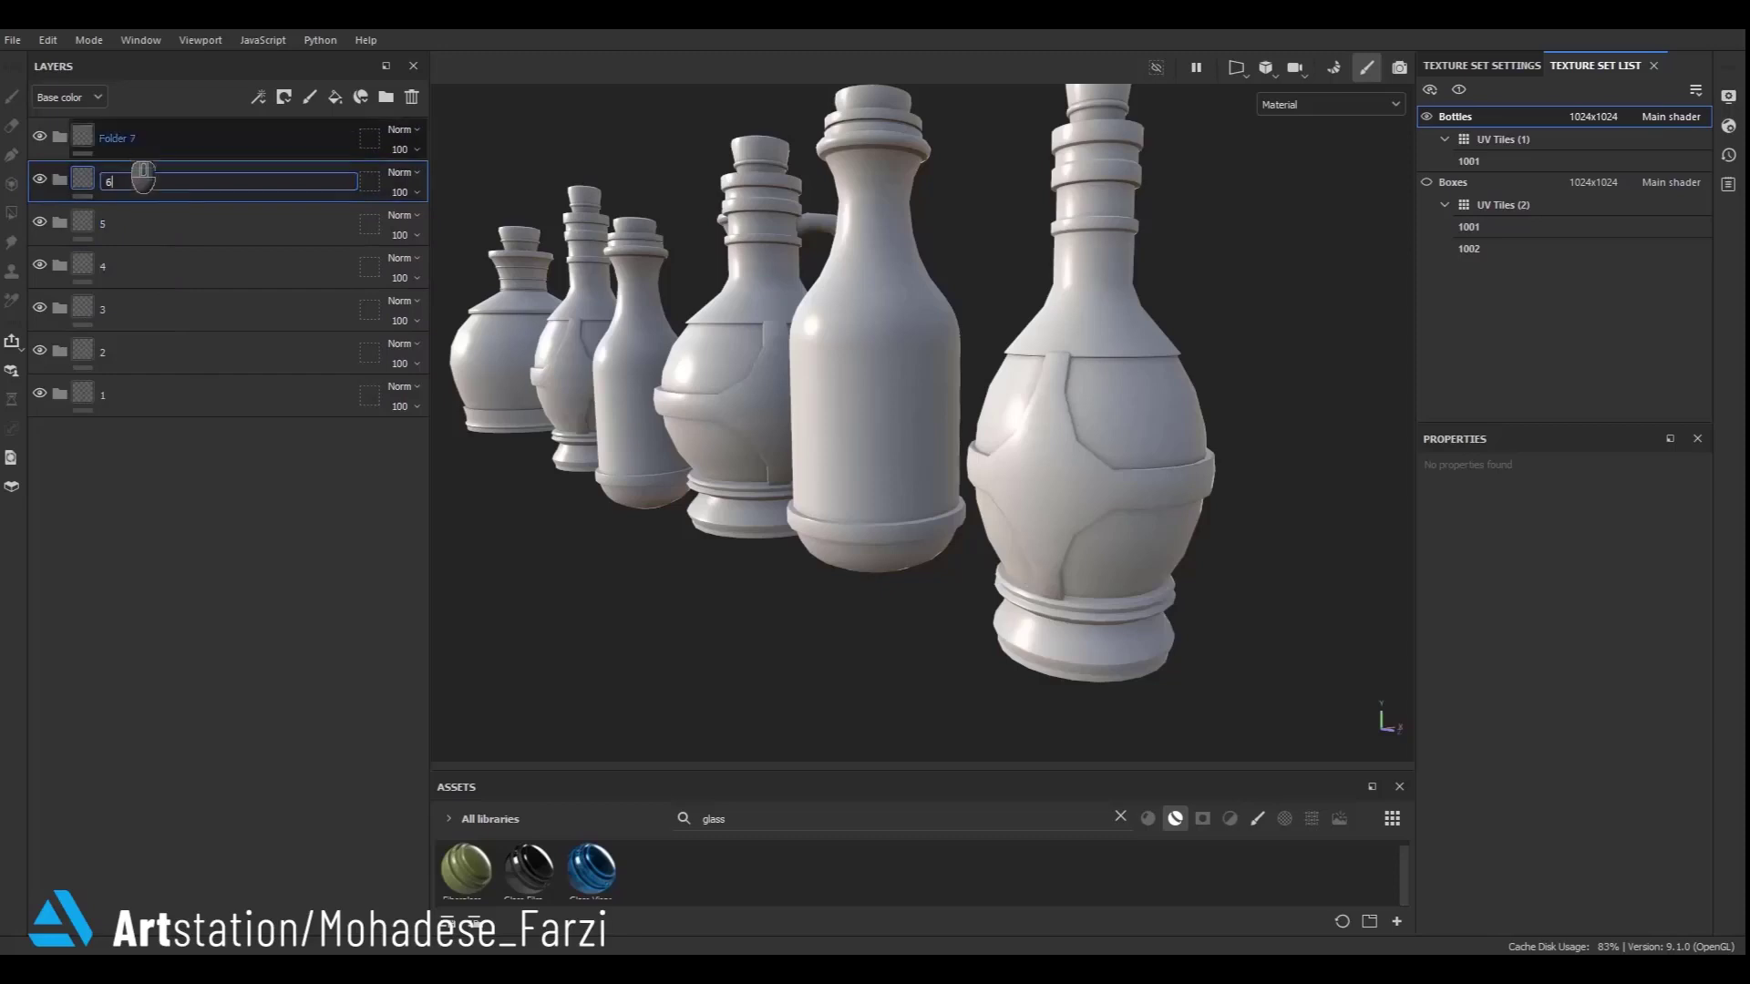
- Rename the top folder as 7
{"action": "double_click", "coordinate": [122, 138]}
{"action": "type", "text": "7"}
{"action": "left_click", "coordinate": [194, 454]}
- Add a black mask with a paint effect to folder 1
{"action": "left_click", "coordinate": [124, 405]}
{"action": "right_click", "coordinate": [124, 405]}
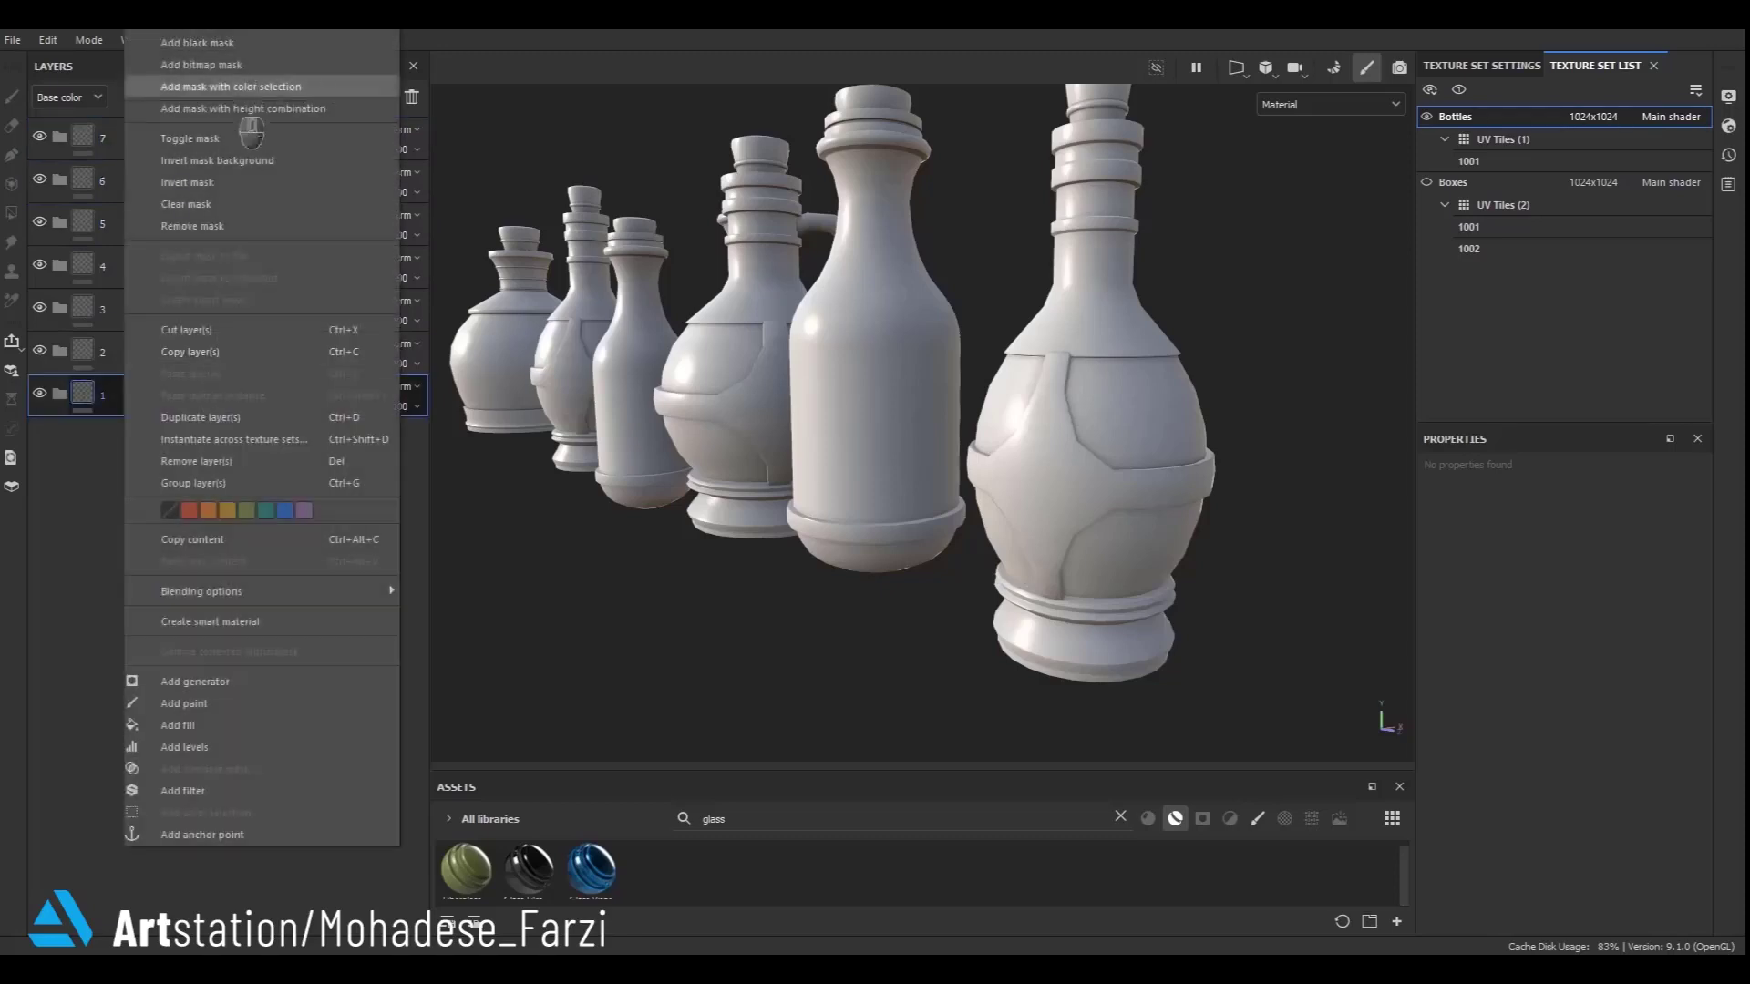
{"action": "left_click", "coordinate": [273, 39]}
{"action": "right_click", "coordinate": [104, 395]}
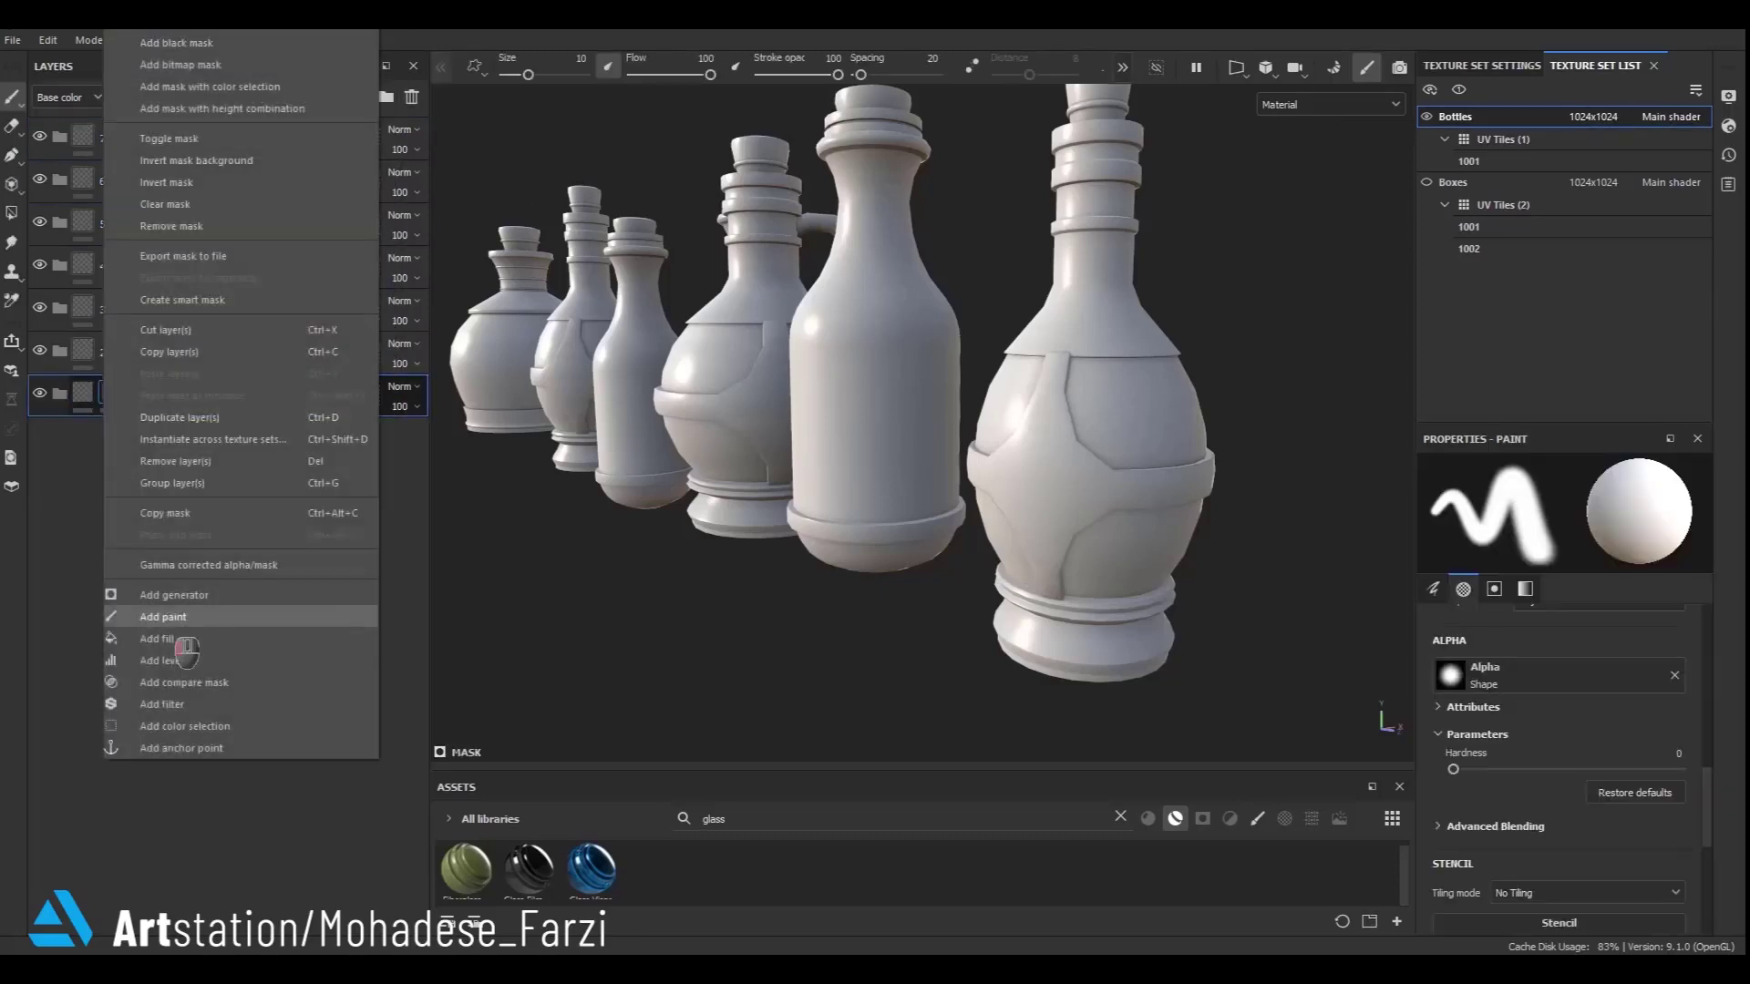
{"action": "left_click", "coordinate": [164, 617]}
- Fill the front bottle into folder 1's mask with Polygon Fill in mesh mode
{"action": "left_click", "coordinate": [12, 212]}
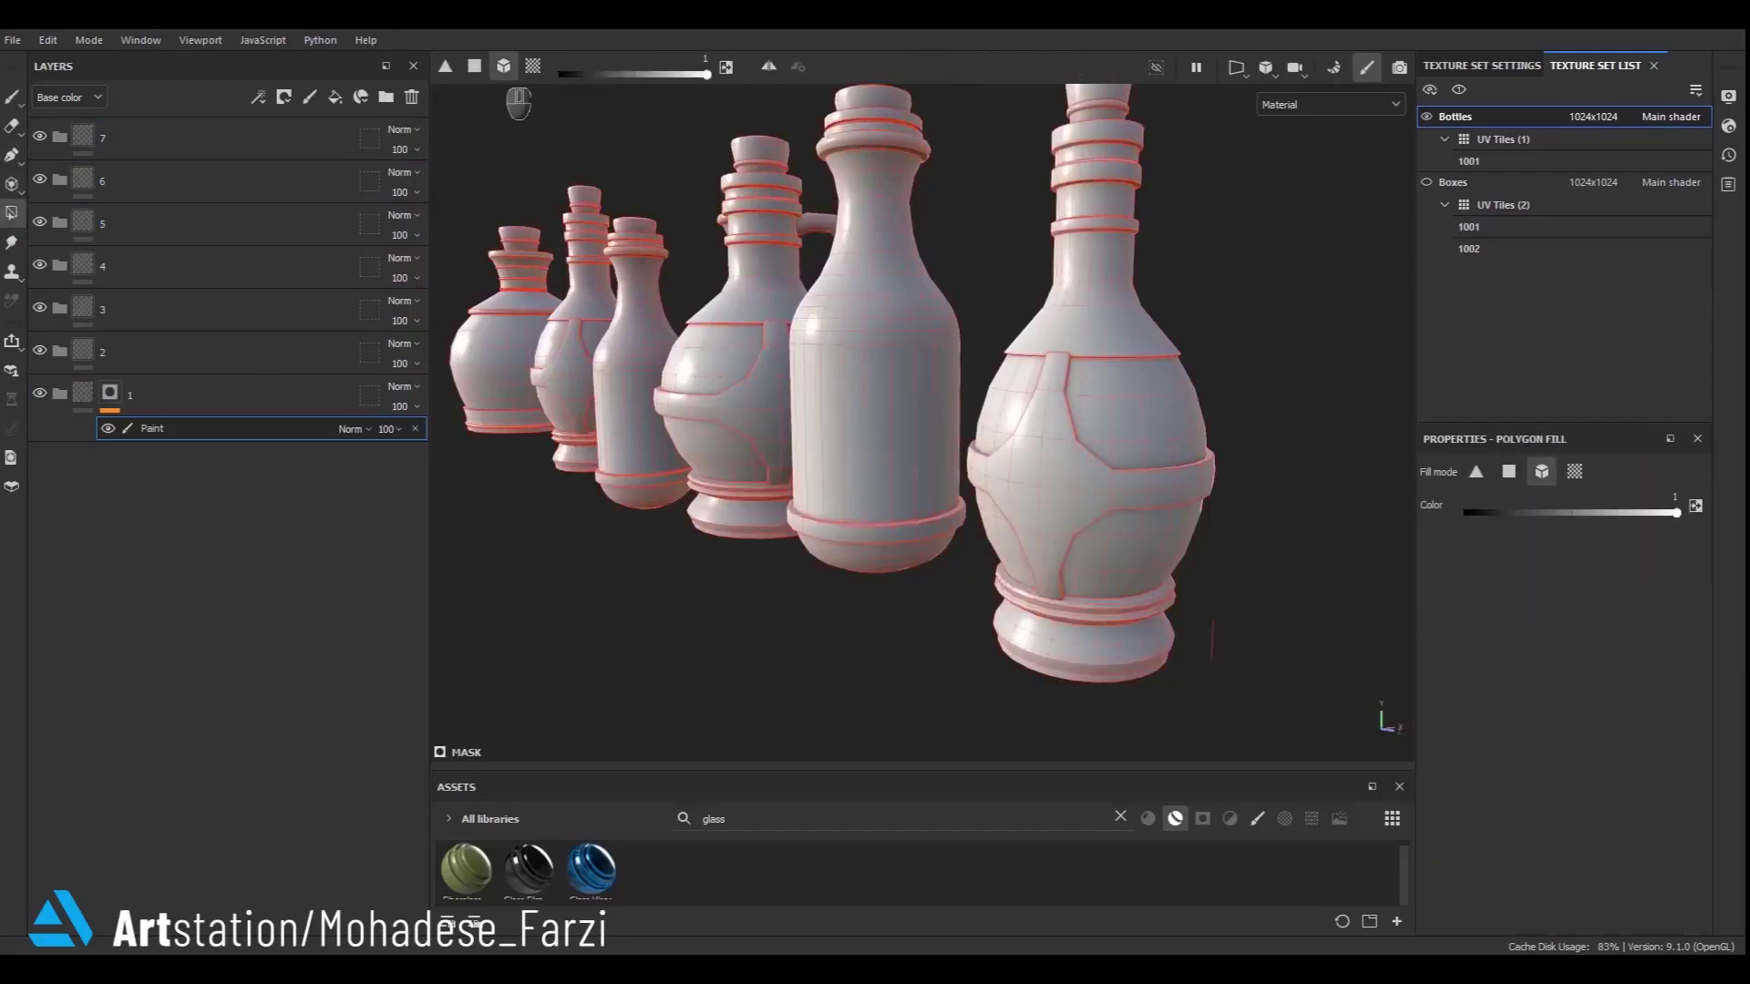
{"action": "key", "text": "m"}
{"action": "left_click_drag", "start_coordinate": [1058, 475], "coordinate": [1172, 578], "text": "alt"}
{"action": "left_click_drag", "start_coordinate": [1026, 234], "coordinate": [948, 691]}
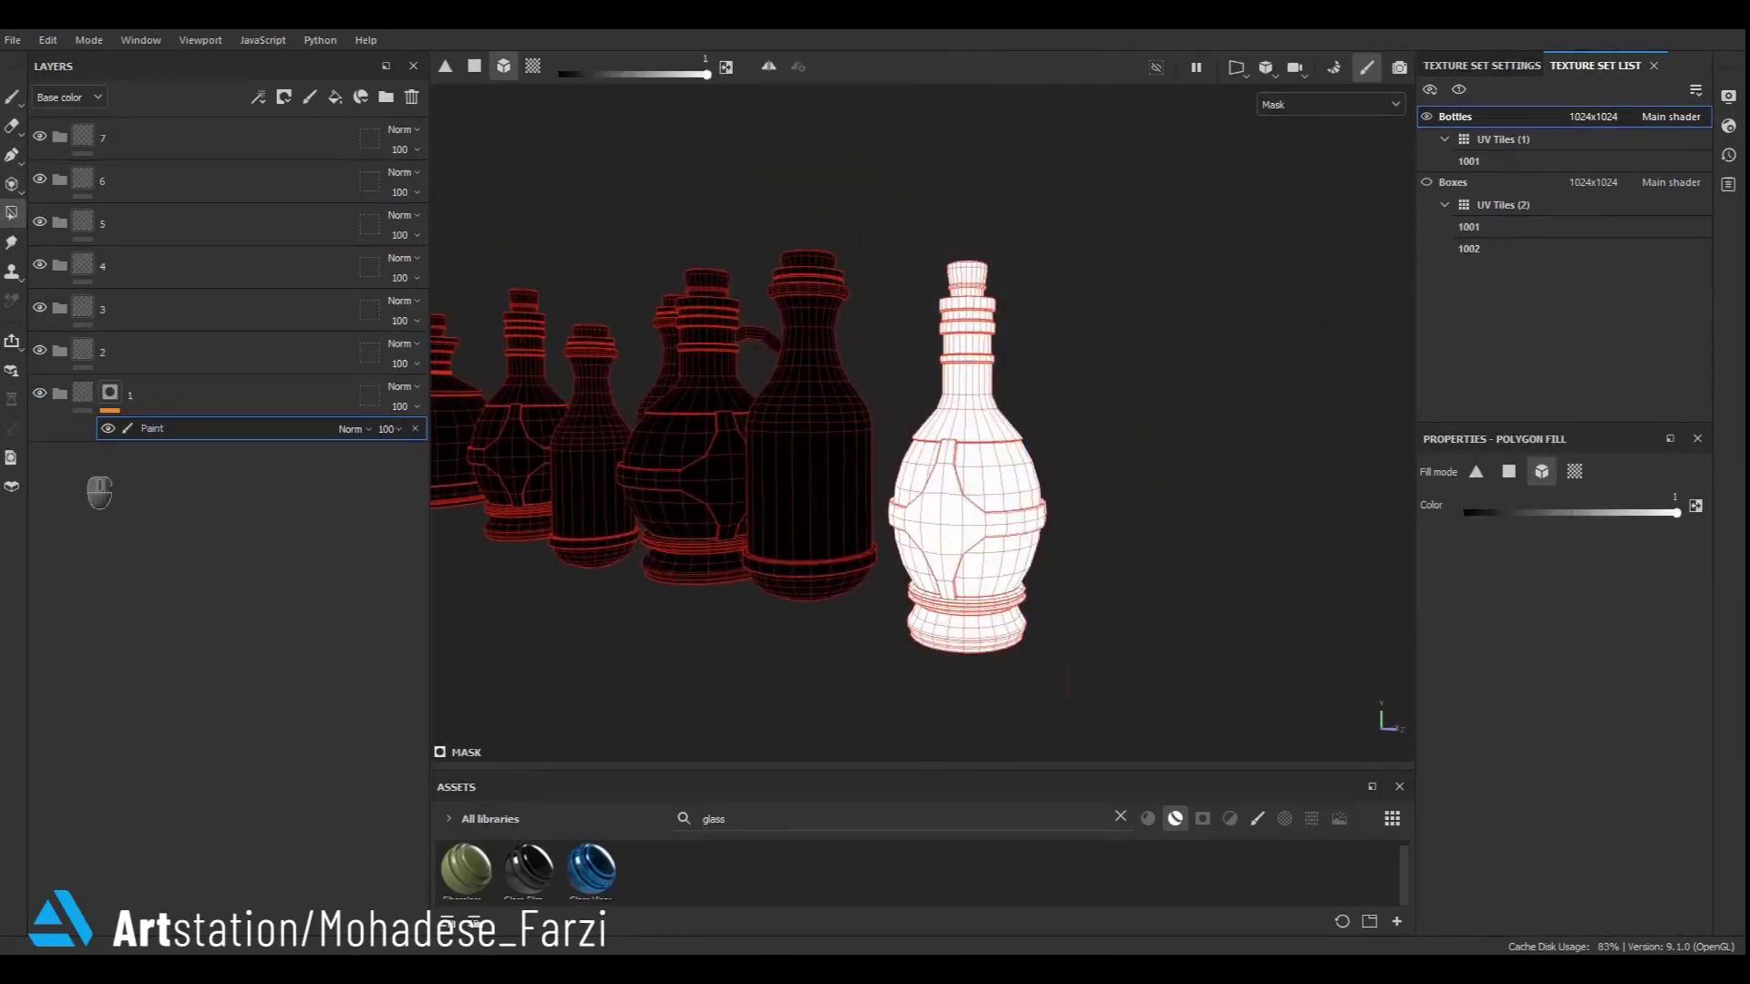
- Add a paint effect to folder 2's mask and fill the next bottle with Polygon Fill
{"action": "right_click", "coordinate": [95, 349]}
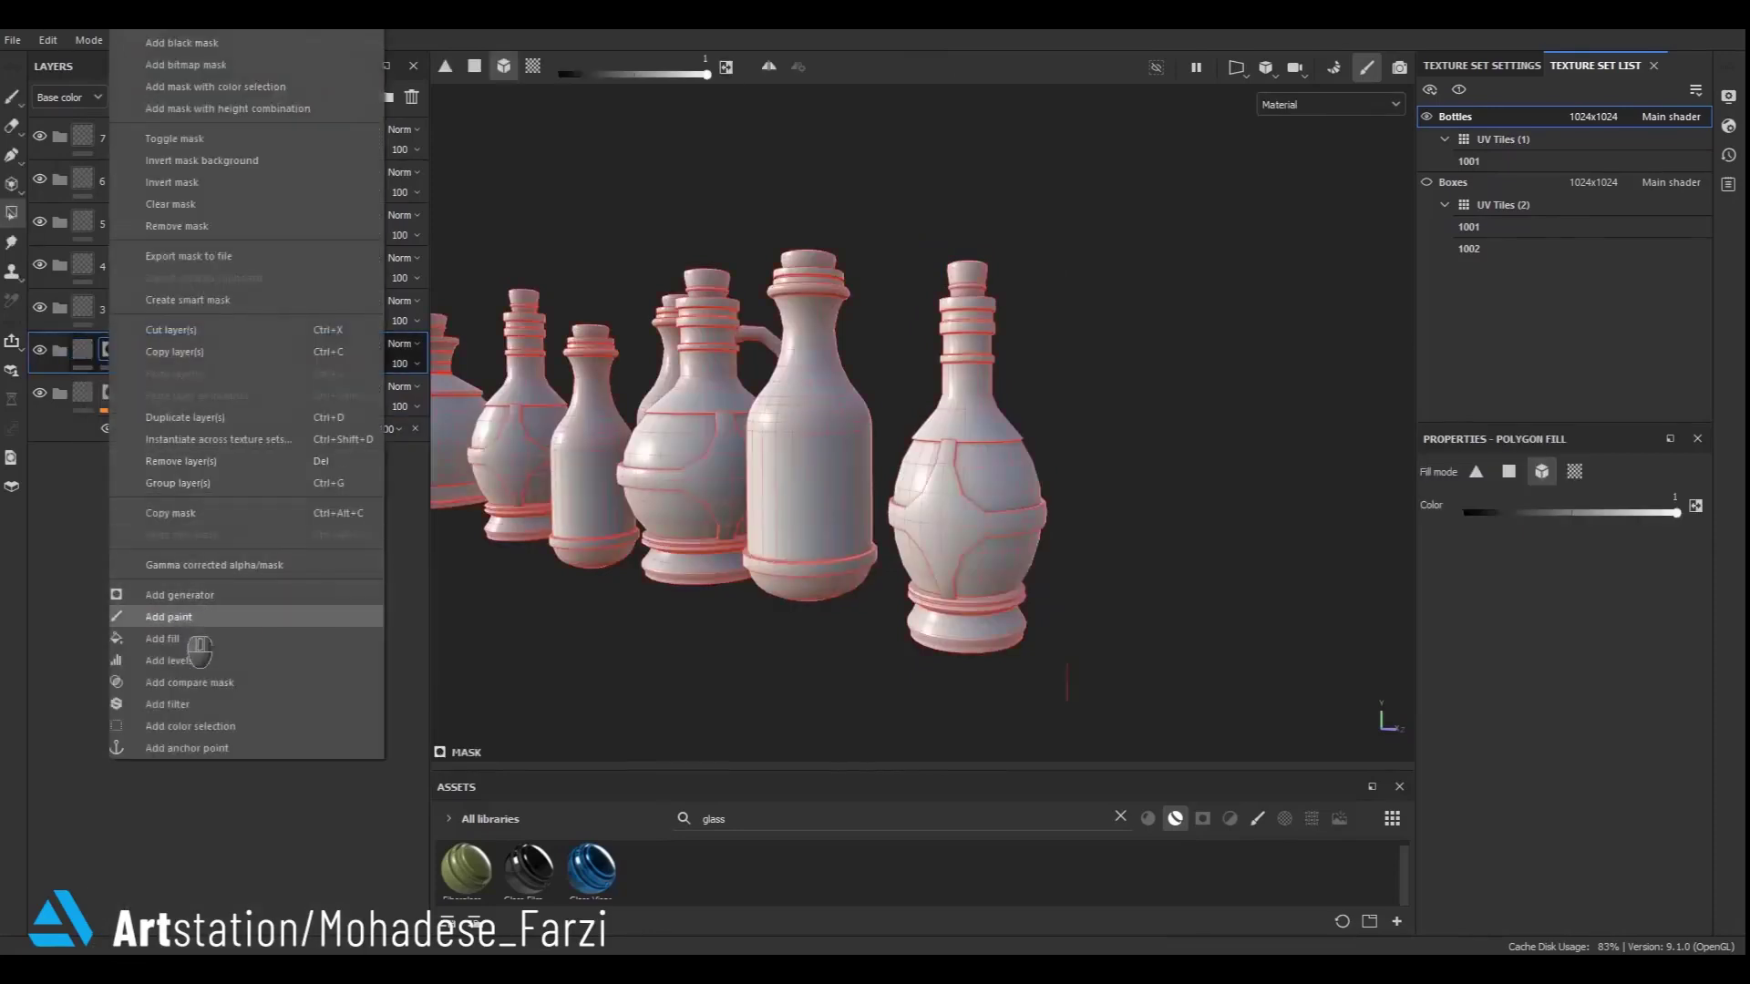
{"action": "left_click", "coordinate": [186, 617]}
{"action": "left_click_drag", "start_coordinate": [867, 514], "coordinate": [1000, 512], "text": "alt"}
{"action": "left_click_drag", "start_coordinate": [836, 222], "coordinate": [770, 529]}
{"action": "left_click", "coordinate": [89, 355]}
- Add a black mask and paint effect to folder 3 and fill the jug with the handle
{"action": "right_click", "coordinate": [98, 309]}
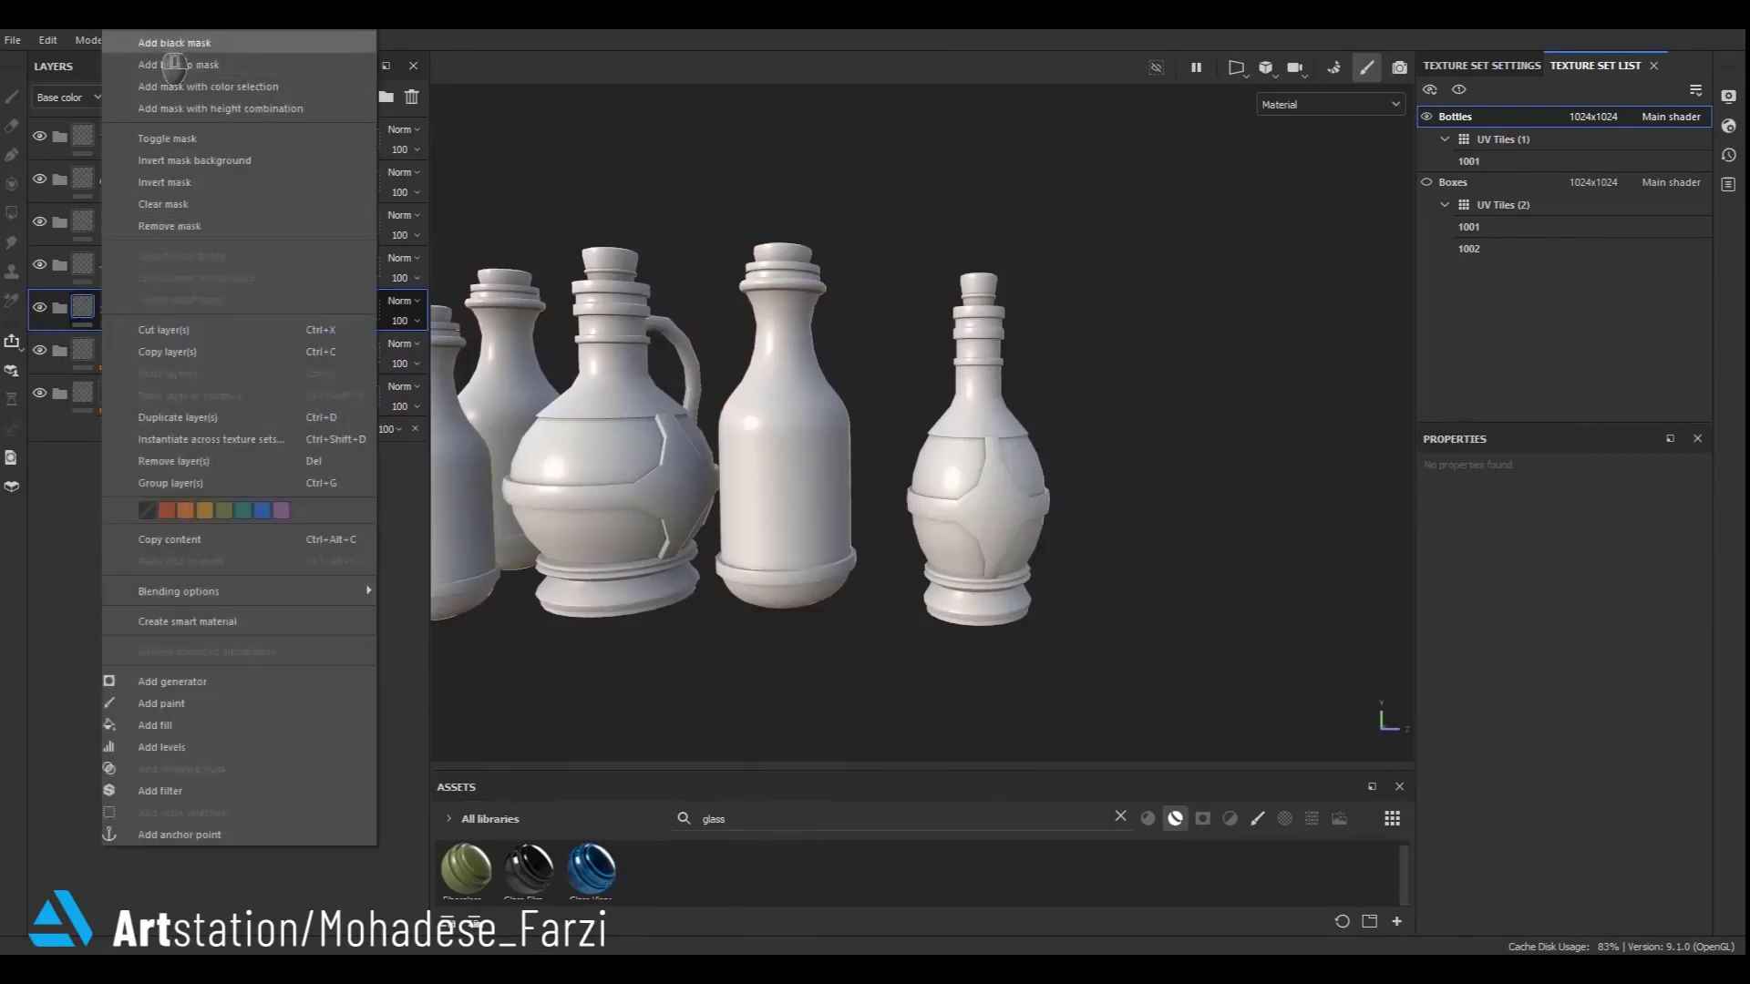
{"action": "left_click", "coordinate": [157, 43]}
{"action": "right_click", "coordinate": [112, 312]}
{"action": "left_click", "coordinate": [162, 621]}
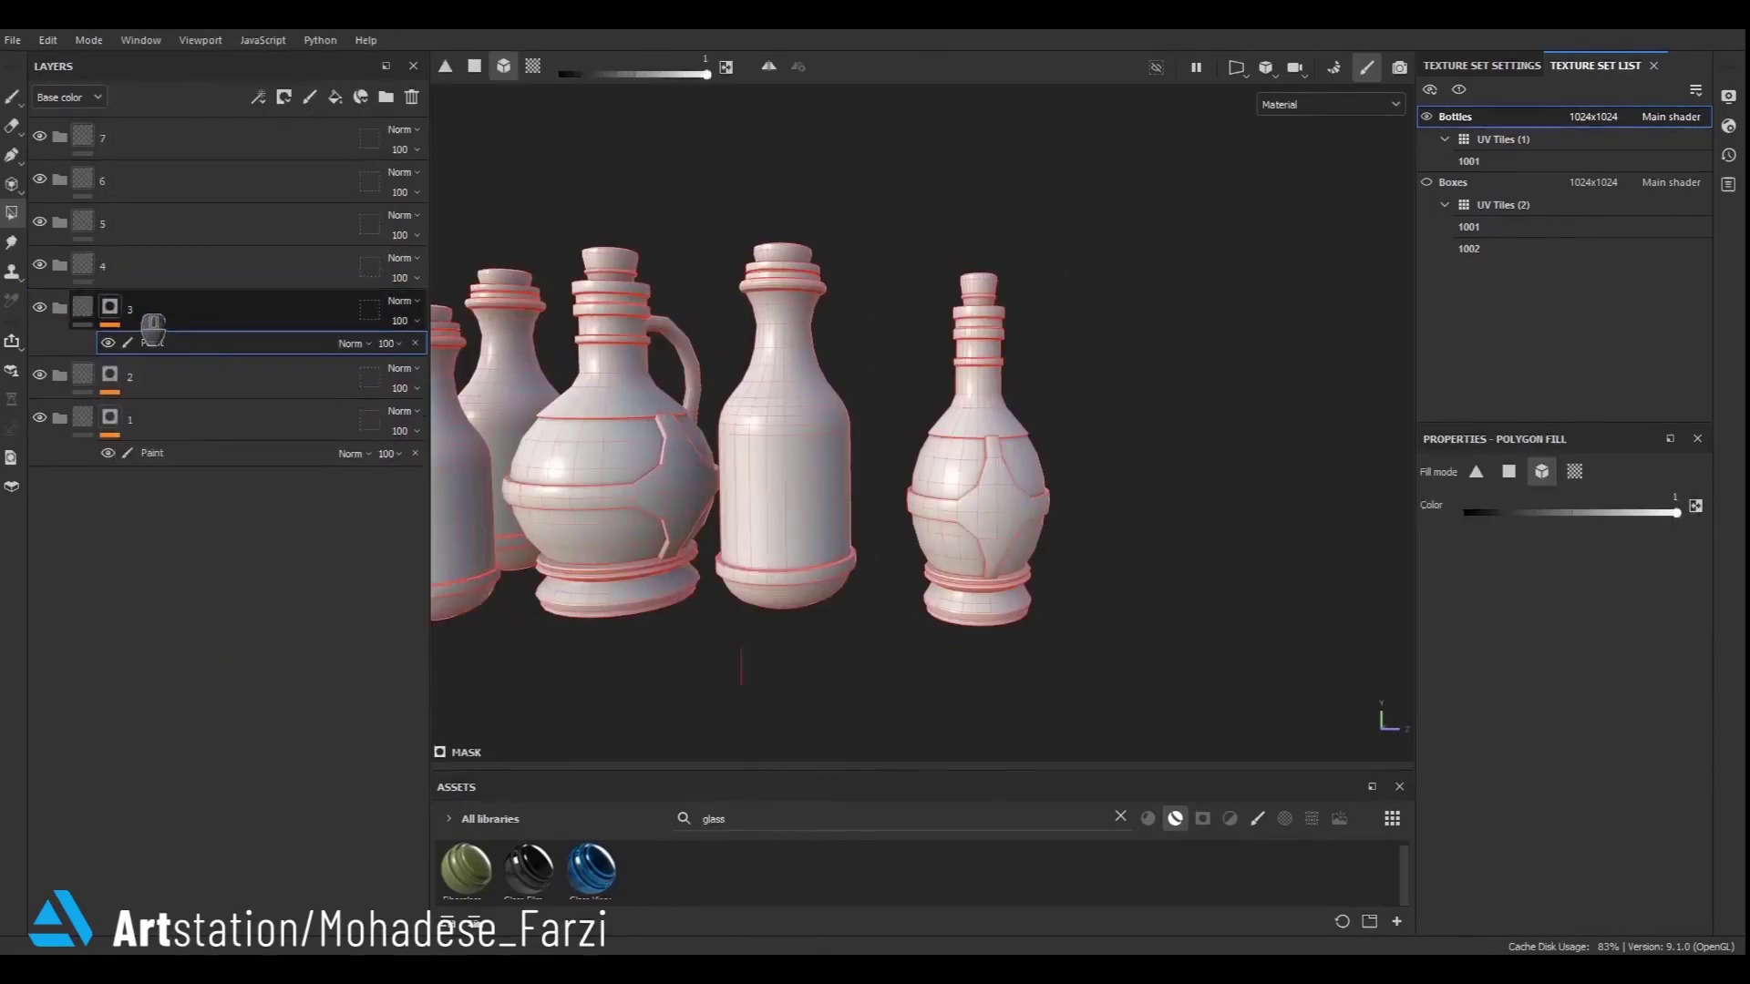
{"action": "left_click_drag", "start_coordinate": [711, 246], "coordinate": [626, 642]}
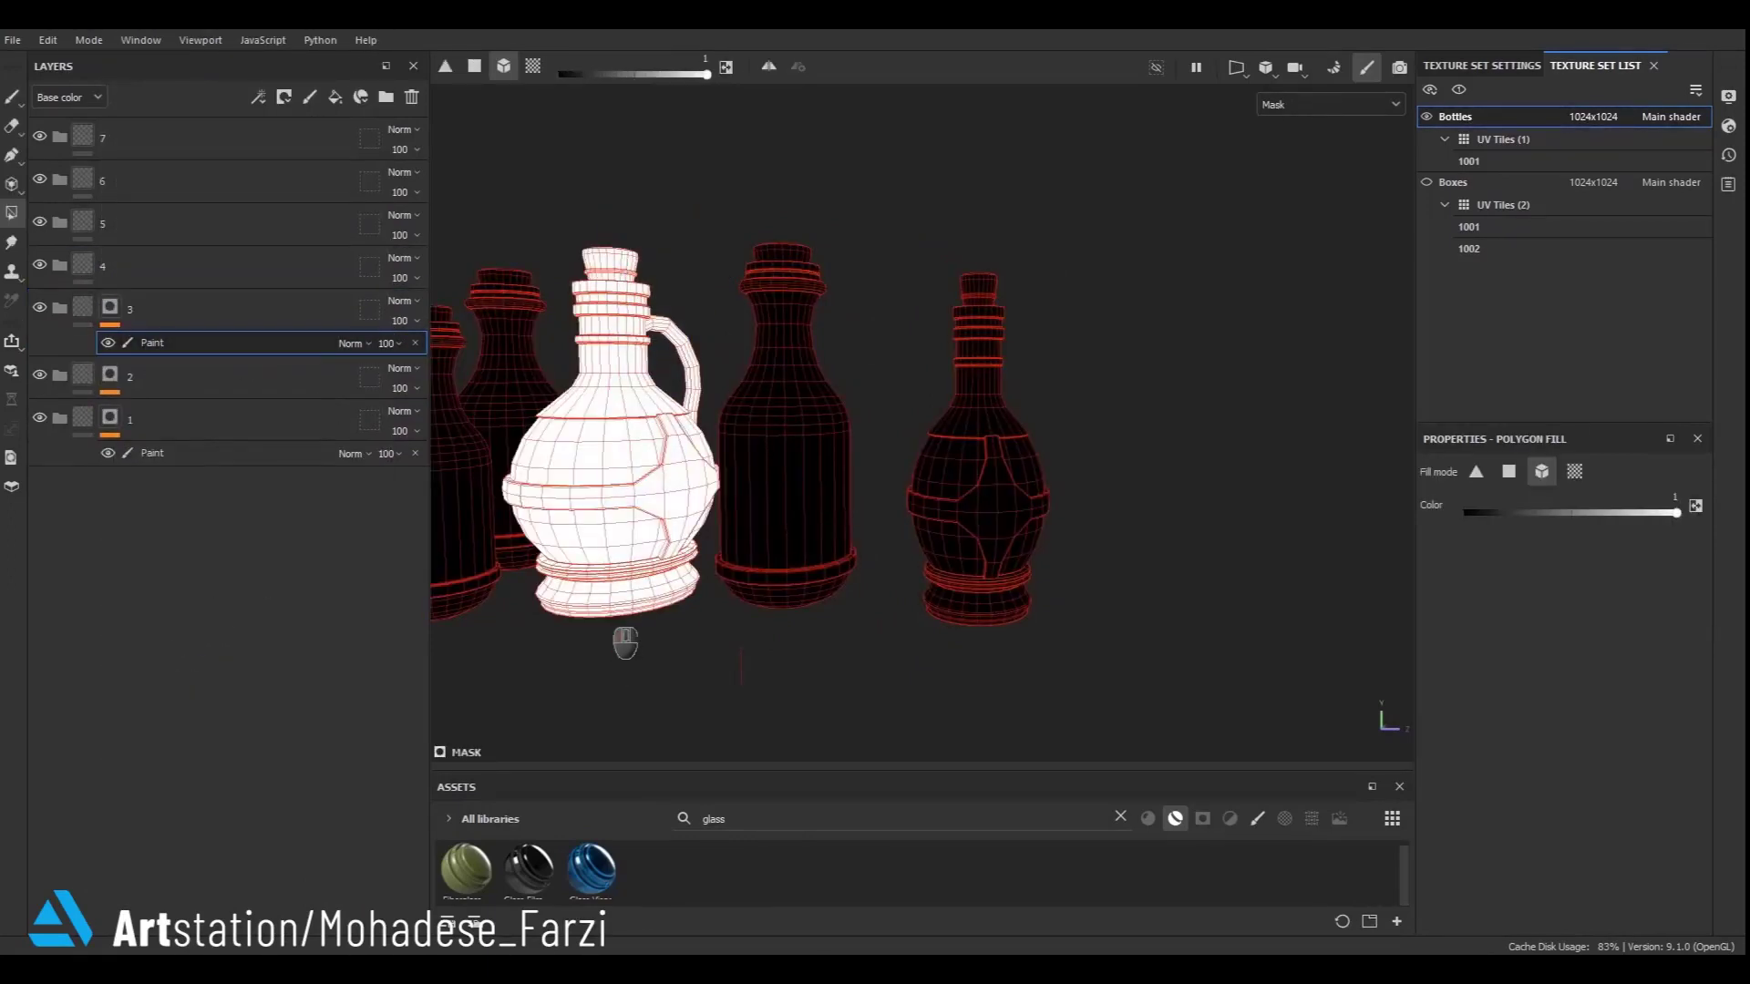
- Add a black mask and paint effect to folder 4 and fill the bottle behind the jug
{"action": "right_click", "coordinate": [82, 263]}
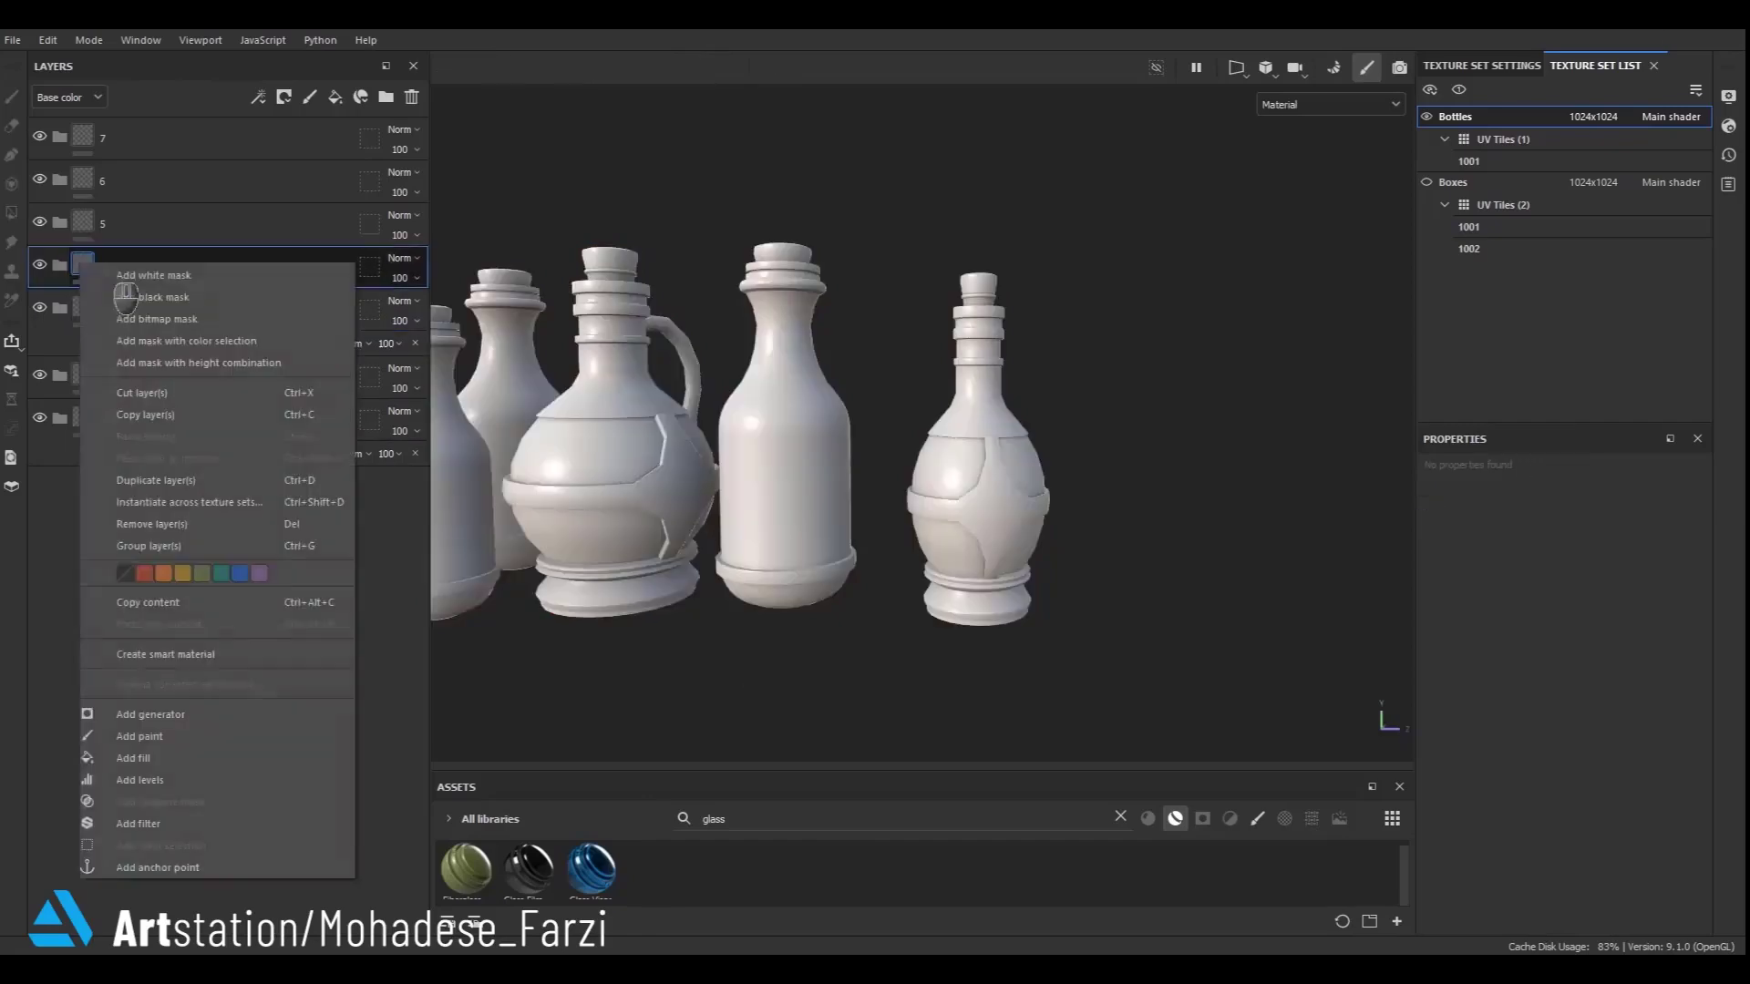
{"action": "left_click", "coordinate": [102, 296]}
{"action": "right_click", "coordinate": [107, 266]}
{"action": "left_click", "coordinate": [165, 617]}
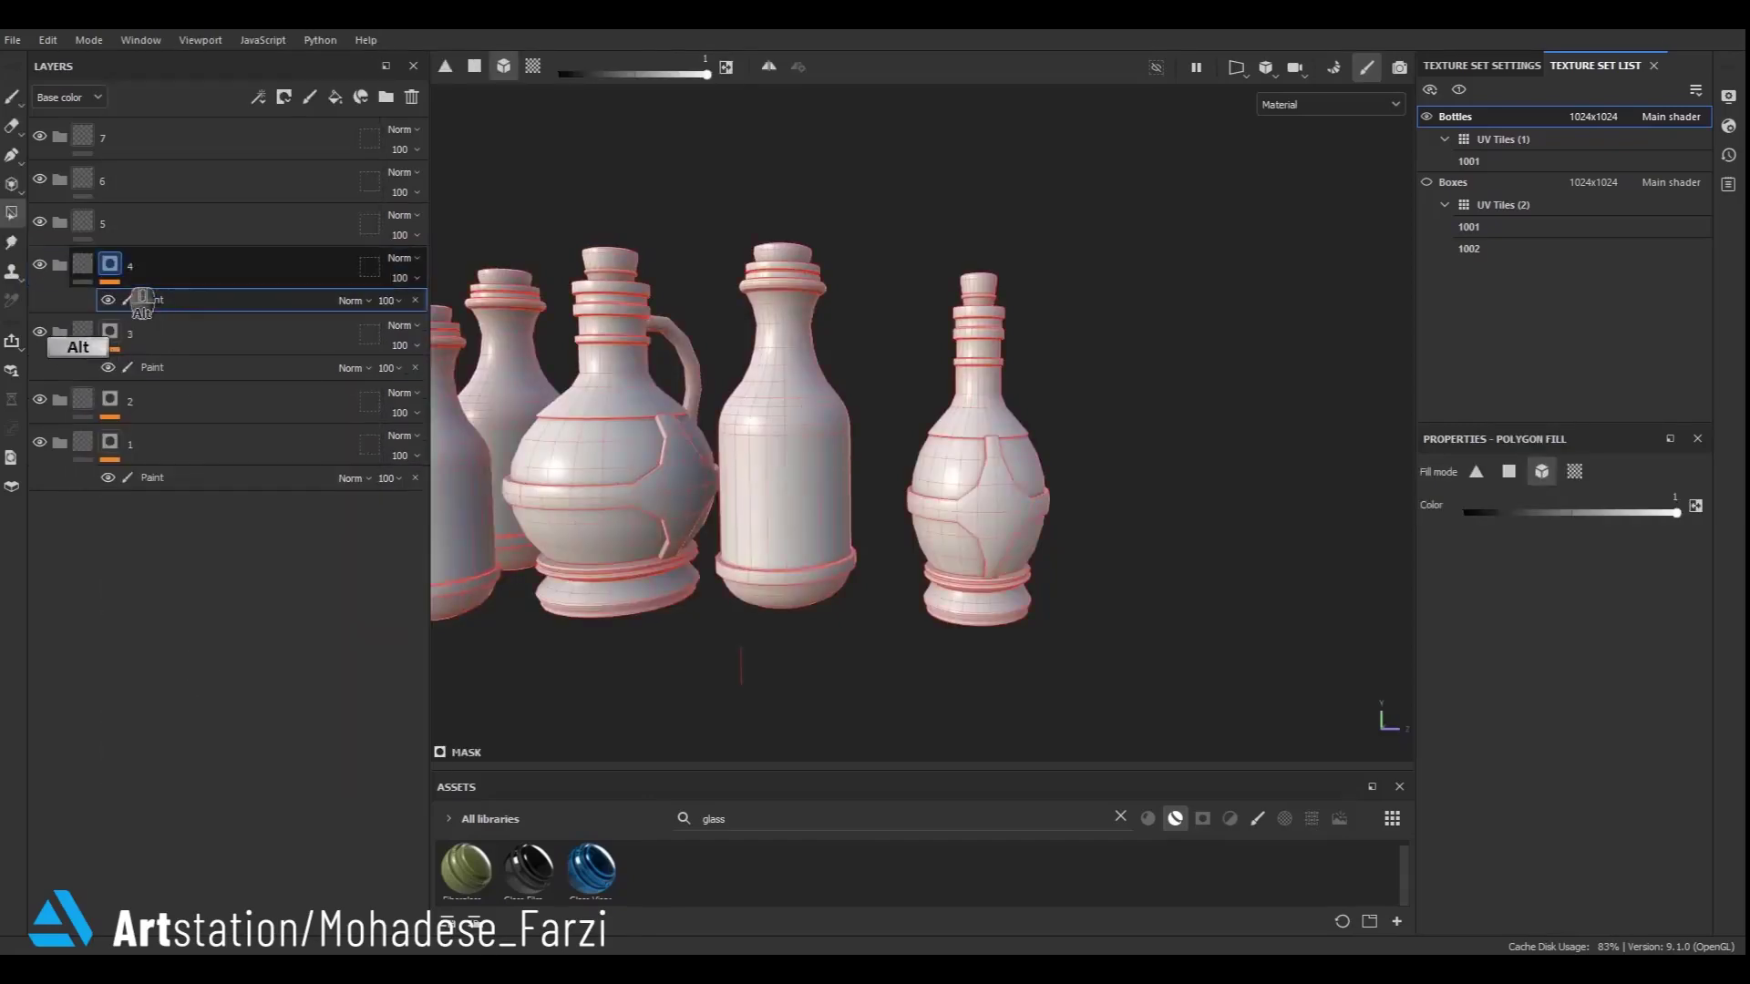
{"action": "mouse_move", "coordinate": [912, 547]}
{"action": "left_mouse_down", "text": "alt"}
{"action": "mouse_move", "coordinate": [1017, 551]}
{"action": "mouse_move", "coordinate": [902, 577]}
{"action": "mouse_move", "coordinate": [890, 707]}
{"action": "mouse_move", "coordinate": [809, 703]}
{"action": "left_mouse_up", "text": "alt"}
{"action": "left_click_drag", "start_coordinate": [916, 173], "coordinate": [934, 239]}
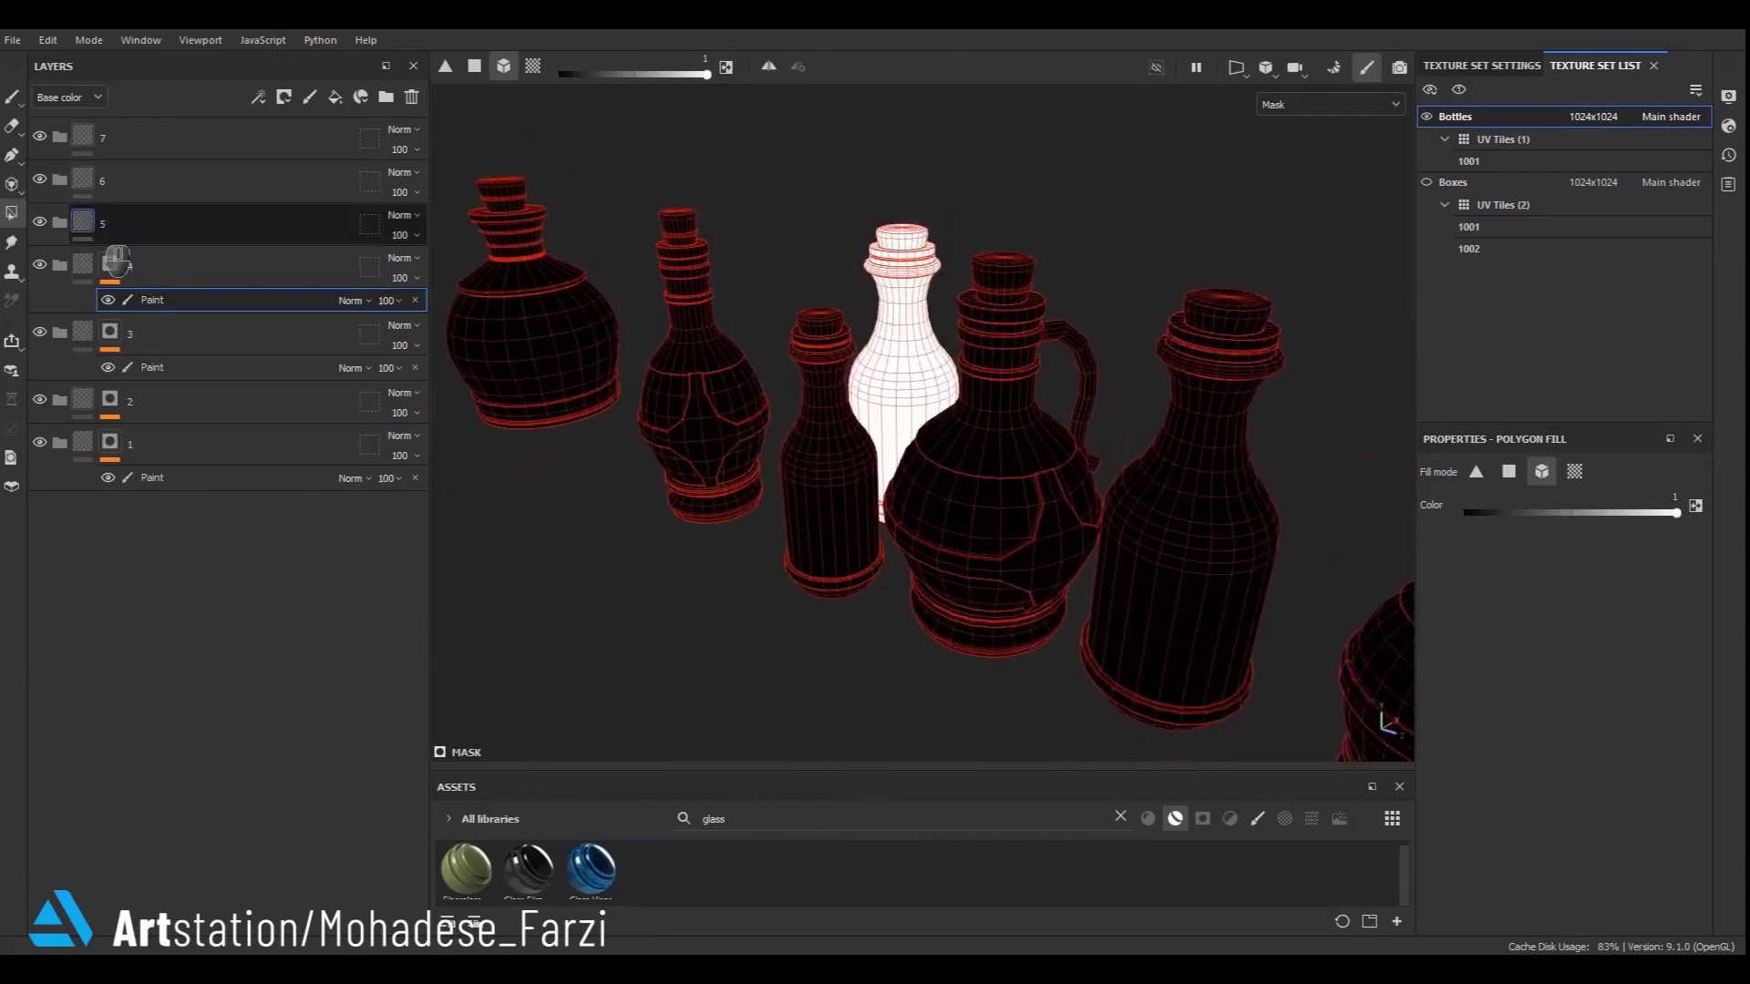
- Add a black mask and paint effect to folder 5 and fill another bottle in the row
{"action": "right_click", "coordinate": [92, 223]}
{"action": "left_click", "coordinate": [129, 255]}
{"action": "right_click", "coordinate": [109, 222]}
{"action": "left_click", "coordinate": [219, 806]}
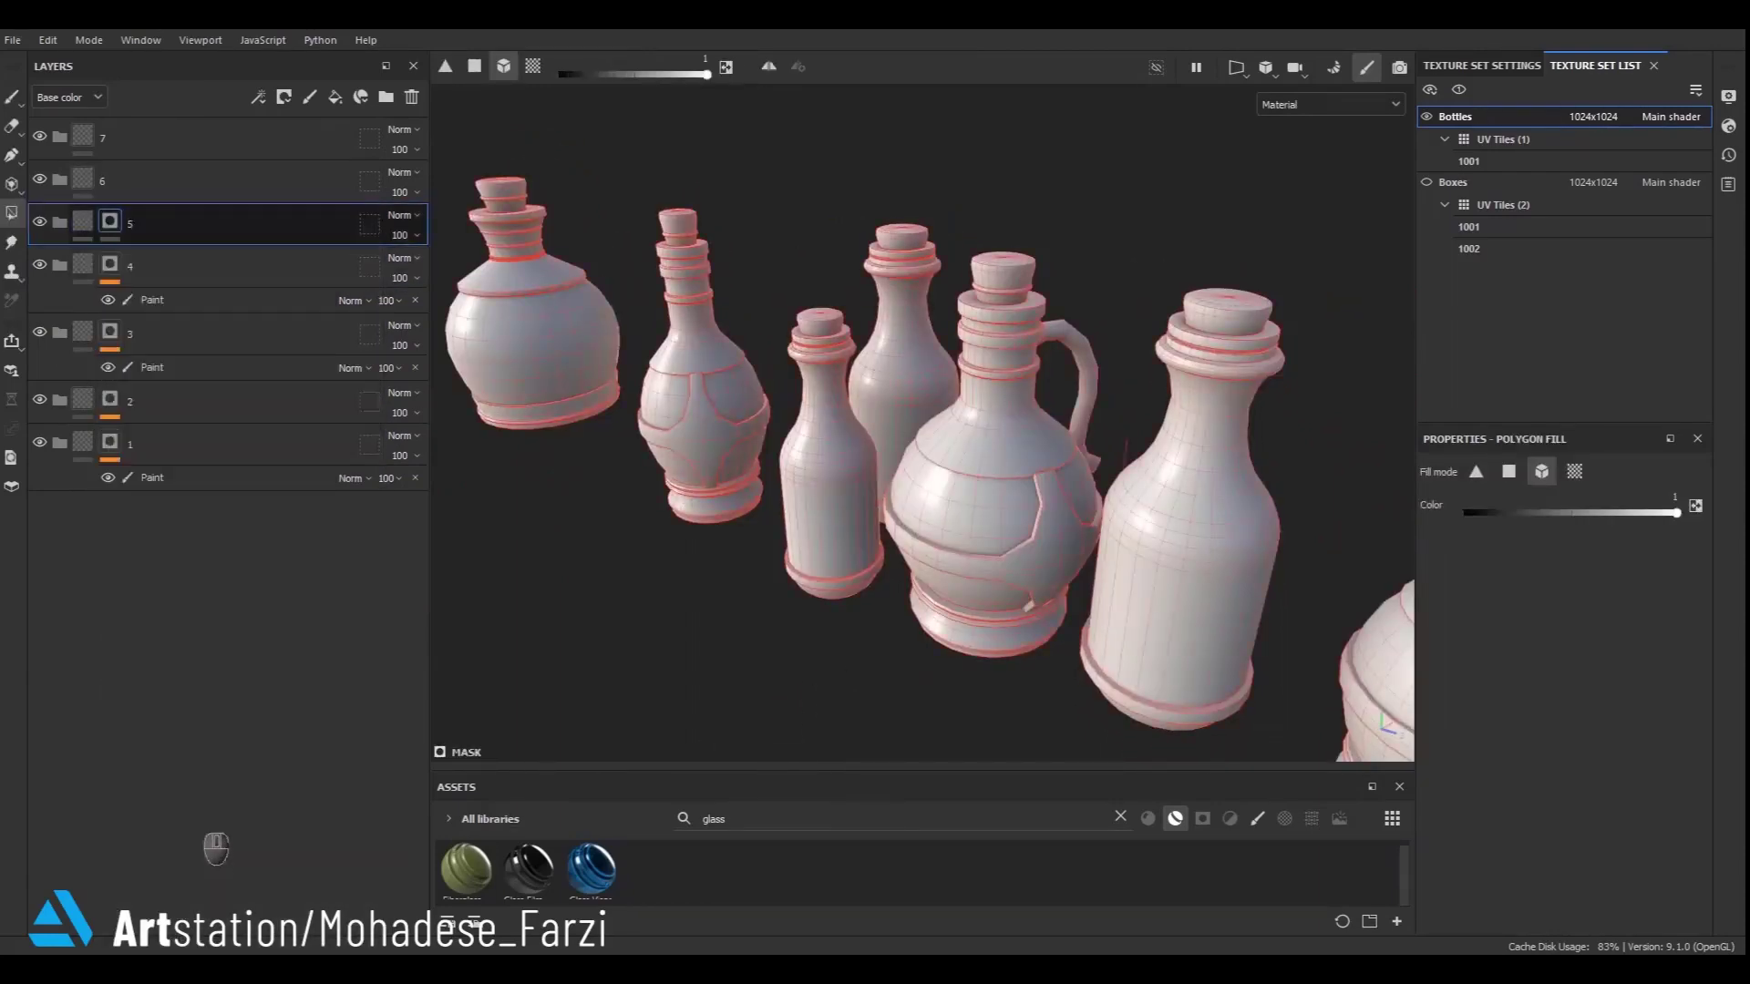
{"action": "left_click", "coordinate": [146, 256]}
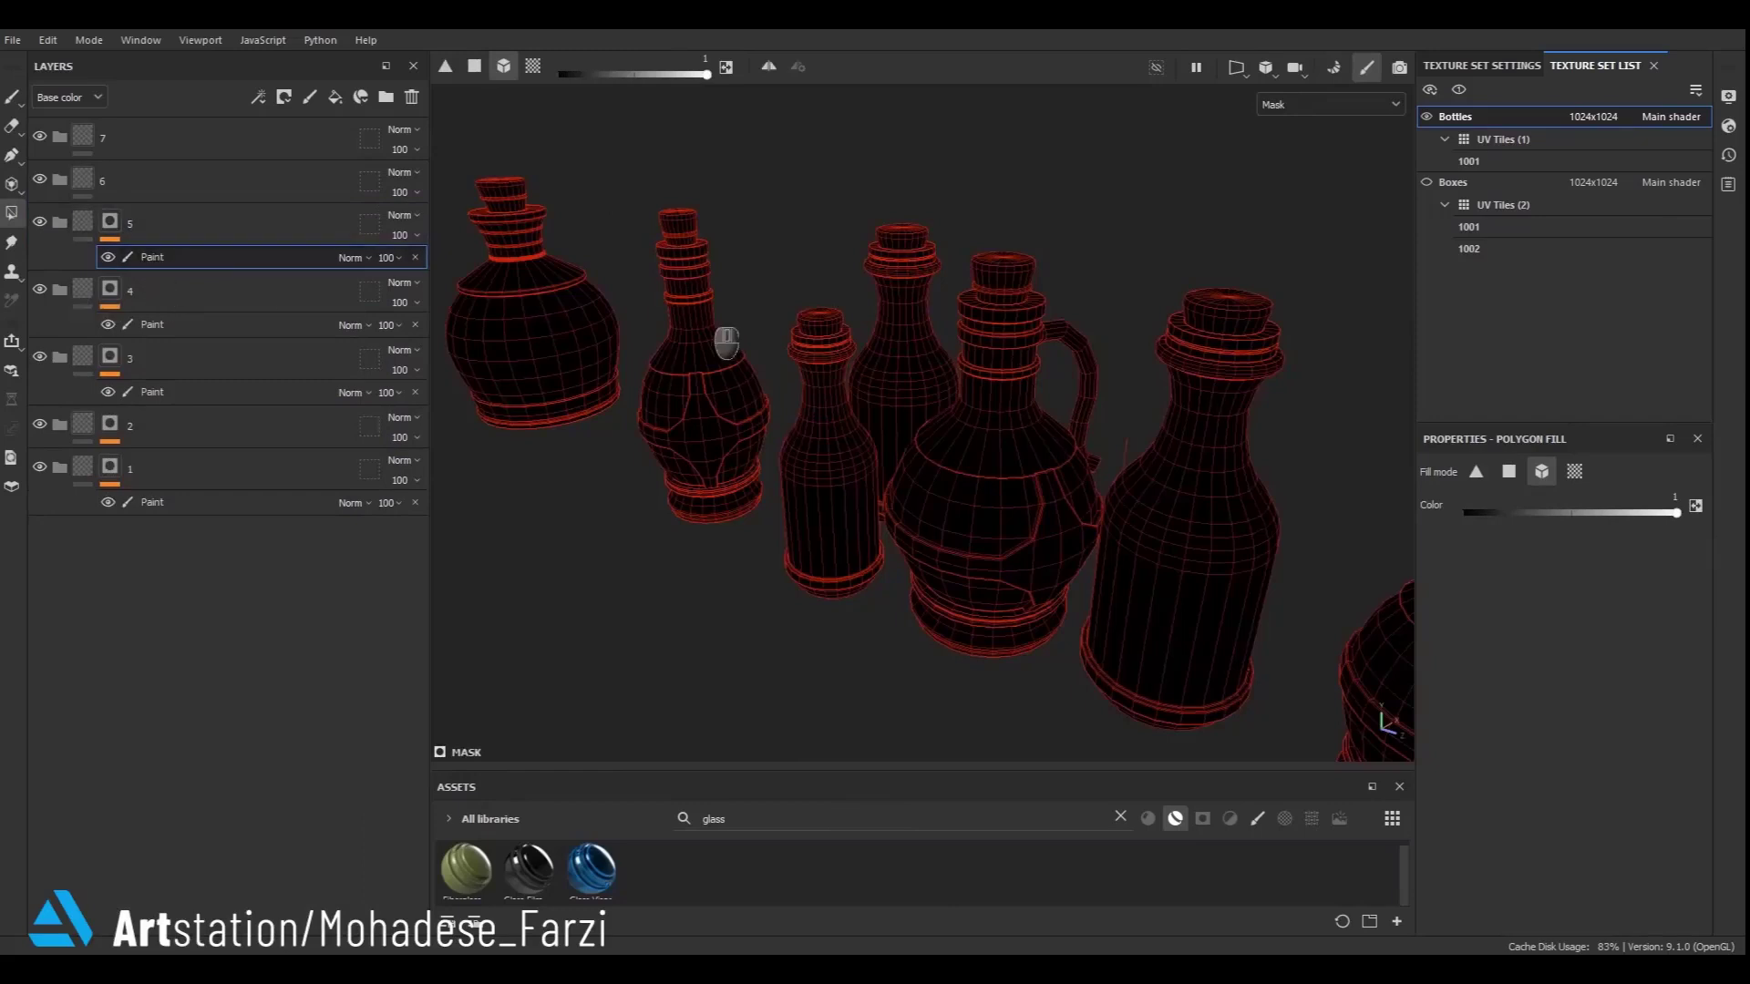
{"action": "left_click_drag", "start_coordinate": [834, 538], "coordinate": [784, 537], "text": "alt"}
{"action": "left_click_drag", "start_coordinate": [861, 289], "coordinate": [825, 369]}
{"action": "left_click", "coordinate": [109, 238]}
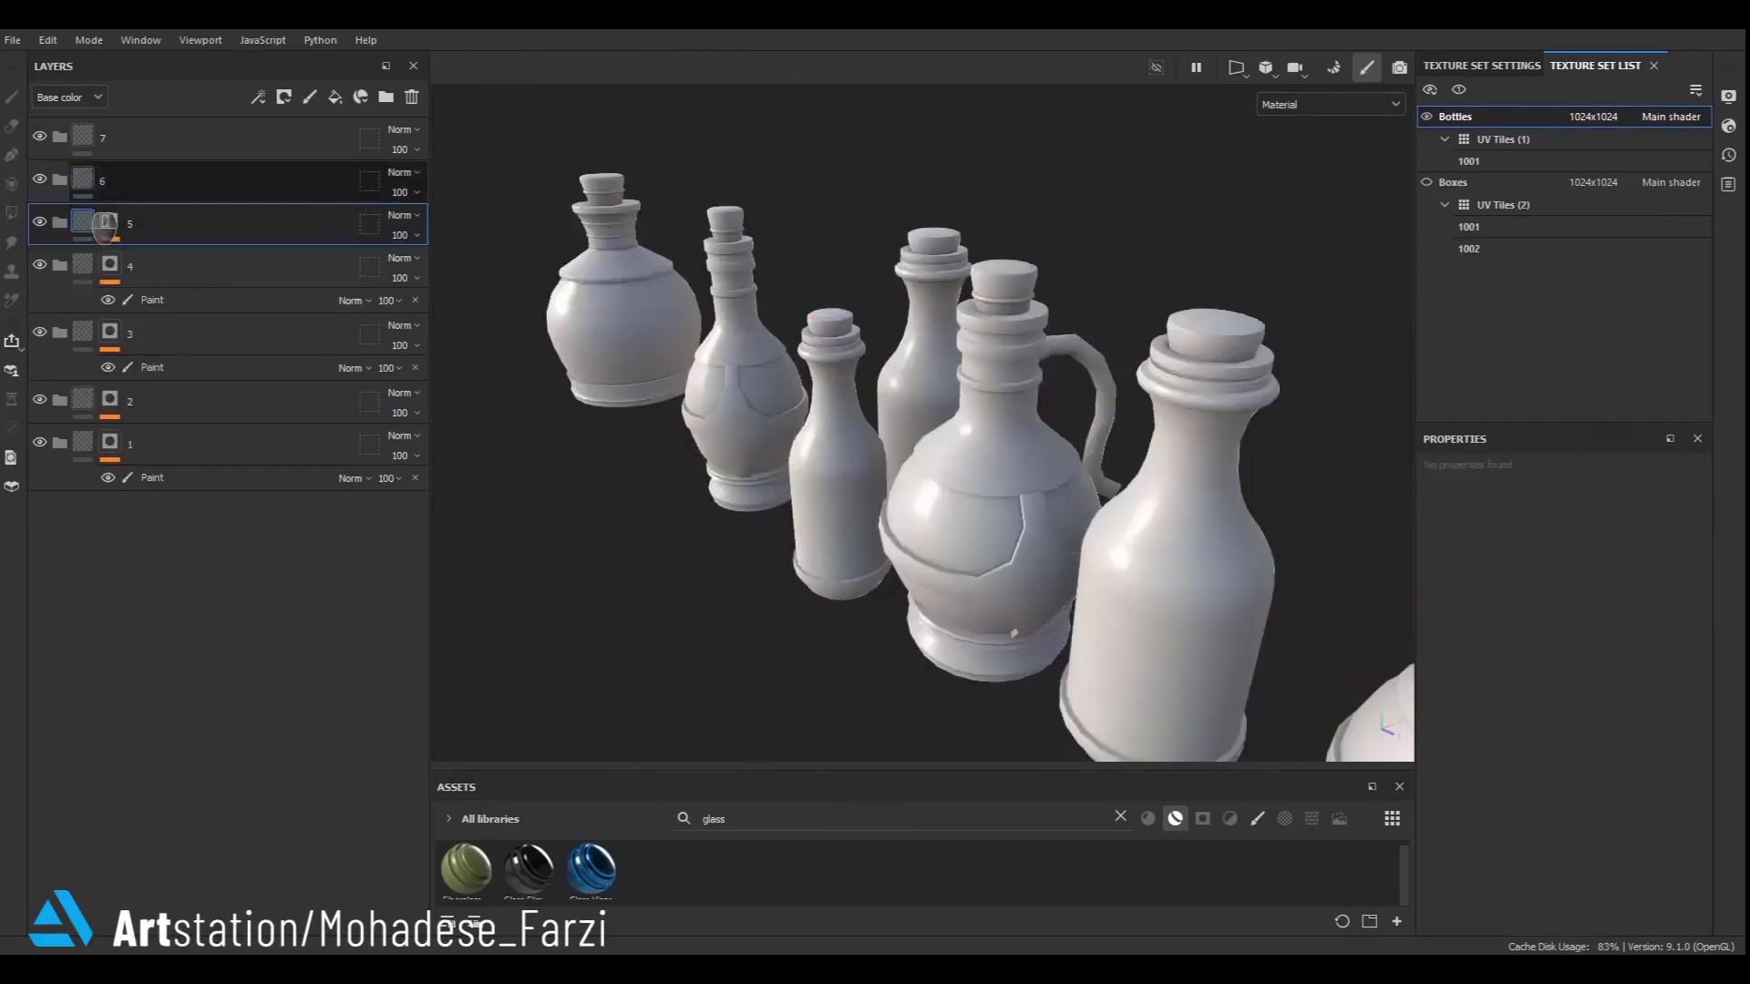
- Add a black mask and paint effect to folder 6 and fill the slim bottle second from left
{"action": "right_click", "coordinate": [84, 179]}
{"action": "left_click", "coordinate": [145, 221]}
{"action": "right_click", "coordinate": [109, 179]}
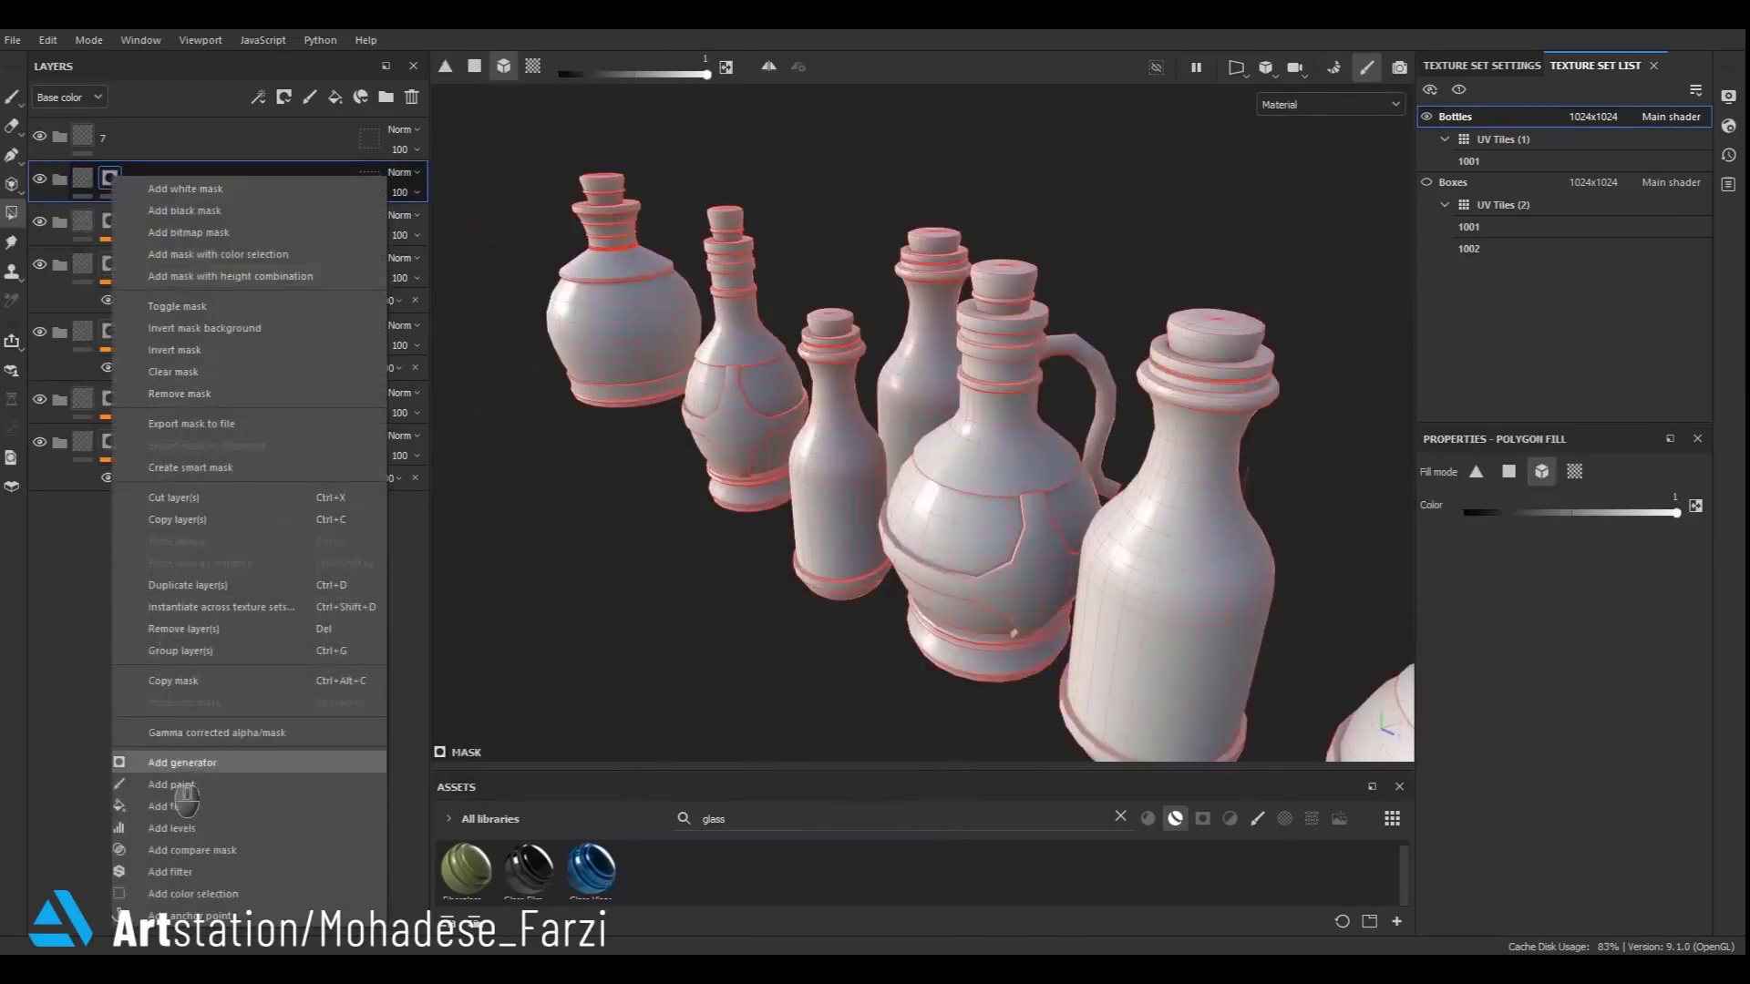
{"action": "left_click", "coordinate": [173, 782]}
{"action": "key", "text": "m"}
{"action": "left_click", "coordinate": [766, 273]}
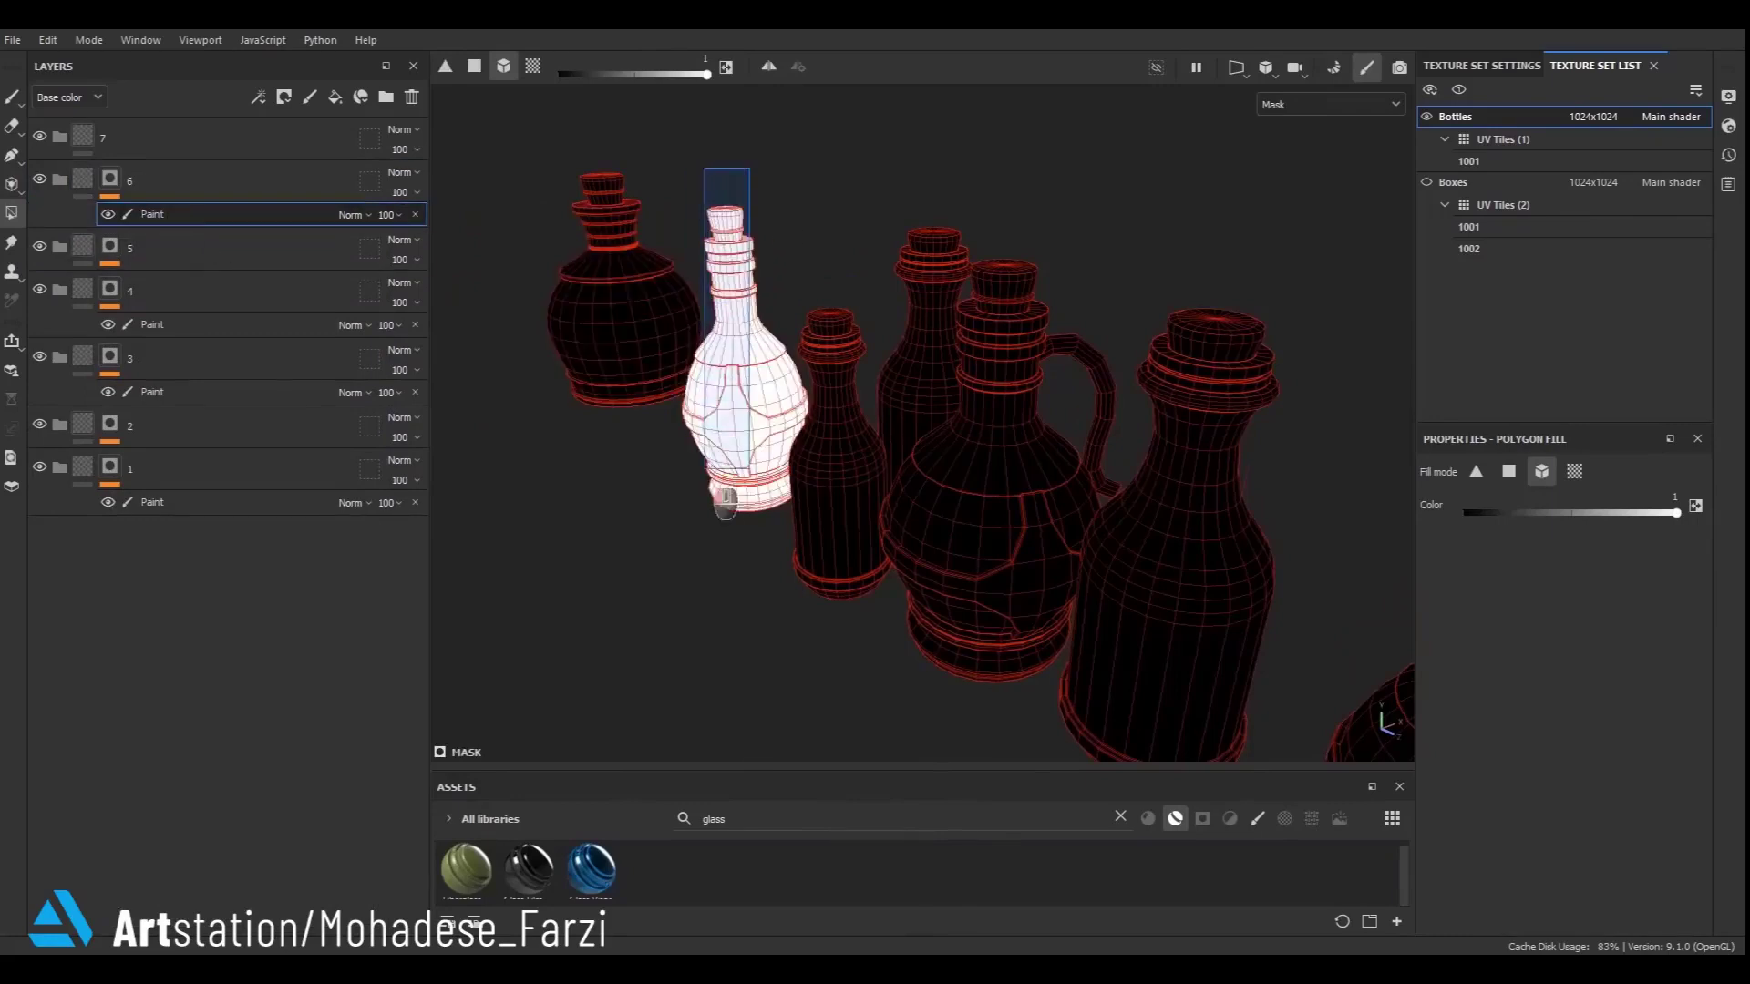
{"action": "left_click", "coordinate": [108, 194]}
- Add a black mask and paint effect to folder 7 and fill the round bottle at the far left
{"action": "right_click", "coordinate": [96, 135]}
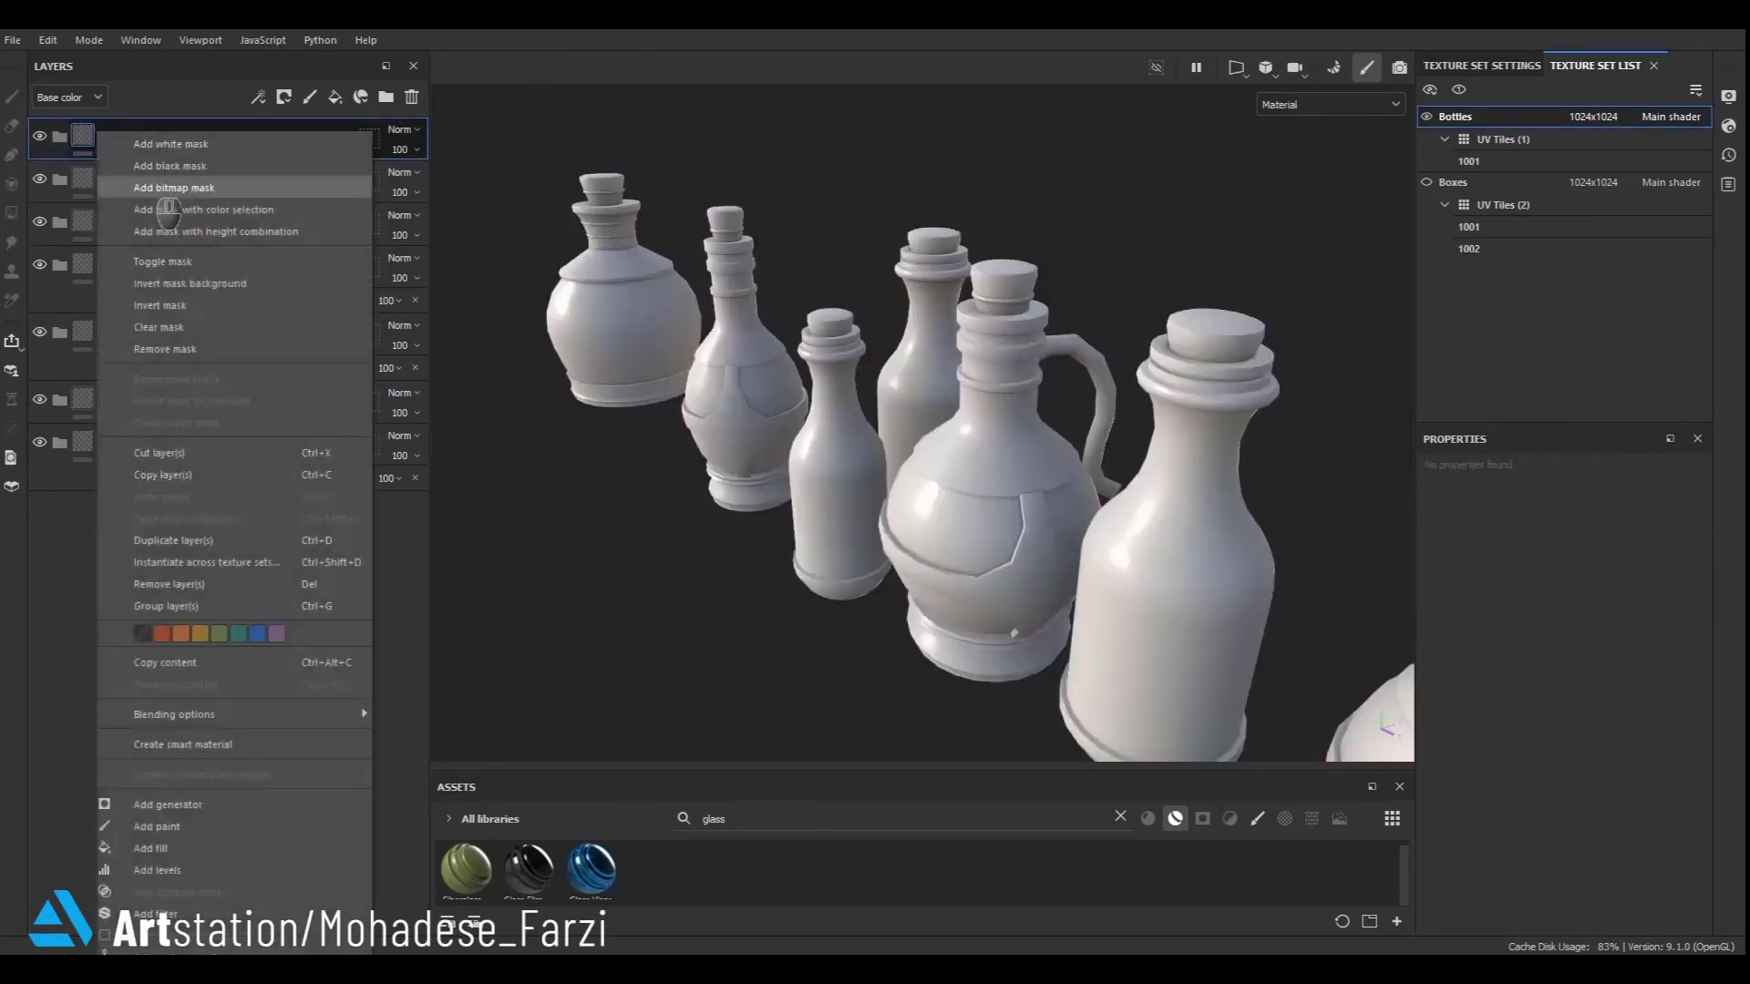
{"action": "left_click", "coordinate": [149, 165]}
{"action": "right_click", "coordinate": [114, 151]}
{"action": "left_click", "coordinate": [182, 770]}
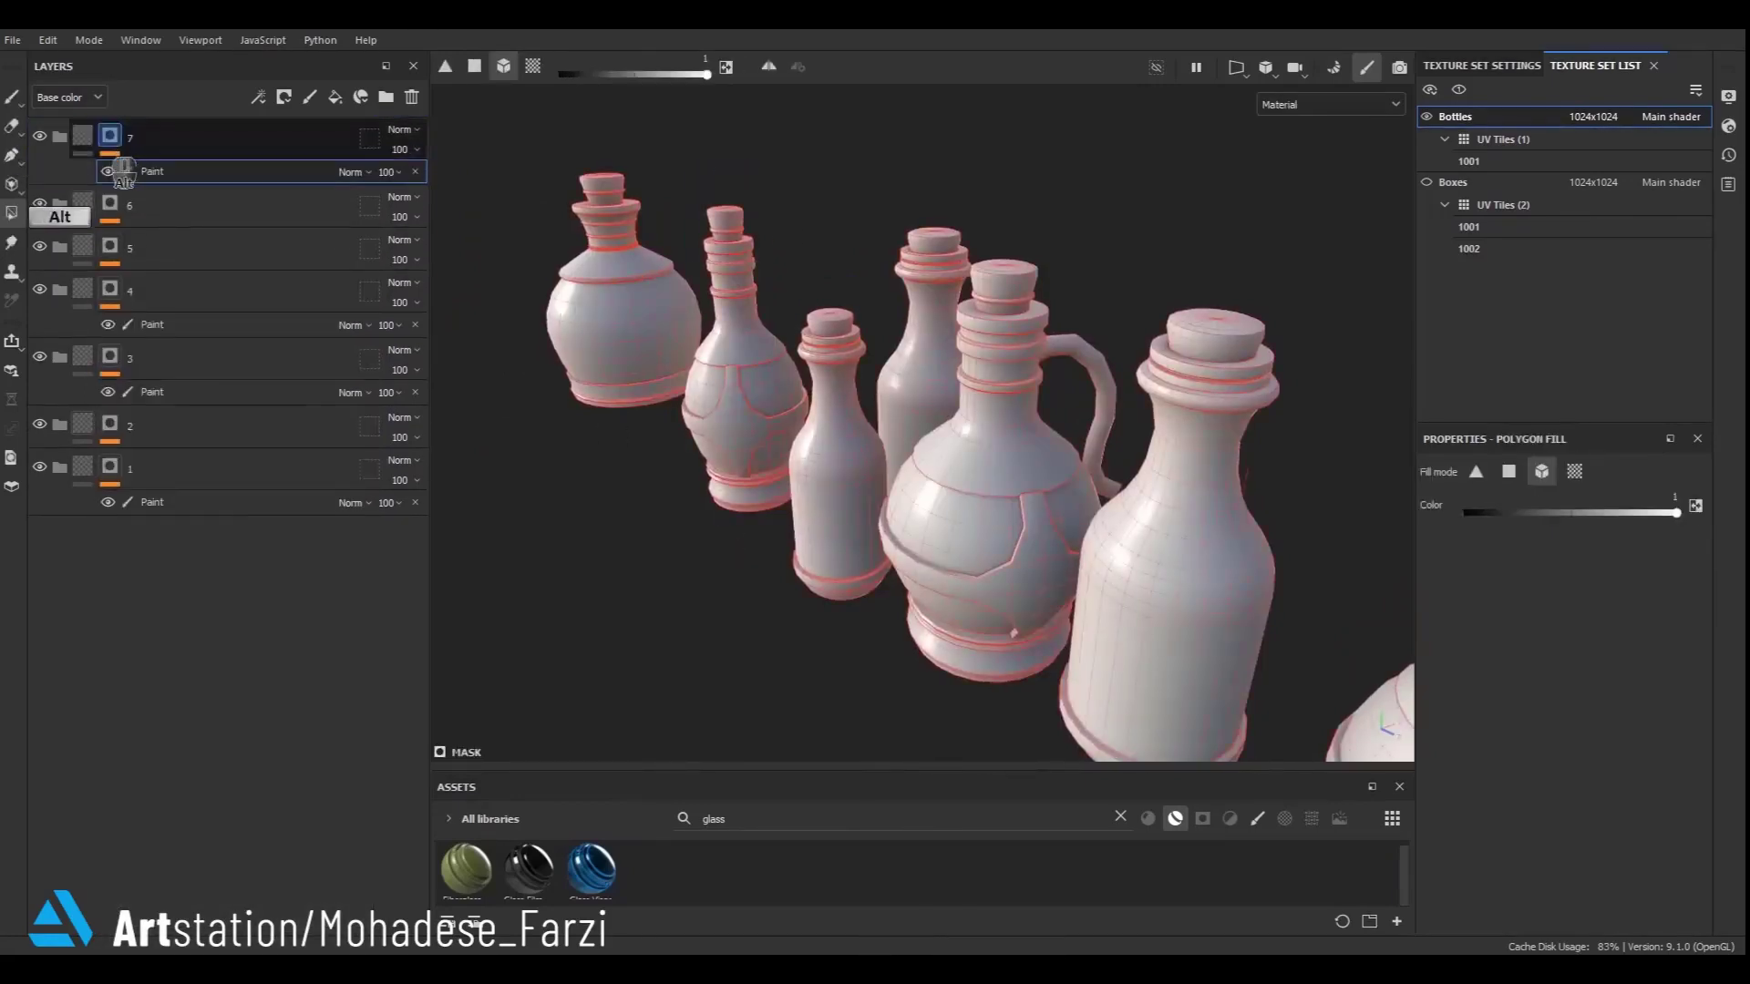
{"action": "key", "text": "m"}
{"action": "left_click", "coordinate": [650, 260]}
{"action": "left_click", "coordinate": [107, 157]}
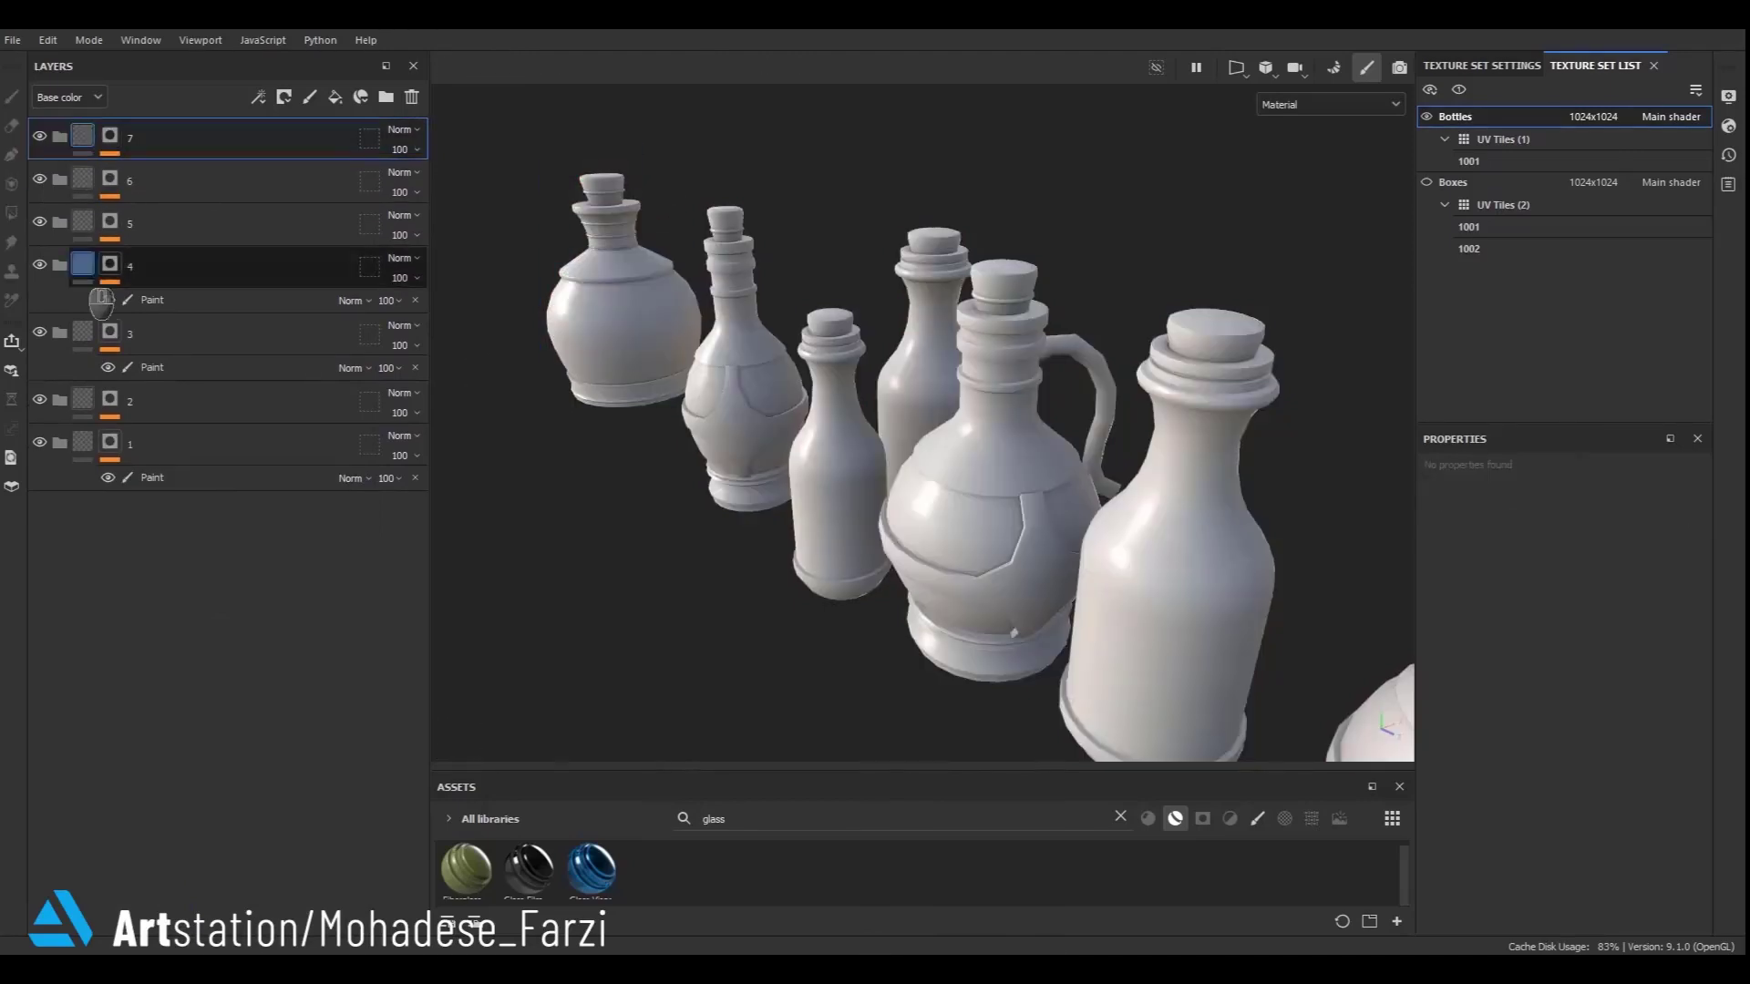
- Collapse the expanded effect stacks of folders 4, 3 and 1
{"action": "left_click", "coordinate": [104, 284]}
{"action": "left_click", "coordinate": [104, 326]}
{"action": "left_click", "coordinate": [104, 410]}
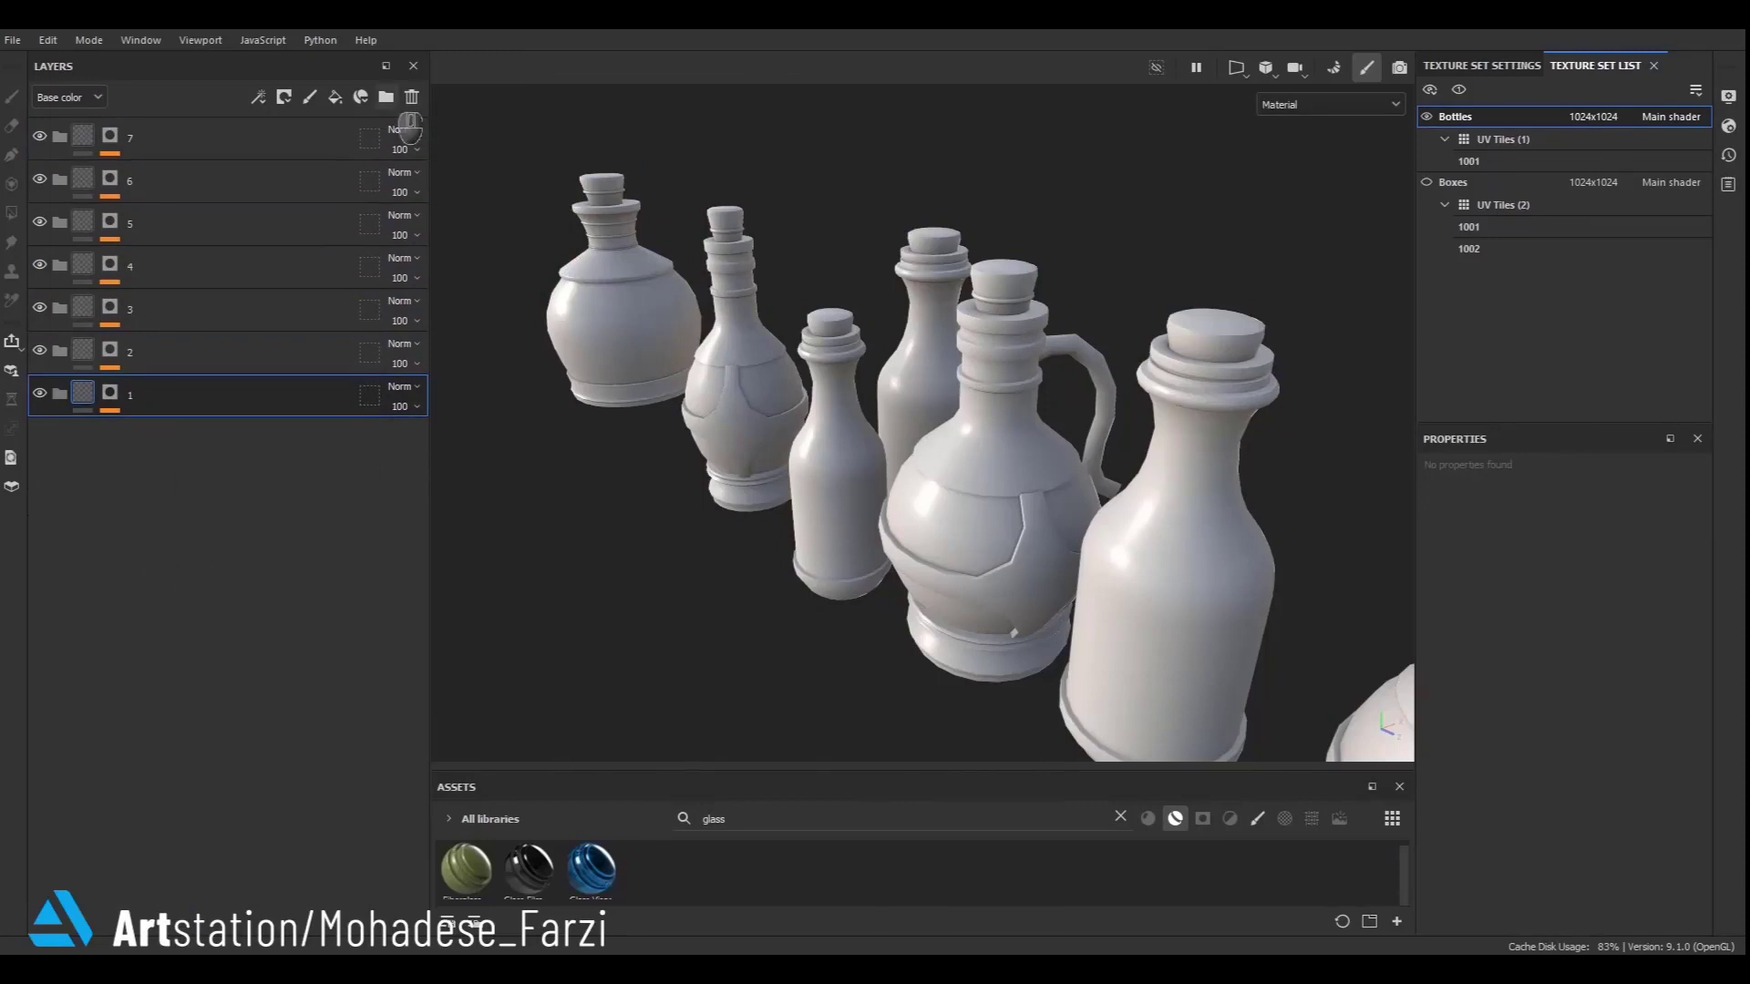
- Create a new folder named metal and nest it inside folder 1
{"action": "left_click", "coordinate": [386, 97]}
{"action": "double_click", "coordinate": [137, 481]}
{"action": "type", "text": "metal"}
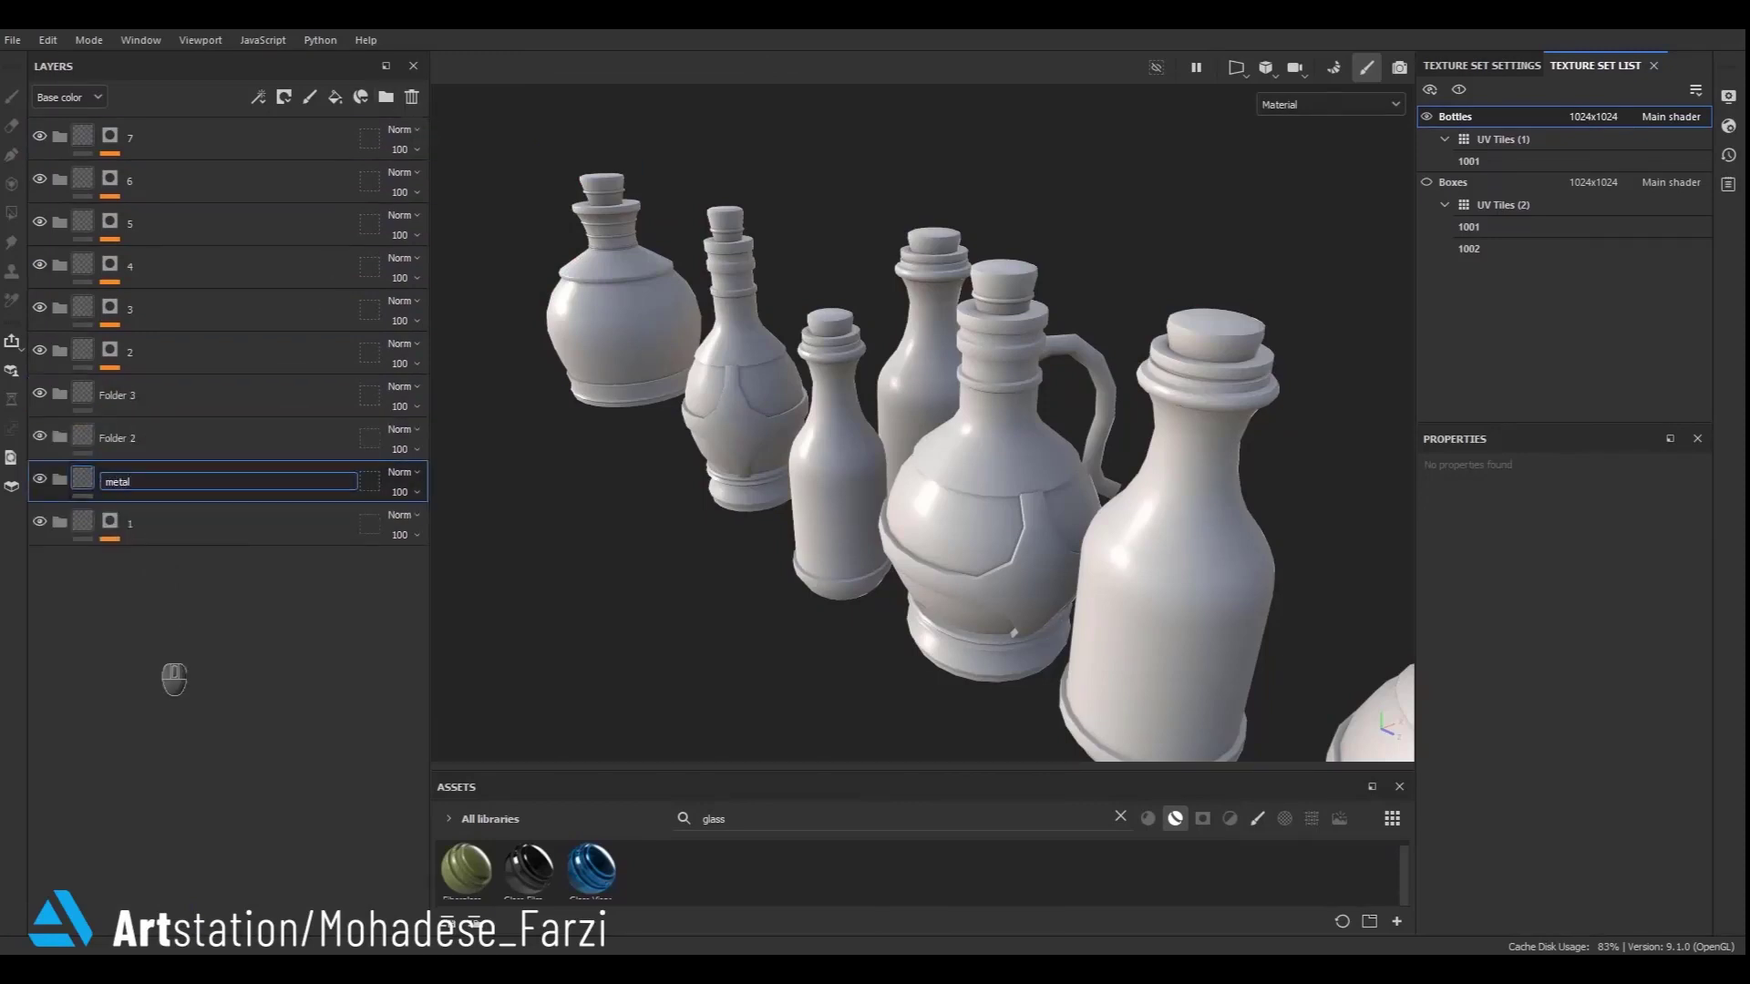
{"action": "left_click", "coordinate": [157, 634]}
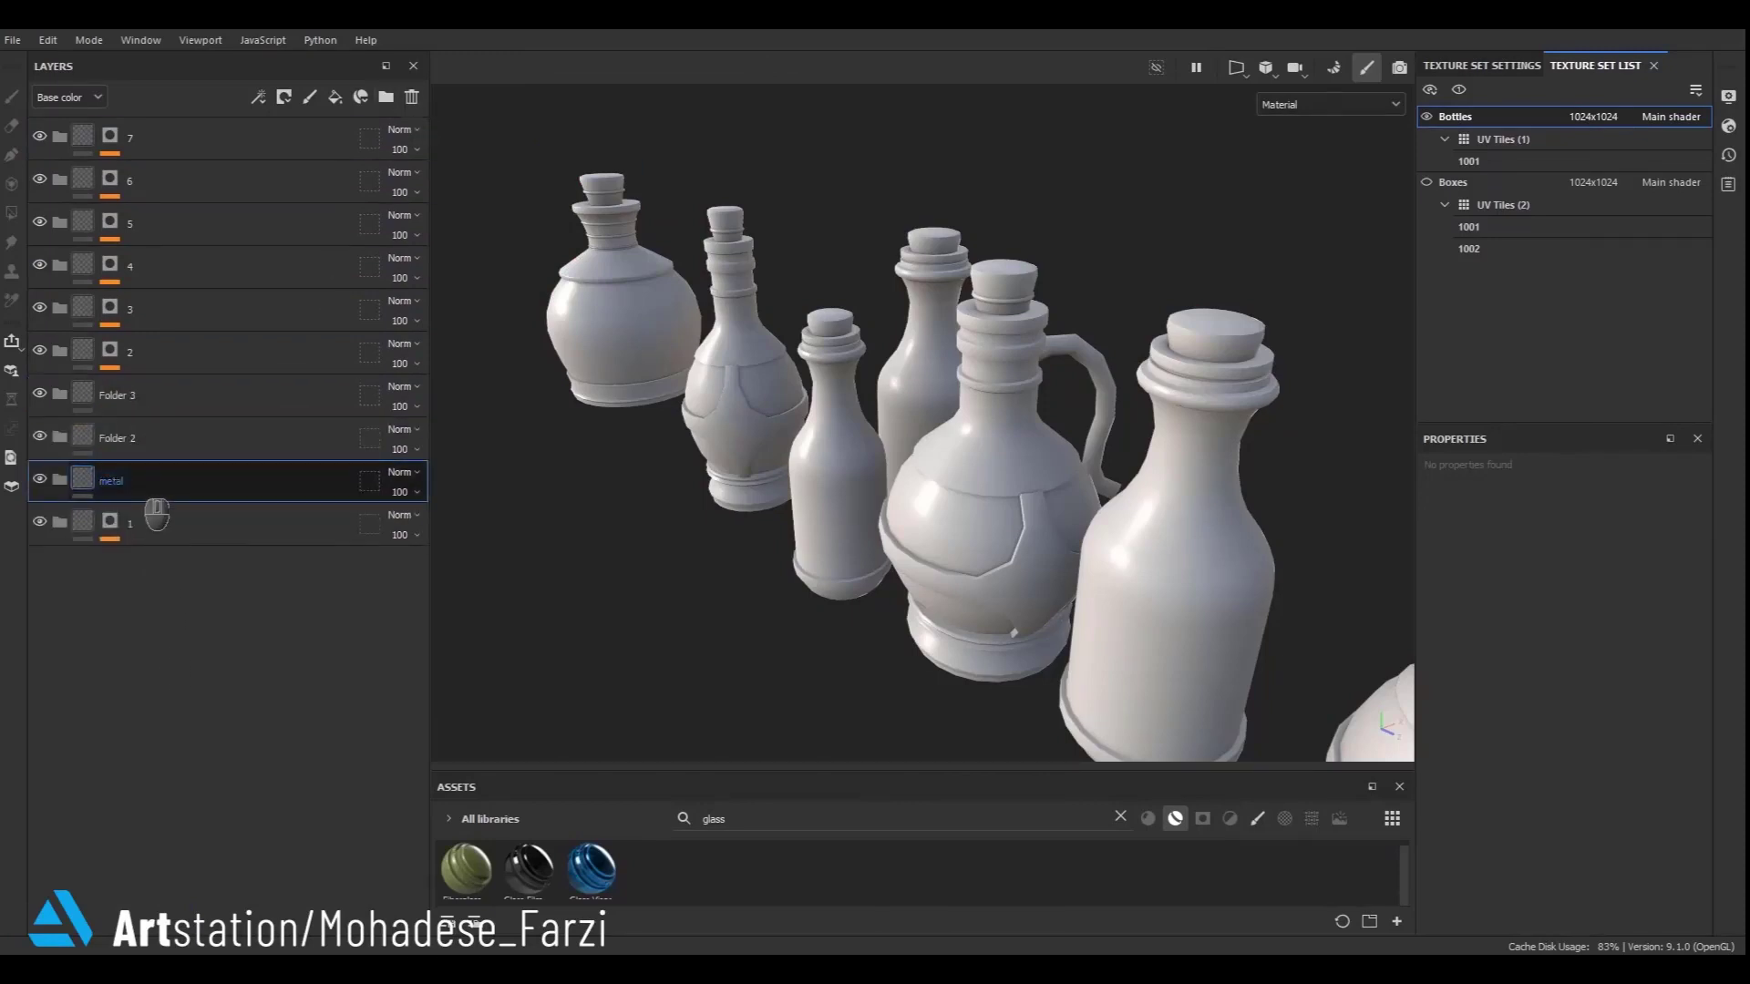
{"action": "left_click_drag", "start_coordinate": [140, 479], "coordinate": [134, 520]}
- Rename Folder 2 as glass and move it into folder 1
{"action": "double_click", "coordinate": [123, 439]}
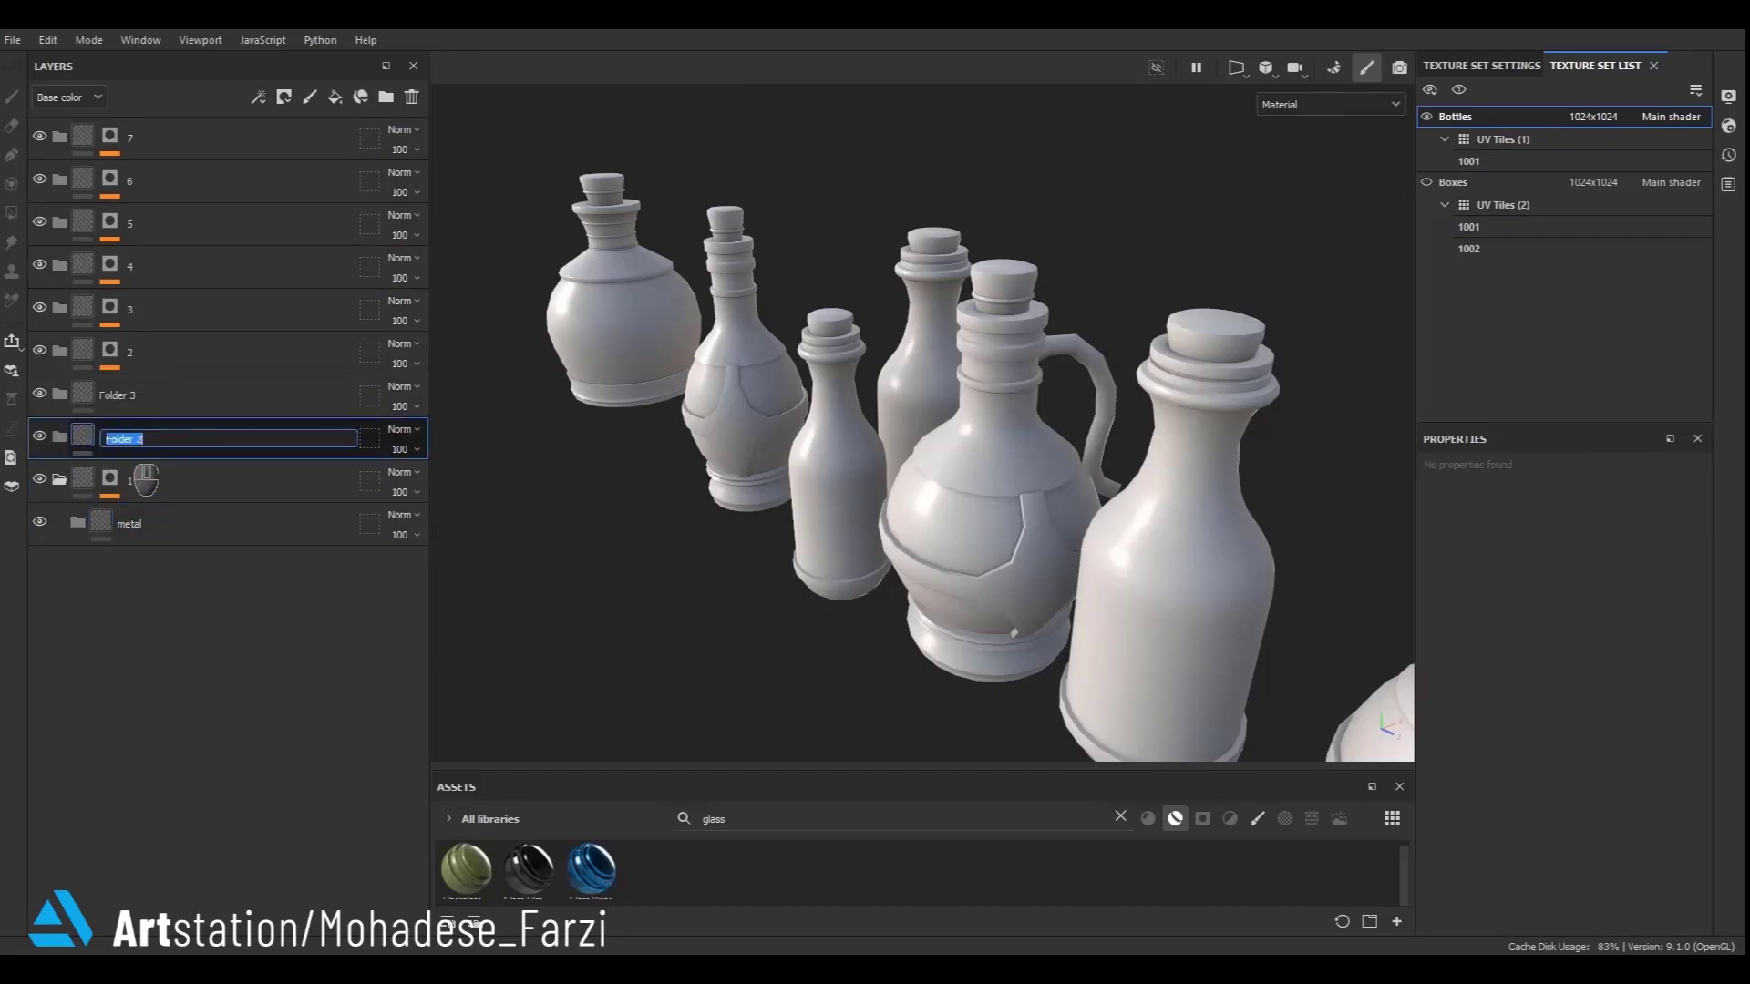
{"action": "left_click", "coordinate": [161, 495]}
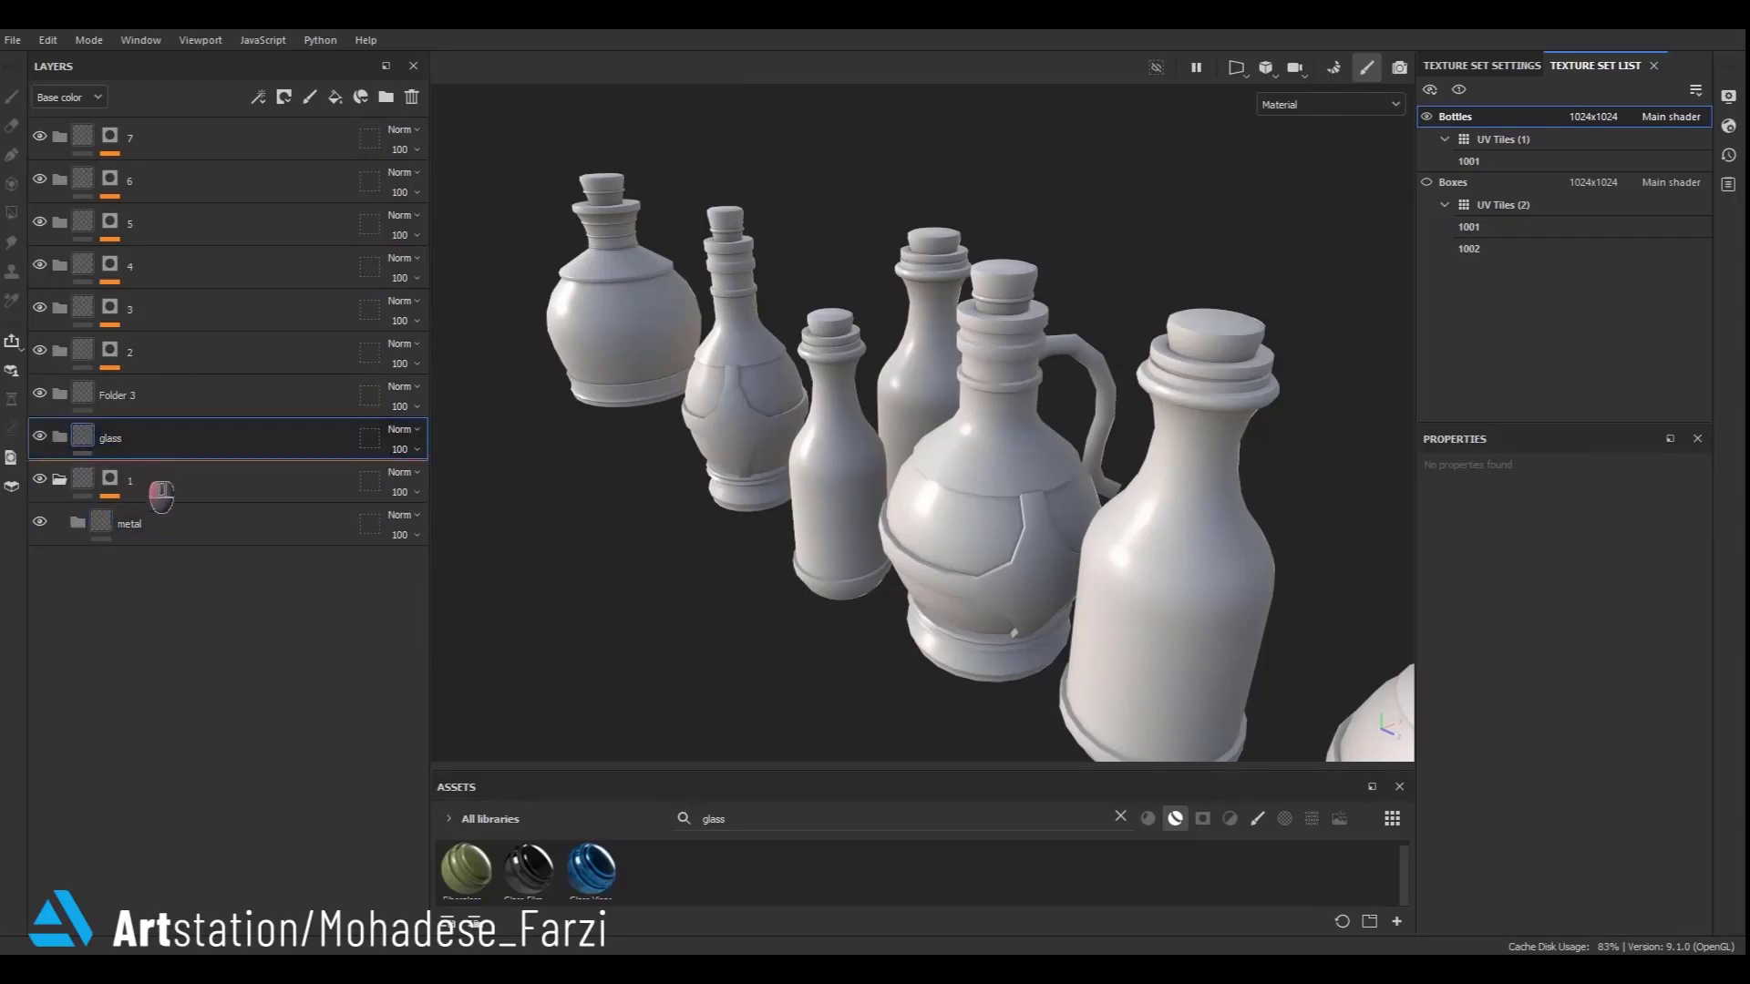
{"action": "left_click_drag", "start_coordinate": [162, 527], "coordinate": [162, 527]}
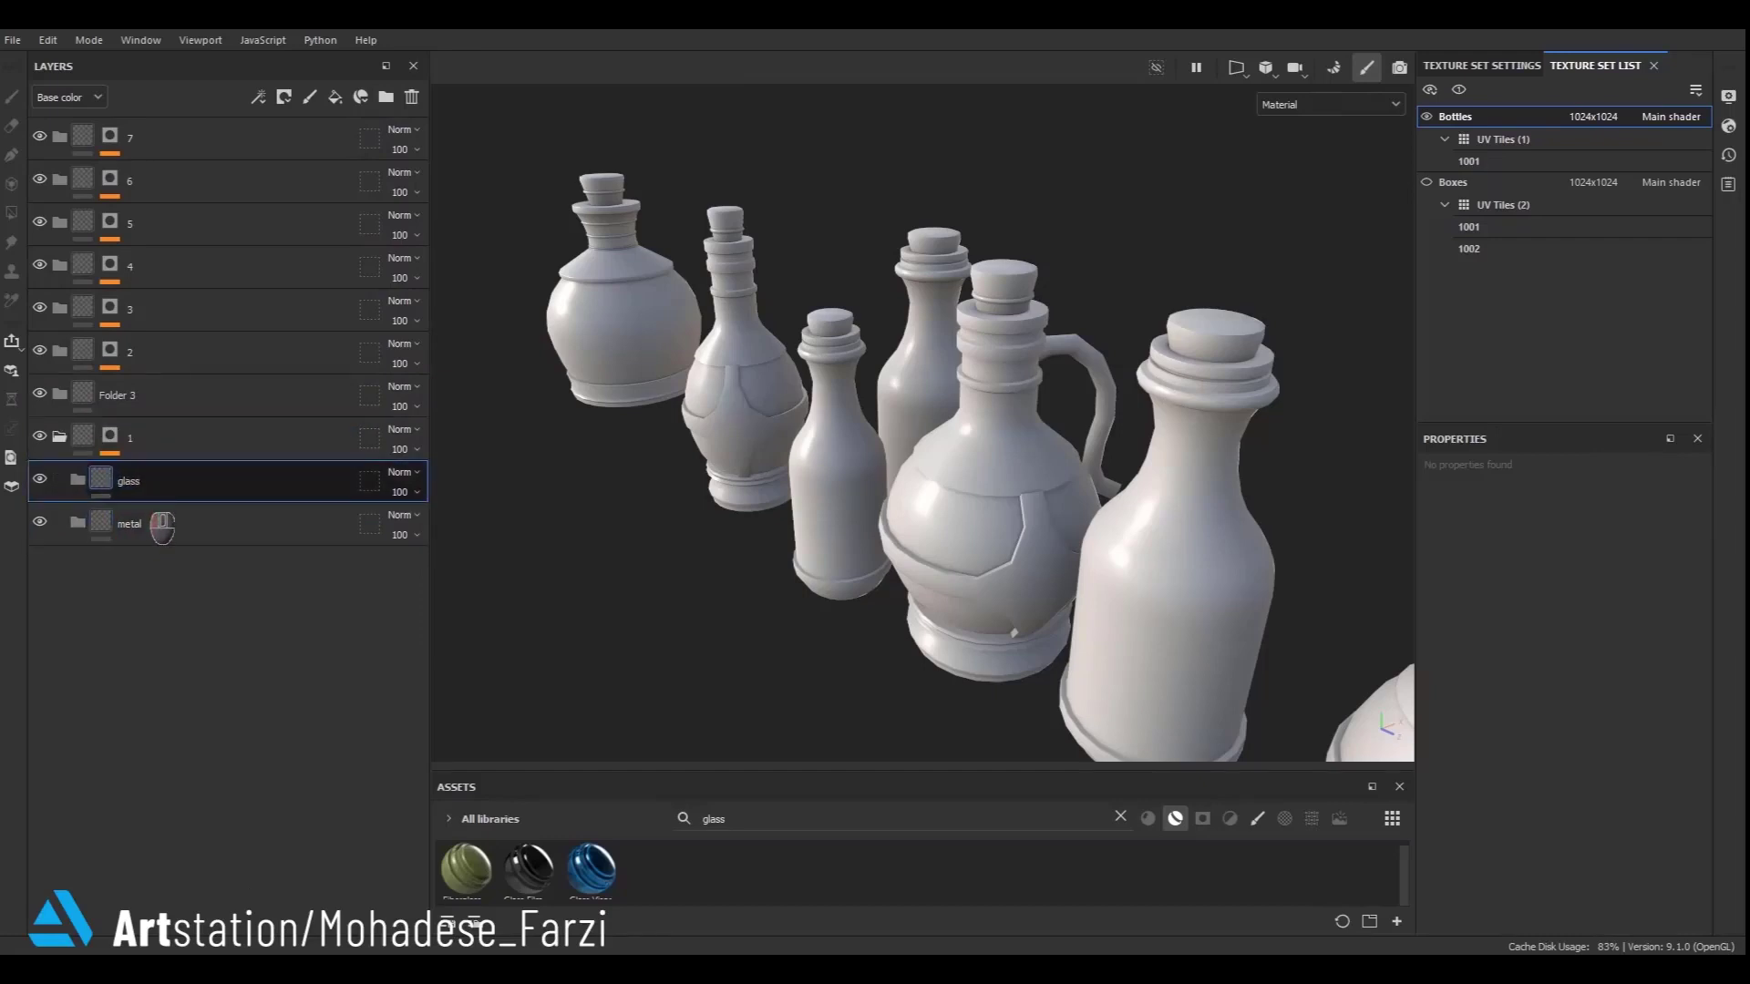
- Create a folder named wood inside folder 1
{"action": "left_click", "coordinate": [386, 96]}
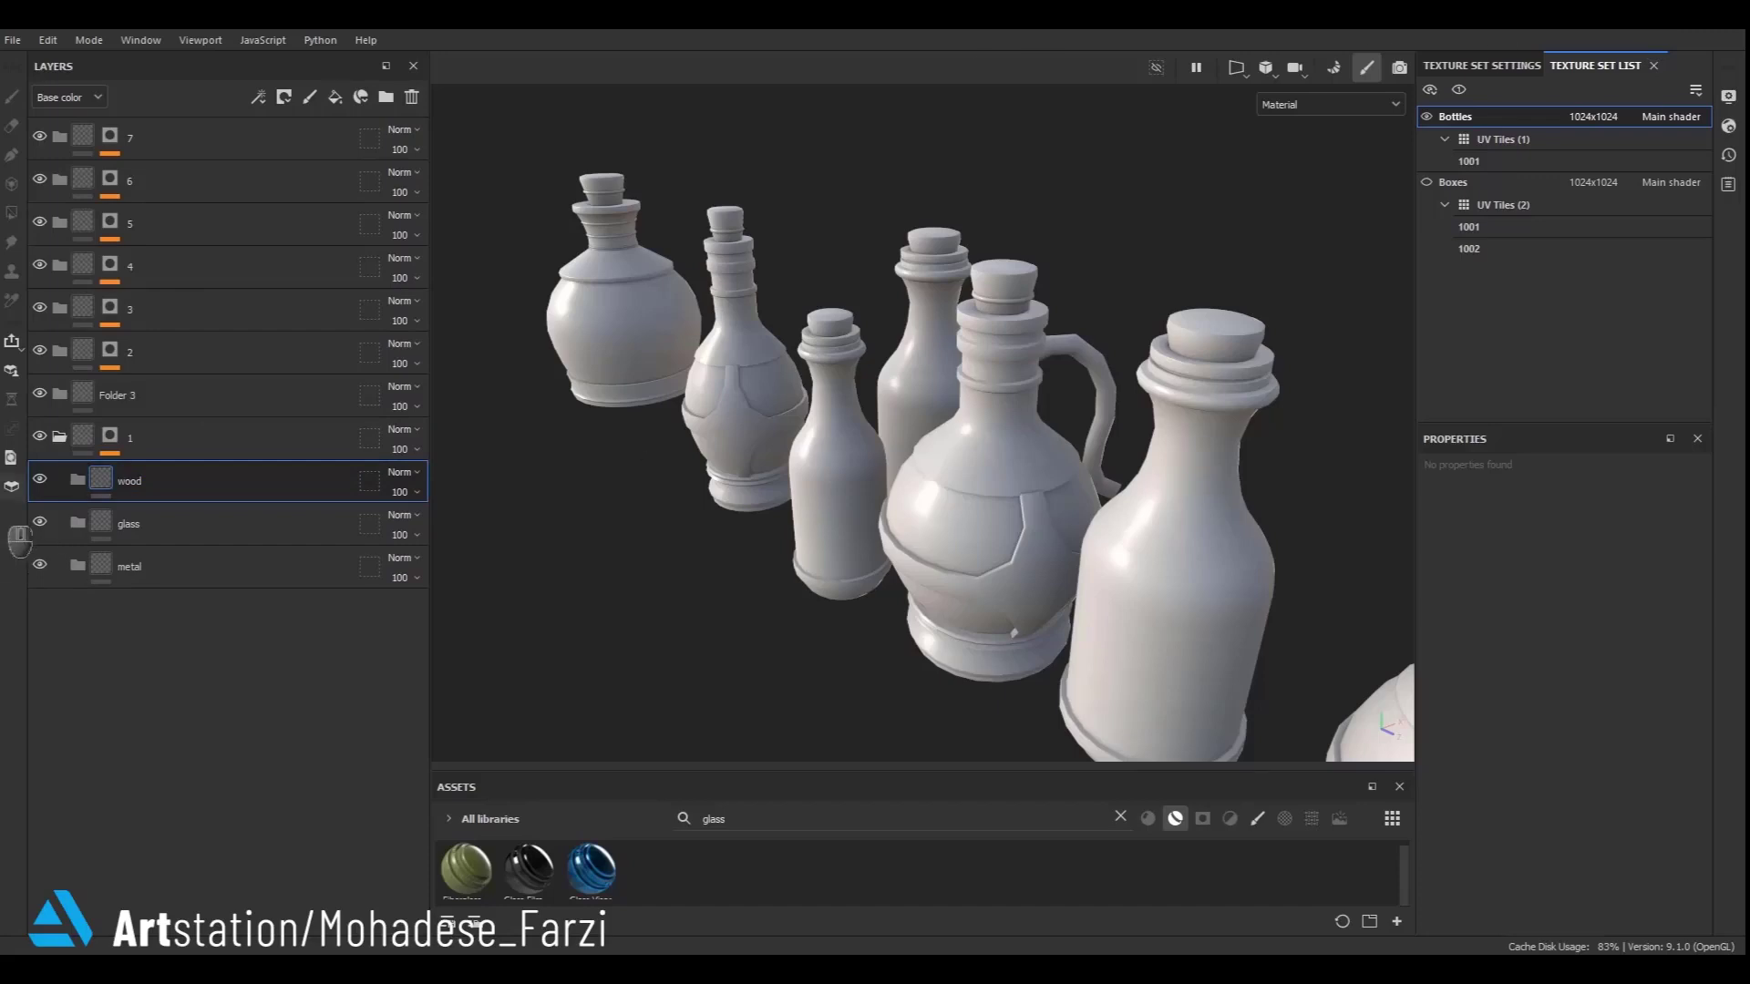
- Add a black mask with a paint effect to the metal folder
{"action": "right_click", "coordinate": [137, 570]}
{"action": "left_click", "coordinate": [183, 406]}
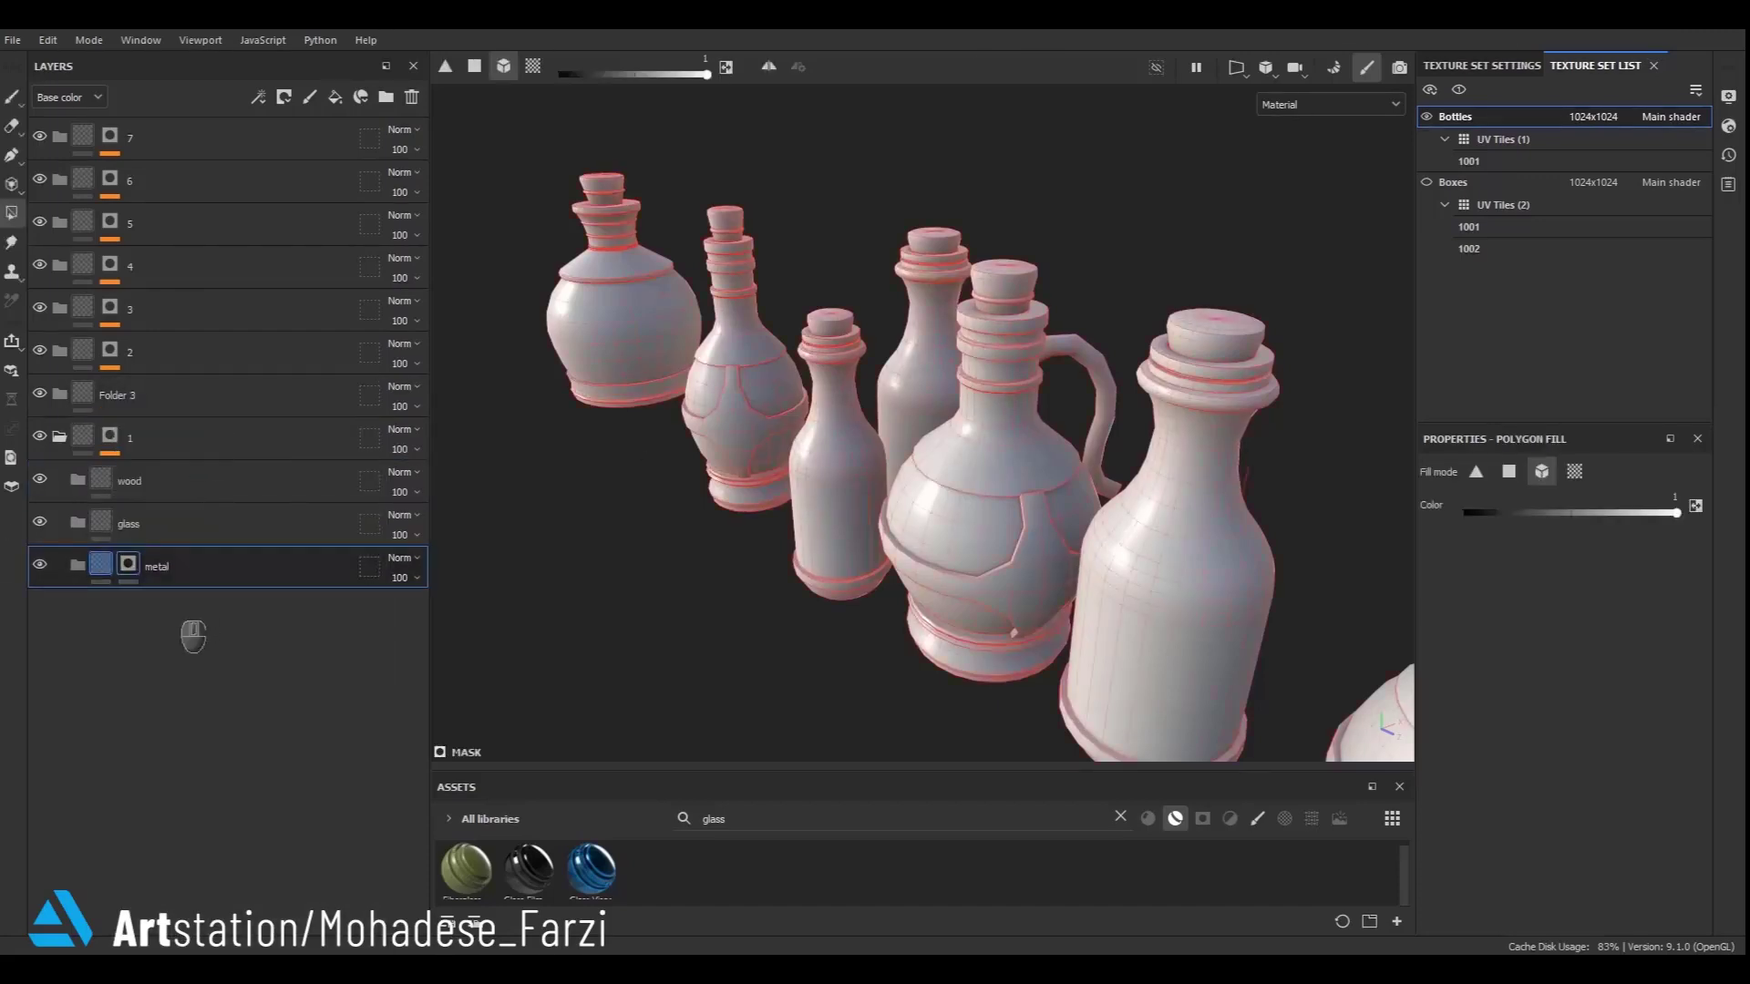
{"action": "right_click", "coordinate": [193, 636]}
{"action": "left_click", "coordinate": [204, 613]}
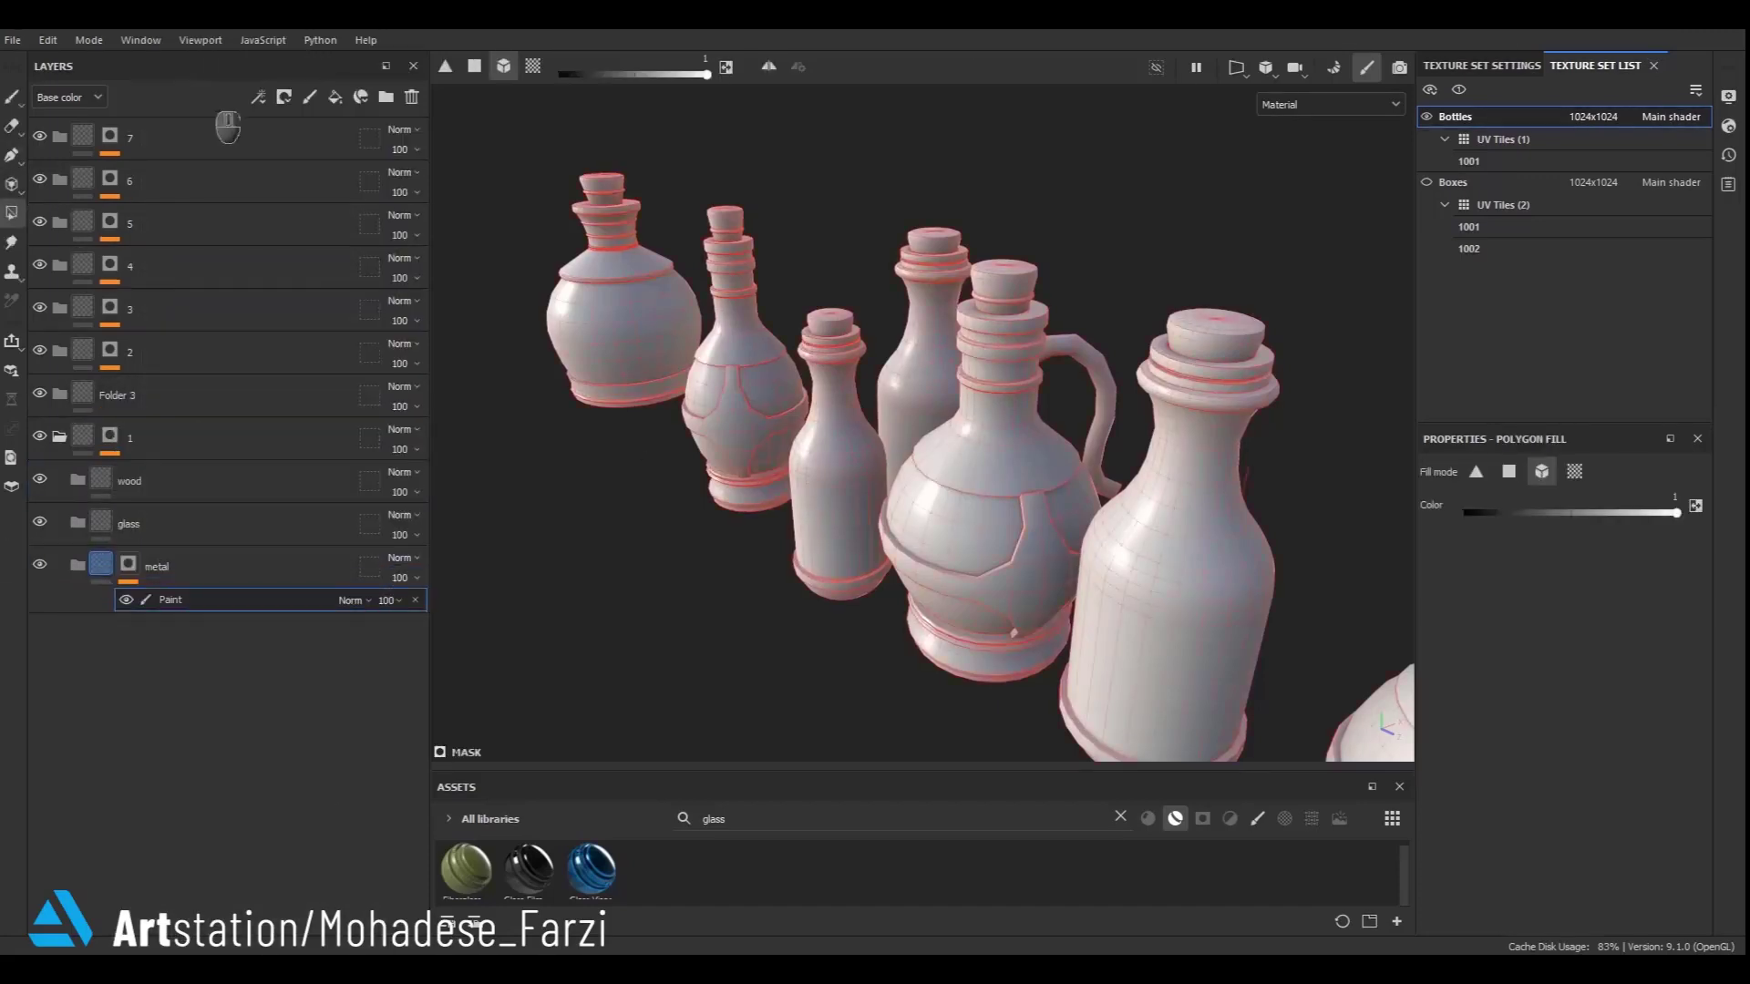
- Fill the front bottle's metal parts into the metal folder's mask with Polygon Fill
{"action": "left_click", "coordinate": [128, 565], "text": "alt"}
{"action": "scroll", "coordinate": [967, 565], "scroll_direction": "down", "scroll_amount": 4}
{"action": "middle_click_drag", "start_coordinate": [1173, 575], "coordinate": [984, 507], "text": "alt"}
{"action": "scroll", "coordinate": [972, 504], "scroll_direction": "up", "scroll_amount": 3}
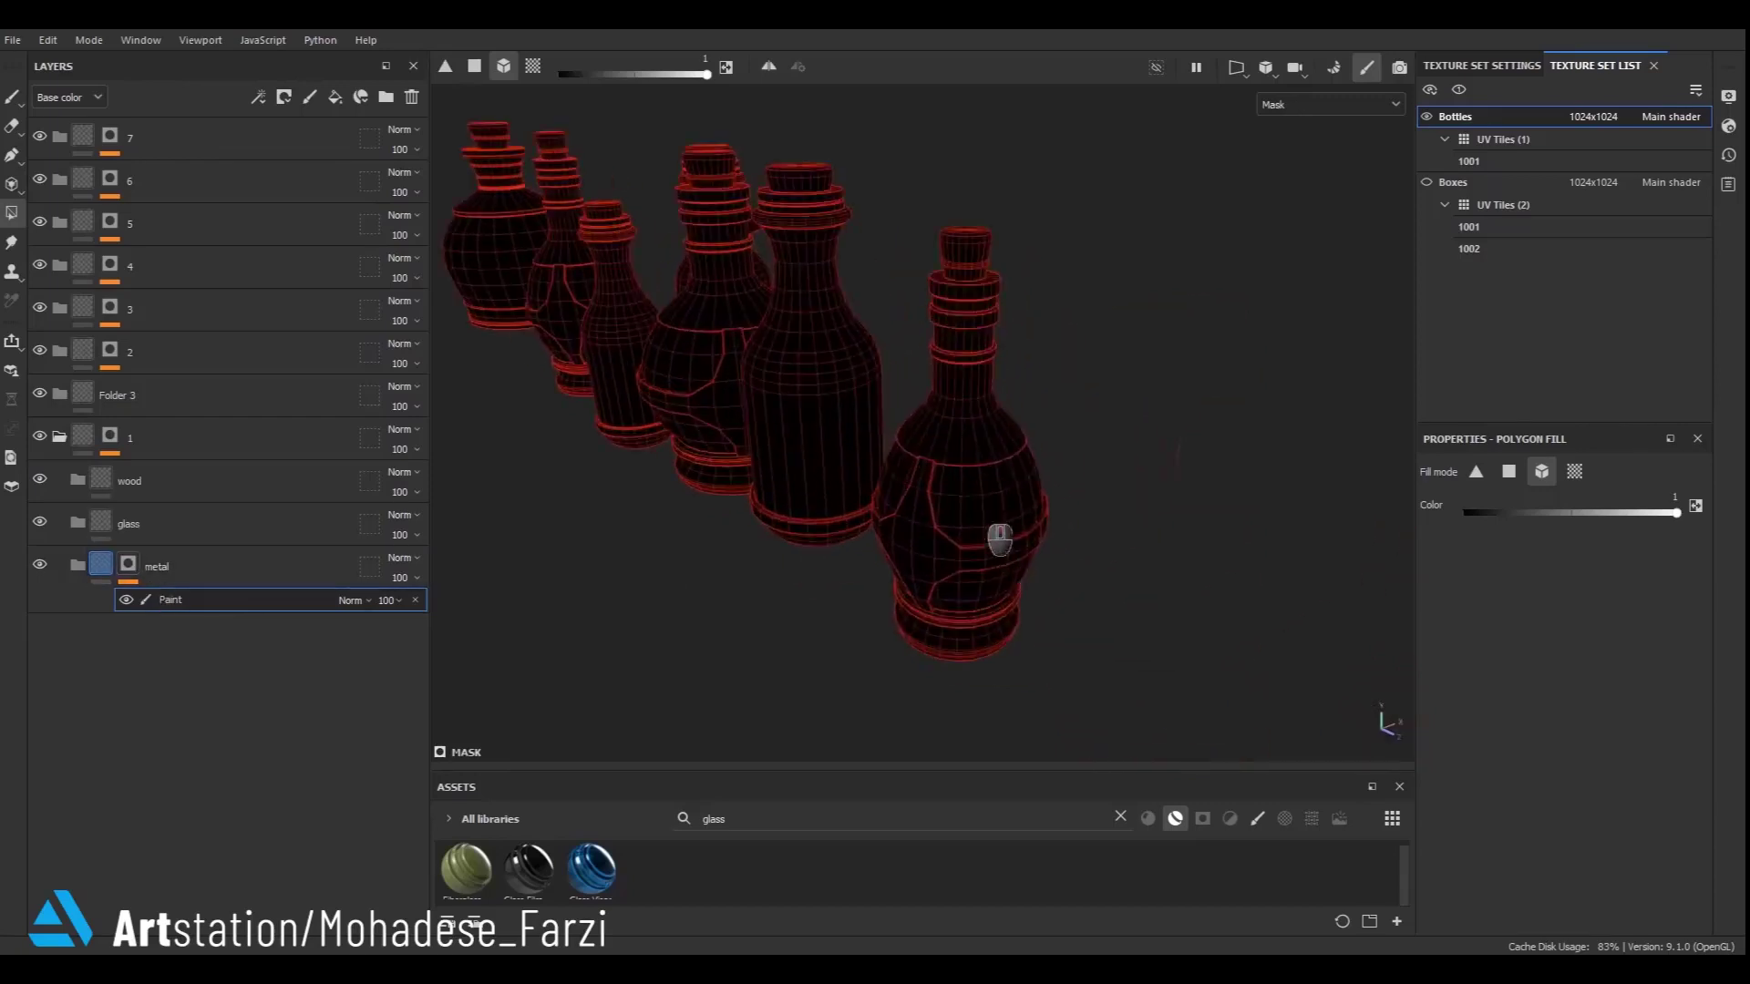
{"action": "left_click", "coordinate": [1000, 539]}
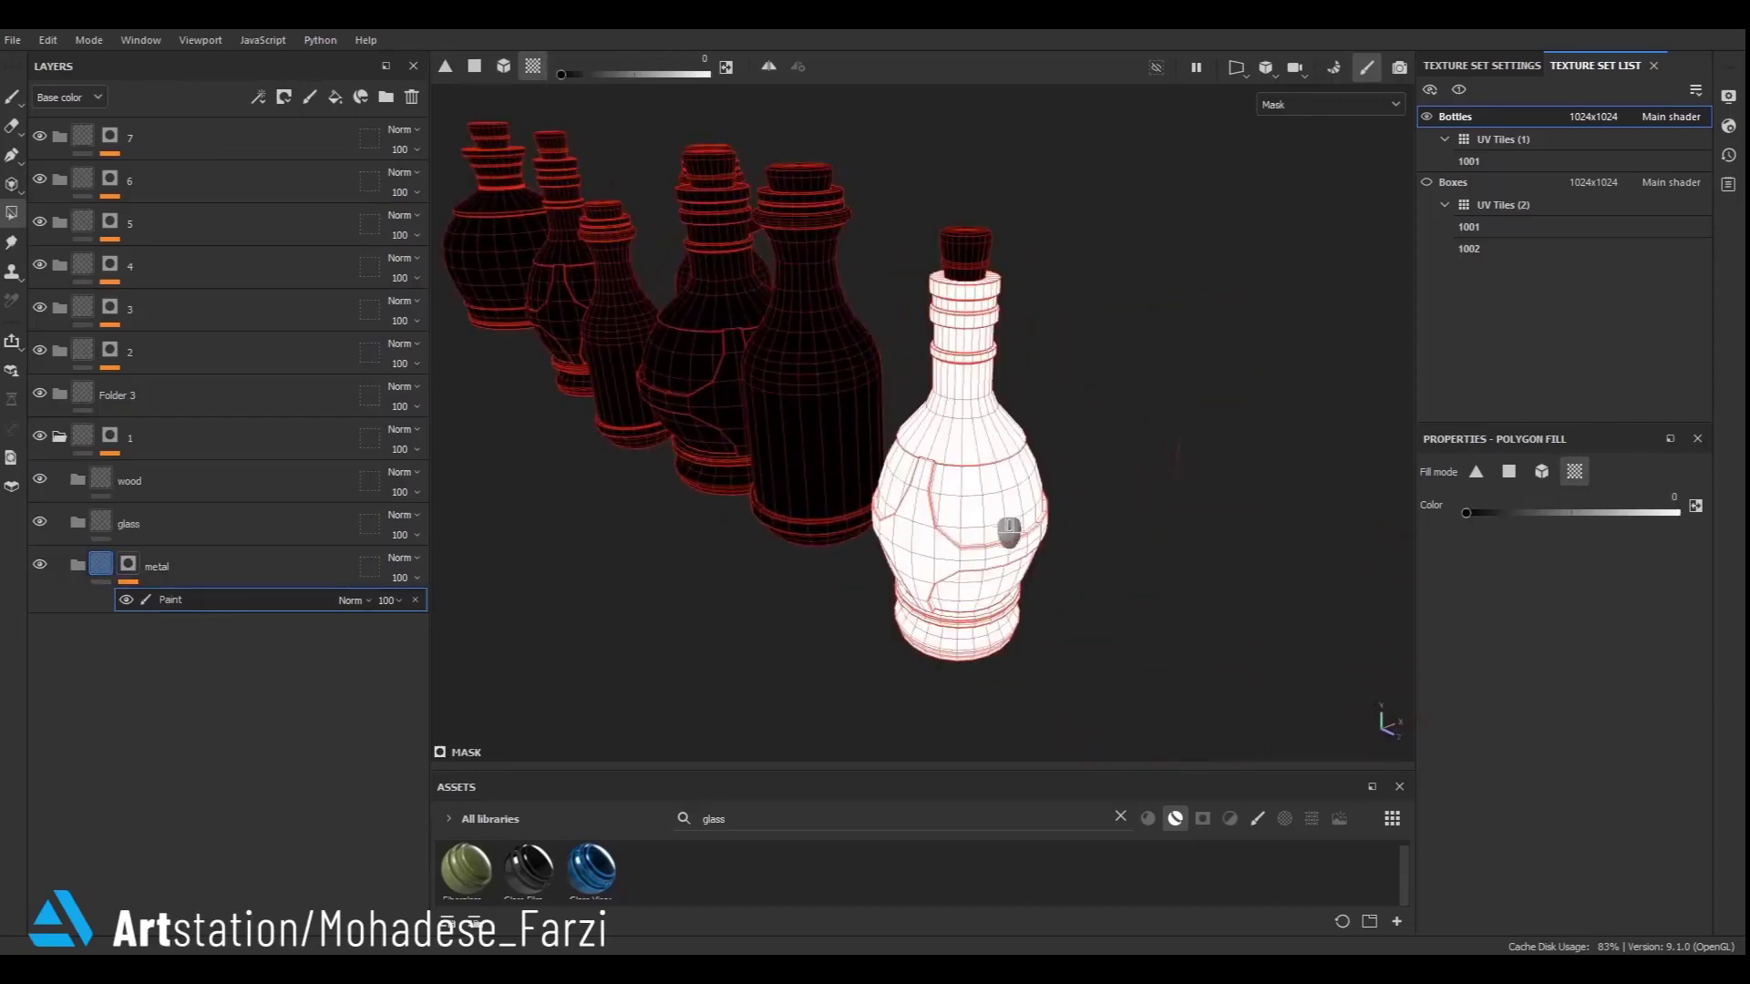
{"action": "left_click", "coordinate": [1005, 524]}
{"action": "left_click", "coordinate": [1007, 581]}
{"action": "scroll", "coordinate": [1009, 585], "scroll_direction": "up", "scroll_amount": 3}
{"action": "left_click", "coordinate": [128, 565]}
{"action": "left_click", "coordinate": [101, 565]}
- Add a black mask and paint effect to the glass folder and fill the front bottle's glass panels
{"action": "right_click", "coordinate": [100, 523]}
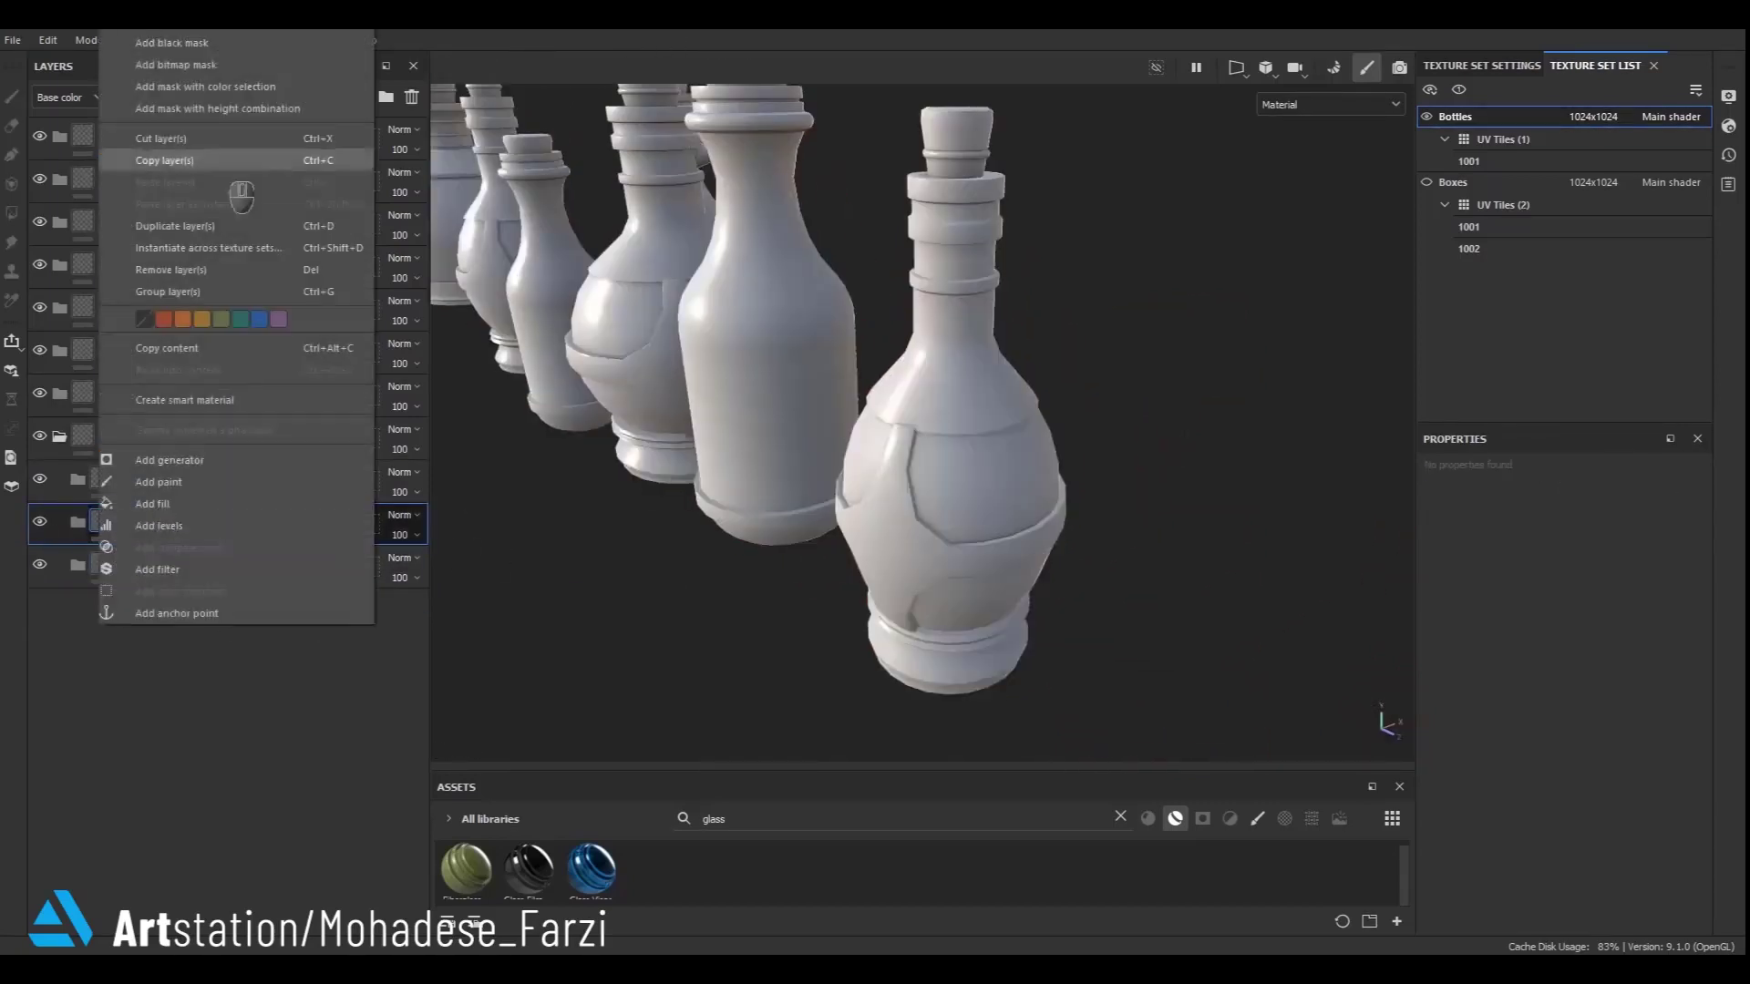
{"action": "left_click", "coordinate": [173, 43]}
{"action": "right_click", "coordinate": [128, 521]}
{"action": "left_click", "coordinate": [173, 613]}
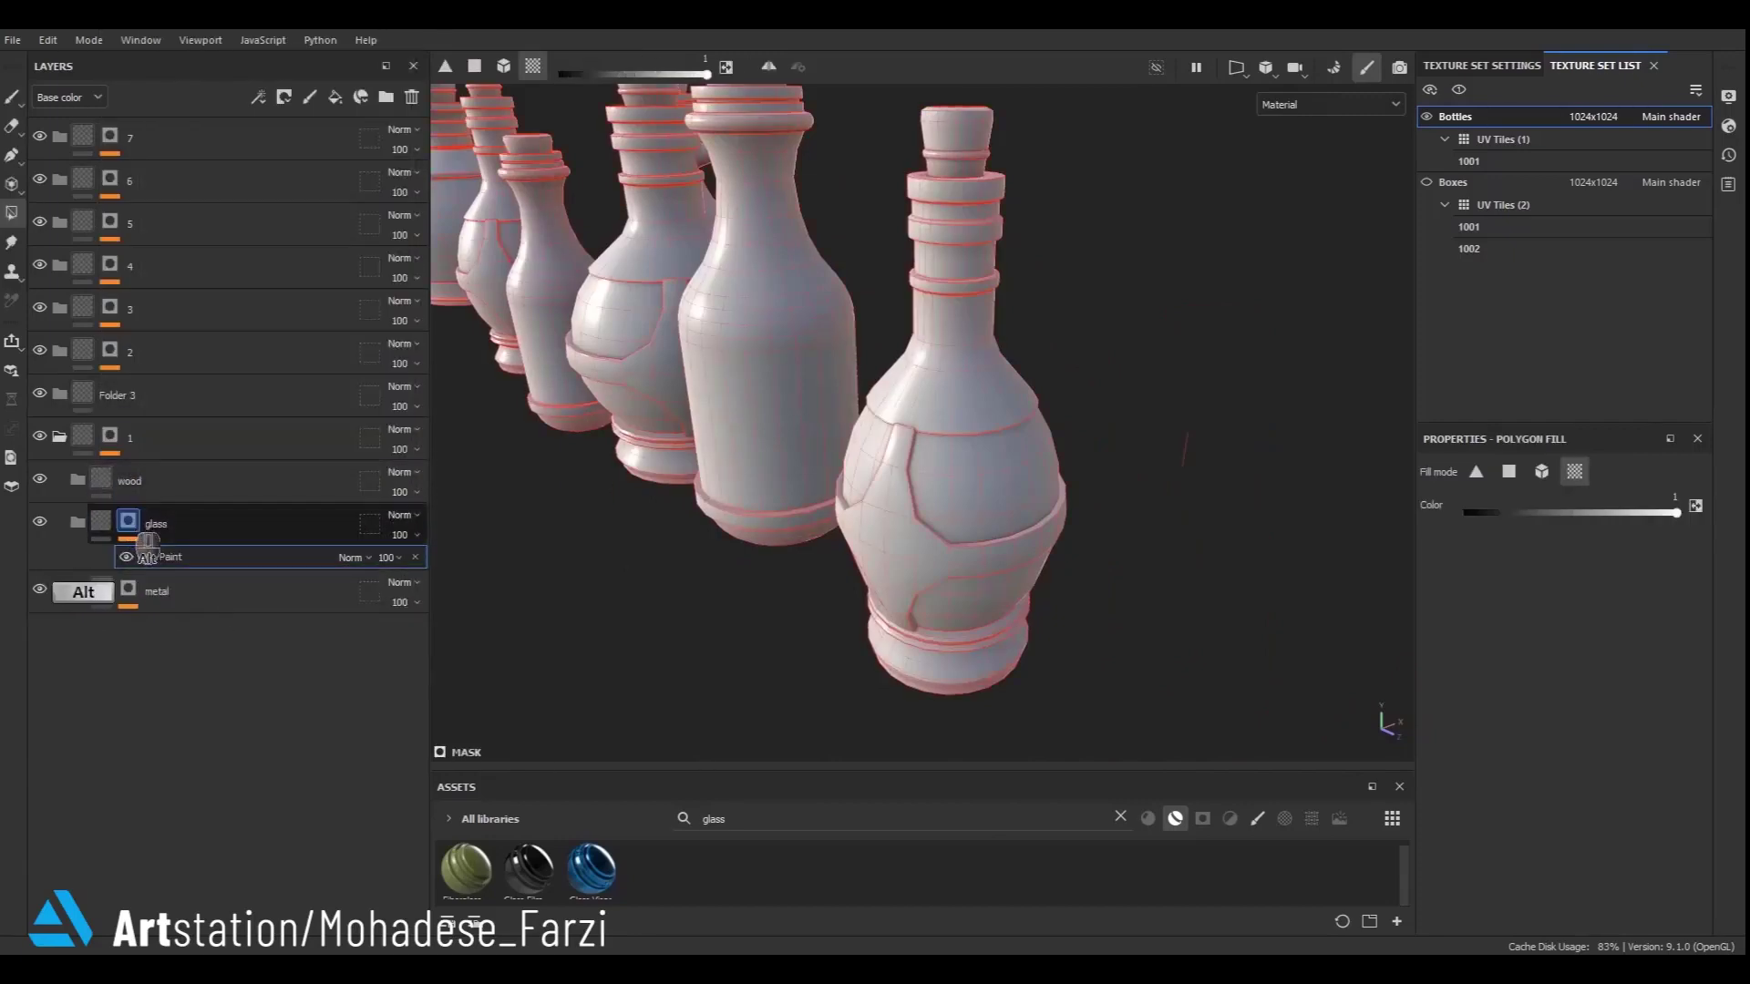
{"action": "left_click", "coordinate": [146, 543], "text": "alt"}
{"action": "left_click", "coordinate": [989, 493]}
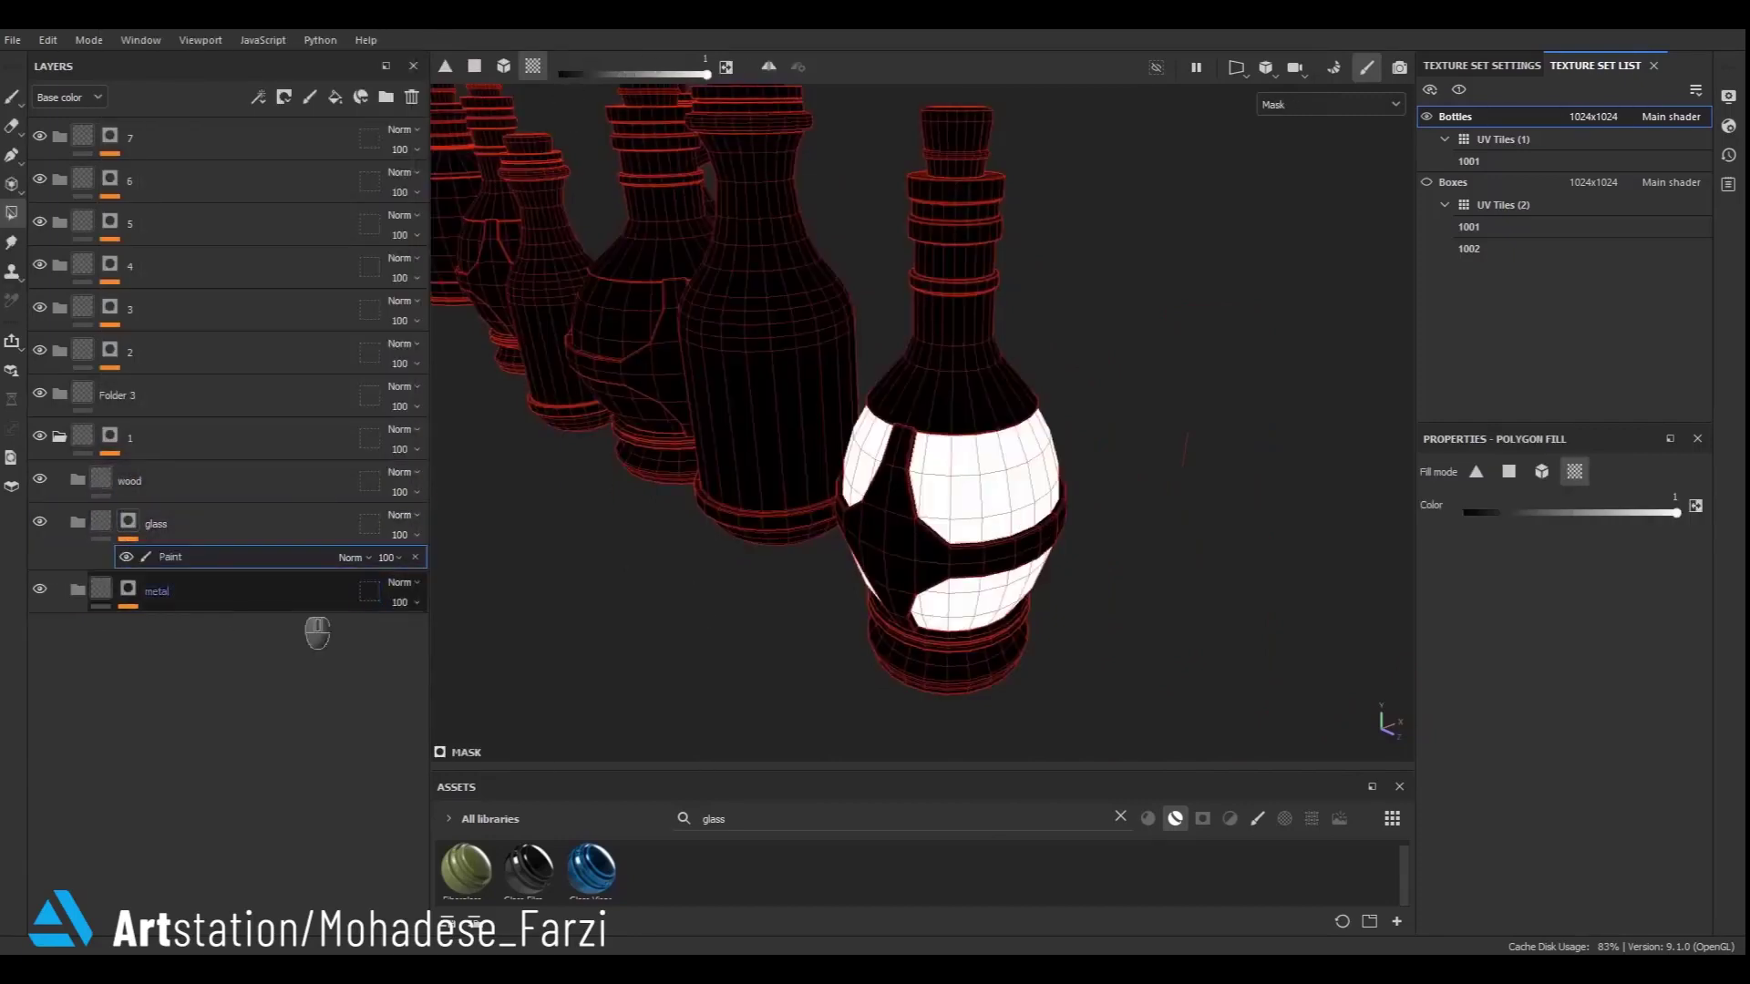
- Add a black mask with a paint effect to the wood folder and Polygon Fill the front bottle's cork into it
{"action": "left_click", "coordinate": [102, 523]}
{"action": "right_click", "coordinate": [95, 481]}
{"action": "left_click", "coordinate": [228, 43]}
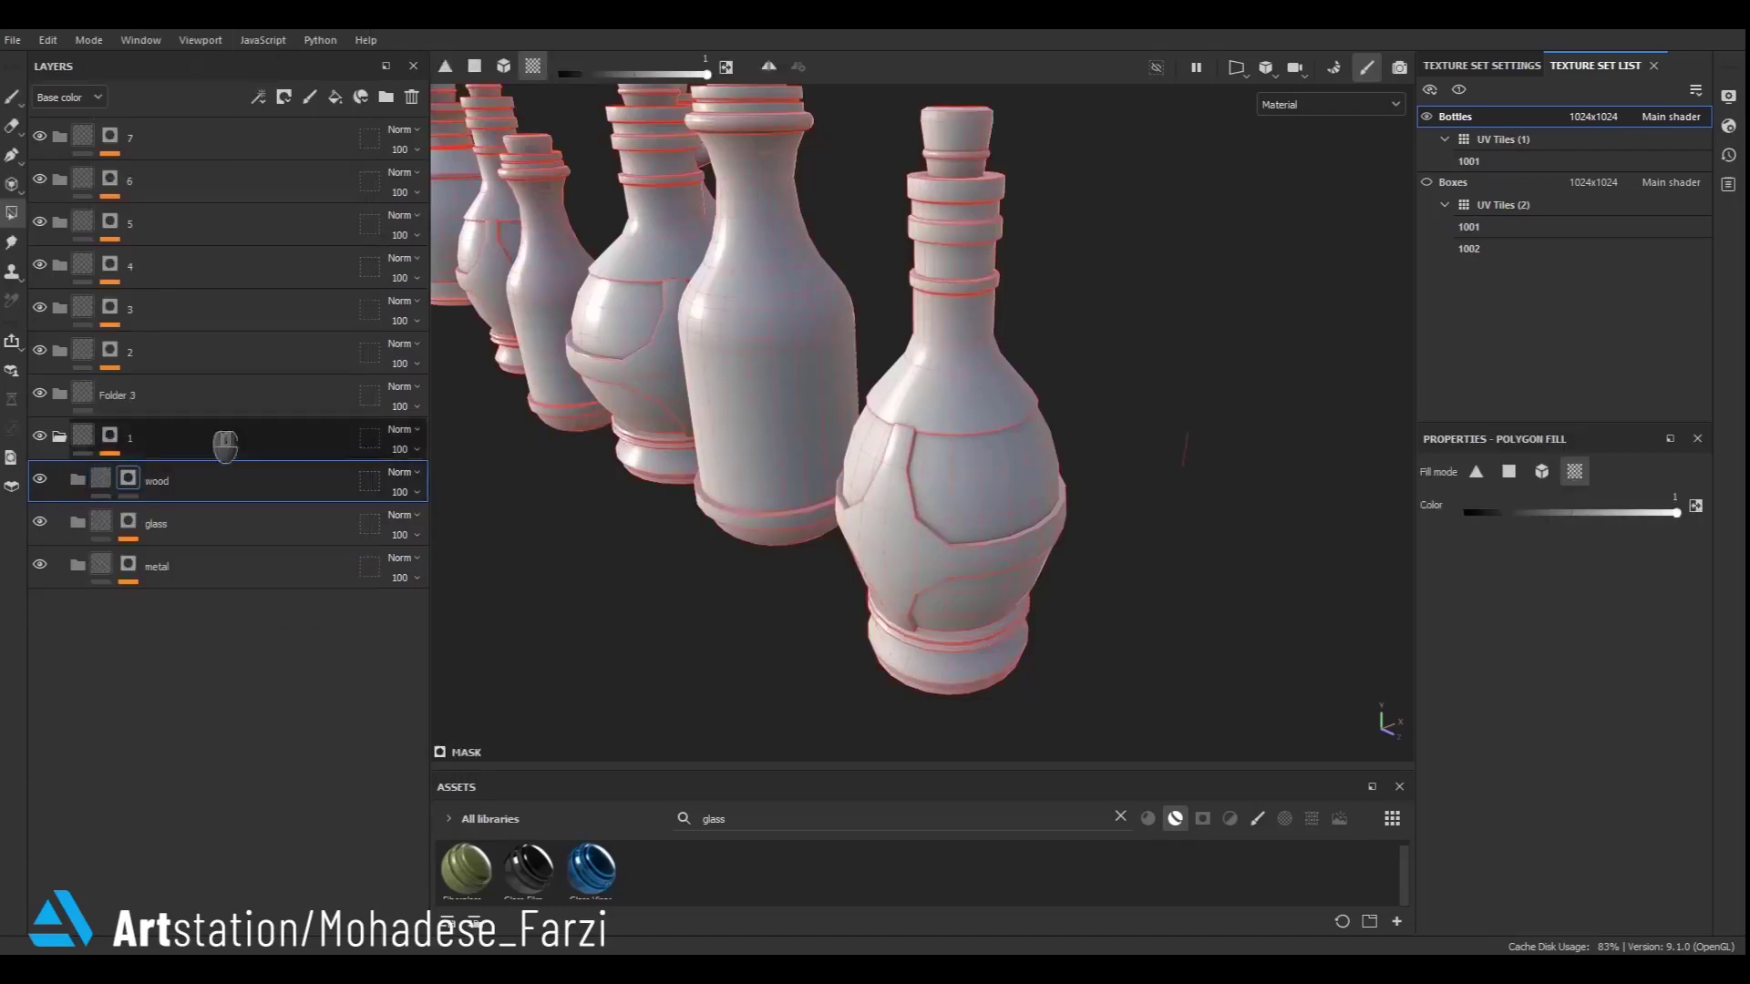
{"action": "right_click", "coordinate": [128, 481]}
{"action": "left_click", "coordinate": [208, 638]}
{"action": "left_click", "coordinate": [130, 482], "text": "alt"}
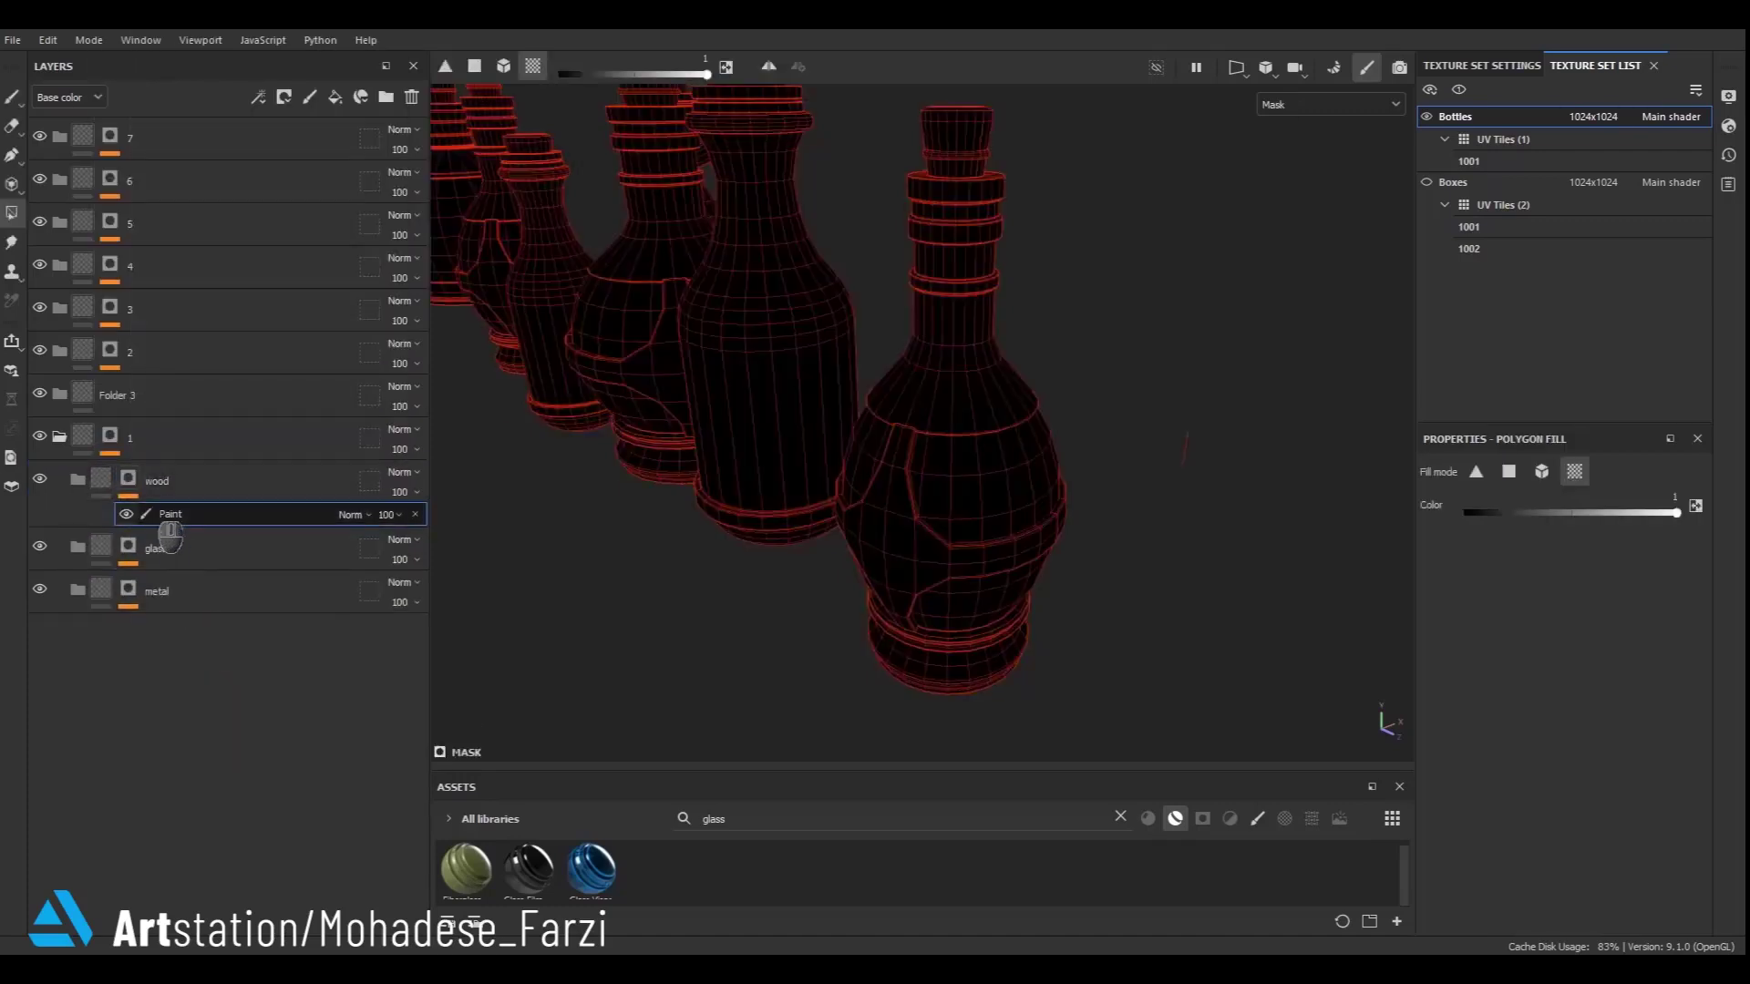
{"action": "middle_click_drag", "start_coordinate": [1109, 200], "coordinate": [1038, 408], "text": "alt"}
{"action": "scroll", "coordinate": [886, 330], "scroll_direction": "up", "scroll_amount": 3}
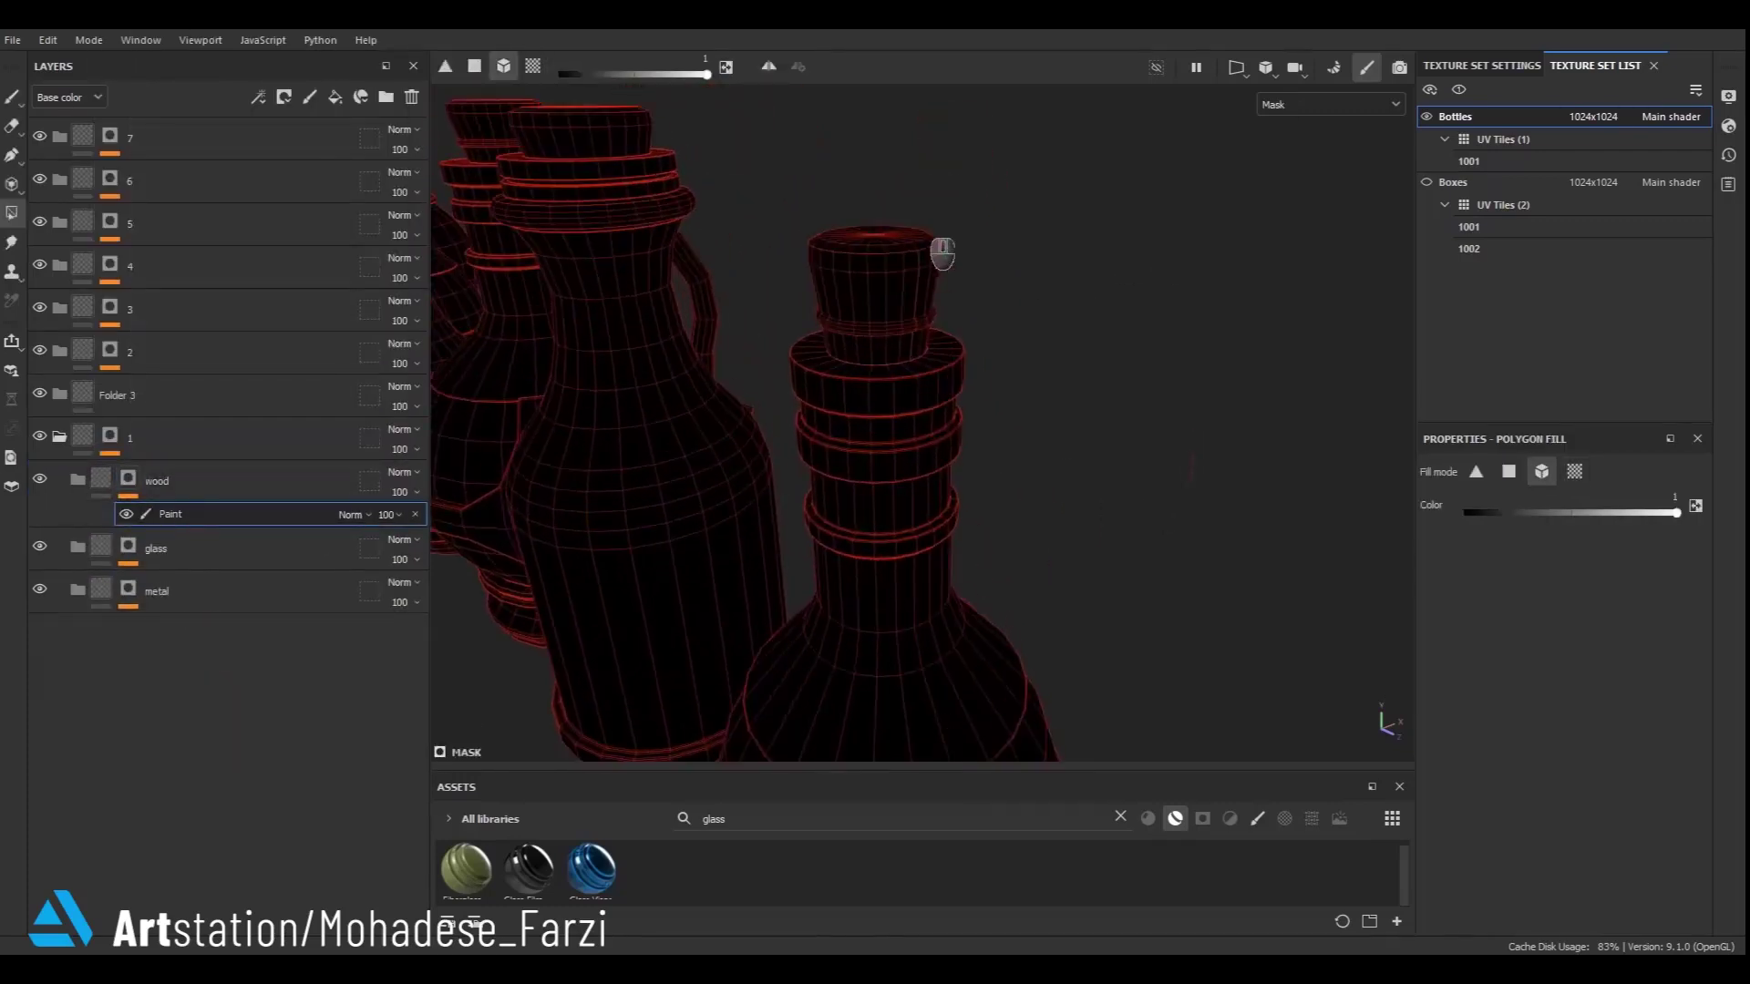
{"action": "left_click", "coordinate": [896, 362]}
{"action": "left_click", "coordinate": [100, 478]}
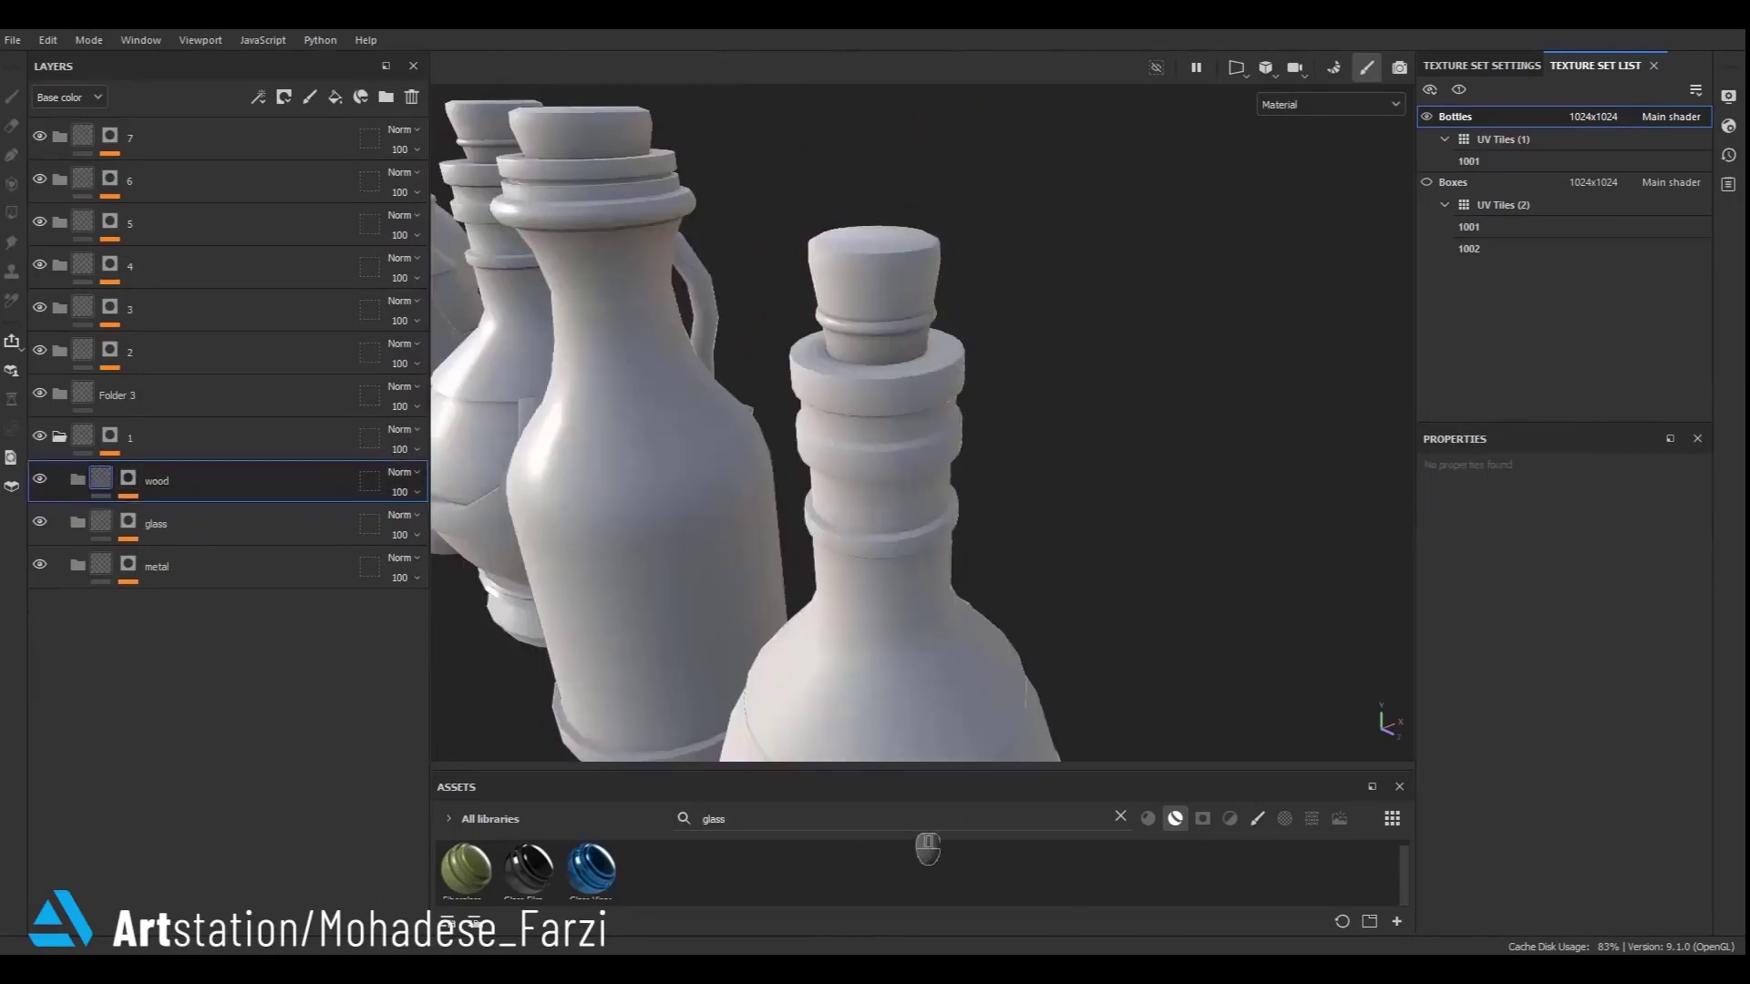
- Place the JRO_Gold_04 smart material inside the metal folder
{"action": "left_click", "coordinate": [1120, 817]}
{"action": "left_click_drag", "start_coordinate": [1140, 776], "coordinate": [1130, 588]}
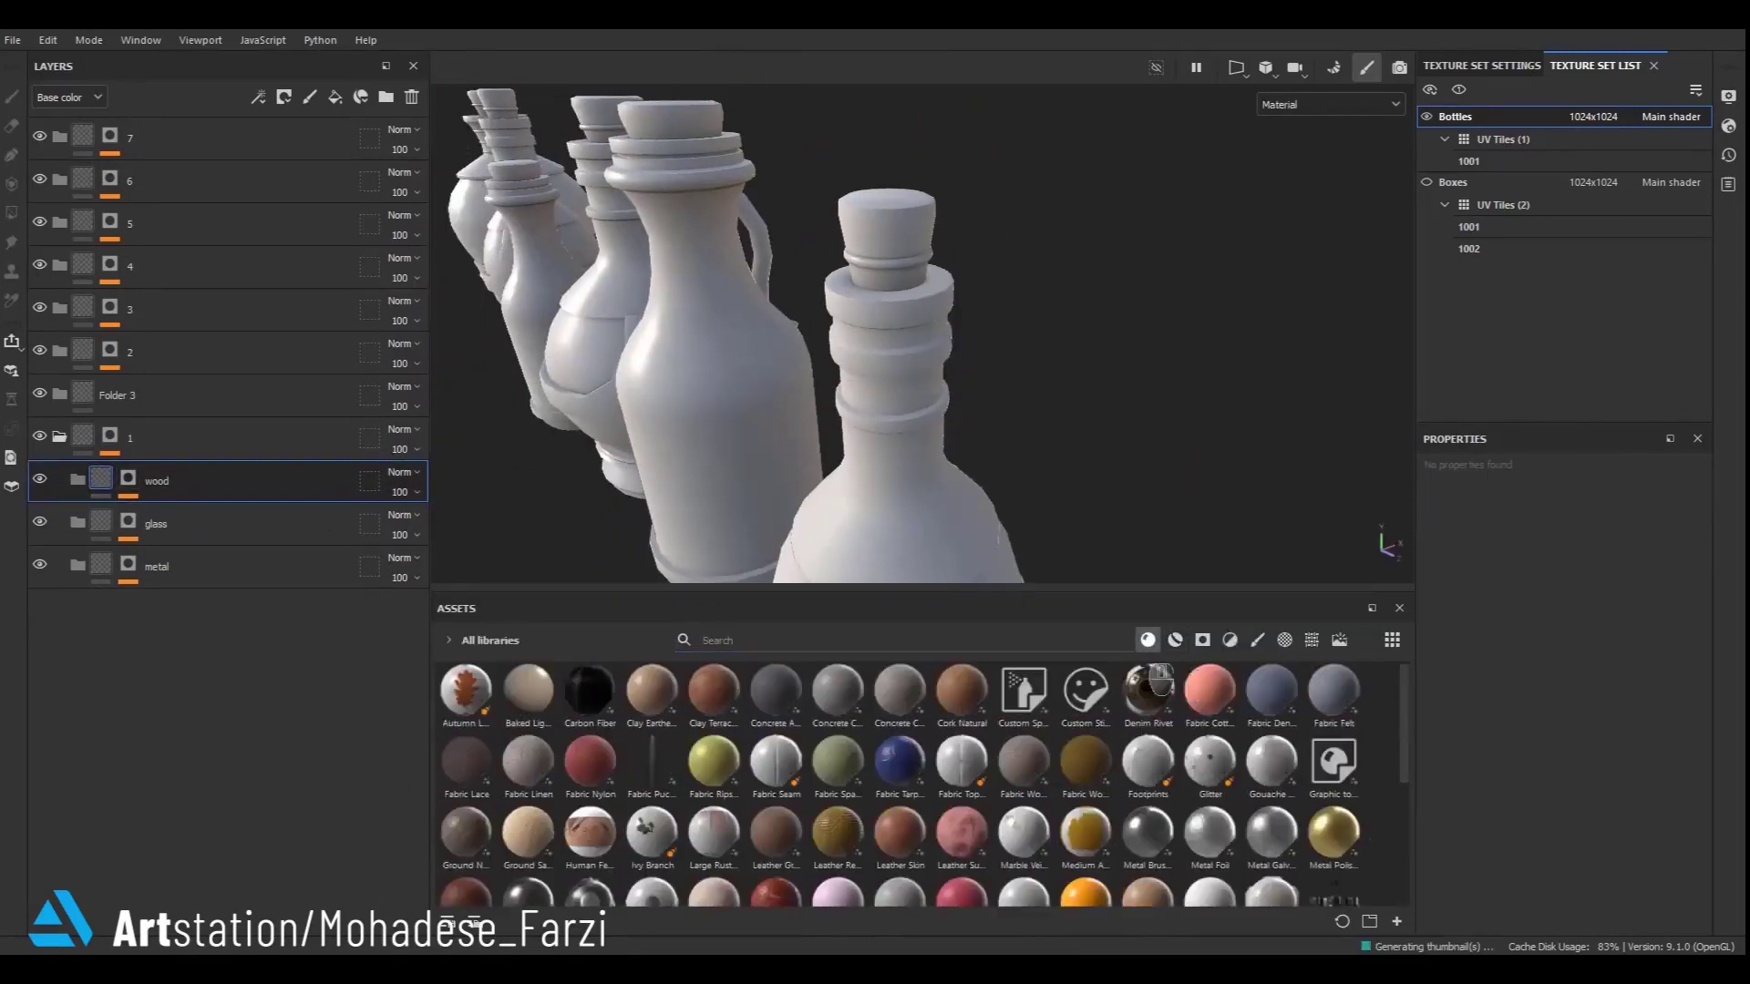
{"action": "scroll", "coordinate": [1225, 743], "scroll_direction": "down", "scroll_amount": 3}
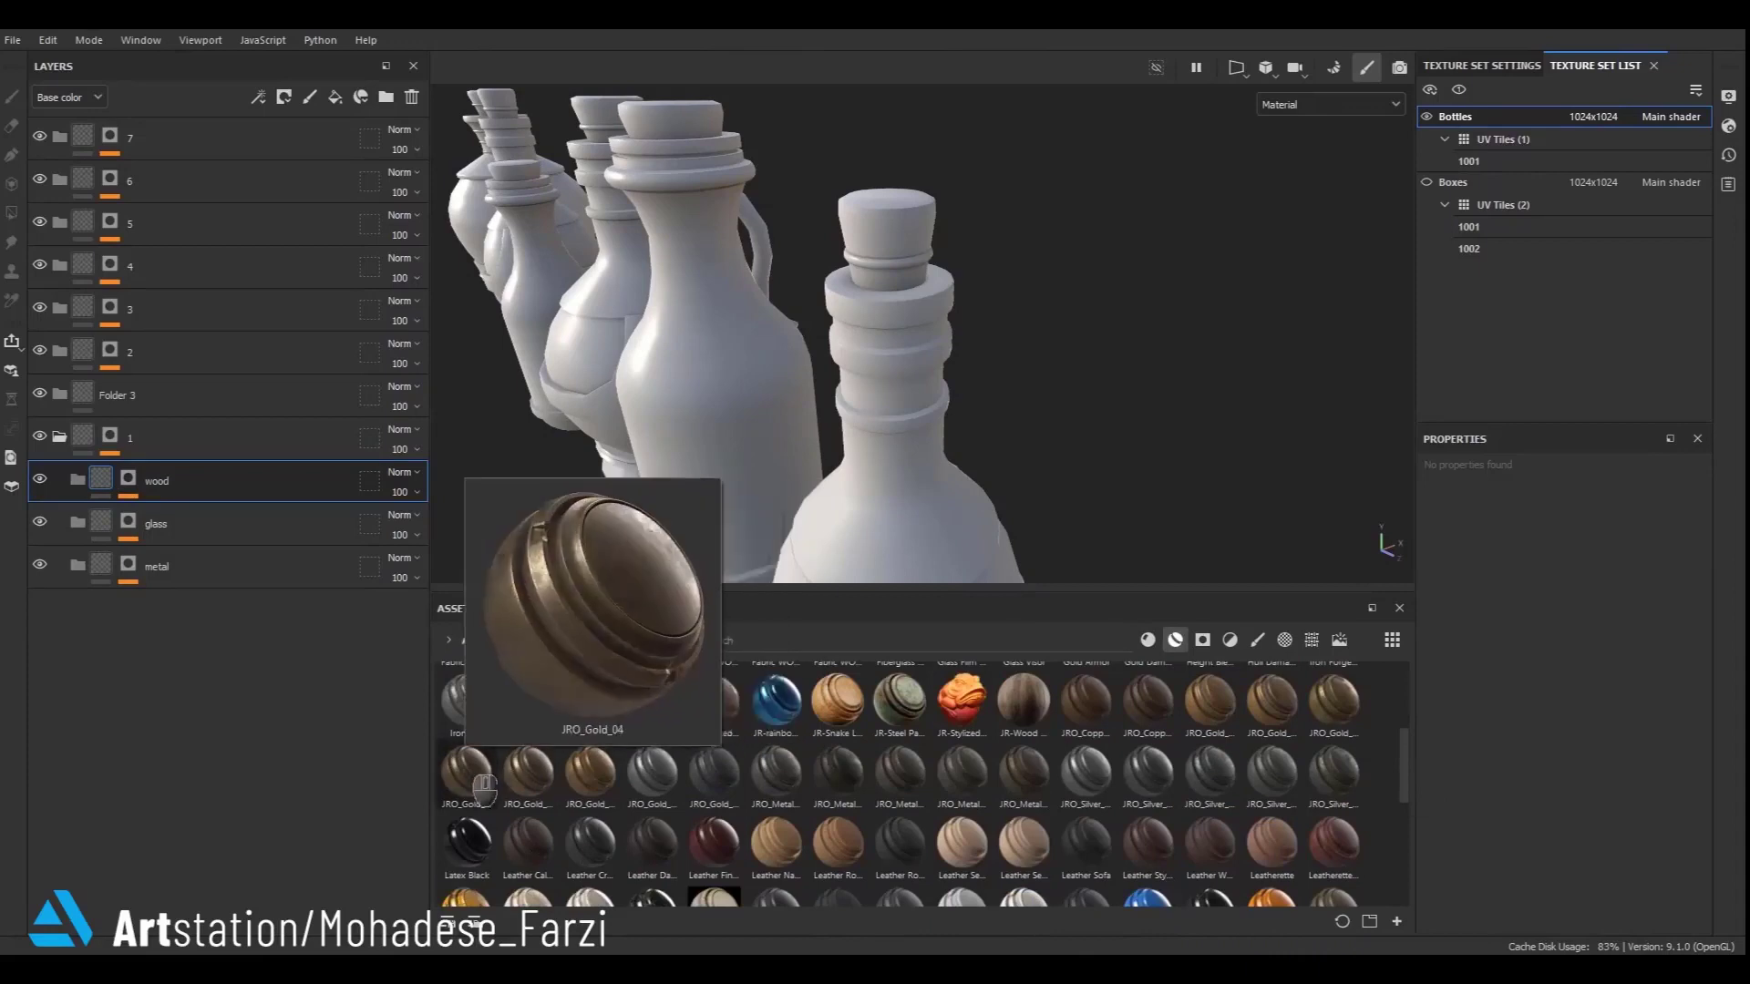
{"action": "mouse_move", "coordinate": [526, 795]}
{"action": "left_click_drag", "start_coordinate": [474, 782], "coordinate": [396, 902]}
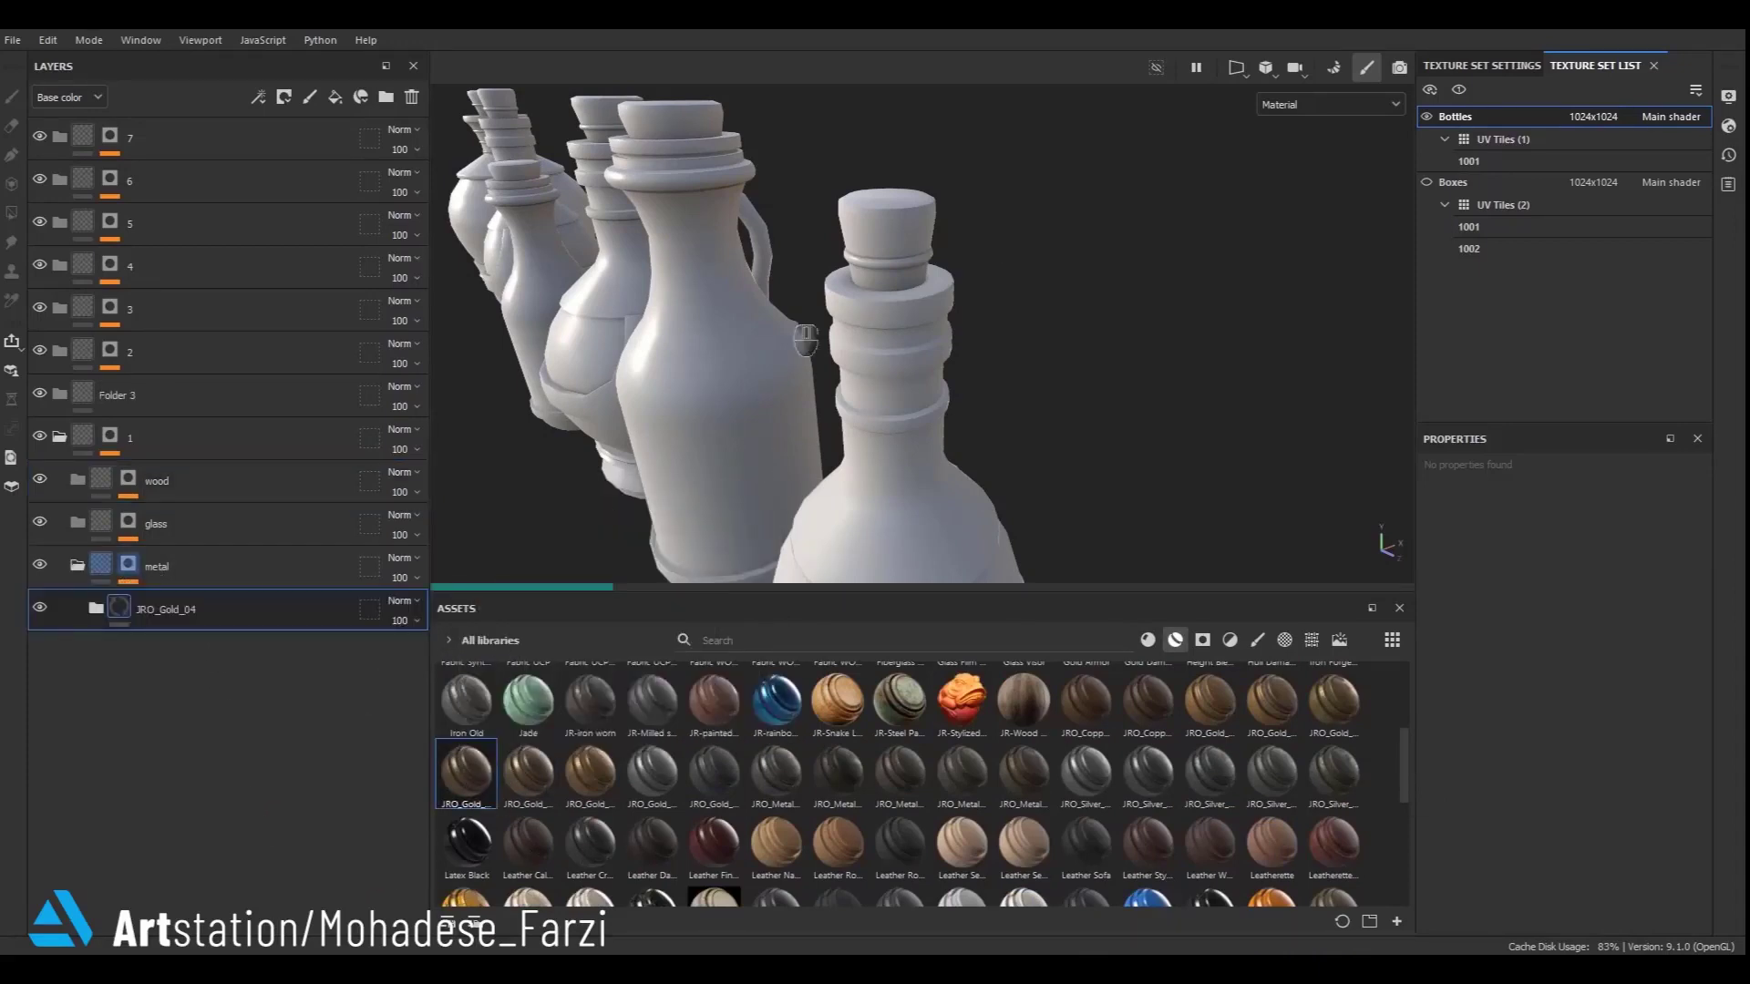
{"action": "scroll", "coordinate": [785, 308], "scroll_direction": "down", "scroll_amount": 5}
{"action": "middle_click_drag", "start_coordinate": [825, 470], "coordinate": [828, 338], "text": "alt"}
{"action": "left_click", "coordinate": [96, 608]}
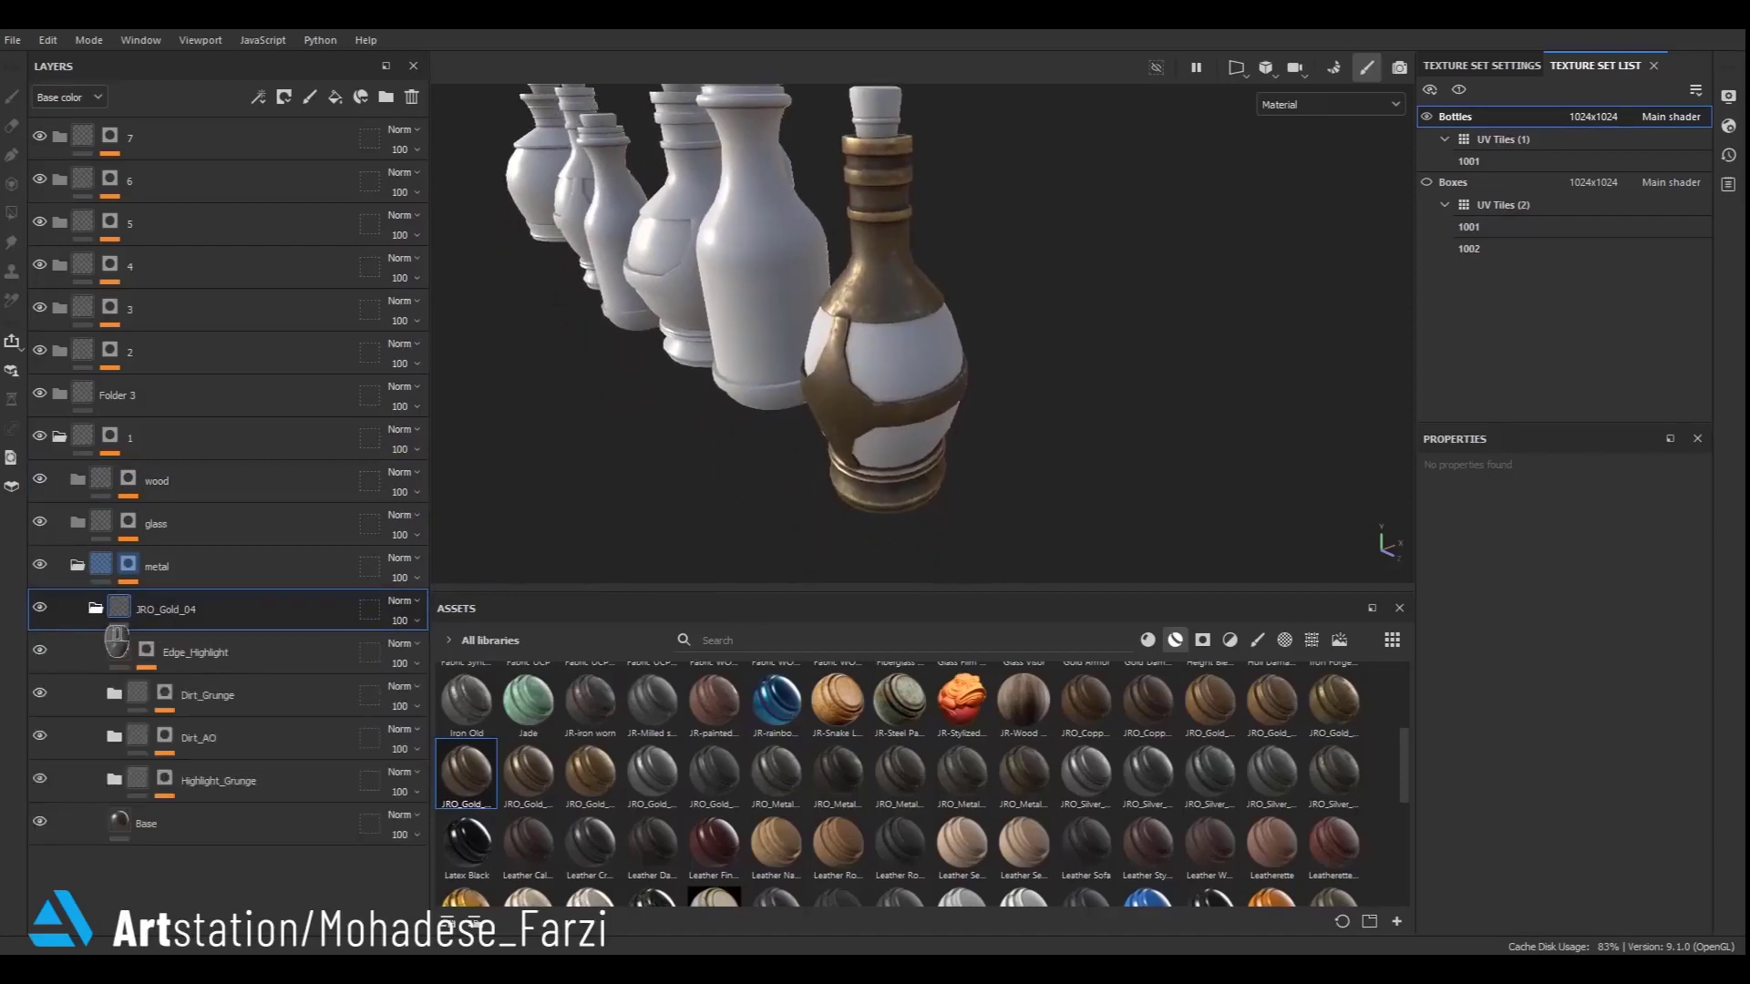
{"action": "left_click", "coordinate": [95, 608]}
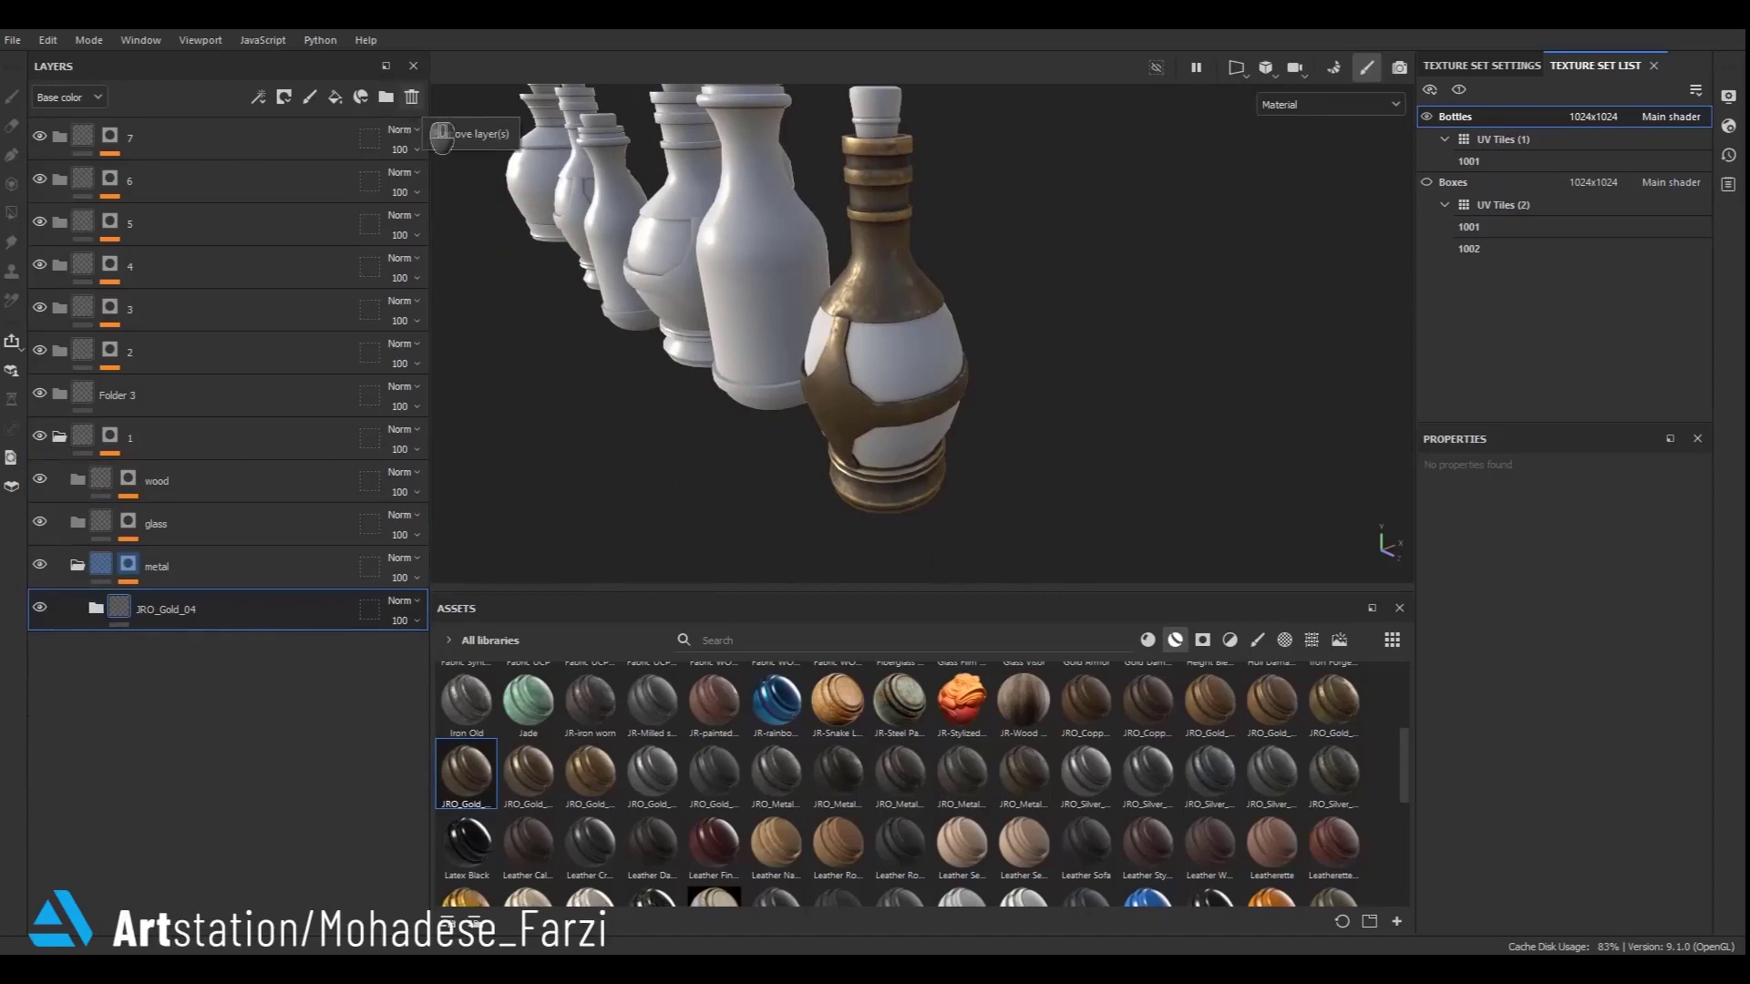
{"action": "right_click_drag", "start_coordinate": [802, 62], "coordinate": [795, 219], "text": "alt"}
{"action": "left_click", "coordinate": [78, 566]}
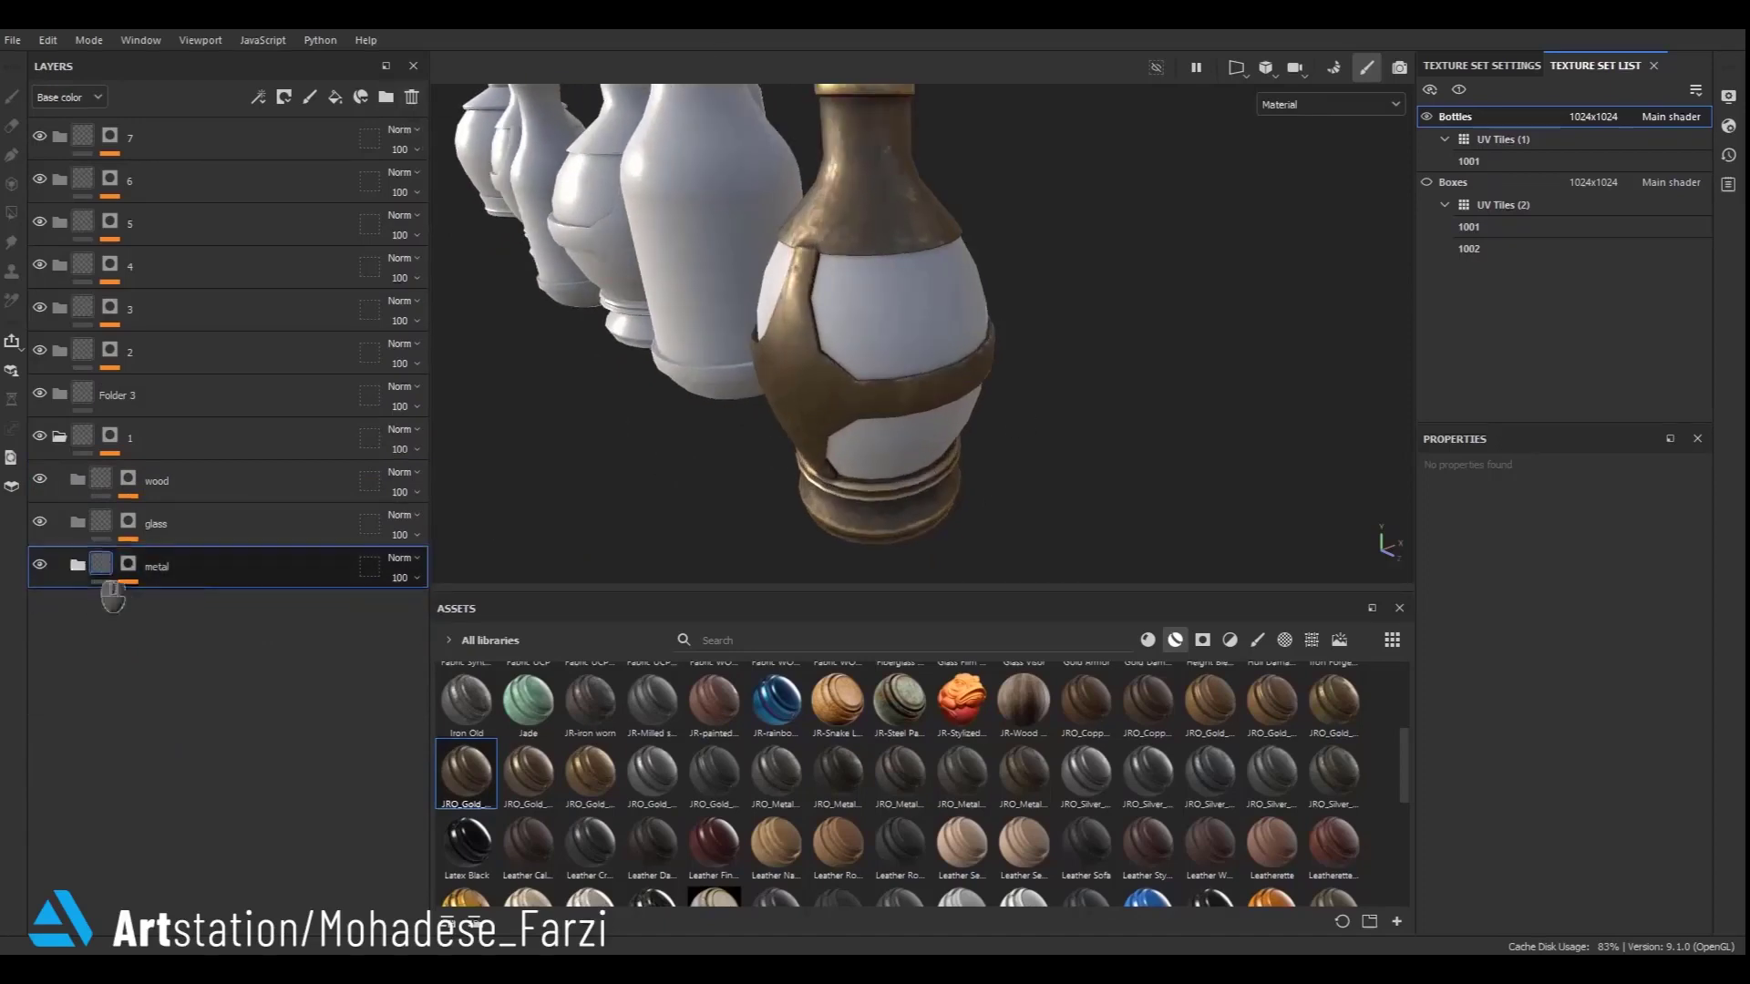
- Put the stylized_crystal material in the glass folder, with tiling about 10.62, base colore 0.6 and emiss colore 0.48
{"action": "left_click", "coordinate": [1149, 640]}
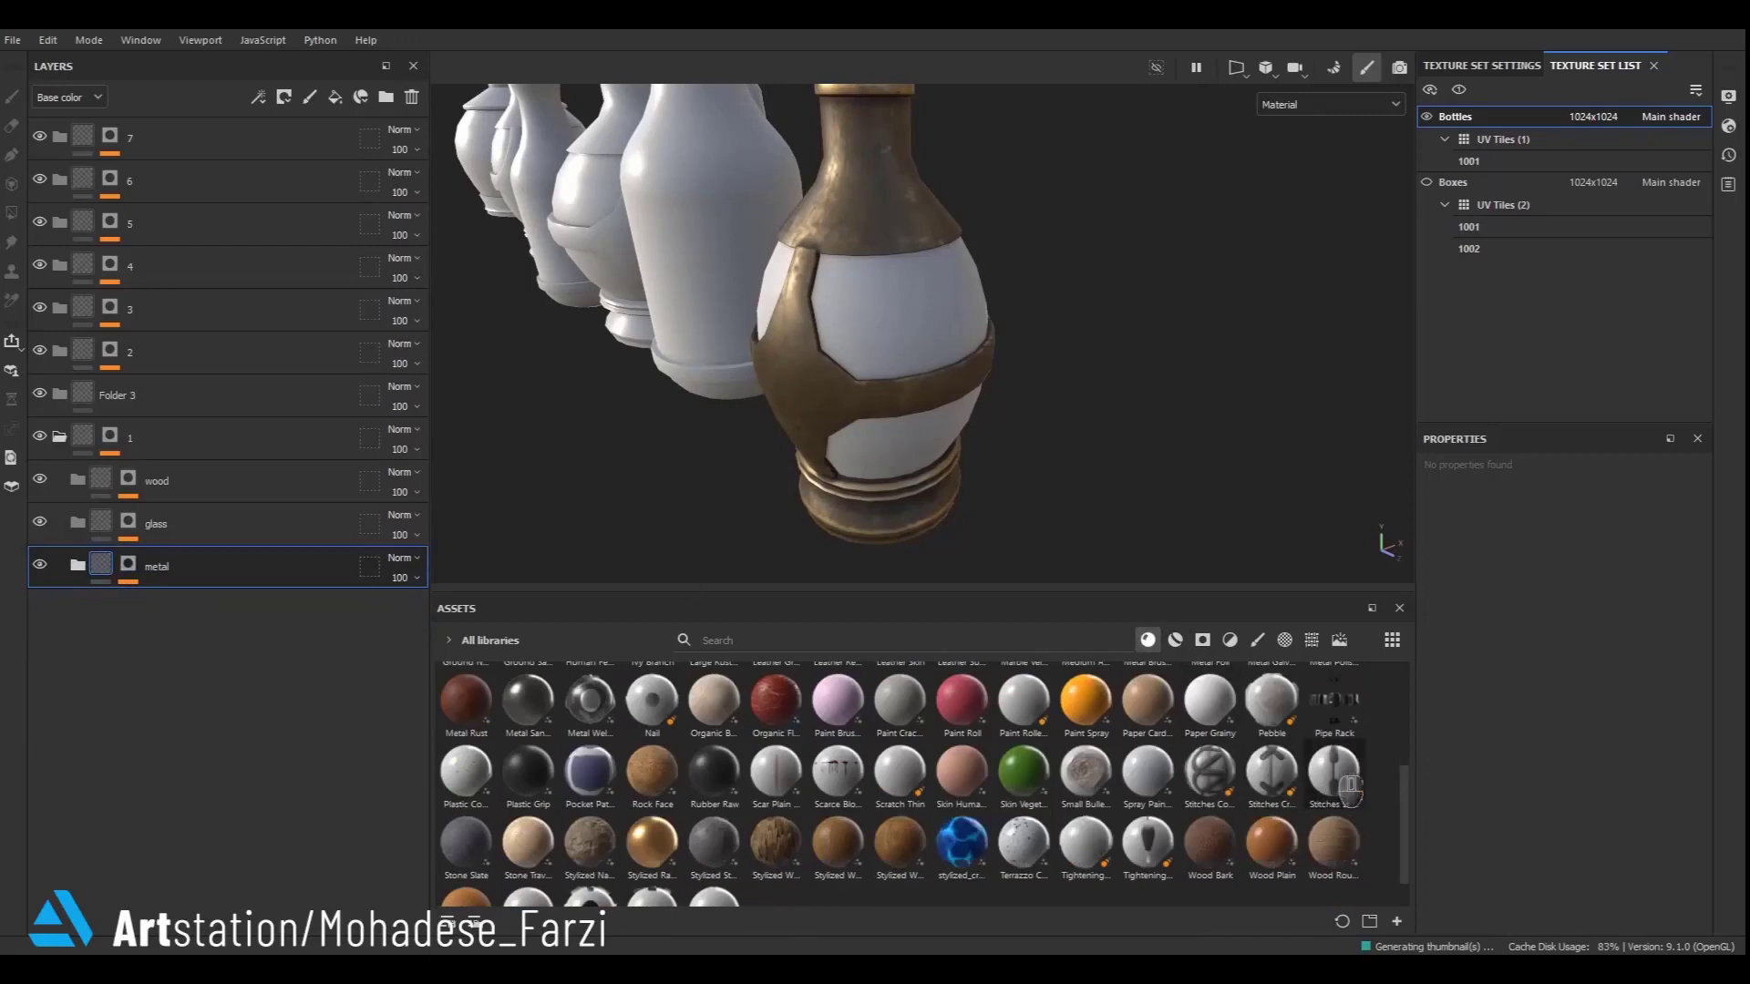
{"action": "left_click_drag", "start_coordinate": [960, 873], "coordinate": [101, 523]}
{"action": "right_click_drag", "start_coordinate": [834, 367], "coordinate": [867, 330], "text": "alt"}
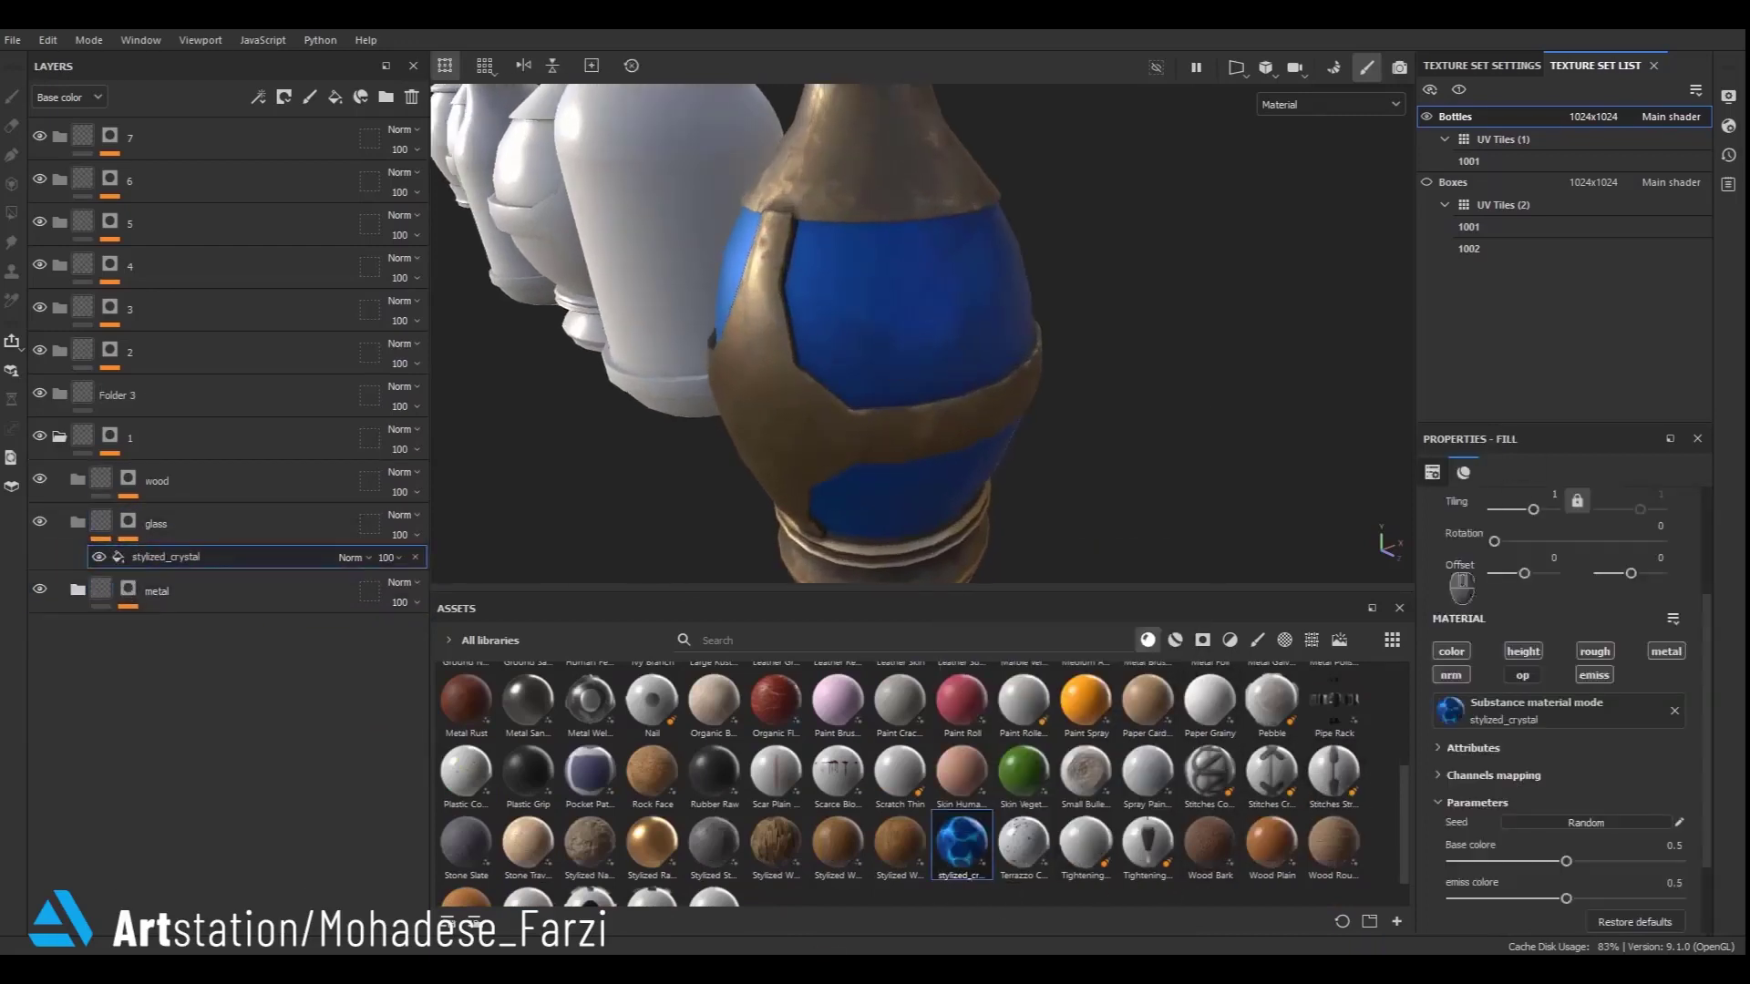
{"action": "left_click_drag", "start_coordinate": [1708, 804], "coordinate": [1708, 736]}
{"action": "left_click_drag", "start_coordinate": [1527, 619], "coordinate": [1545, 621]}
{"action": "left_click_drag", "start_coordinate": [894, 360], "coordinate": [1145, 333], "text": "alt"}
{"action": "right_click_drag", "start_coordinate": [995, 370], "coordinate": [920, 405], "text": "alt"}
{"action": "left_click_drag", "start_coordinate": [921, 405], "coordinate": [583, 414], "text": "alt"}
{"action": "scroll", "coordinate": [1601, 782], "scroll_direction": "down", "scroll_amount": 3}
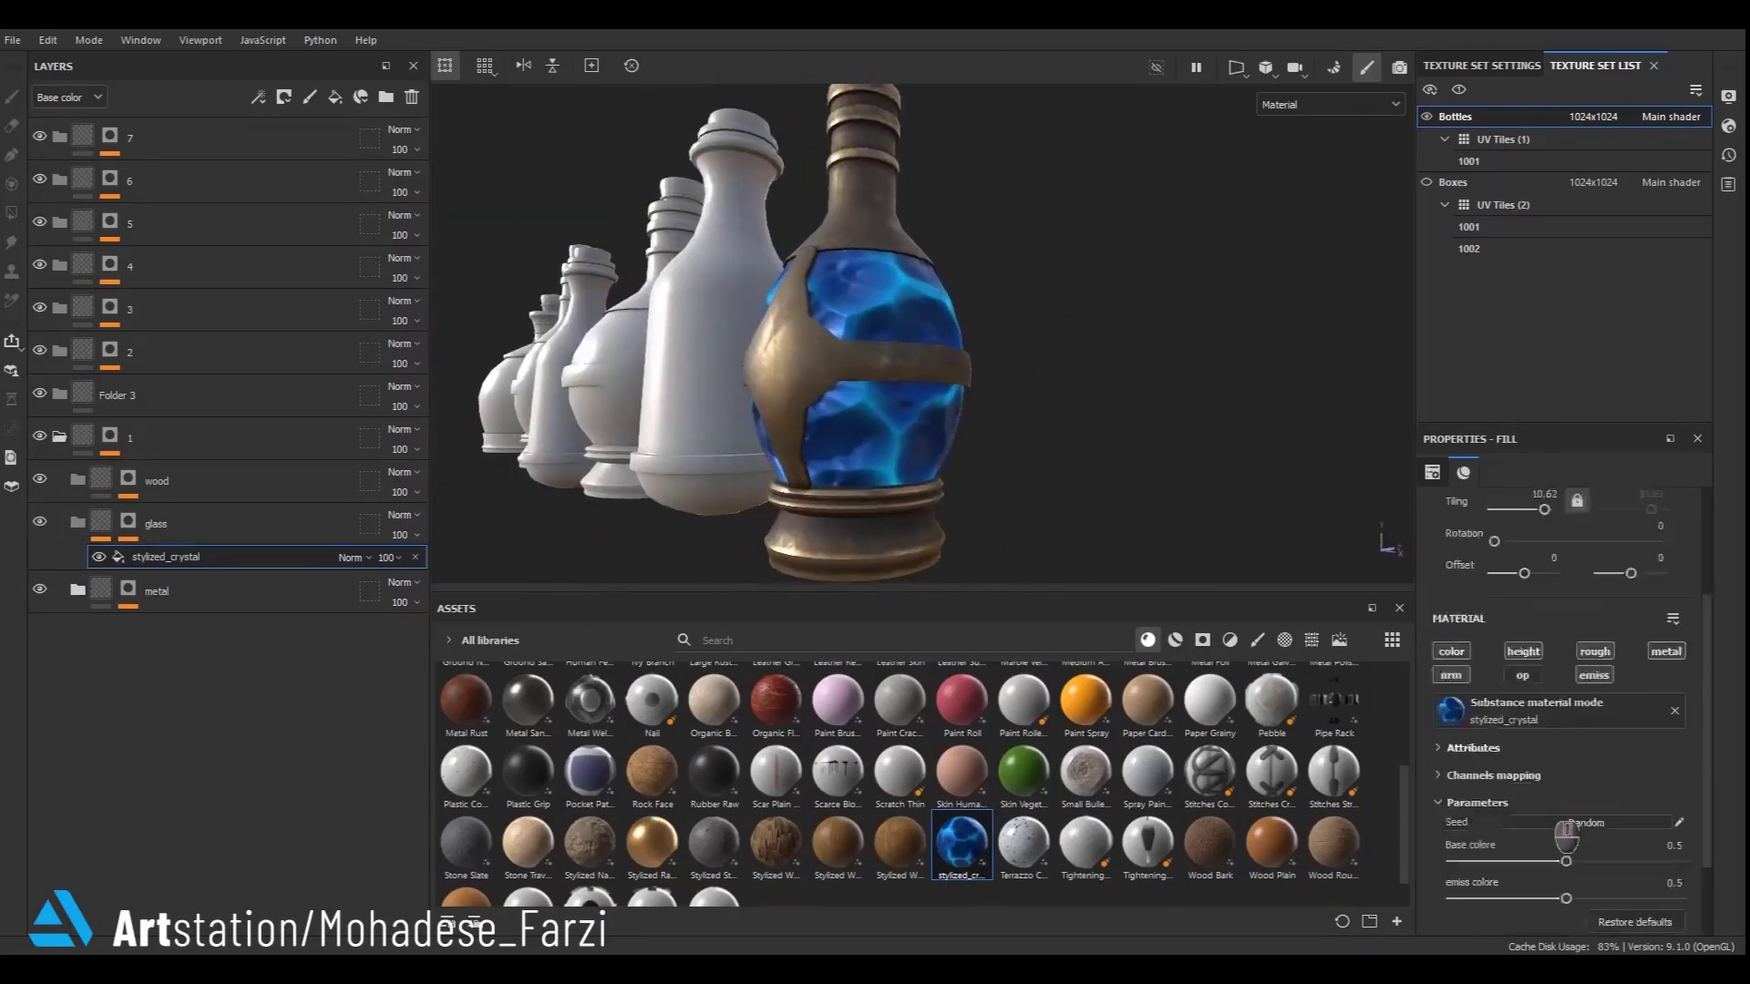
{"action": "left_click_drag", "start_coordinate": [1581, 752], "coordinate": [1588, 752]}
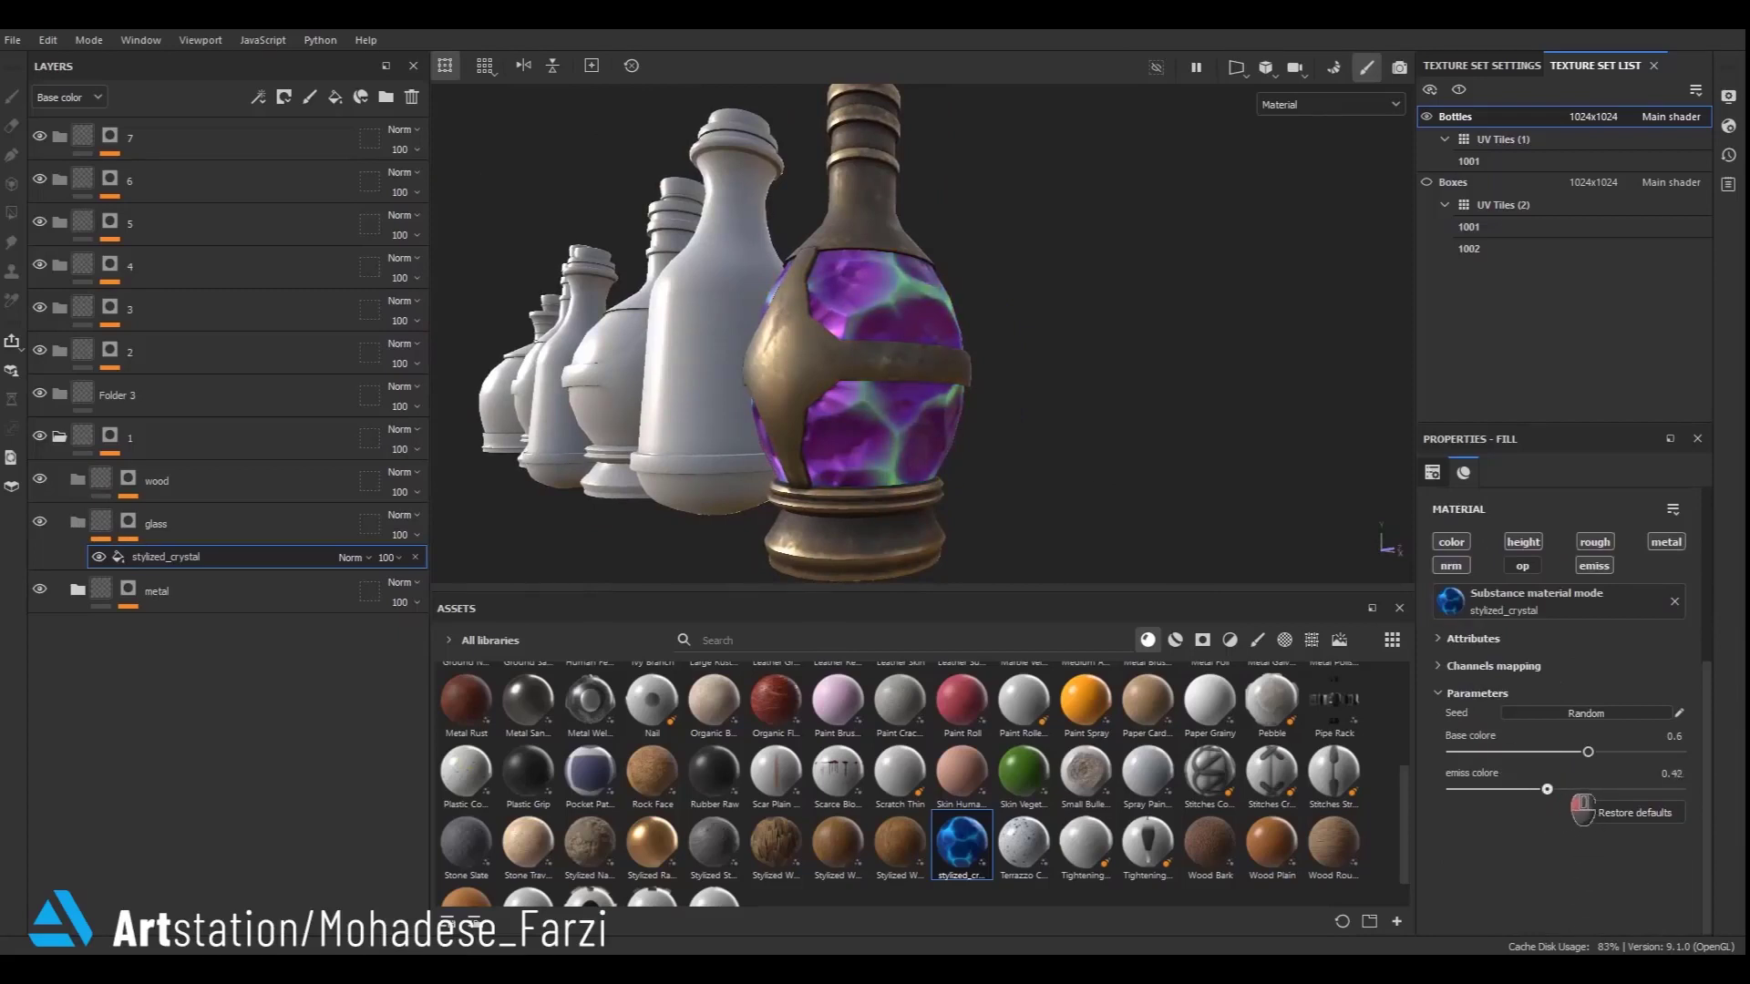
- Add a fill layer to the glass folder above the stylized_crystal layer
{"action": "scroll", "coordinate": [768, 364], "scroll_direction": "down", "scroll_amount": 3}
{"action": "left_click", "coordinate": [109, 531]}
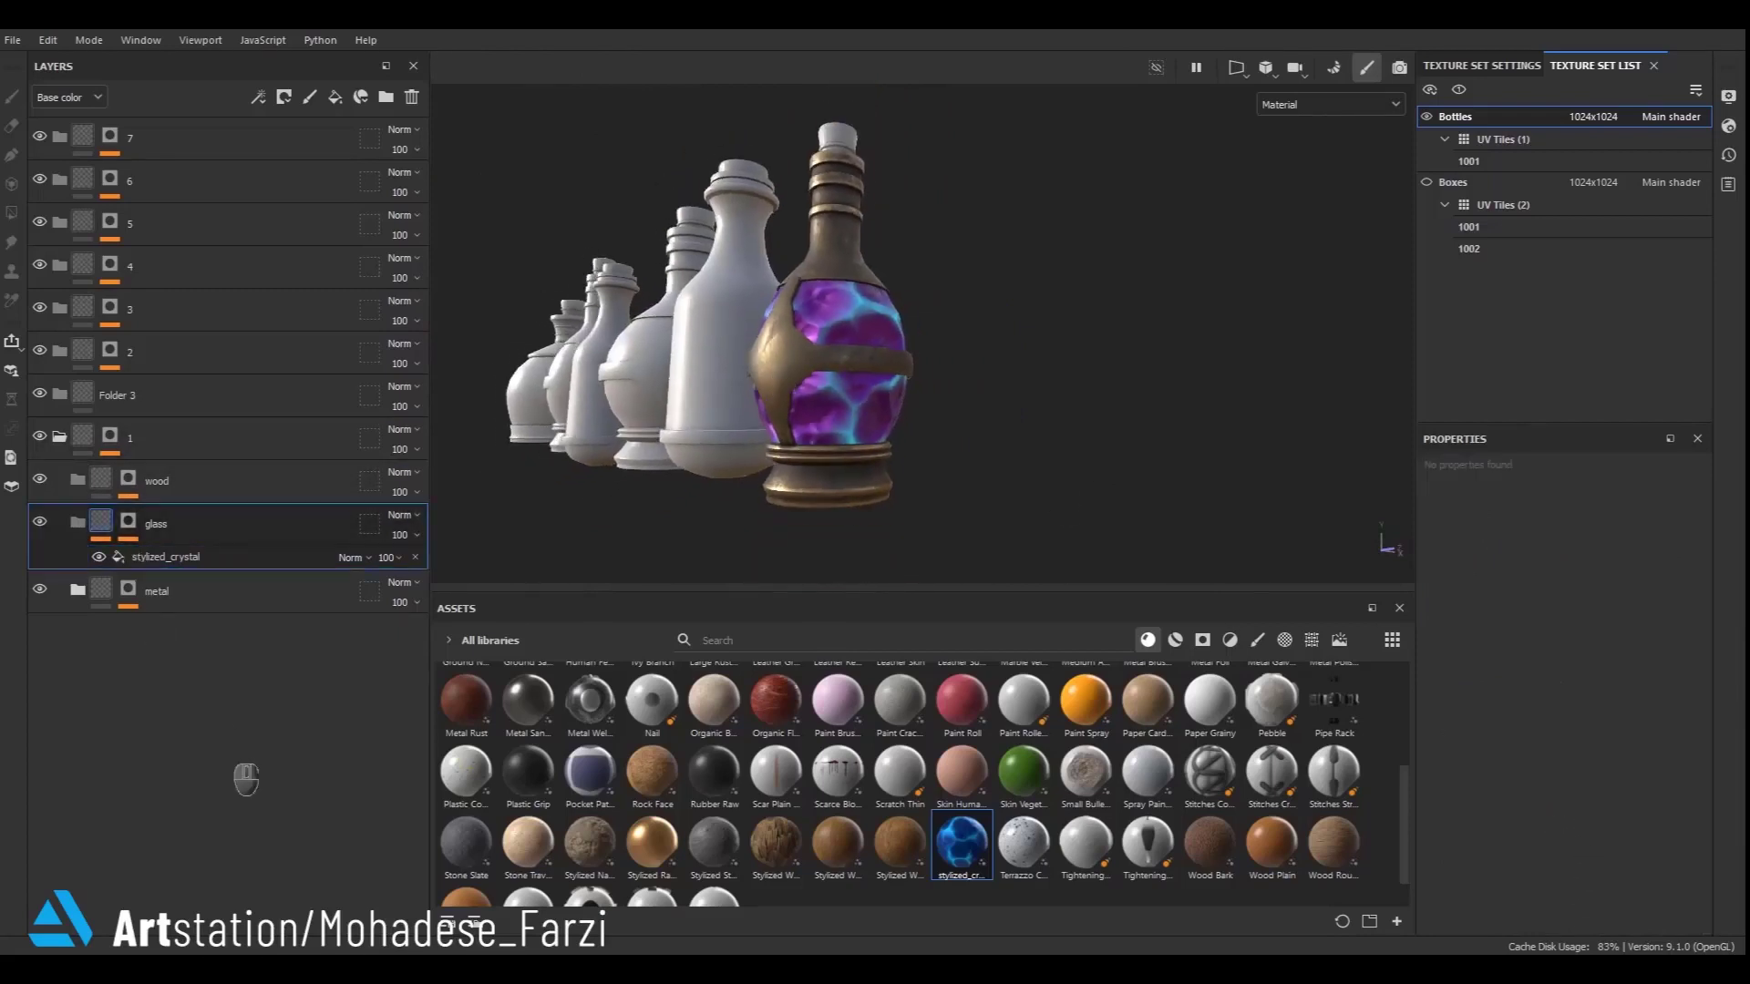
{"action": "left_click", "coordinate": [335, 97]}
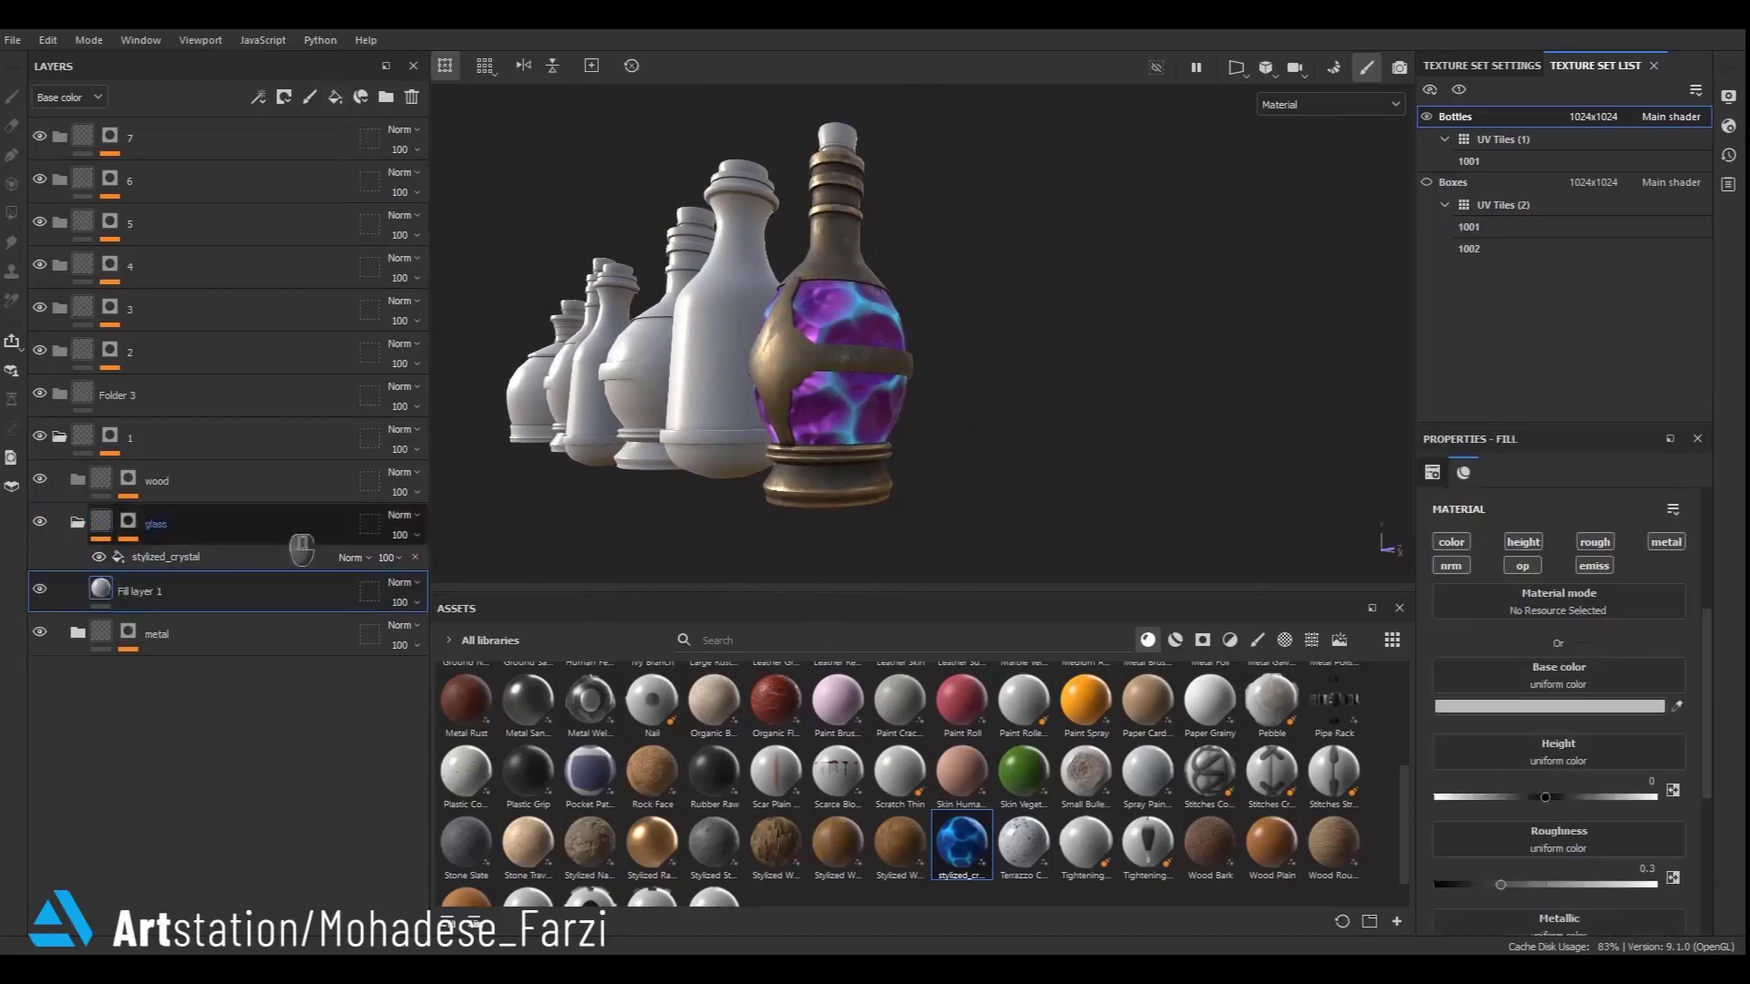
{"action": "left_click_drag", "start_coordinate": [188, 560], "coordinate": [126, 600]}
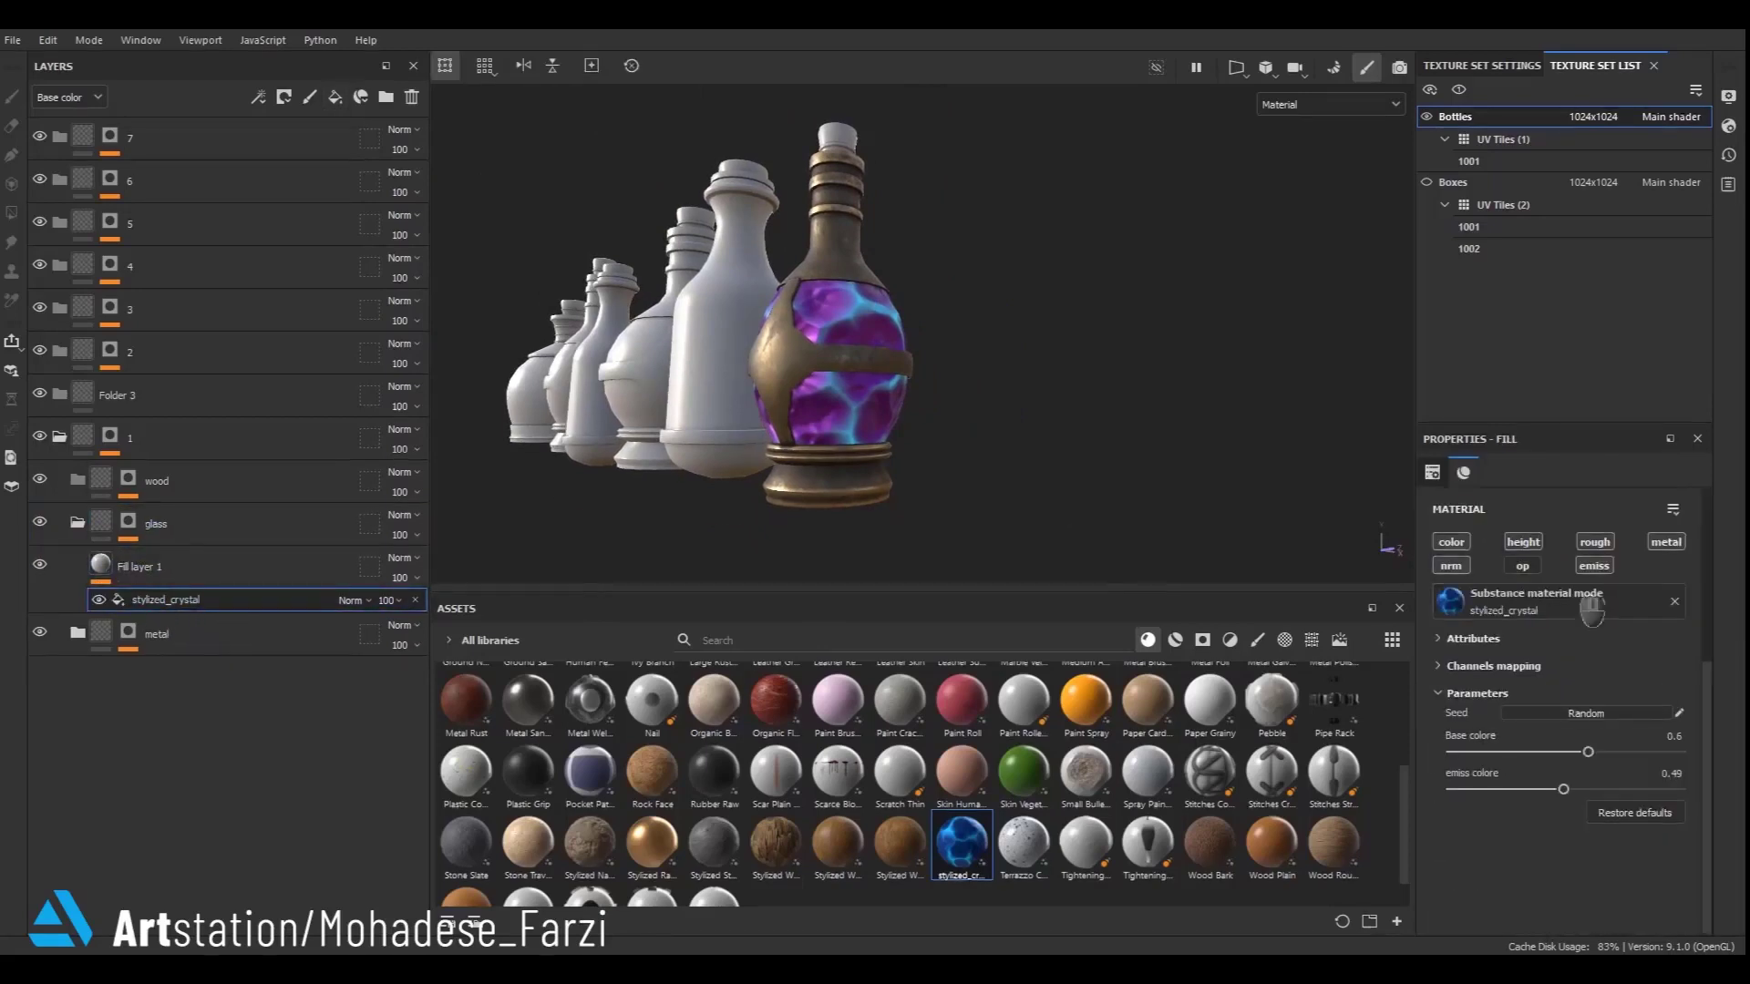
{"action": "right_click_drag", "start_coordinate": [873, 415], "coordinate": [867, 605], "text": "alt"}
- Open the gold smart material in the metal folder, duplicate its Base layer and rename the copy cv2
{"action": "left_click", "coordinate": [117, 645]}
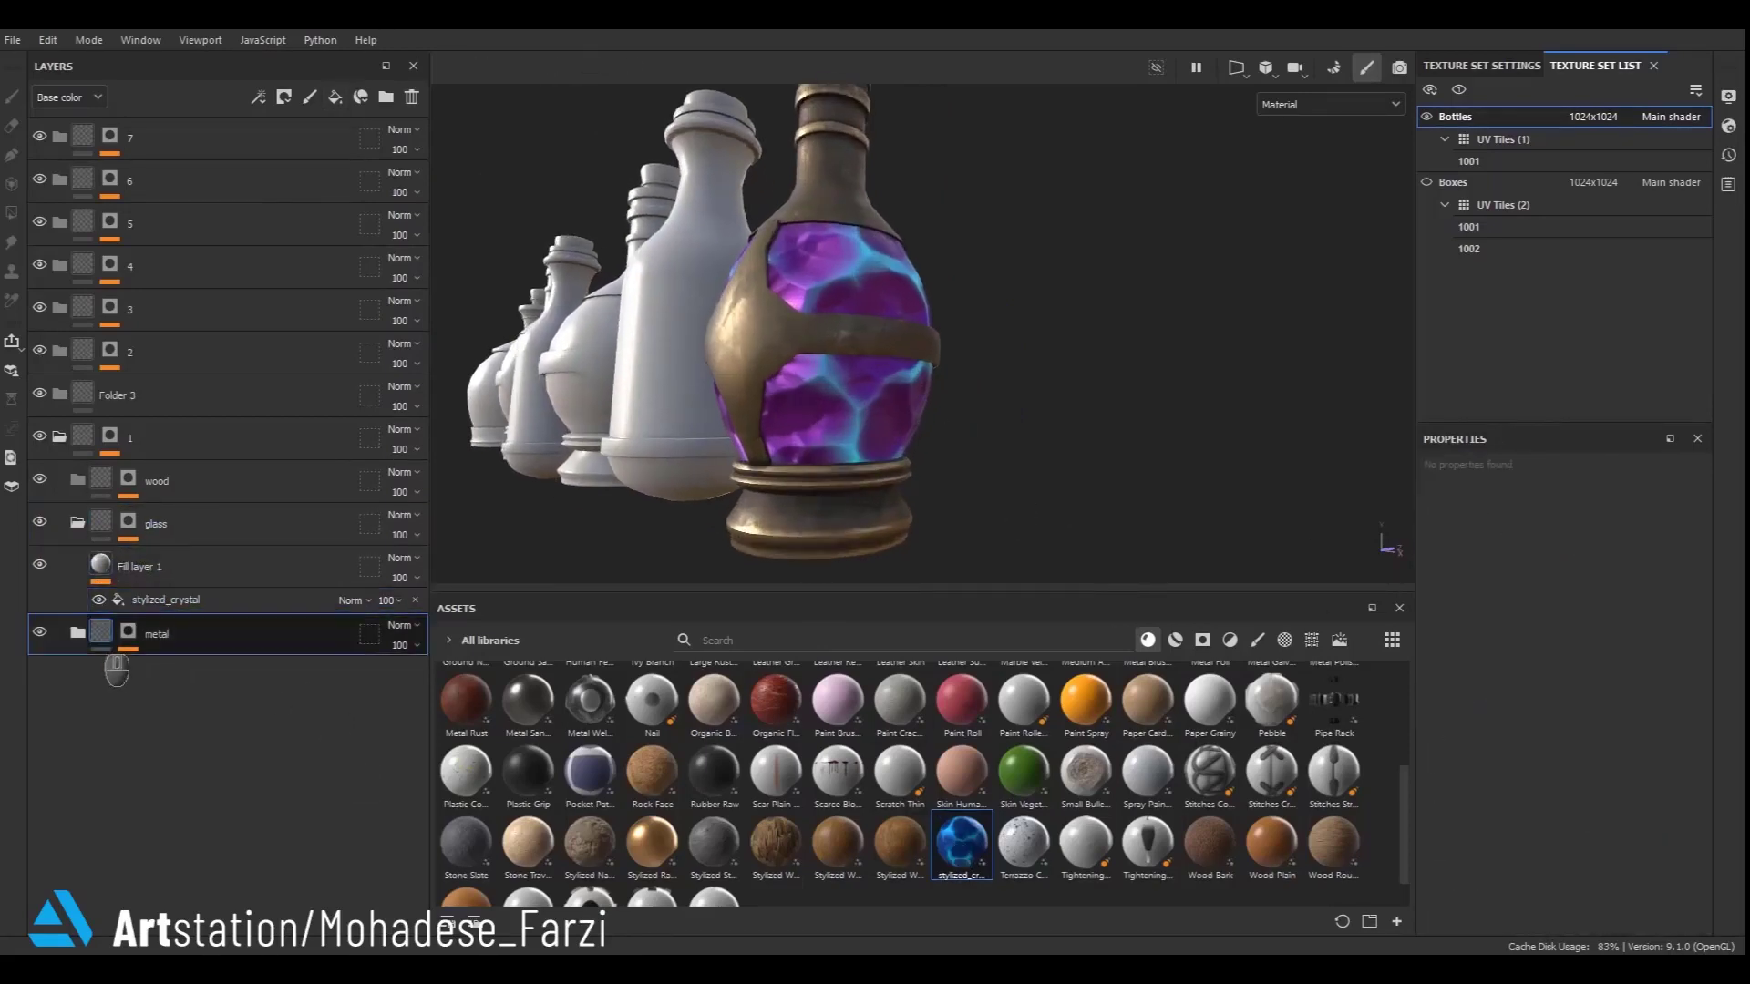
{"action": "left_click", "coordinate": [112, 679]}
{"action": "left_click", "coordinate": [96, 676]}
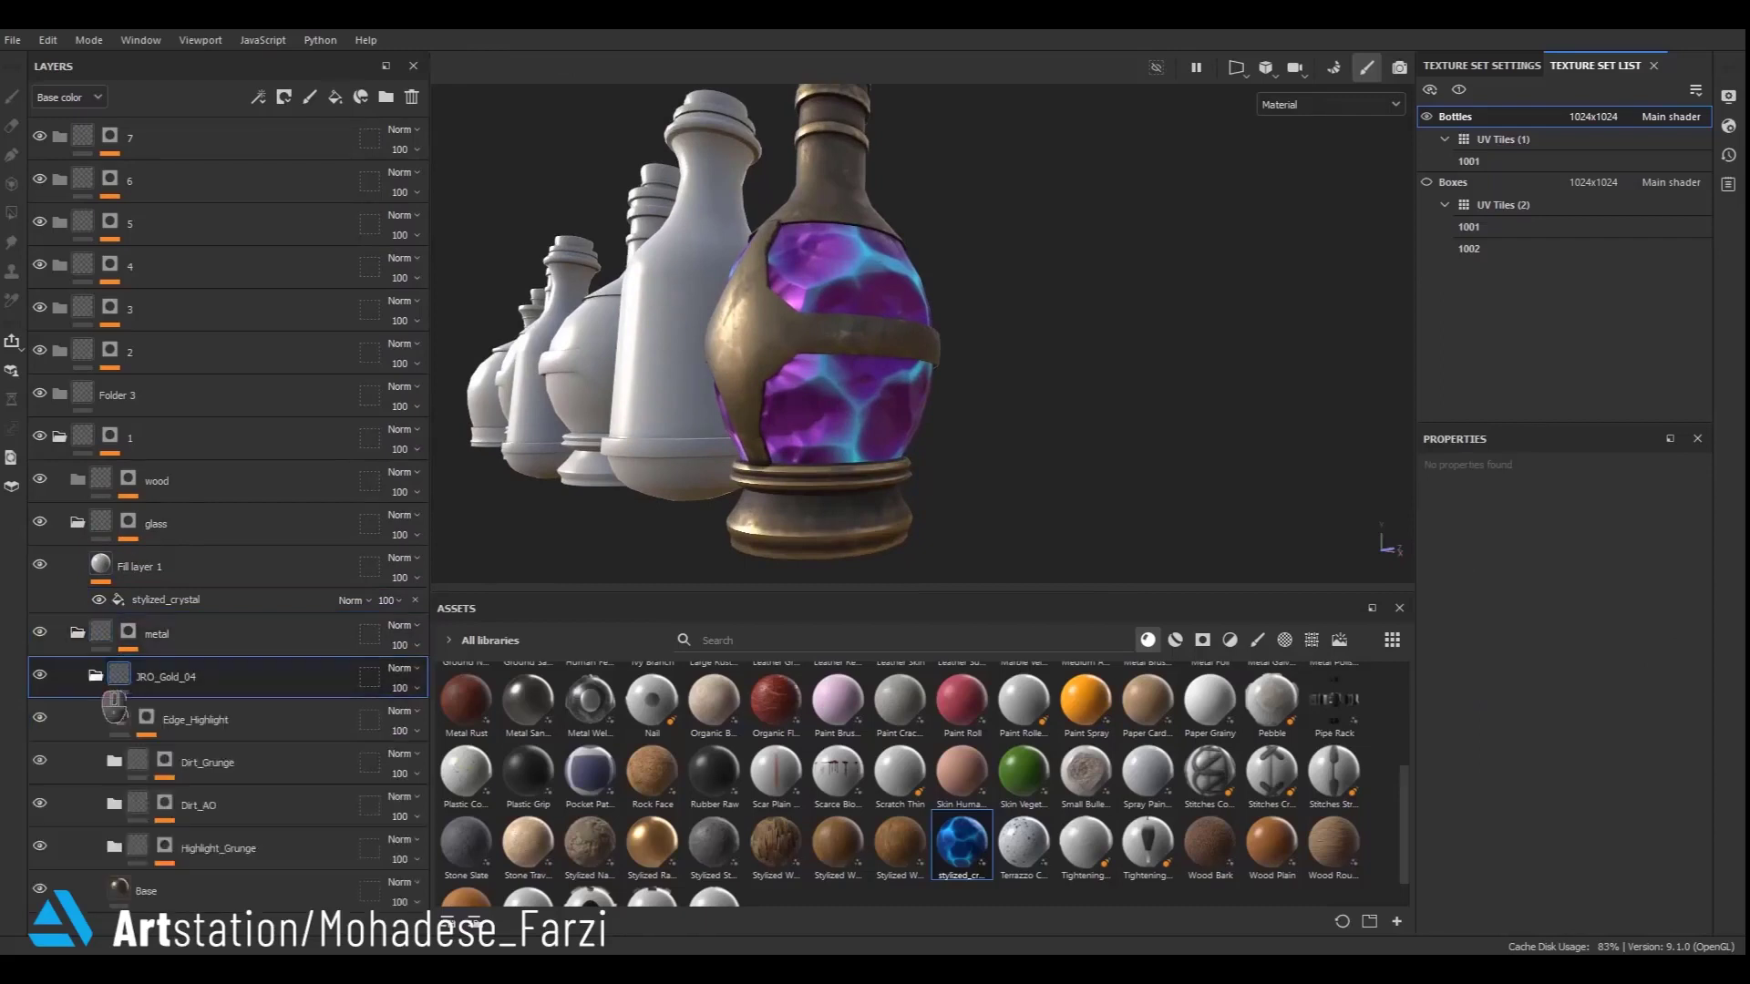
{"action": "left_click", "coordinate": [153, 894]}
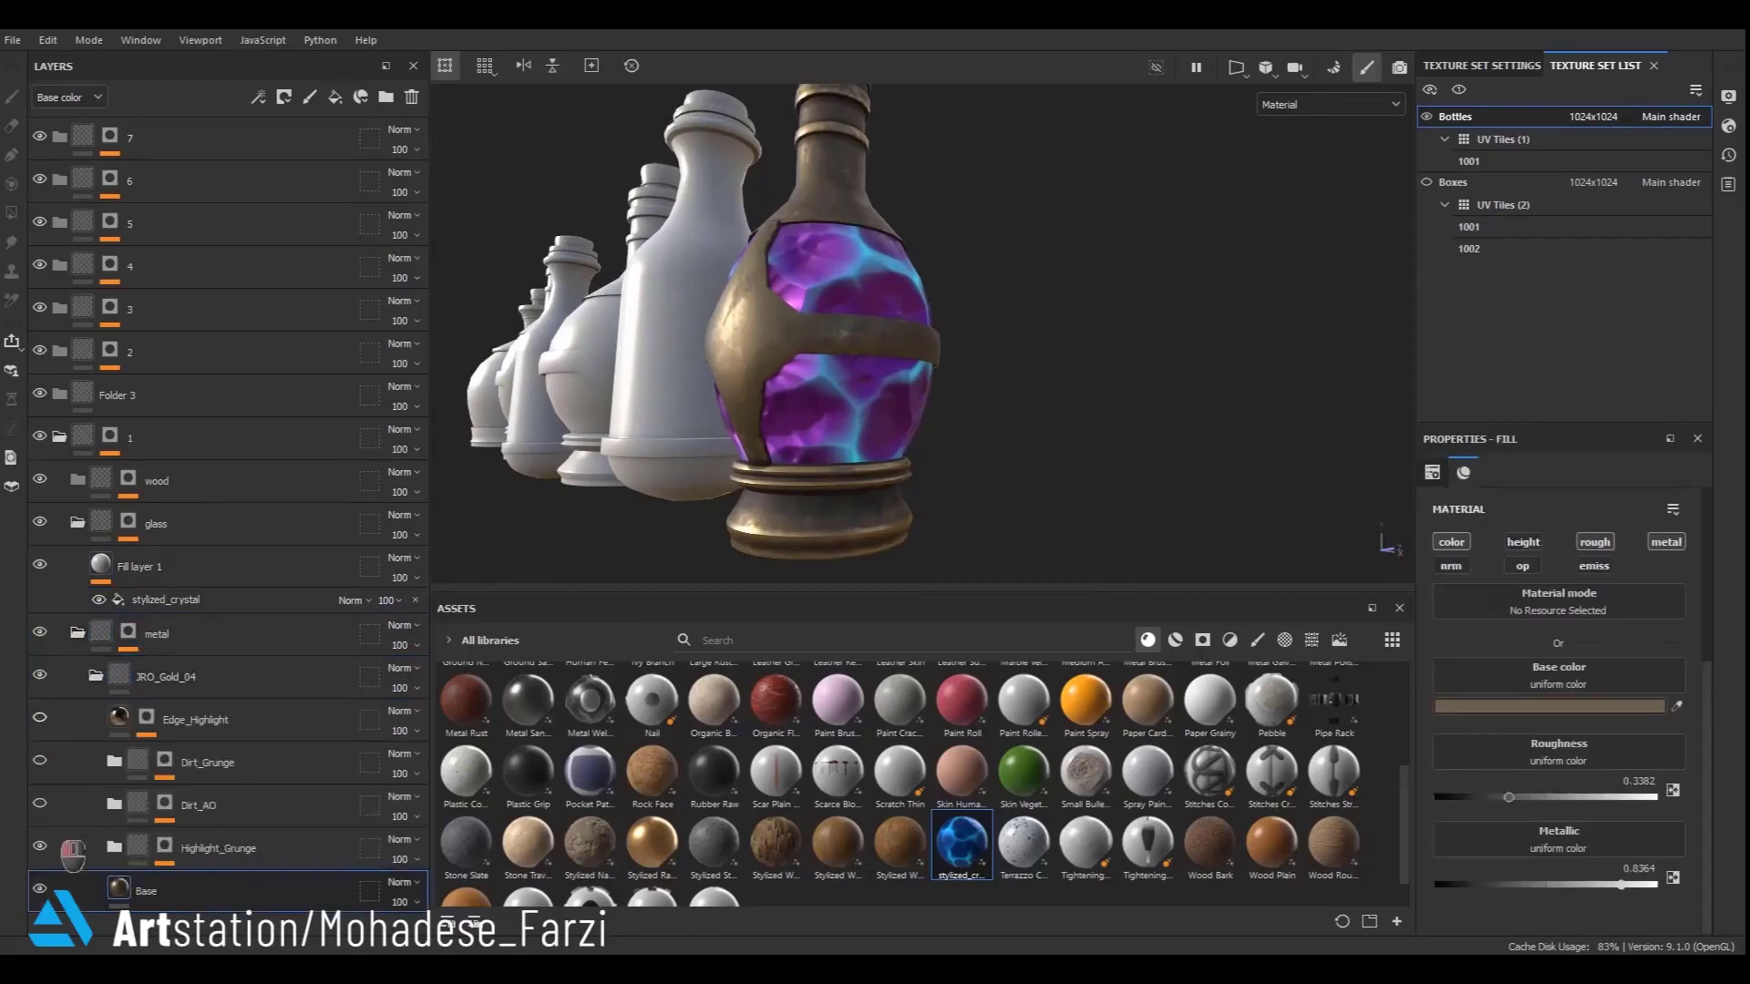
{"action": "left_click", "coordinate": [39, 846]}
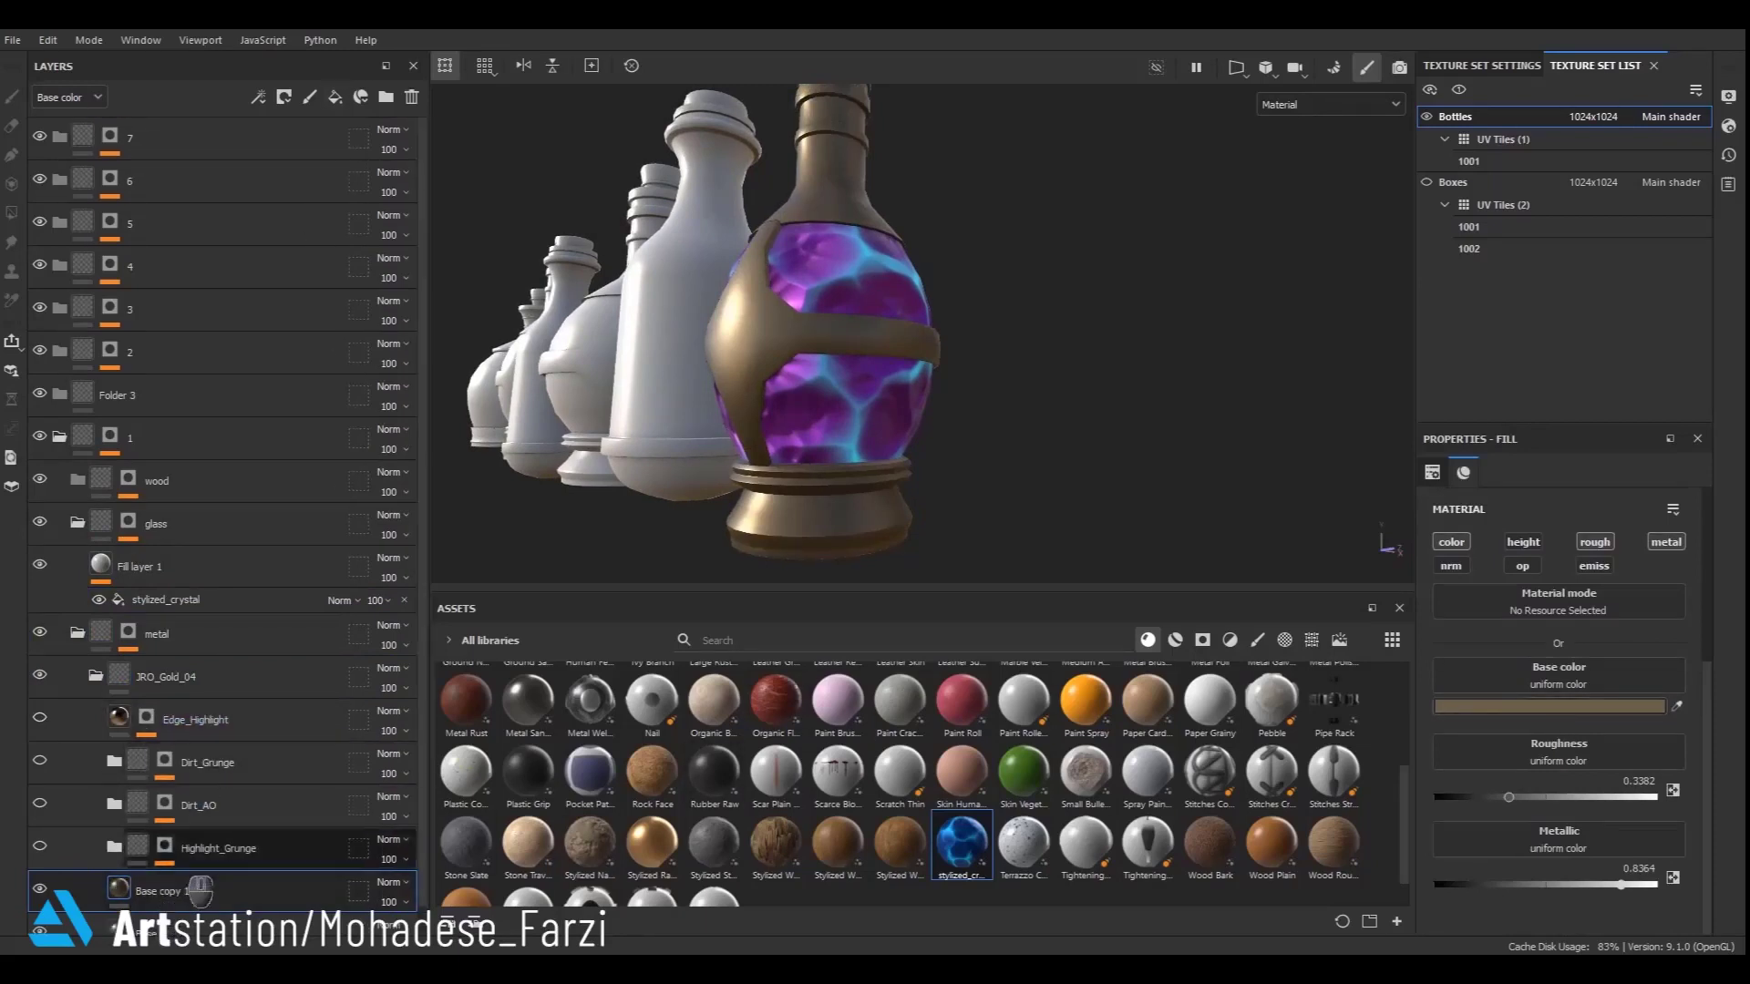
{"action": "key", "text": "ctrl+d"}
{"action": "type", "text": "cv"}
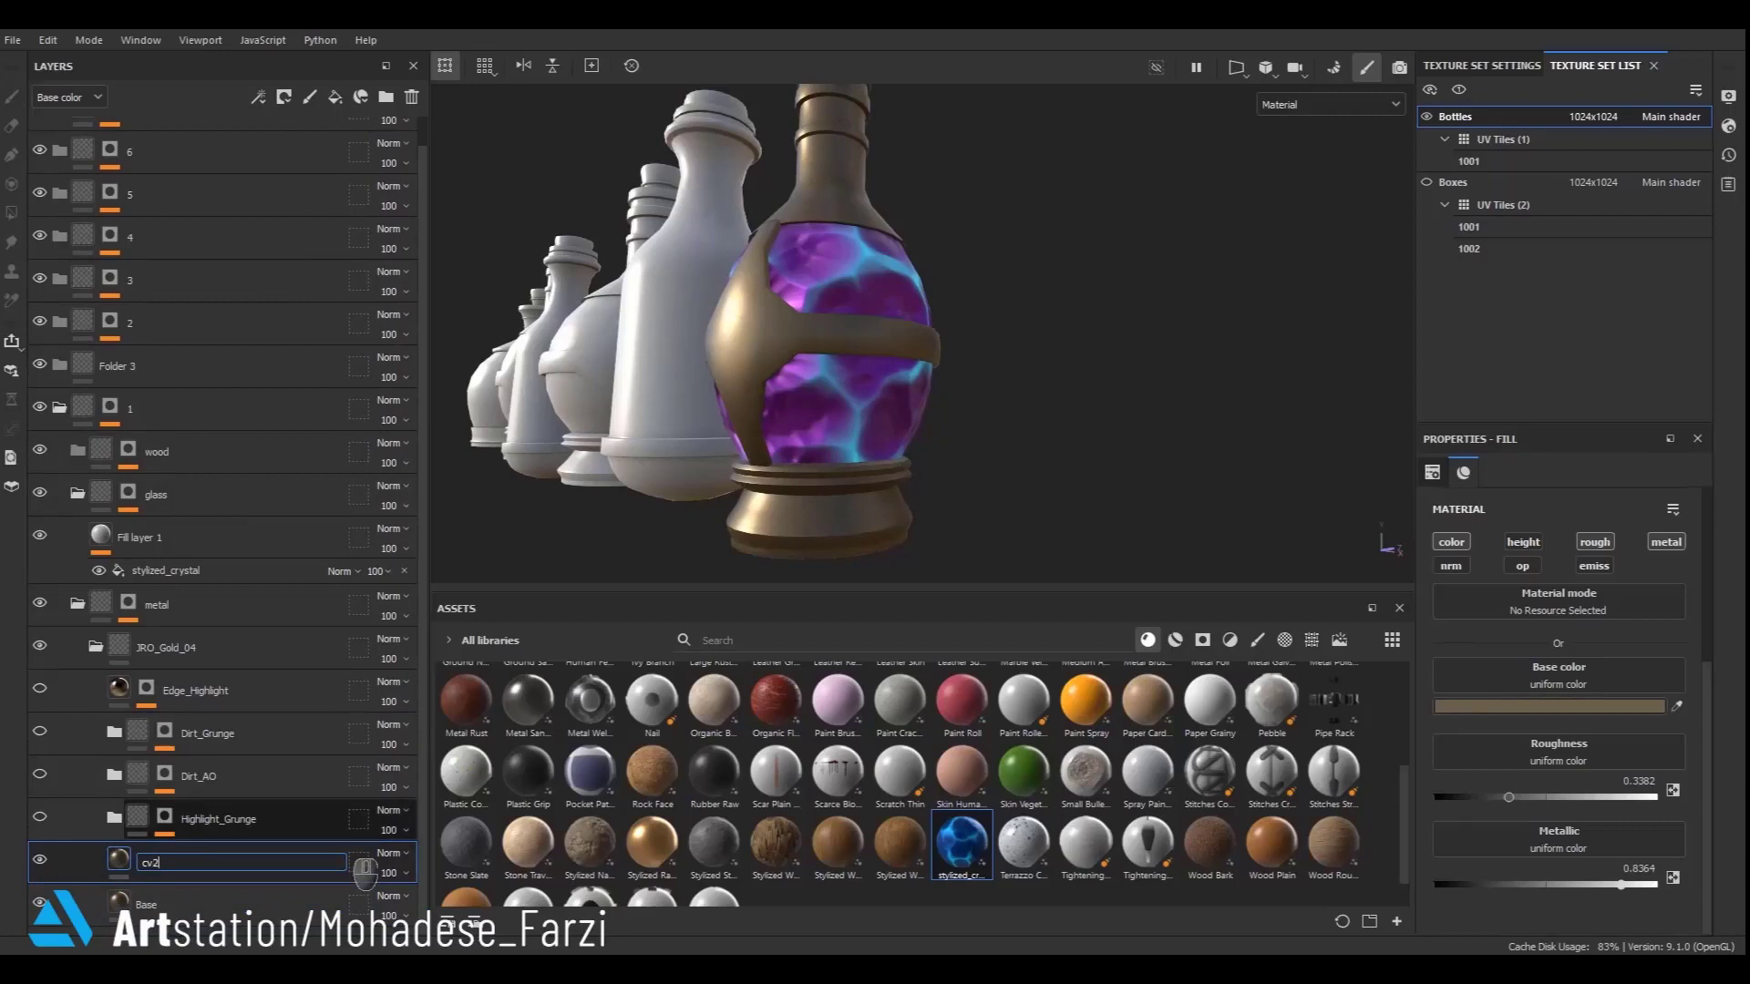
{"action": "type", "text": "2"}
{"action": "key", "text": "Return"}
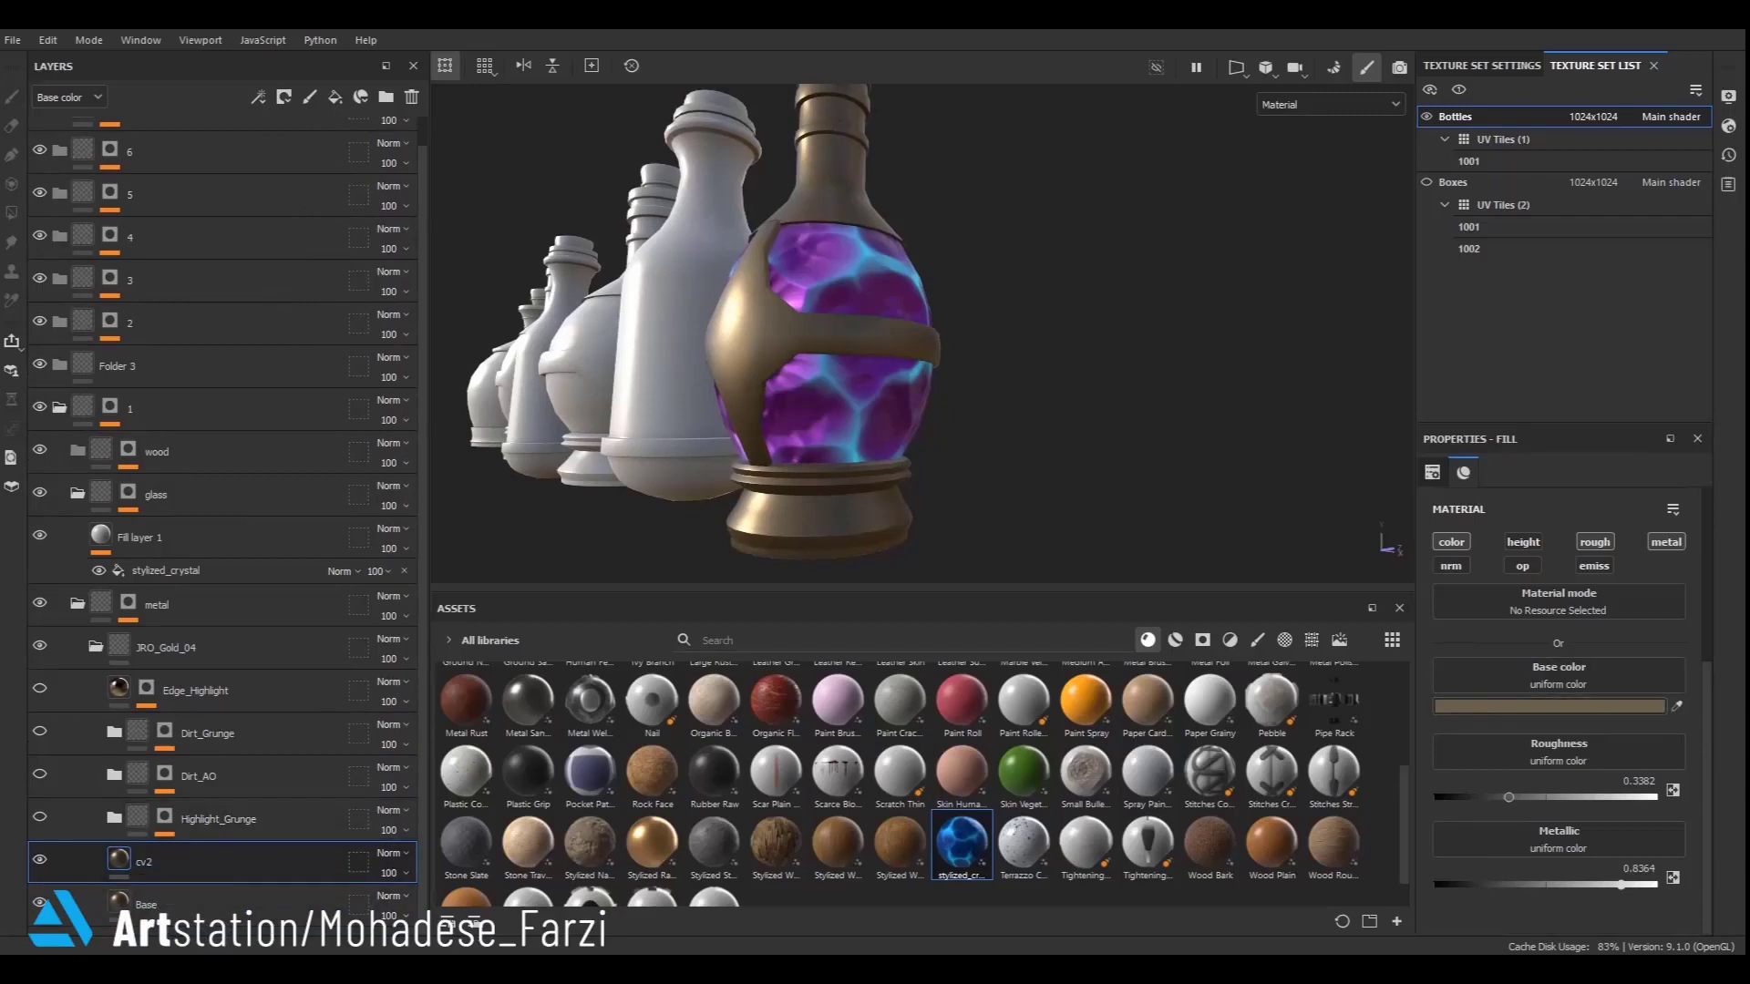
- Set the cv2 layer's base colour to dark brown #3E372B
{"action": "left_click", "coordinate": [1549, 706]}
{"action": "left_click_drag", "start_coordinate": [1309, 684], "coordinate": [1294, 688]}
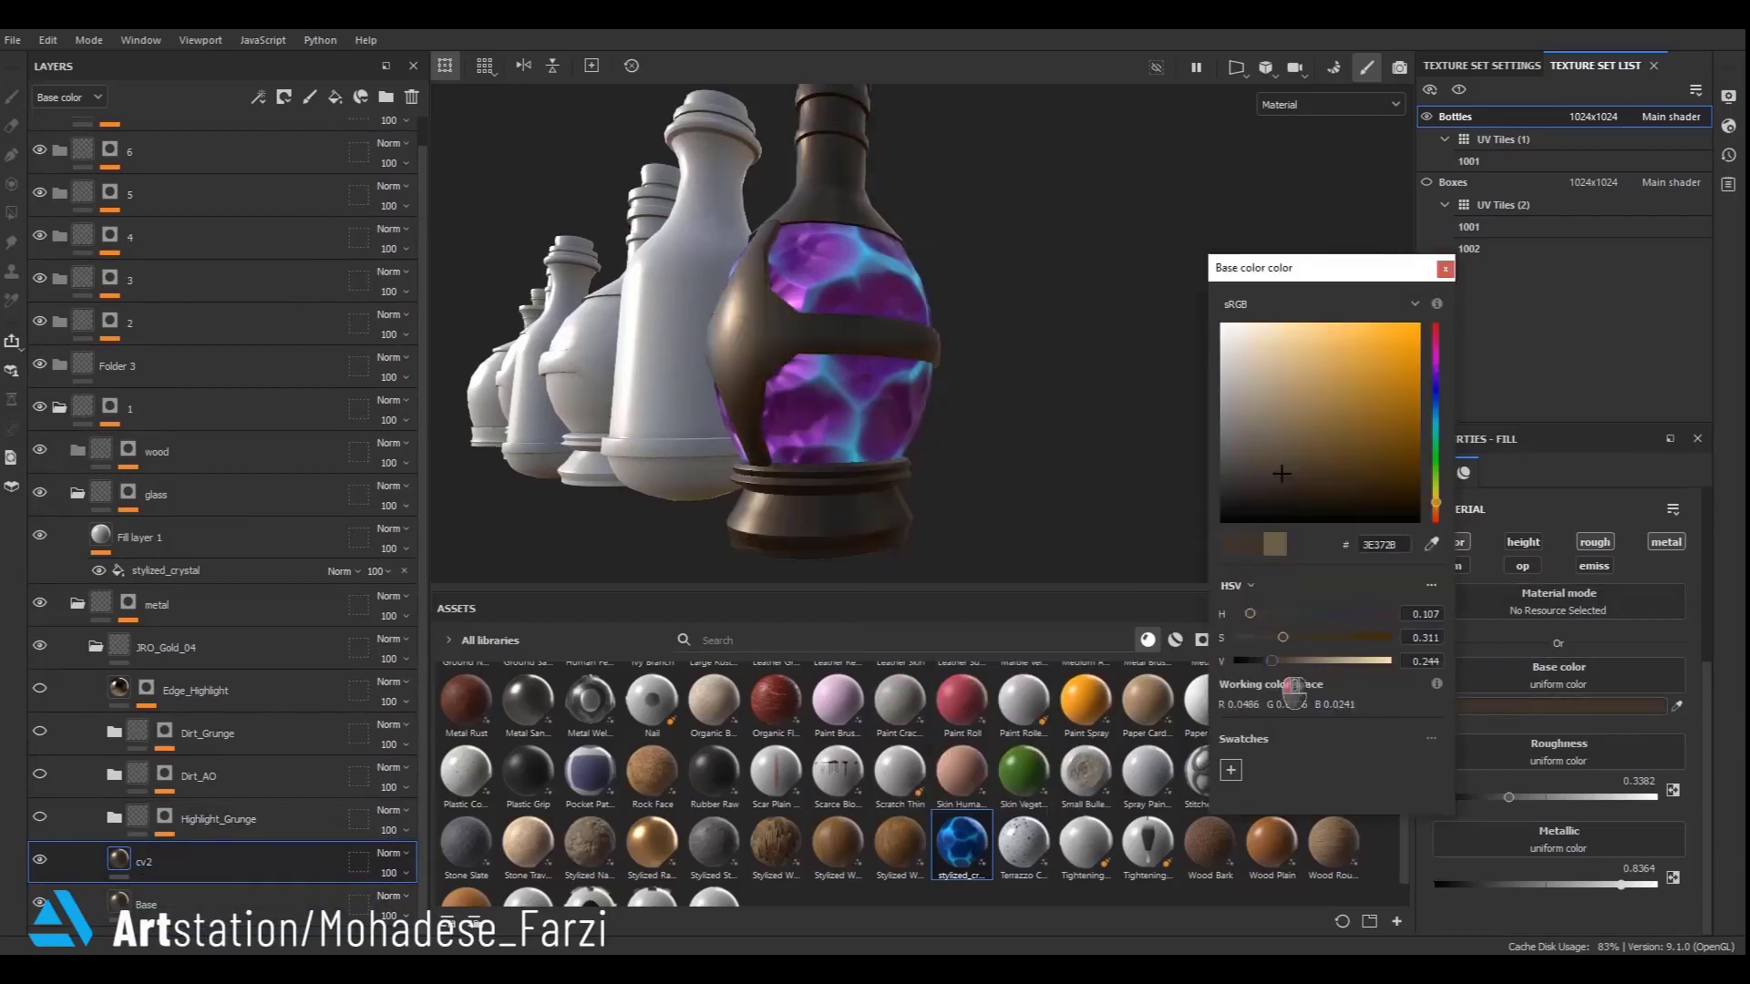
{"action": "left_click", "coordinate": [1446, 268]}
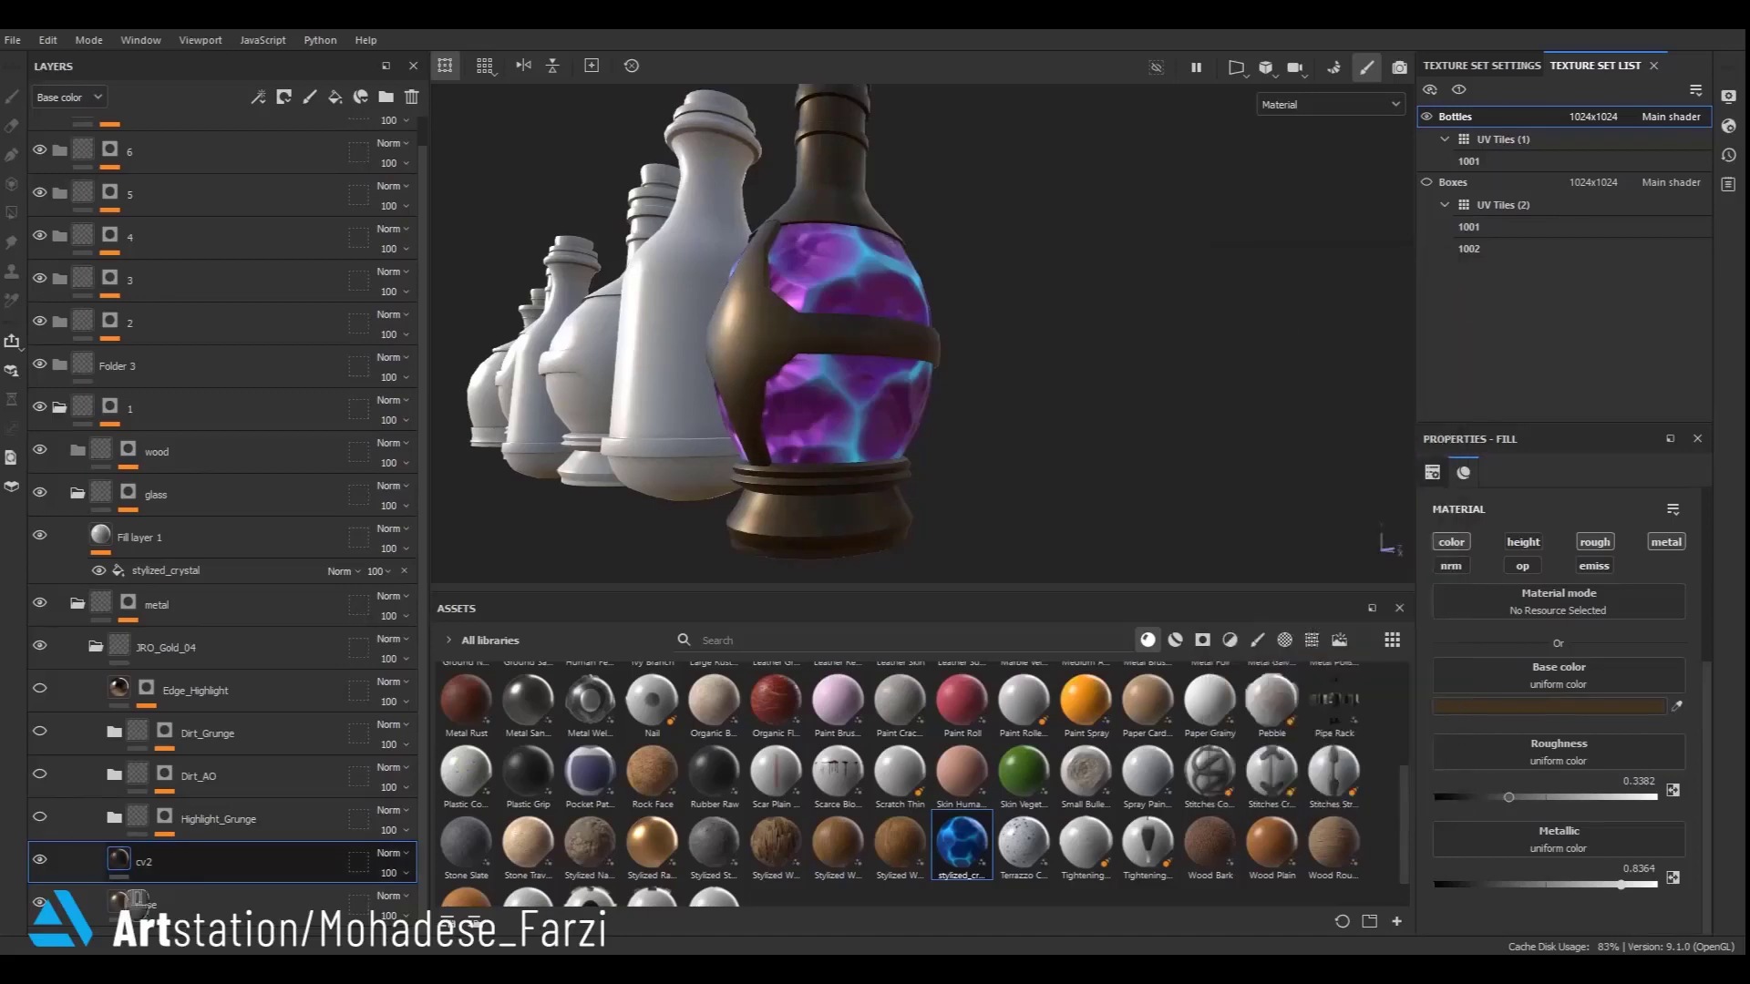
- Add a black mask with a fill effect to cv2 and load the Grunge Dusty Powder Wide texture into it
{"action": "right_click", "coordinate": [150, 862]}
{"action": "left_click", "coordinate": [278, 52]}
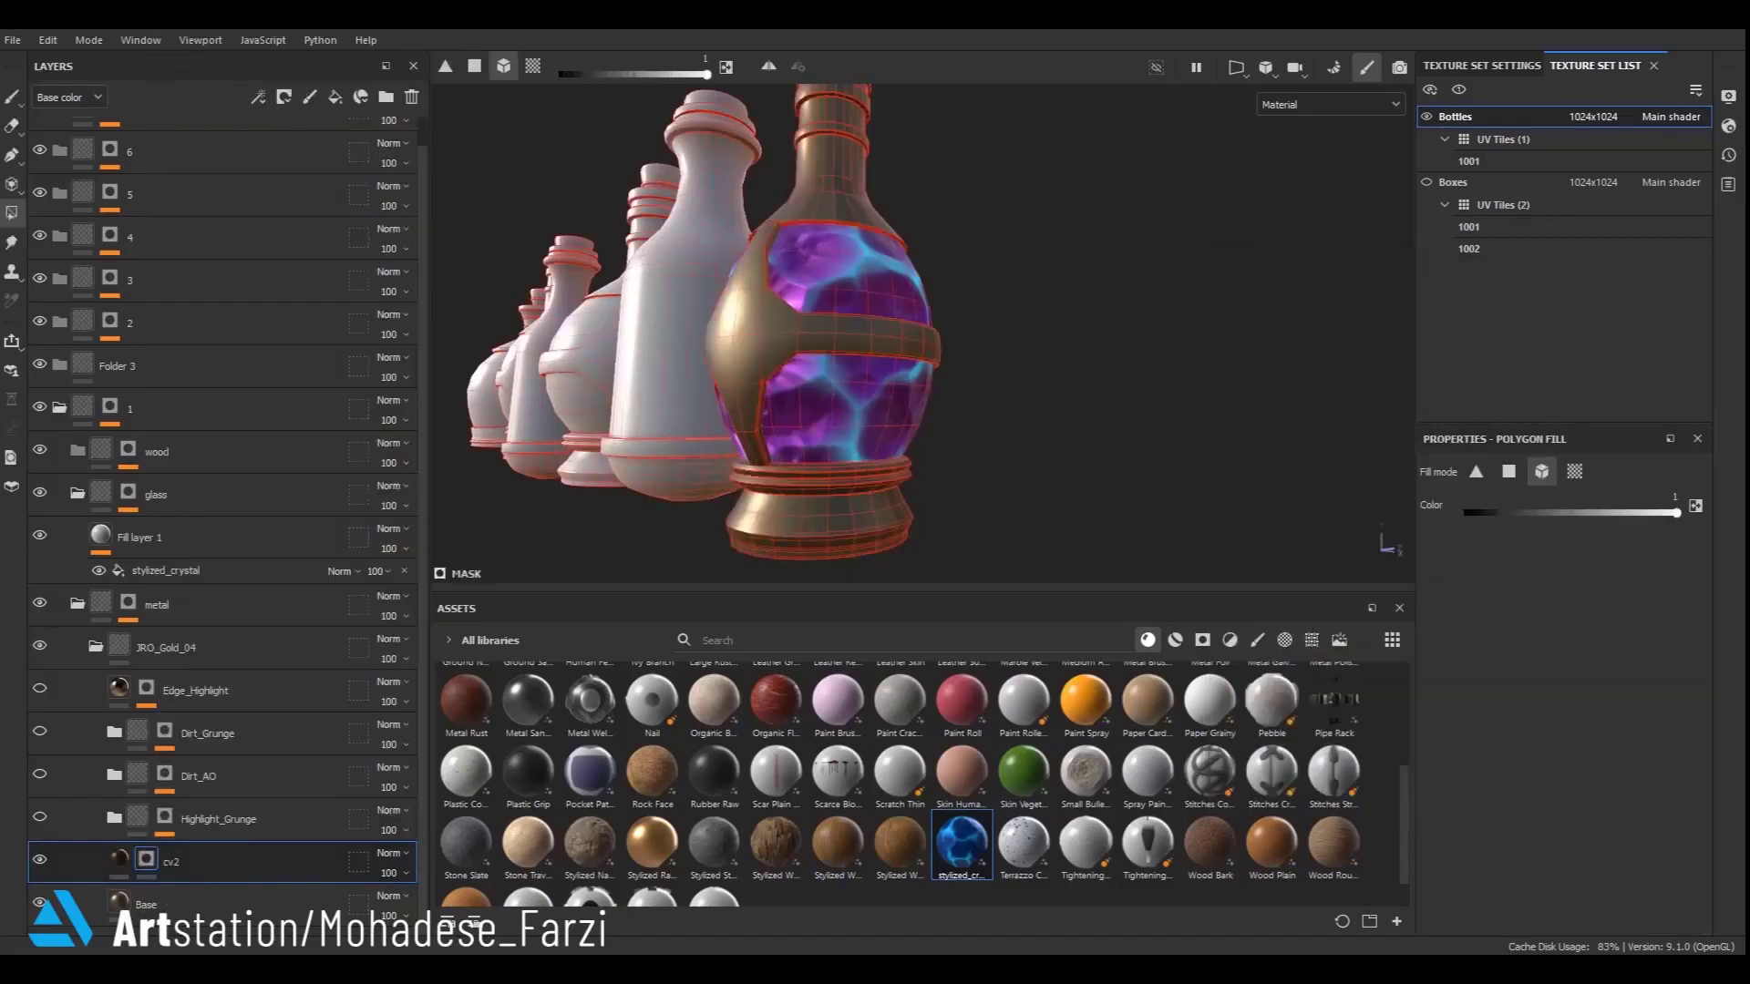
{"action": "right_click", "coordinate": [146, 860]}
{"action": "left_click", "coordinate": [210, 728]}
{"action": "left_click", "coordinate": [1550, 552]}
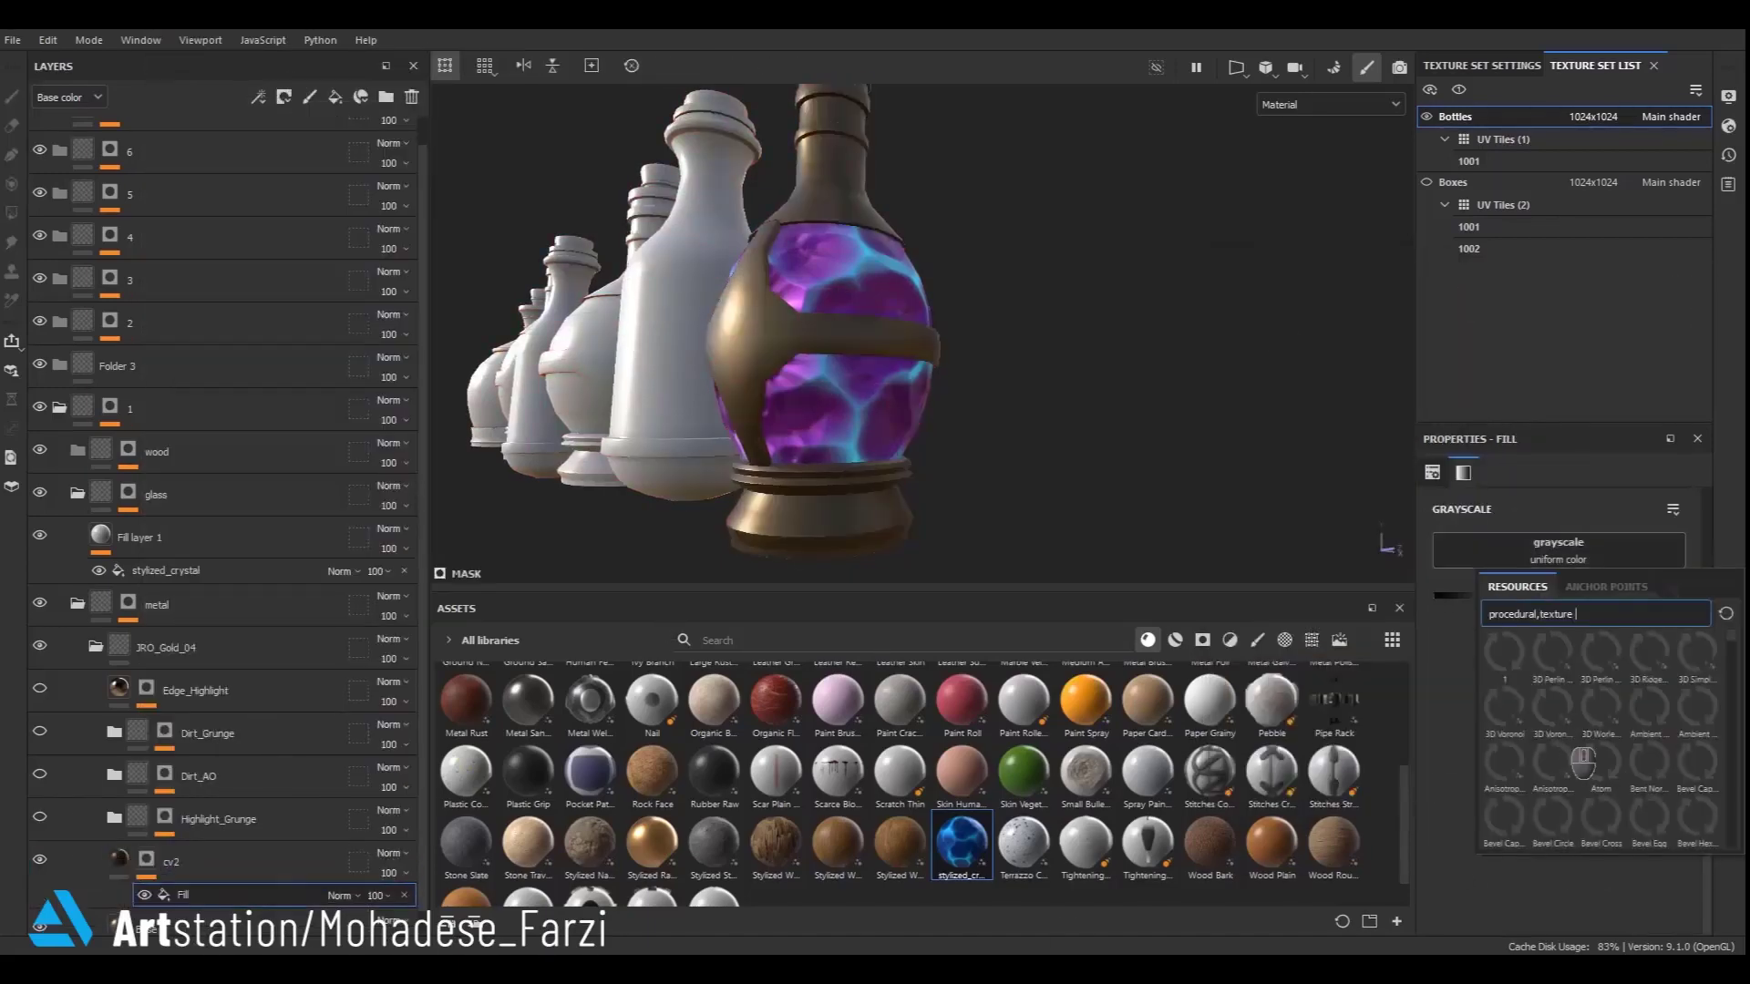
{"action": "scroll", "coordinate": [1584, 764], "scroll_direction": "down", "scroll_amount": 3}
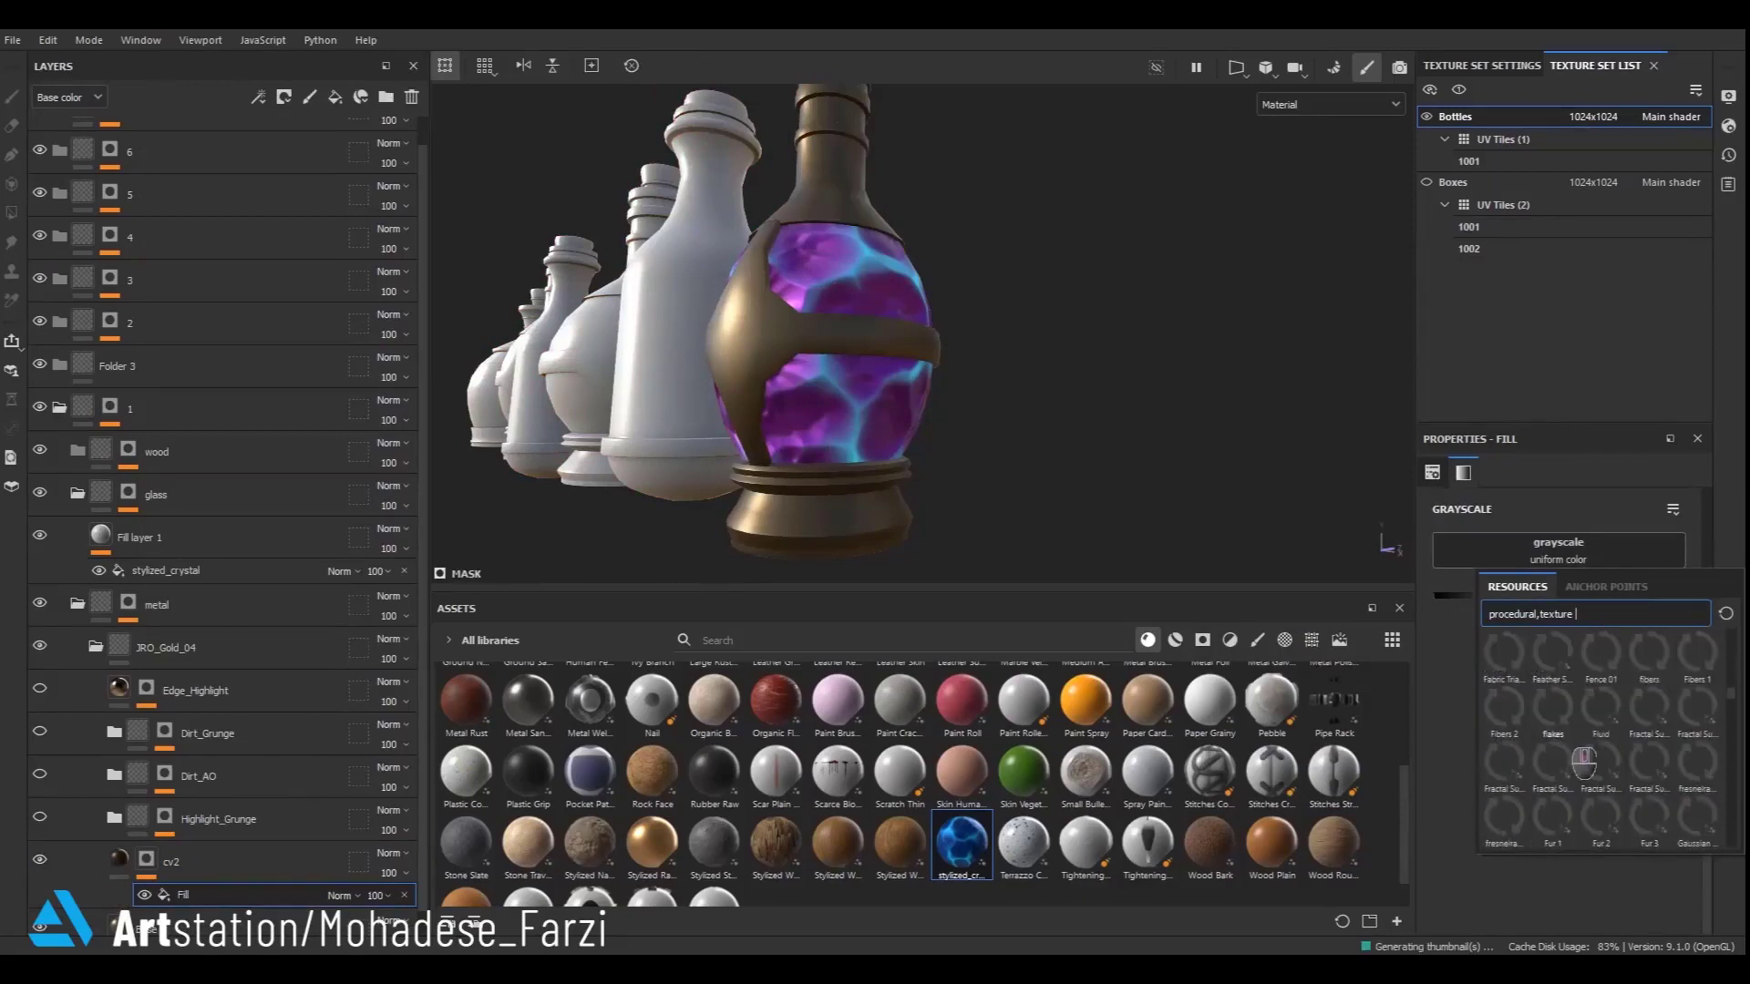
{"action": "scroll", "coordinate": [1657, 733], "scroll_direction": "down", "scroll_amount": 3}
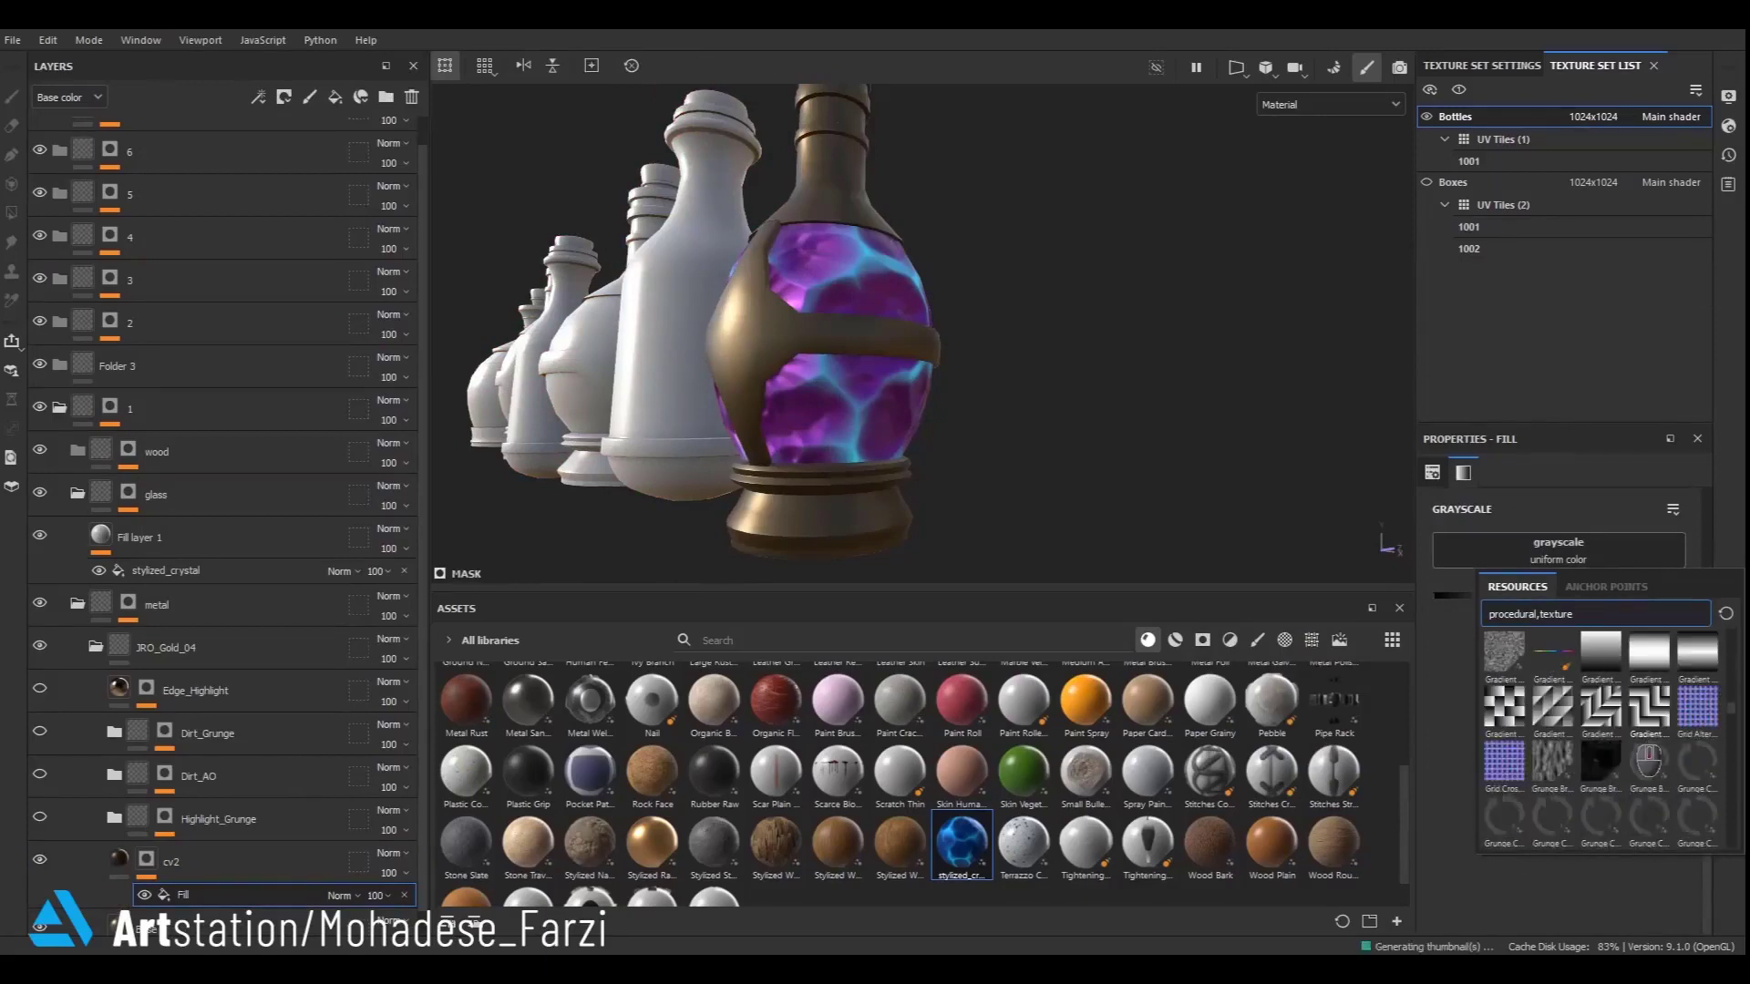
{"action": "scroll", "coordinate": [1604, 825], "scroll_direction": "down", "scroll_amount": 3}
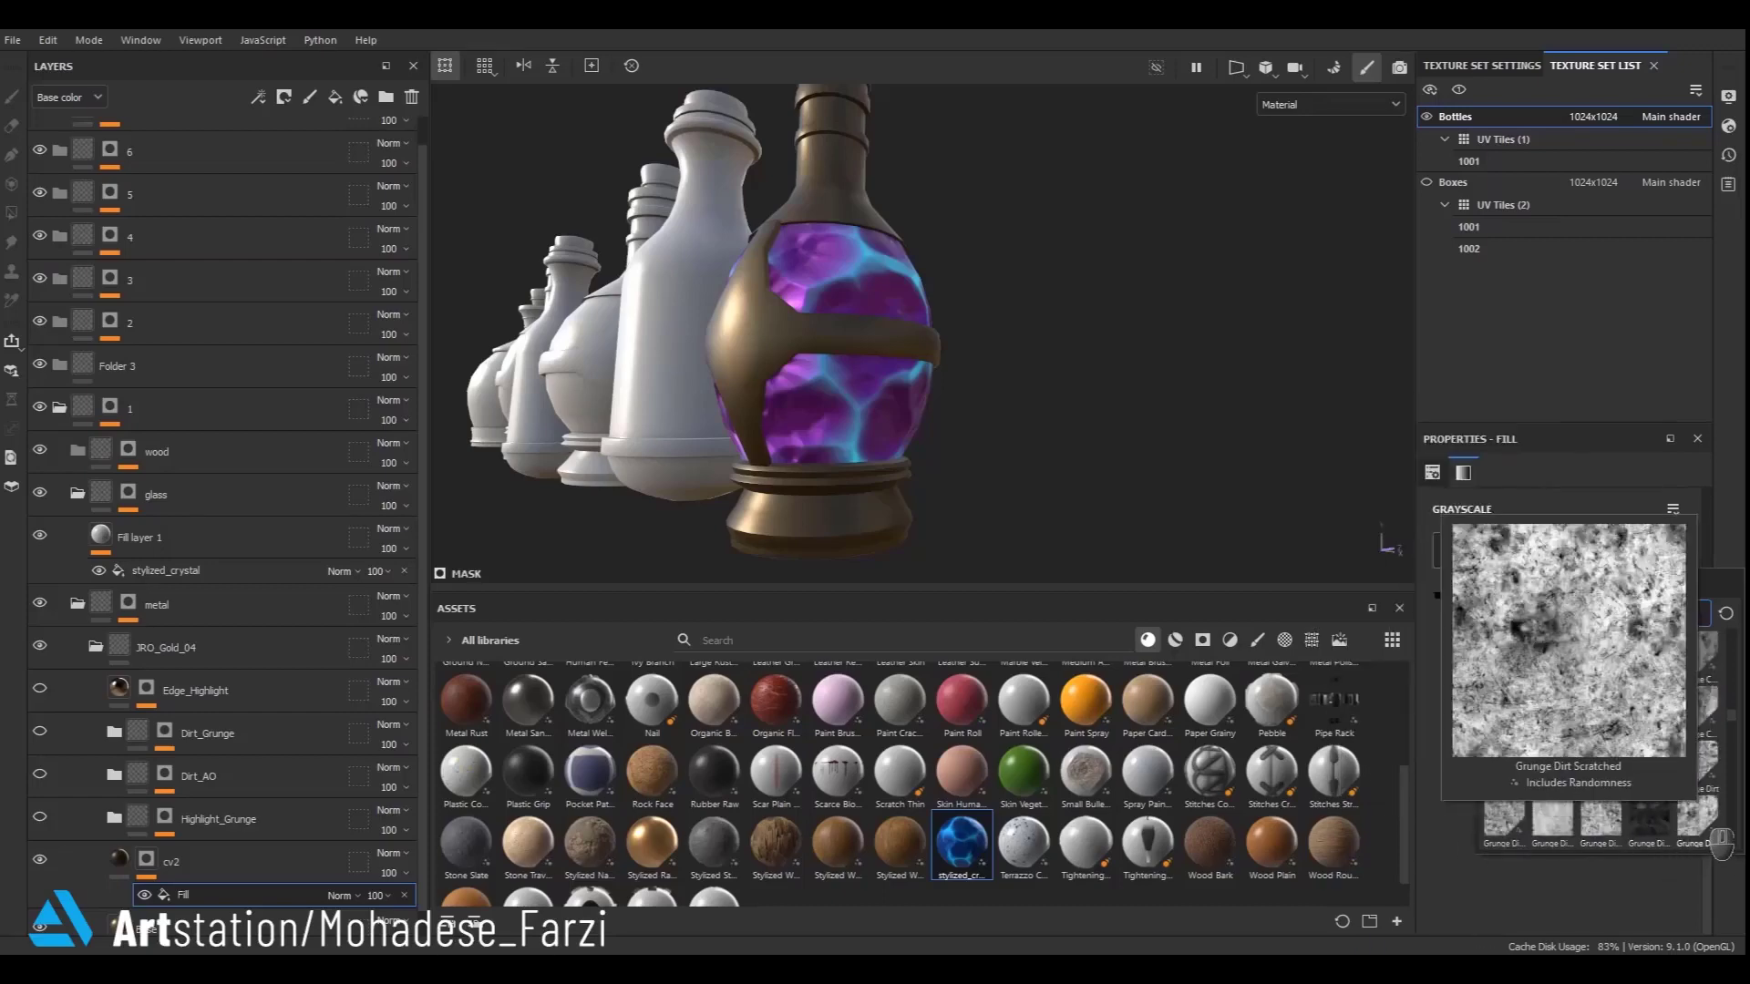
{"action": "scroll", "coordinate": [1641, 802], "scroll_direction": "down", "scroll_amount": 3}
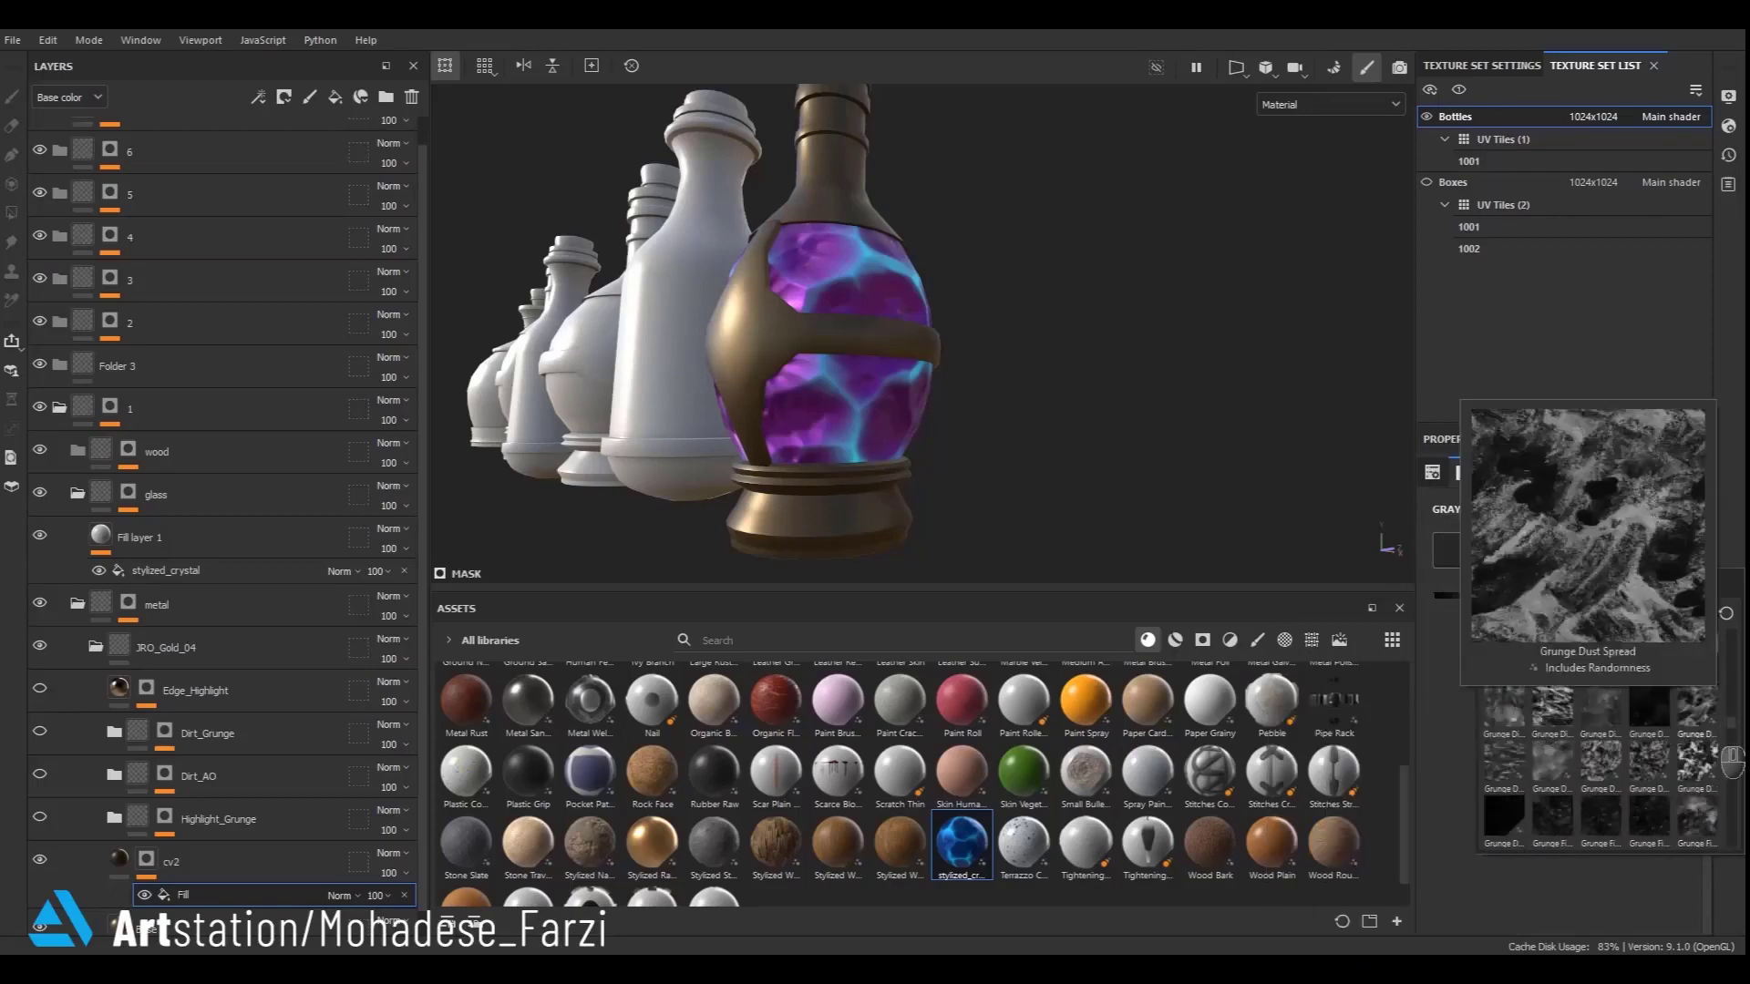
{"action": "left_click", "coordinate": [1601, 814]}
{"action": "scroll", "coordinate": [857, 358], "scroll_direction": "up", "scroll_amount": 3}
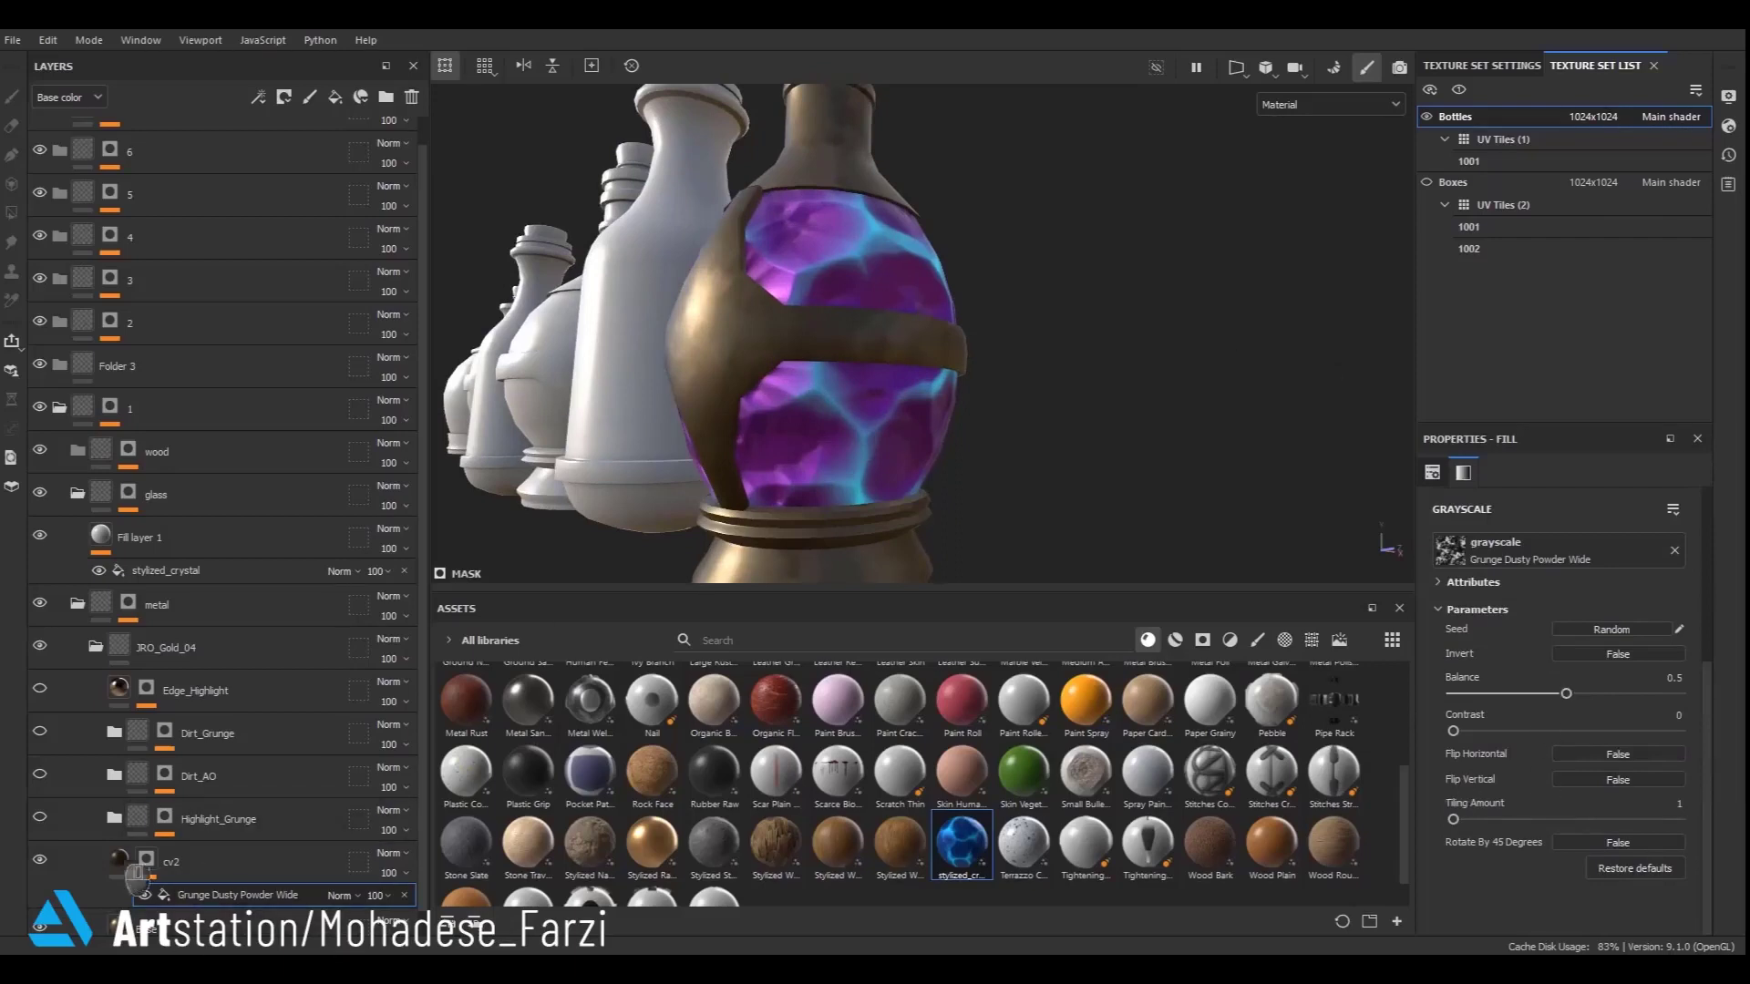
- Tune the grunge mask fill to balance 0.64, contrast 0.08 and tiling about 9.26
{"action": "left_click", "coordinate": [146, 859], "text": "alt"}
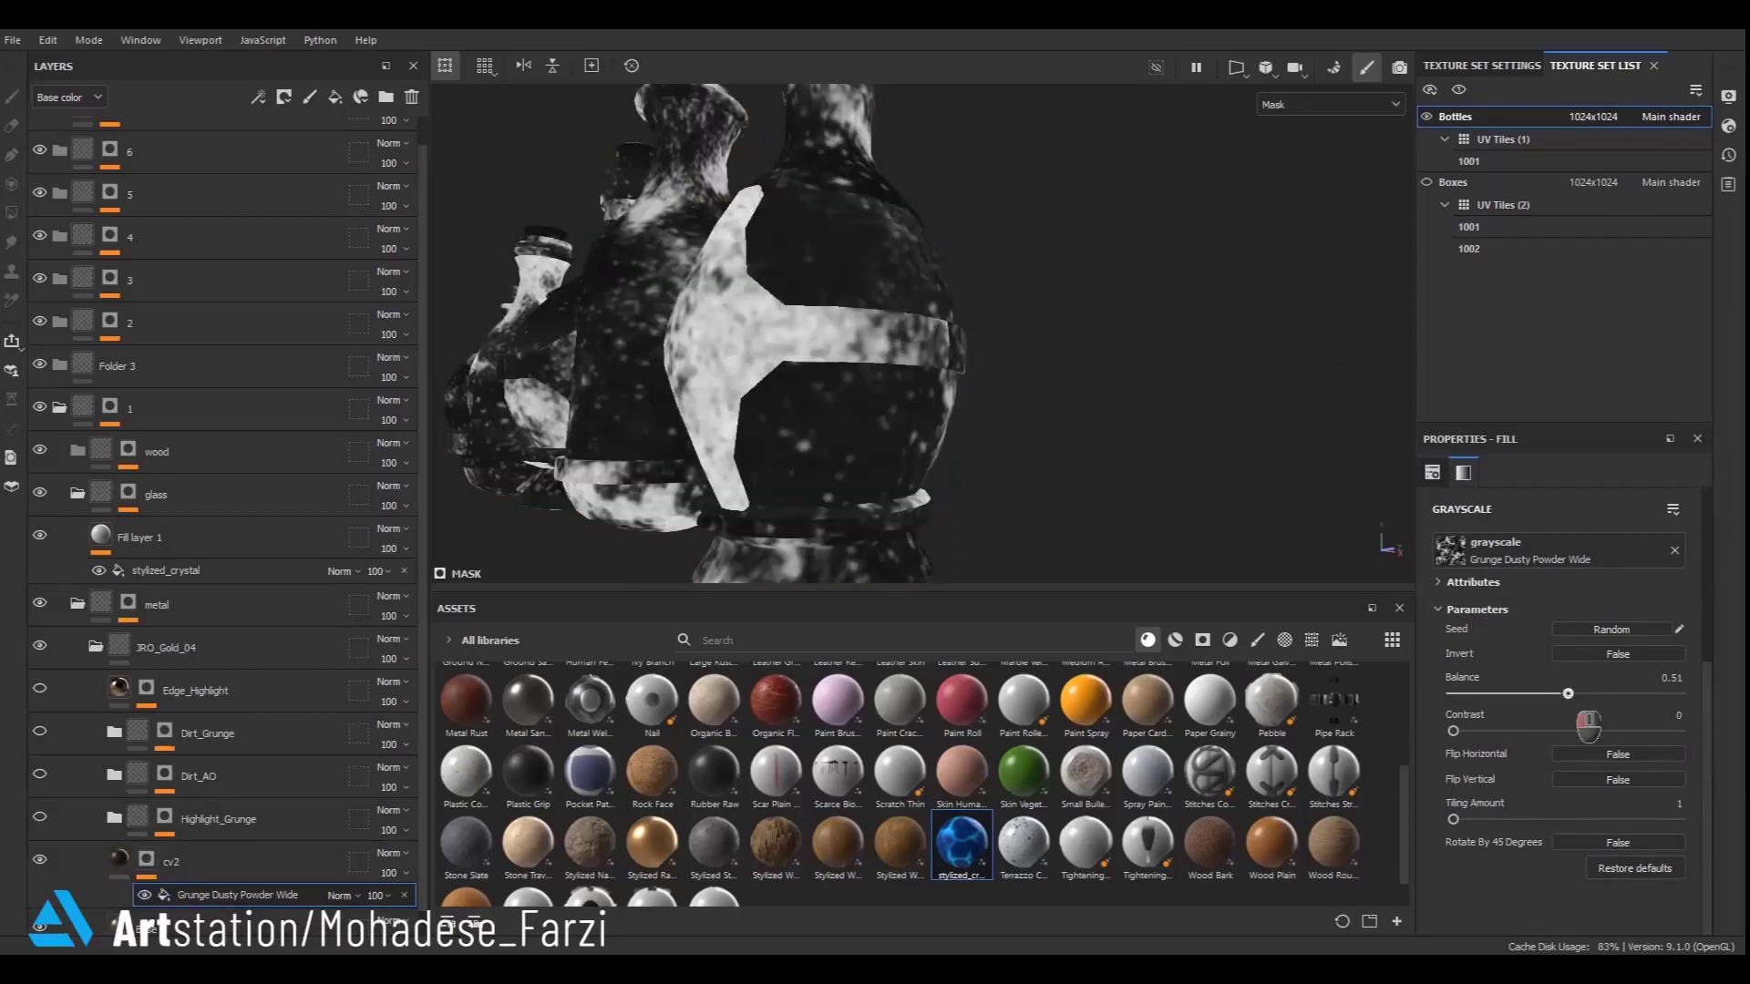
{"action": "left_click_drag", "start_coordinate": [1589, 724], "coordinate": [1618, 720]}
{"action": "scroll", "coordinate": [1530, 736], "scroll_direction": "up", "scroll_amount": 3}
{"action": "left_click_drag", "start_coordinate": [1531, 564], "coordinate": [1543, 564]}
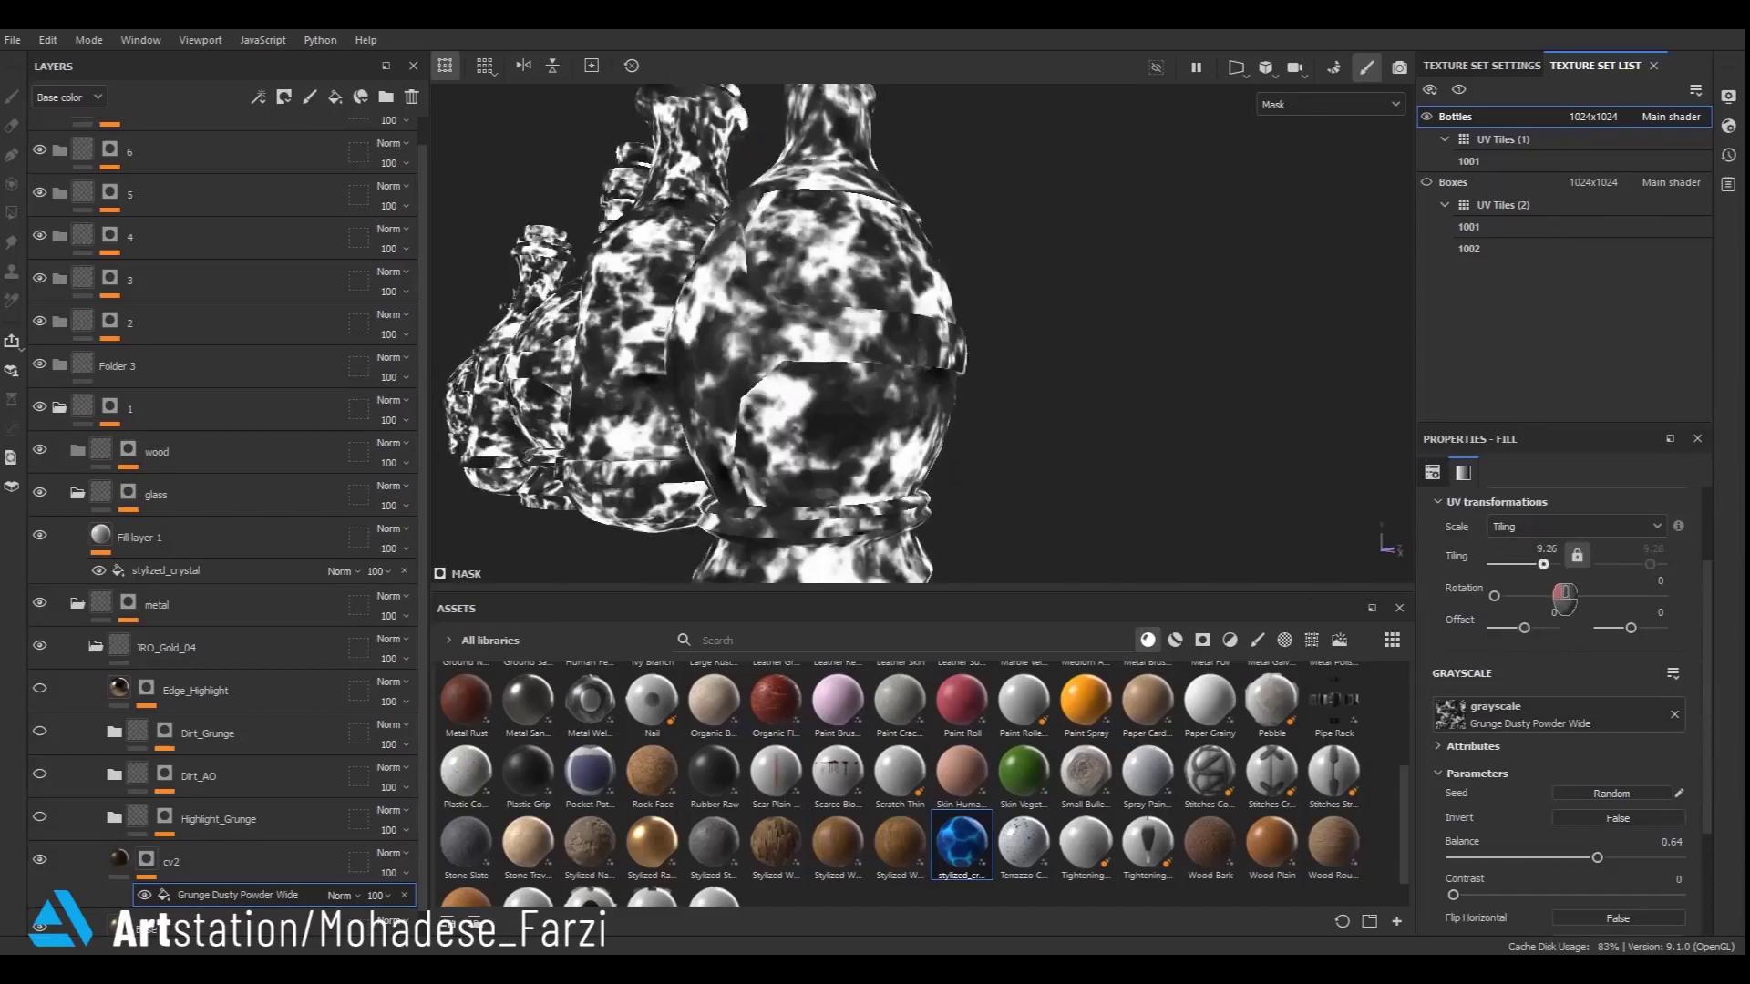
{"action": "scroll", "coordinate": [1555, 915], "scroll_direction": "down", "scroll_amount": 2}
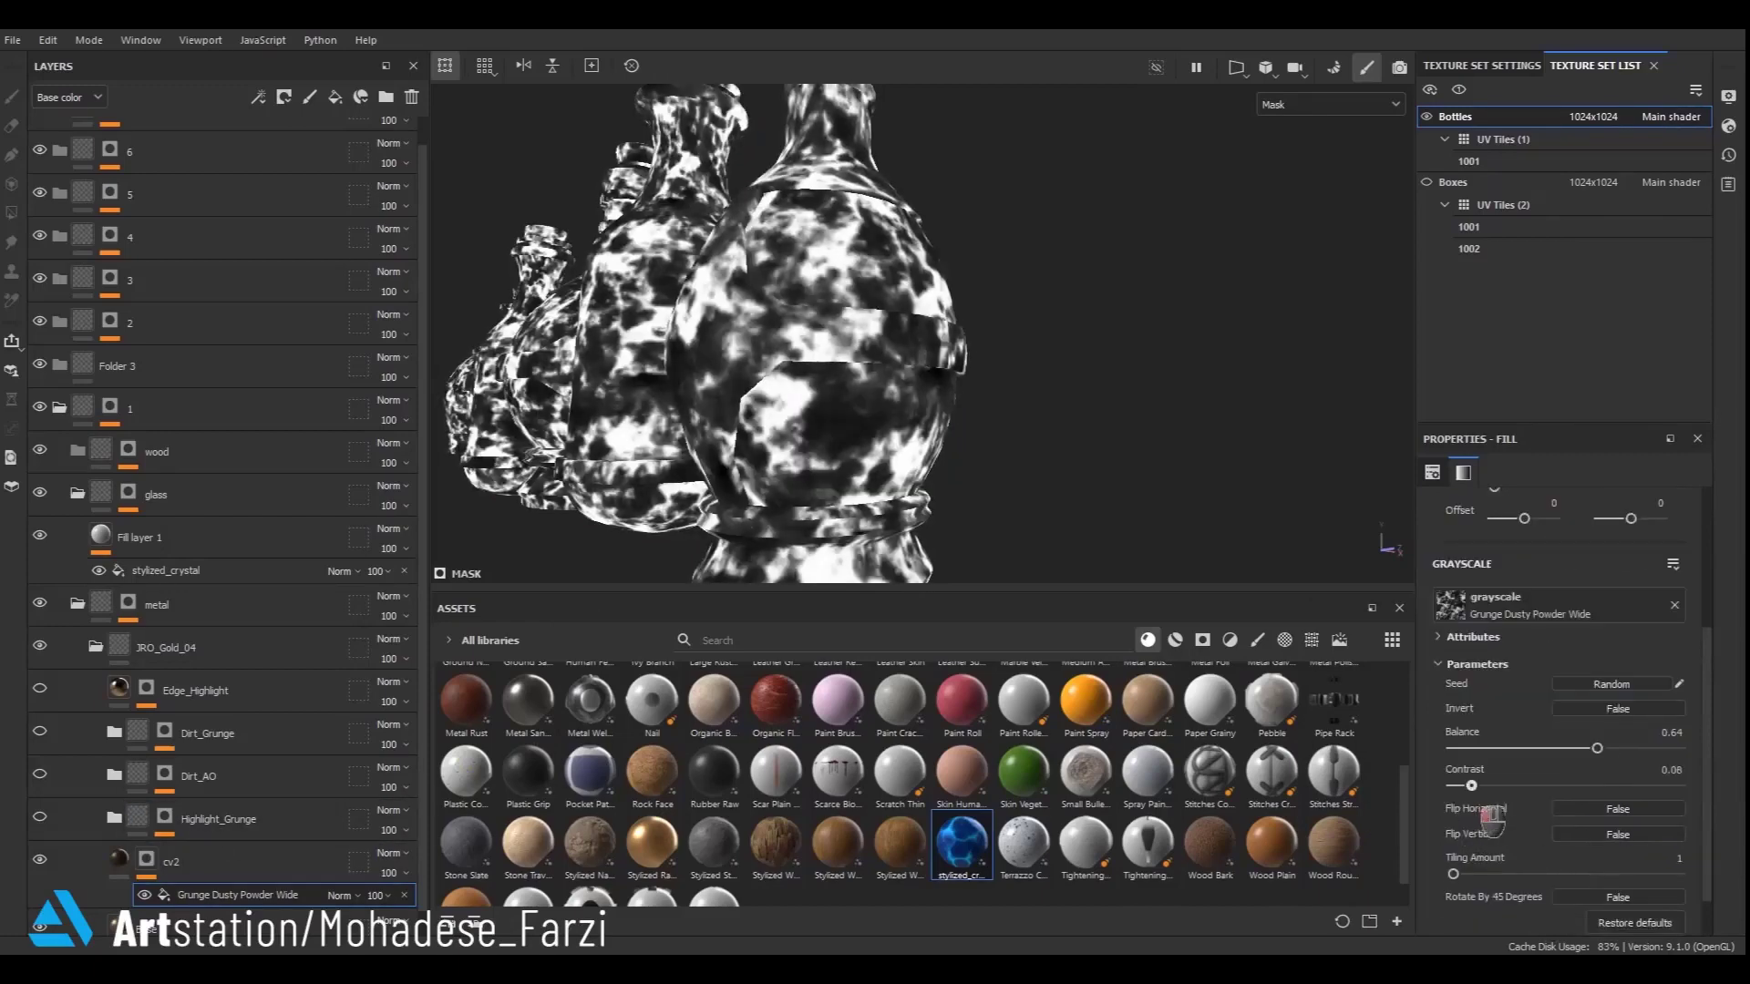
- Readjust the cv2 grunge mask fill, setting its contrast to 0 and its balance to 0.2
{"action": "left_click_drag", "start_coordinate": [1471, 785], "coordinate": [1520, 785]}
{"action": "left_click", "coordinate": [119, 860]}
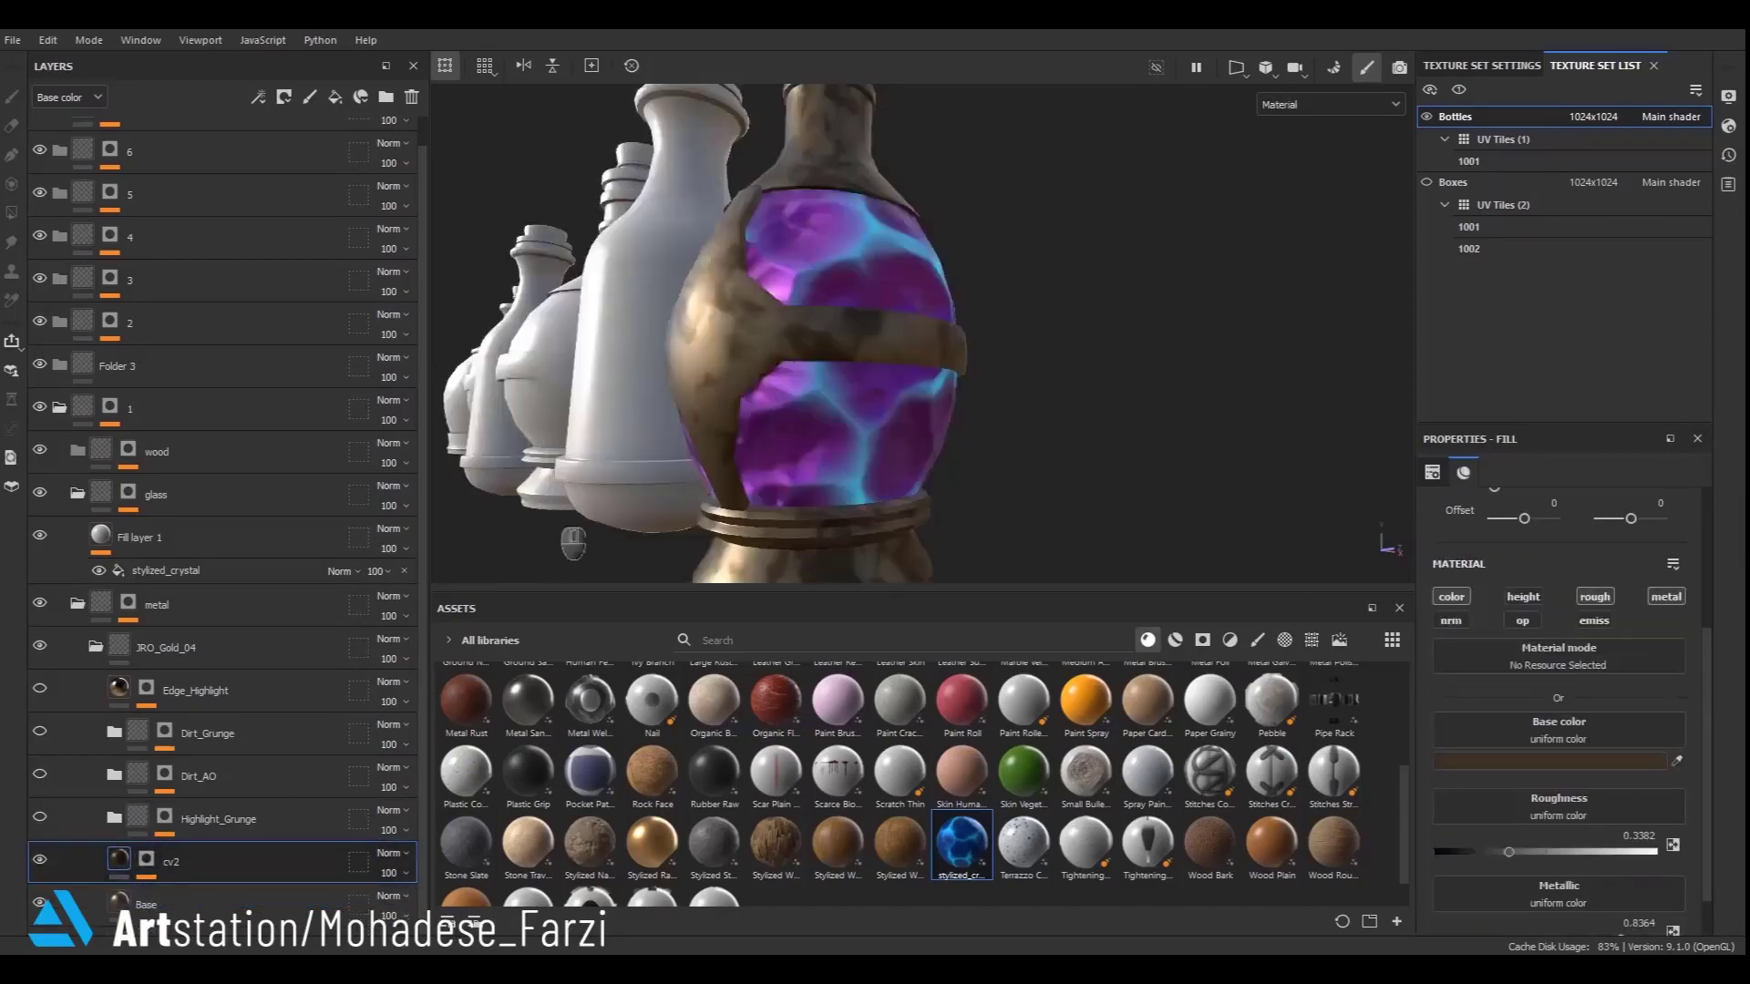
{"action": "scroll", "coordinate": [875, 401], "scroll_direction": "down", "scroll_amount": 3}
{"action": "left_click_drag", "start_coordinate": [934, 374], "coordinate": [1080, 357], "text": "alt"}
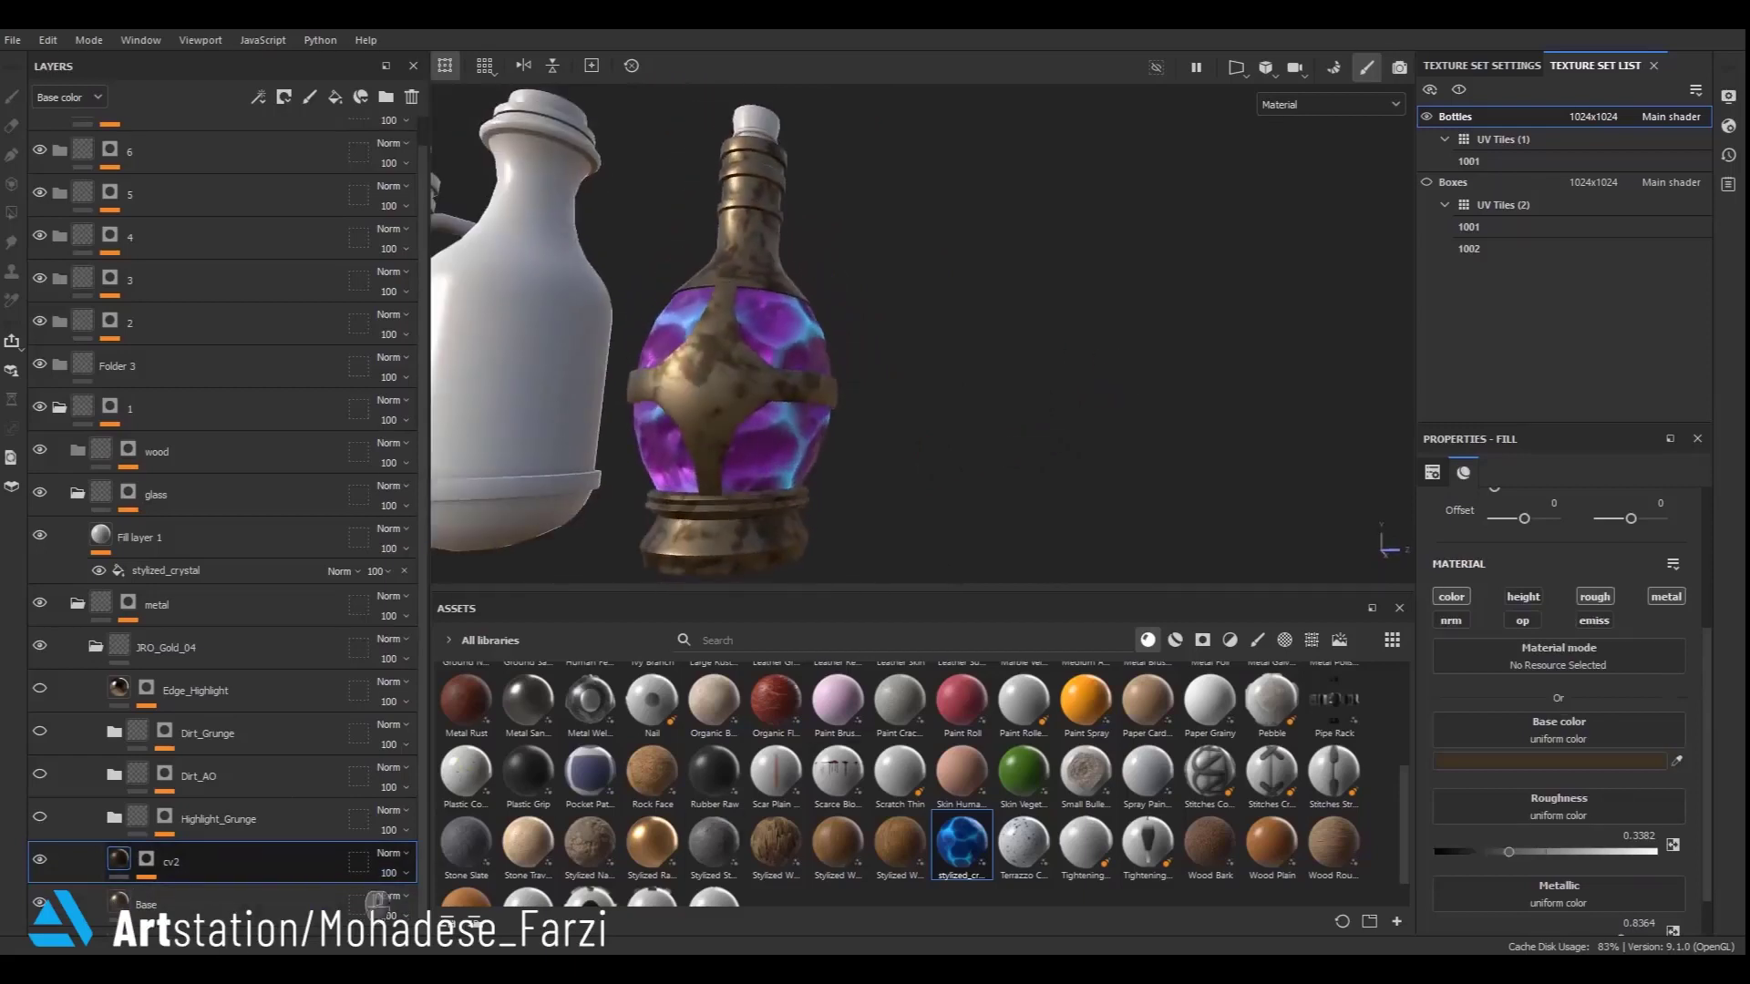
{"action": "left_click", "coordinate": [147, 861]}
{"action": "left_click", "coordinate": [200, 895]}
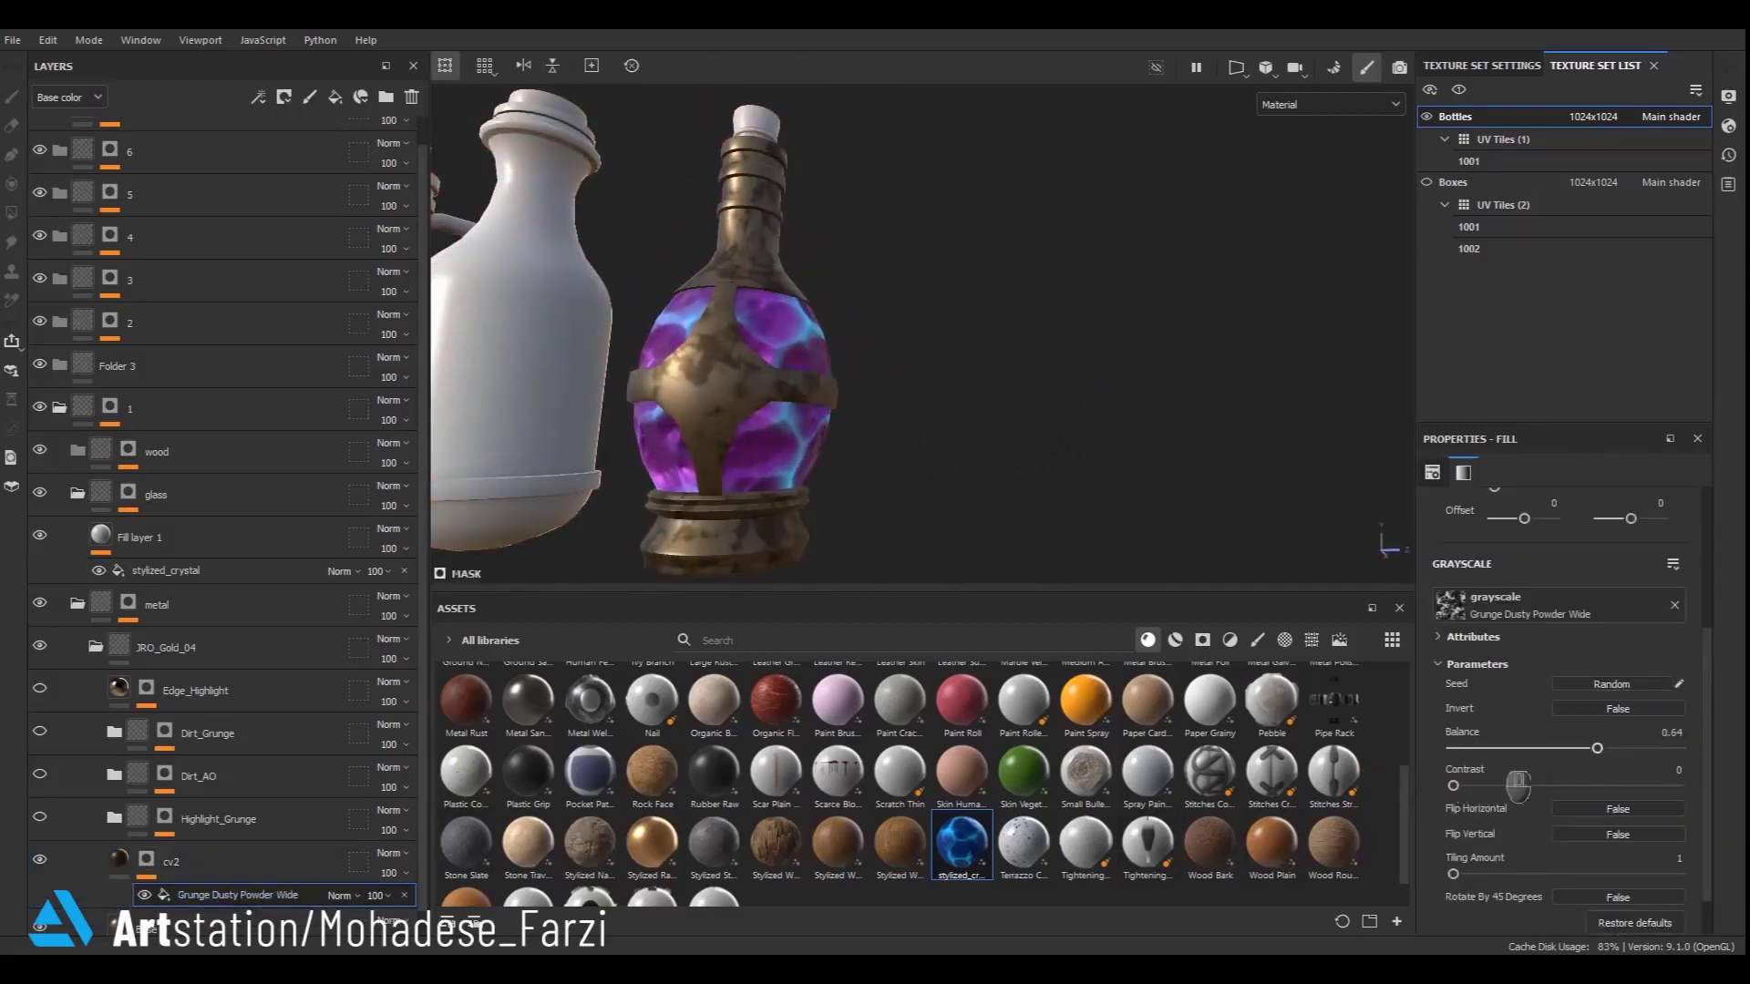
{"action": "left_click_drag", "start_coordinate": [1597, 748], "coordinate": [1527, 748]}
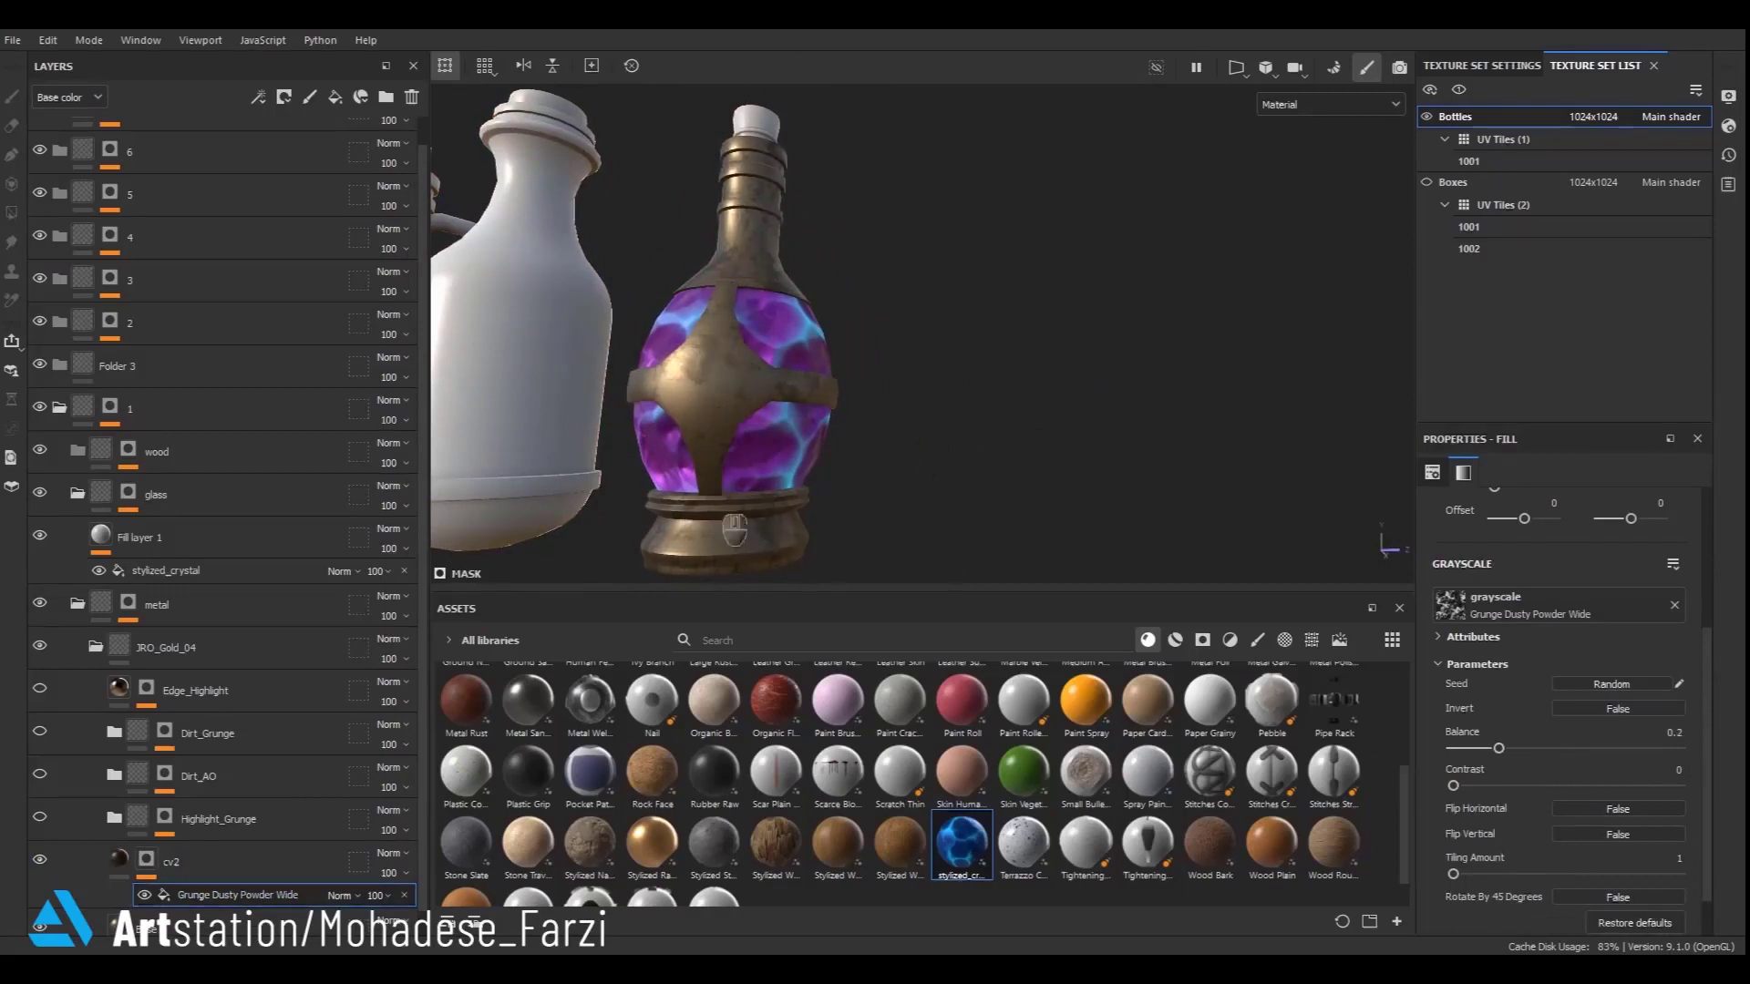
- Create a new folder named detail inside the metal folder, above JRO_Gold_04
{"action": "left_click_drag", "start_coordinate": [735, 529], "coordinate": [720, 527], "text": "alt"}
{"action": "left_click", "coordinate": [119, 861]}
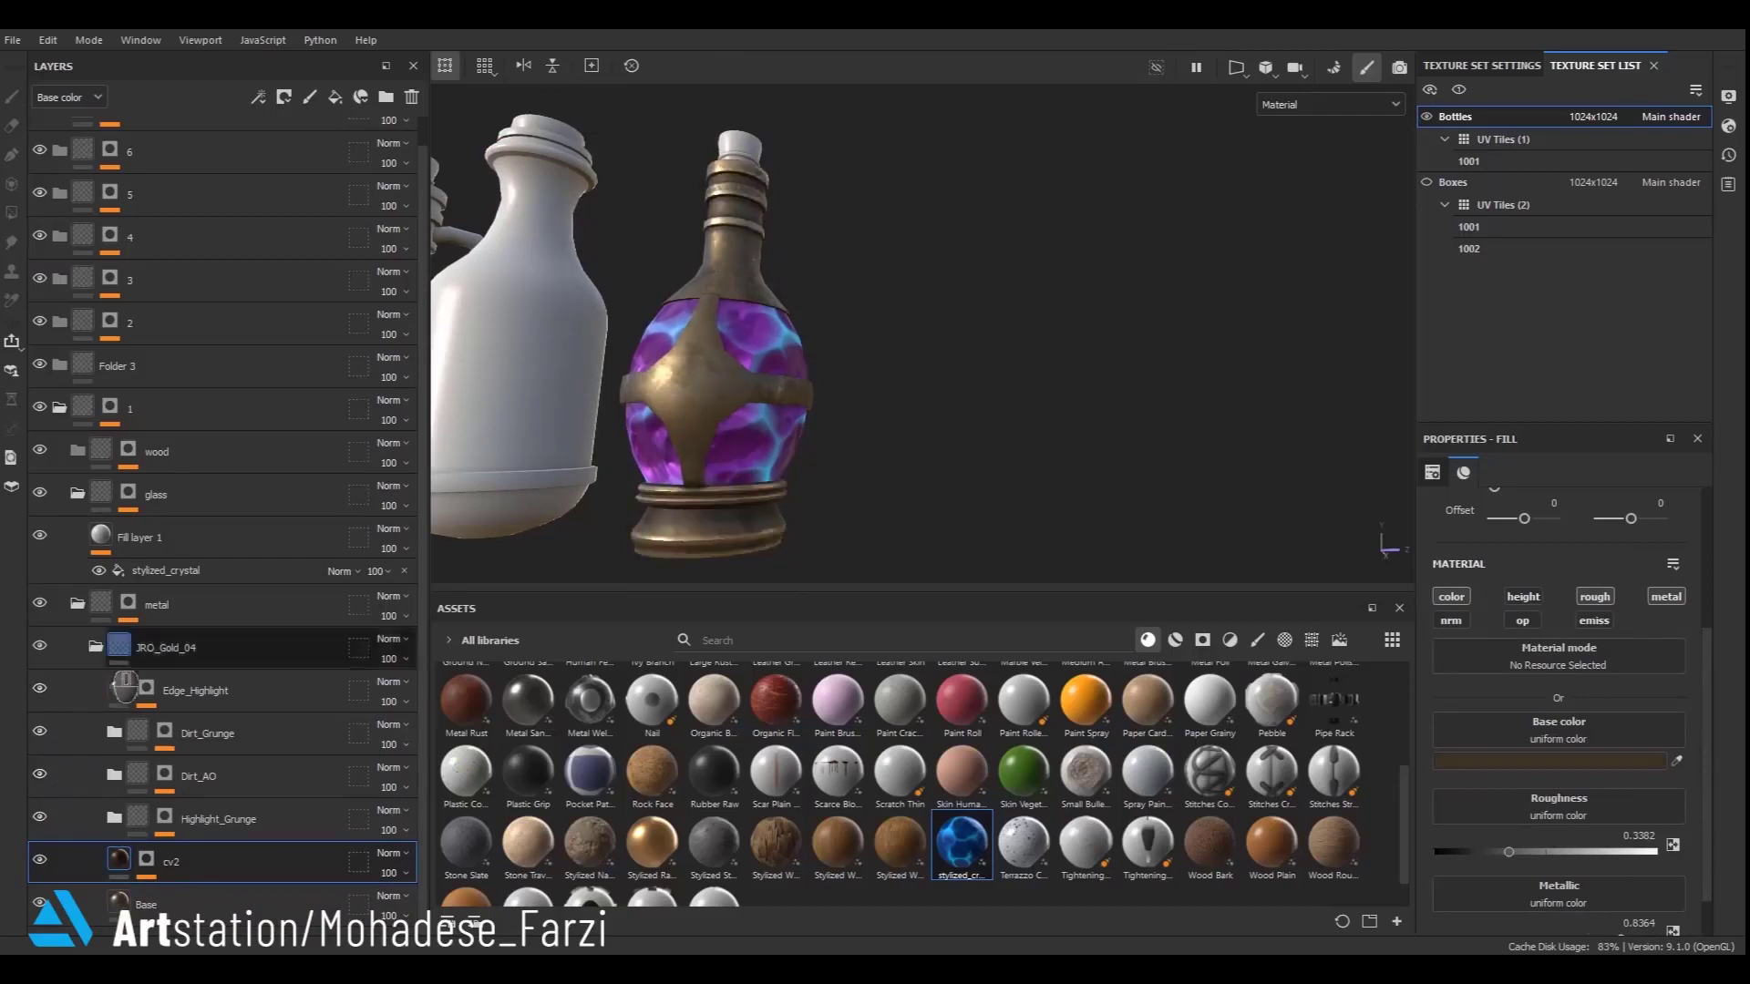
{"action": "left_click", "coordinate": [96, 647]}
{"action": "left_click", "coordinate": [79, 635]}
{"action": "left_click", "coordinate": [127, 630]}
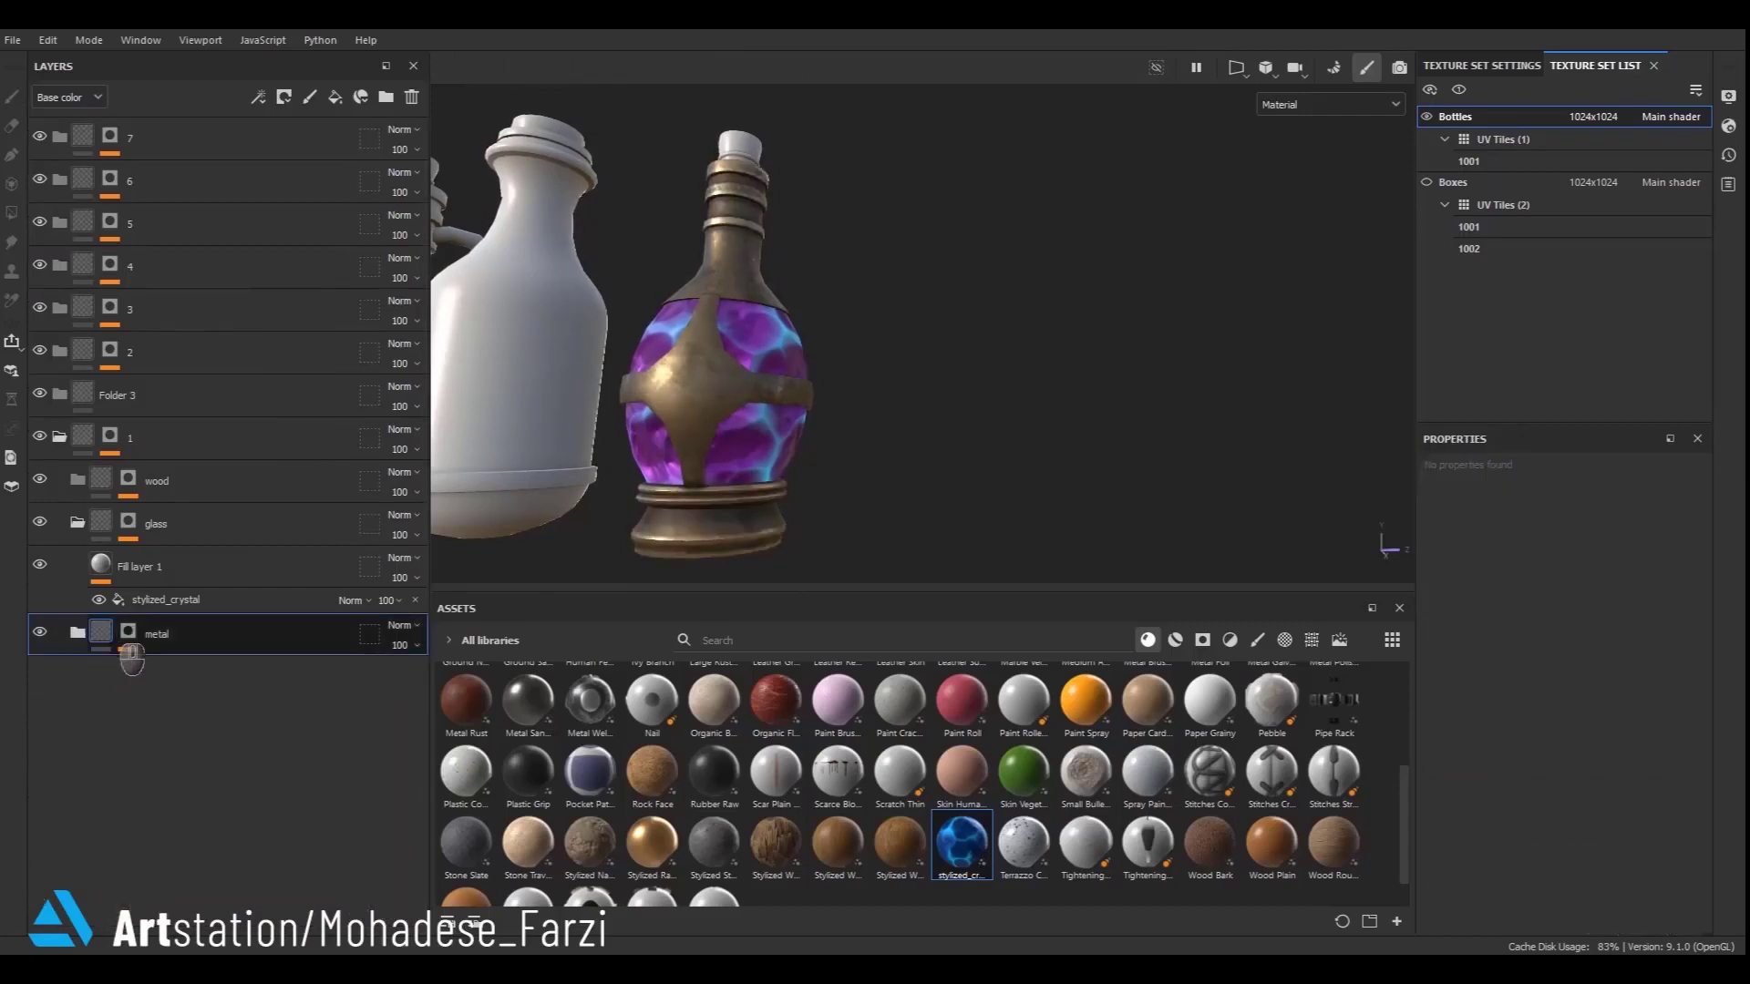
{"action": "left_click", "coordinate": [103, 565]}
{"action": "left_click_drag", "start_coordinate": [763, 433], "coordinate": [825, 406], "text": "alt"}
{"action": "left_click_drag", "start_coordinate": [864, 372], "coordinate": [834, 374], "text": "alt"}
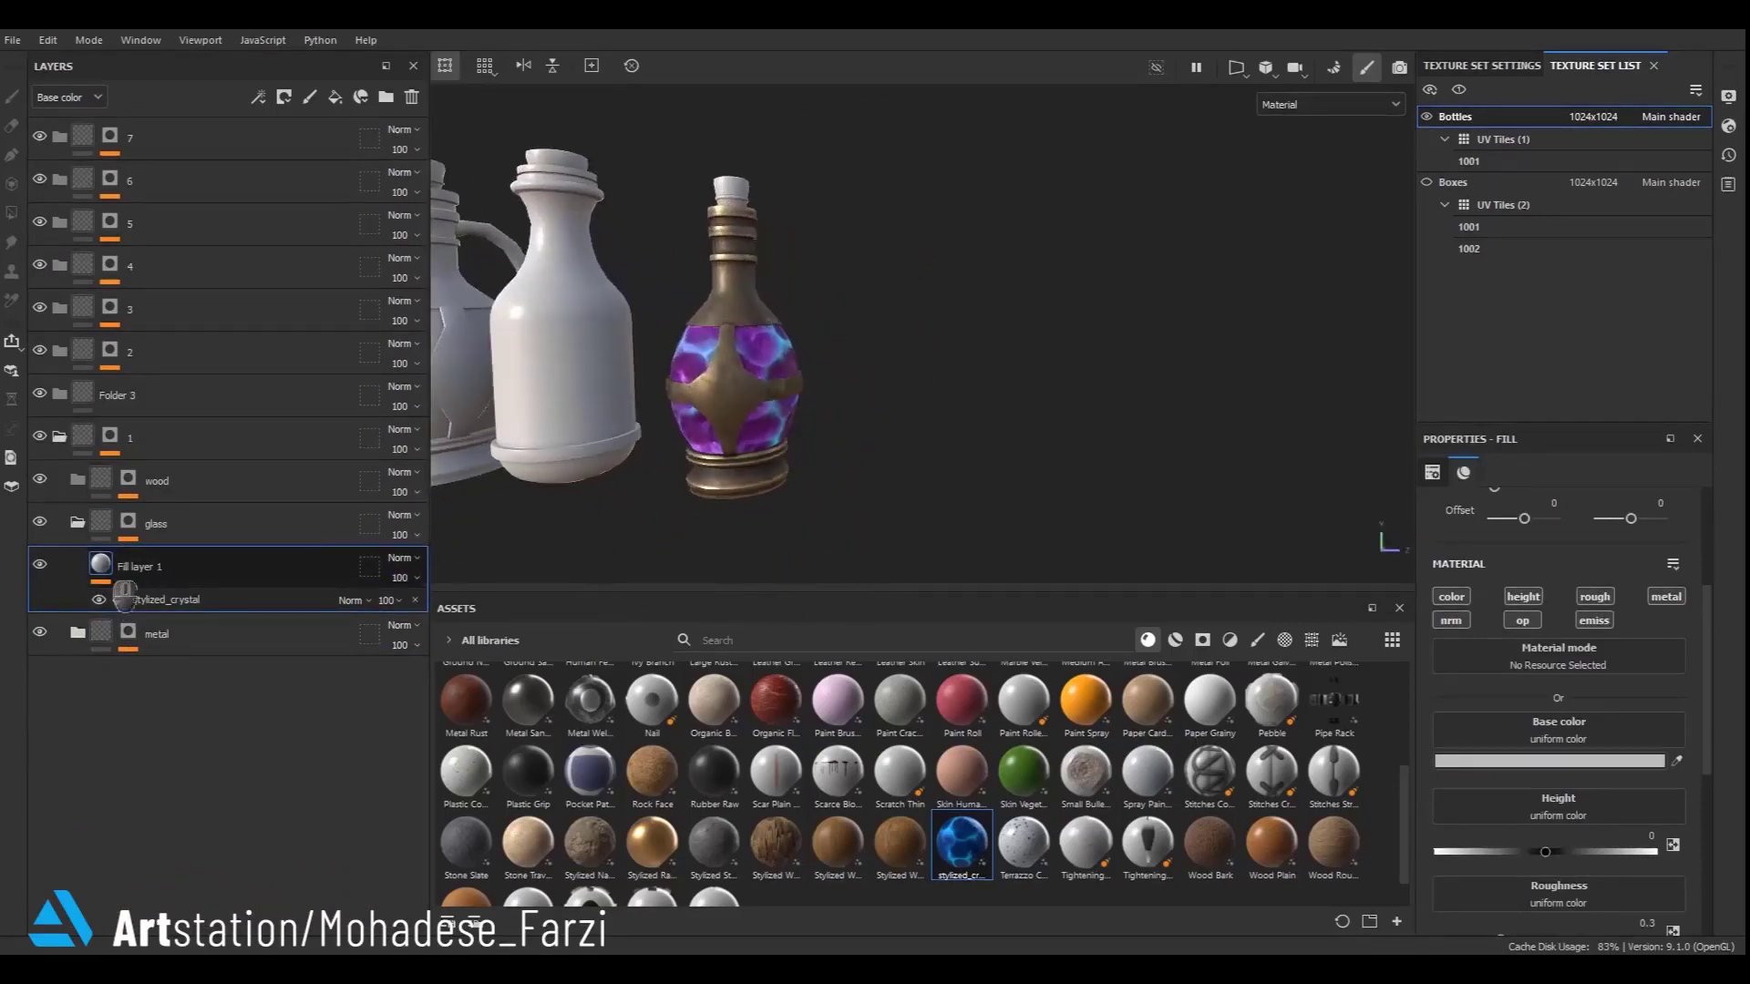
{"action": "scroll", "coordinate": [749, 515], "scroll_direction": "up", "scroll_amount": 5}
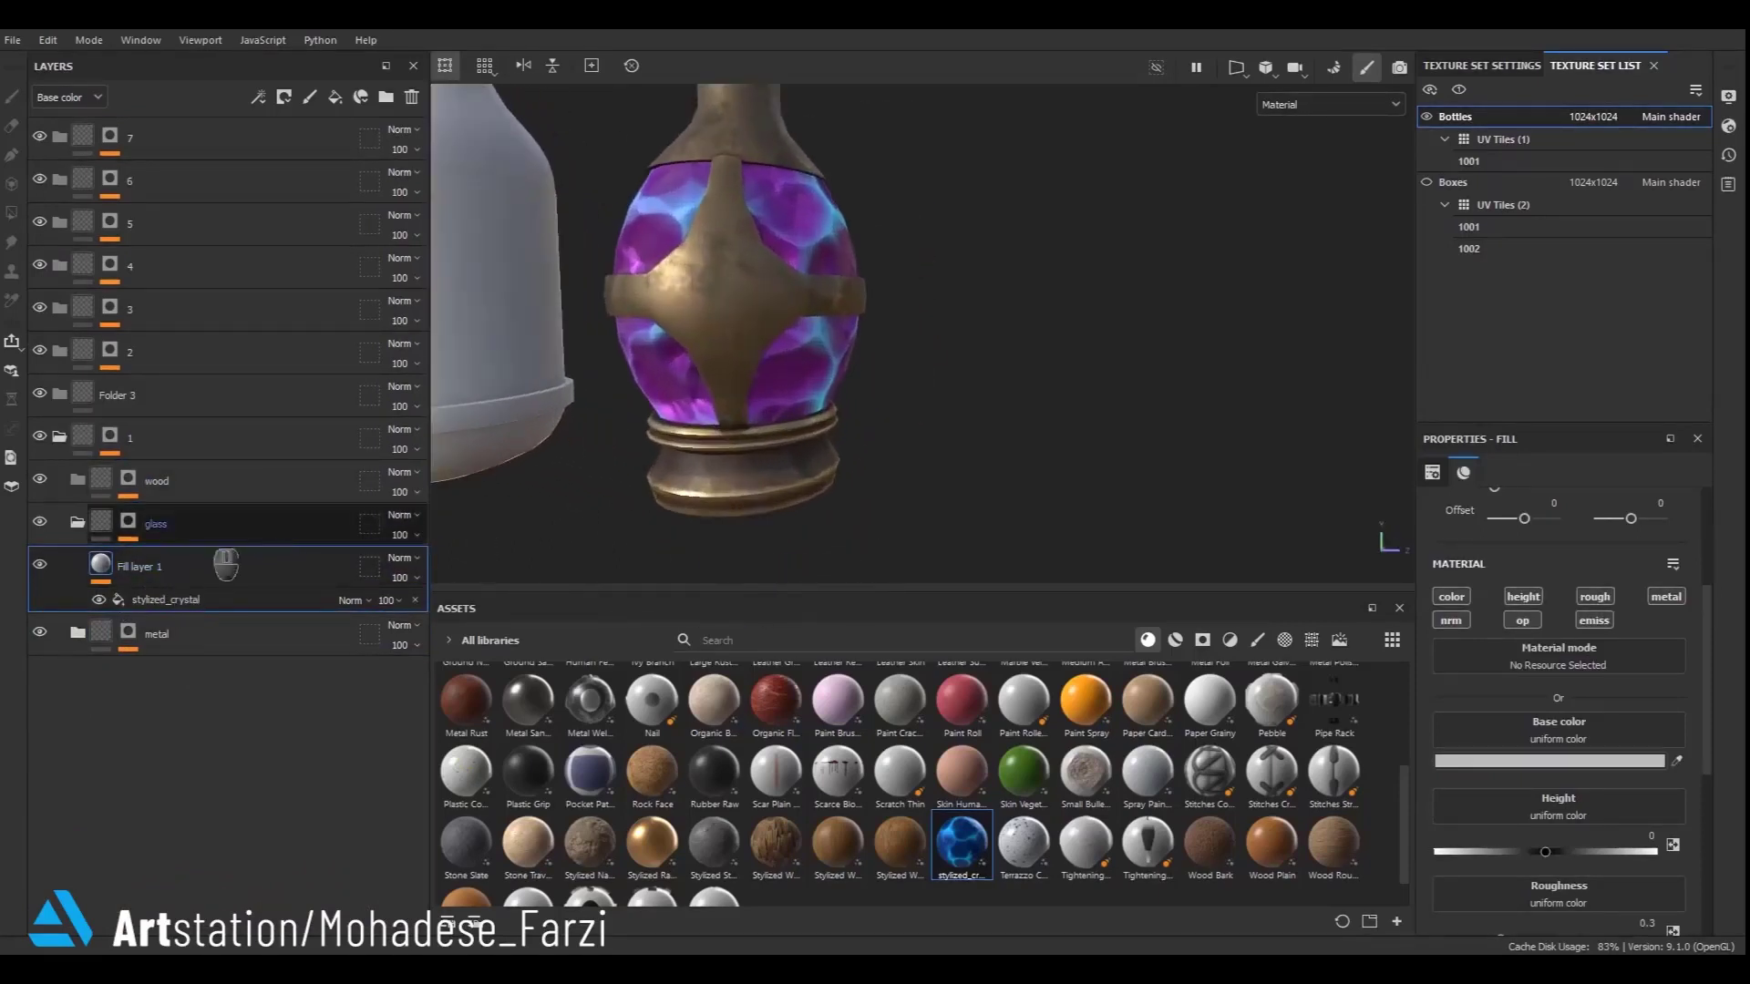
{"action": "left_click", "coordinate": [79, 523]}
{"action": "left_click", "coordinate": [102, 572]}
{"action": "left_click", "coordinate": [78, 566]}
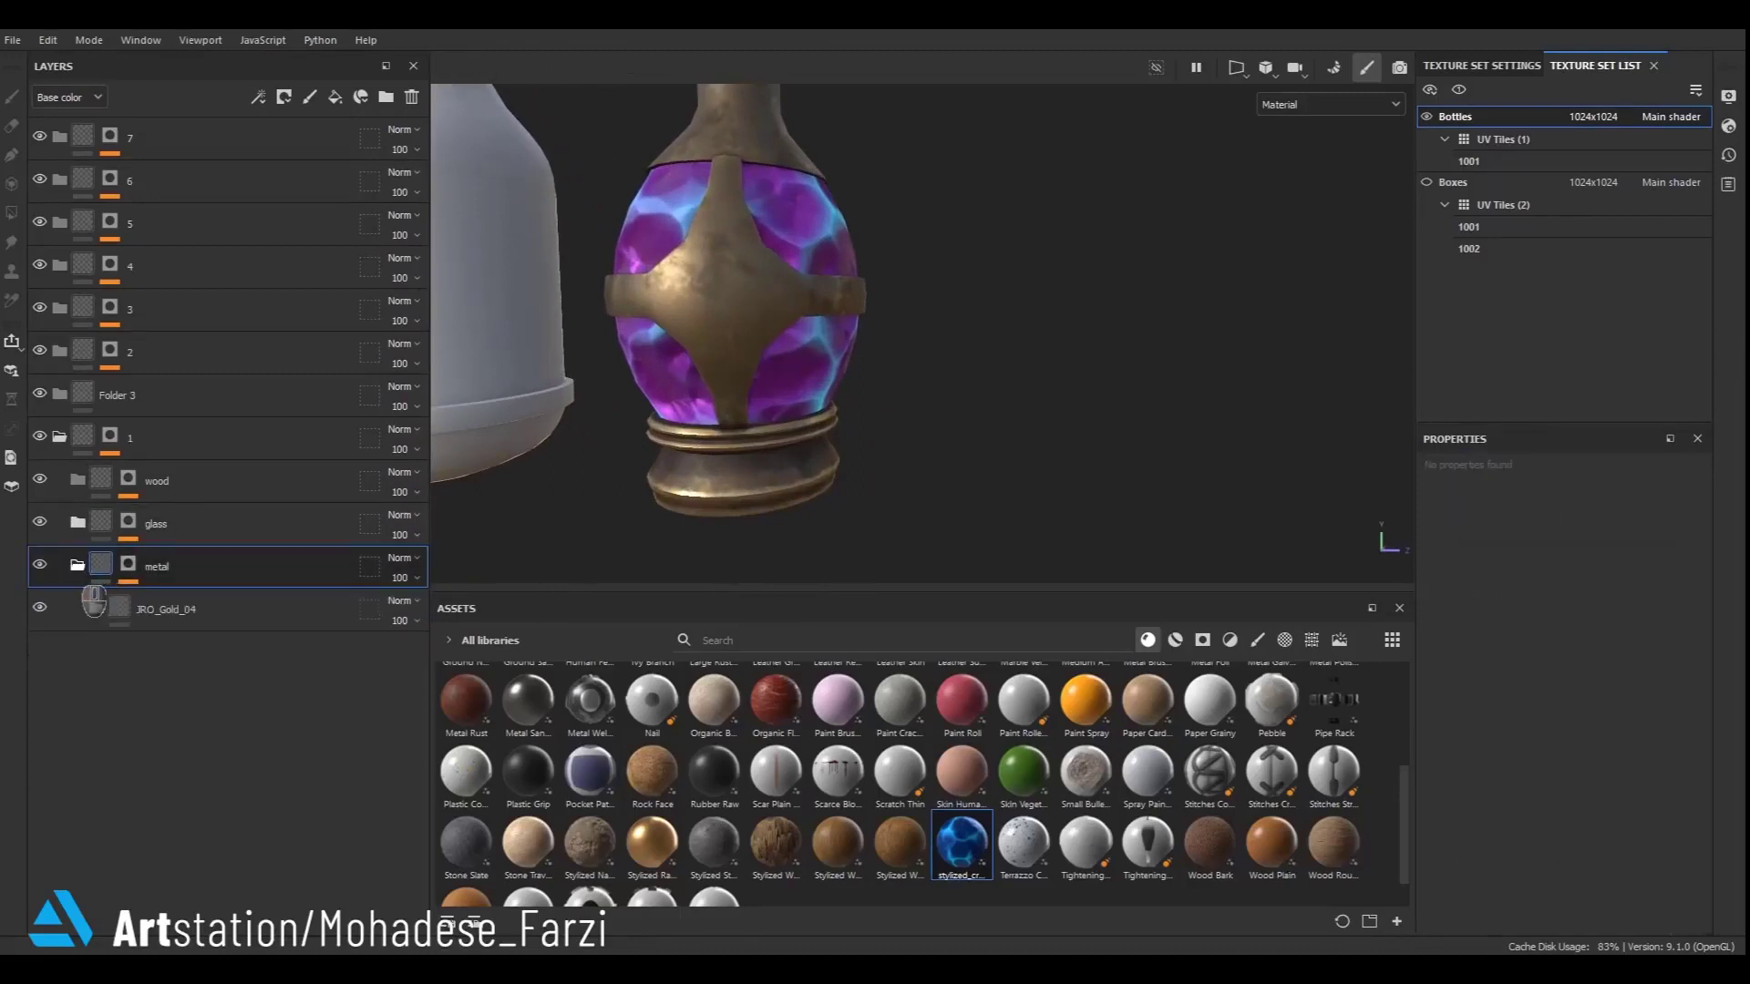
{"action": "left_click", "coordinate": [134, 619]}
{"action": "left_click", "coordinate": [387, 97]}
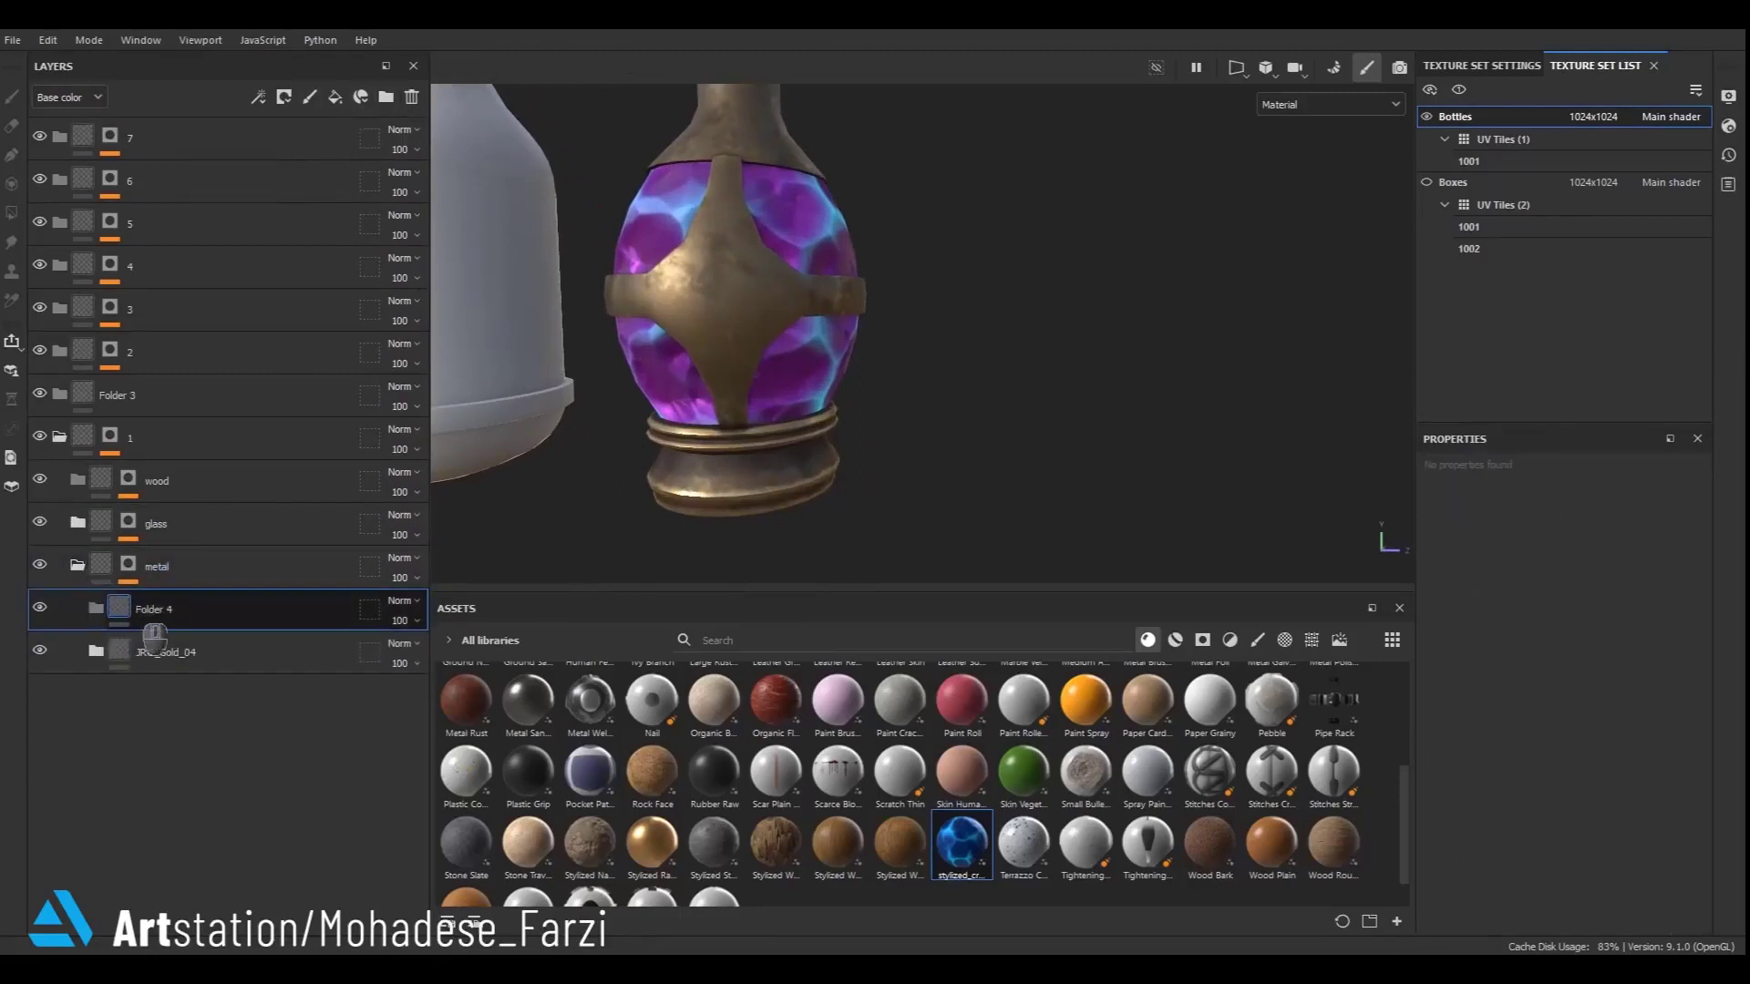
{"action": "double_click", "coordinate": [356, 609]}
{"action": "type", "text": "detail"}
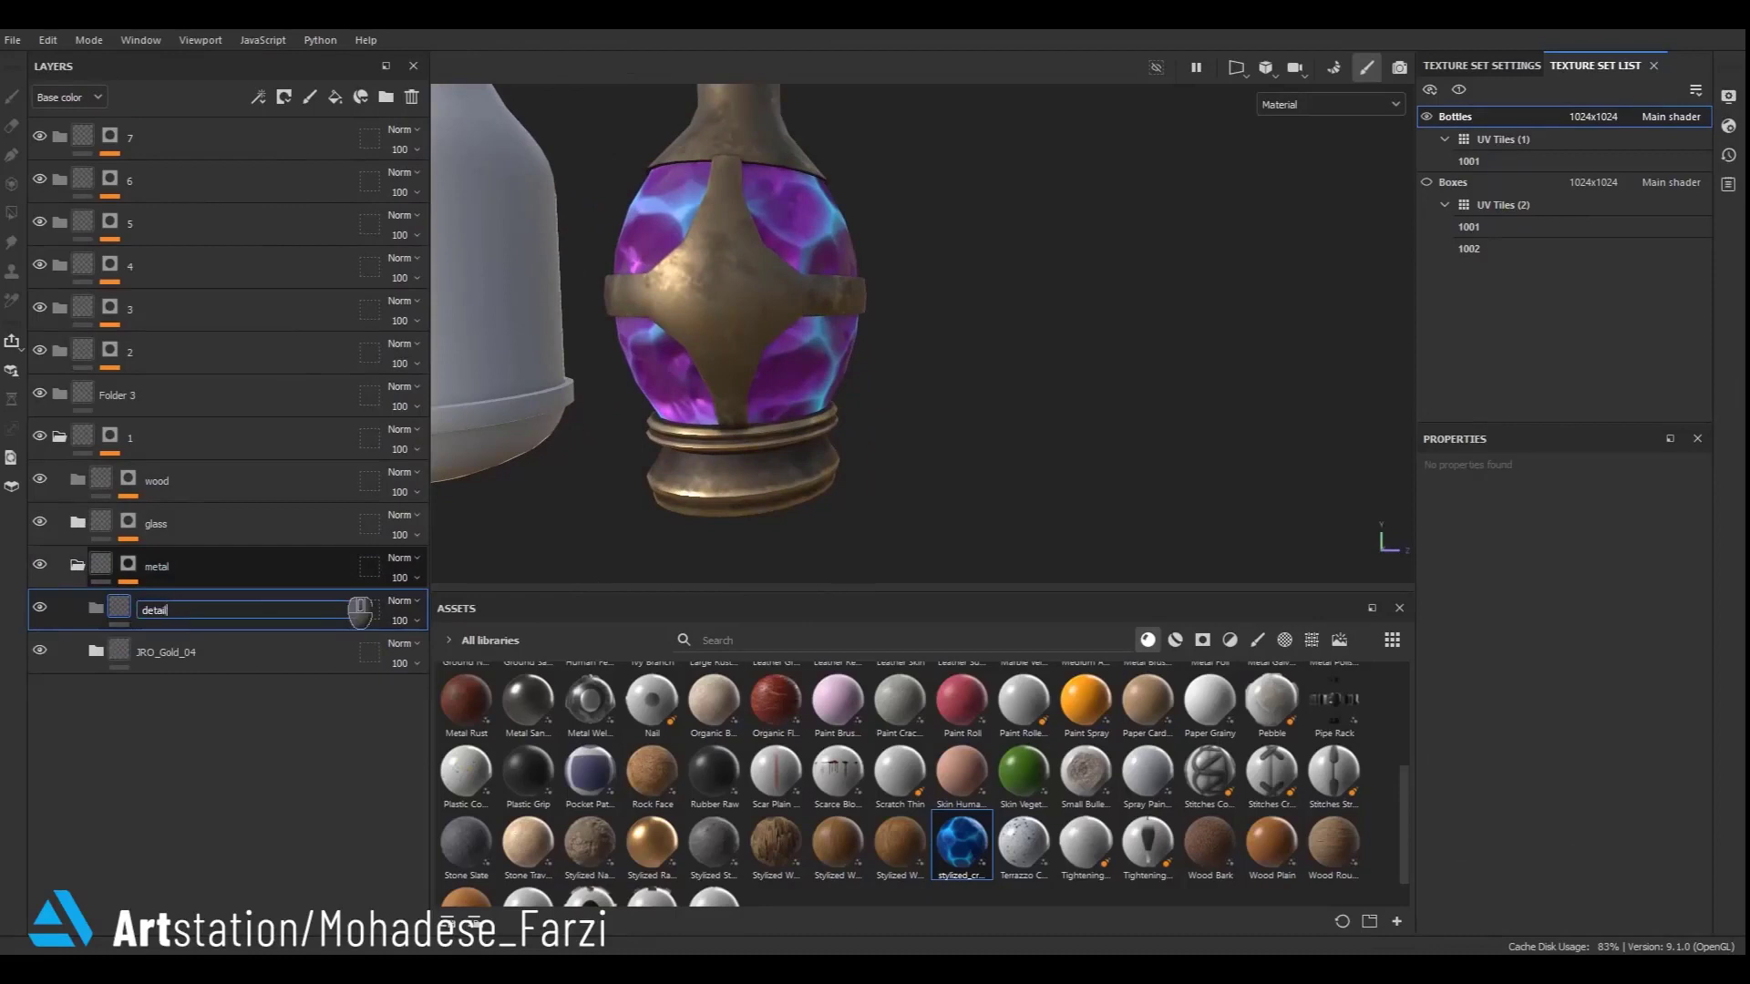
{"action": "key", "text": "Return"}
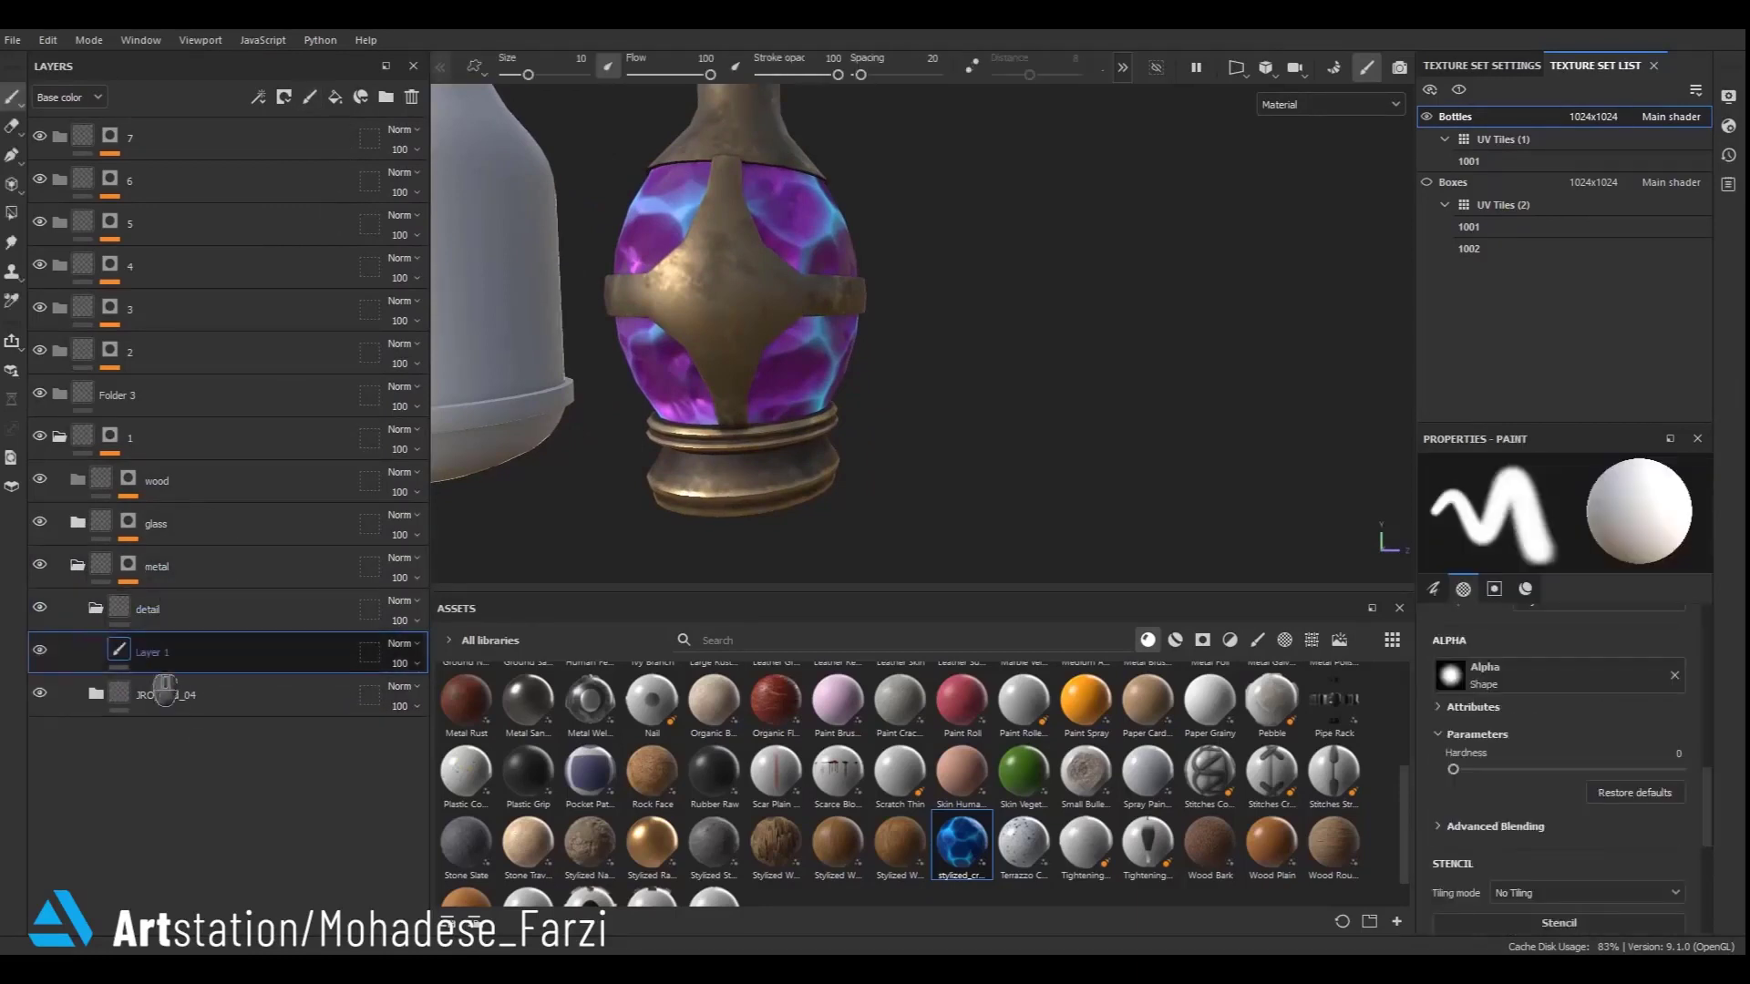
- Switch to the Paint Along Path tool on the detail paint layer with brush size 0.3 and hardness 0.66
{"action": "left_click", "coordinate": [12, 155]}
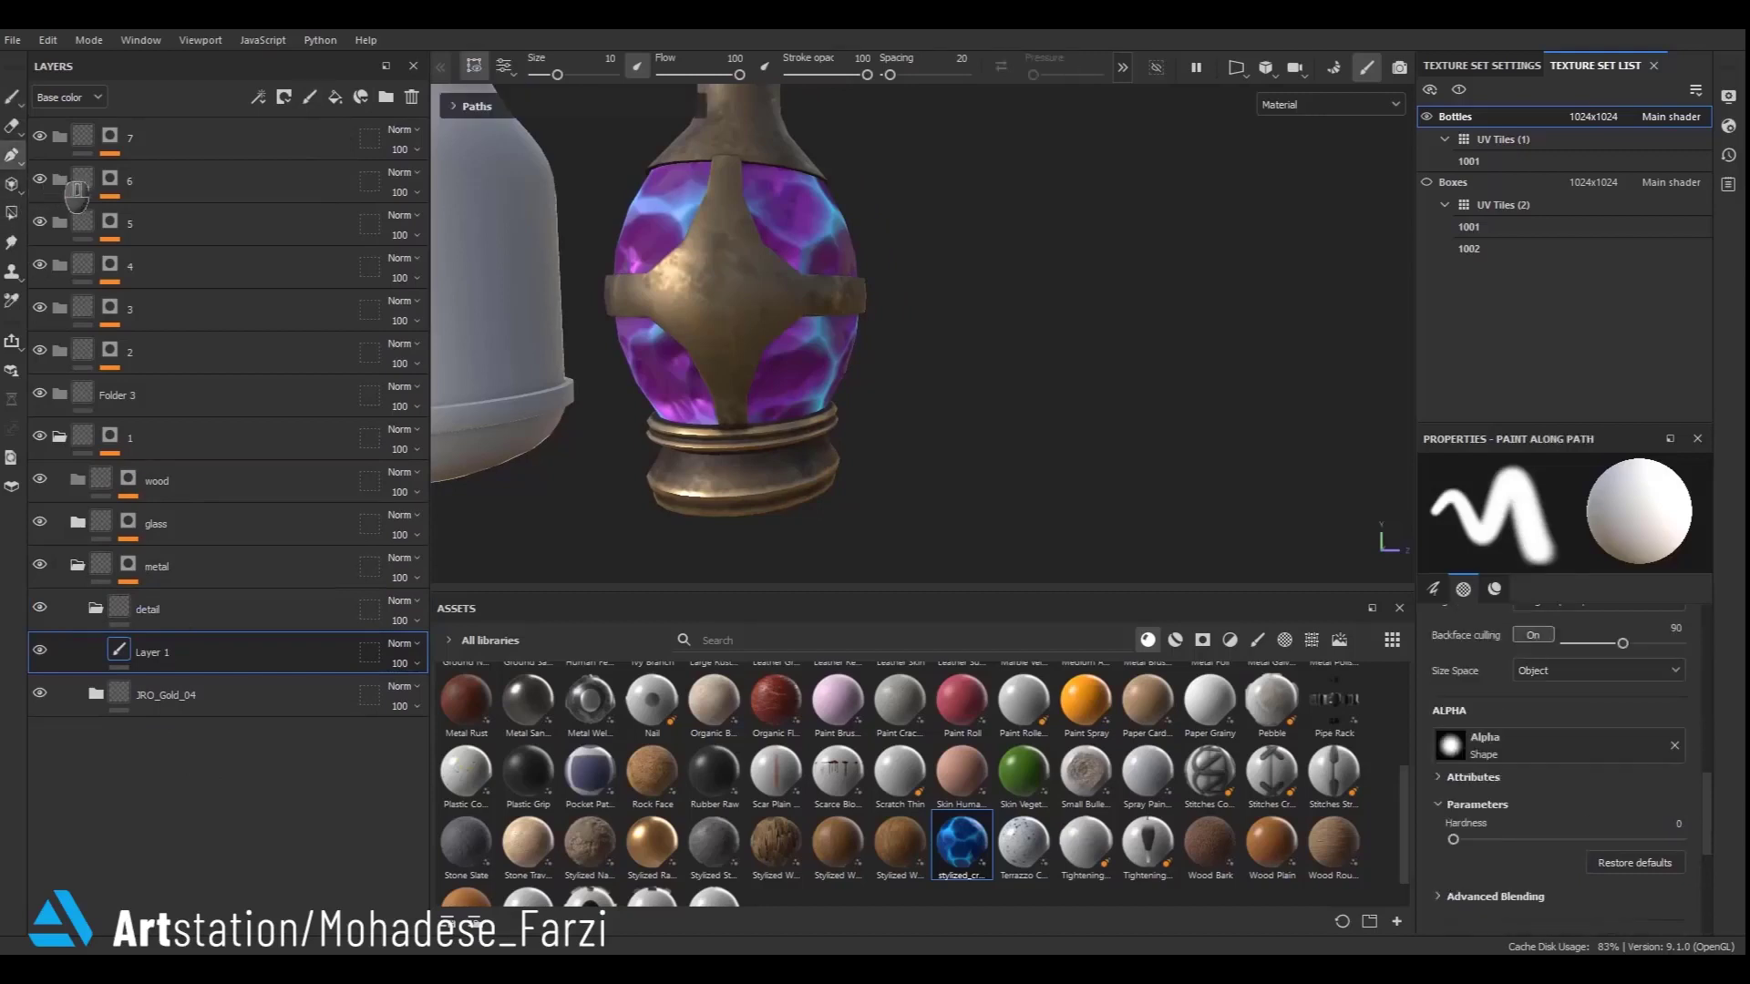
{"action": "left_click_drag", "start_coordinate": [785, 285], "coordinate": [745, 270], "text": "alt"}
{"action": "middle_click_drag", "start_coordinate": [746, 270], "coordinate": [780, 413], "text": "alt"}
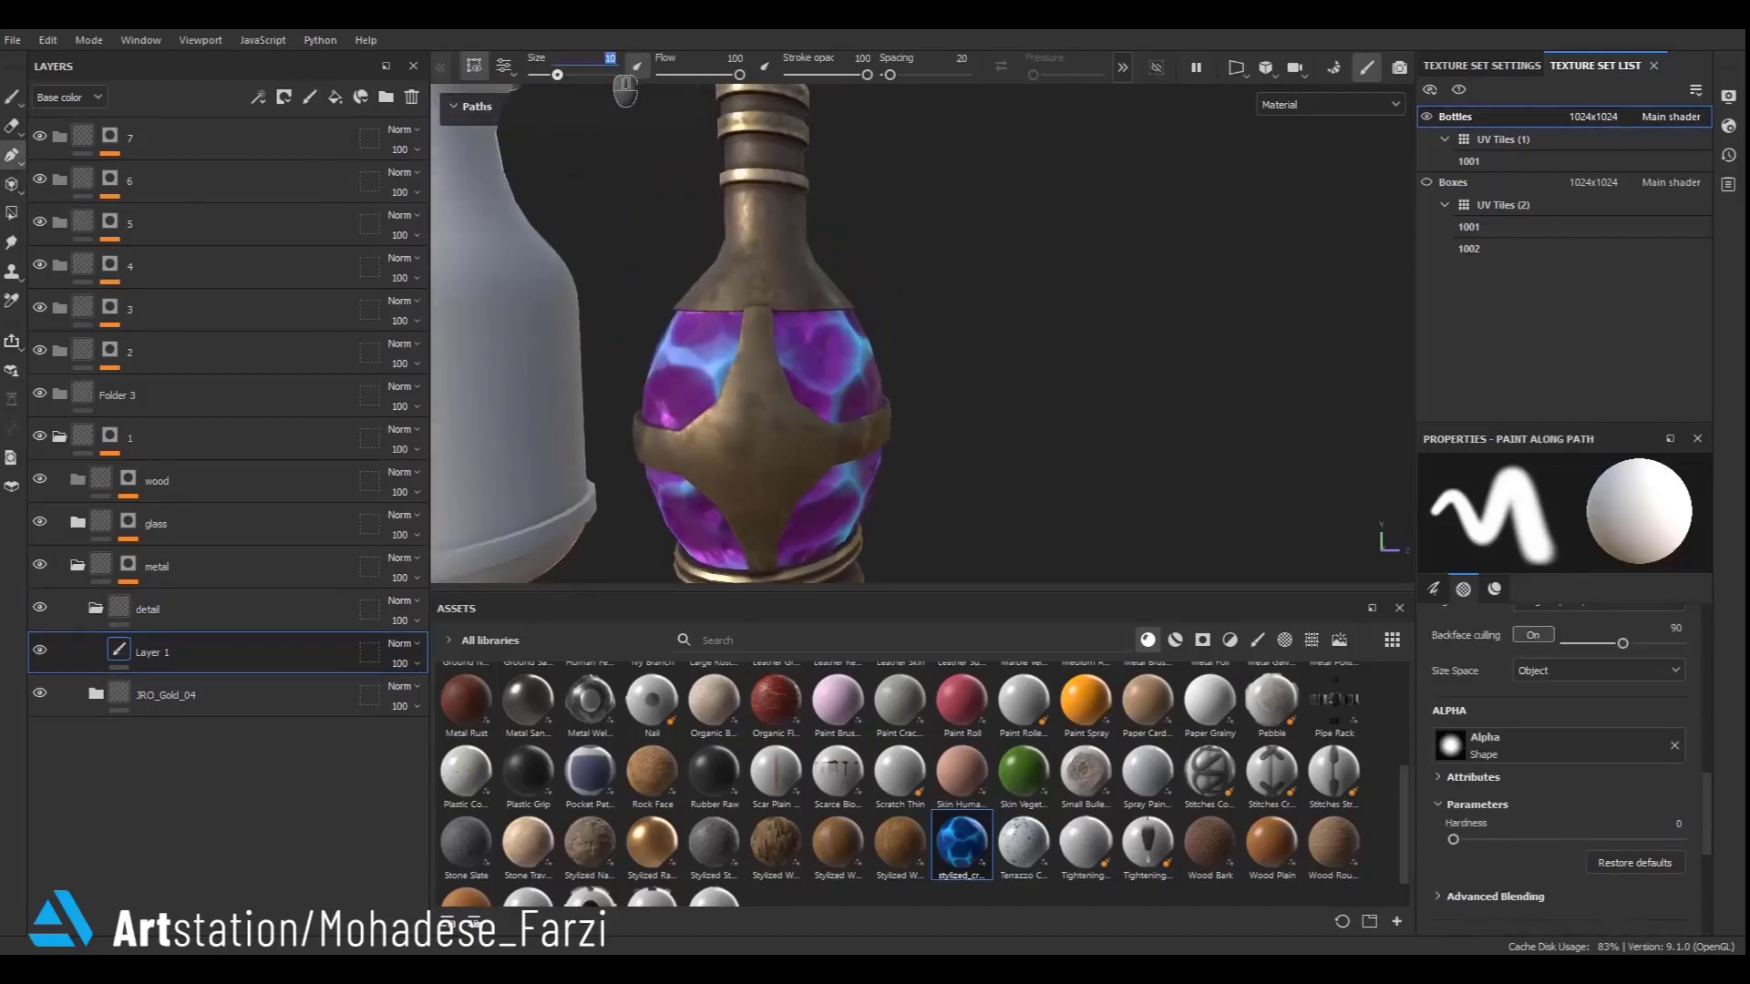
{"action": "key", "text": "Return"}
{"action": "scroll", "coordinate": [756, 328], "scroll_direction": "up", "scroll_amount": 5}
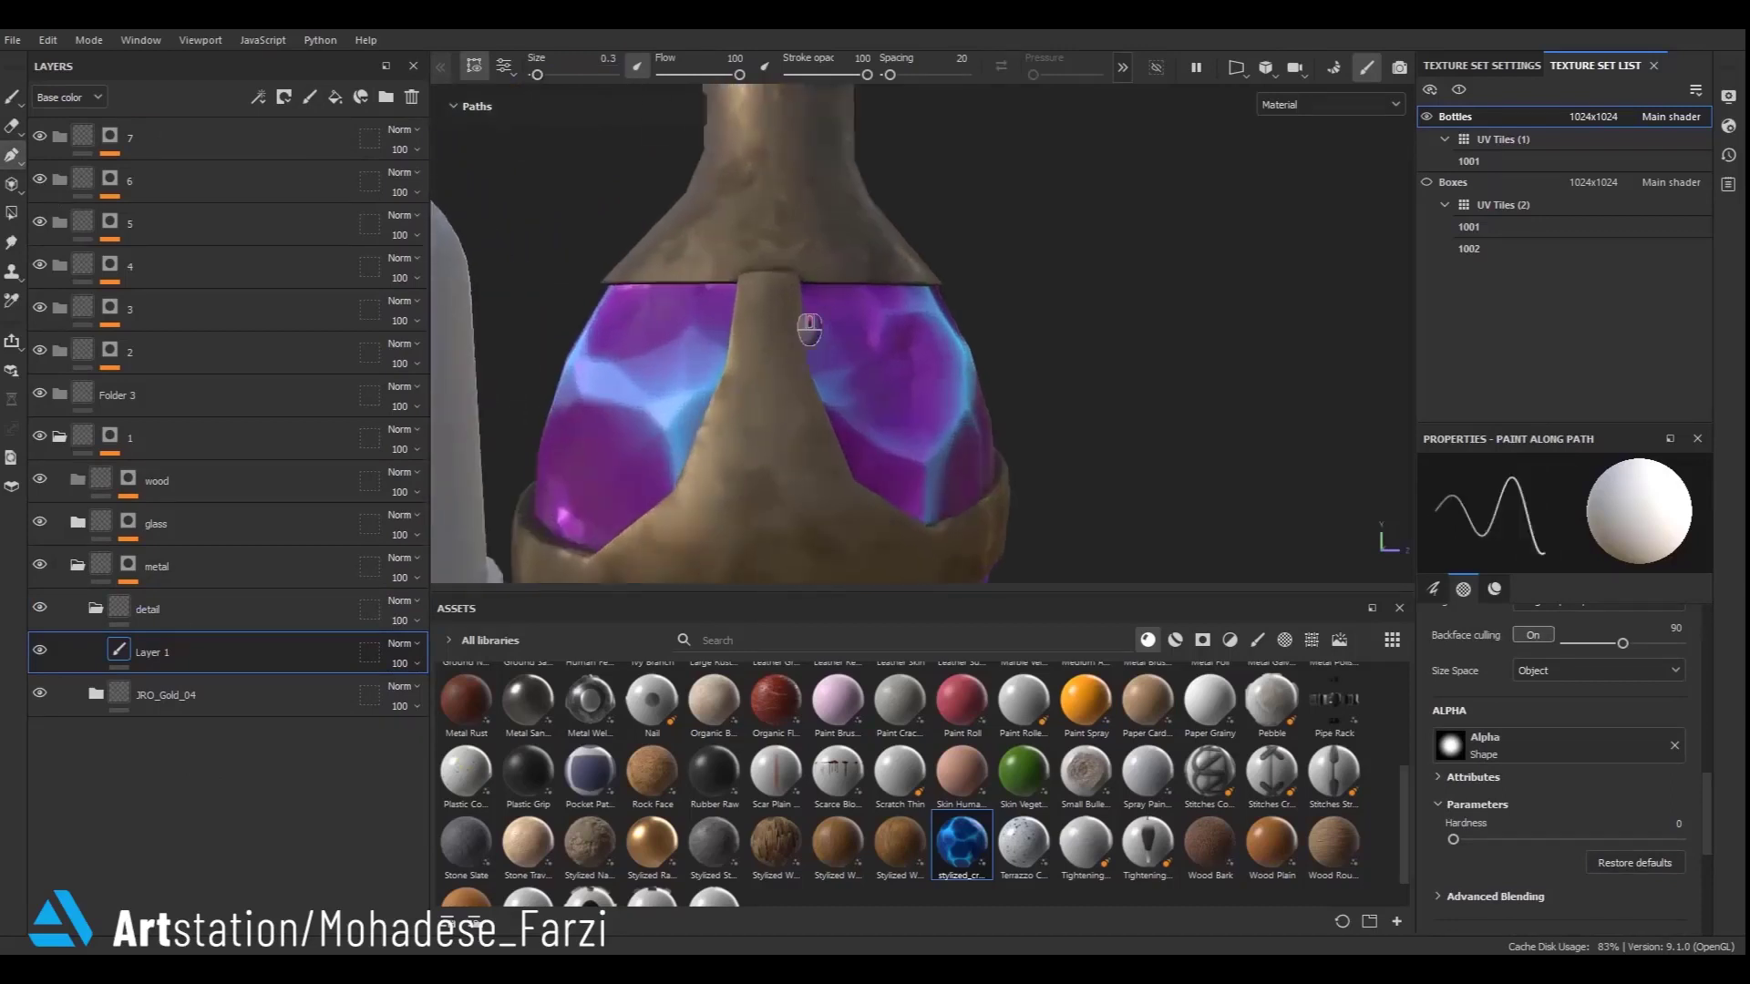
{"action": "left_click_drag", "start_coordinate": [1453, 839], "coordinate": [1601, 839]}
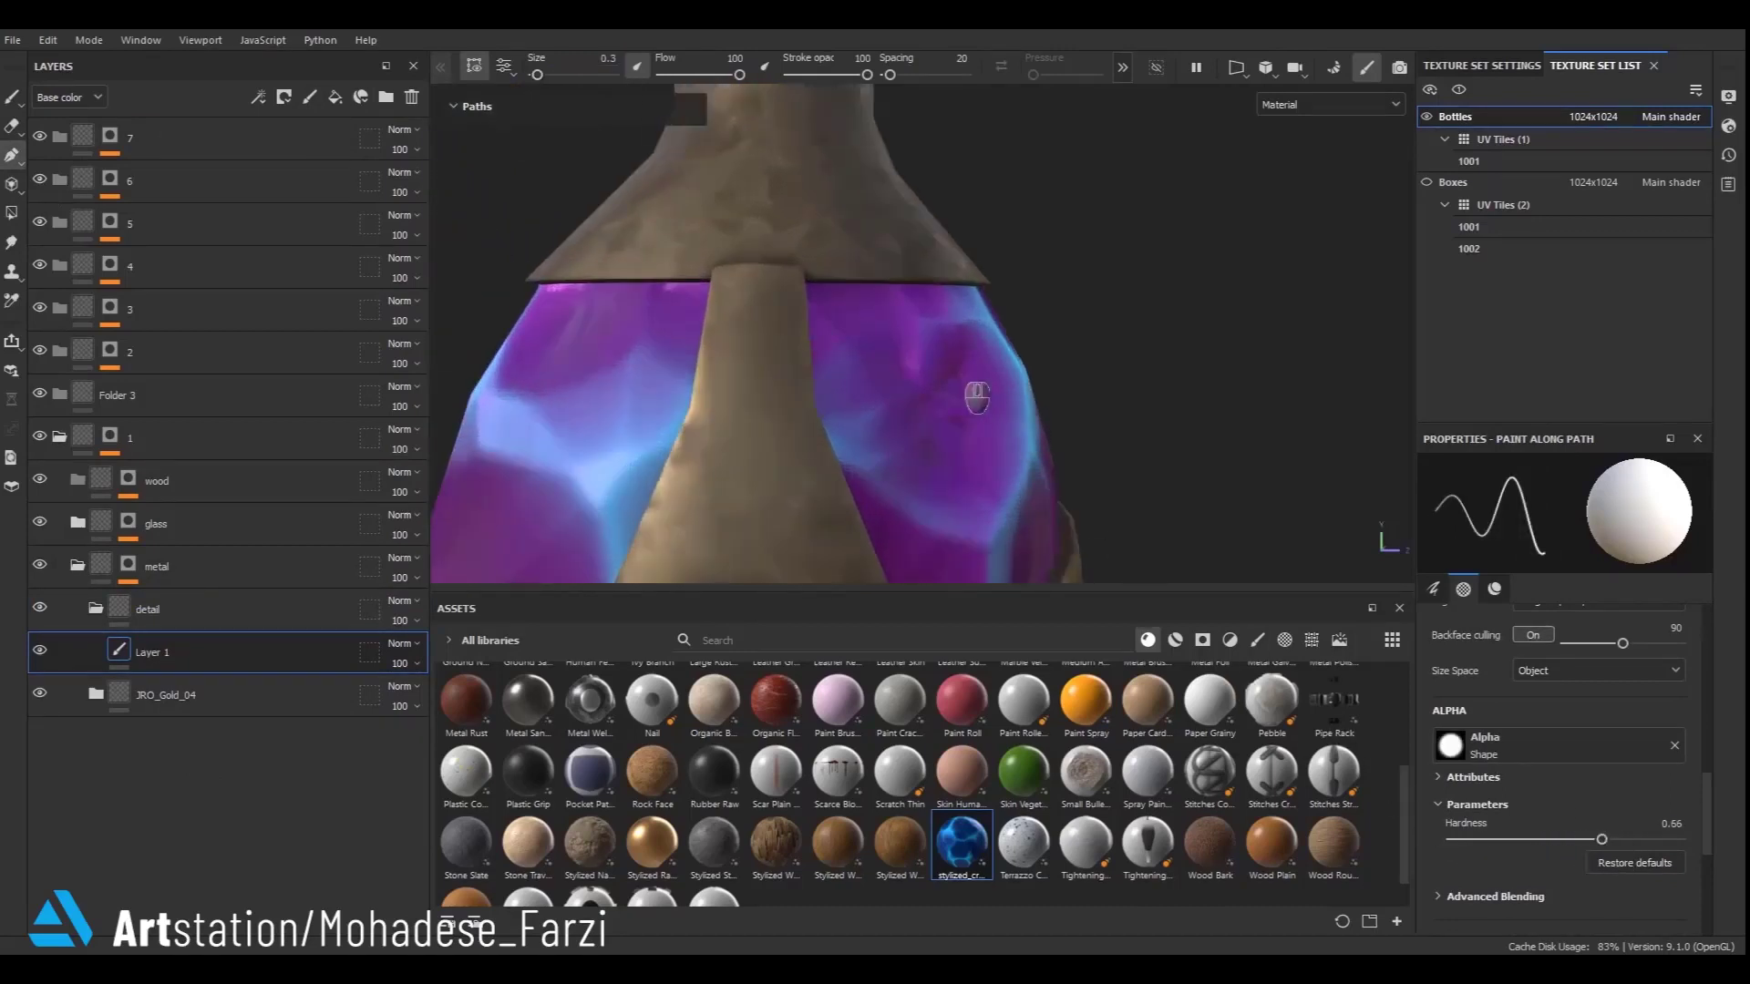
- Place path points tracing the edges of the gold strap down the bottle's front and around its band
{"action": "left_click", "coordinate": [789, 283]}
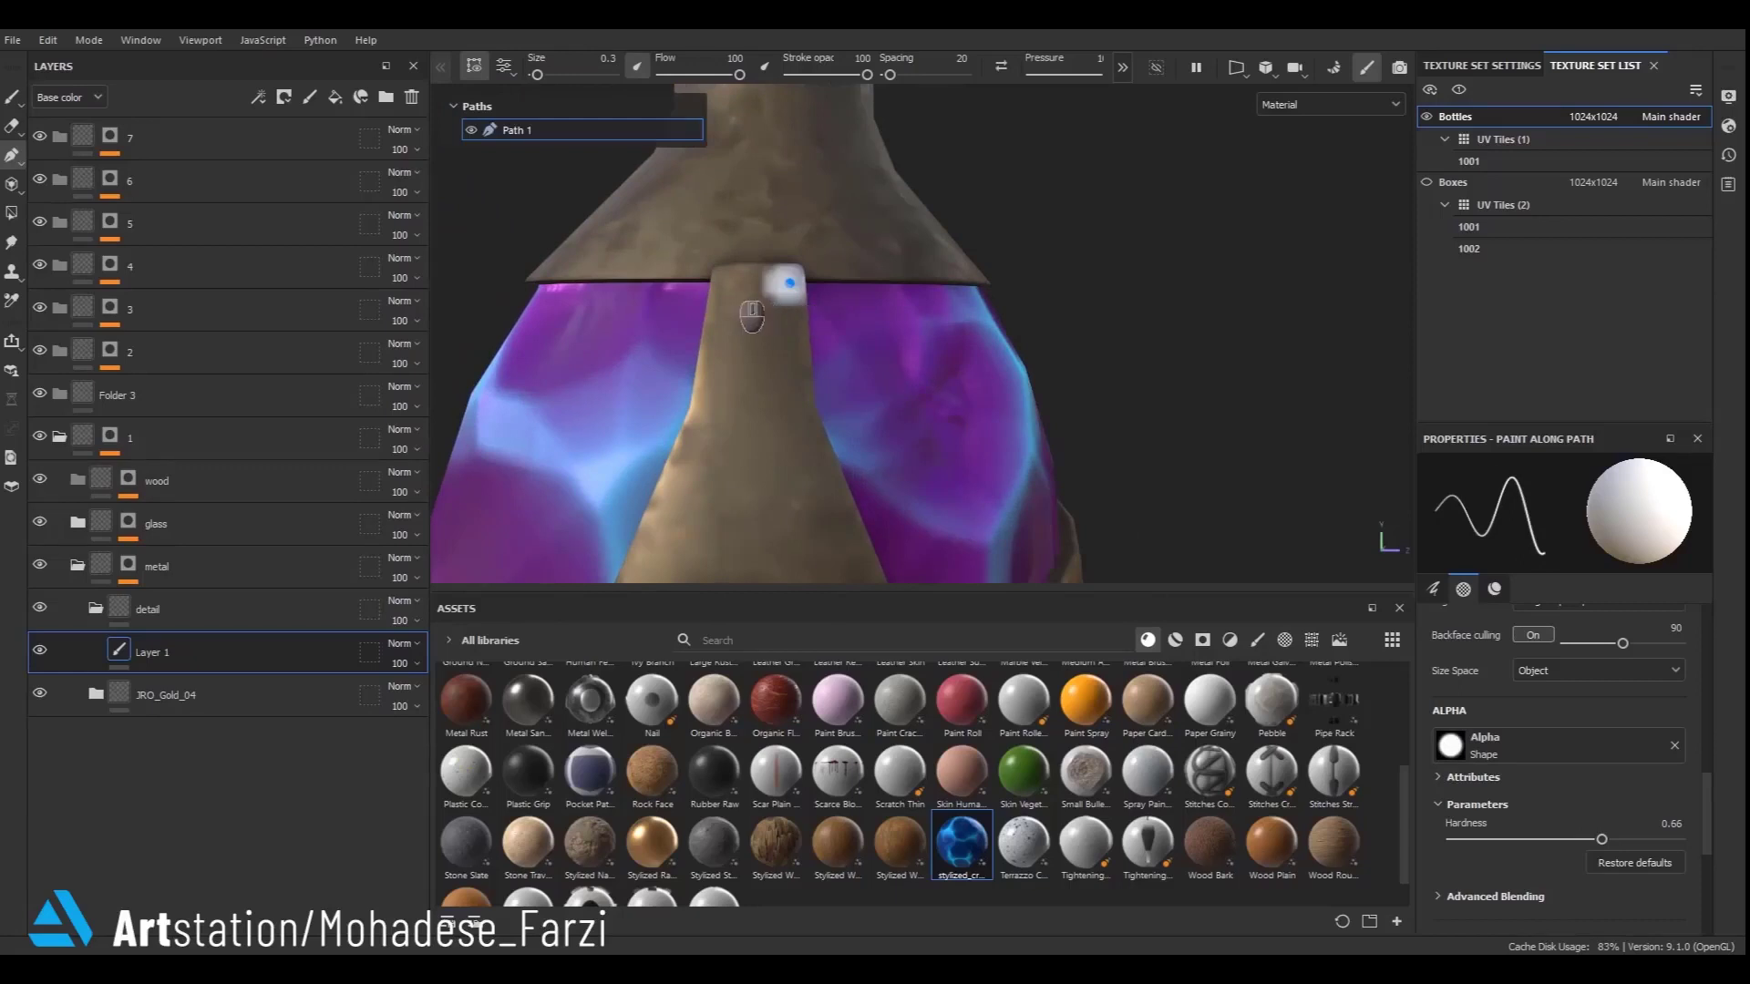
{"action": "left_click", "coordinate": [725, 281]}
{"action": "scroll", "coordinate": [740, 266], "scroll_direction": "down", "scroll_amount": 4}
{"action": "middle_click_drag", "start_coordinate": [711, 355], "coordinate": [726, 308], "text": "alt"}
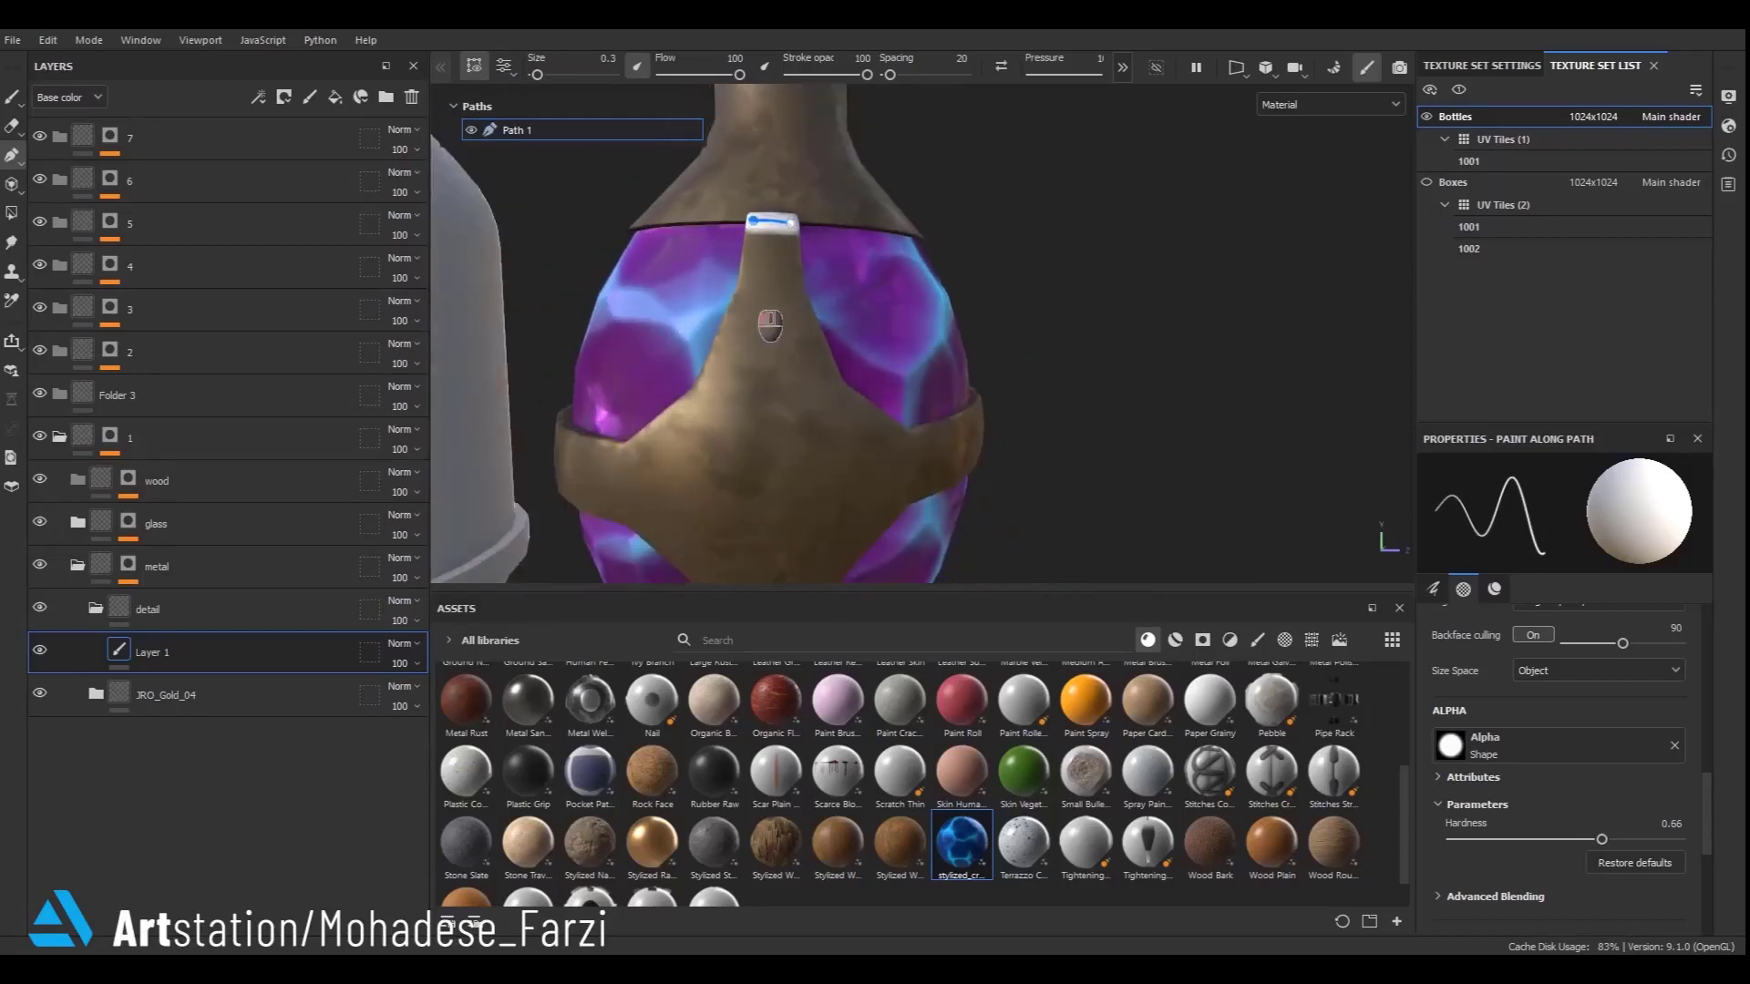
{"action": "left_click", "coordinate": [706, 378]}
{"action": "mouse_move", "coordinate": [642, 486]}
{"action": "left_mouse_down", "text": "alt"}
{"action": "mouse_move", "coordinate": [852, 586]}
{"action": "mouse_move", "coordinate": [774, 500]}
{"action": "mouse_move", "coordinate": [707, 495]}
{"action": "mouse_move", "coordinate": [1176, 438]}
{"action": "left_mouse_up", "text": "alt"}
{"action": "left_click", "coordinate": [673, 446]}
{"action": "scroll", "coordinate": [675, 447], "scroll_direction": "down", "scroll_amount": 2}
{"action": "left_click", "coordinate": [545, 491]}
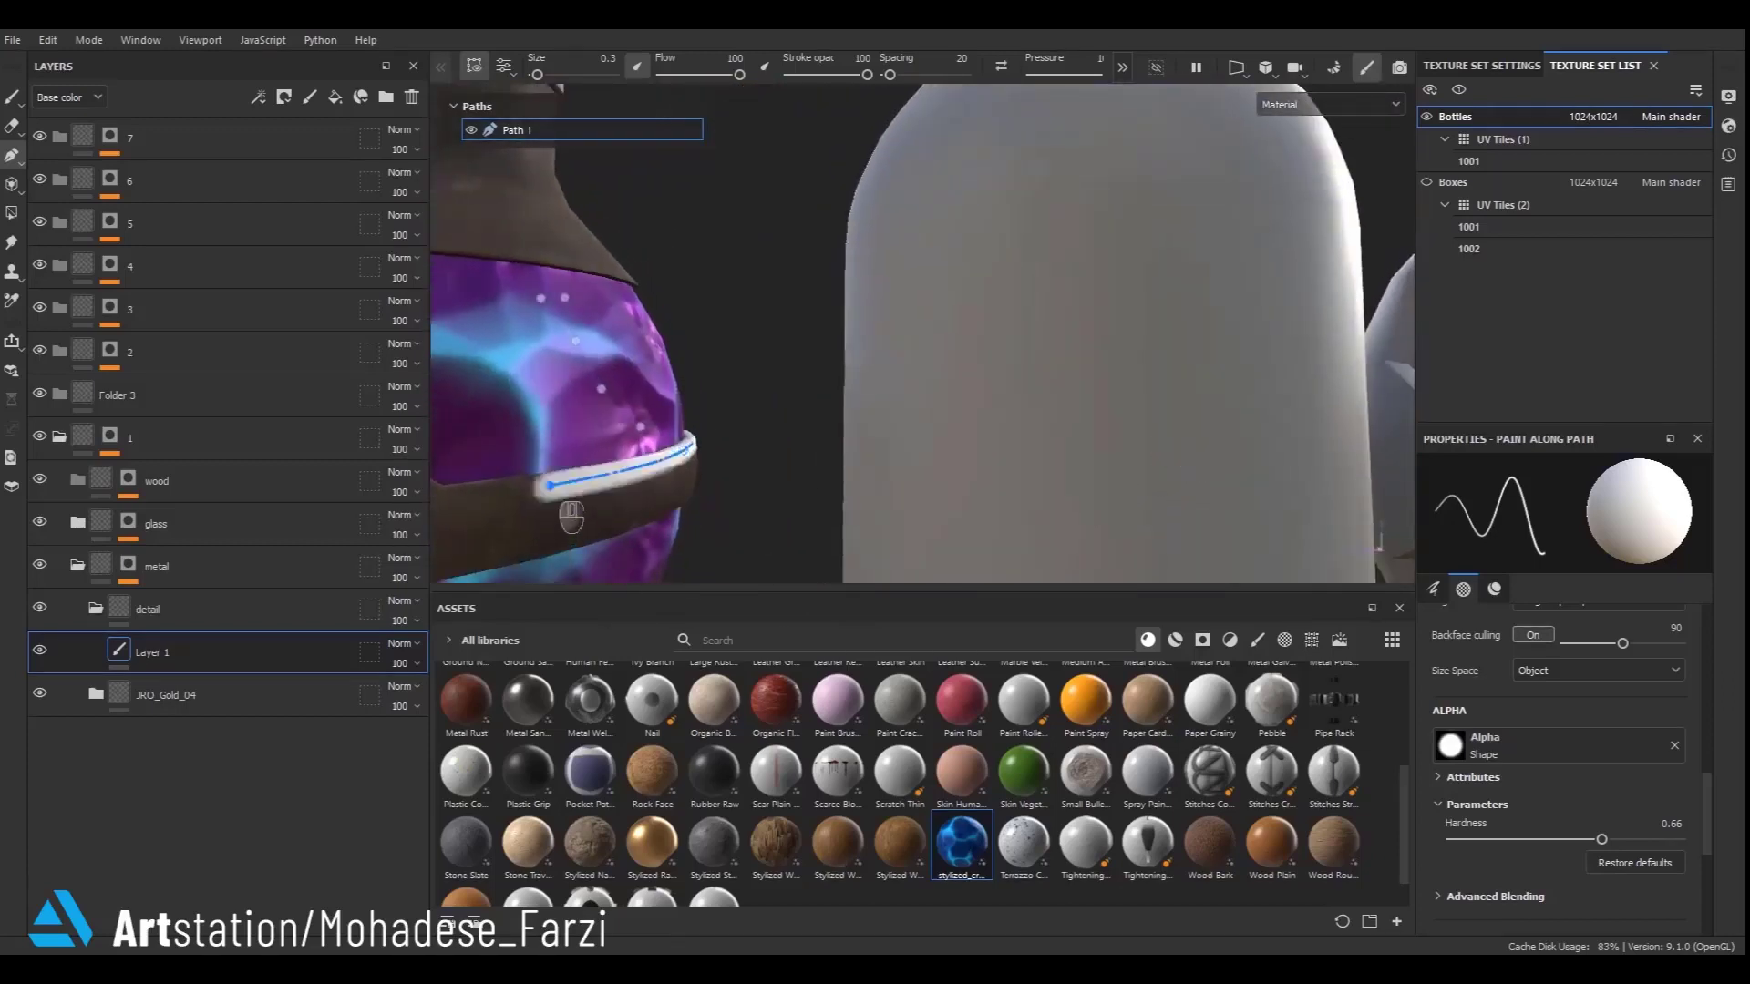
{"action": "left_click_drag", "start_coordinate": [489, 536], "coordinate": [877, 479], "text": "alt"}
{"action": "left_click", "coordinate": [847, 438]}
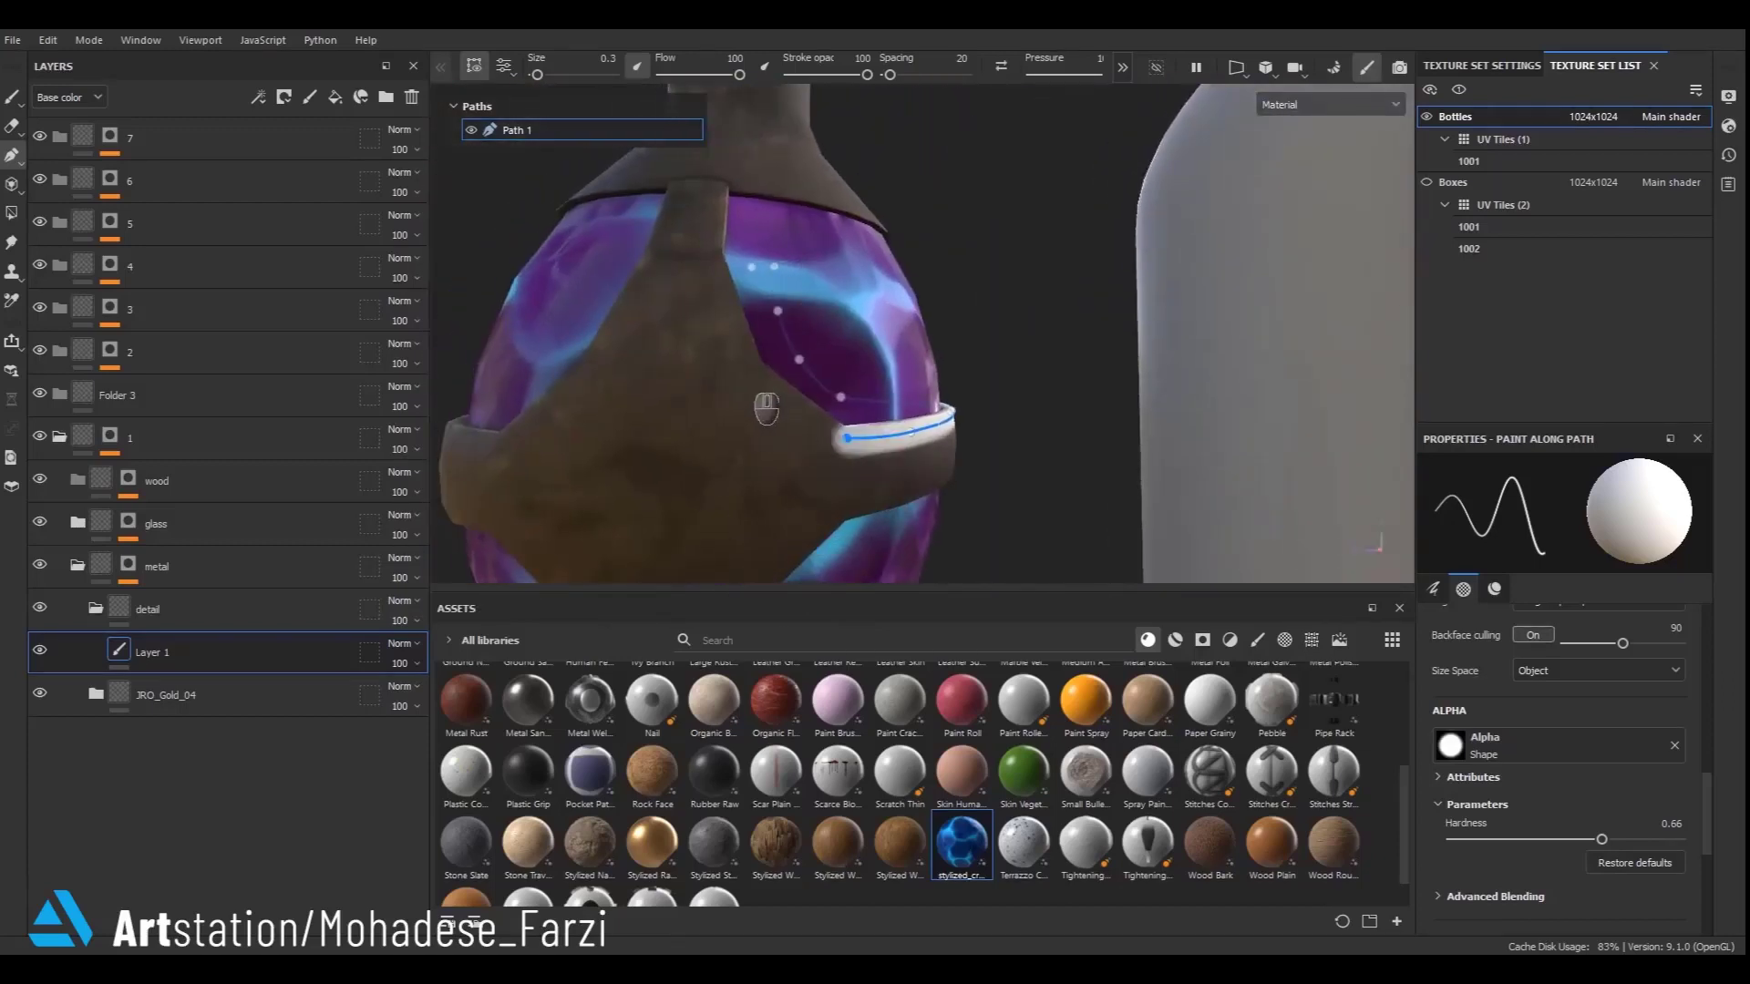
{"action": "left_click", "coordinate": [752, 373]}
{"action": "left_click", "coordinate": [714, 251]}
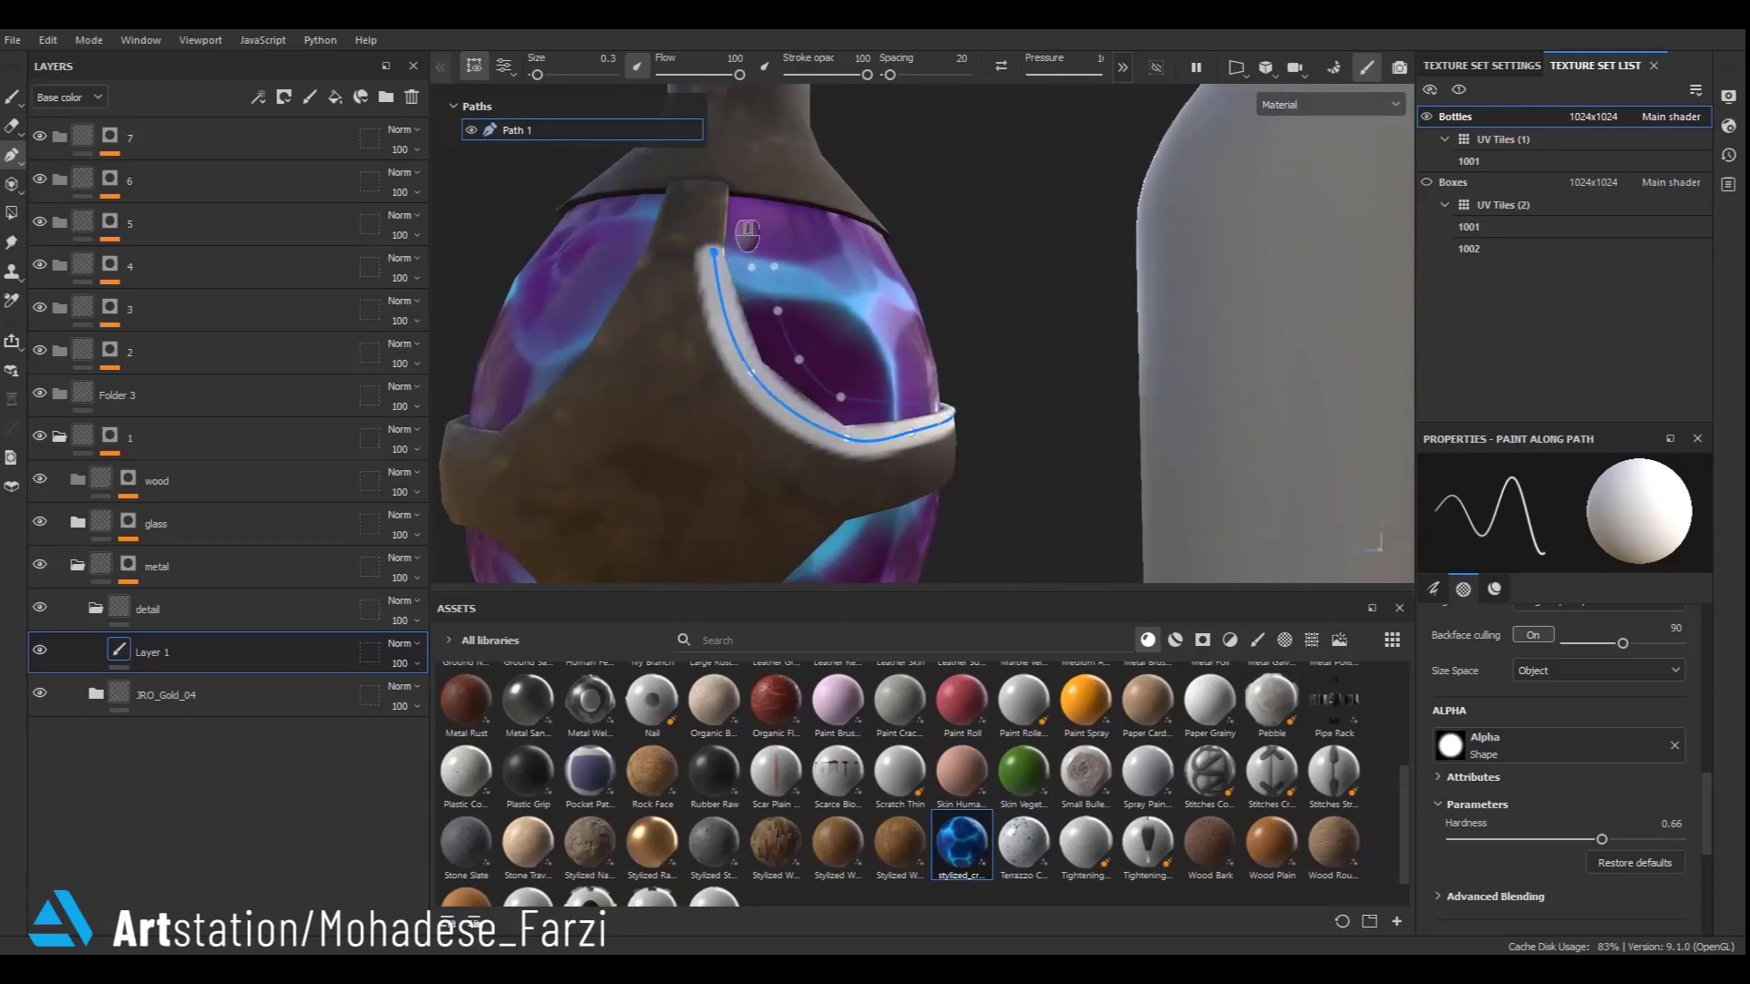
{"action": "left_click", "coordinate": [719, 188]}
{"action": "left_click", "coordinate": [675, 184]}
{"action": "left_click", "coordinate": [655, 264]}
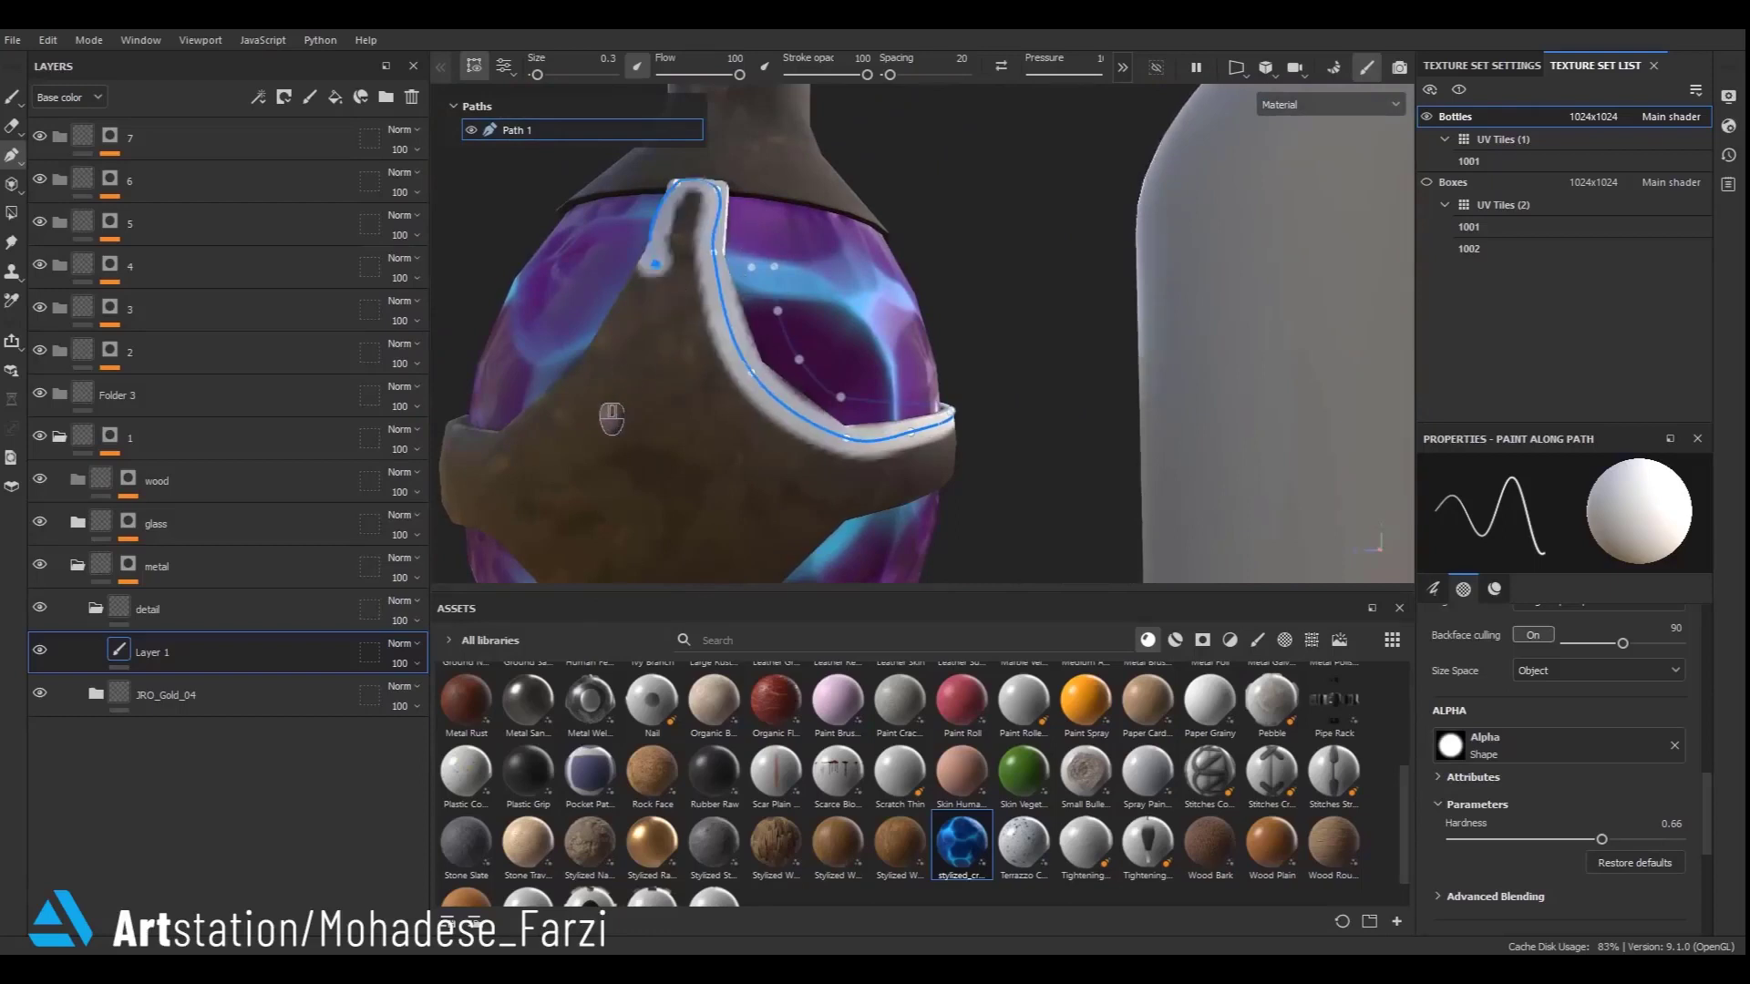
{"action": "left_click_drag", "start_coordinate": [604, 403], "coordinate": [833, 500], "text": "alt"}
{"action": "left_click", "coordinate": [821, 450]}
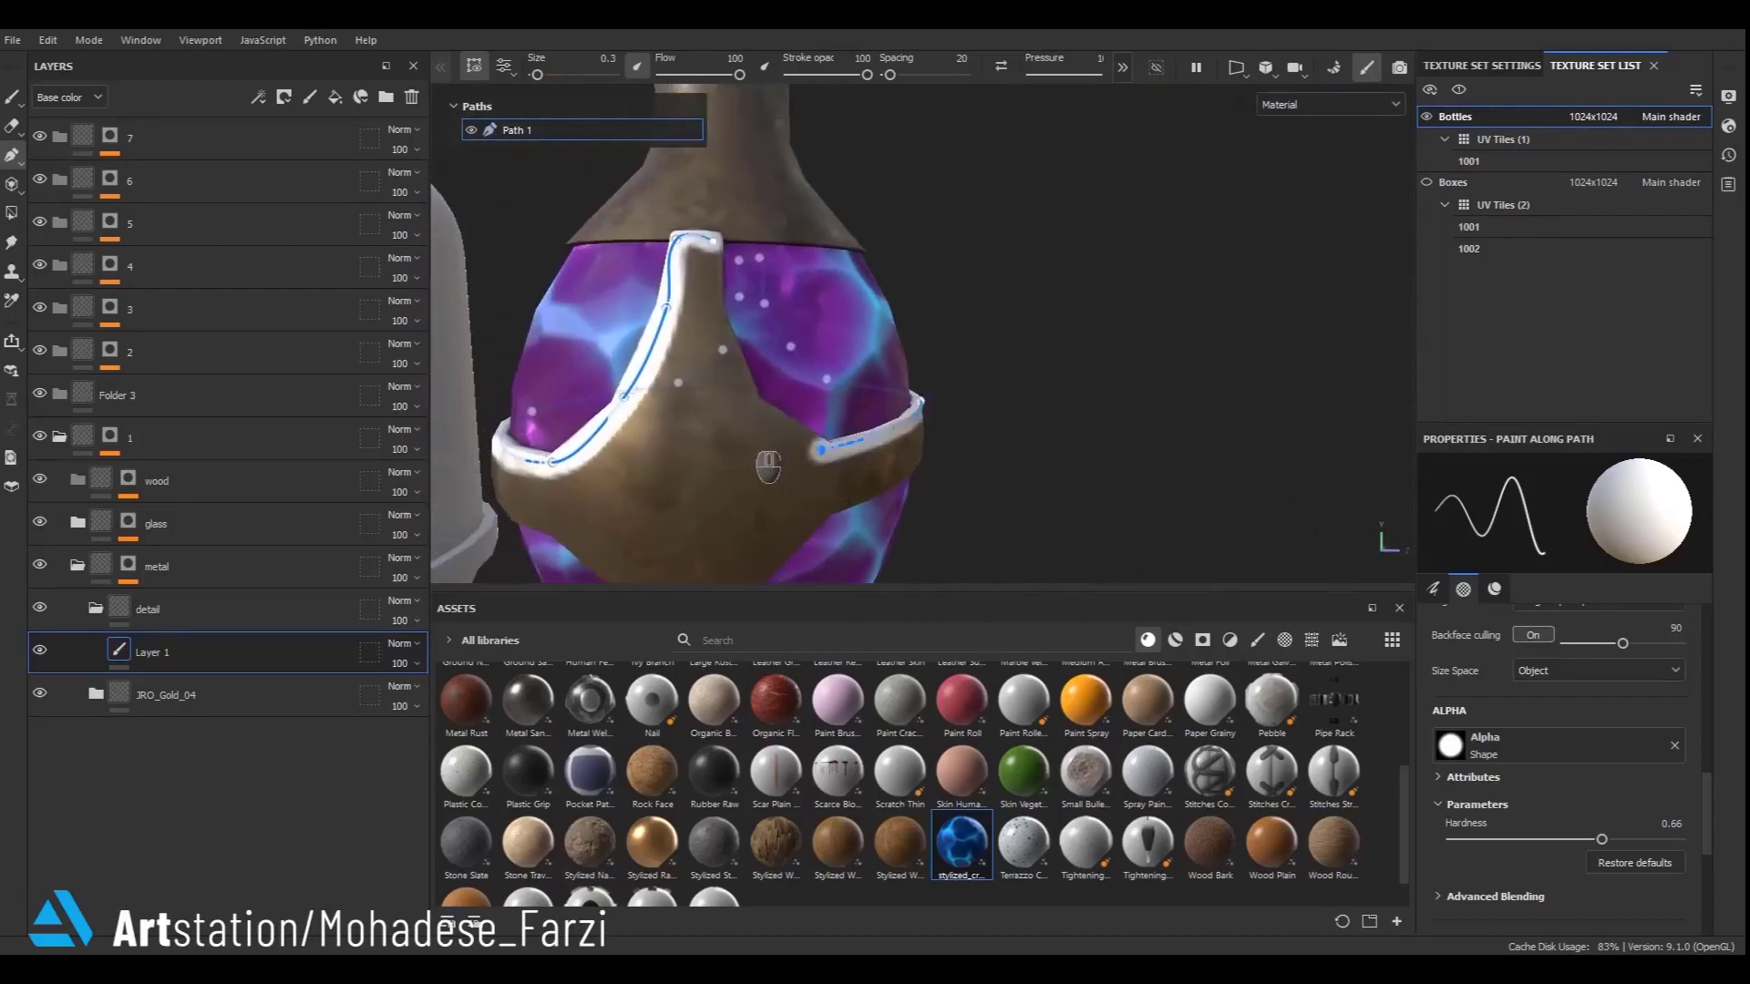
{"action": "left_click", "coordinate": [710, 310]}
- Edit the path's two top points where the strap meets the bottle's neck
{"action": "left_click", "coordinate": [1122, 67]}
{"action": "left_click", "coordinate": [1122, 67]}
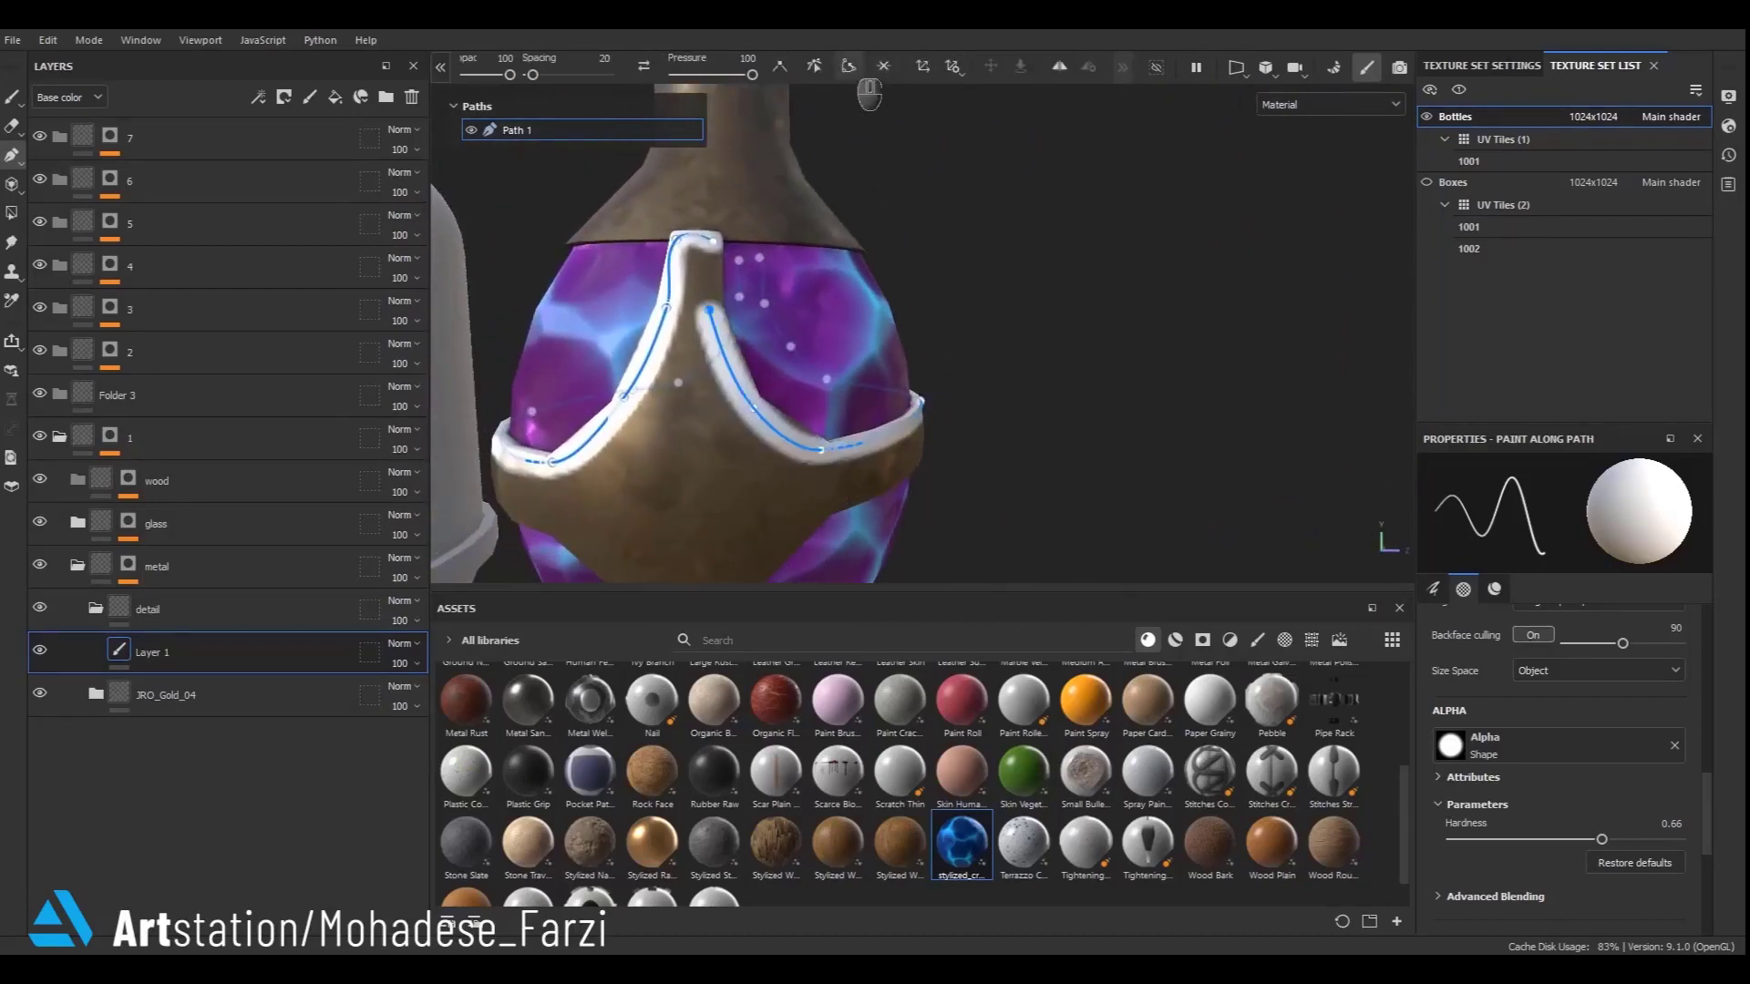
{"action": "left_click", "coordinate": [848, 66]}
{"action": "scroll", "coordinate": [711, 278], "scroll_direction": "up", "scroll_amount": 3}
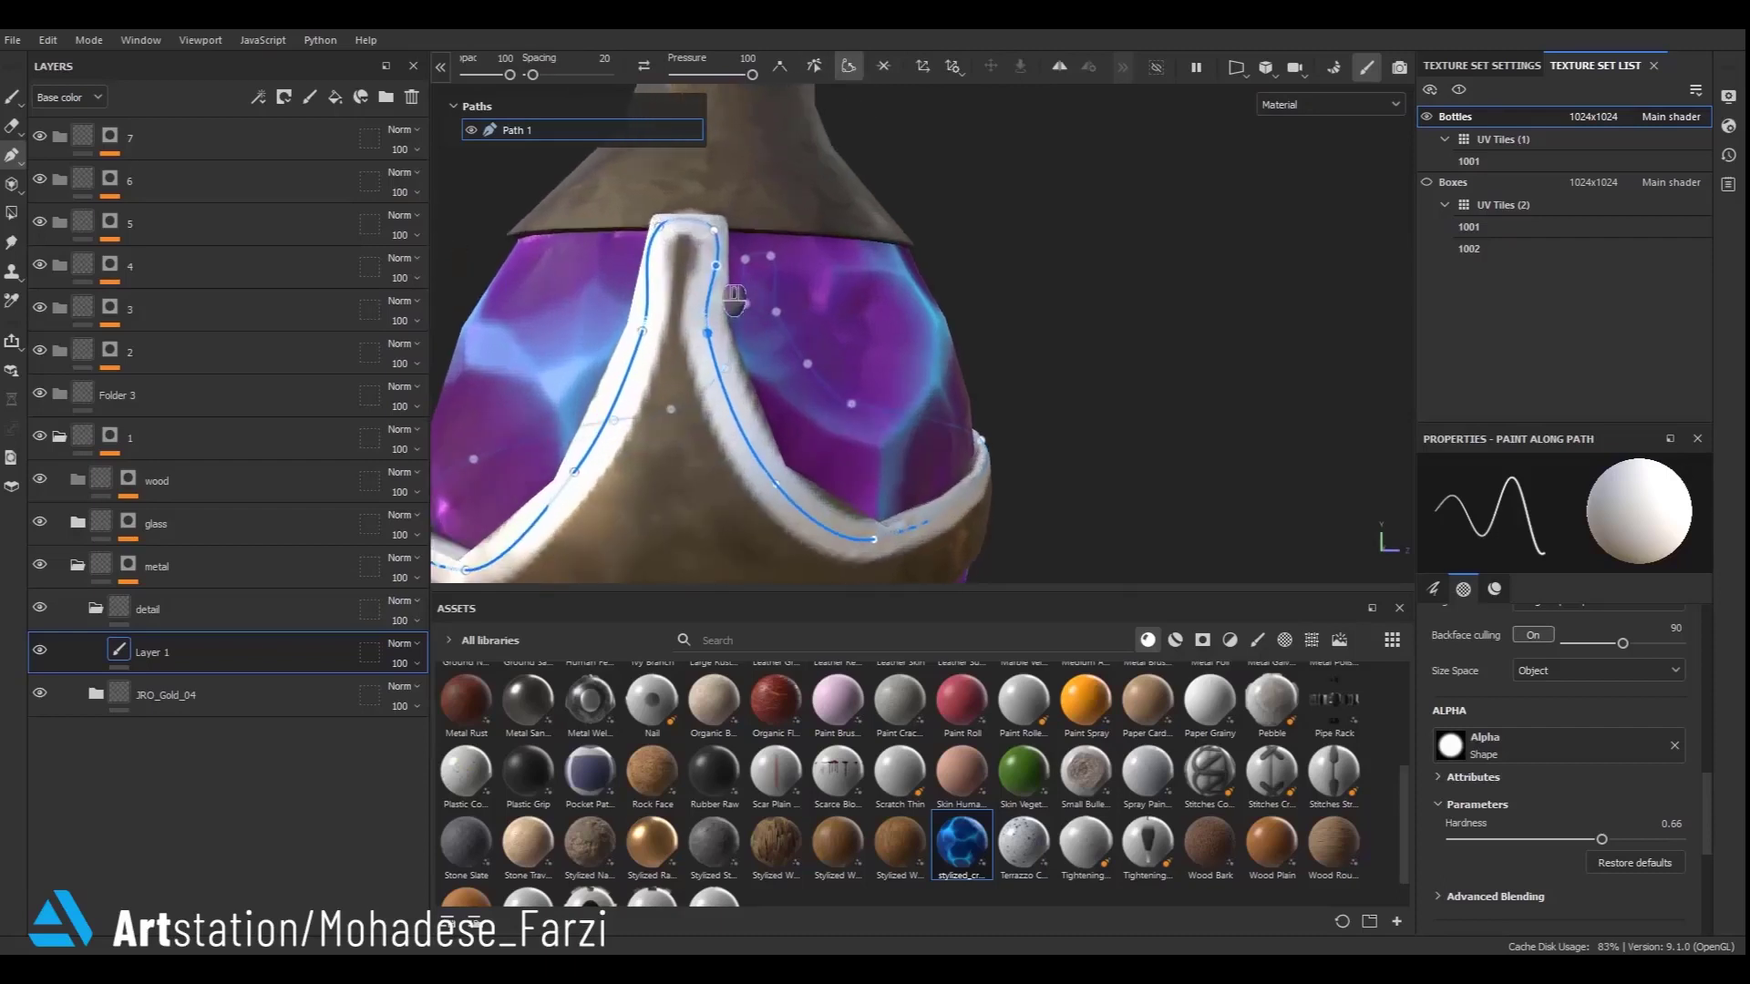
{"action": "double_click", "coordinate": [714, 230]}
{"action": "double_click", "coordinate": [659, 227]}
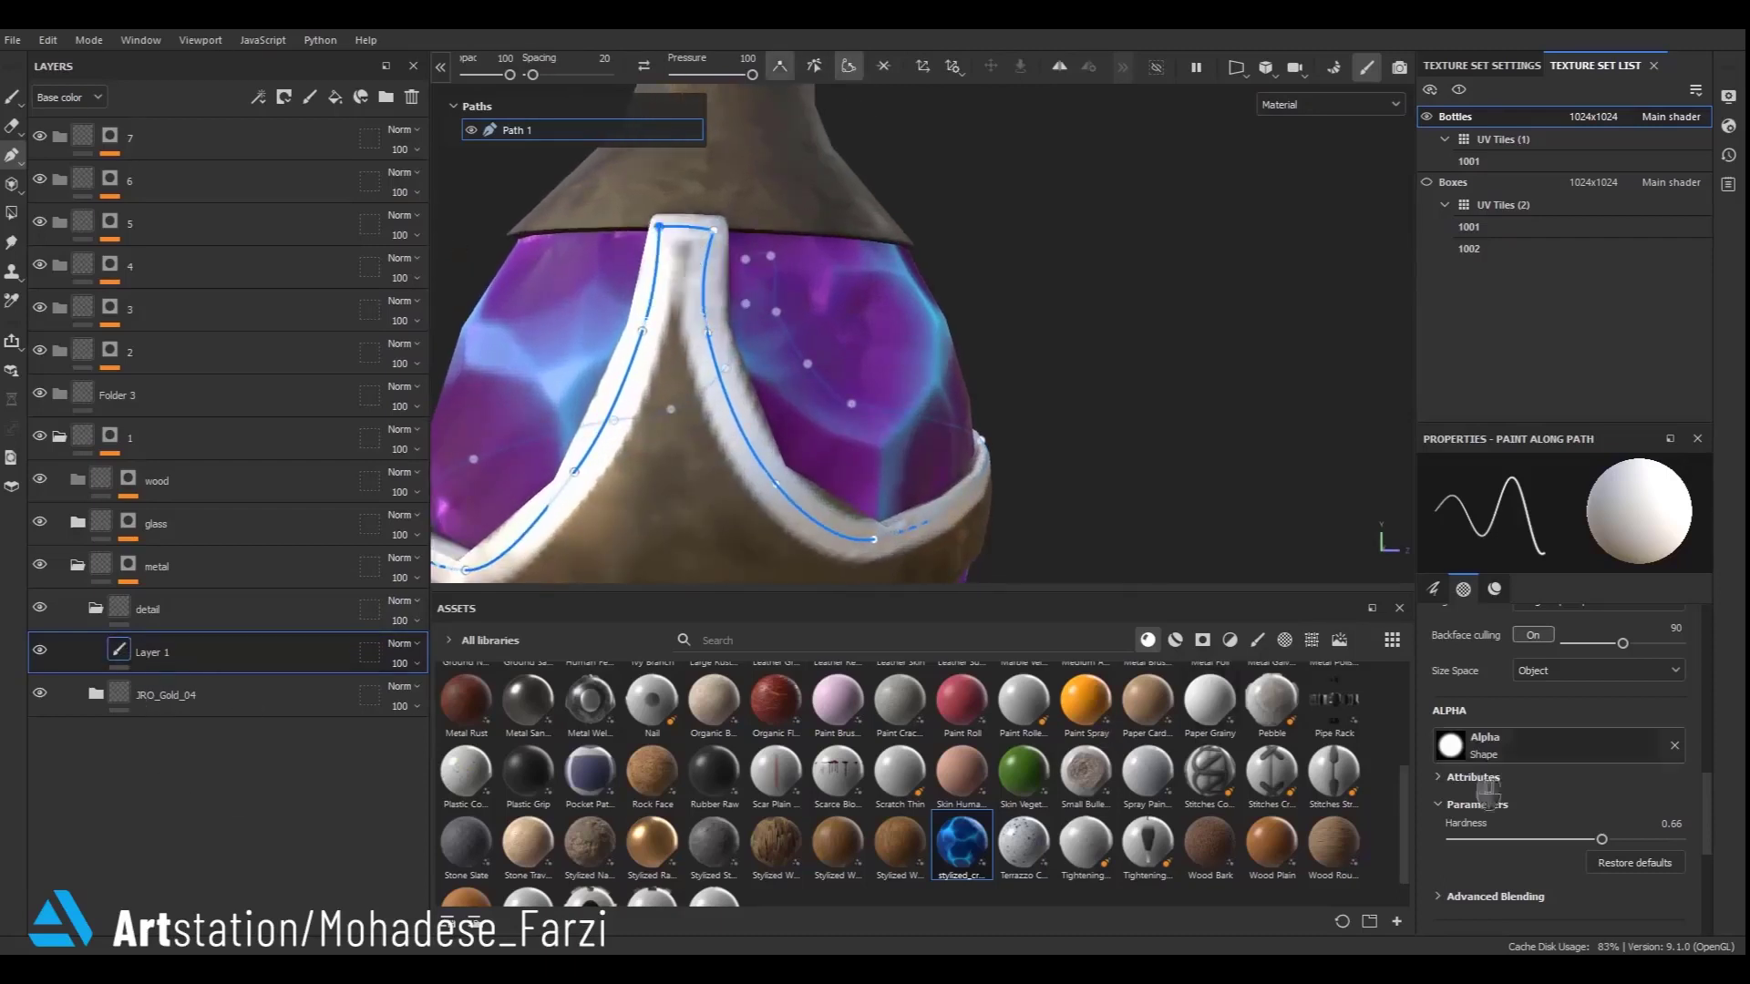
- Set the path stroke's height to about 0.31
{"action": "scroll", "coordinate": [1482, 793], "scroll_direction": "down", "scroll_amount": 2}
{"action": "scroll", "coordinate": [1496, 813], "scroll_direction": "down", "scroll_amount": 1}
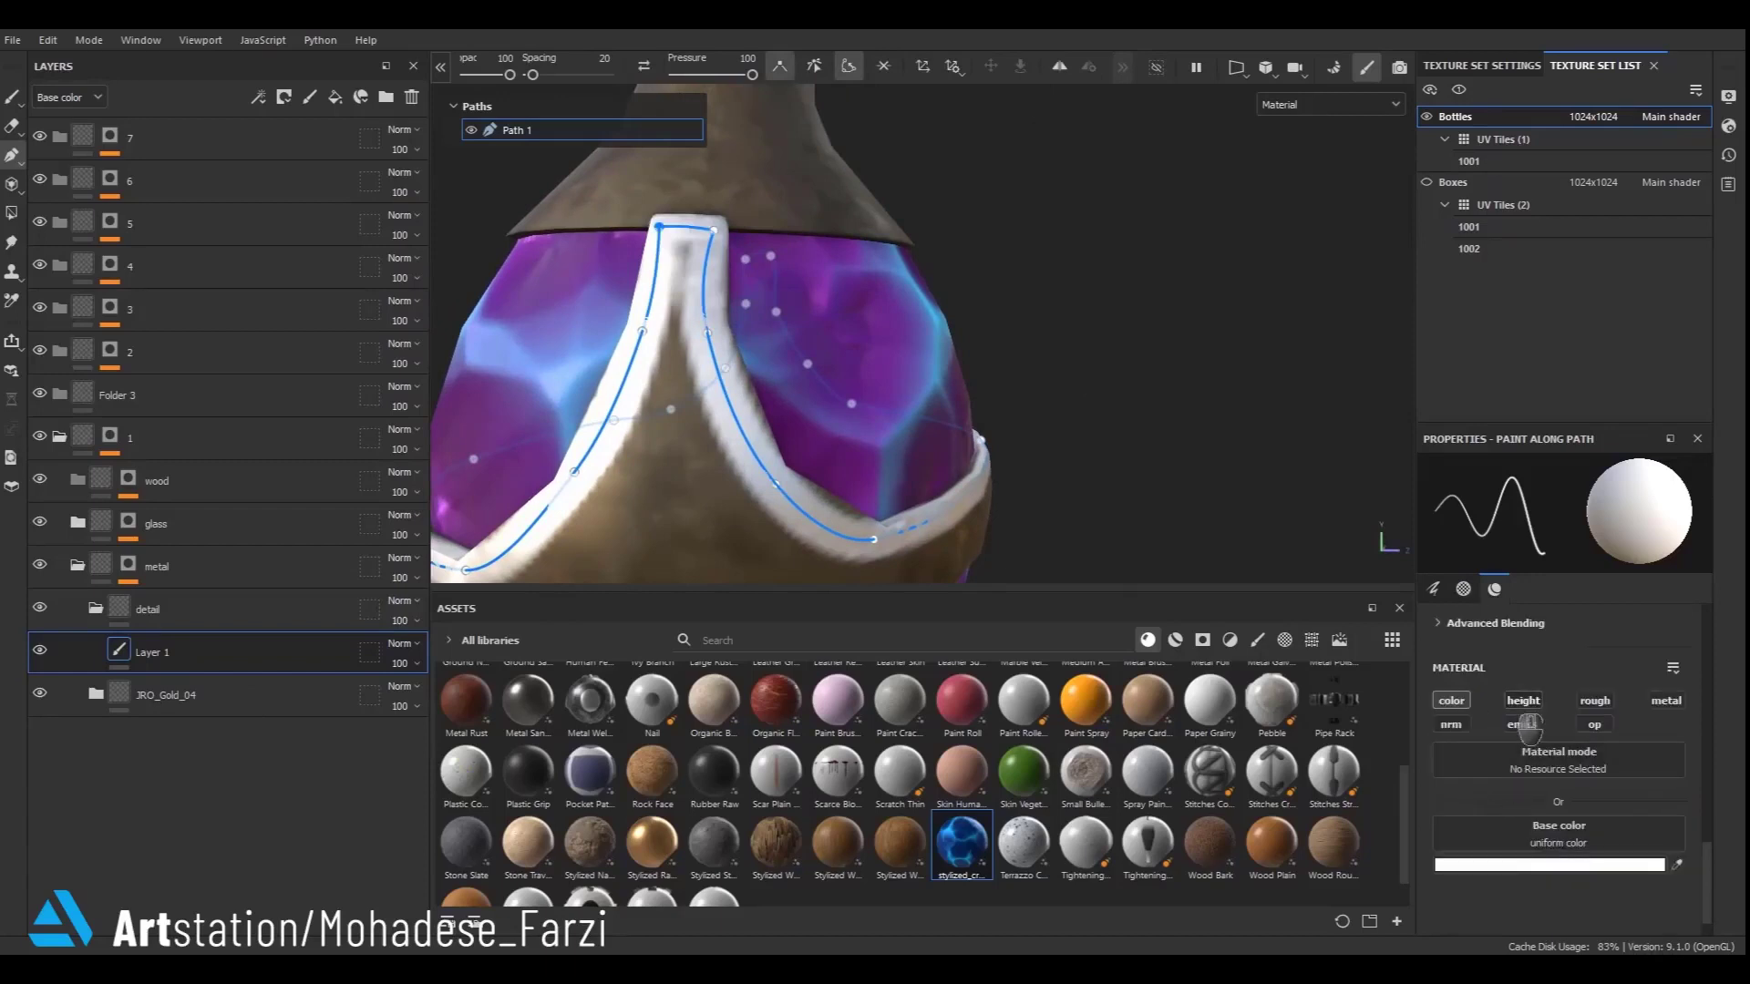
{"action": "scroll", "coordinate": [1540, 902], "scroll_direction": "down", "scroll_amount": 1}
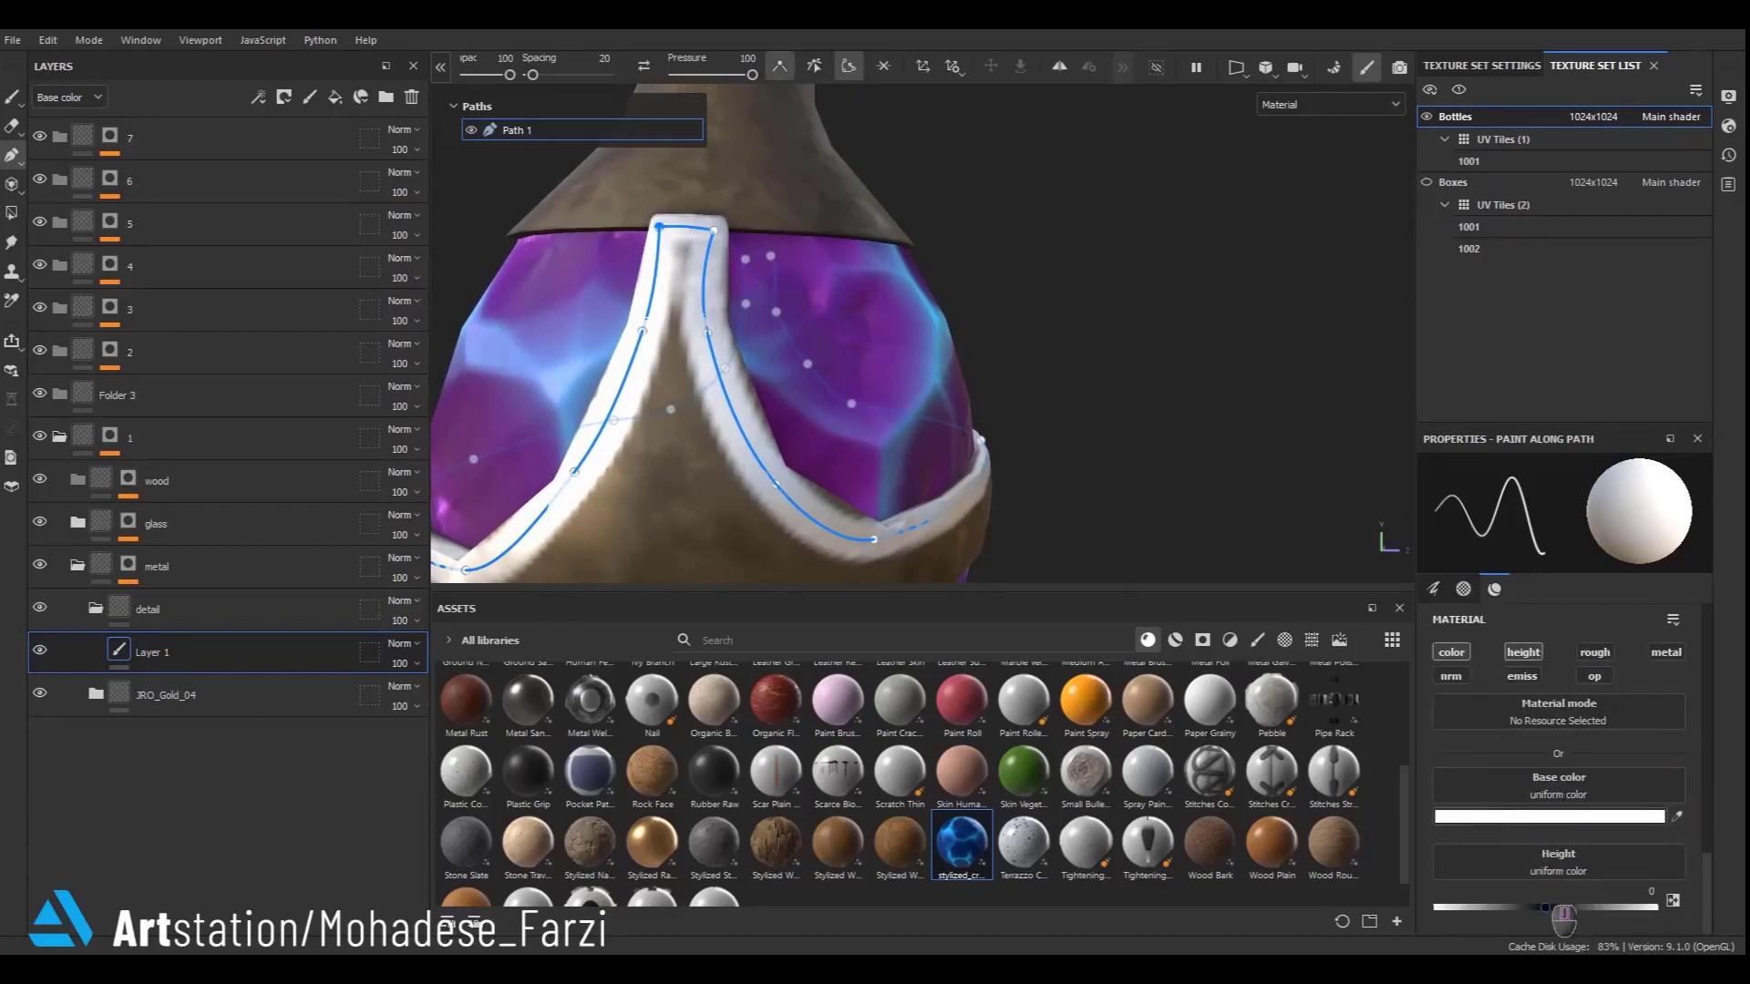
{"action": "left_click_drag", "start_coordinate": [1568, 934], "coordinate": [1602, 940]}
- Sample the strap colour with the eyedropper and brighten it as the path stroke's base colour
{"action": "left_click", "coordinate": [1549, 816]}
{"action": "left_click", "coordinate": [1431, 545]}
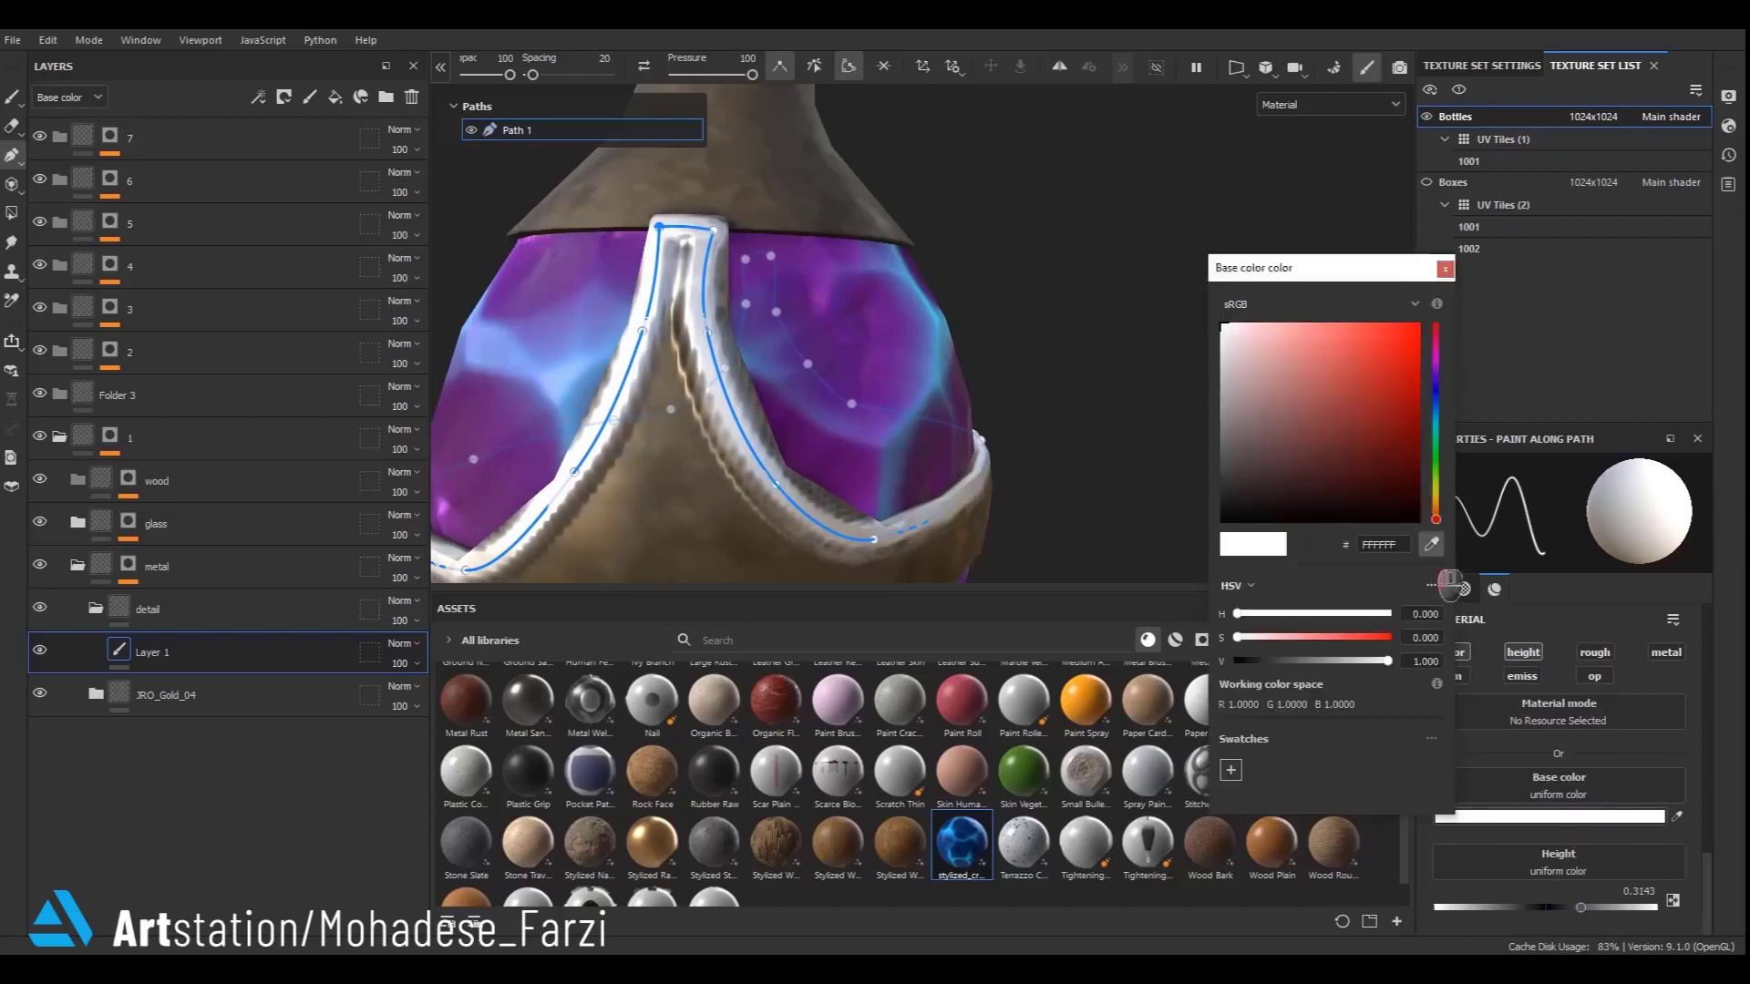
{"action": "left_click", "coordinate": [722, 522]}
{"action": "right_click_drag", "start_coordinate": [698, 285], "coordinate": [1338, 629], "text": "alt"}
{"action": "left_click_drag", "start_coordinate": [1436, 500], "coordinate": [1435, 507]}
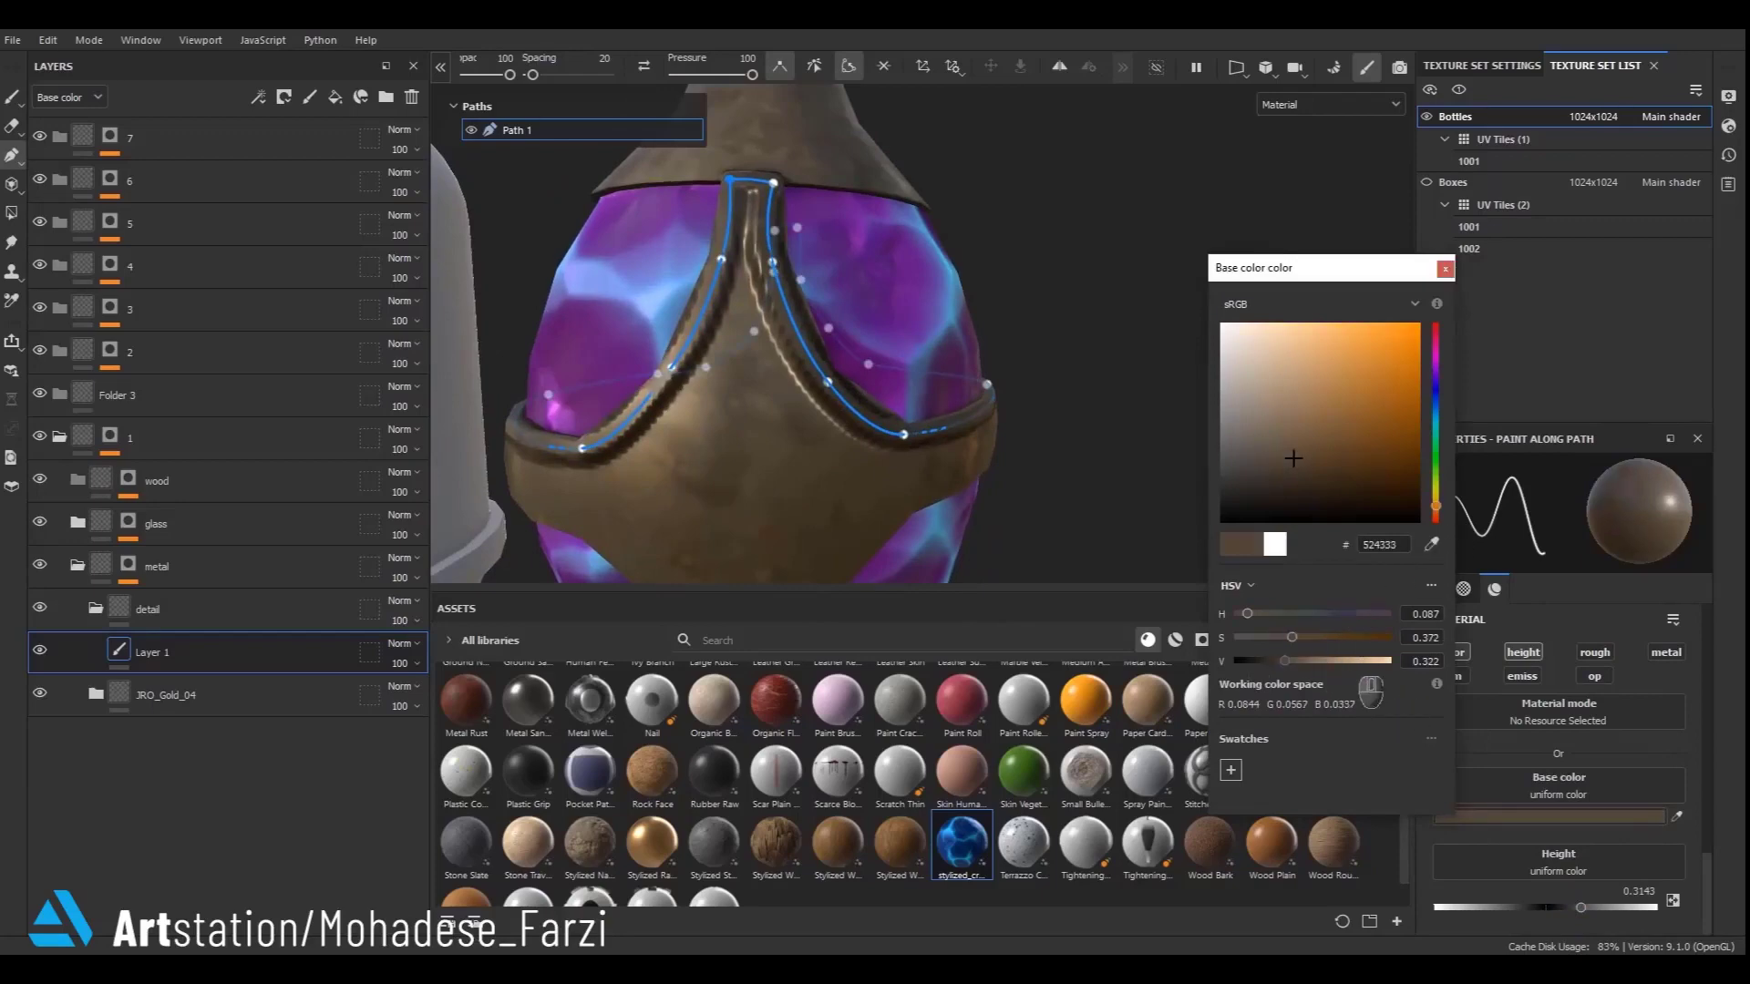
{"action": "left_click_drag", "start_coordinate": [1294, 459], "coordinate": [1293, 376]}
{"action": "left_click", "coordinate": [1445, 269]}
- Refine the path by moving its points near the strap's top and along the band
{"action": "left_click_drag", "start_coordinate": [985, 387], "coordinate": [800, 399], "text": "alt"}
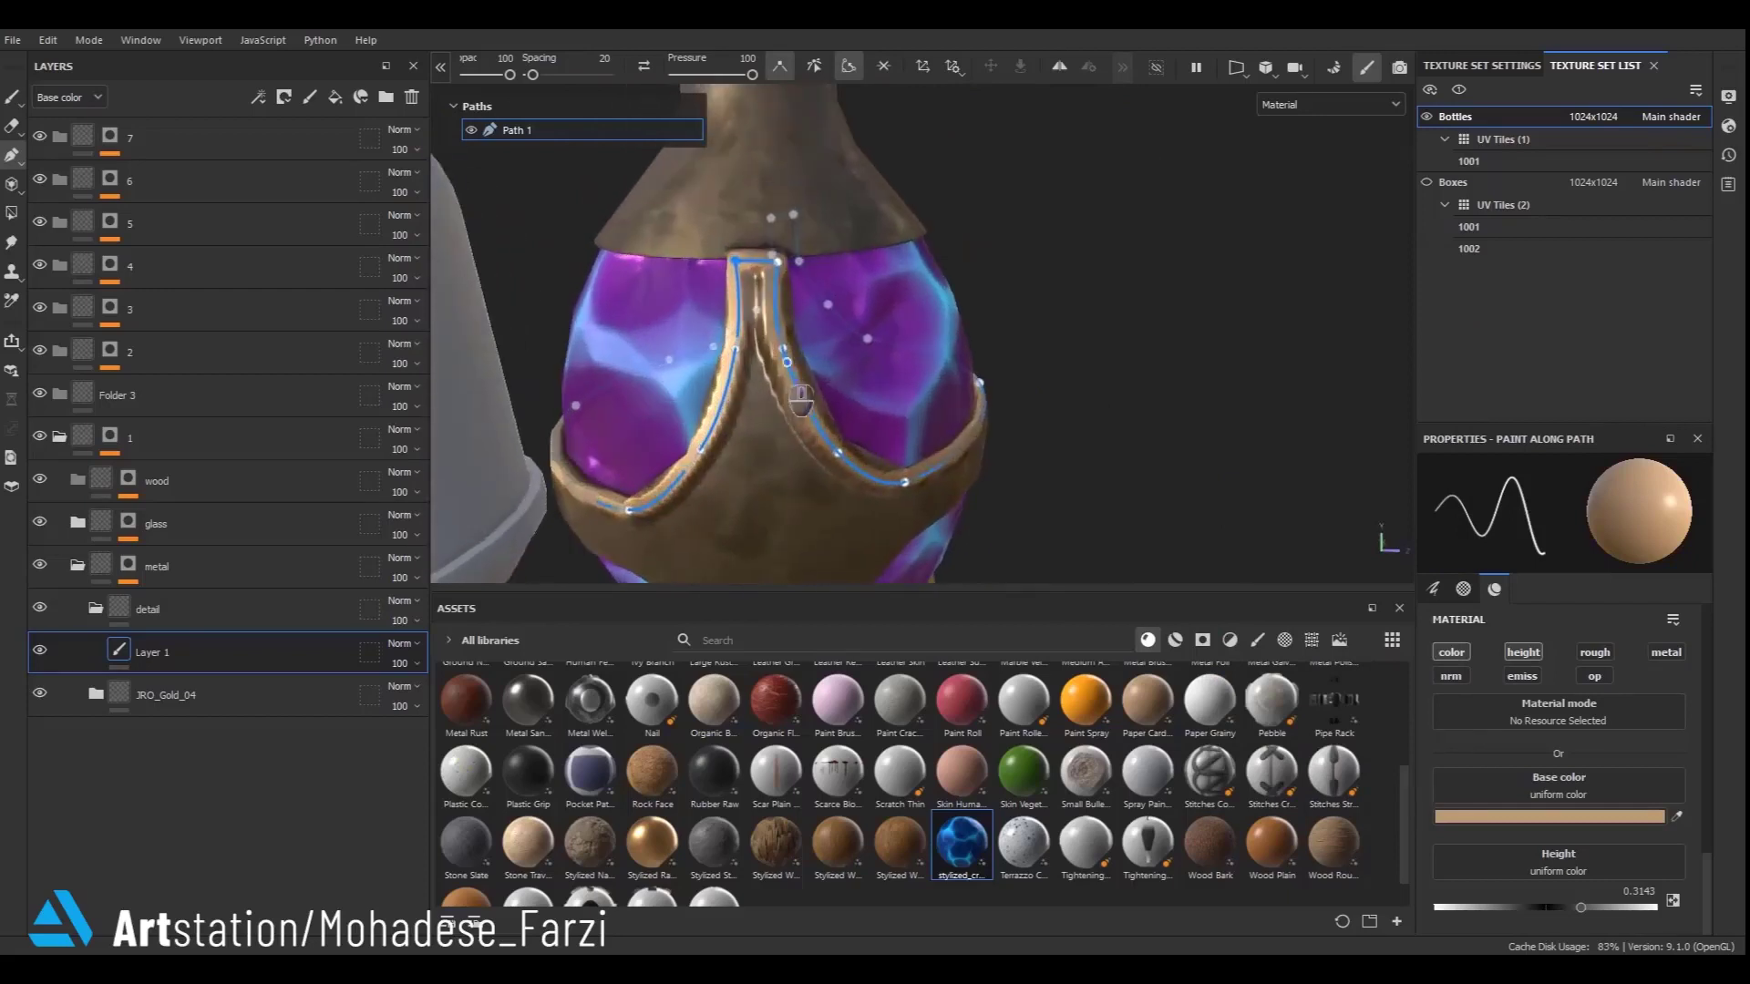
{"action": "left_click", "coordinate": [784, 348]}
{"action": "scroll", "coordinate": [801, 296], "scroll_direction": "up", "scroll_amount": 3}
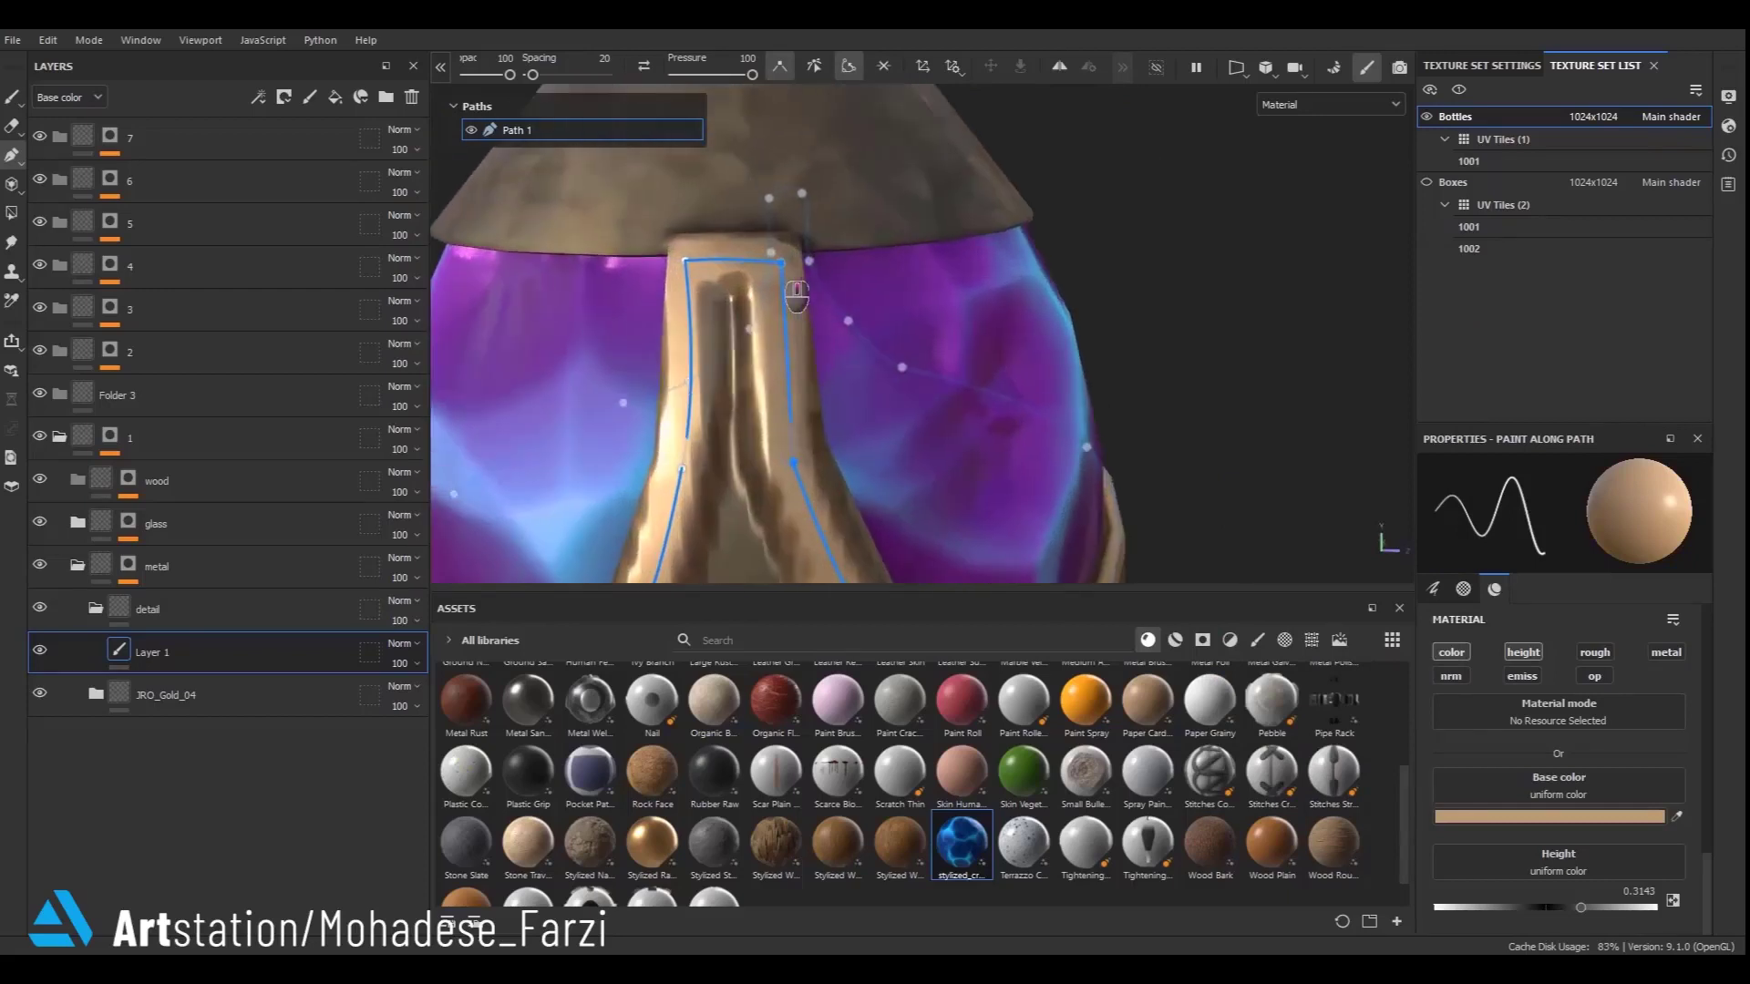
{"action": "left_click_drag", "start_coordinate": [803, 297], "coordinate": [799, 288]}
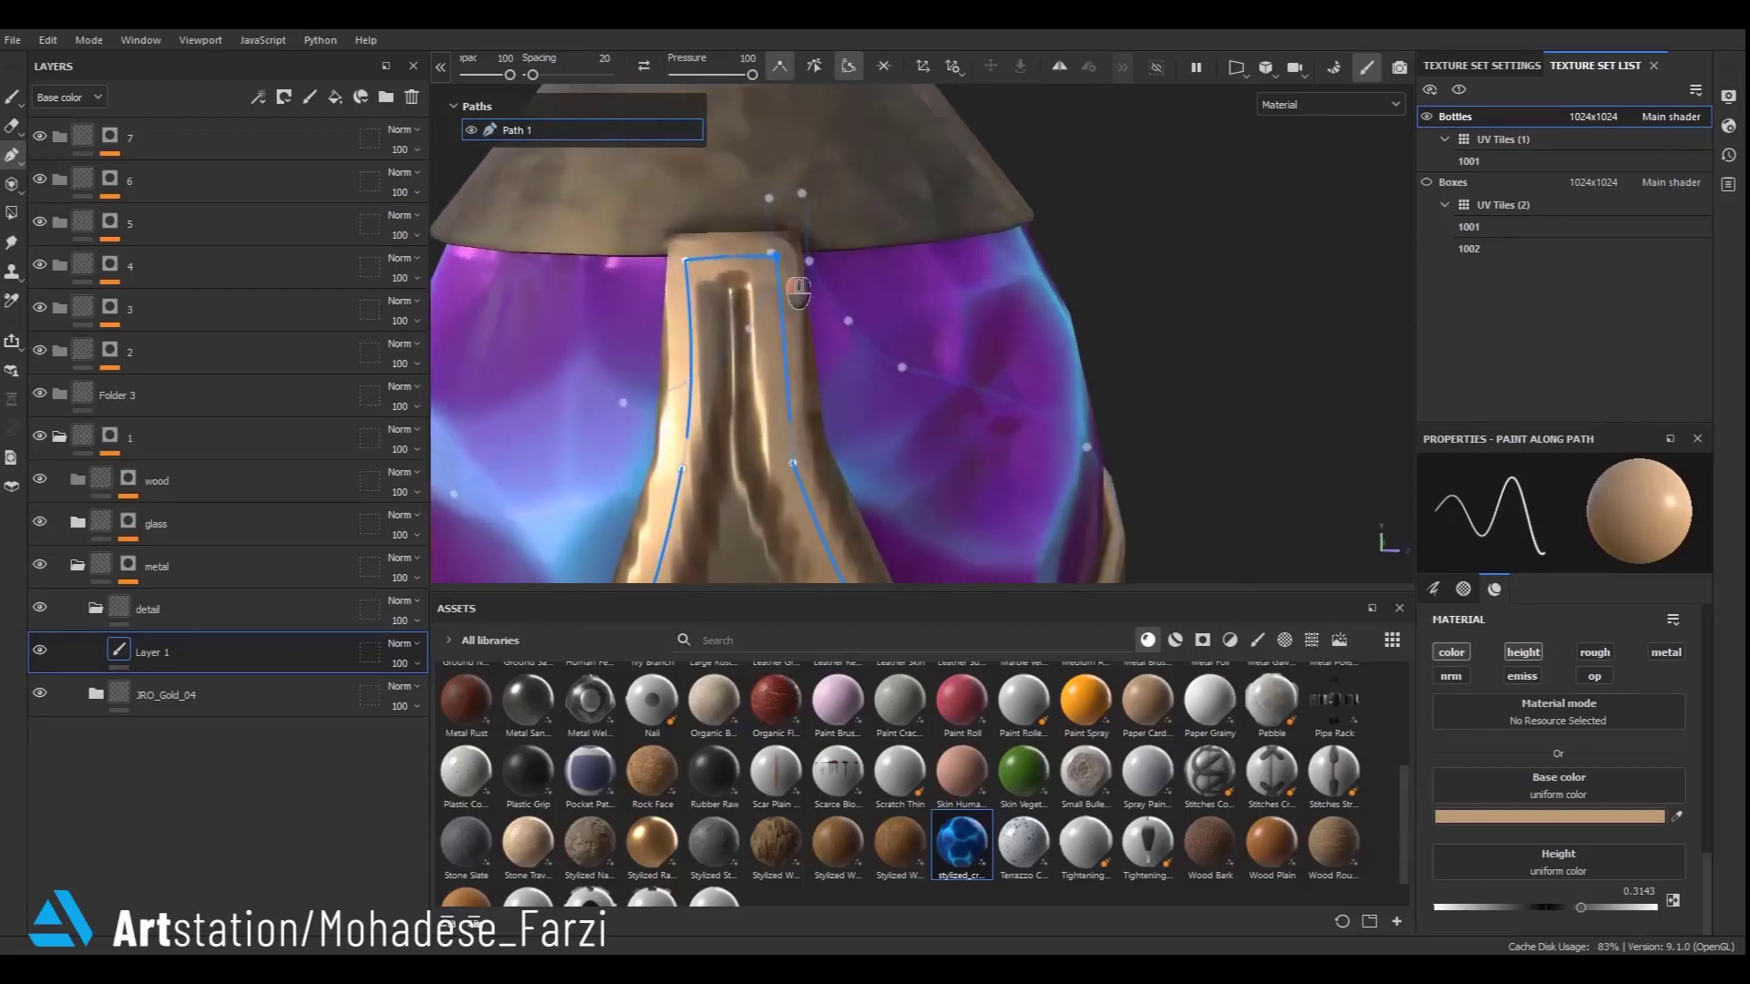
{"action": "scroll", "coordinate": [780, 259], "scroll_direction": "down", "scroll_amount": 4}
{"action": "scroll", "coordinate": [793, 401], "scroll_direction": "up", "scroll_amount": 2}
{"action": "middle_click_drag", "start_coordinate": [795, 428], "coordinate": [729, 280], "text": "alt"}
{"action": "left_click", "coordinate": [739, 320]}
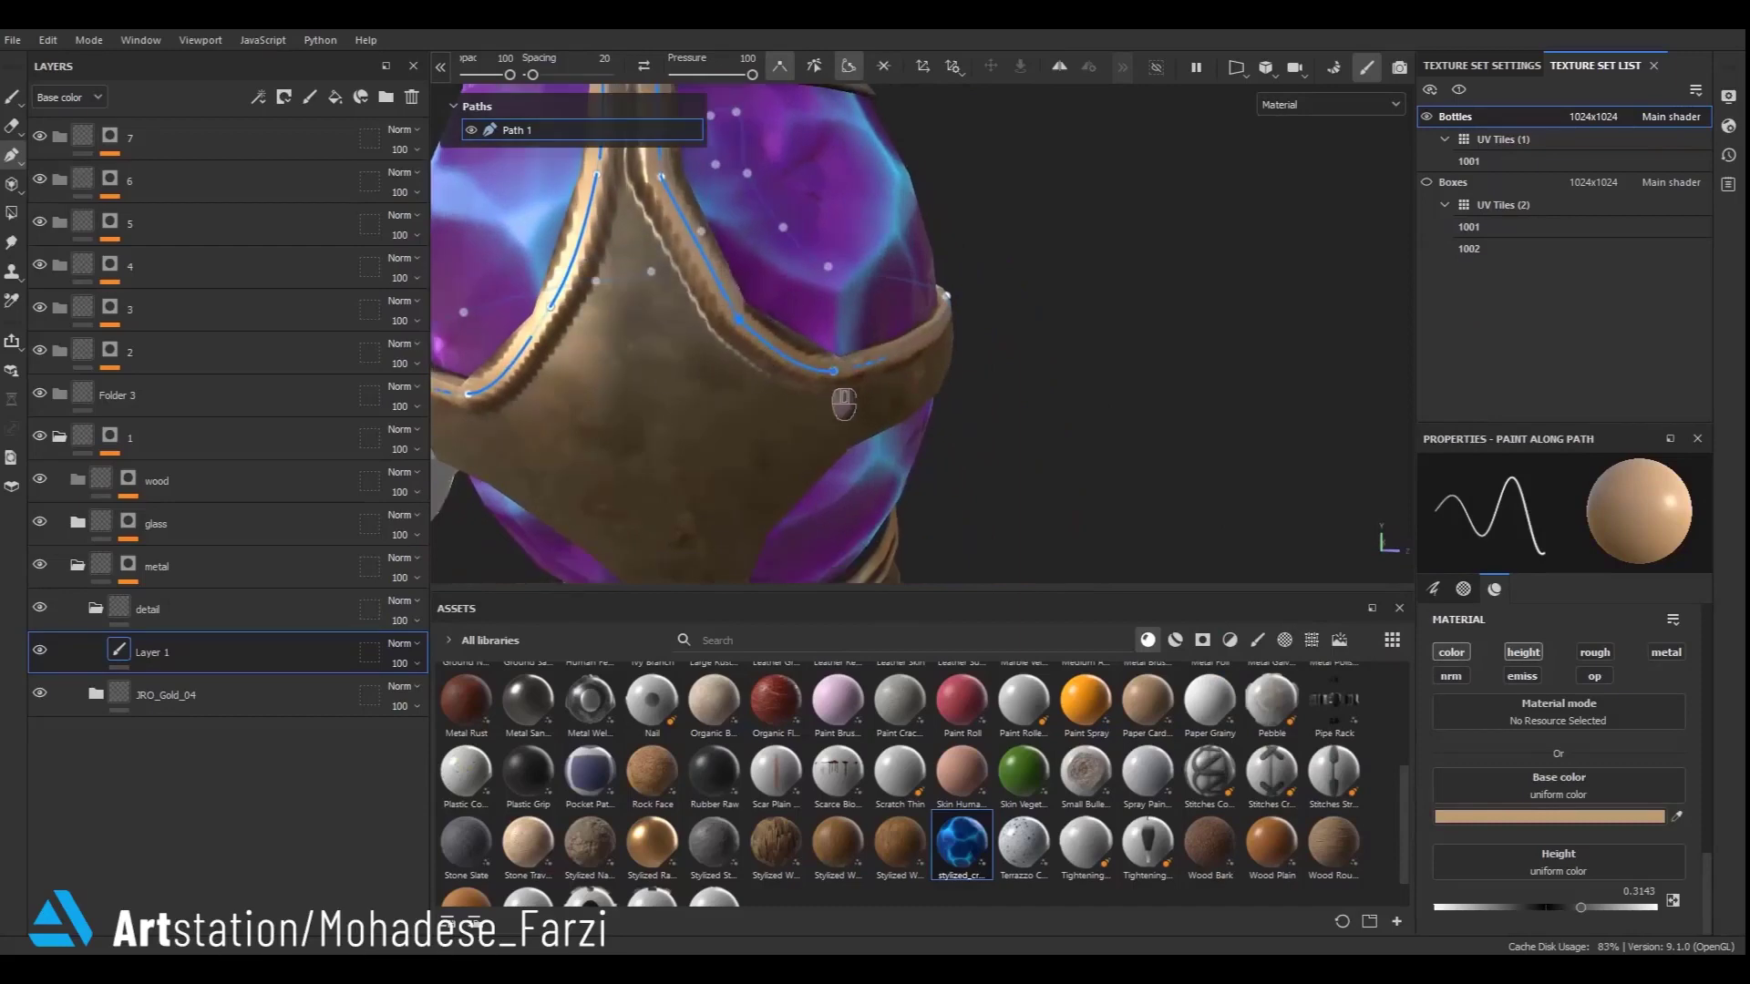
{"action": "double_click", "coordinate": [833, 370]}
{"action": "left_click_drag", "start_coordinate": [886, 443], "coordinate": [898, 355], "text": "alt"}
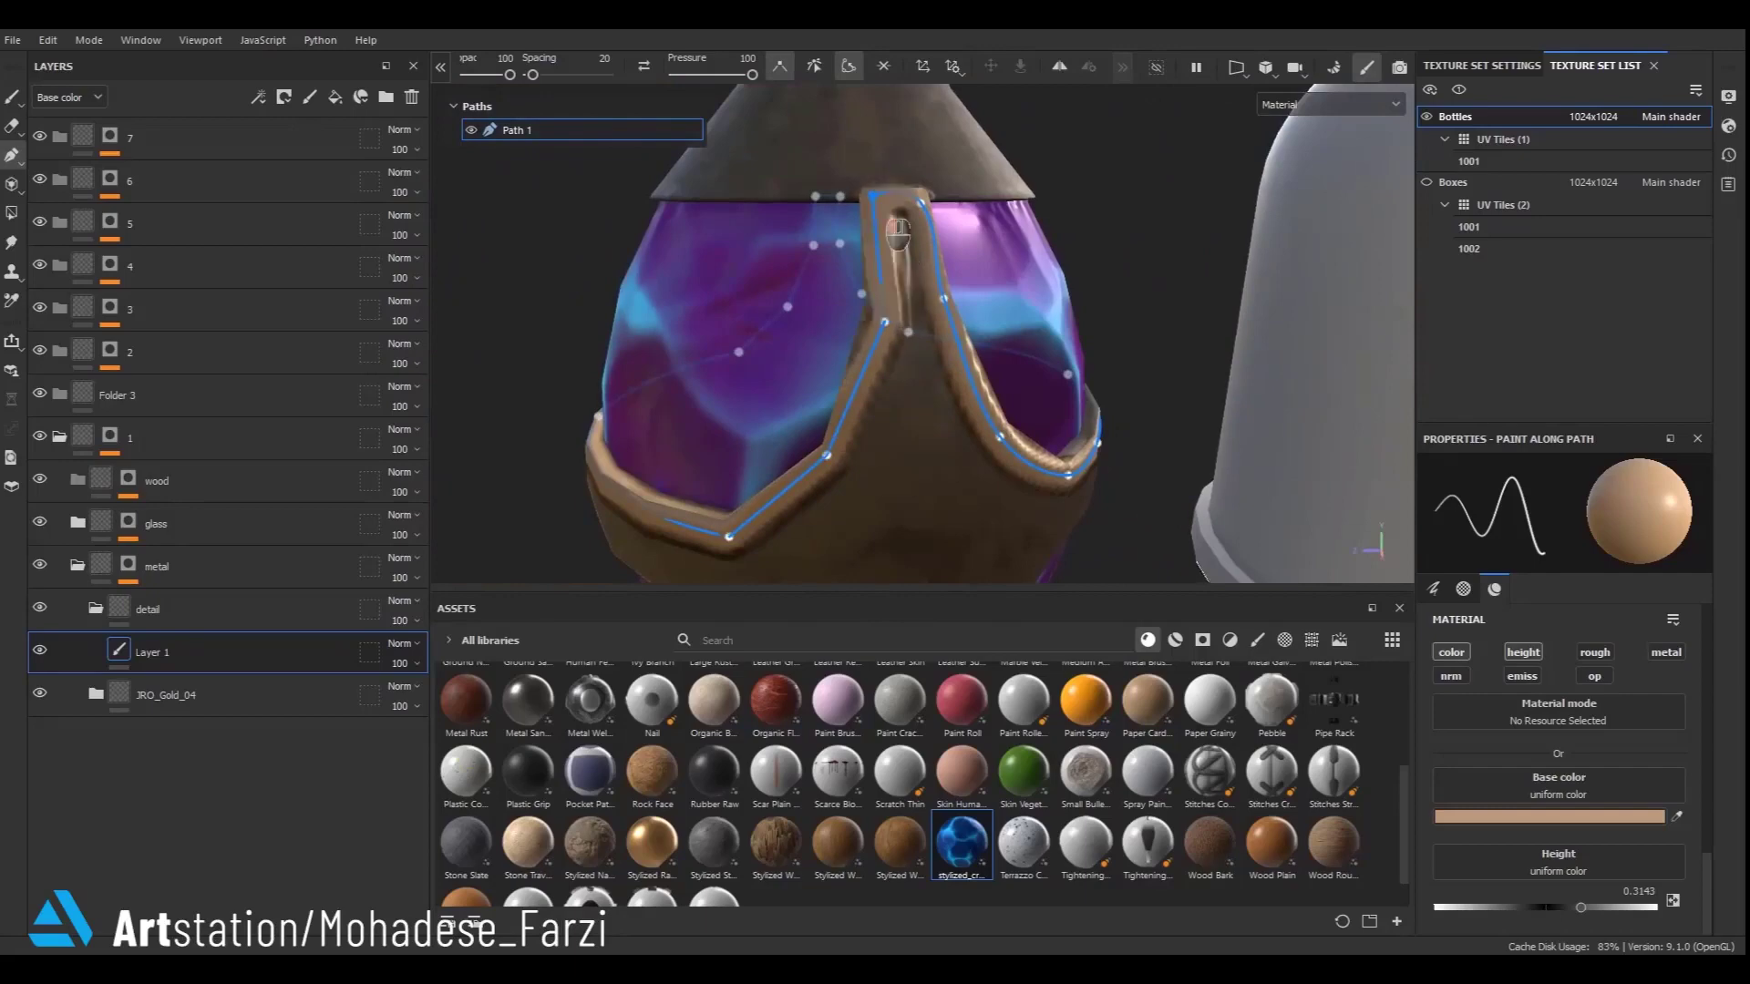
- Finish adjusting the path points on the strap's upper section and deselect Path 1
{"action": "right_click_drag", "start_coordinate": [904, 357], "coordinate": [916, 421], "text": "alt"}
{"action": "left_click_drag", "start_coordinate": [916, 421], "coordinate": [917, 221]}
{"action": "left_click_drag", "start_coordinate": [998, 510], "coordinate": [832, 332], "text": "alt"}
{"action": "double_click", "coordinate": [978, 402]}
{"action": "mouse_move", "coordinate": [1171, 451]}
{"action": "left_mouse_down", "text": "alt"}
{"action": "mouse_move", "coordinate": [935, 540]}
{"action": "mouse_move", "coordinate": [1167, 365]}
{"action": "mouse_move", "coordinate": [971, 326]}
{"action": "left_mouse_up", "text": "alt"}
{"action": "scroll", "coordinate": [1171, 350], "scroll_direction": "down", "scroll_amount": 3}
{"action": "scroll", "coordinate": [1148, 321], "scroll_direction": "down", "scroll_amount": 3}
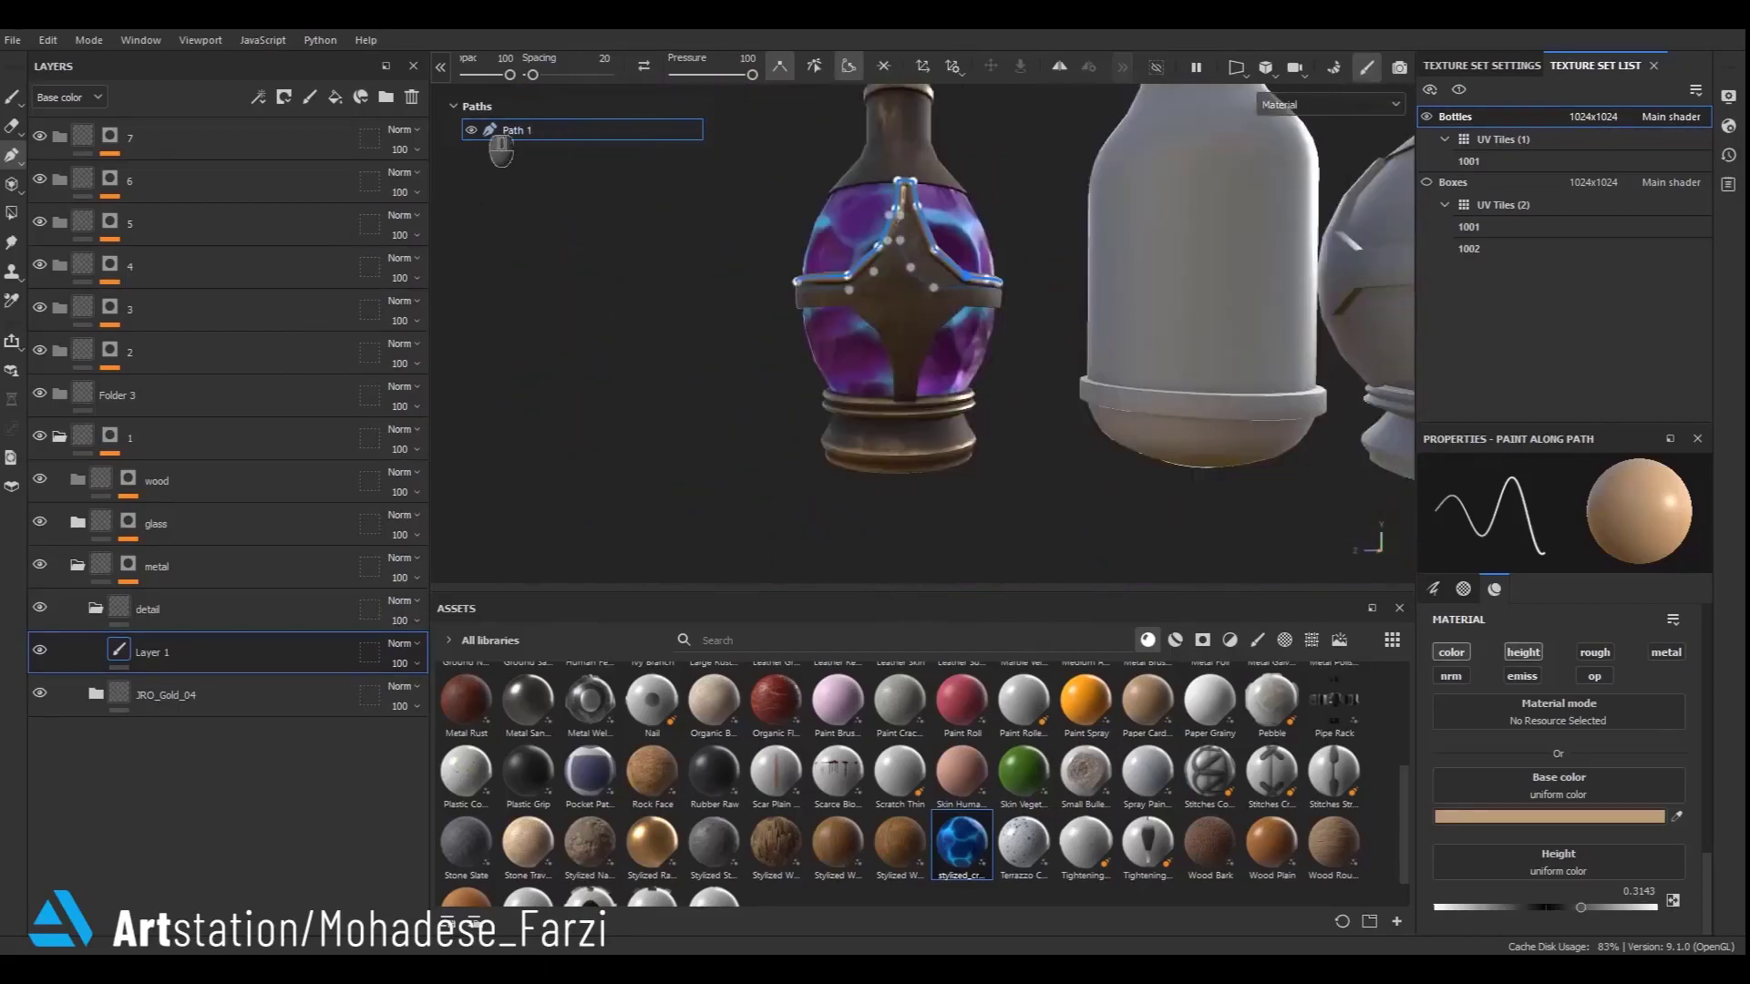
{"action": "left_click", "coordinate": [471, 130]}
{"action": "left_click", "coordinate": [471, 130]}
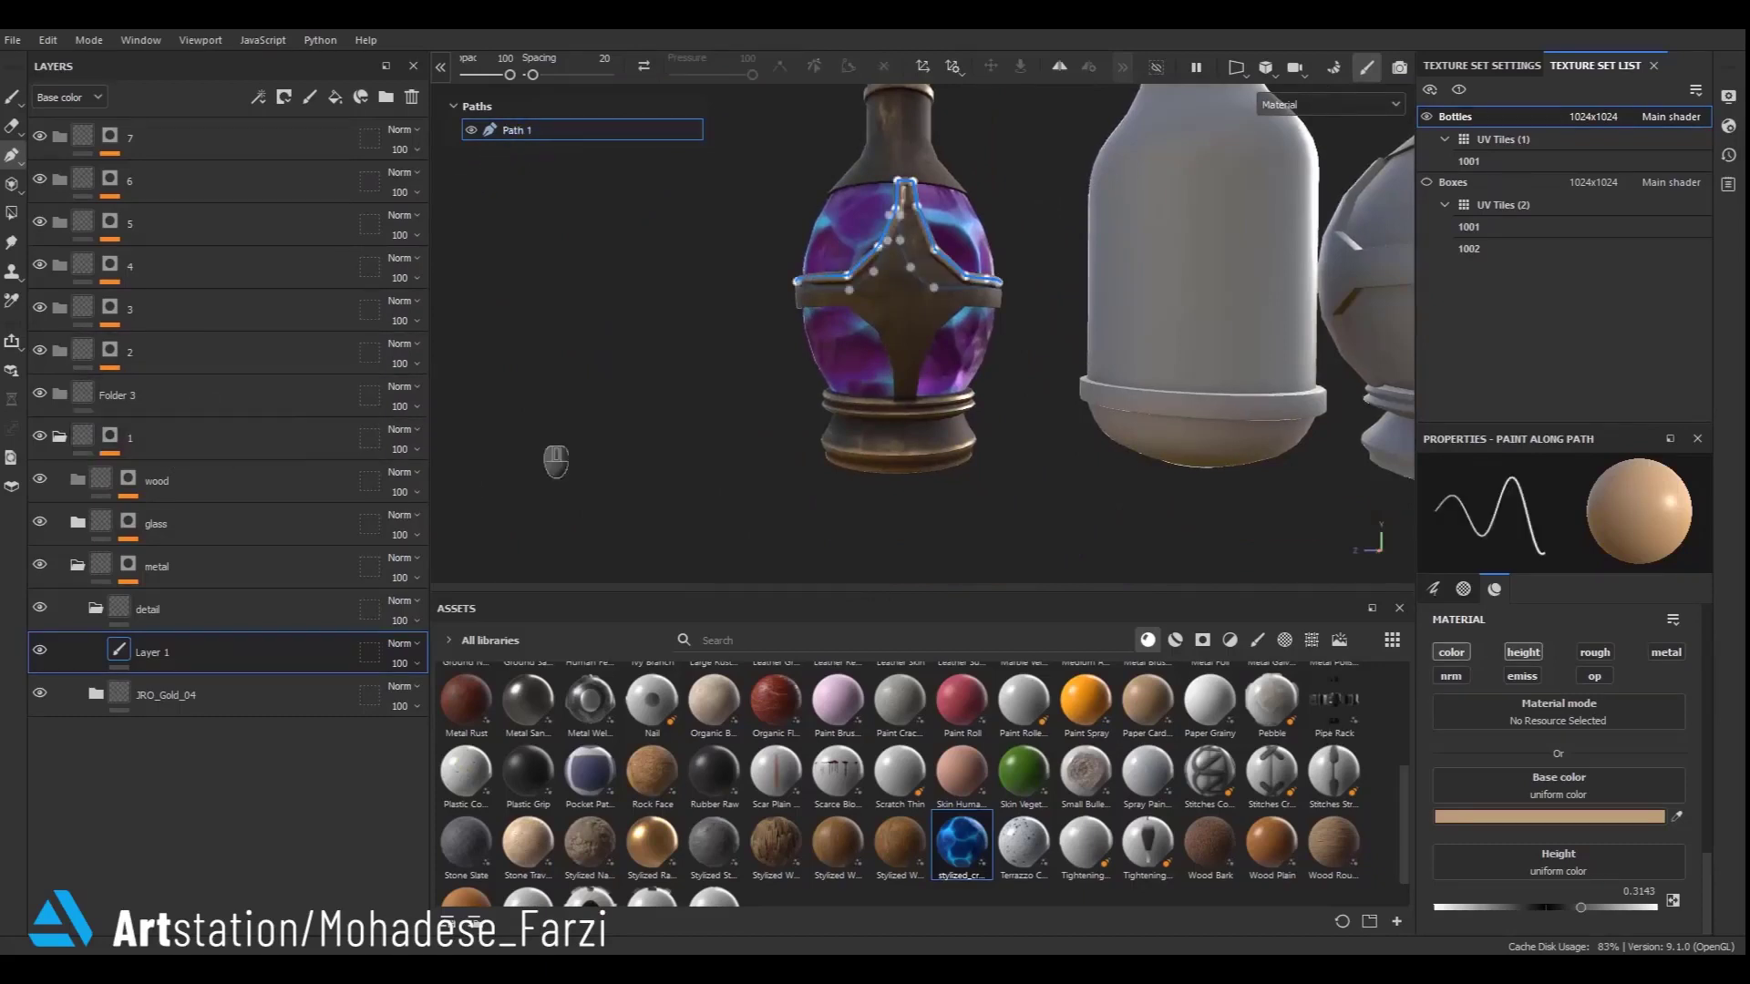
- Add a new paint layer inside the detail folder, under Layer 1
{"action": "right_click", "coordinate": [156, 694]}
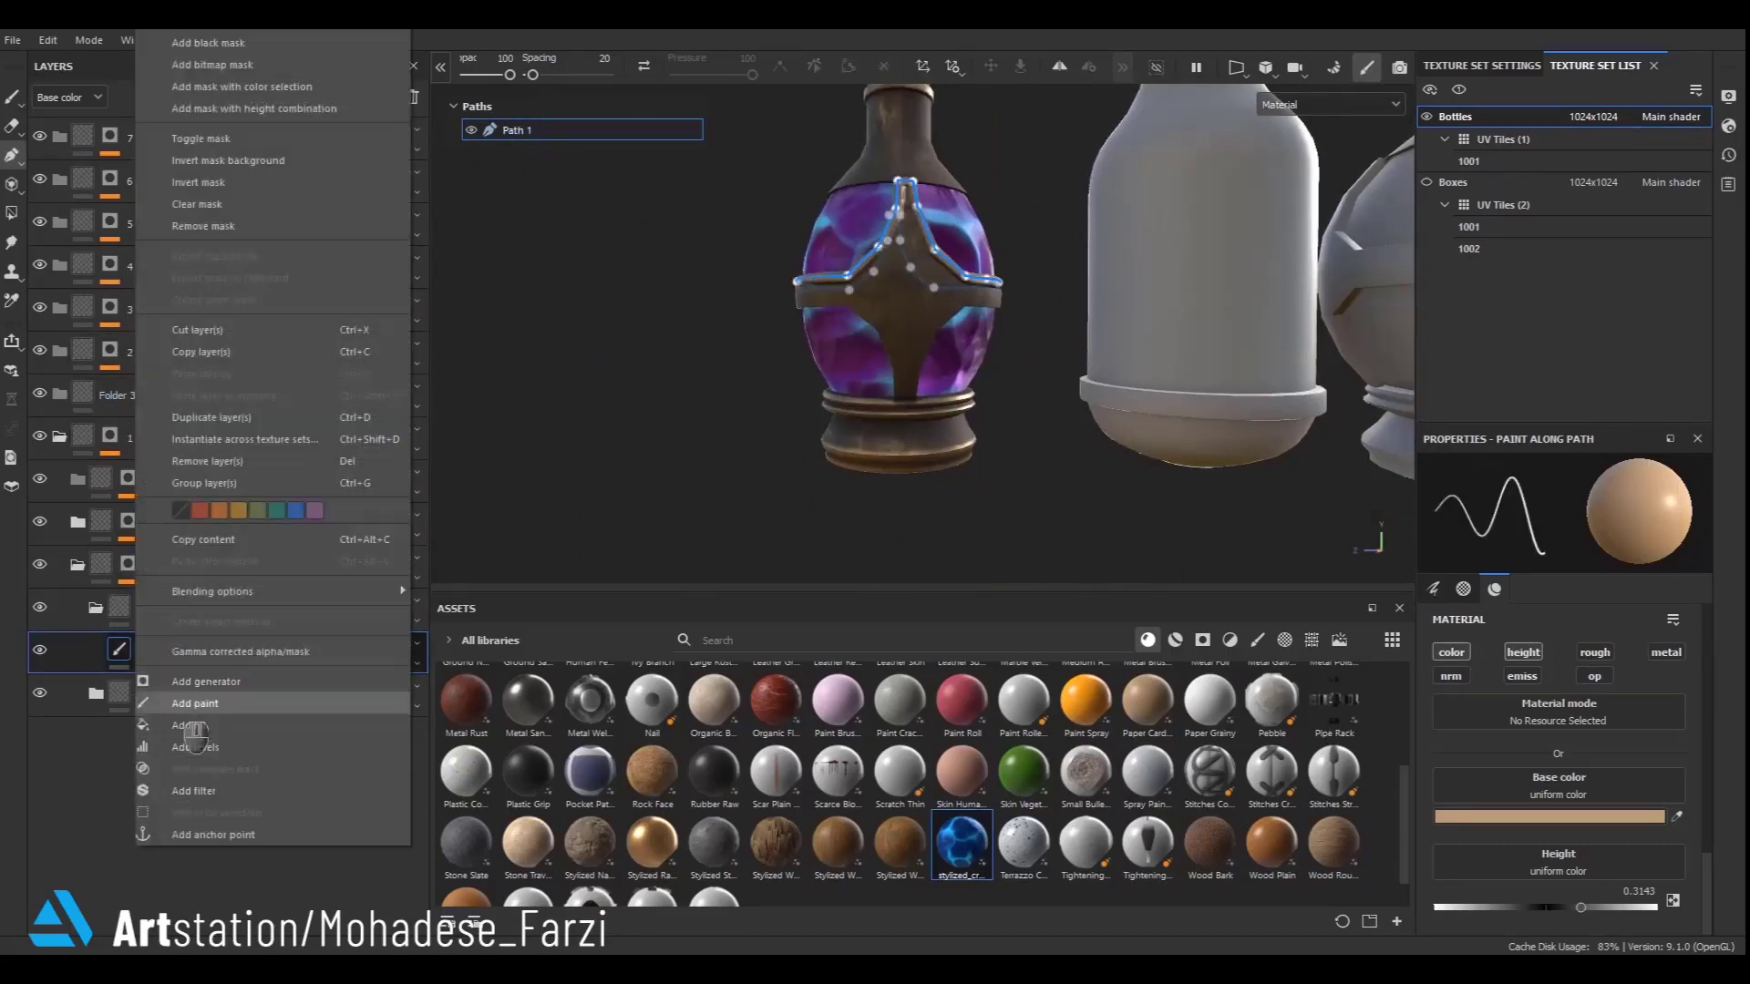
{"action": "left_click", "coordinate": [183, 702]}
{"action": "scroll", "coordinate": [1043, 364], "scroll_direction": "up", "scroll_amount": 5}
{"action": "scroll", "coordinate": [1039, 443], "scroll_direction": "up", "scroll_amount": 5}
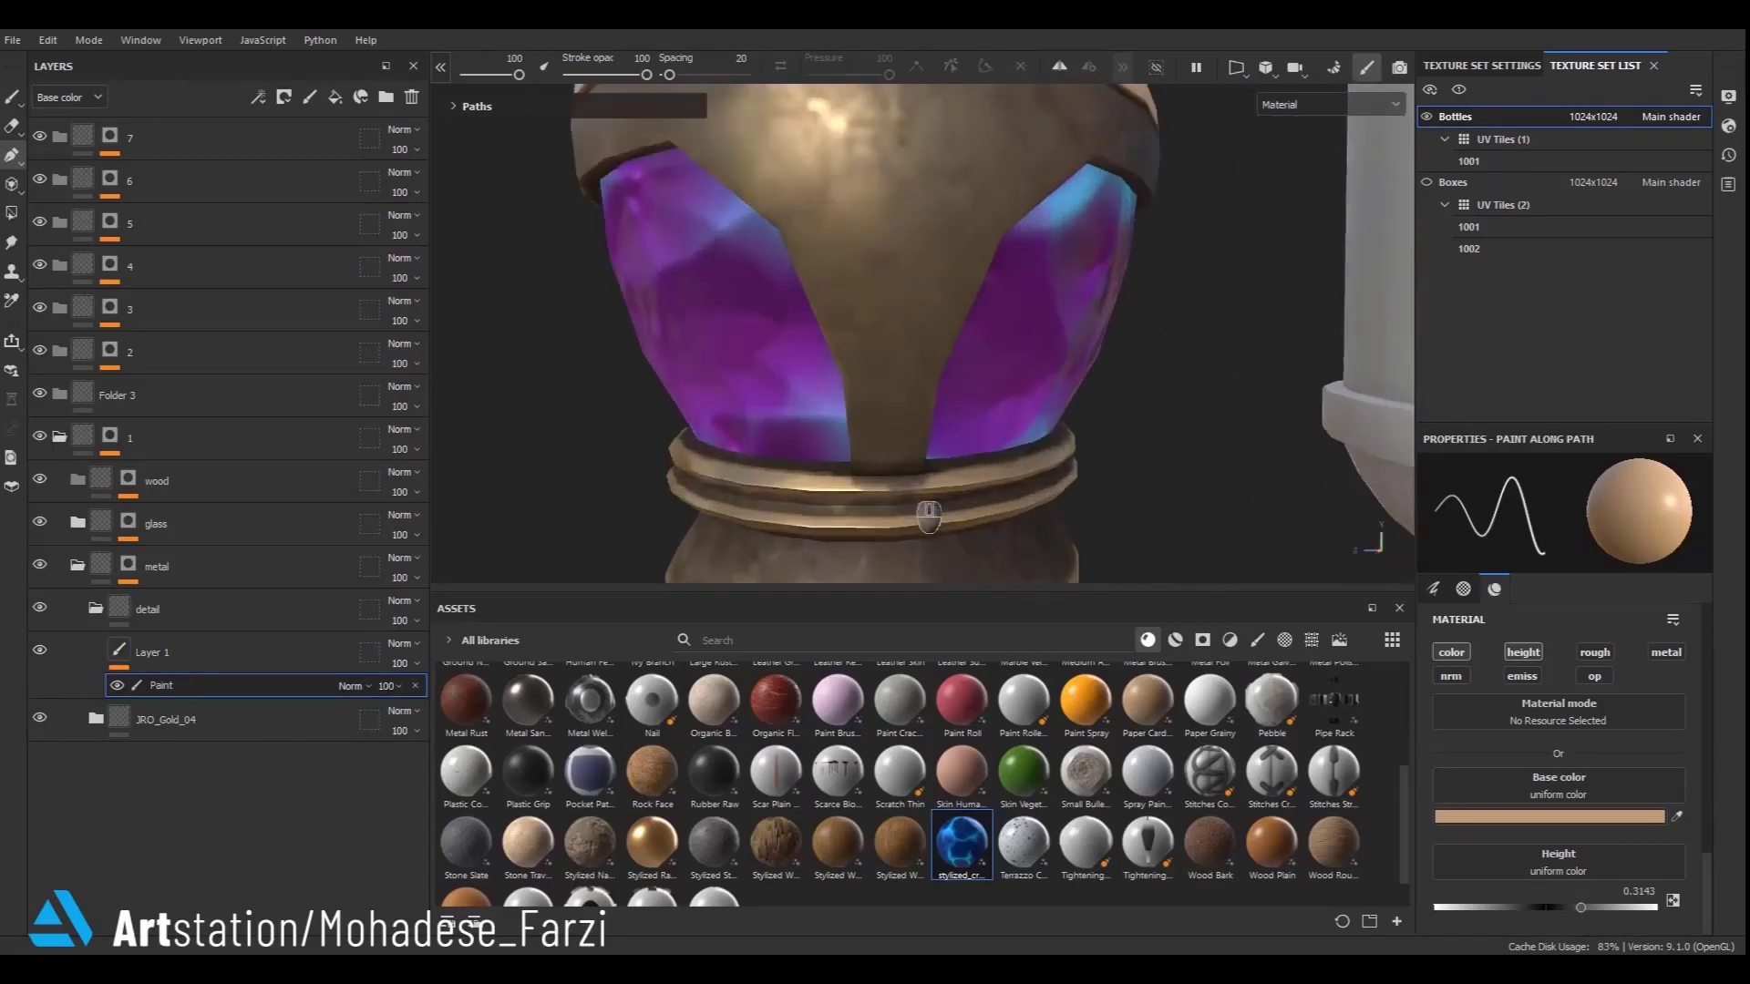
- Start a new paint-along path tracing the strap's edge up from the band and around the bottle's front
{"action": "left_click", "coordinate": [858, 465]}
{"action": "left_click", "coordinate": [857, 379]}
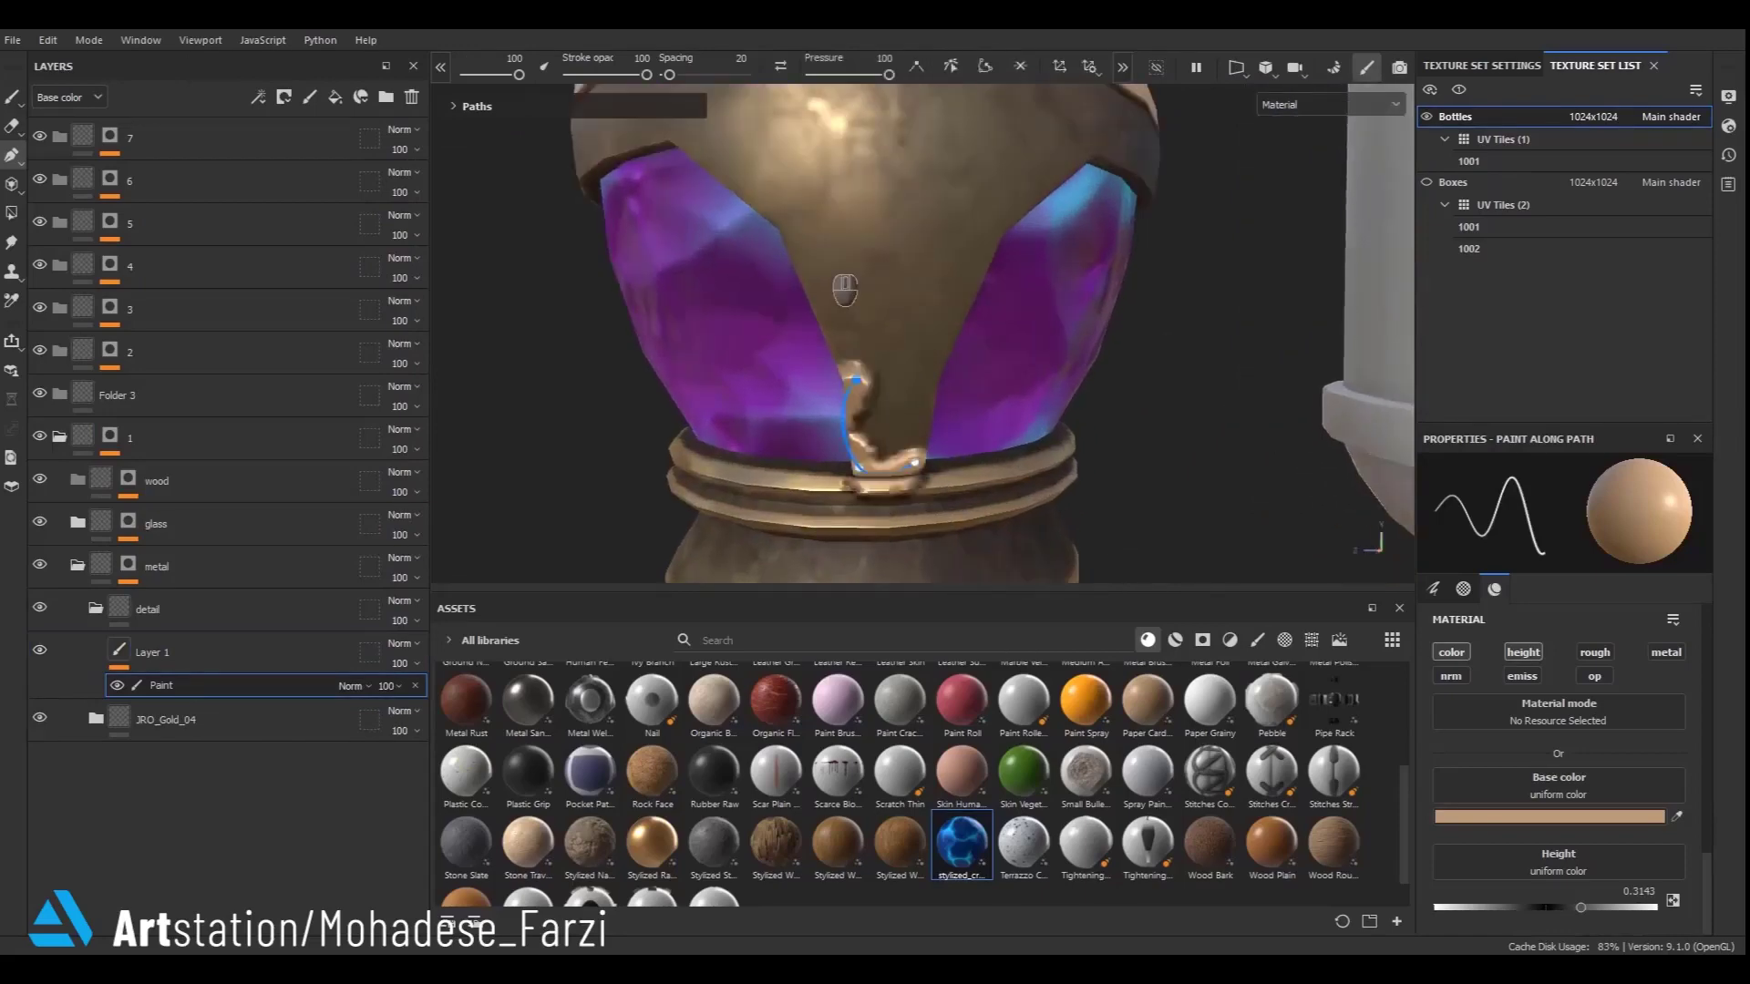
{"action": "left_click", "coordinate": [790, 221]}
{"action": "left_click", "coordinate": [675, 127]}
{"action": "scroll", "coordinate": [690, 142], "scroll_direction": "down", "scroll_amount": 2}
{"action": "mouse_move", "coordinate": [875, 392]}
{"action": "left_mouse_down", "text": "alt"}
{"action": "mouse_move", "coordinate": [1002, 436]}
{"action": "mouse_move", "coordinate": [1345, 408]}
{"action": "mouse_move", "coordinate": [1119, 328]}
{"action": "left_mouse_up", "text": "alt"}
{"action": "left_click", "coordinate": [807, 268]}
{"action": "mouse_move", "coordinate": [966, 302]}
{"action": "left_mouse_down", "text": "alt"}
{"action": "mouse_move", "coordinate": [1025, 314]}
{"action": "mouse_move", "coordinate": [1144, 442]}
{"action": "mouse_move", "coordinate": [794, 334]}
{"action": "left_mouse_up", "text": "alt"}
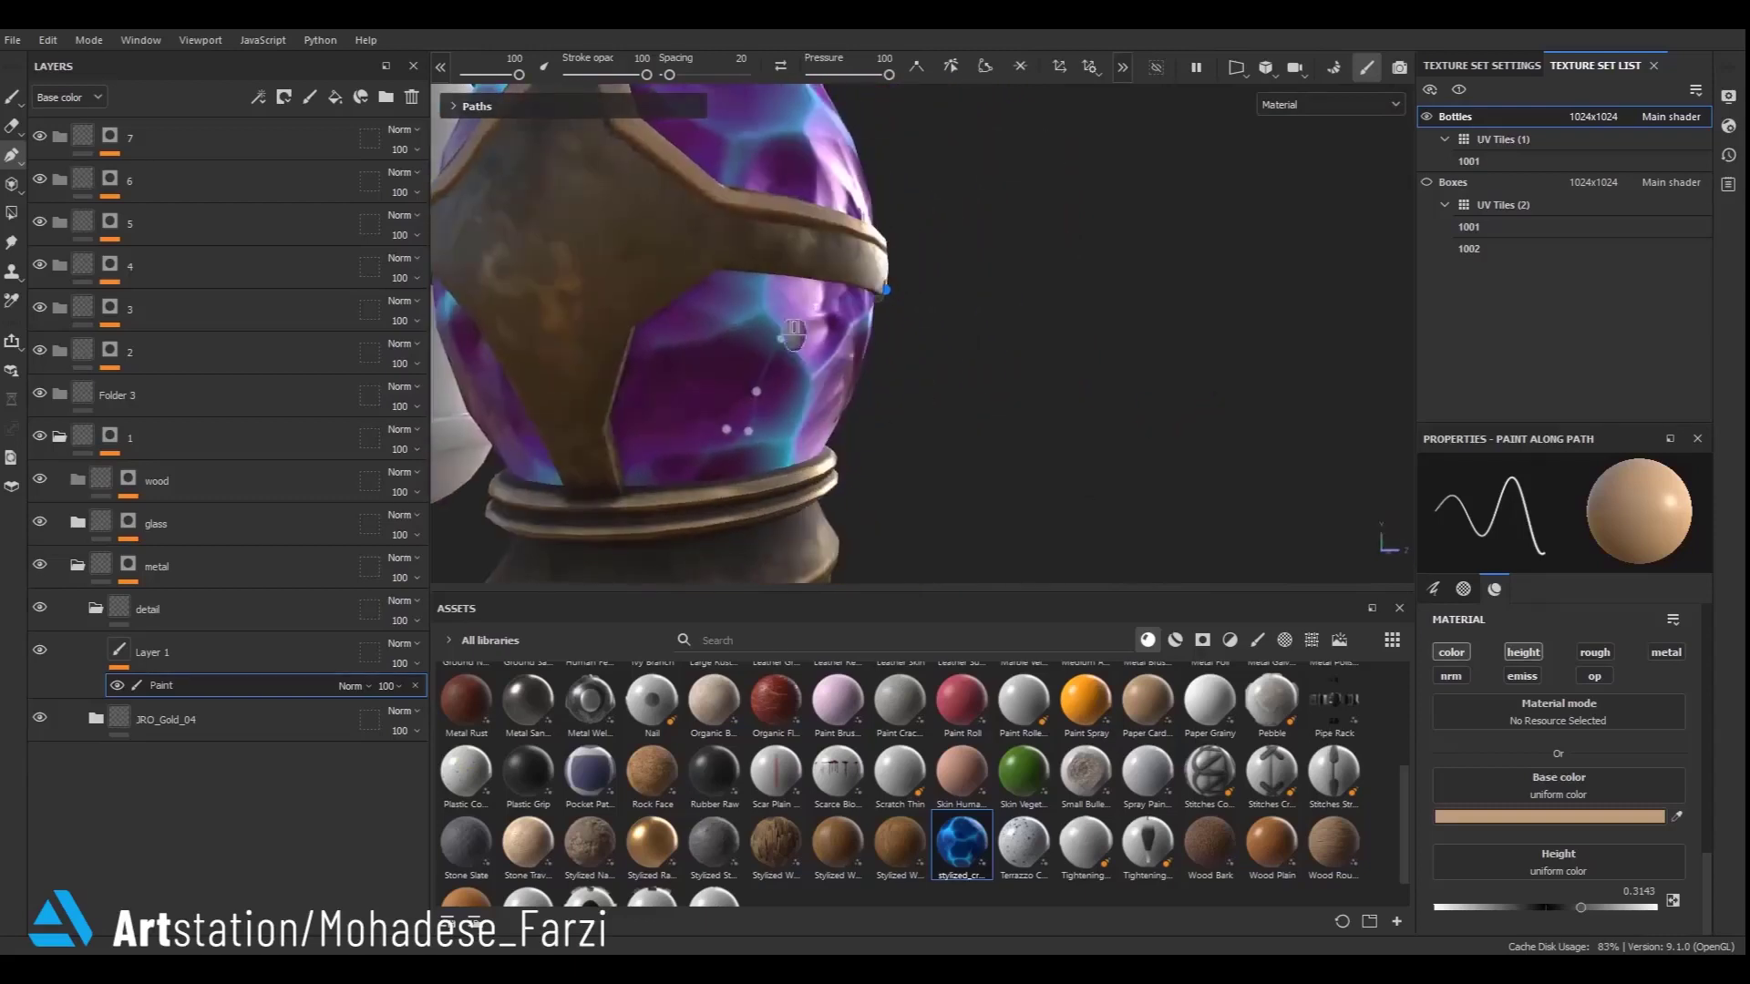
{"action": "left_click", "coordinate": [716, 249]}
{"action": "left_click", "coordinate": [631, 308]}
{"action": "left_click", "coordinate": [589, 416]}
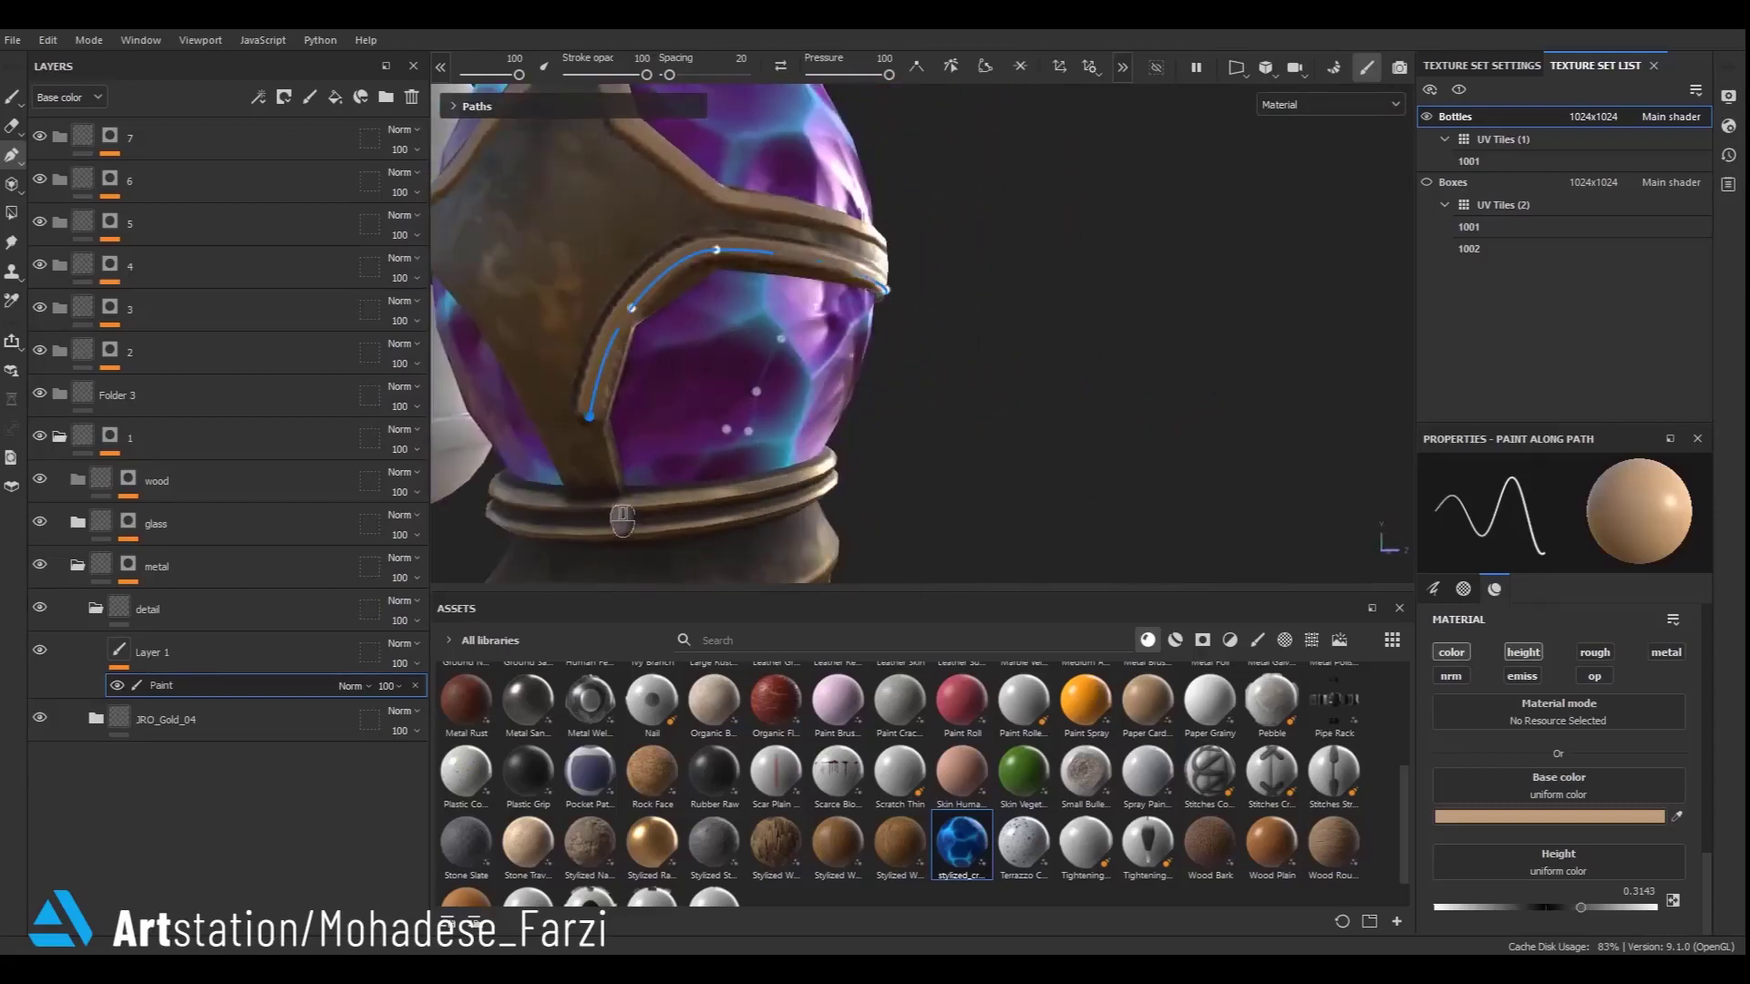
- Extend the path with points along the strap's side down to the band
{"action": "left_click", "coordinate": [605, 484]}
{"action": "left_click_drag", "start_coordinate": [611, 485], "coordinate": [713, 480], "text": "alt"}
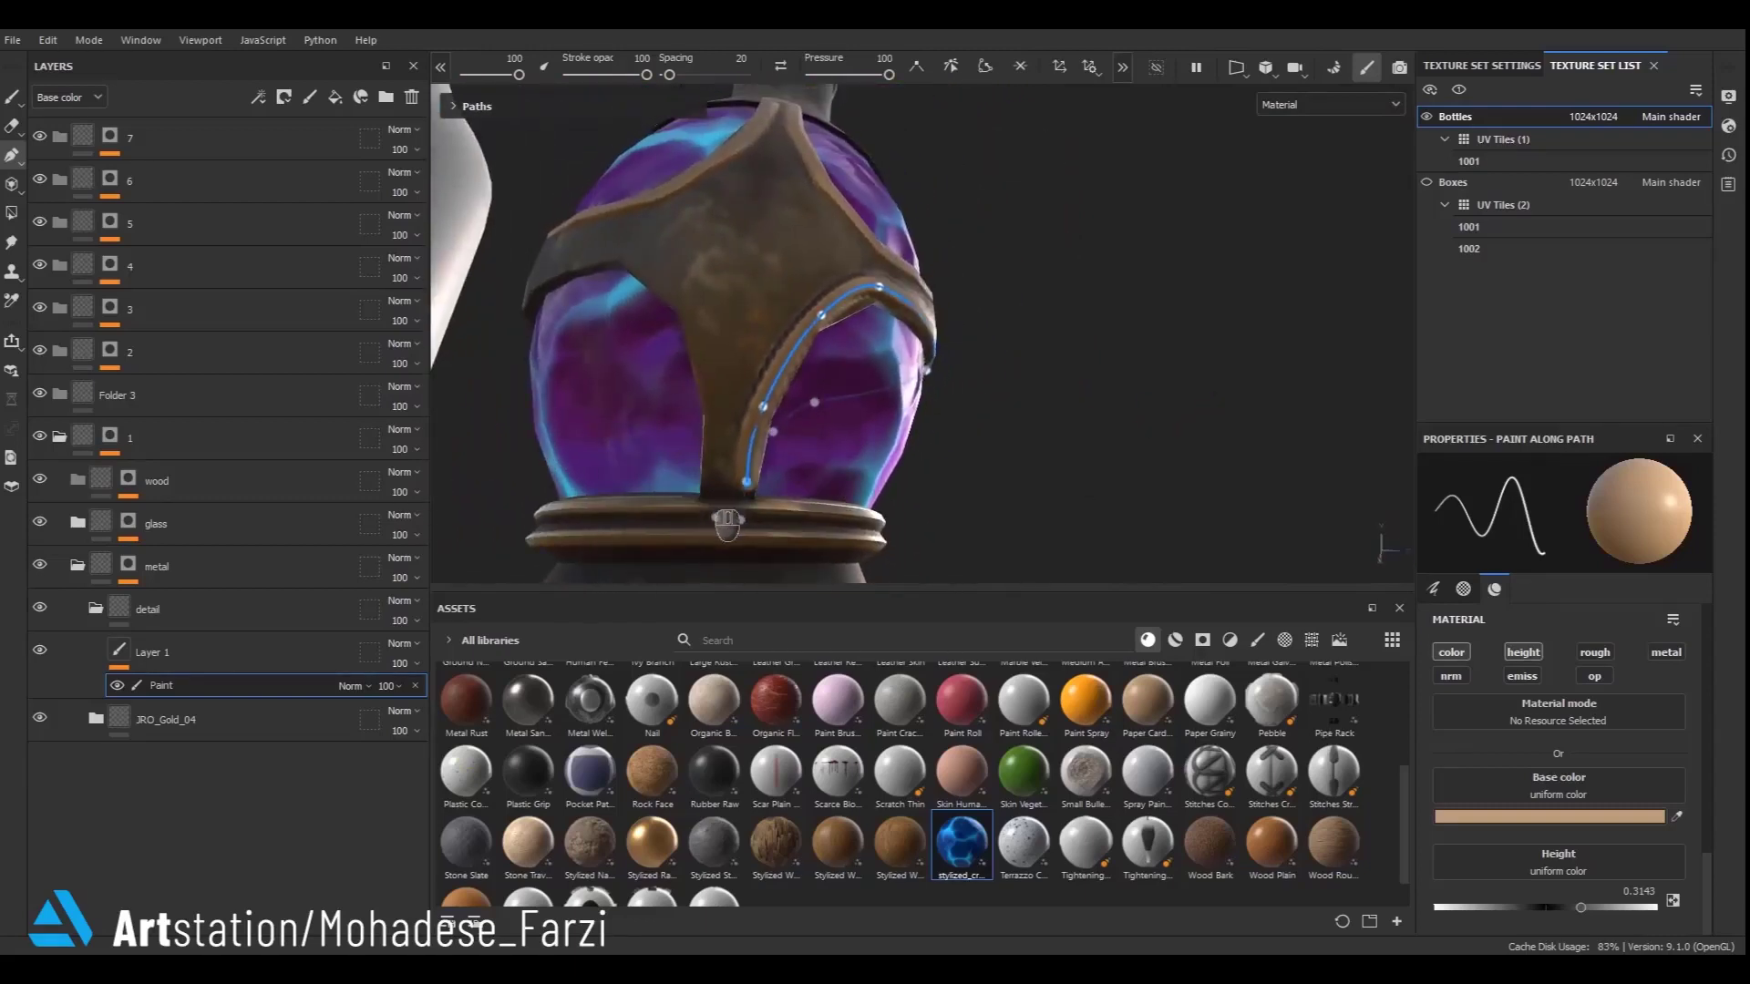
{"action": "left_click", "coordinate": [708, 489]}
{"action": "left_click_drag", "start_coordinate": [648, 290], "coordinate": [709, 350], "text": "alt"}
{"action": "left_click", "coordinate": [712, 335]}
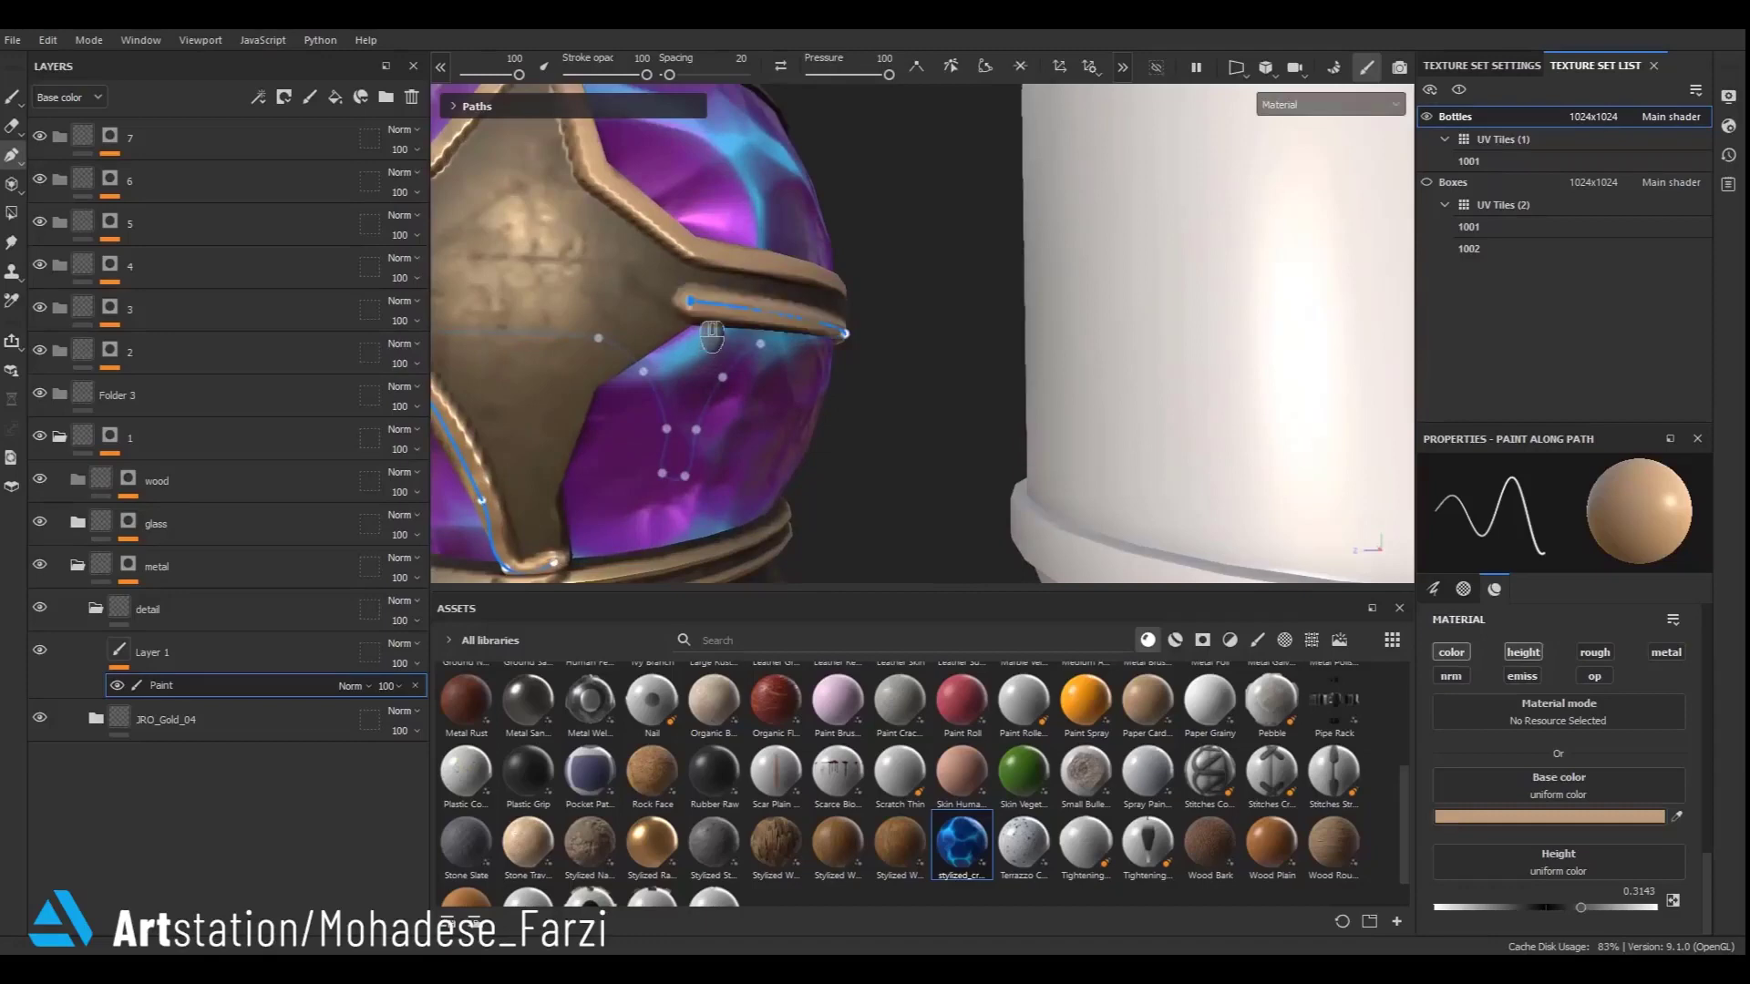
{"action": "left_click", "coordinate": [620, 411]}
{"action": "left_click", "coordinate": [574, 511]}
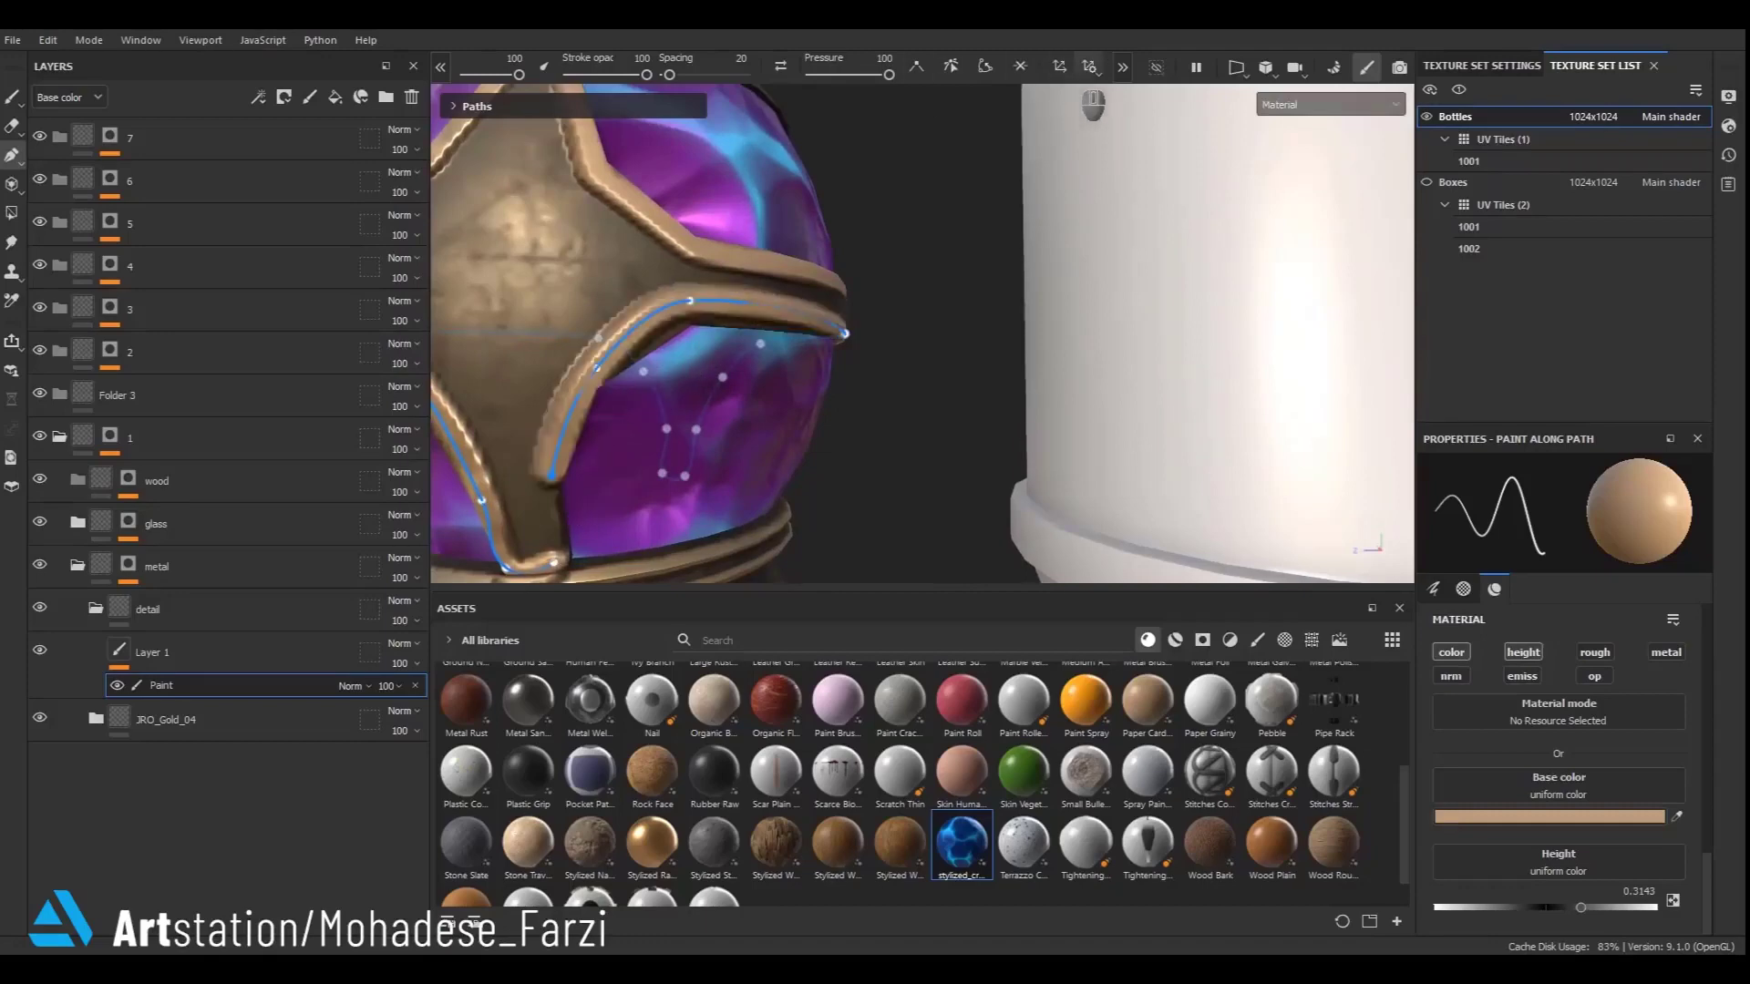
- Sharpen the path corners at the strap's bottom and reposition points near the band
{"action": "left_click", "coordinate": [985, 66]}
{"action": "double_click", "coordinate": [552, 563]}
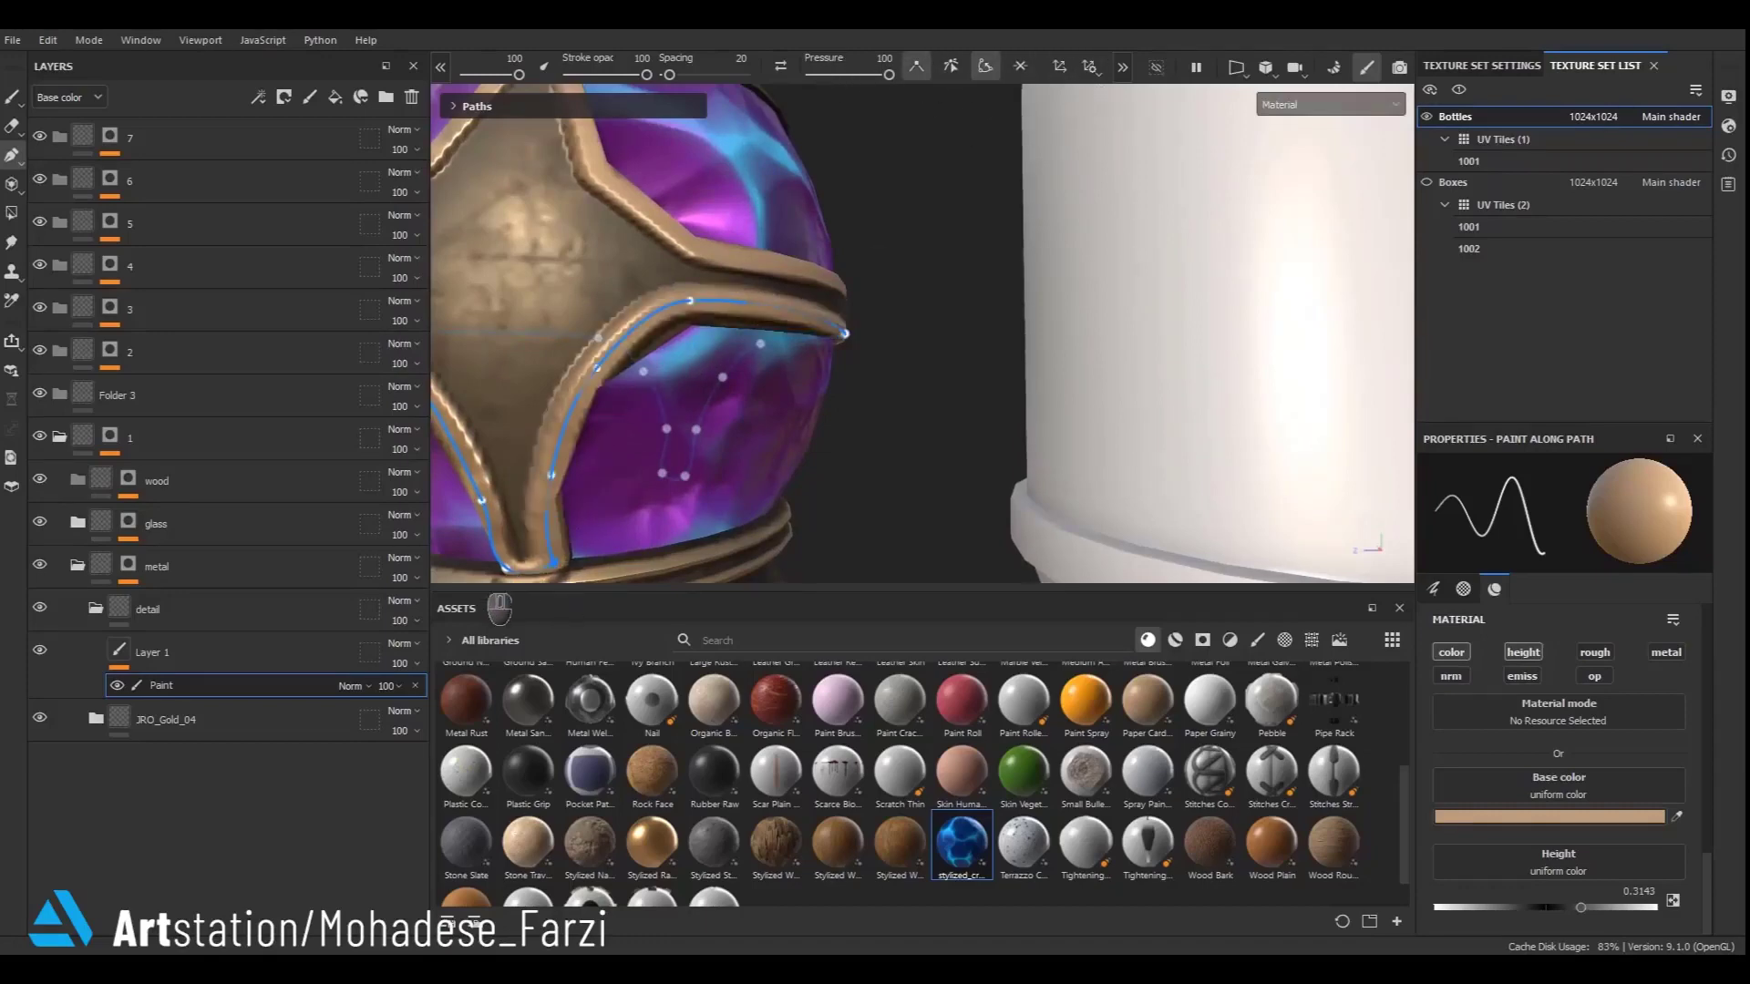
{"action": "double_click", "coordinate": [506, 569]}
{"action": "middle_click_drag", "start_coordinate": [533, 542], "coordinate": [724, 384], "text": "alt"}
{"action": "scroll", "coordinate": [714, 388], "scroll_direction": "up", "scroll_amount": 2}
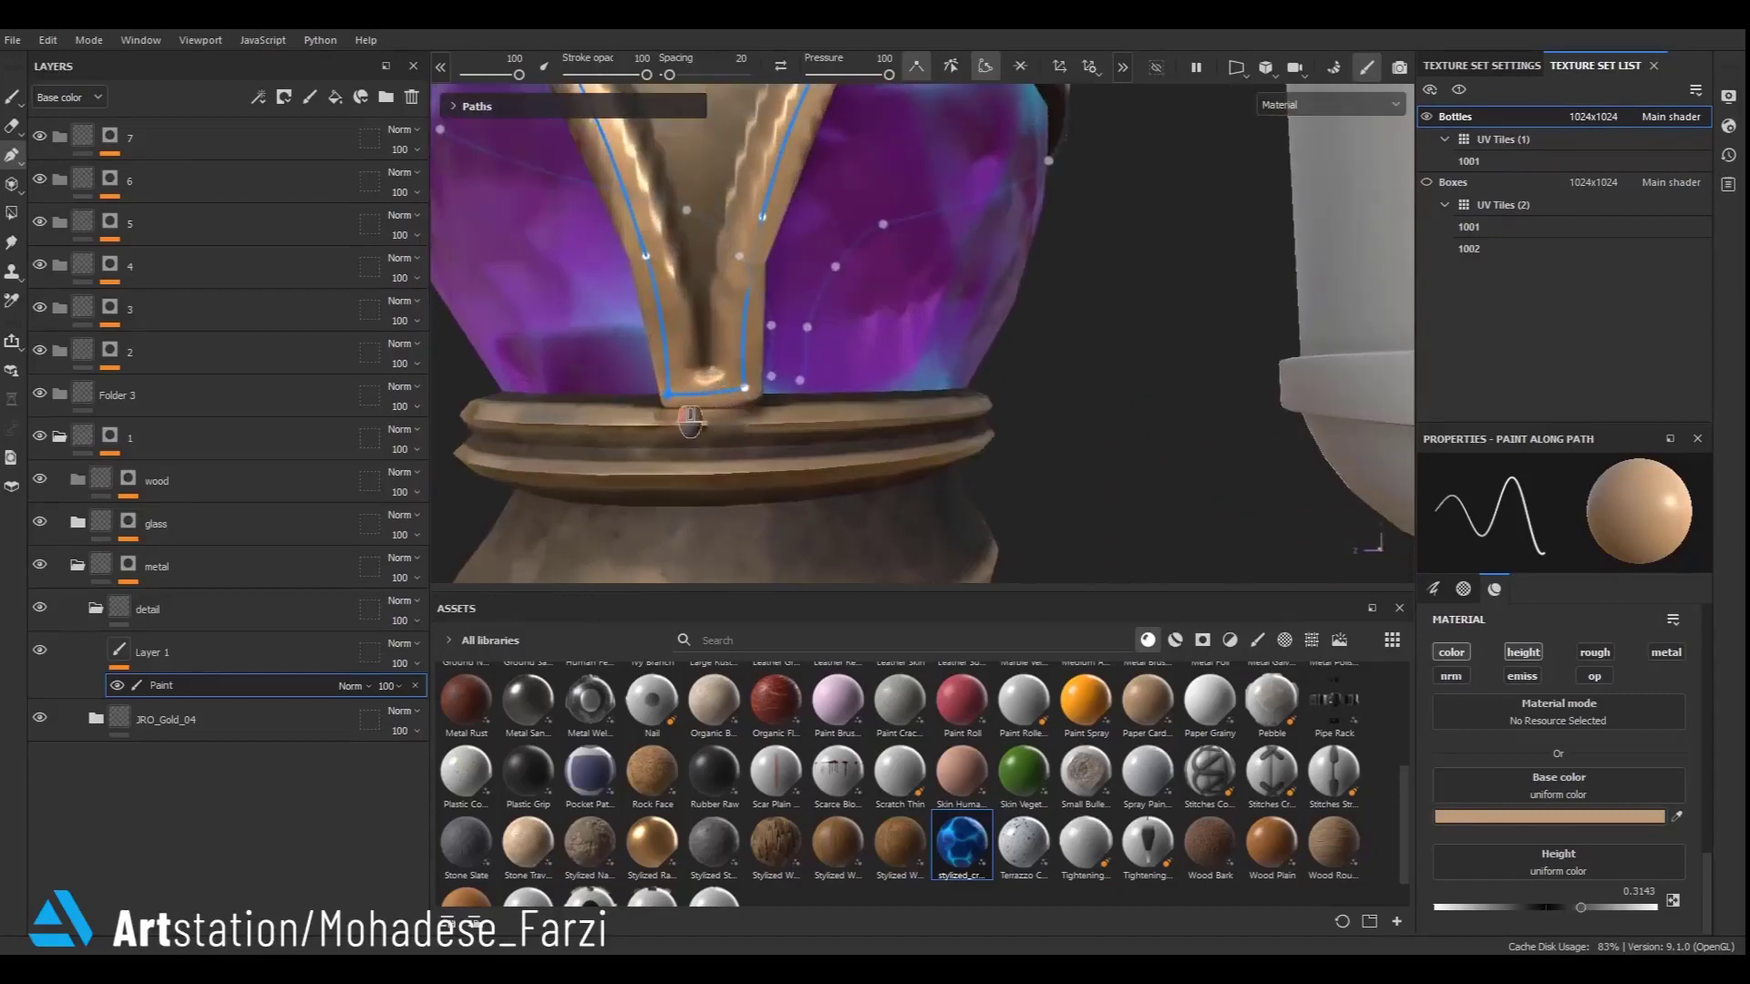
{"action": "scroll", "coordinate": [695, 414], "scroll_direction": "down", "scroll_amount": 3}
{"action": "left_click_drag", "start_coordinate": [665, 414], "coordinate": [749, 439], "text": "alt"}
{"action": "scroll", "coordinate": [750, 439], "scroll_direction": "up", "scroll_amount": 1}
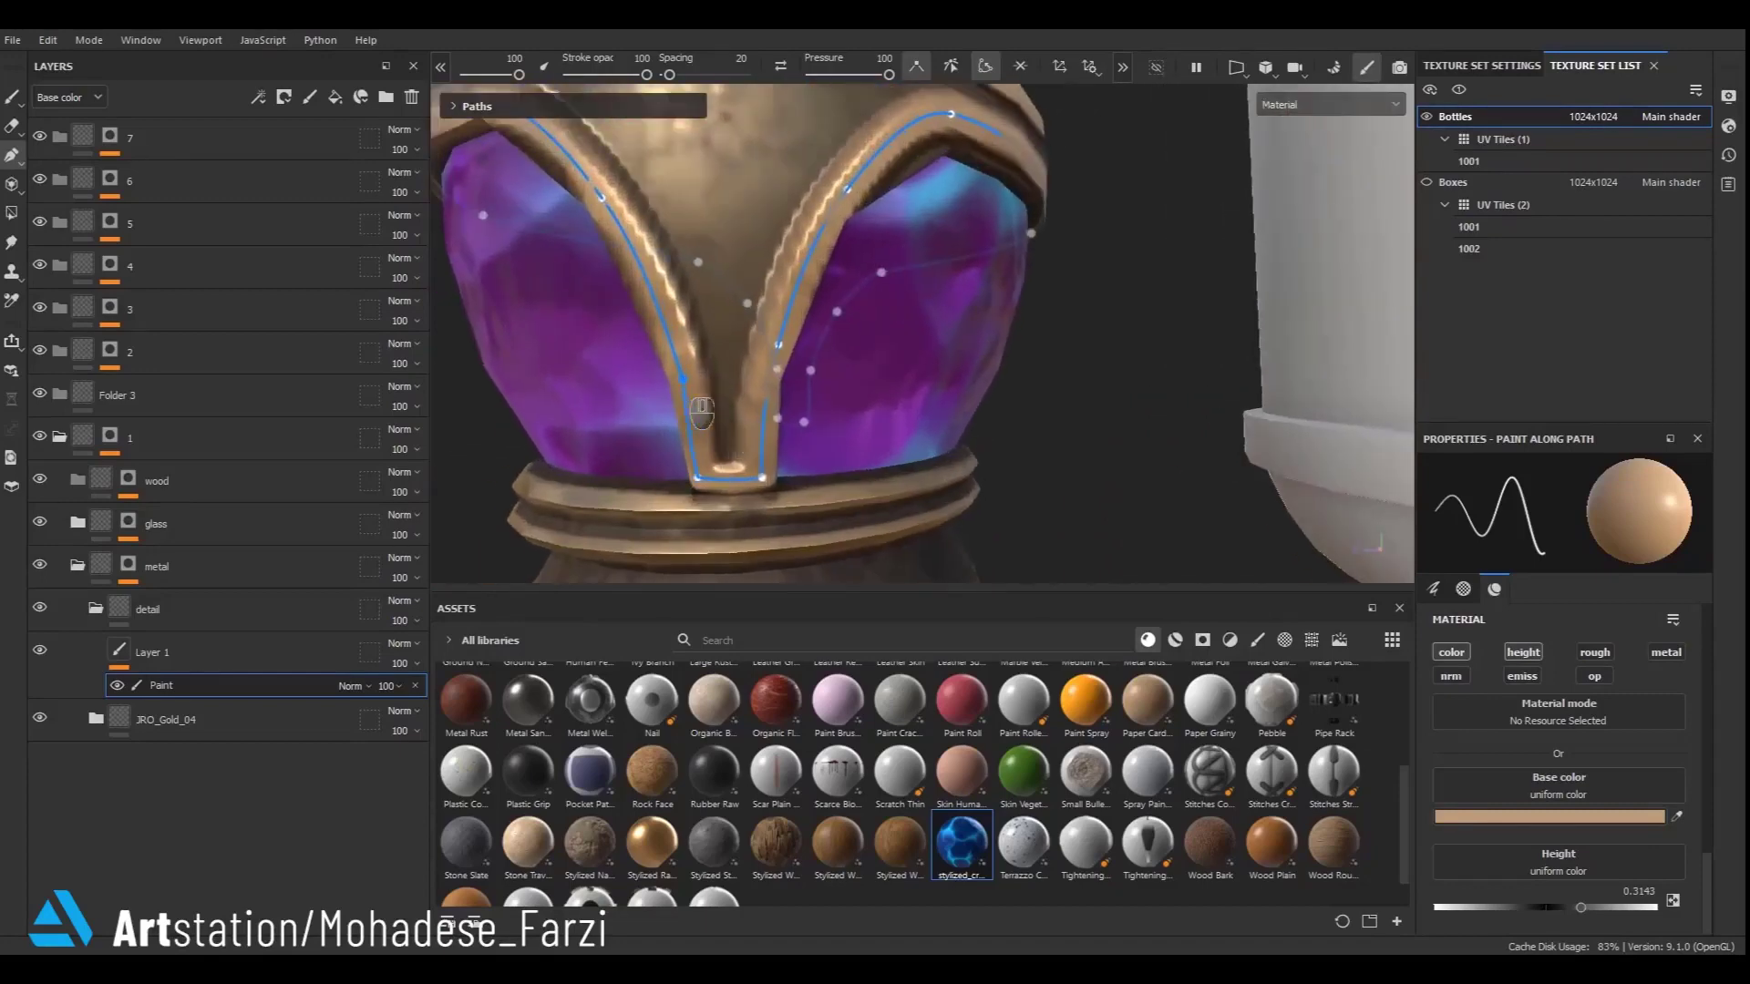
{"action": "left_click_drag", "start_coordinate": [800, 374], "coordinate": [787, 402]}
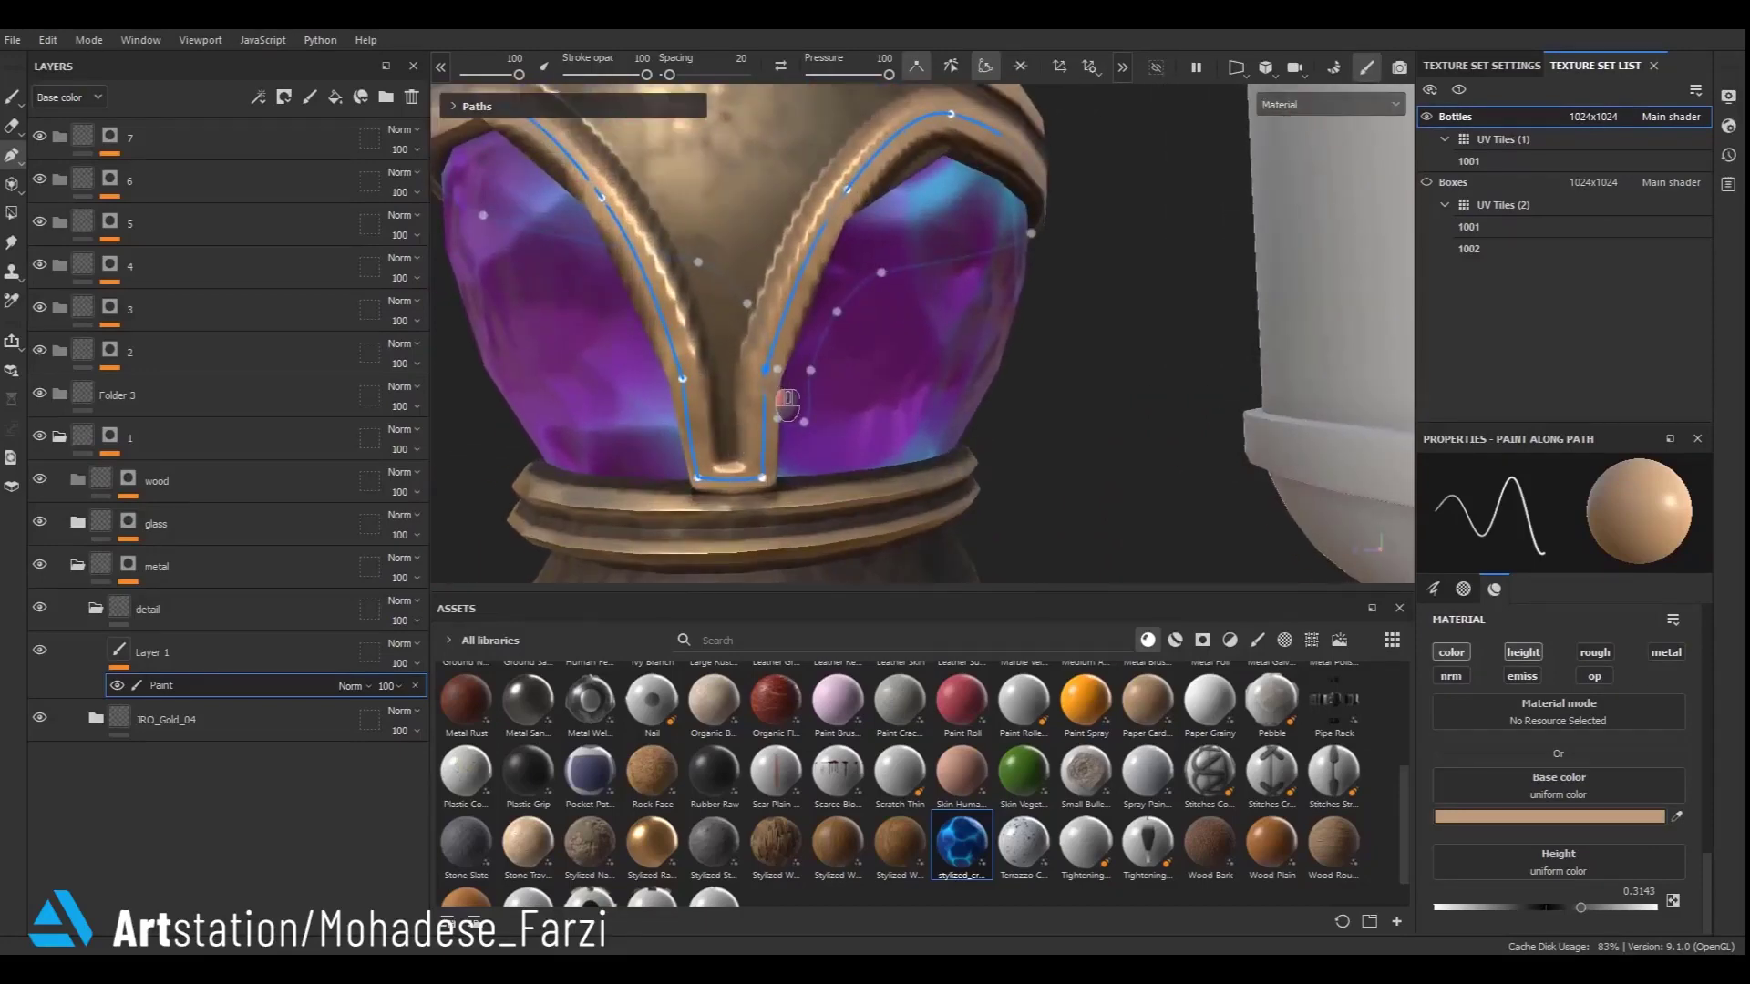
- Adjust the path points along the strap's other side to follow its edge
{"action": "scroll", "coordinate": [788, 402], "scroll_direction": "down", "scroll_amount": 3}
{"action": "left_click_drag", "start_coordinate": [643, 449], "coordinate": [812, 380], "text": "alt"}
{"action": "scroll", "coordinate": [812, 379], "scroll_direction": "up", "scroll_amount": 2}
{"action": "left_click", "coordinate": [731, 286]}
{"action": "left_click_drag", "start_coordinate": [924, 306], "coordinate": [864, 315], "text": "alt"}
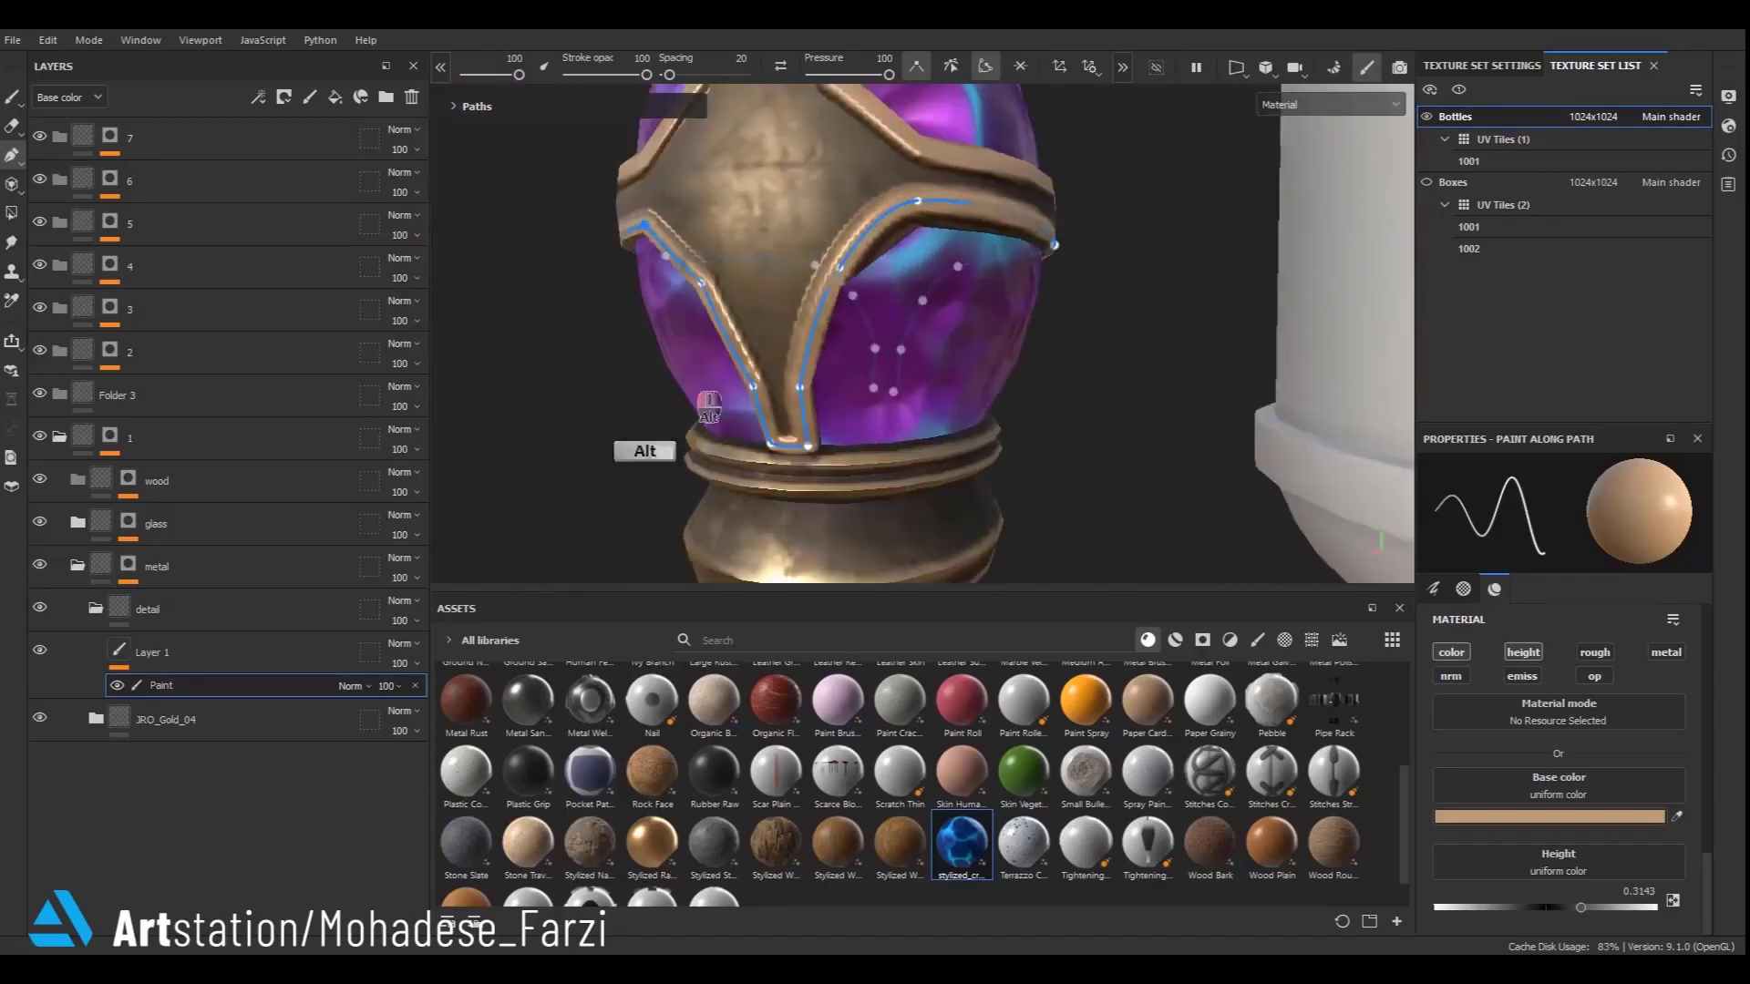
{"action": "scroll", "coordinate": [937, 240], "scroll_direction": "up", "scroll_amount": 2}
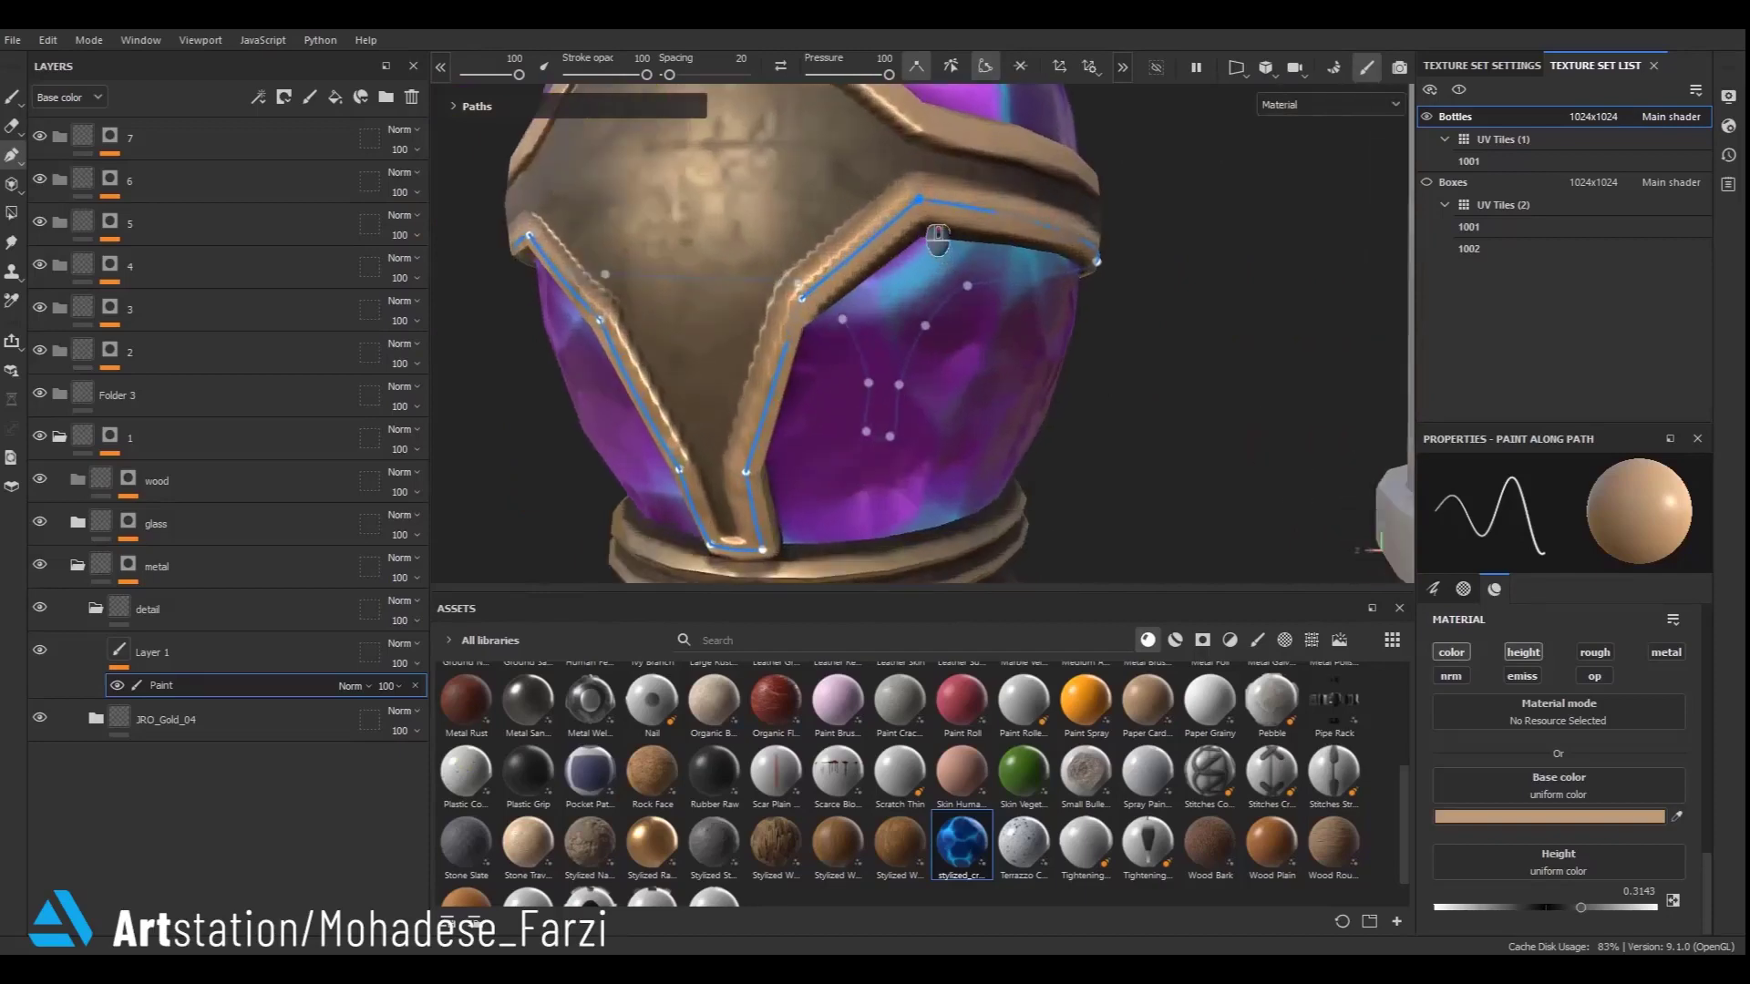
{"action": "left_click_drag", "start_coordinate": [919, 201], "coordinate": [919, 216]}
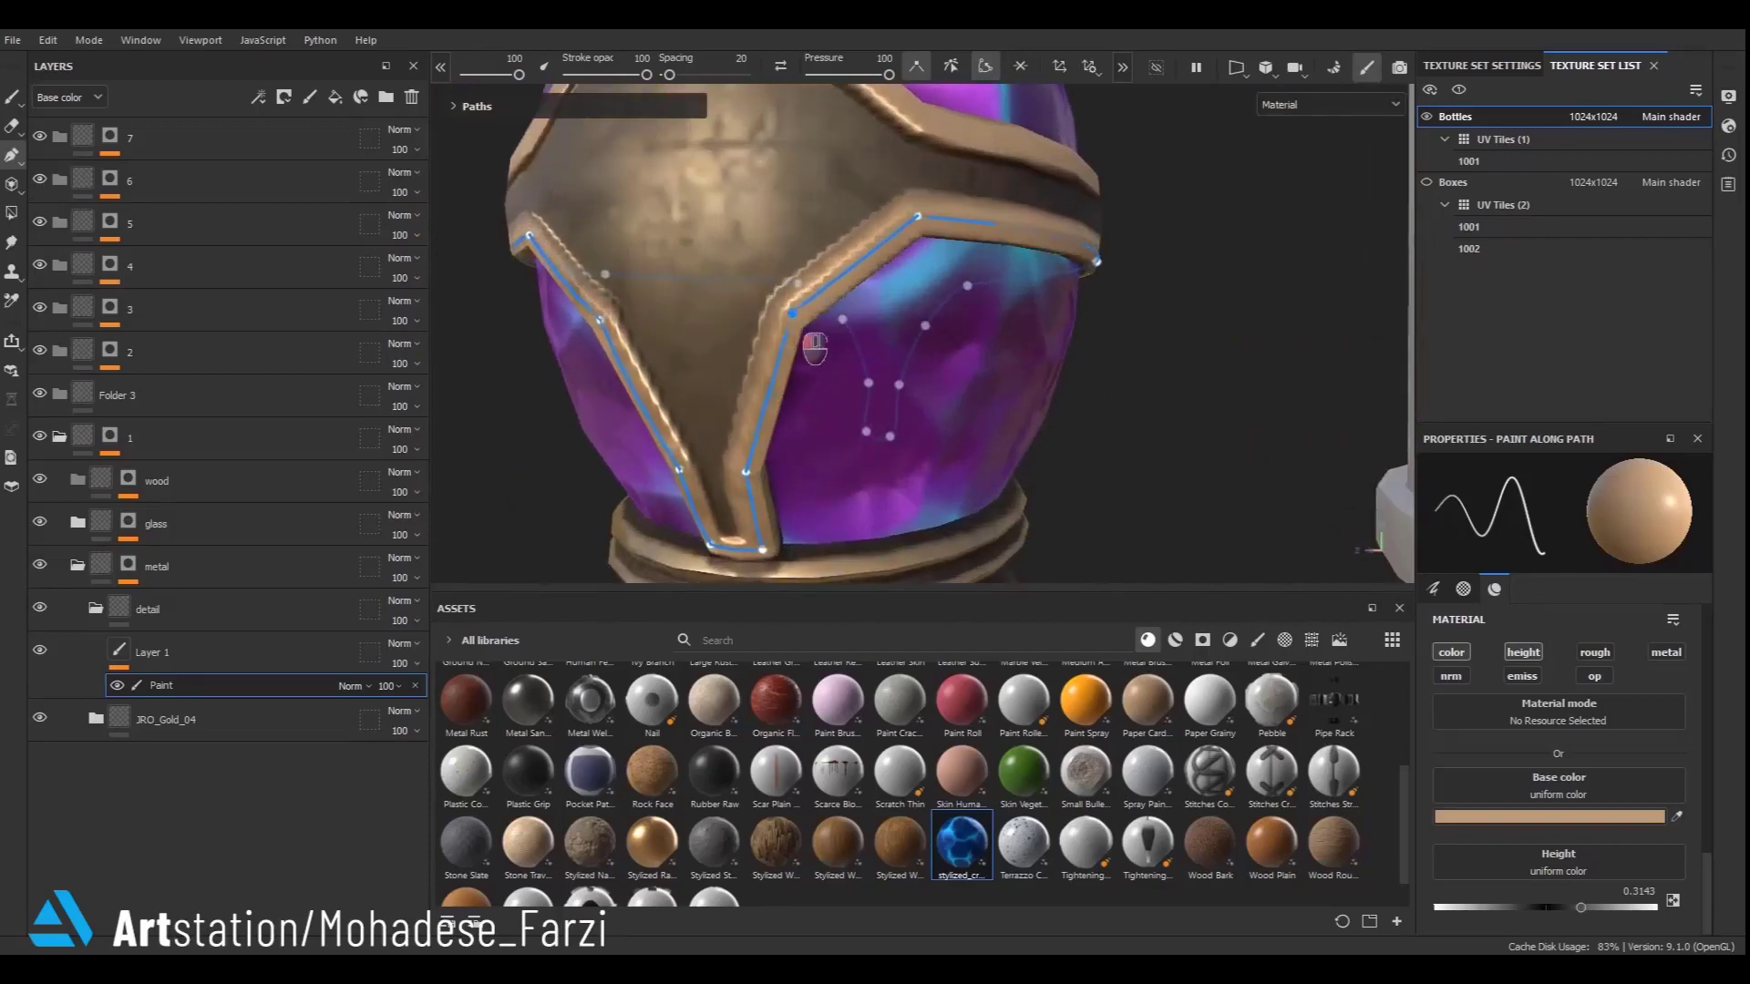
- Continue the path around the strap on the bottle's far side, aligning points to the strap's edges
{"action": "left_click_drag", "start_coordinate": [827, 343], "coordinate": [953, 256], "text": "alt"}
{"action": "double_click", "coordinate": [855, 325]}
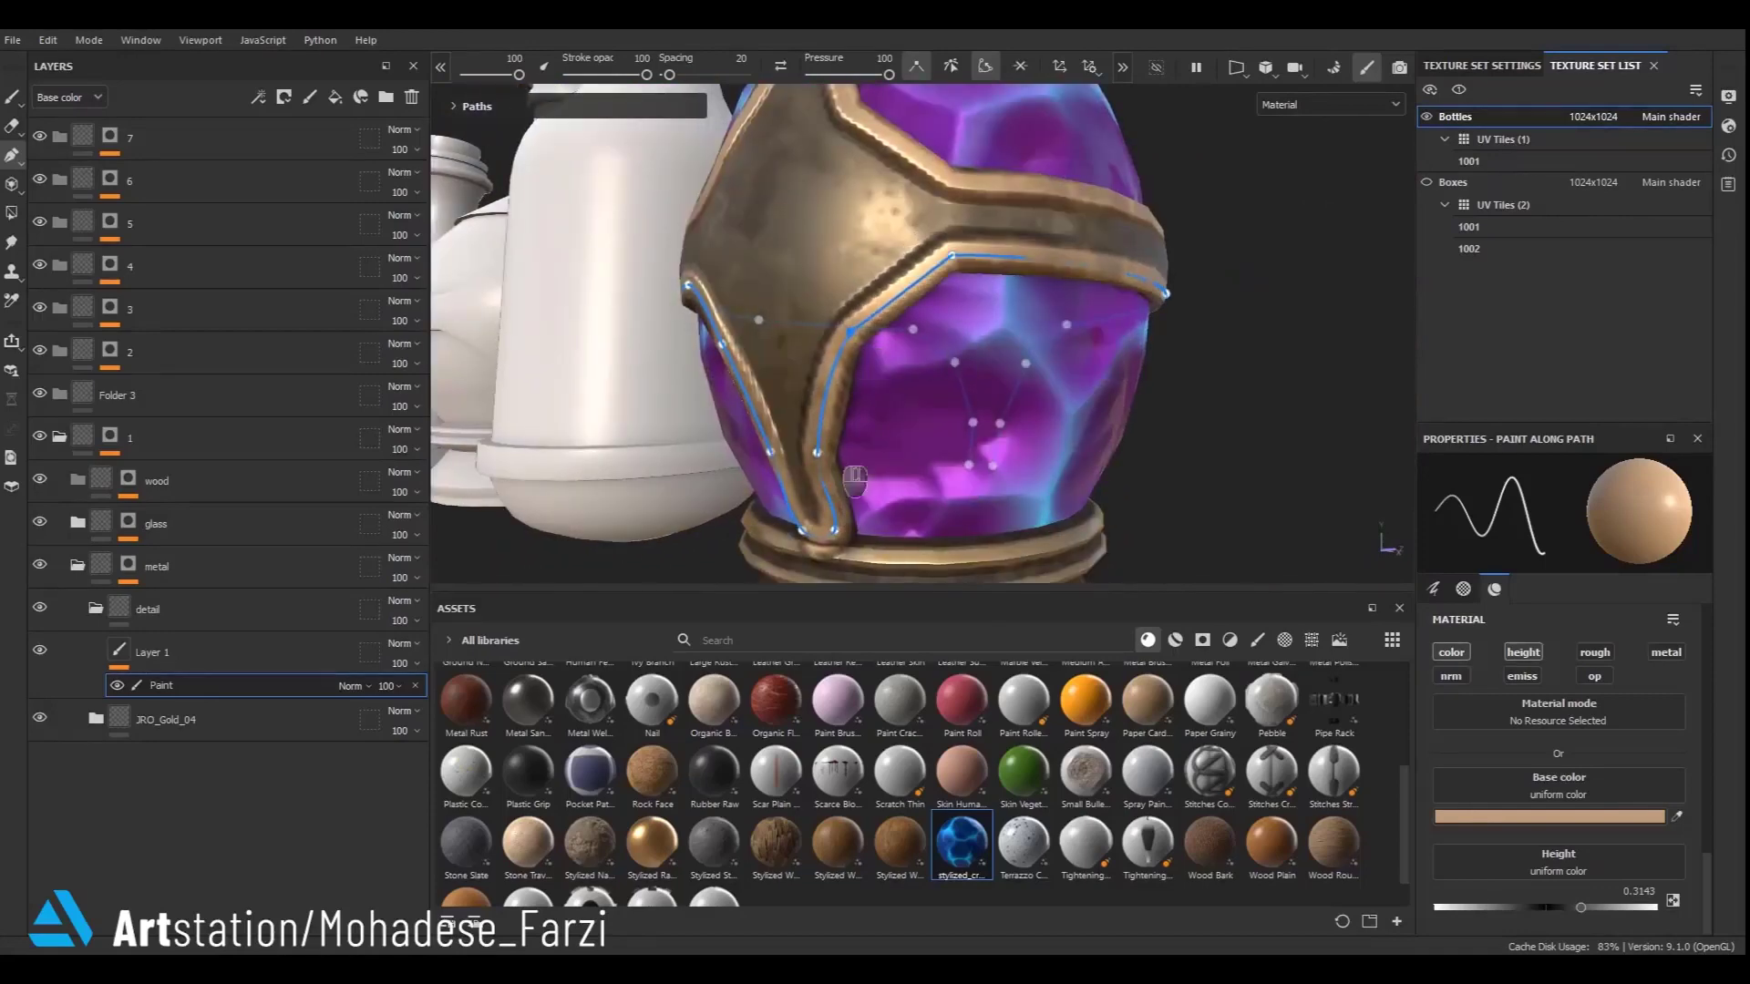
{"action": "left_click_drag", "start_coordinate": [825, 488], "coordinate": [825, 344], "text": "alt"}
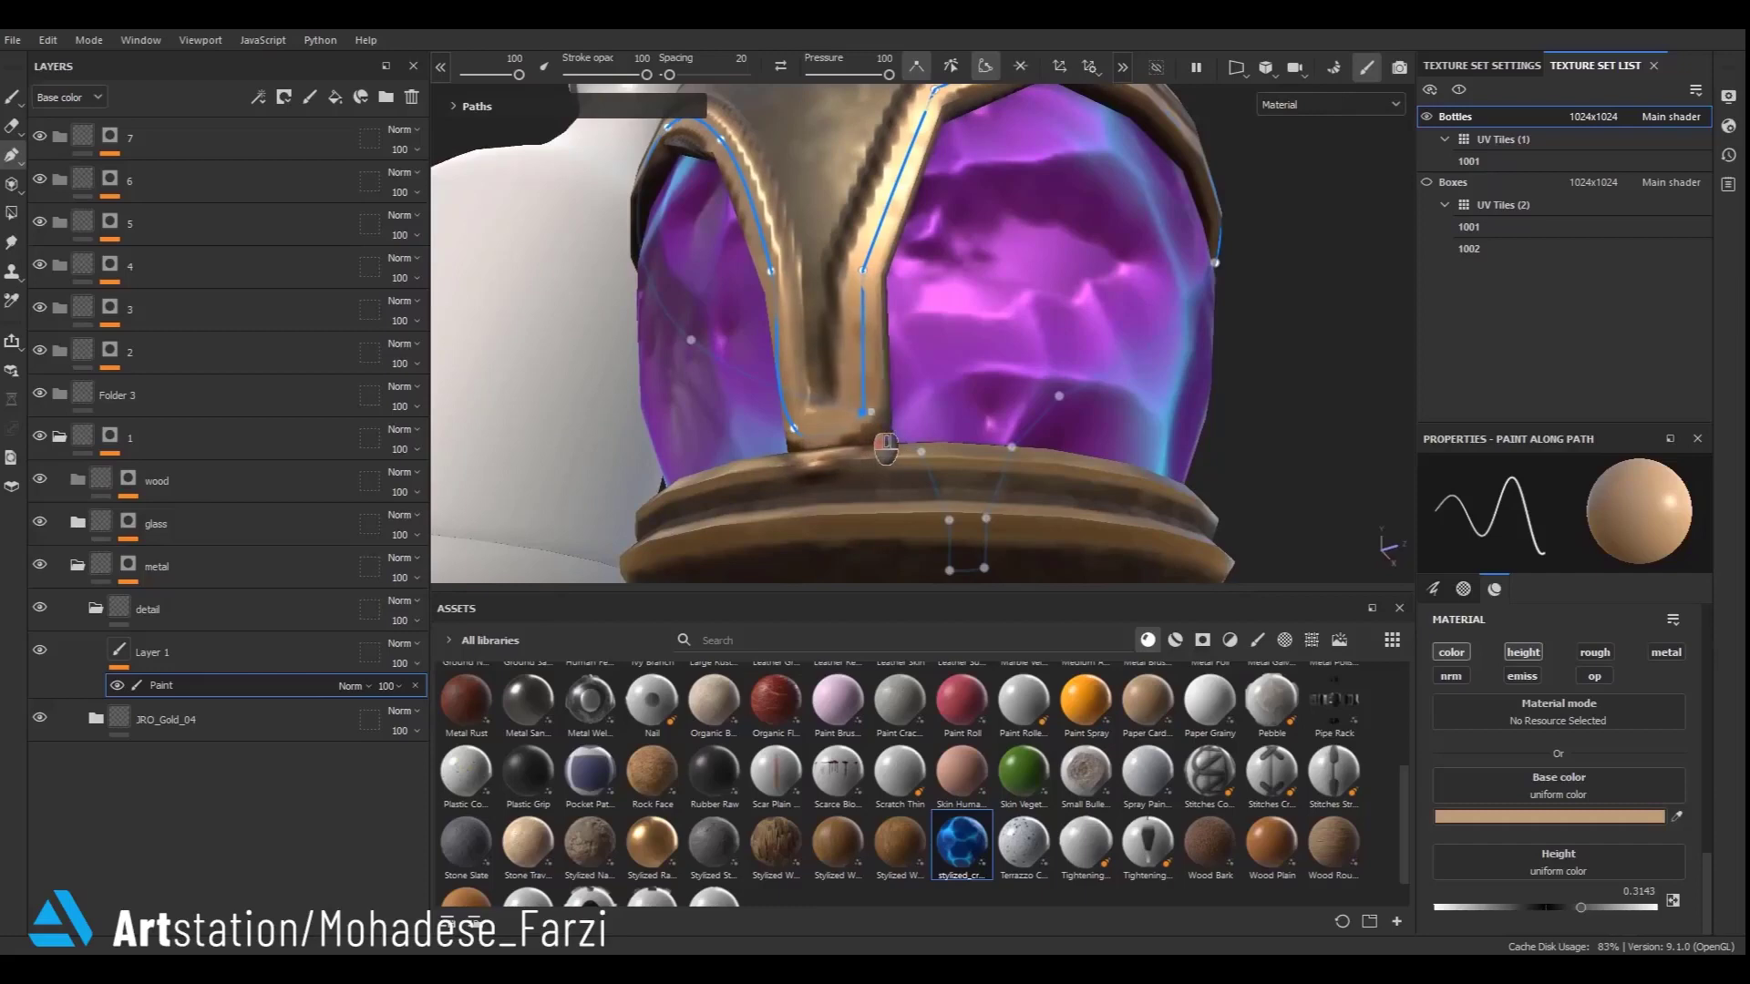
{"action": "left_click_drag", "start_coordinate": [885, 449], "coordinate": [814, 453], "text": "alt"}
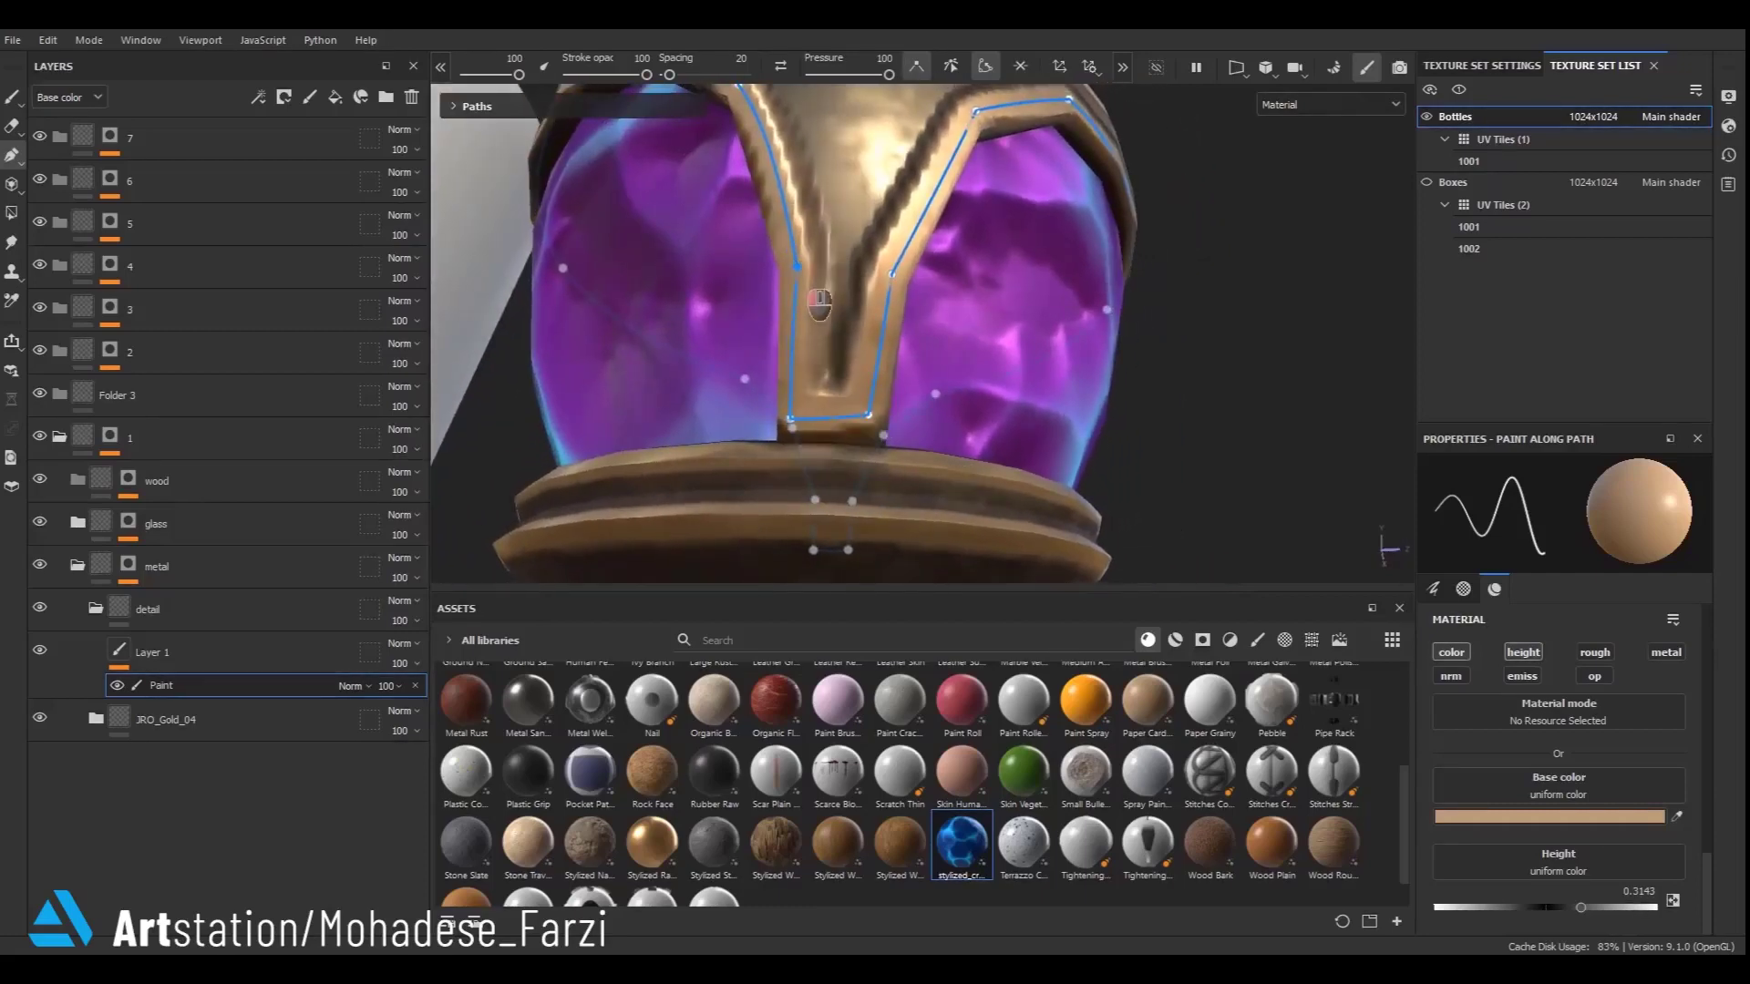
{"action": "left_click_drag", "start_coordinate": [815, 290], "coordinate": [888, 424], "text": "alt"}
- Sharpen the top corner point of the path and move the last point to finish the strap trim
{"action": "scroll", "coordinate": [897, 360], "scroll_direction": "up", "scroll_amount": 2}
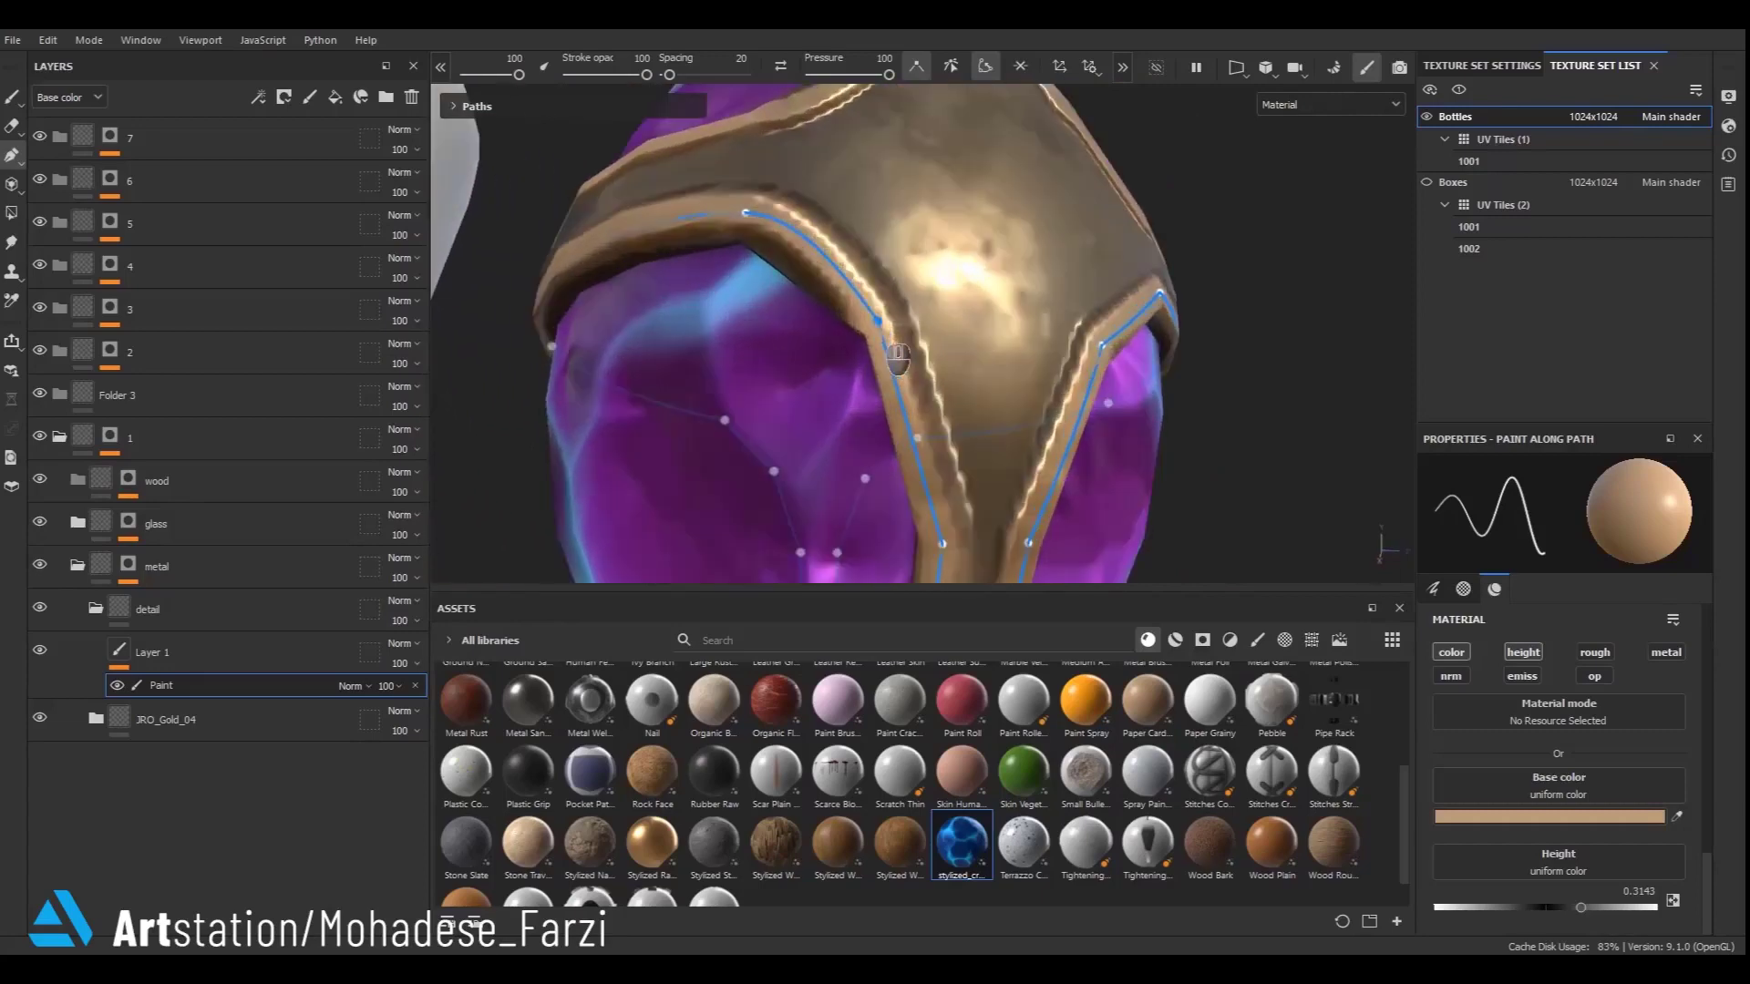
{"action": "double_click", "coordinate": [755, 213]}
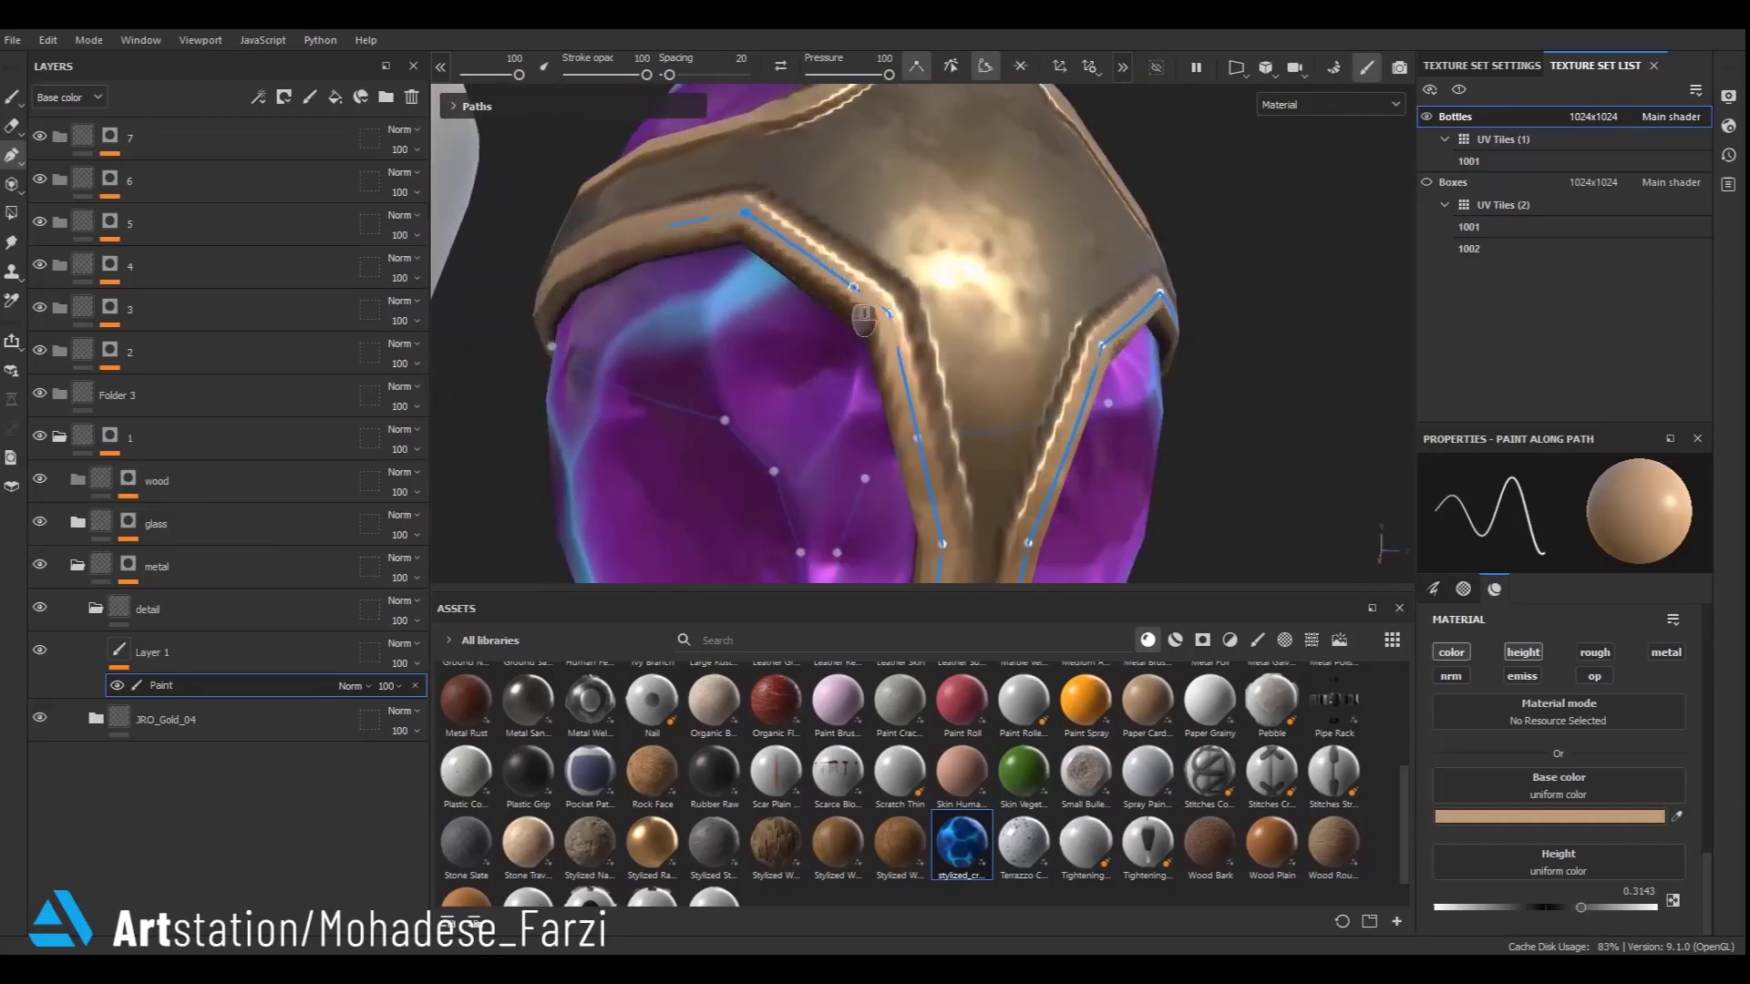
{"action": "left_click_drag", "start_coordinate": [840, 287], "coordinate": [670, 467], "text": "alt"}
{"action": "scroll", "coordinate": [741, 438], "scroll_direction": "down", "scroll_amount": 3}
{"action": "scroll", "coordinate": [763, 466], "scroll_direction": "down", "scroll_amount": 5}
- Add another paint layer to the detail folder
{"action": "right_click", "coordinate": [149, 672]}
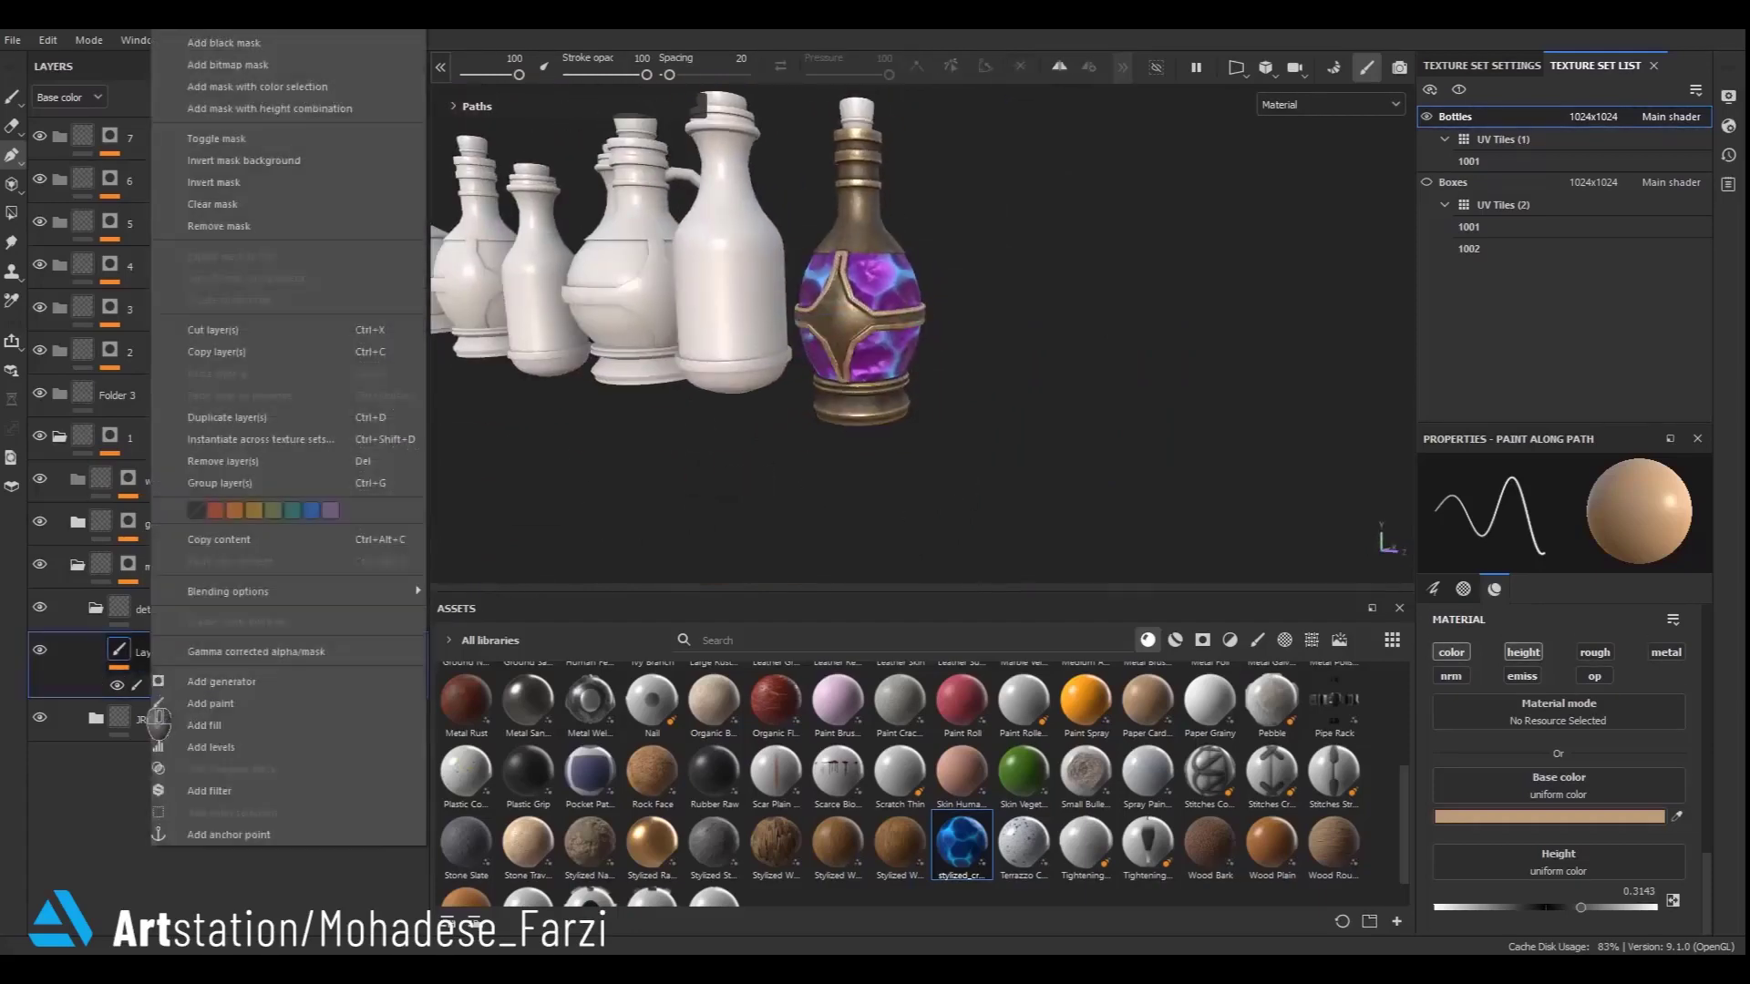
{"action": "left_click", "coordinate": [137, 689]}
{"action": "right_click", "coordinate": [138, 690]}
{"action": "left_click", "coordinate": [186, 545]}
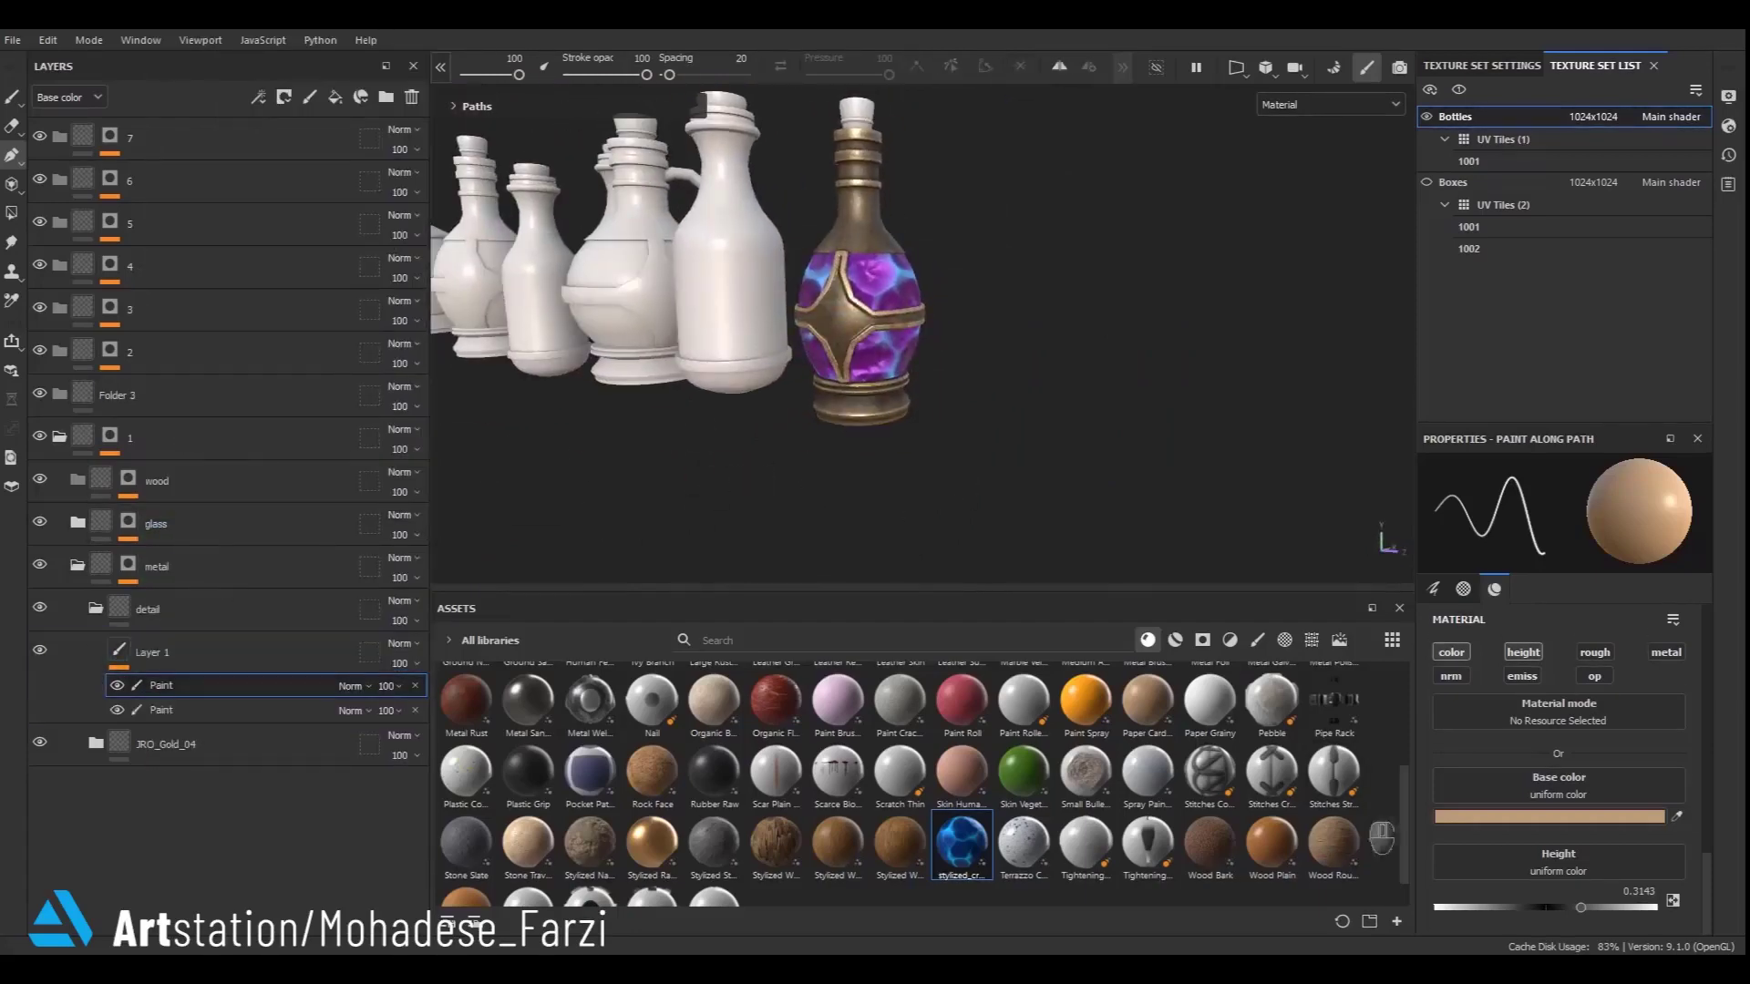
- Select the brush tool and set its base colour to a pale peach tone
{"action": "left_click", "coordinate": [12, 97]}
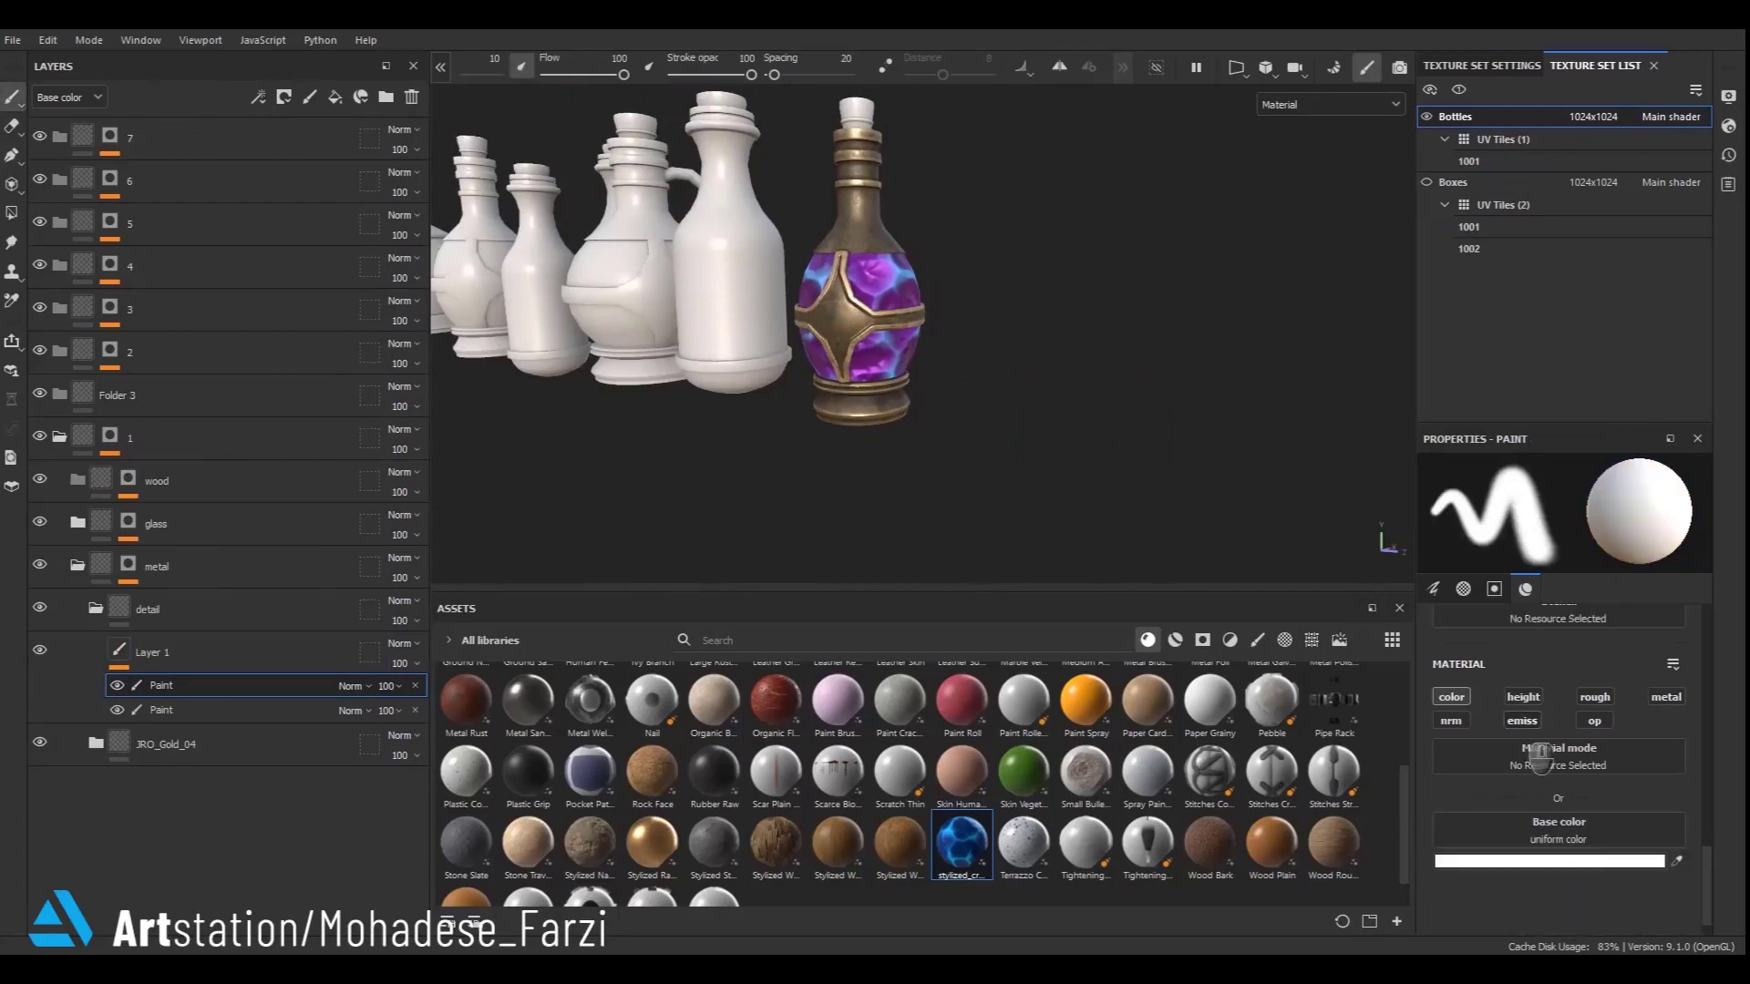
{"action": "scroll", "coordinate": [1593, 843], "scroll_direction": "down", "scroll_amount": 3}
{"action": "scroll", "coordinate": [1593, 843], "scroll_direction": "down", "scroll_amount": 3}
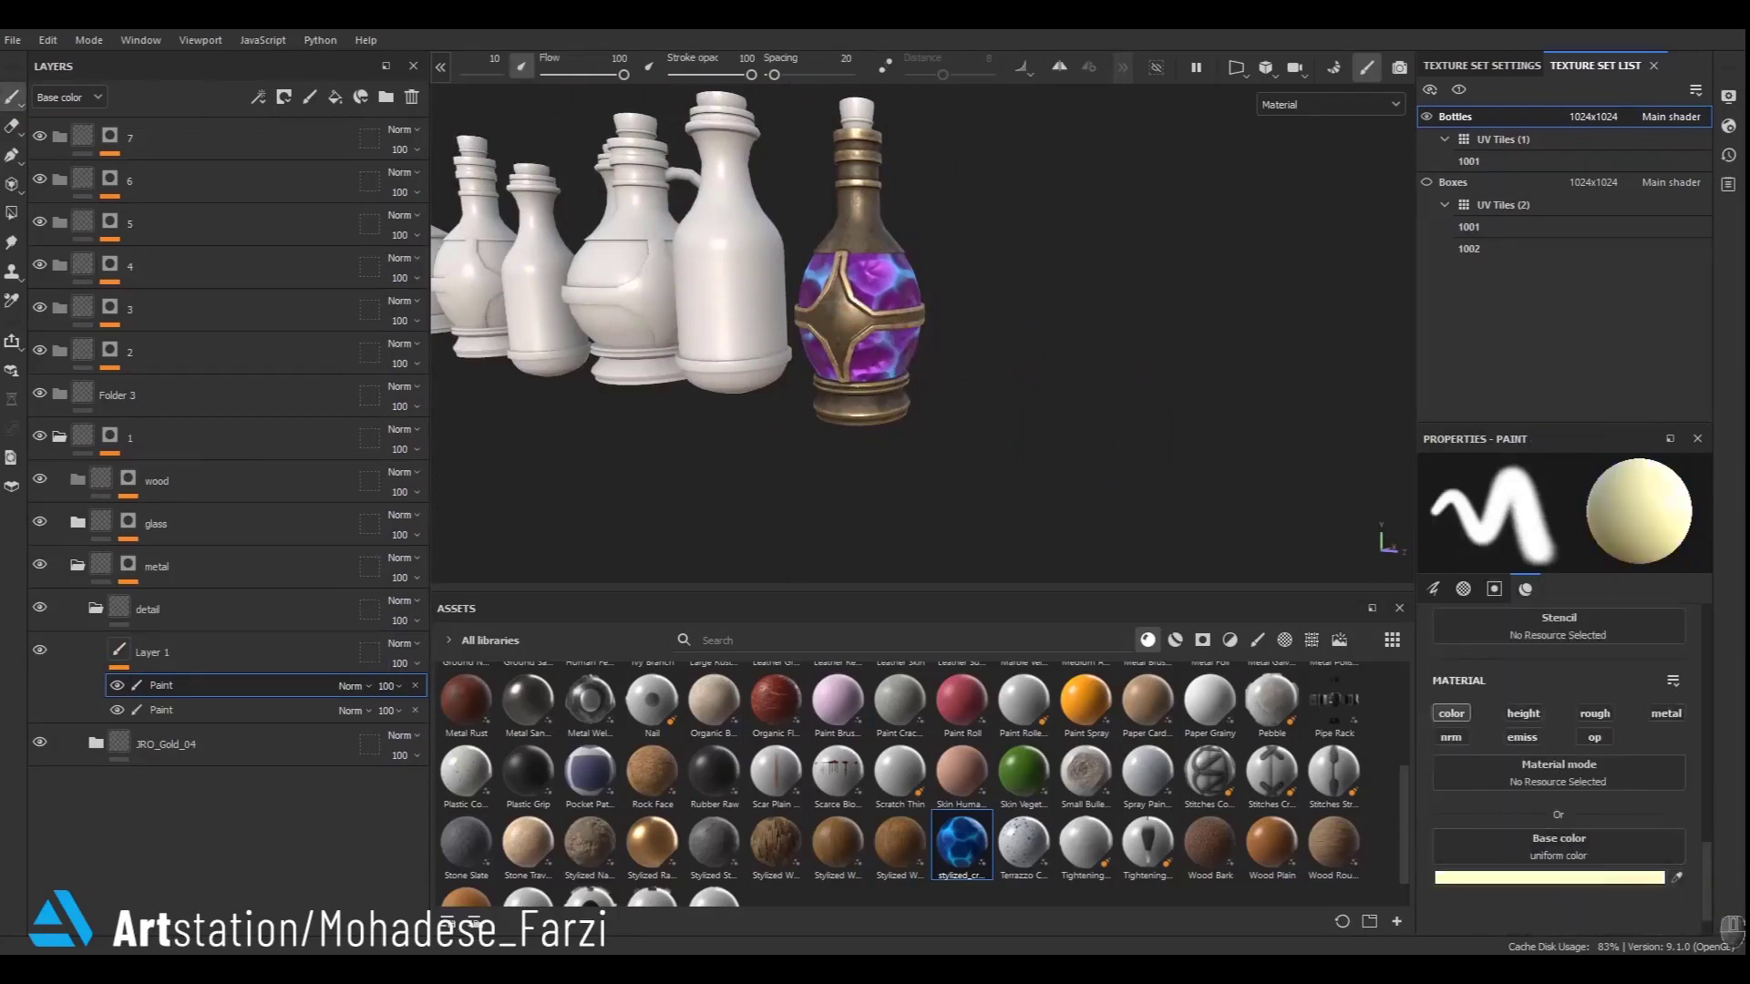
{"action": "left_click", "coordinate": [1622, 878]}
{"action": "left_click", "coordinate": [1436, 507]}
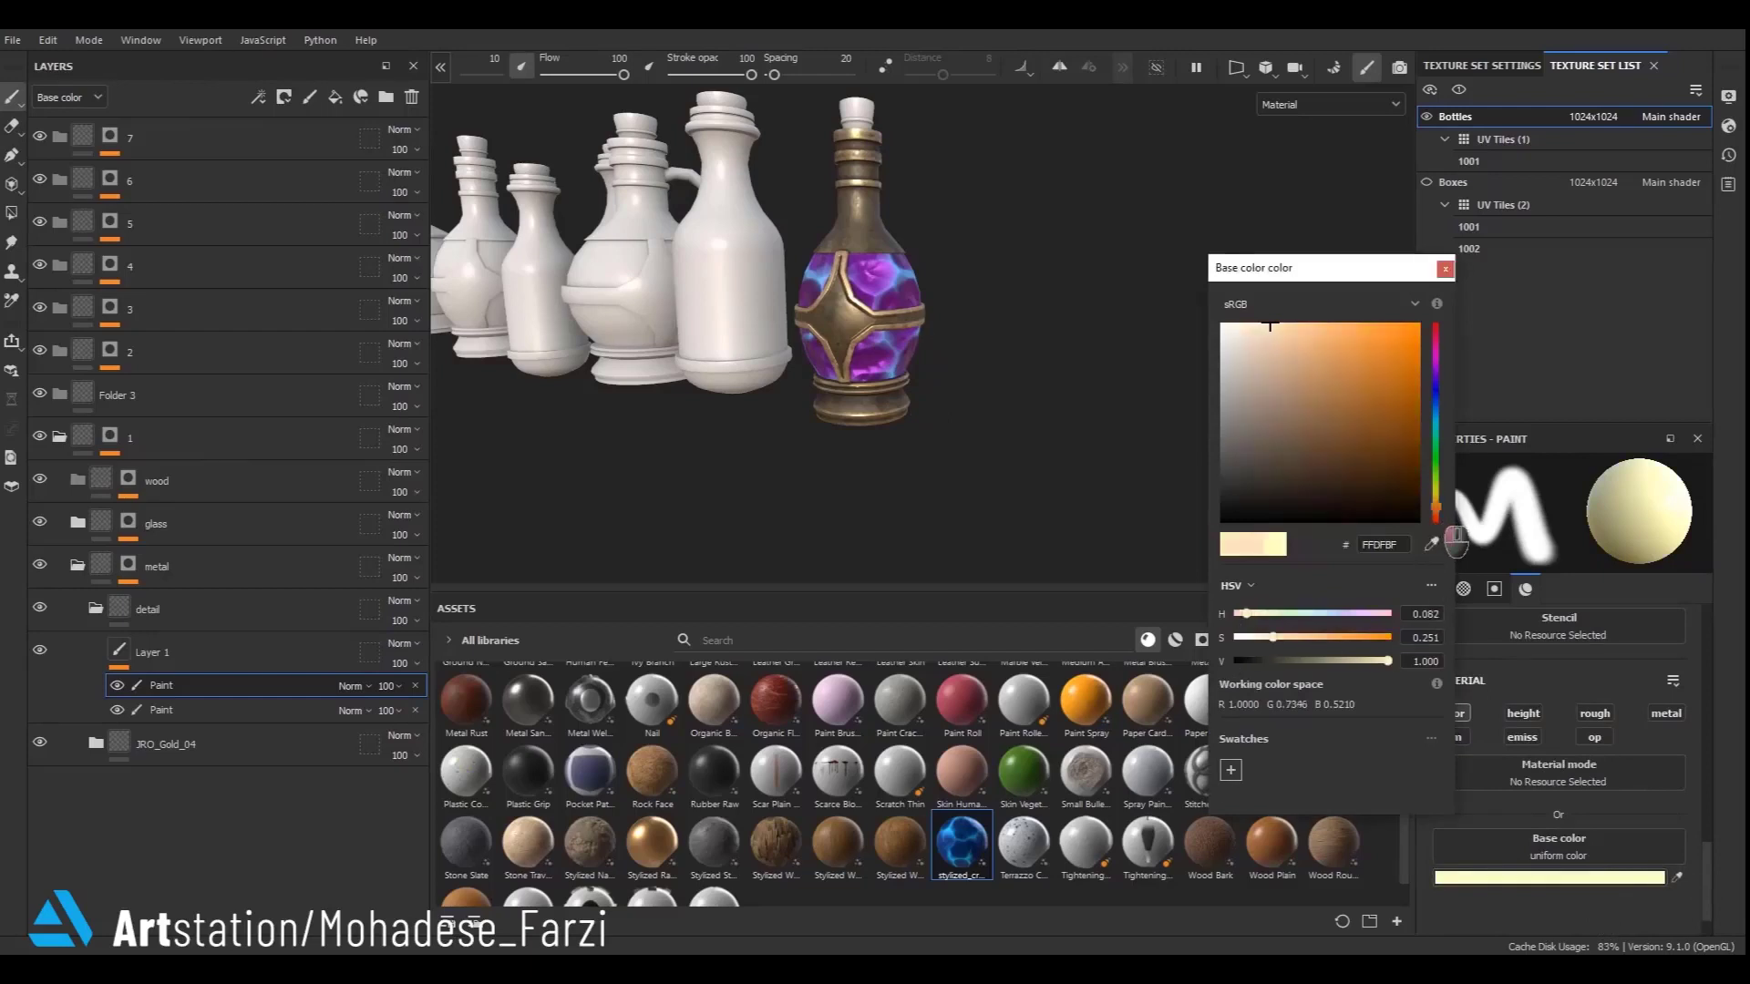
{"action": "left_click", "coordinate": [1295, 637]}
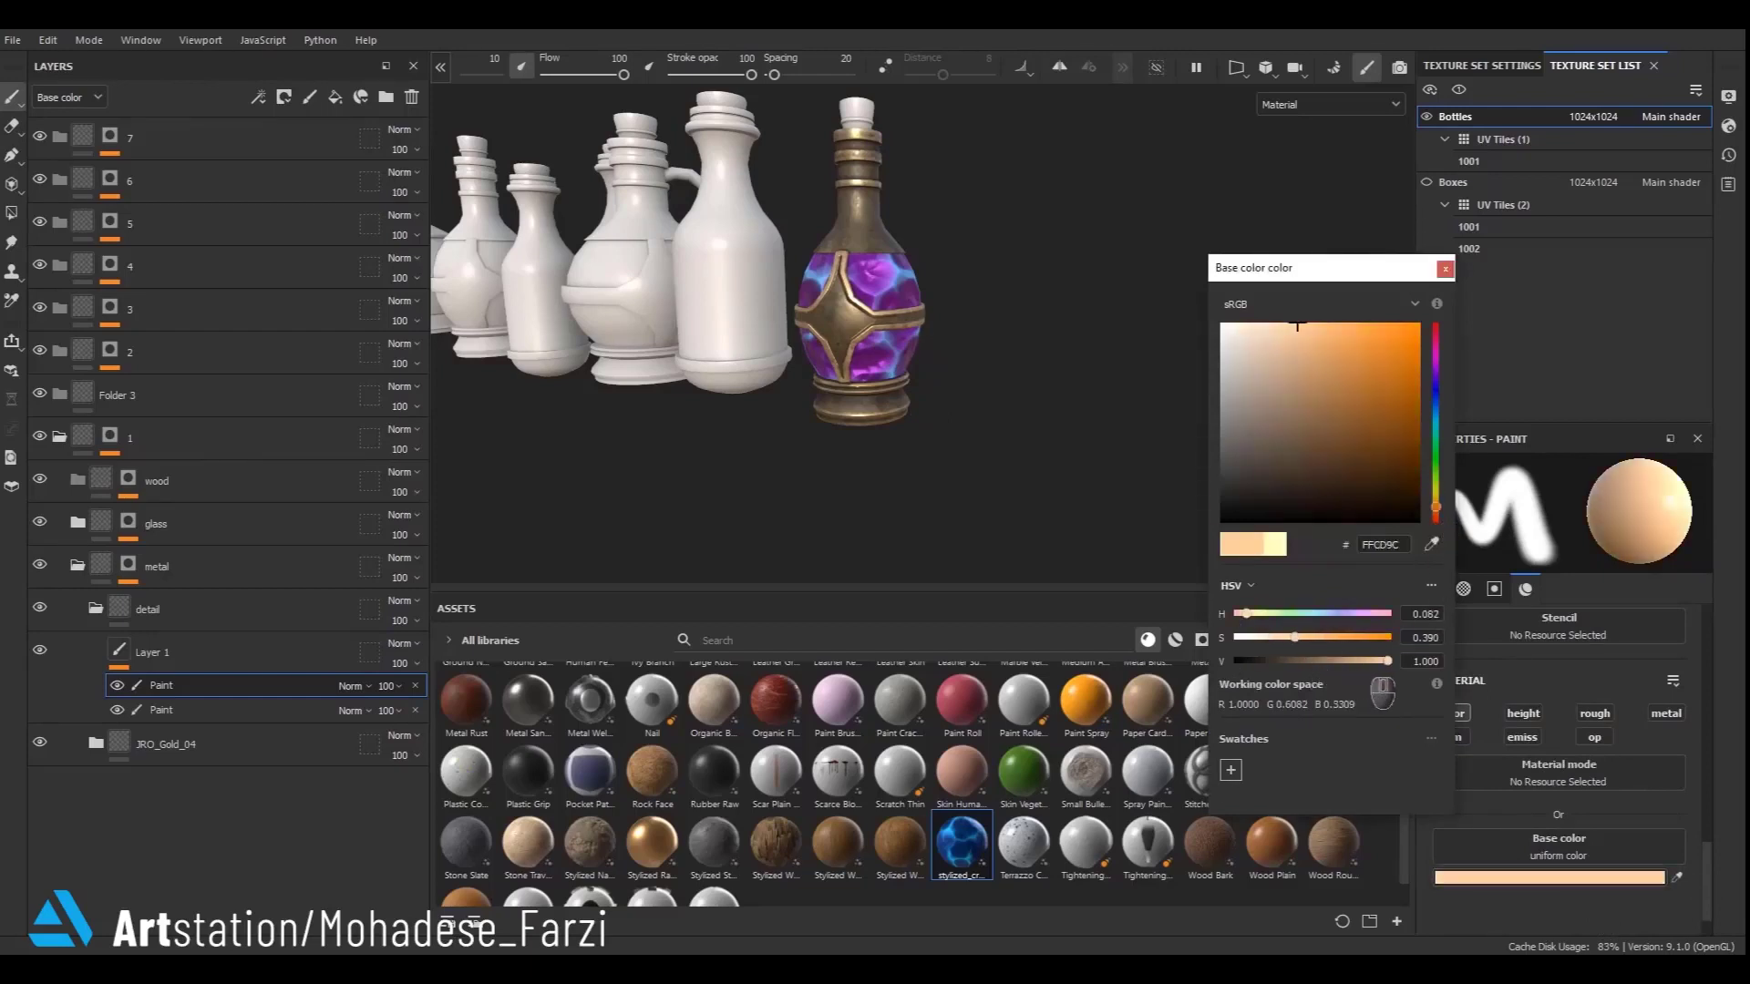
{"action": "left_click_drag", "start_coordinate": [1297, 324], "coordinate": [1297, 352]}
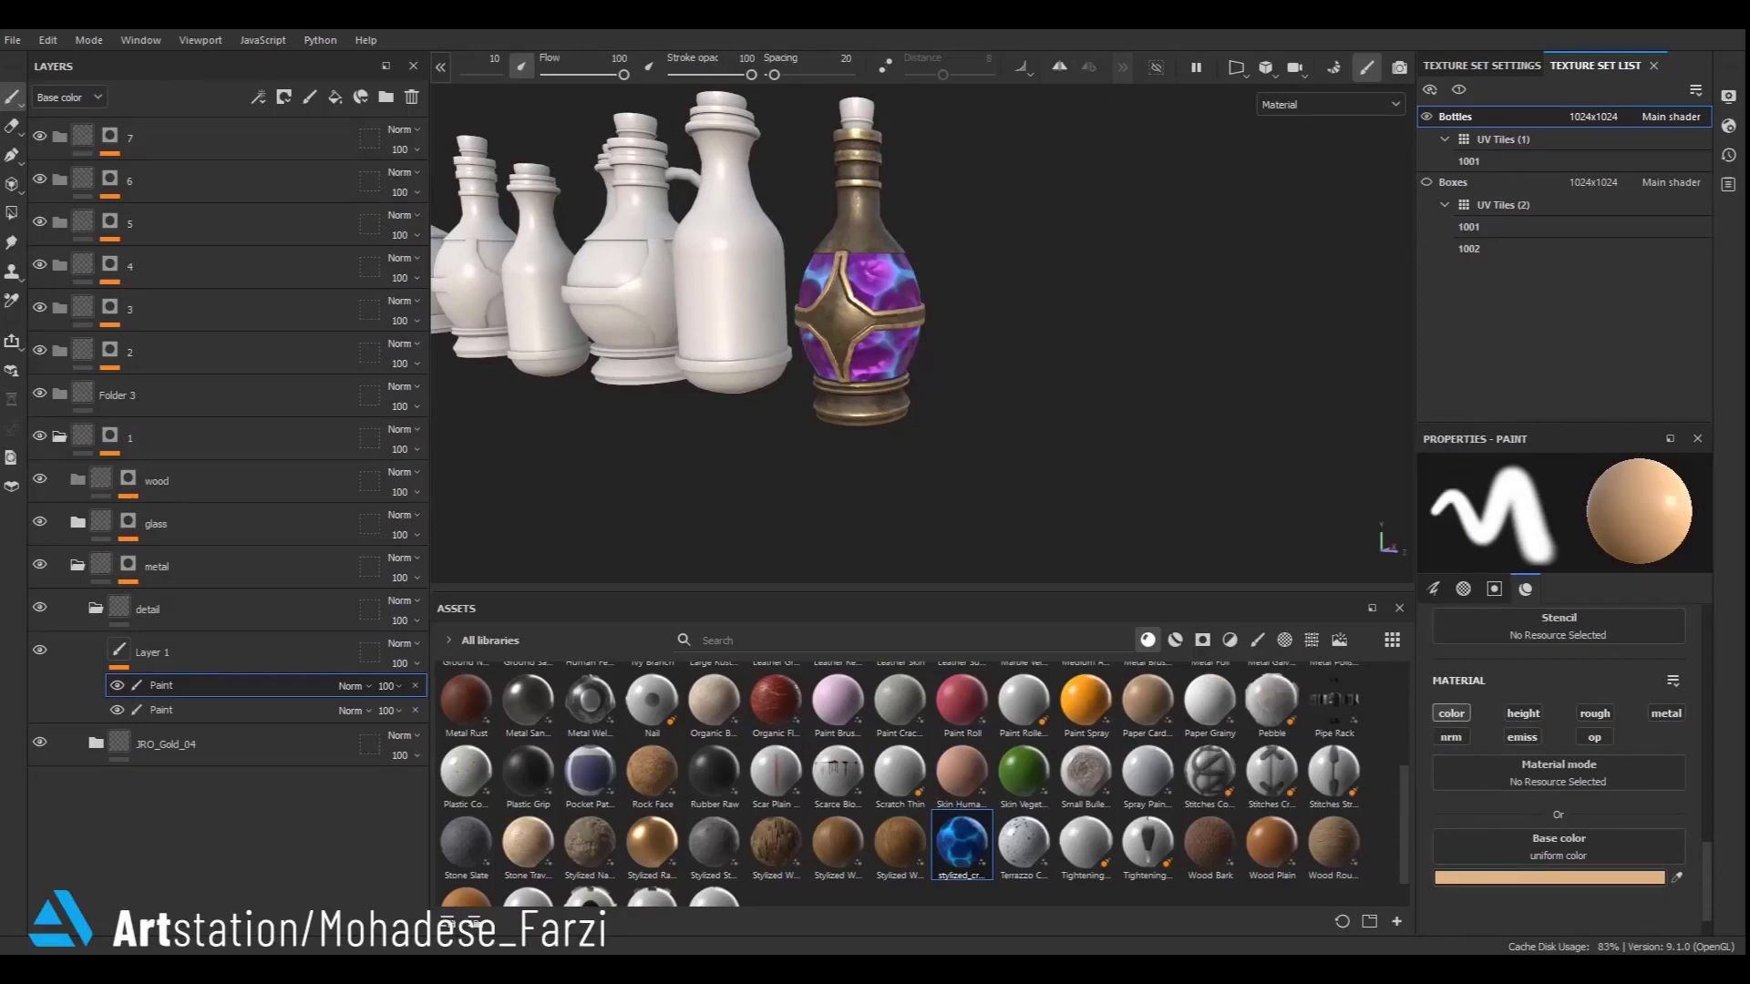
- Browse the brush presets in the asset library
{"action": "scroll", "coordinate": [773, 187], "scroll_direction": "up", "scroll_amount": 4}
{"action": "scroll", "coordinate": [916, 272], "scroll_direction": "down", "scroll_amount": 2}
{"action": "left_click_drag", "start_coordinate": [935, 274], "coordinate": [1299, 656], "text": "alt"}
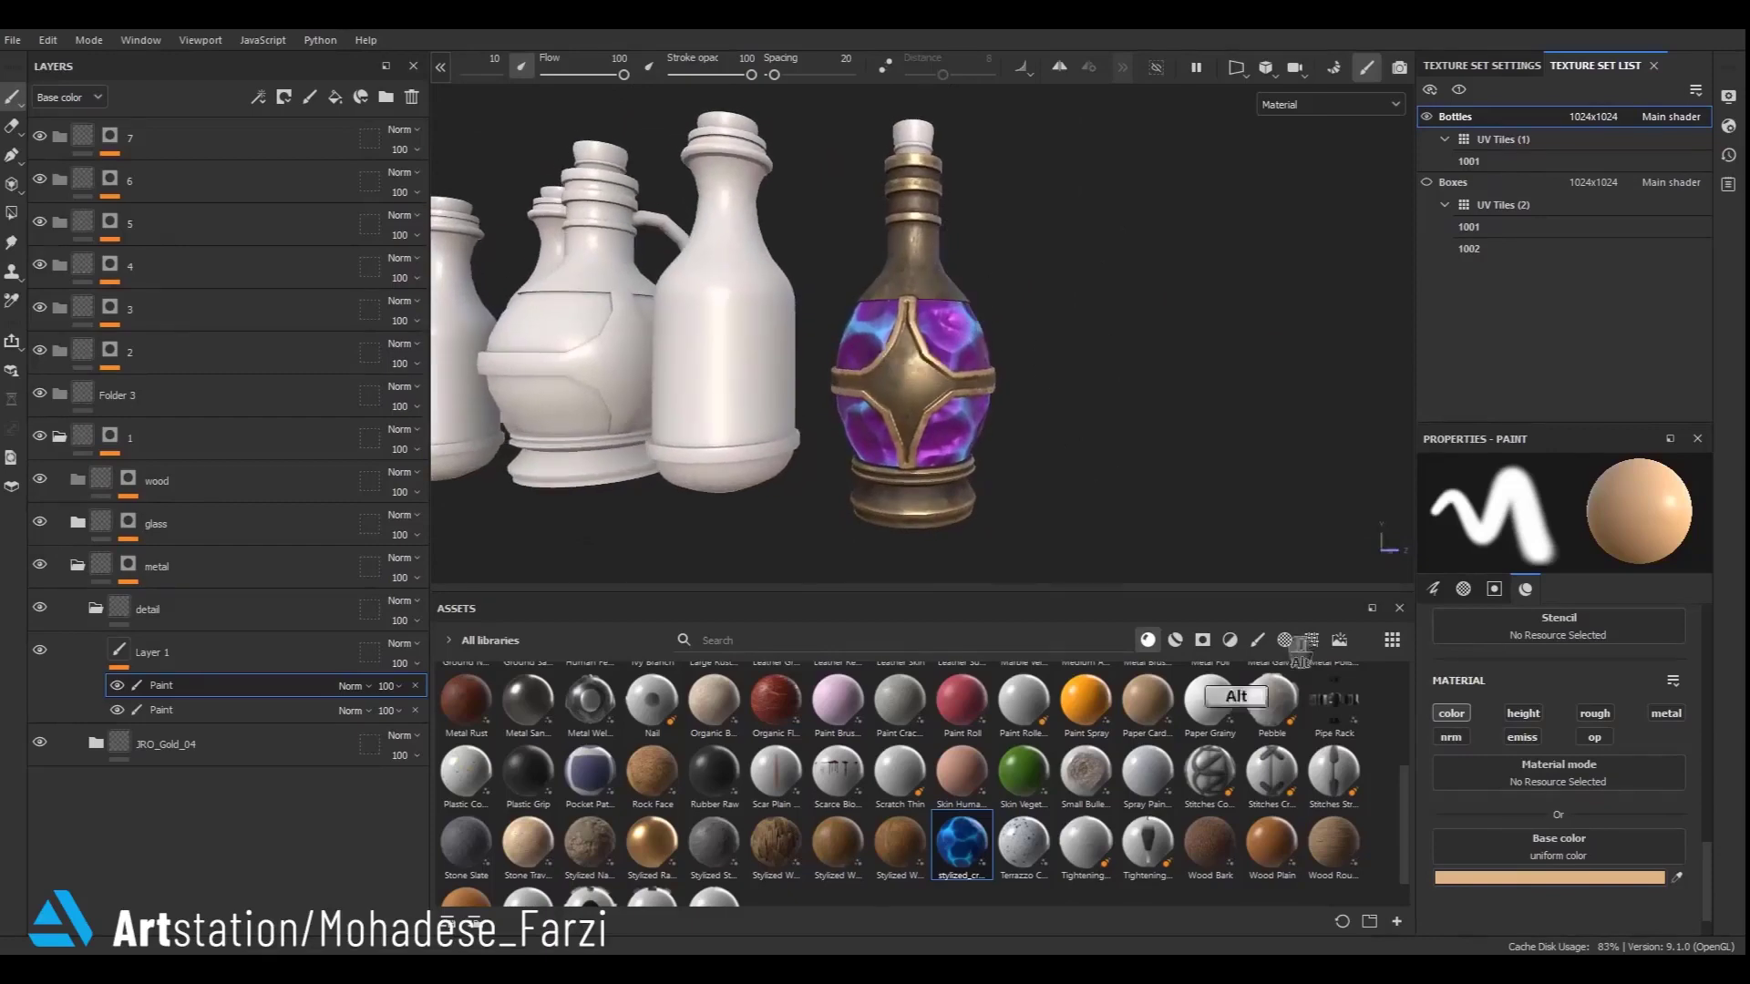
{"action": "left_click", "coordinate": [1258, 640]}
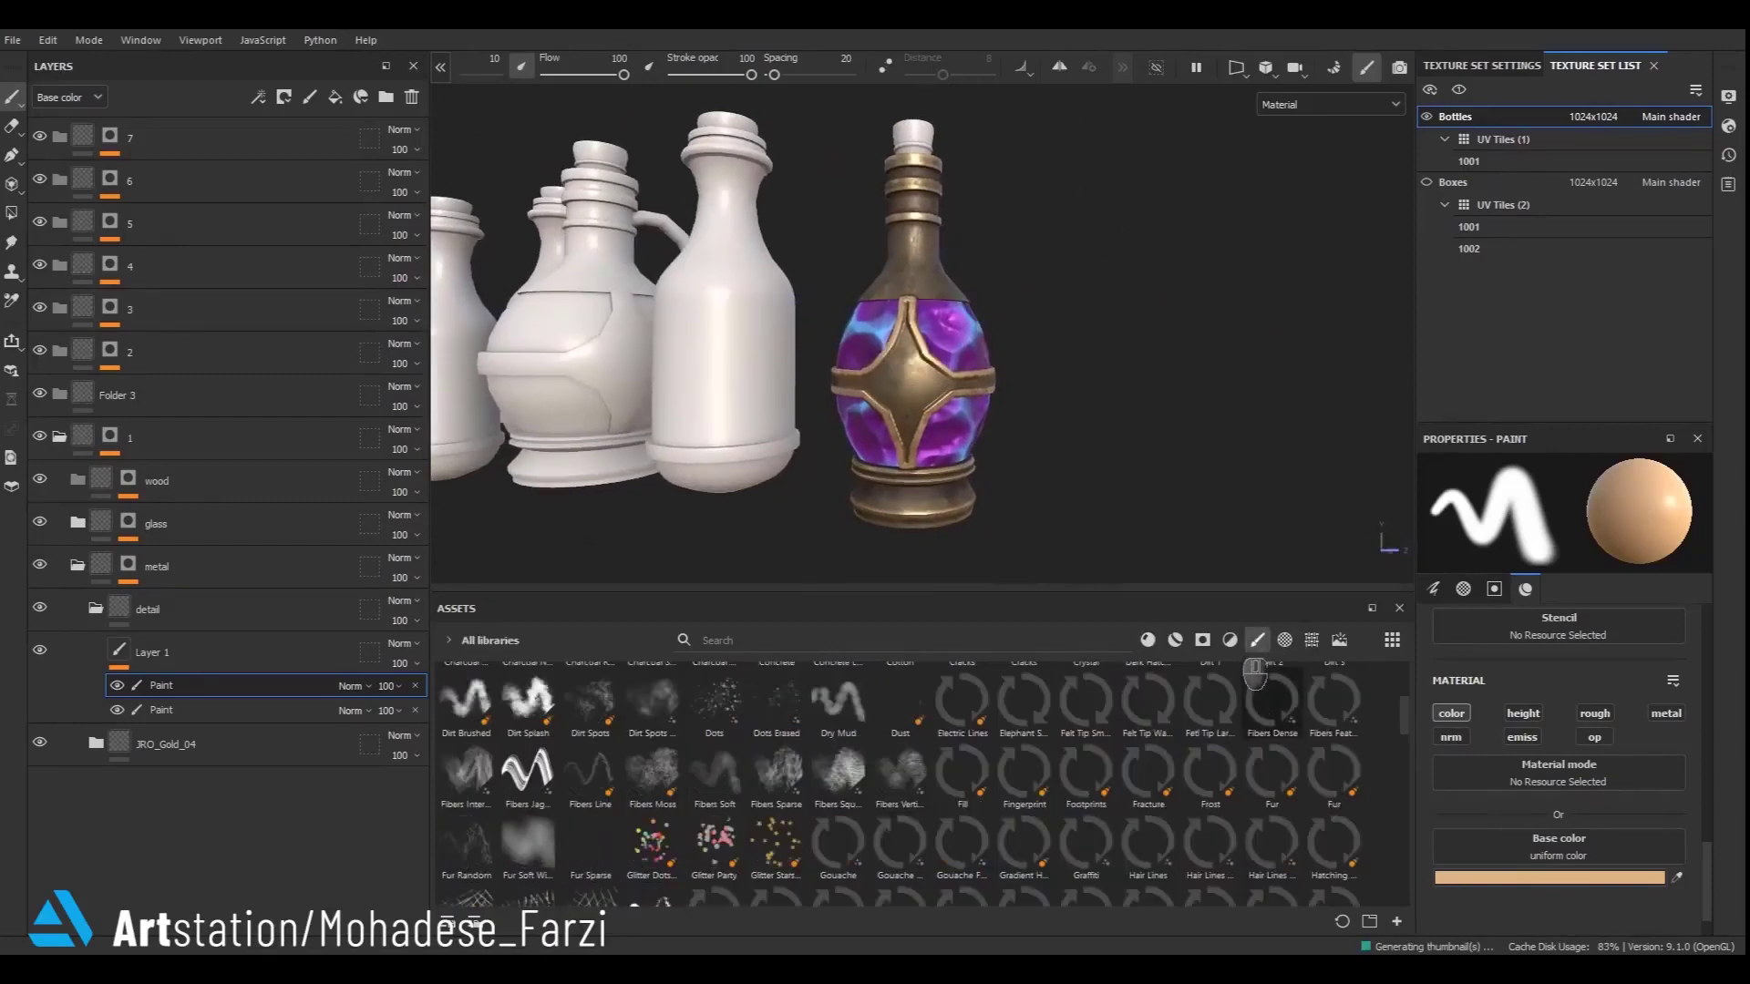
{"action": "left_click", "coordinate": [1230, 640]}
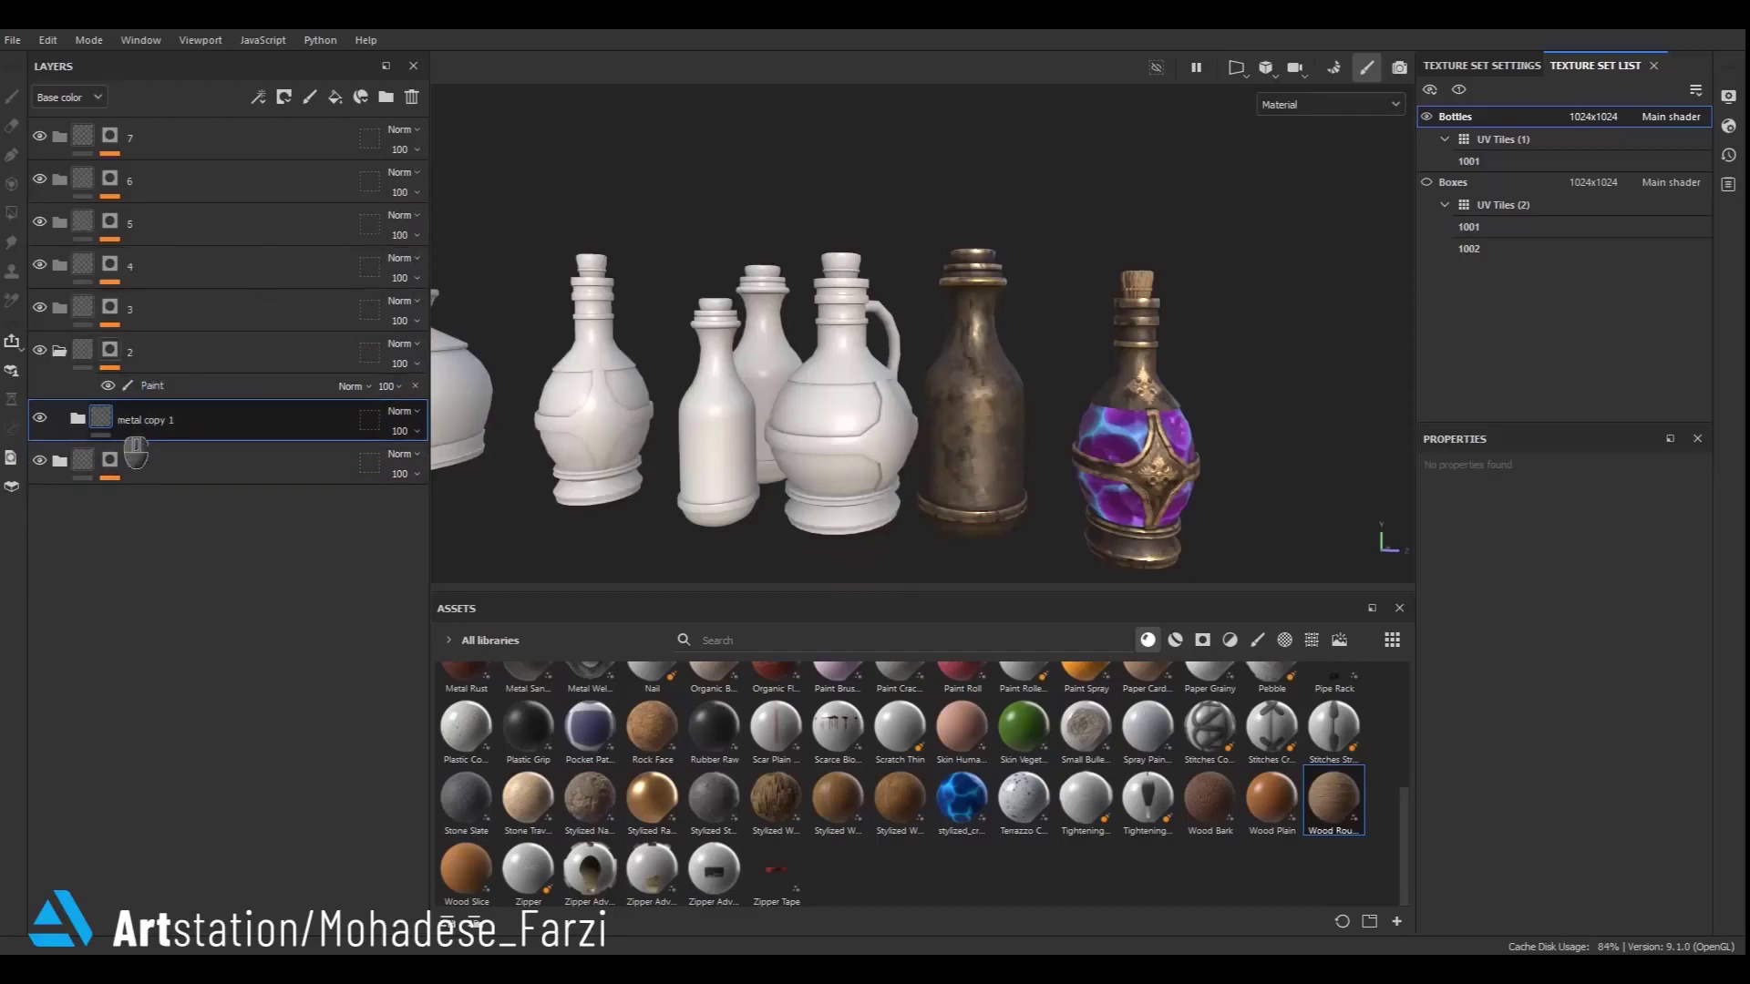
- Rename the copied metal folder as metal
{"action": "scroll", "coordinate": [1060, 492], "scroll_direction": "up", "scroll_amount": 3}
{"action": "middle_click_drag", "start_coordinate": [1060, 492], "coordinate": [947, 450], "text": "alt"}
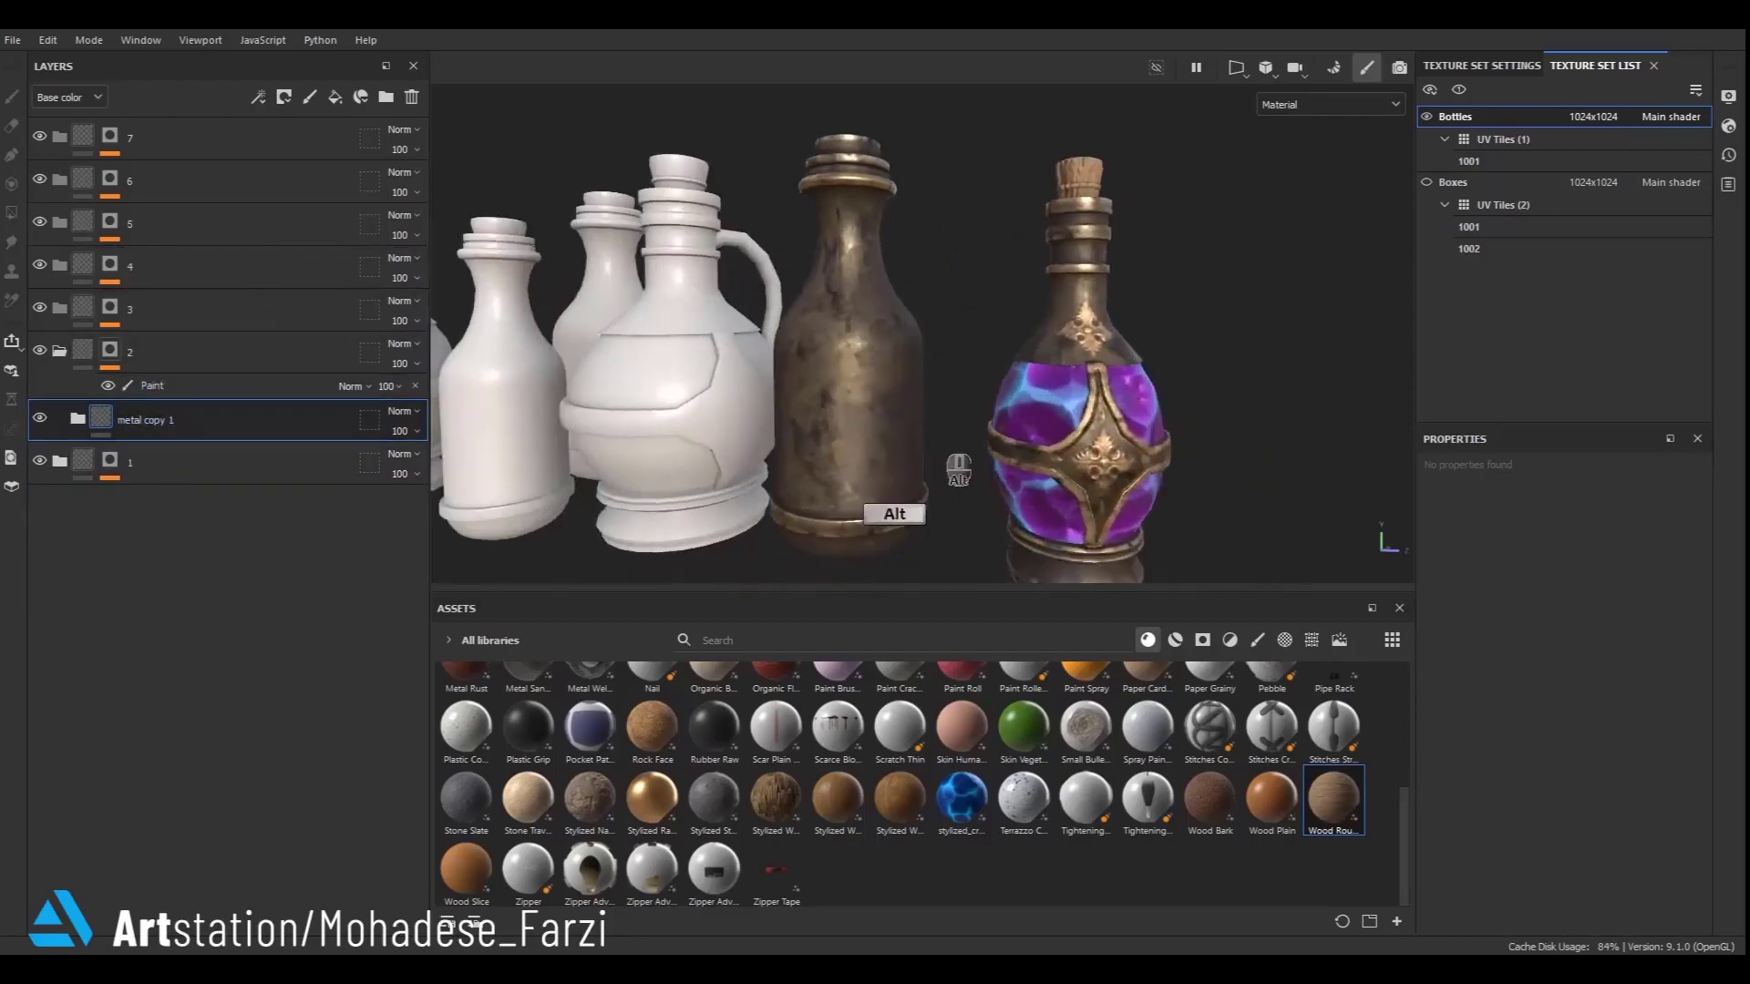
{"action": "left_click_drag", "start_coordinate": [947, 449], "coordinate": [866, 441], "text": "alt"}
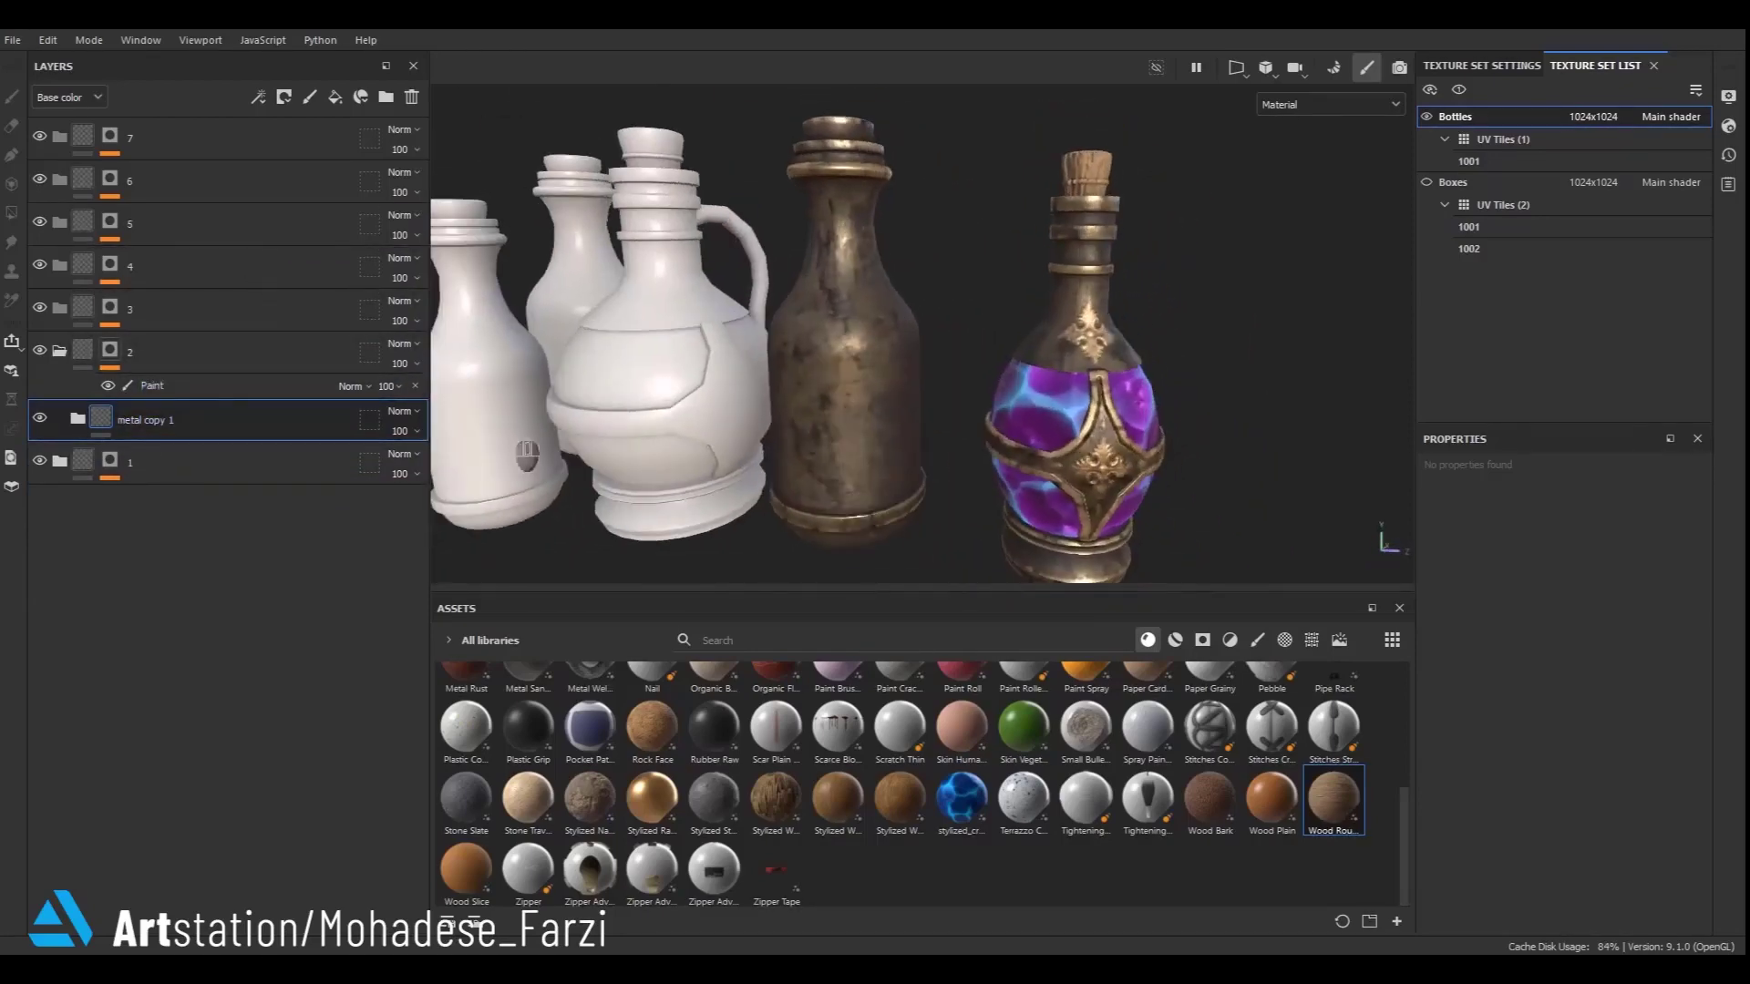
{"action": "double_click", "coordinate": [148, 422]}
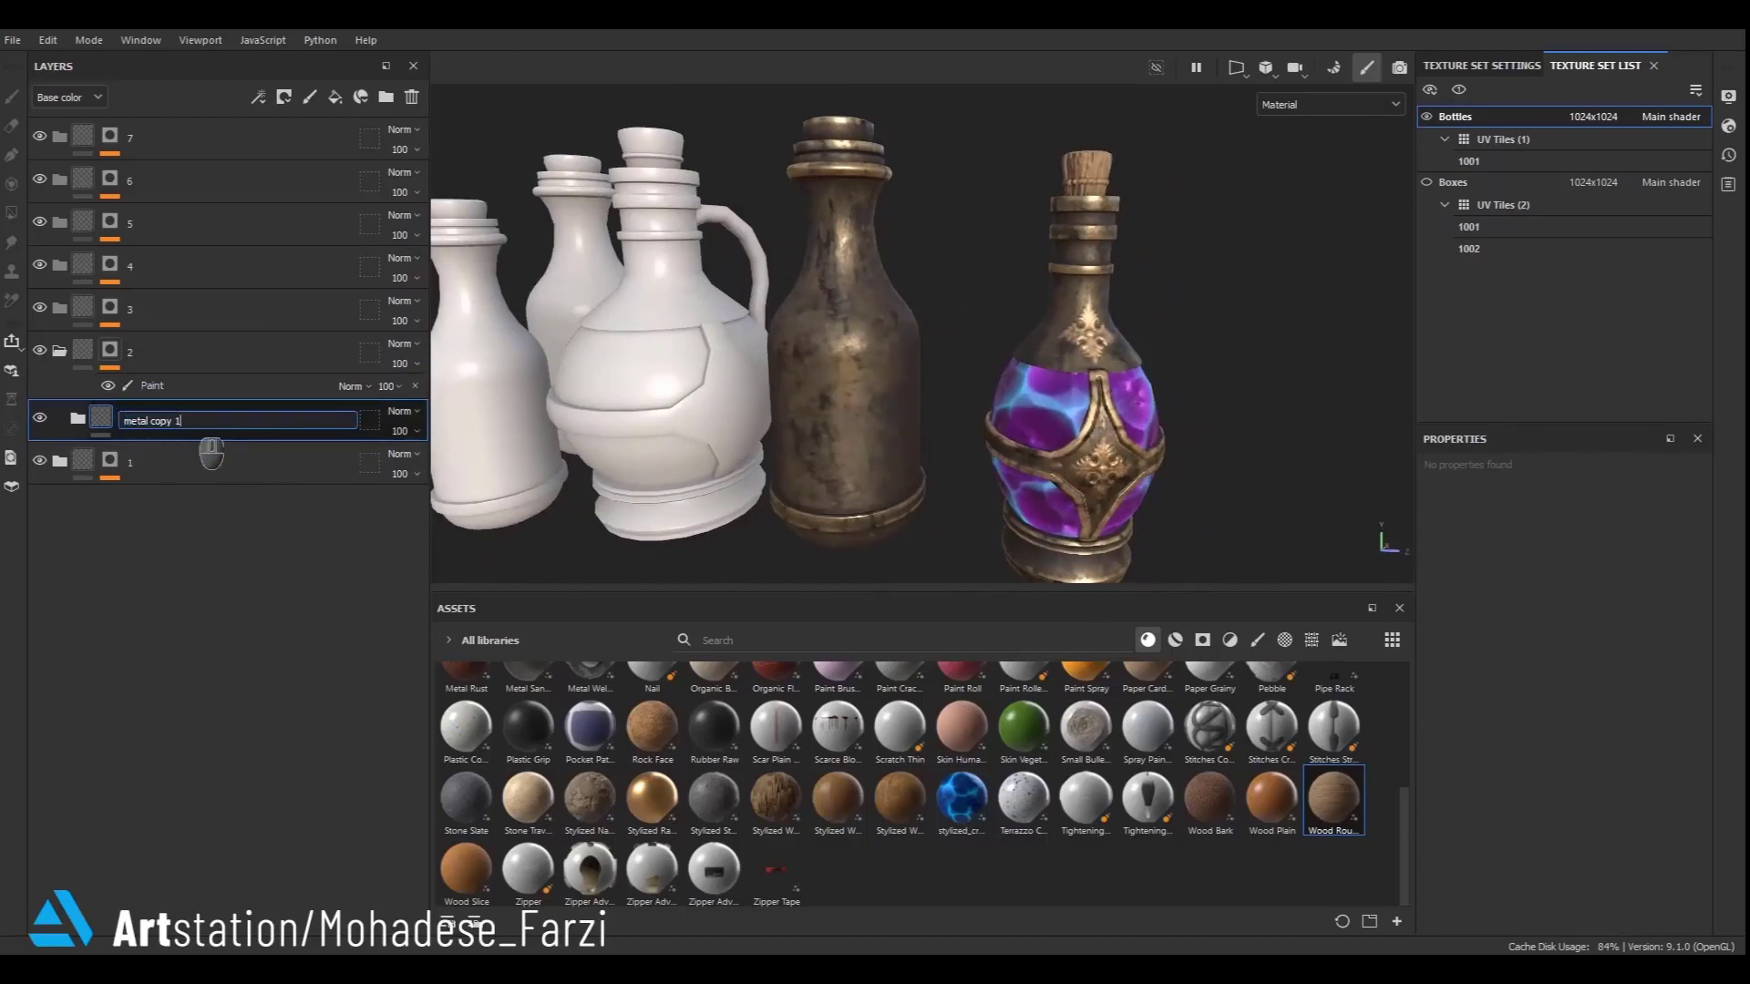
{"action": "key", "text": "Return"}
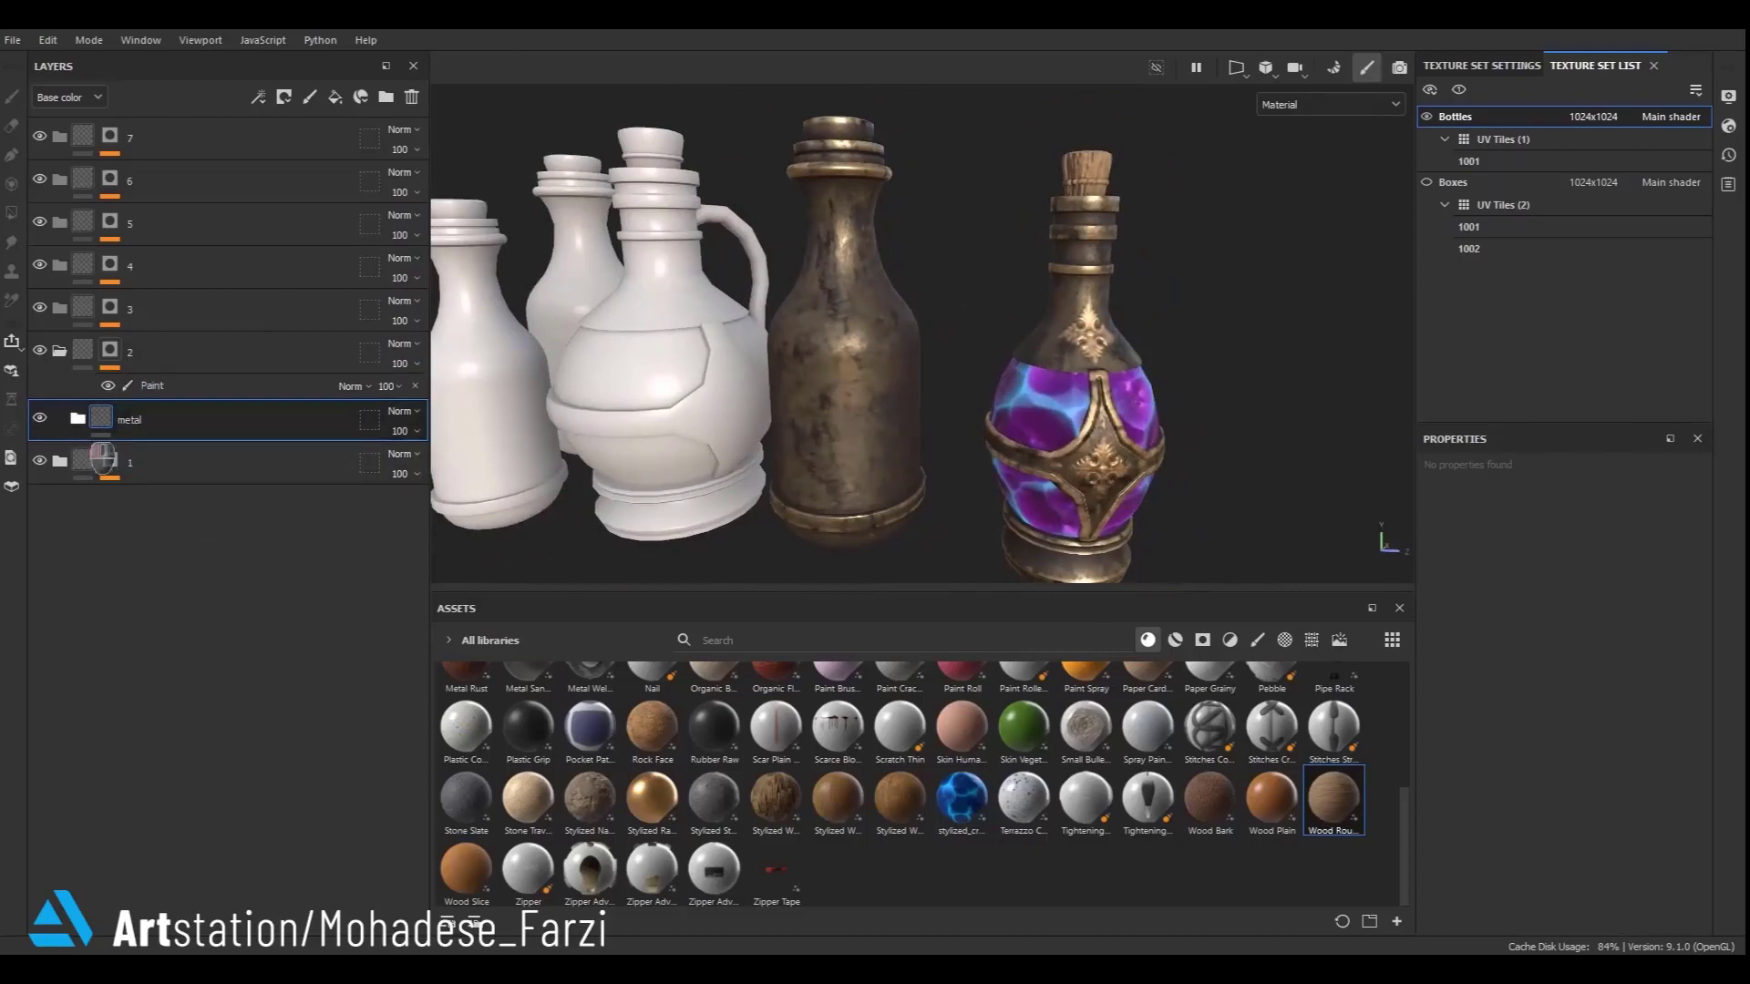
- Expand the metal folder and its 3RO_Gold_04 material, and hide the edge highlight and grunge layers
{"action": "left_click", "coordinate": [77, 419]}
{"action": "left_click", "coordinate": [119, 462]}
{"action": "left_click", "coordinate": [412, 97]}
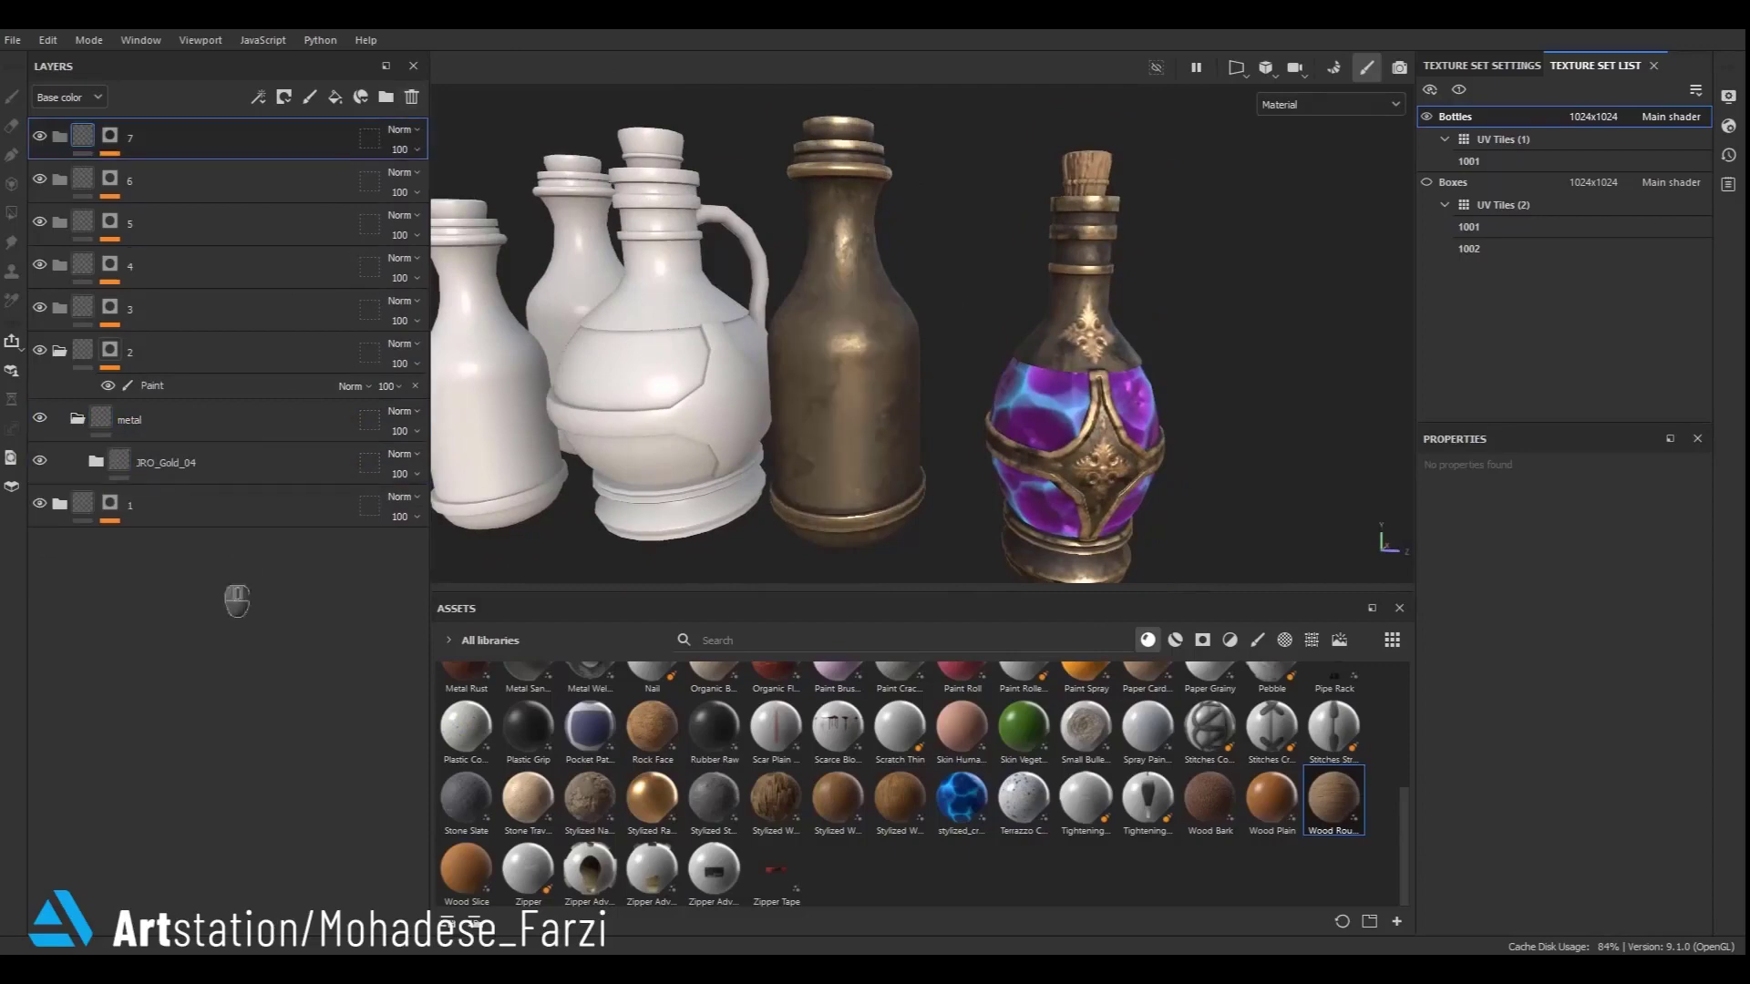
{"action": "left_click", "coordinate": [96, 462]}
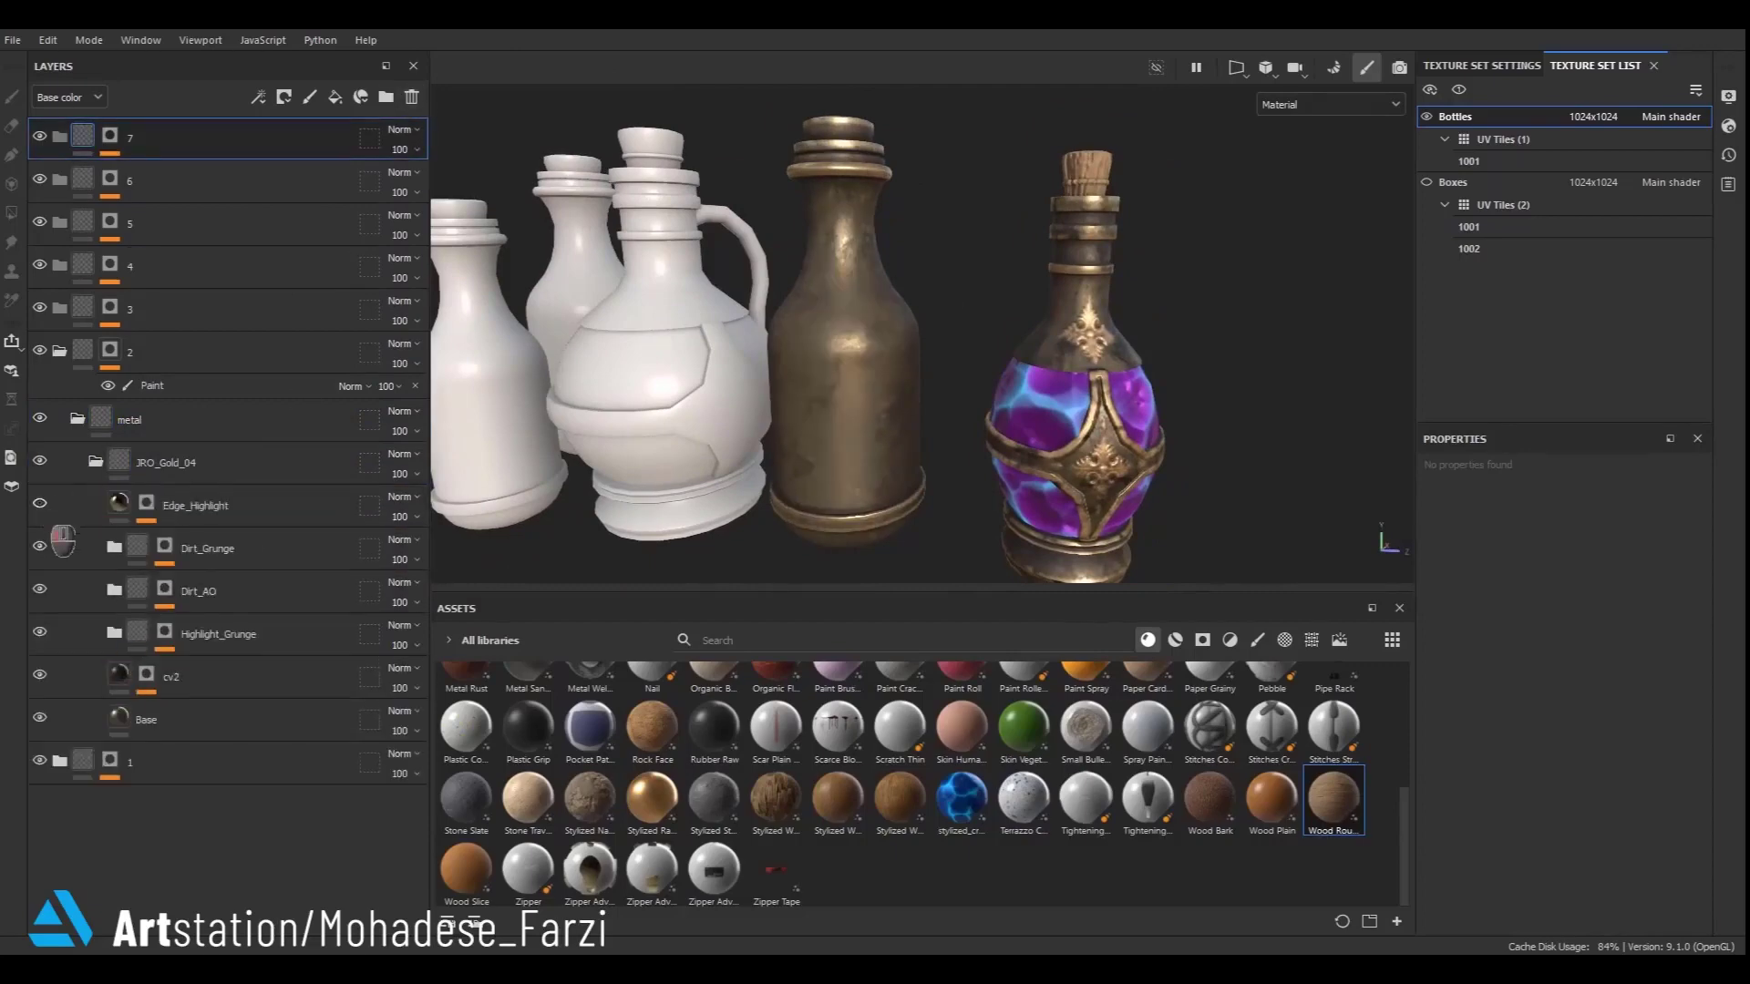
{"action": "left_click_drag", "start_coordinate": [39, 503], "coordinate": [41, 675]}
- Set the Base fill layer's base colour to a saturated copper orange, 6C4019
{"action": "left_click", "coordinate": [194, 737]}
{"action": "scroll", "coordinate": [829, 460], "scroll_direction": "up", "scroll_amount": 3}
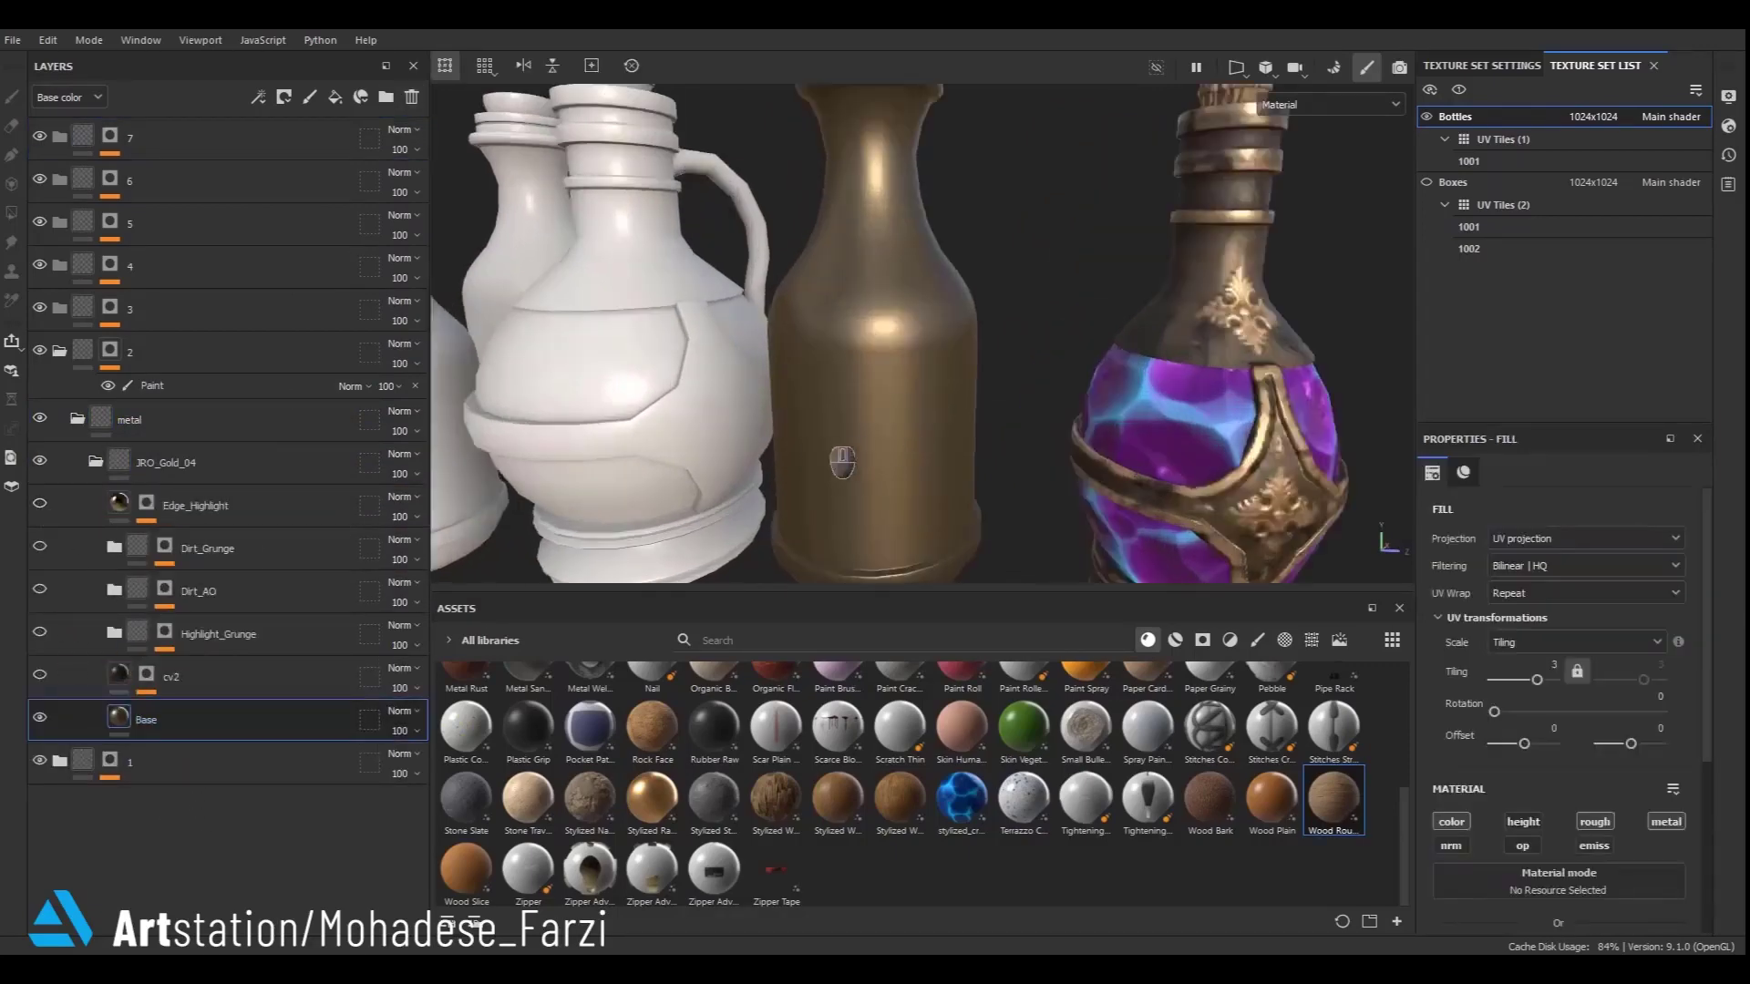
{"action": "scroll", "coordinate": [911, 473], "scroll_direction": "down", "scroll_amount": 3}
{"action": "left_click_drag", "start_coordinate": [999, 610], "coordinate": [995, 790]}
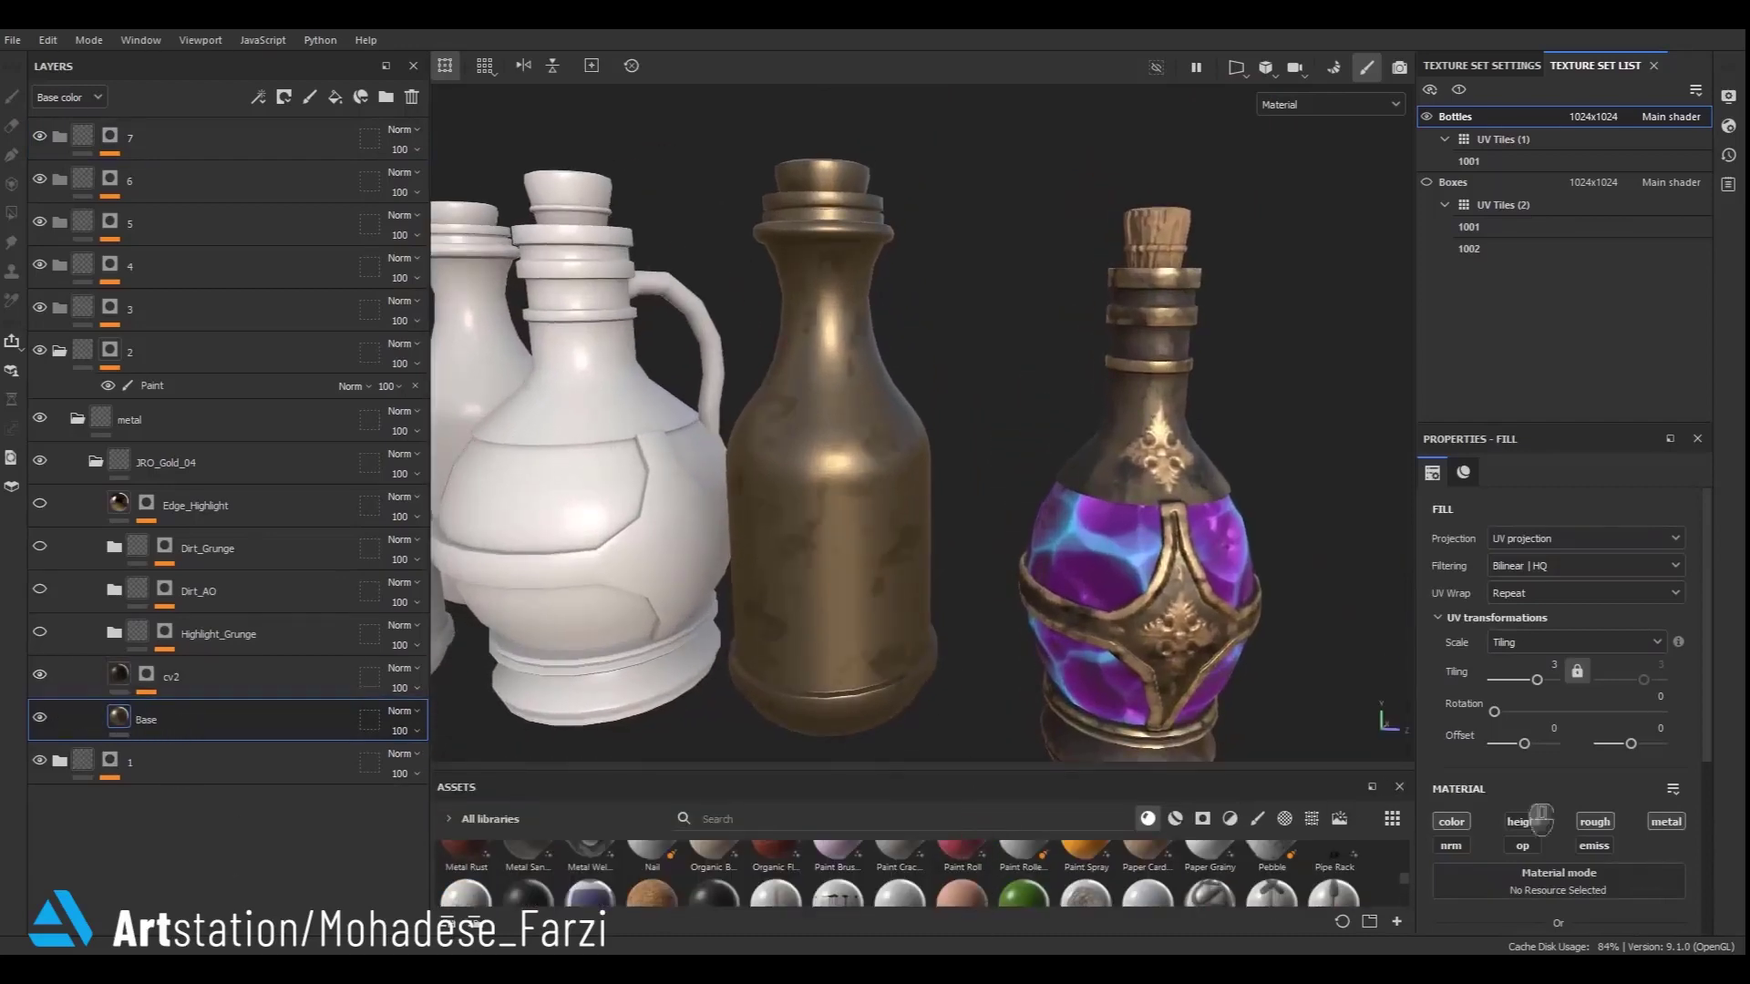
{"action": "scroll", "coordinate": [1617, 757], "scroll_direction": "down", "scroll_amount": 5}
{"action": "left_click", "coordinate": [1615, 707]}
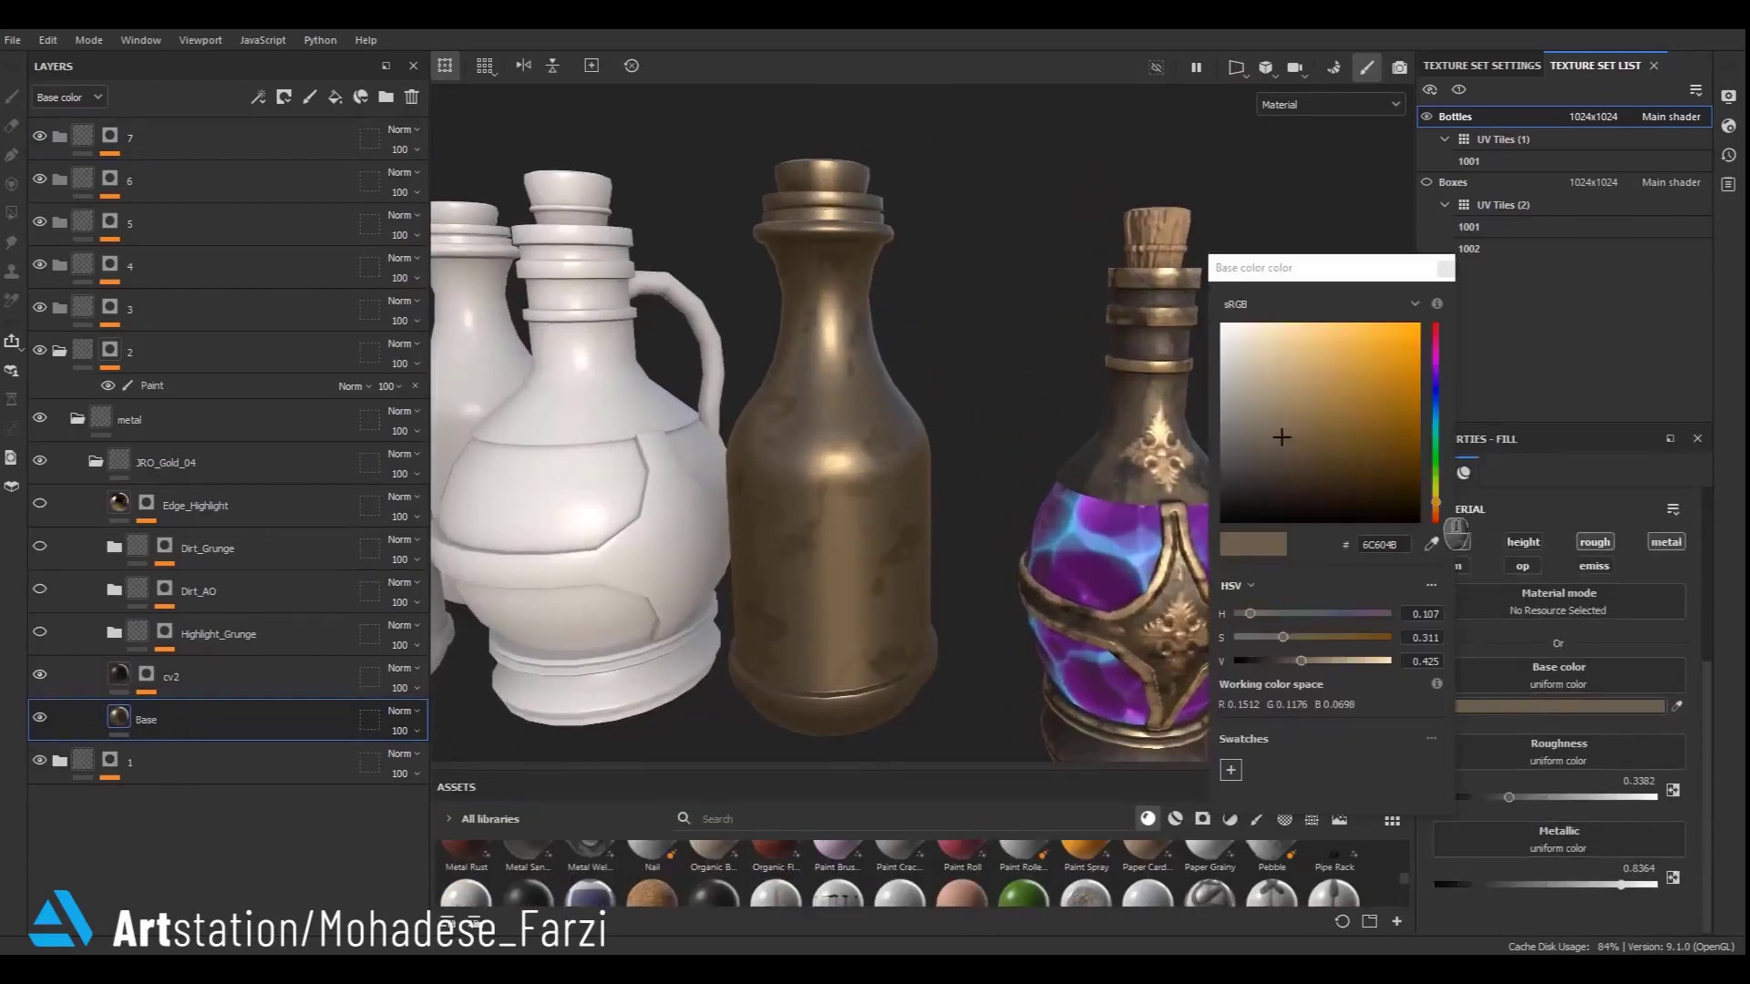
{"action": "left_click", "coordinate": [1436, 512]}
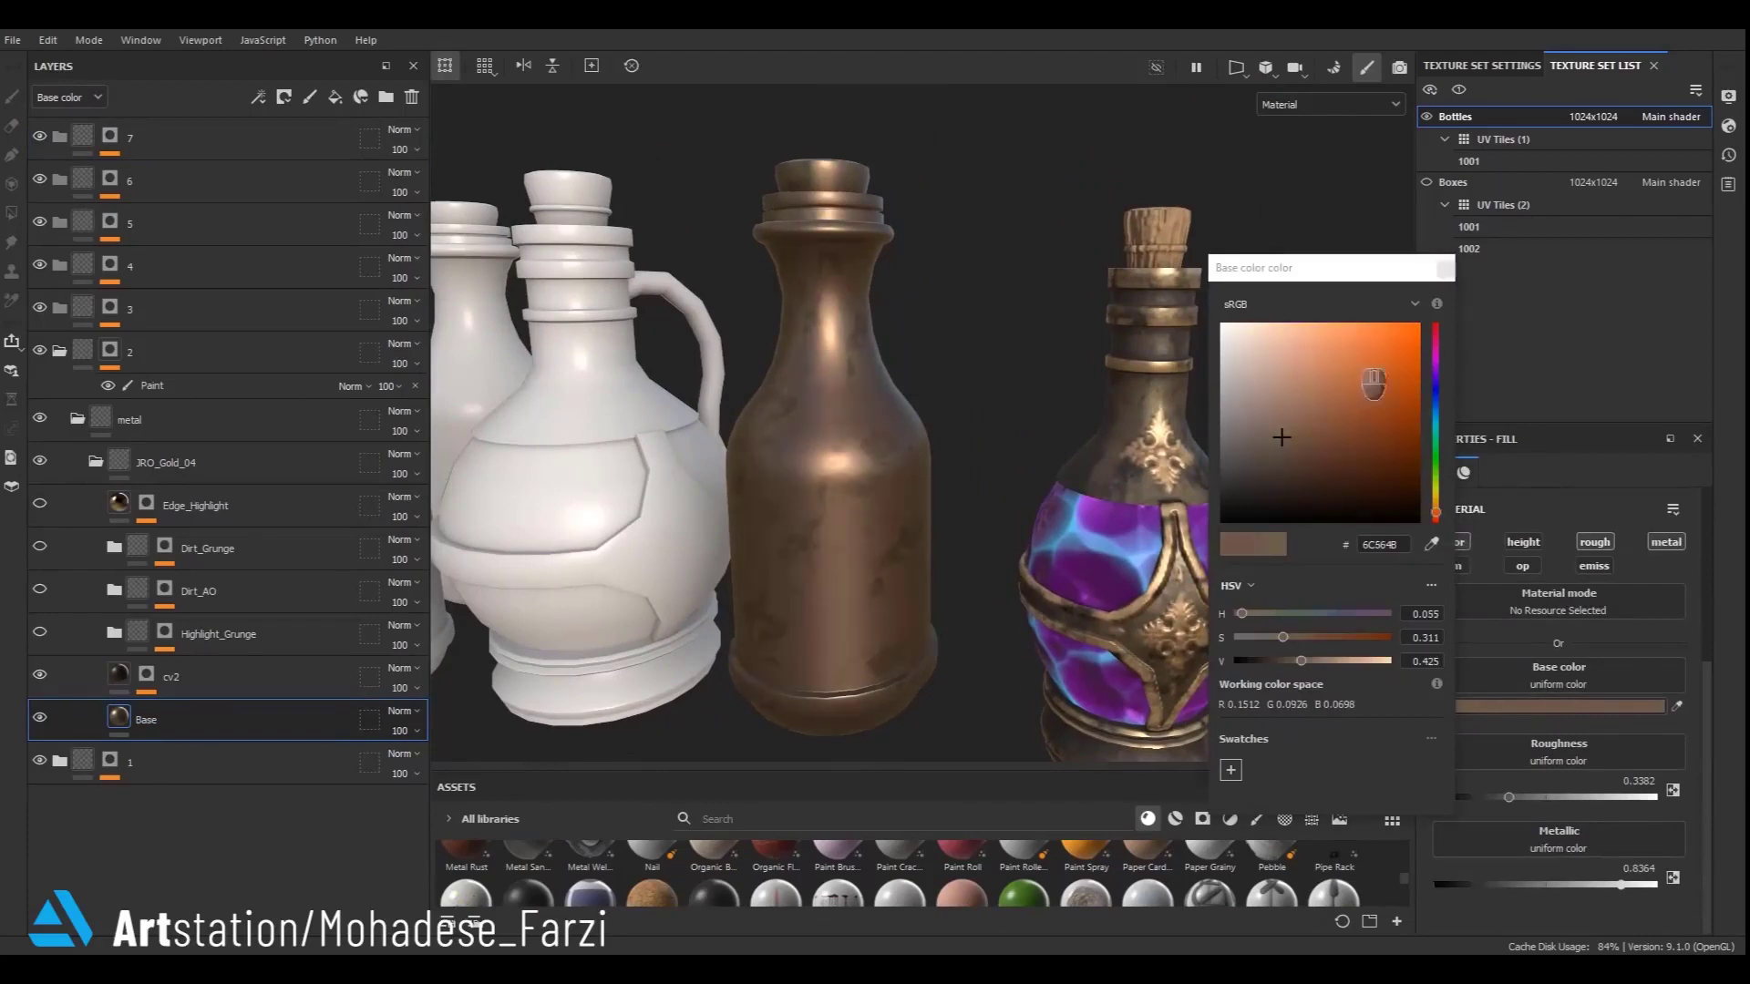
{"action": "left_click_drag", "start_coordinate": [1456, 398], "coordinate": [1456, 512]}
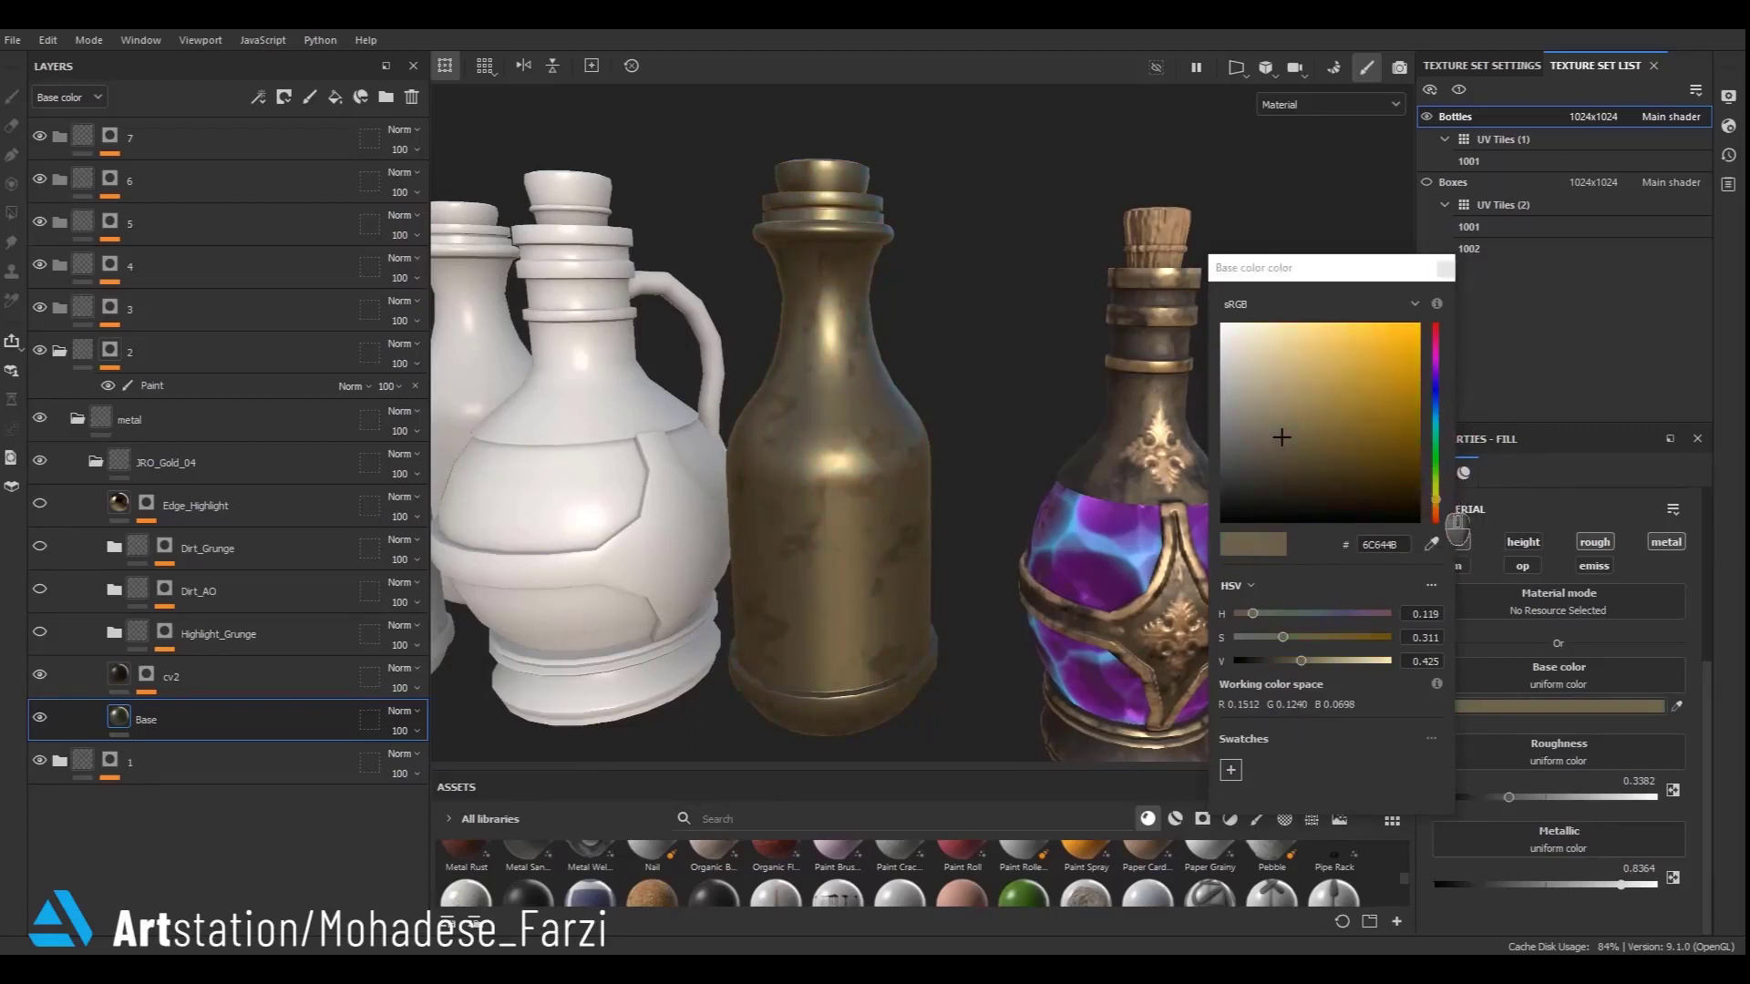
{"action": "left_click_drag", "start_coordinate": [1457, 525], "coordinate": [1463, 478]}
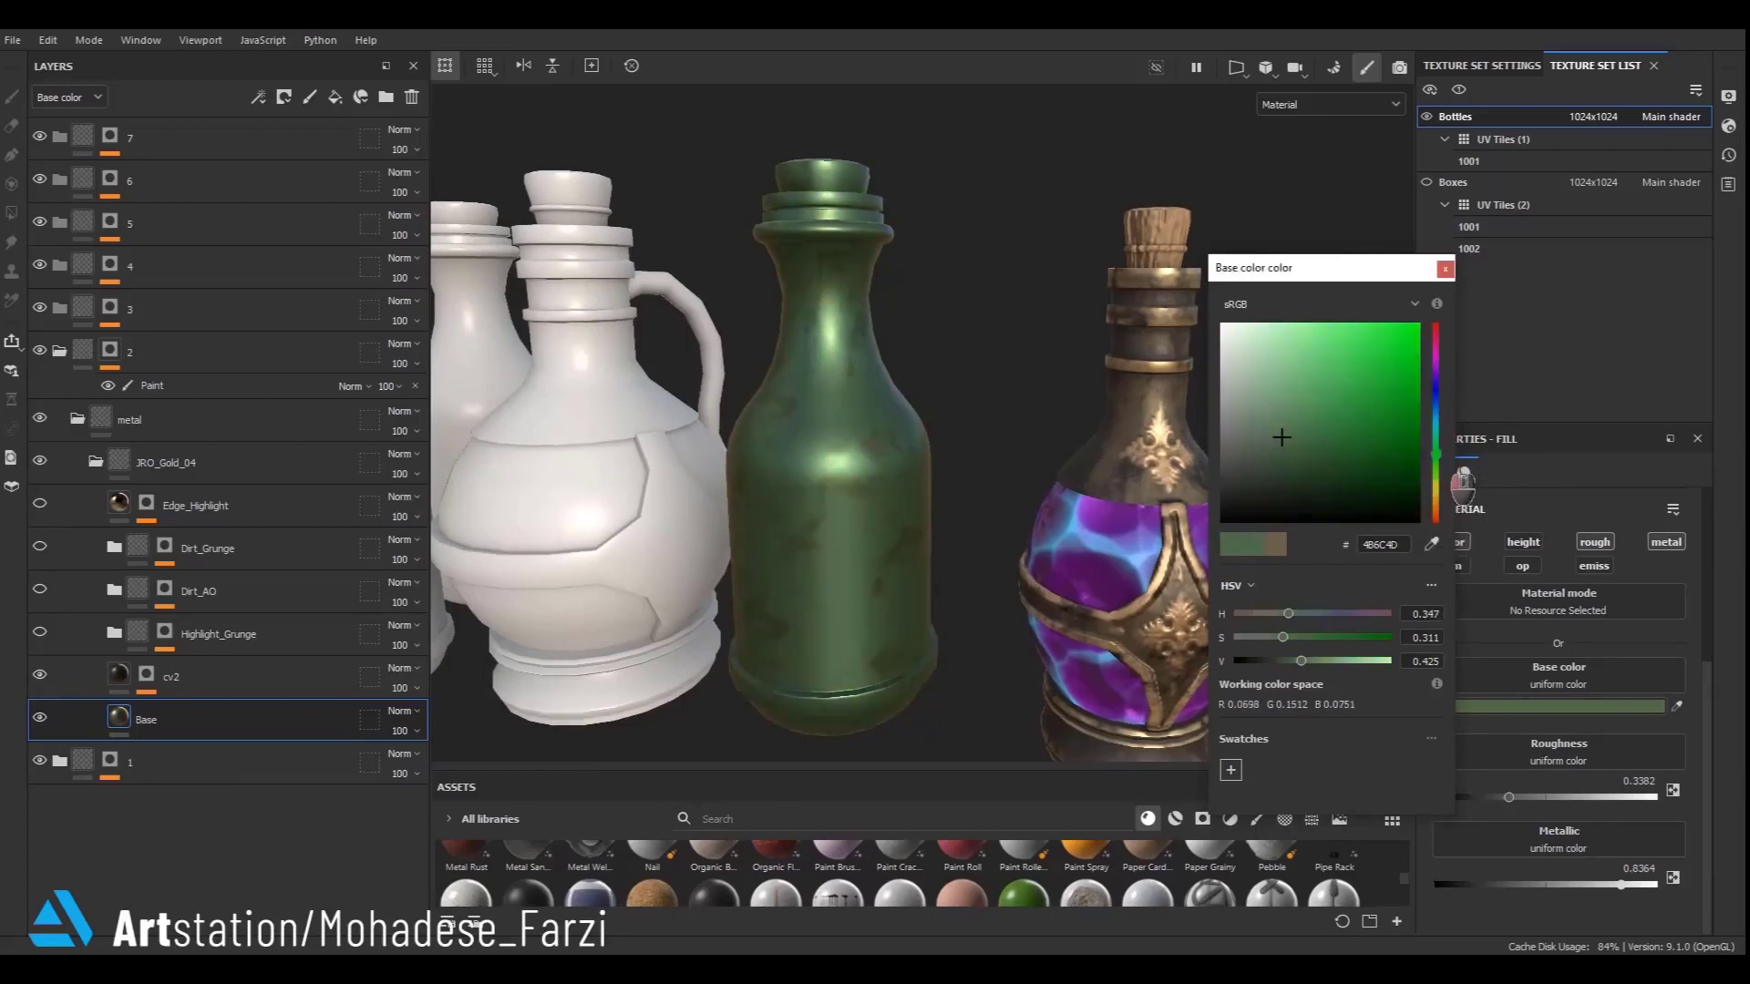
{"action": "left_click_drag", "start_coordinate": [1467, 541], "coordinate": [1462, 544]}
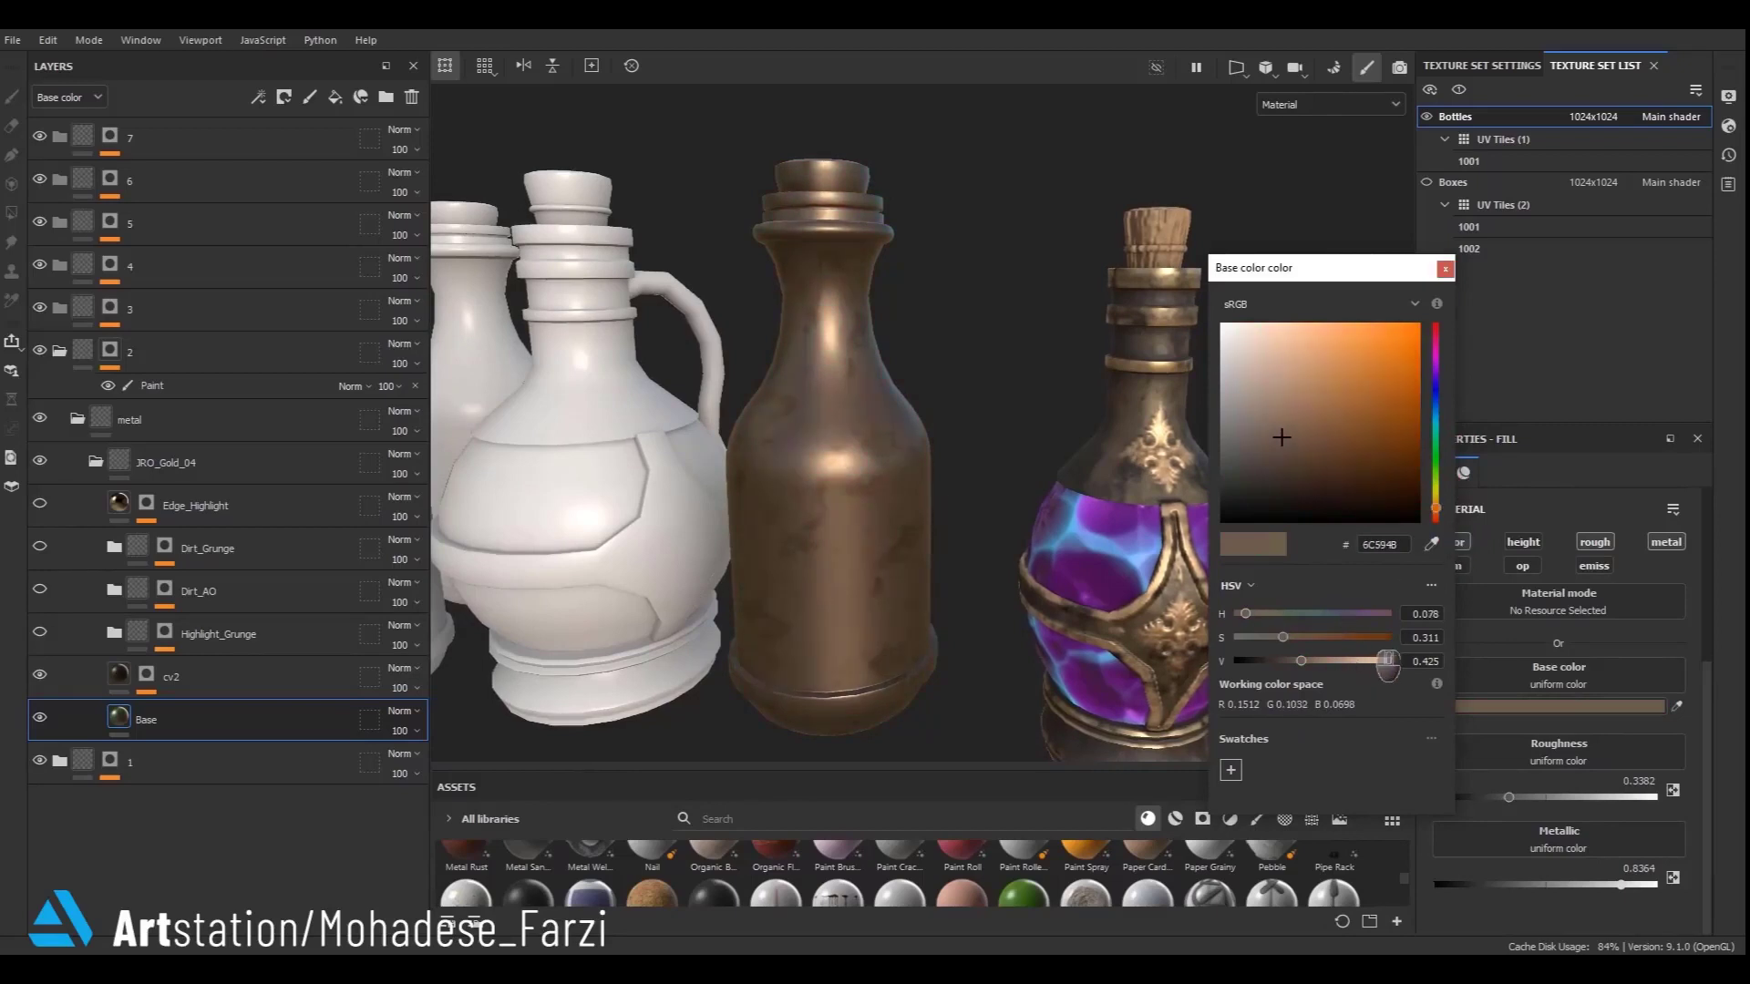
{"action": "left_click", "coordinate": [1355, 638]}
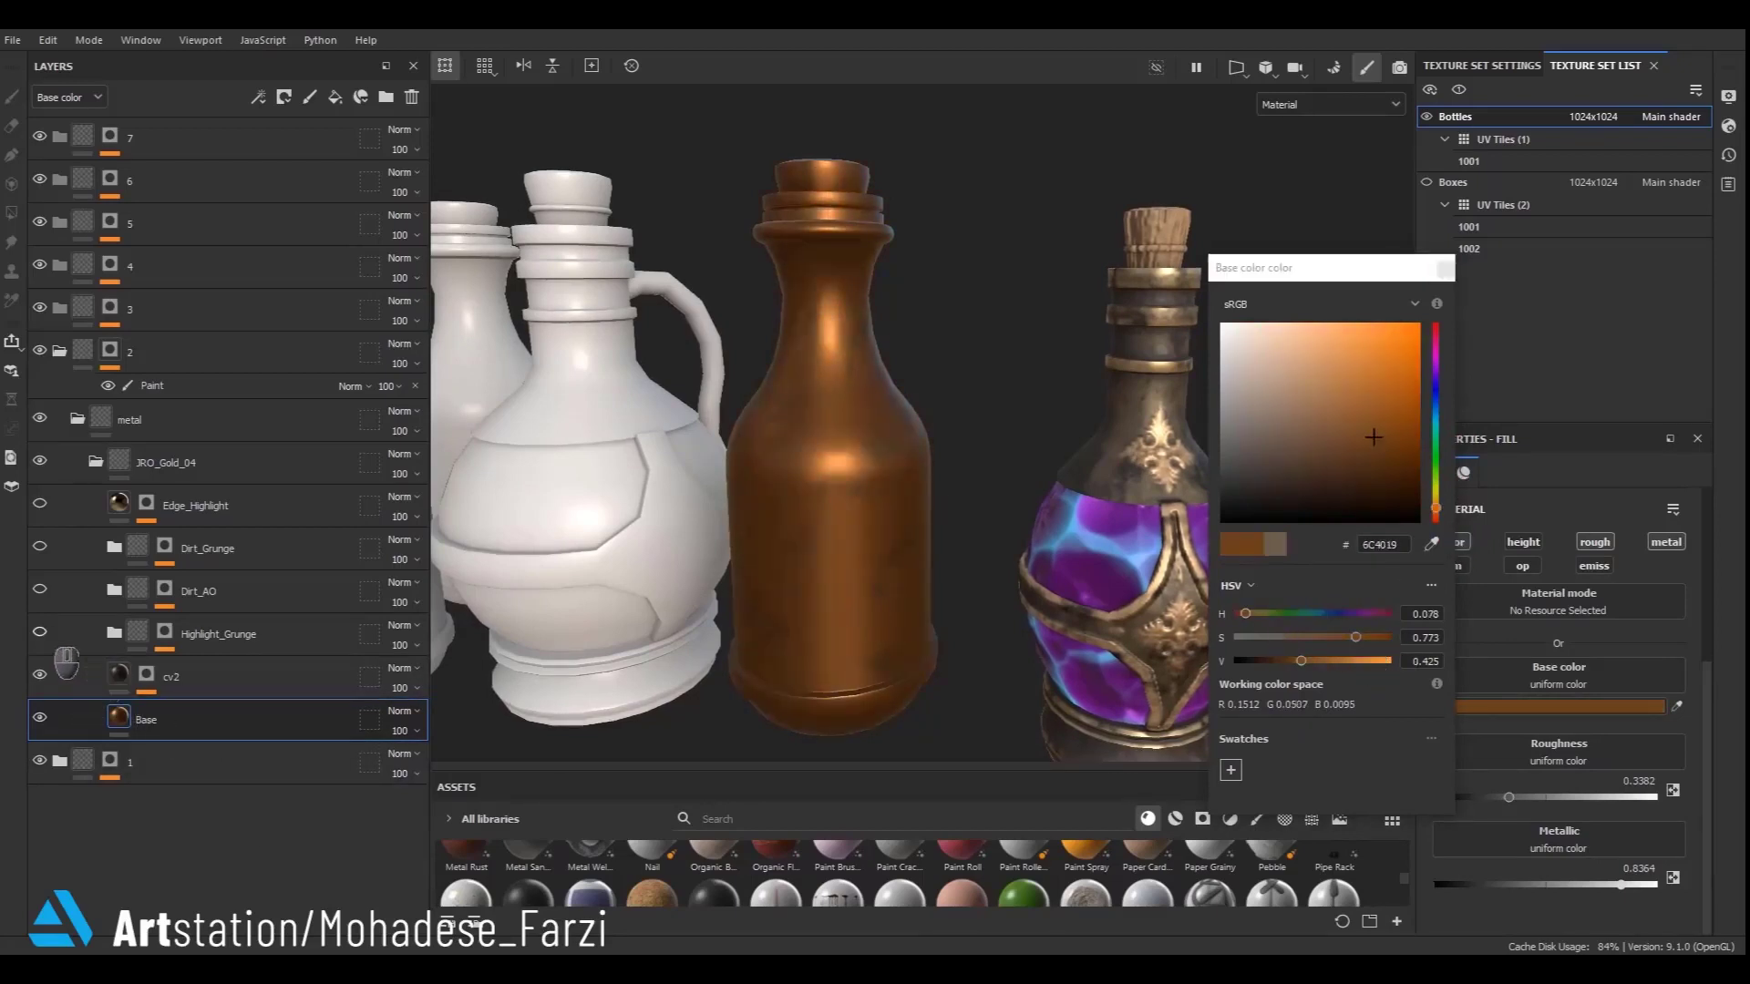
- Show the Dirt_AO and Edge_Highlight layers again and close the colour picker
{"action": "left_click", "coordinate": [41, 590]}
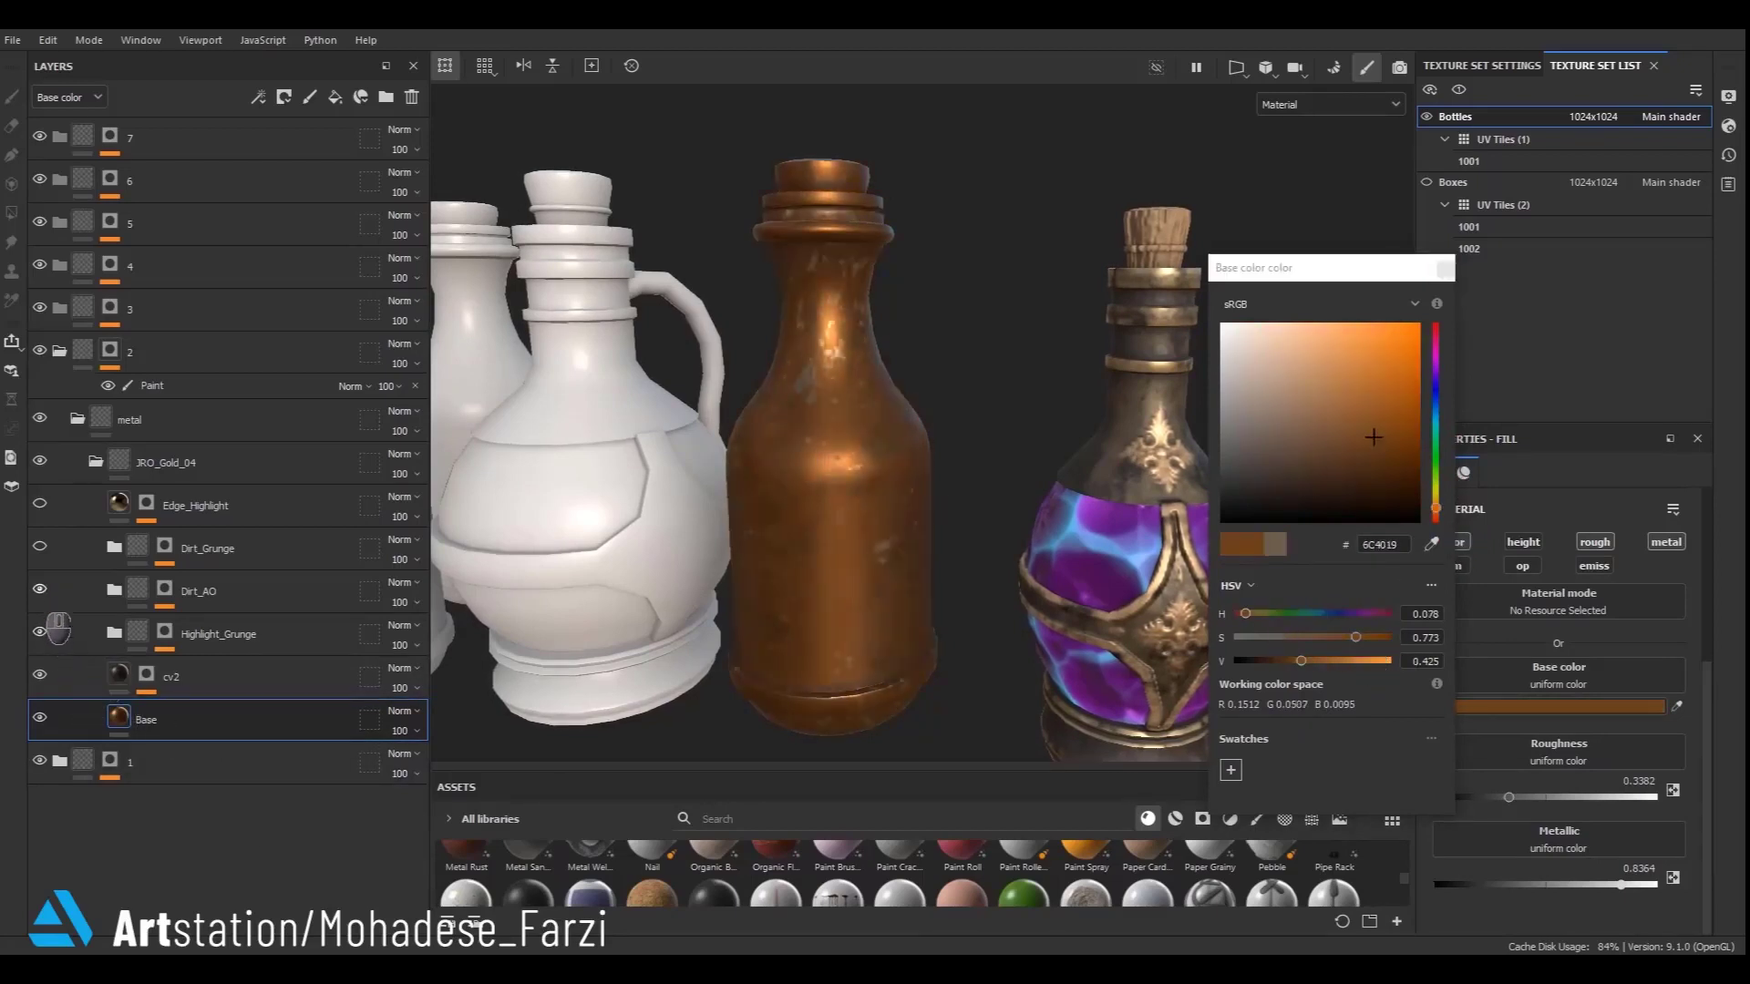
{"action": "left_click", "coordinate": [39, 503]}
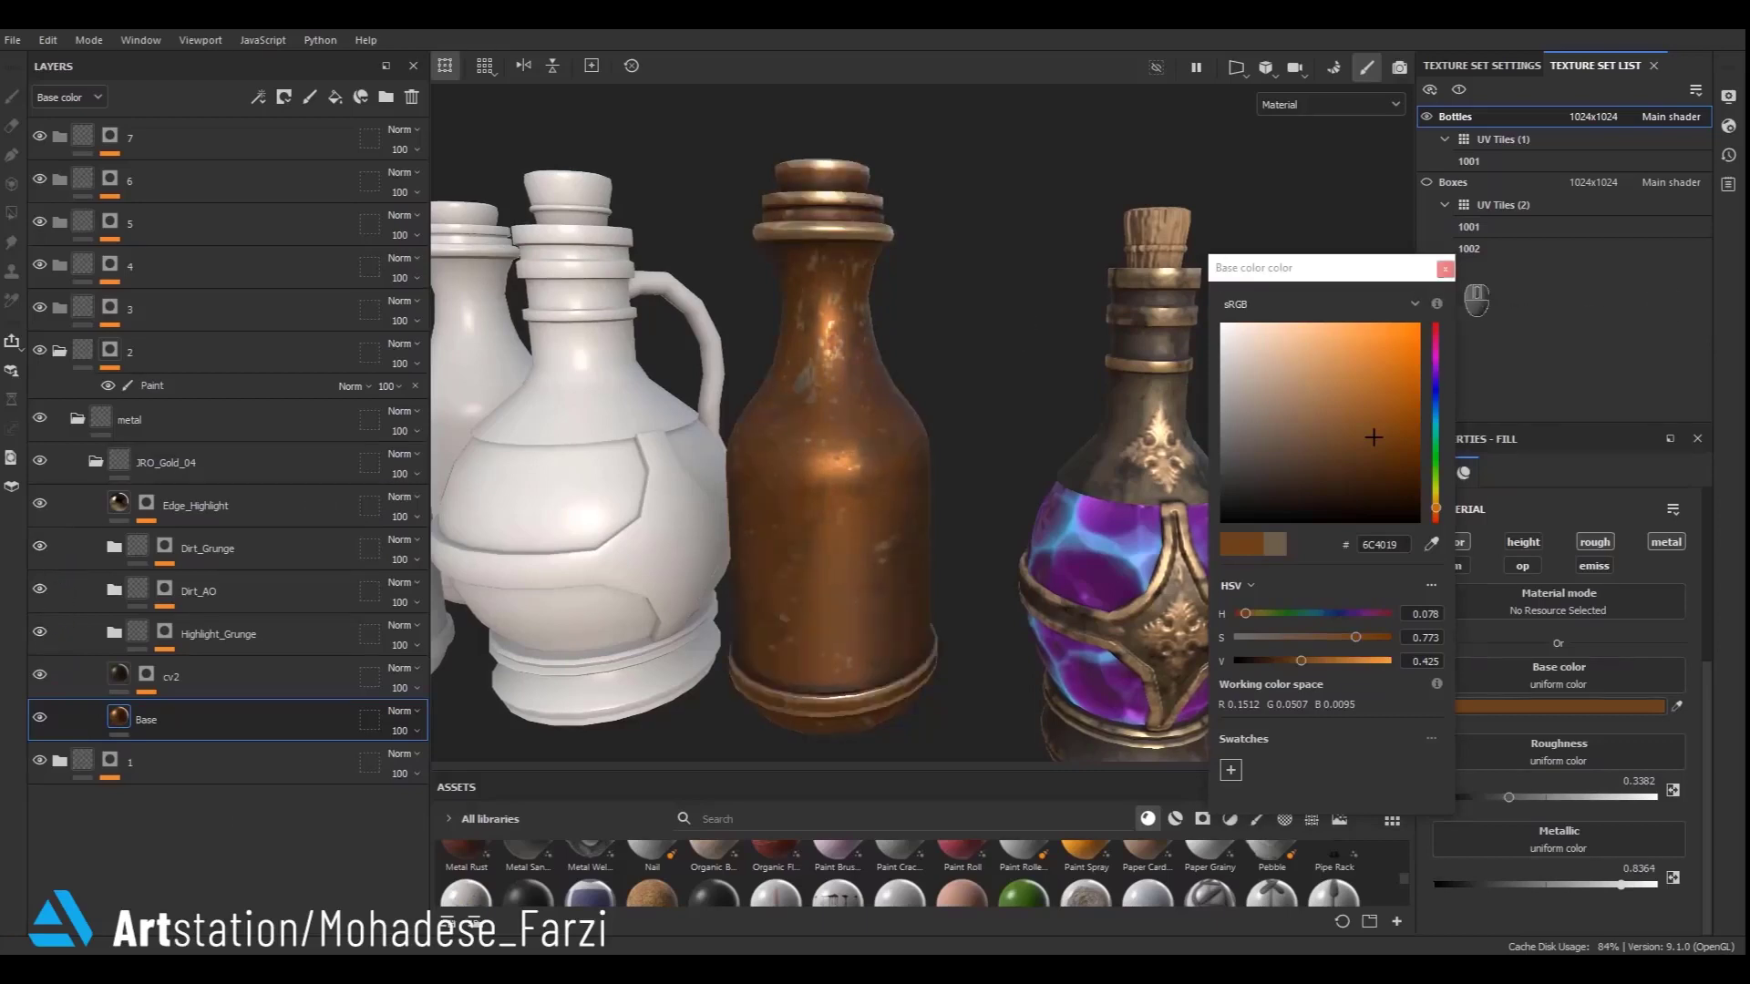
{"action": "left_click", "coordinate": [1446, 269]}
- Change the Base fill's colour to dark red 6C1919 and lower its metallic to about 0.33
{"action": "scroll", "coordinate": [822, 432], "scroll_direction": "down", "scroll_amount": 5}
{"action": "left_click_drag", "start_coordinate": [822, 432], "coordinate": [998, 487], "text": "alt"}
{"action": "scroll", "coordinate": [938, 608], "scroll_direction": "up", "scroll_amount": 3}
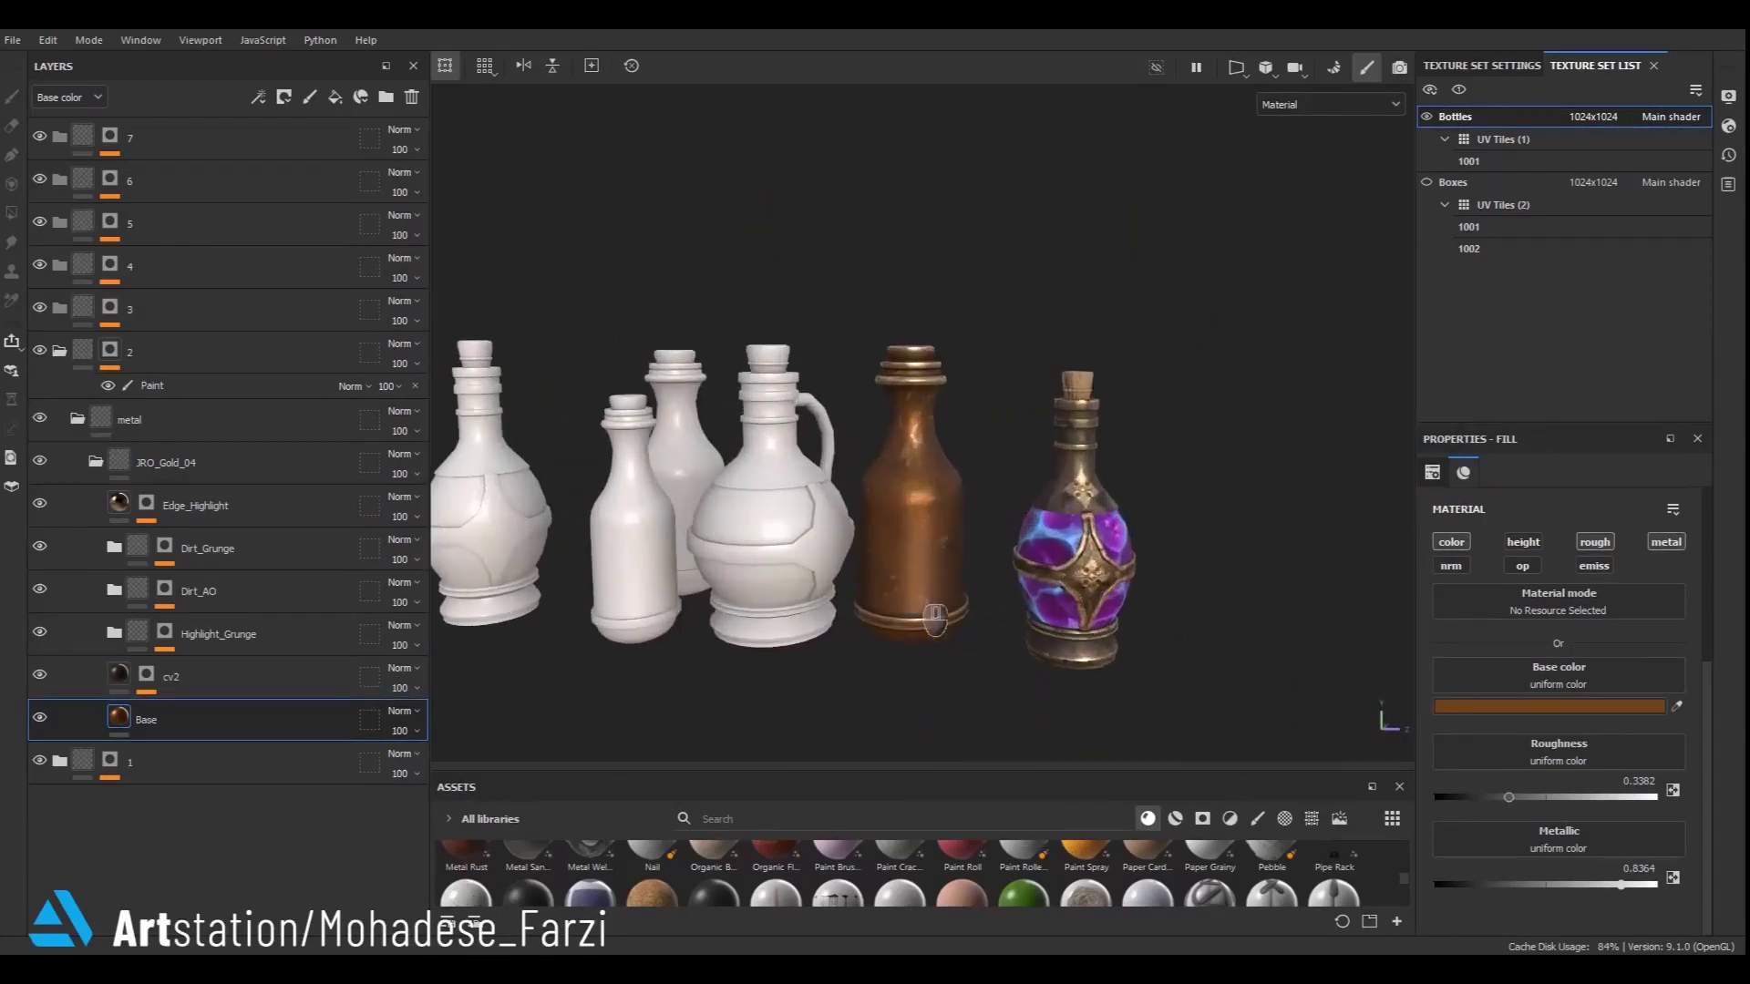
{"action": "scroll", "coordinate": [934, 558], "scroll_direction": "up", "scroll_amount": 2}
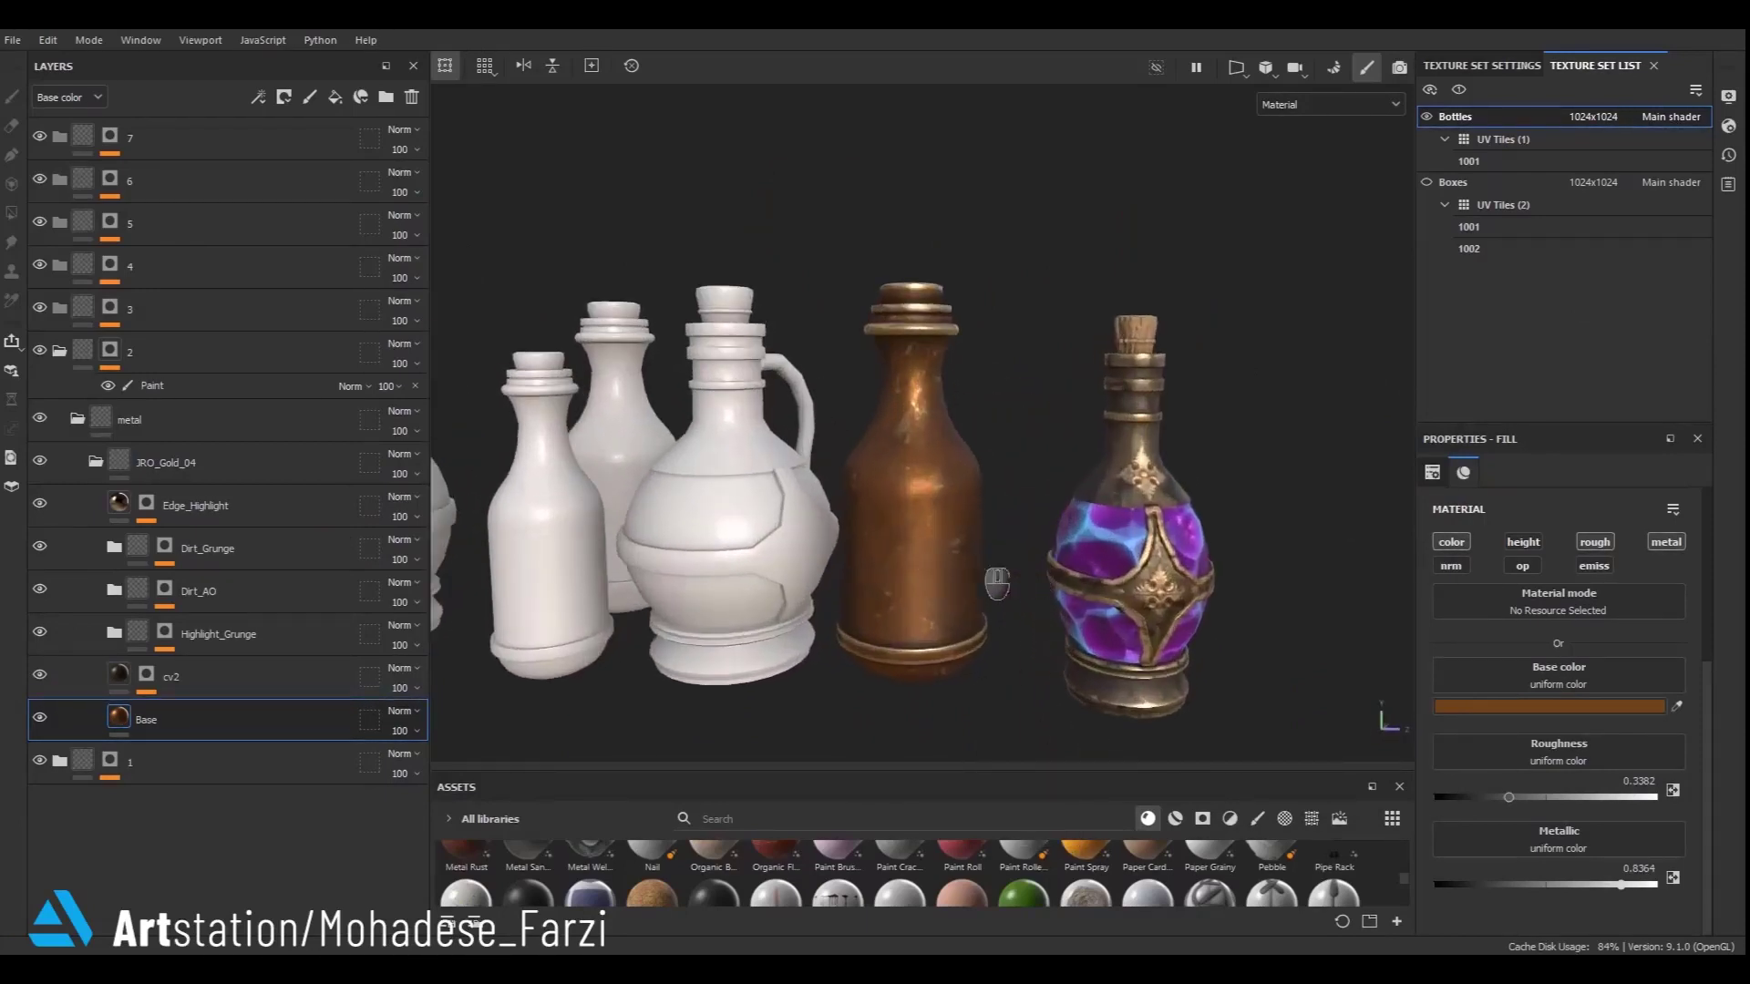
{"action": "left_click", "coordinate": [1568, 707]}
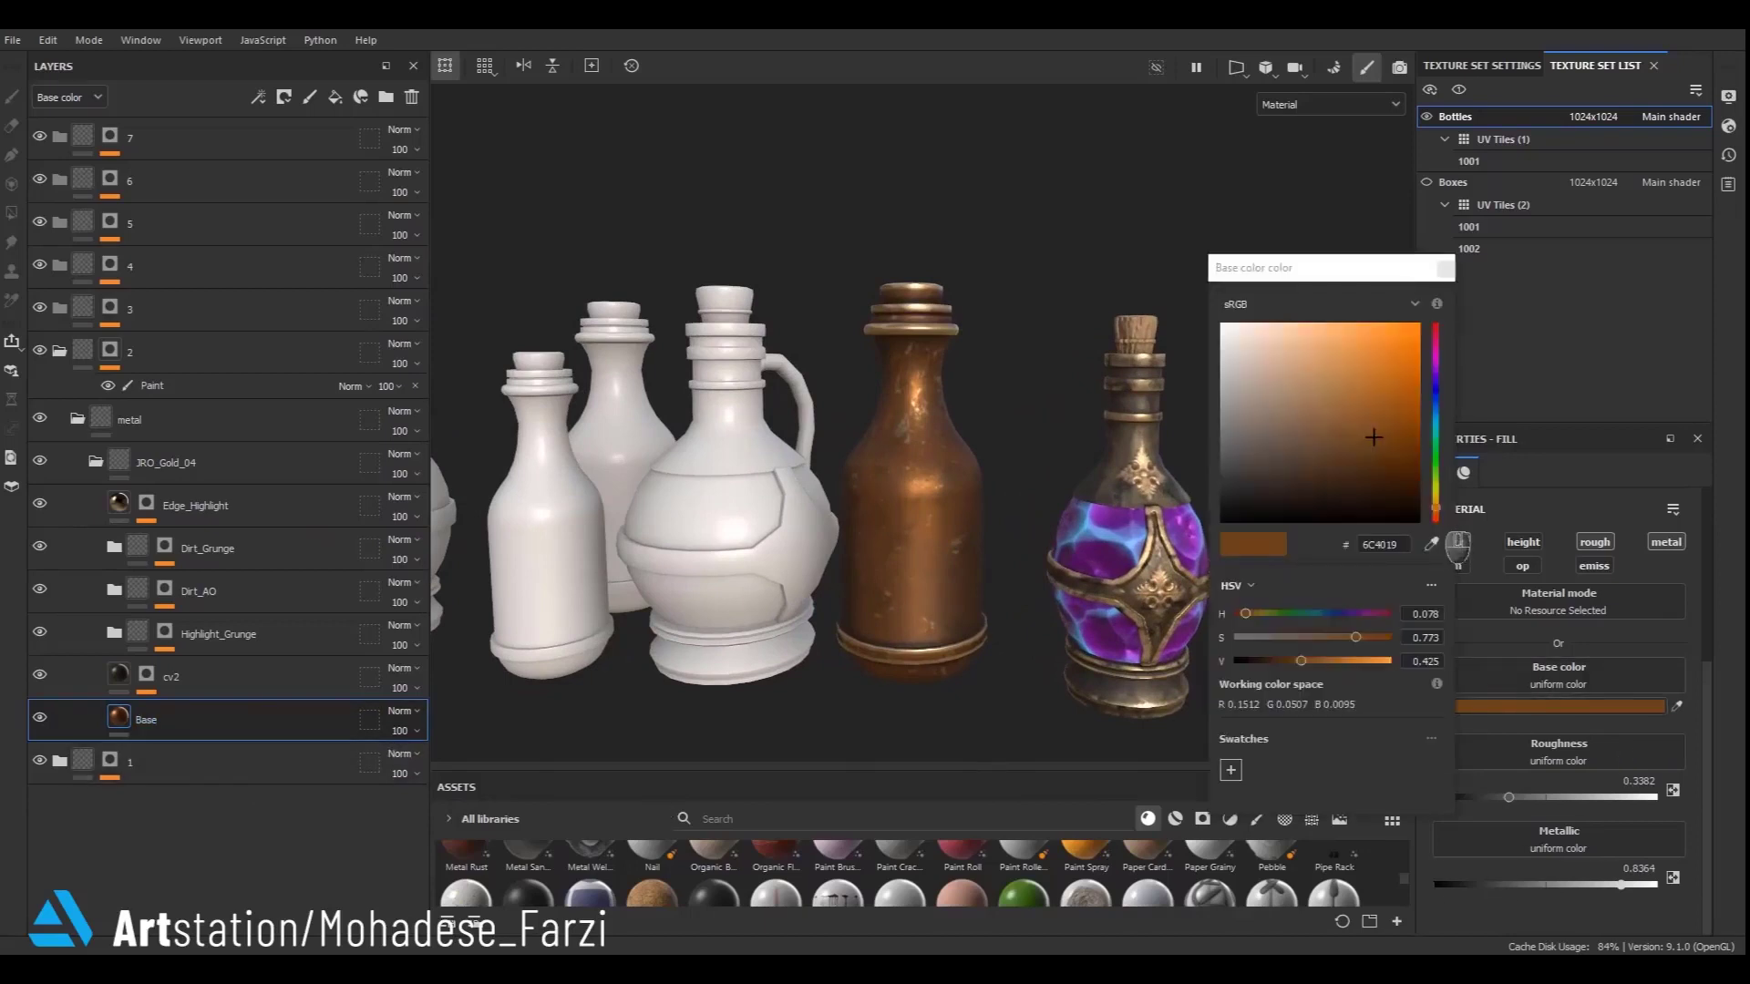
{"action": "left_click_drag", "start_coordinate": [1437, 622], "coordinate": [1427, 615]}
{"action": "right_click_drag", "start_coordinate": [813, 467], "coordinate": [1344, 556], "text": "alt"}
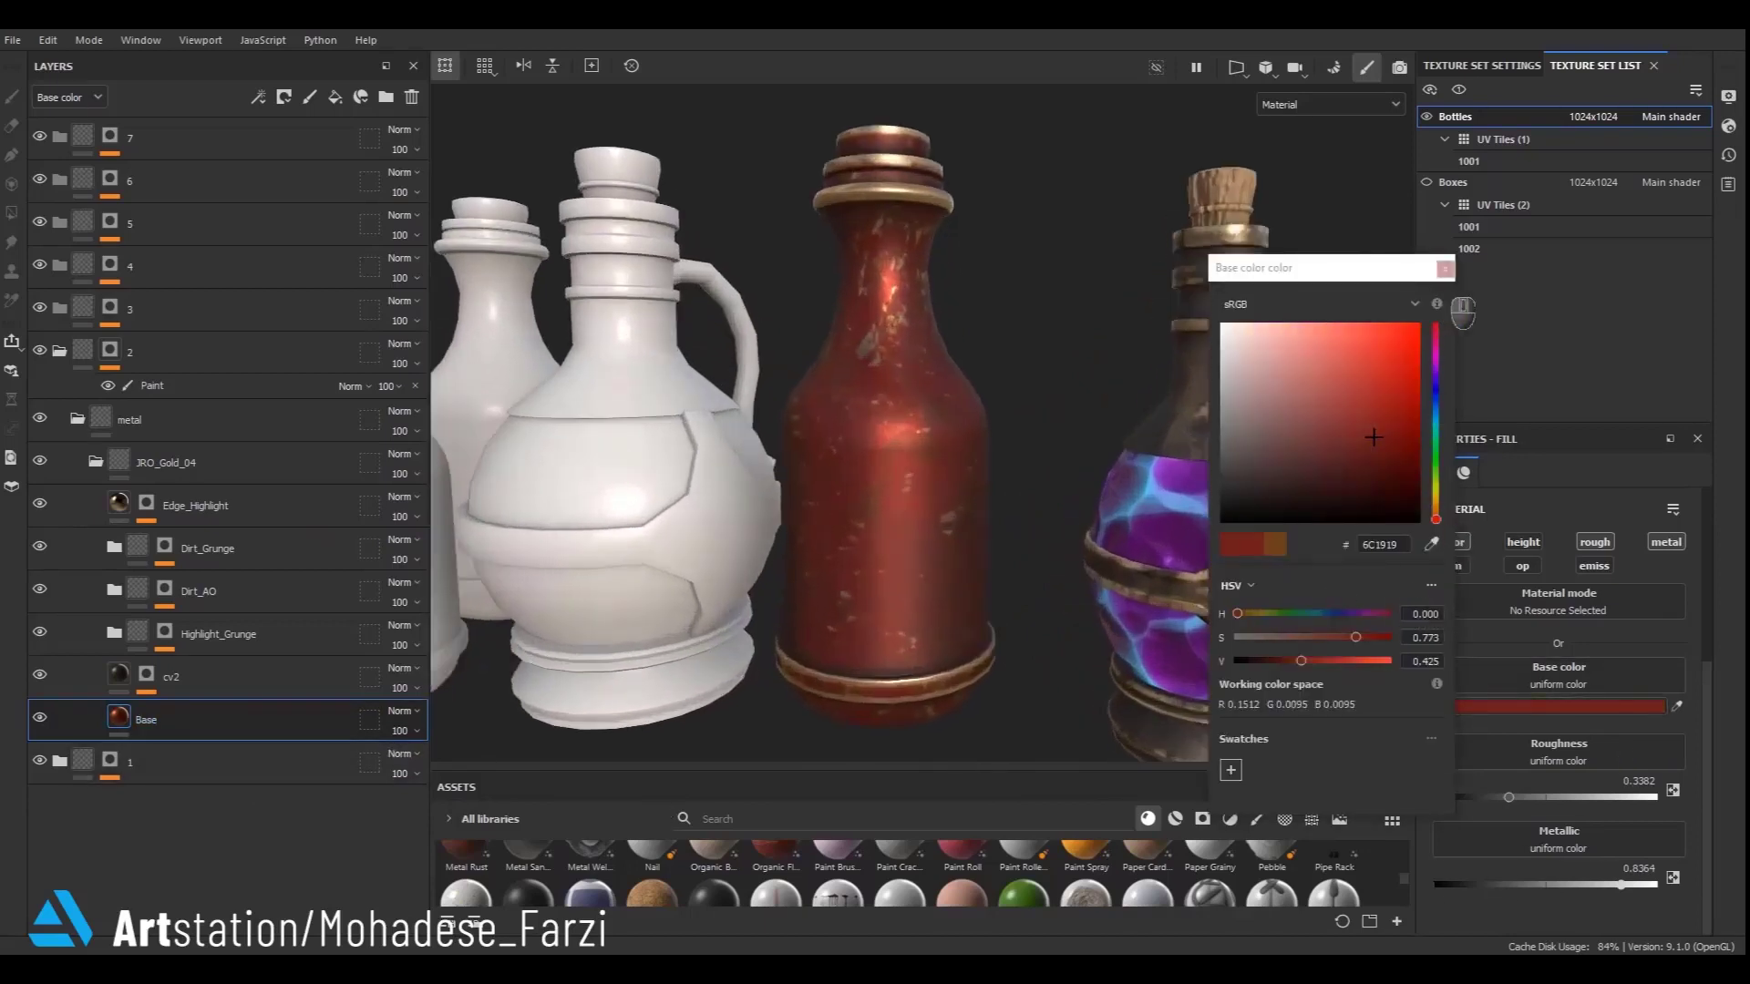
{"action": "left_click", "coordinate": [1446, 270]}
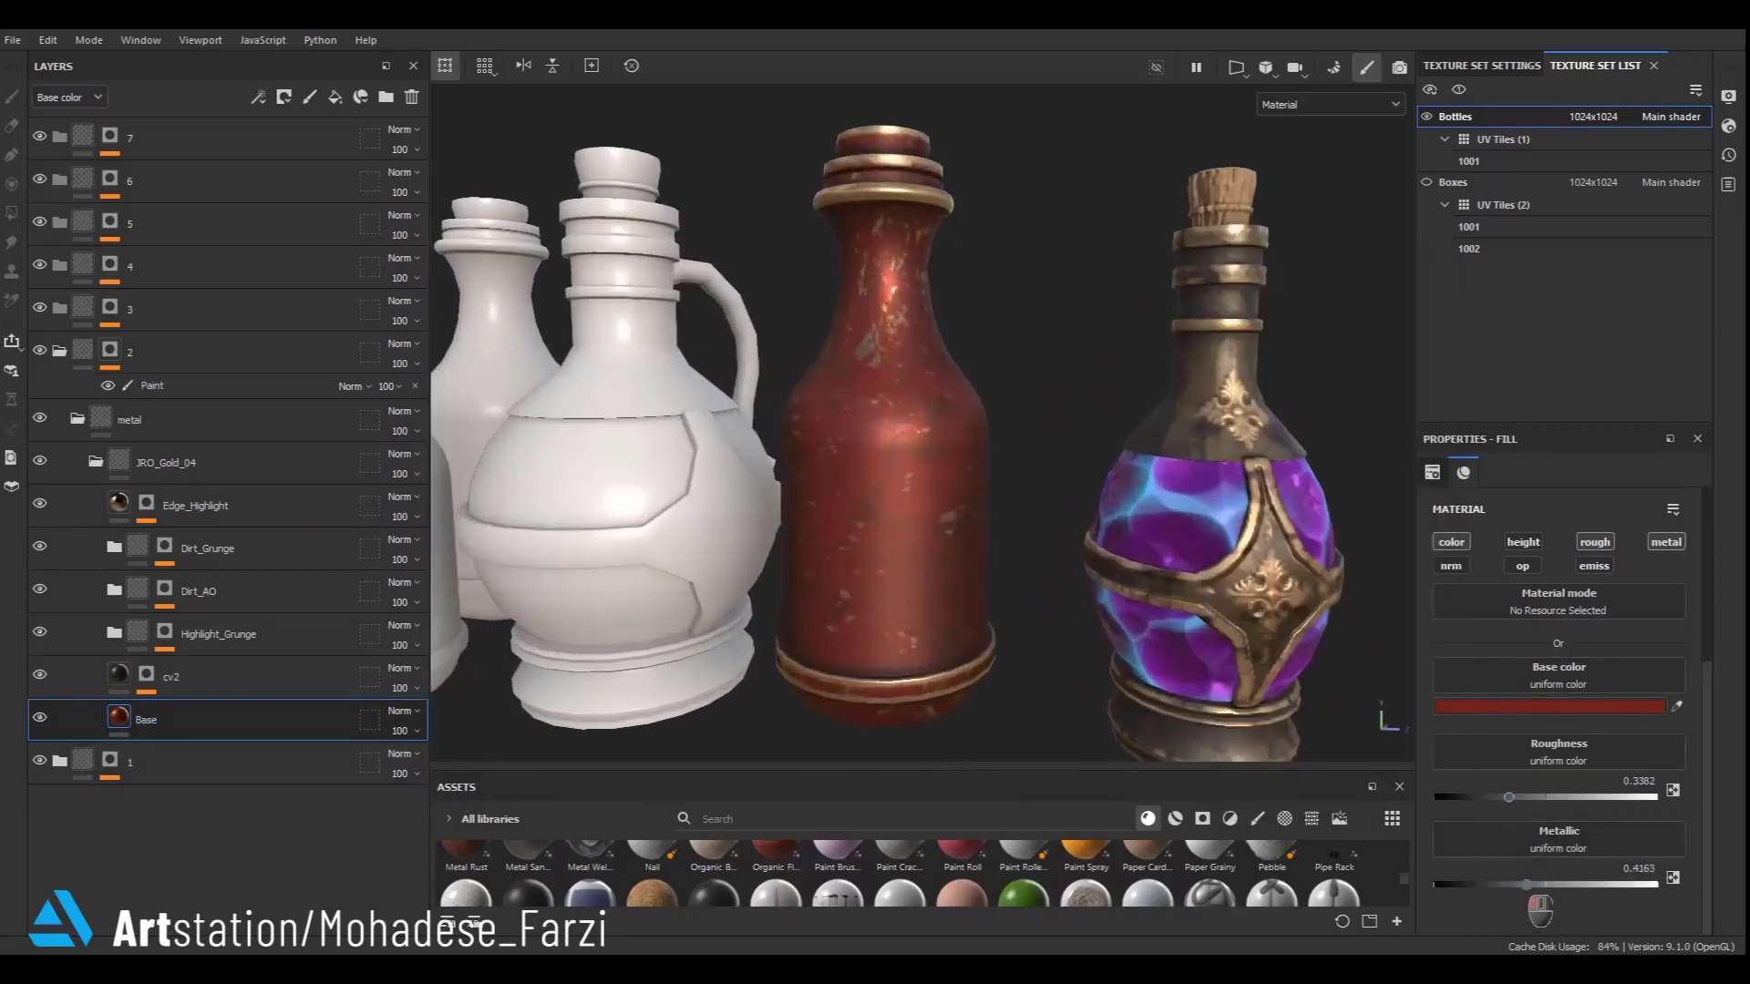
{"action": "left_click_drag", "start_coordinate": [1622, 884], "coordinate": [1506, 884]}
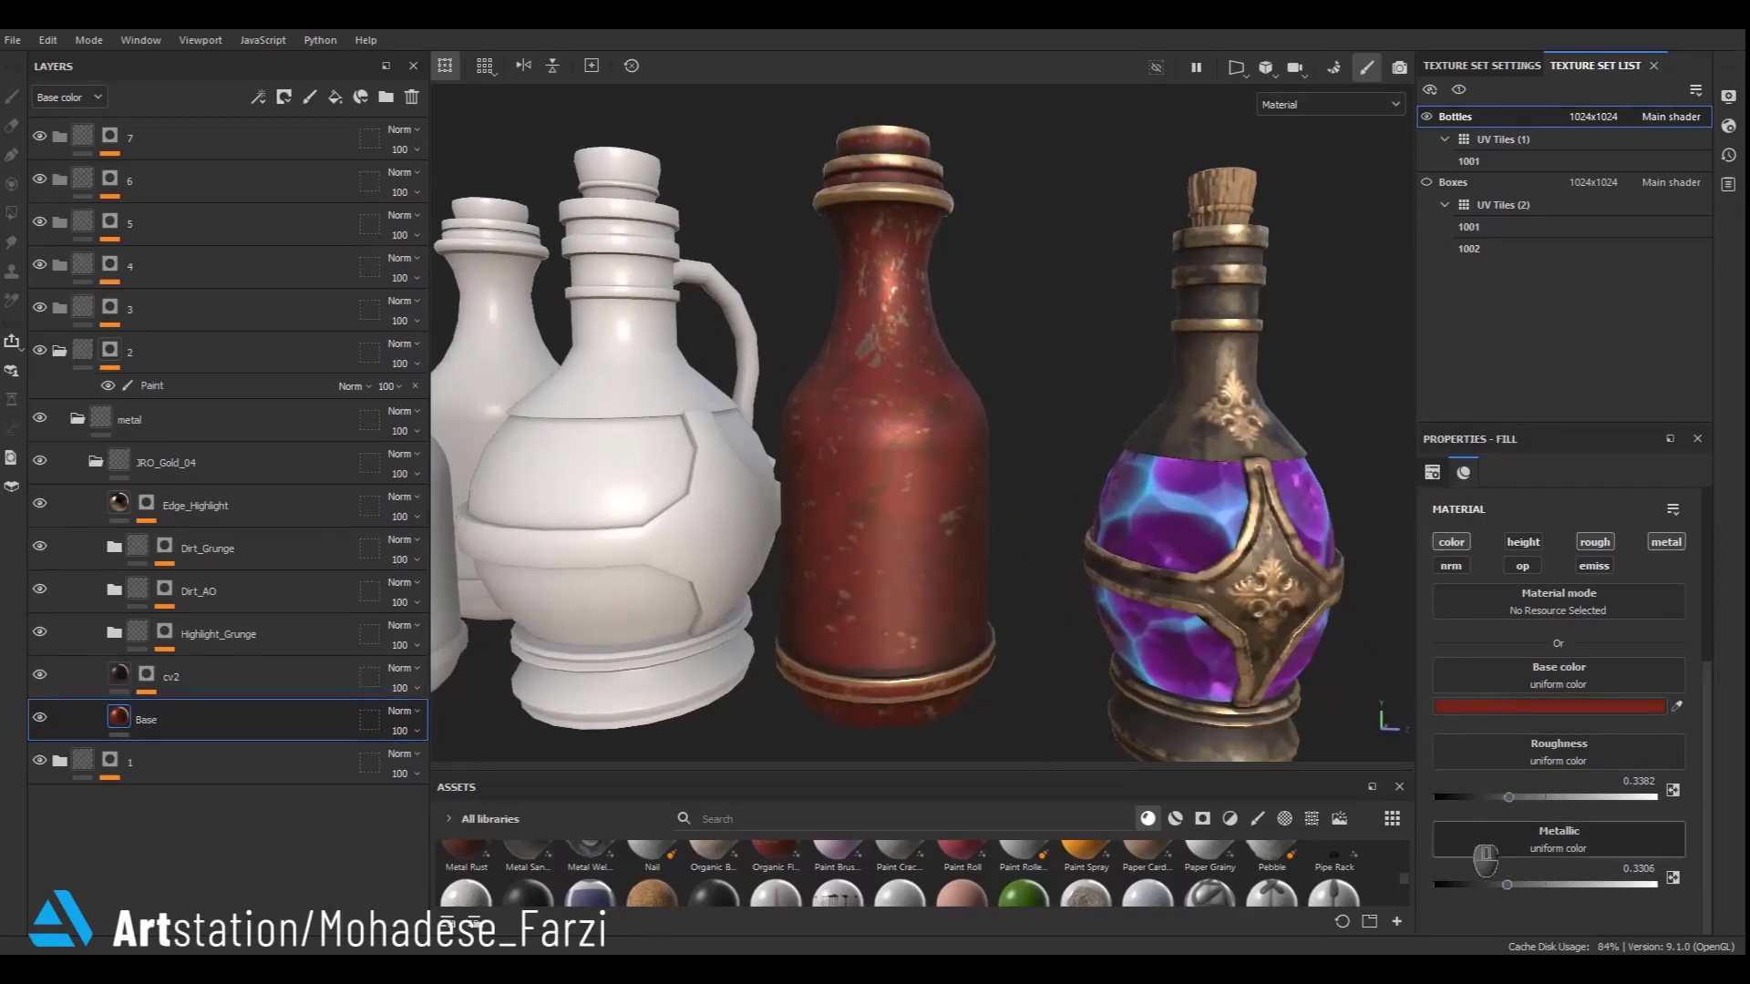
- Set the cv2 layer's base colour to a very dark brown
{"action": "left_click", "coordinate": [128, 691]}
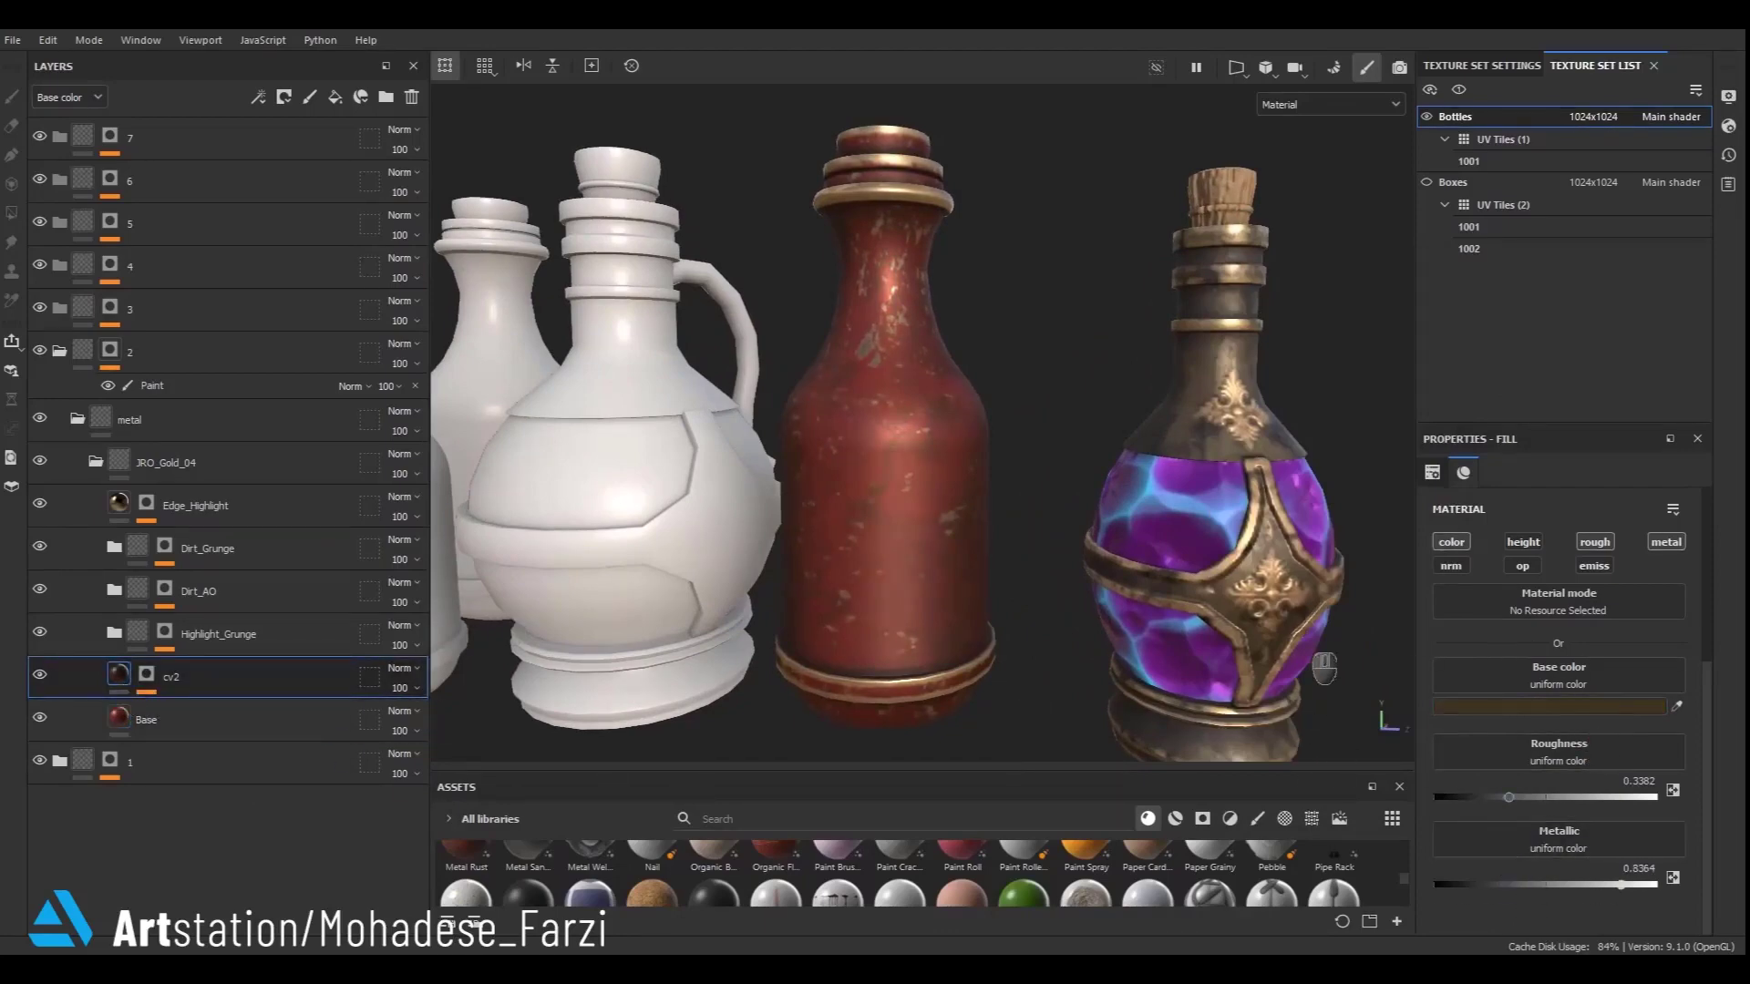
{"action": "left_click", "coordinate": [1532, 708]}
{"action": "left_click", "coordinate": [1250, 661]}
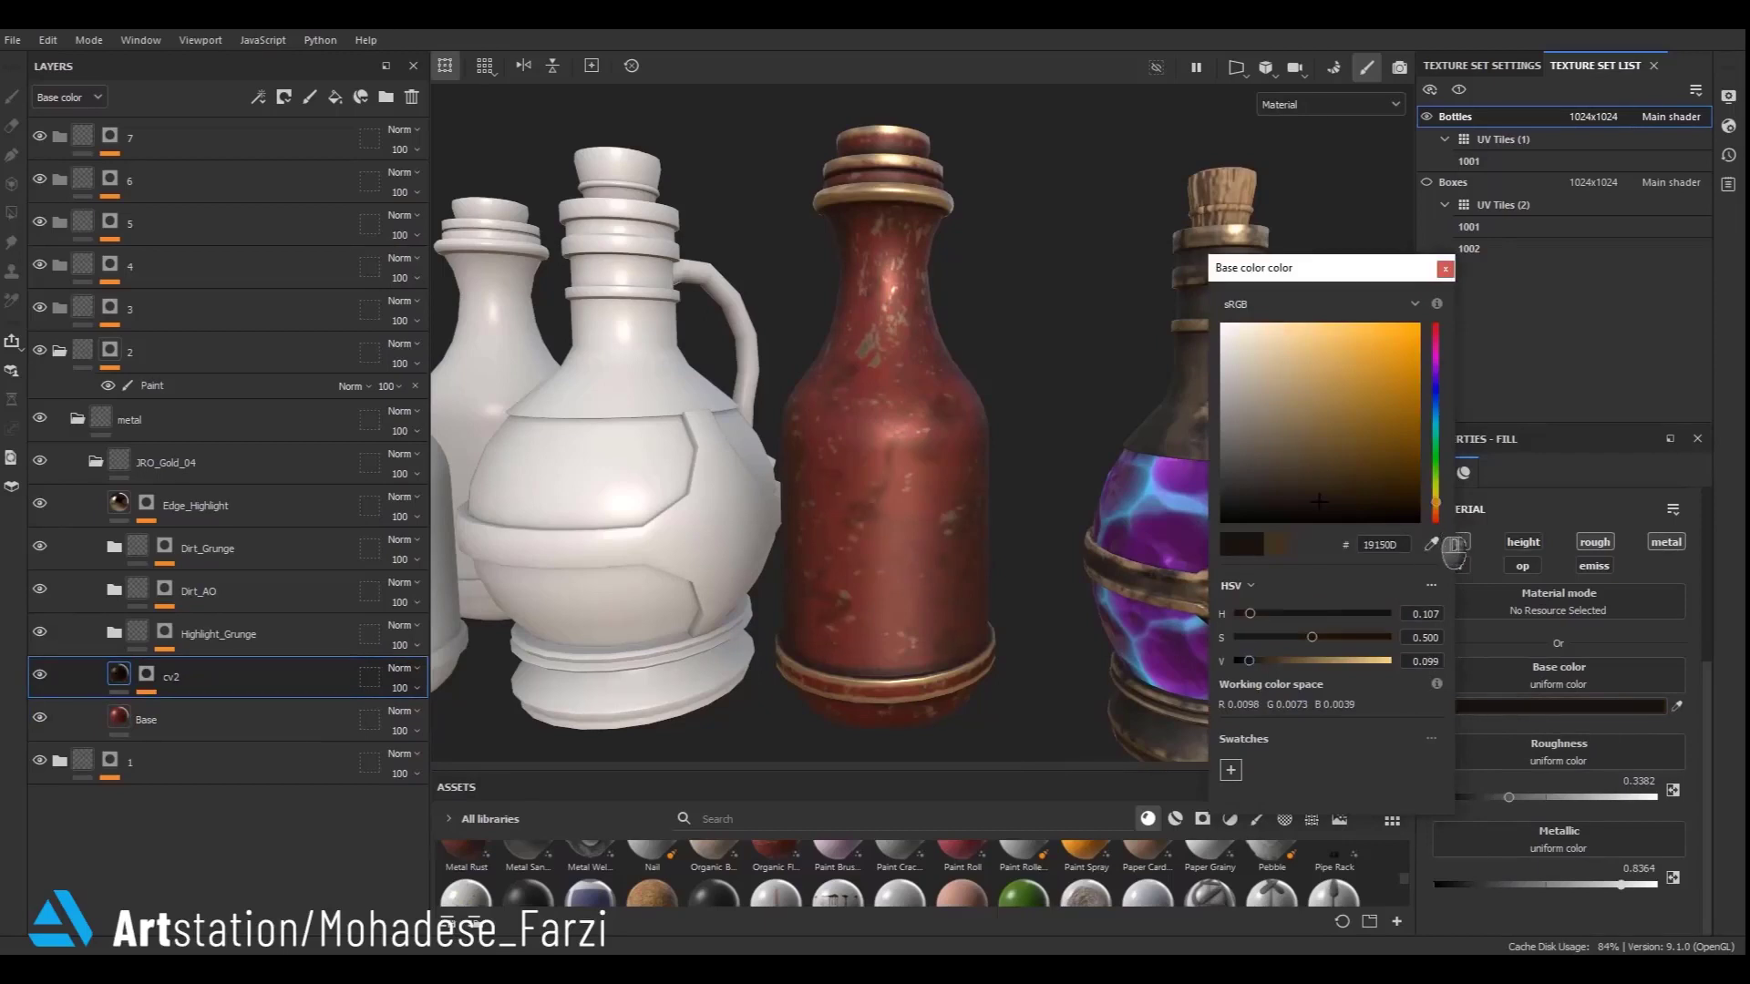
{"action": "left_click", "coordinate": [1437, 519]}
{"action": "left_click", "coordinate": [1470, 306]}
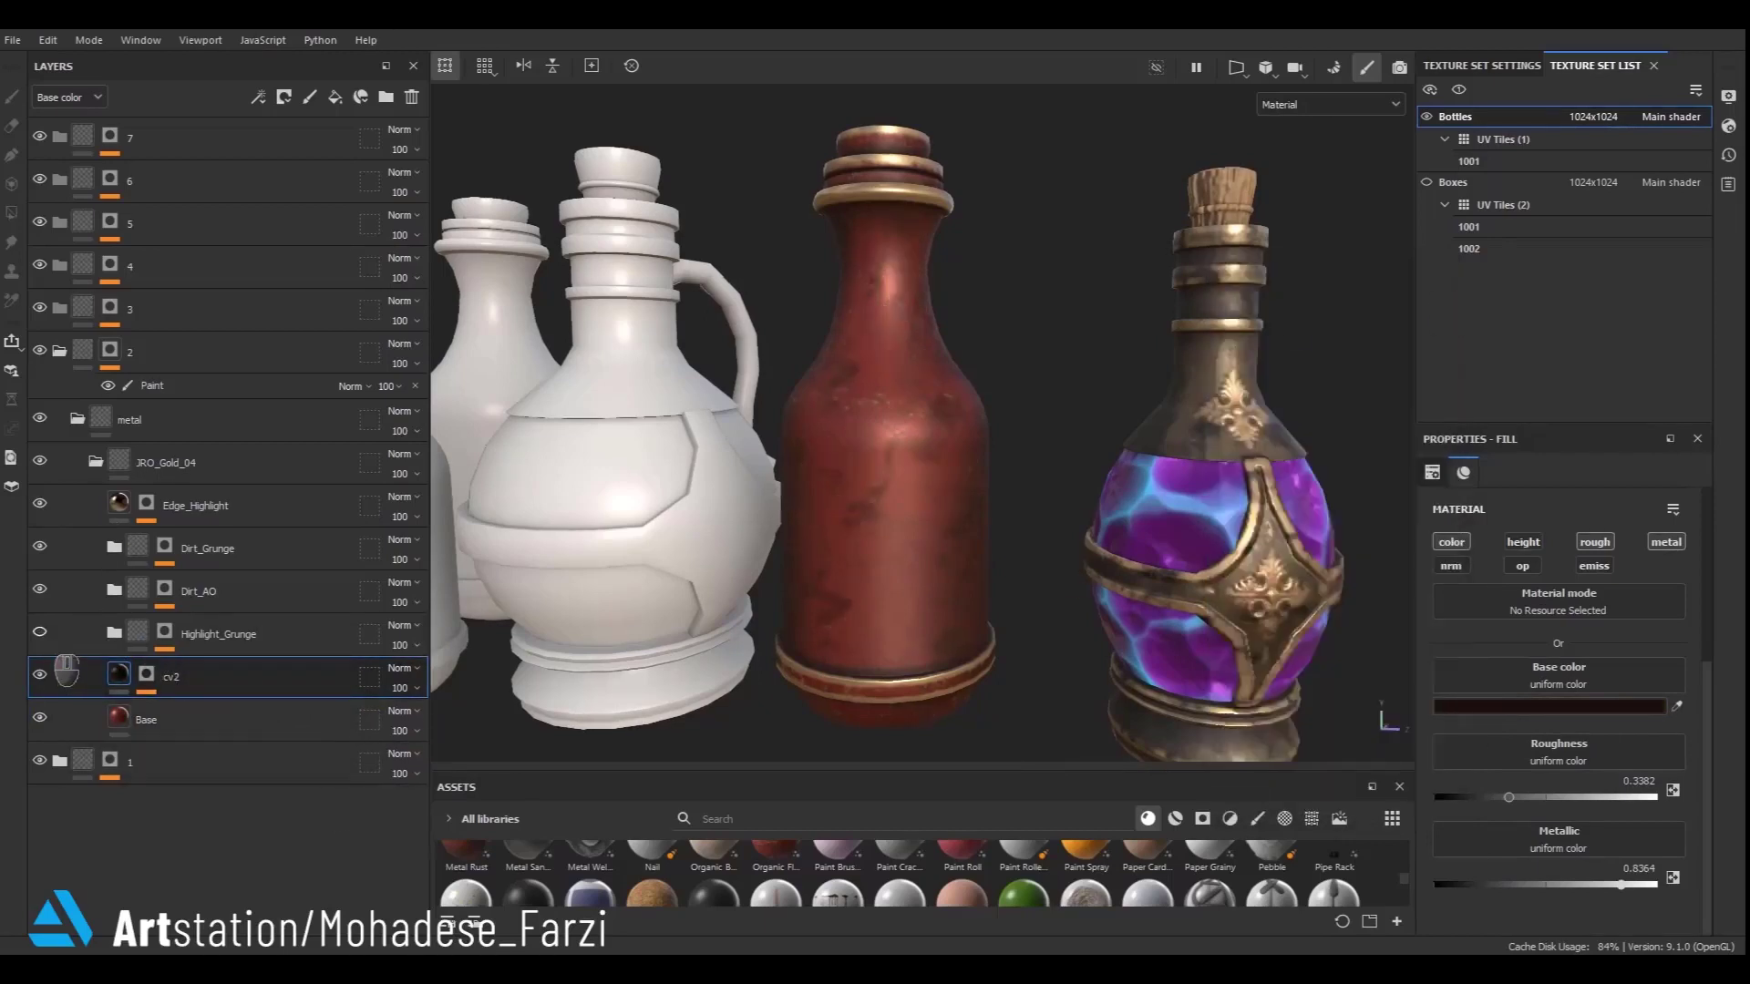
- Inspect the fill layers inside the Highlight_Grunge and Dirt_AO folders
{"action": "left_click", "coordinate": [115, 634]}
{"action": "left_click", "coordinate": [140, 670]}
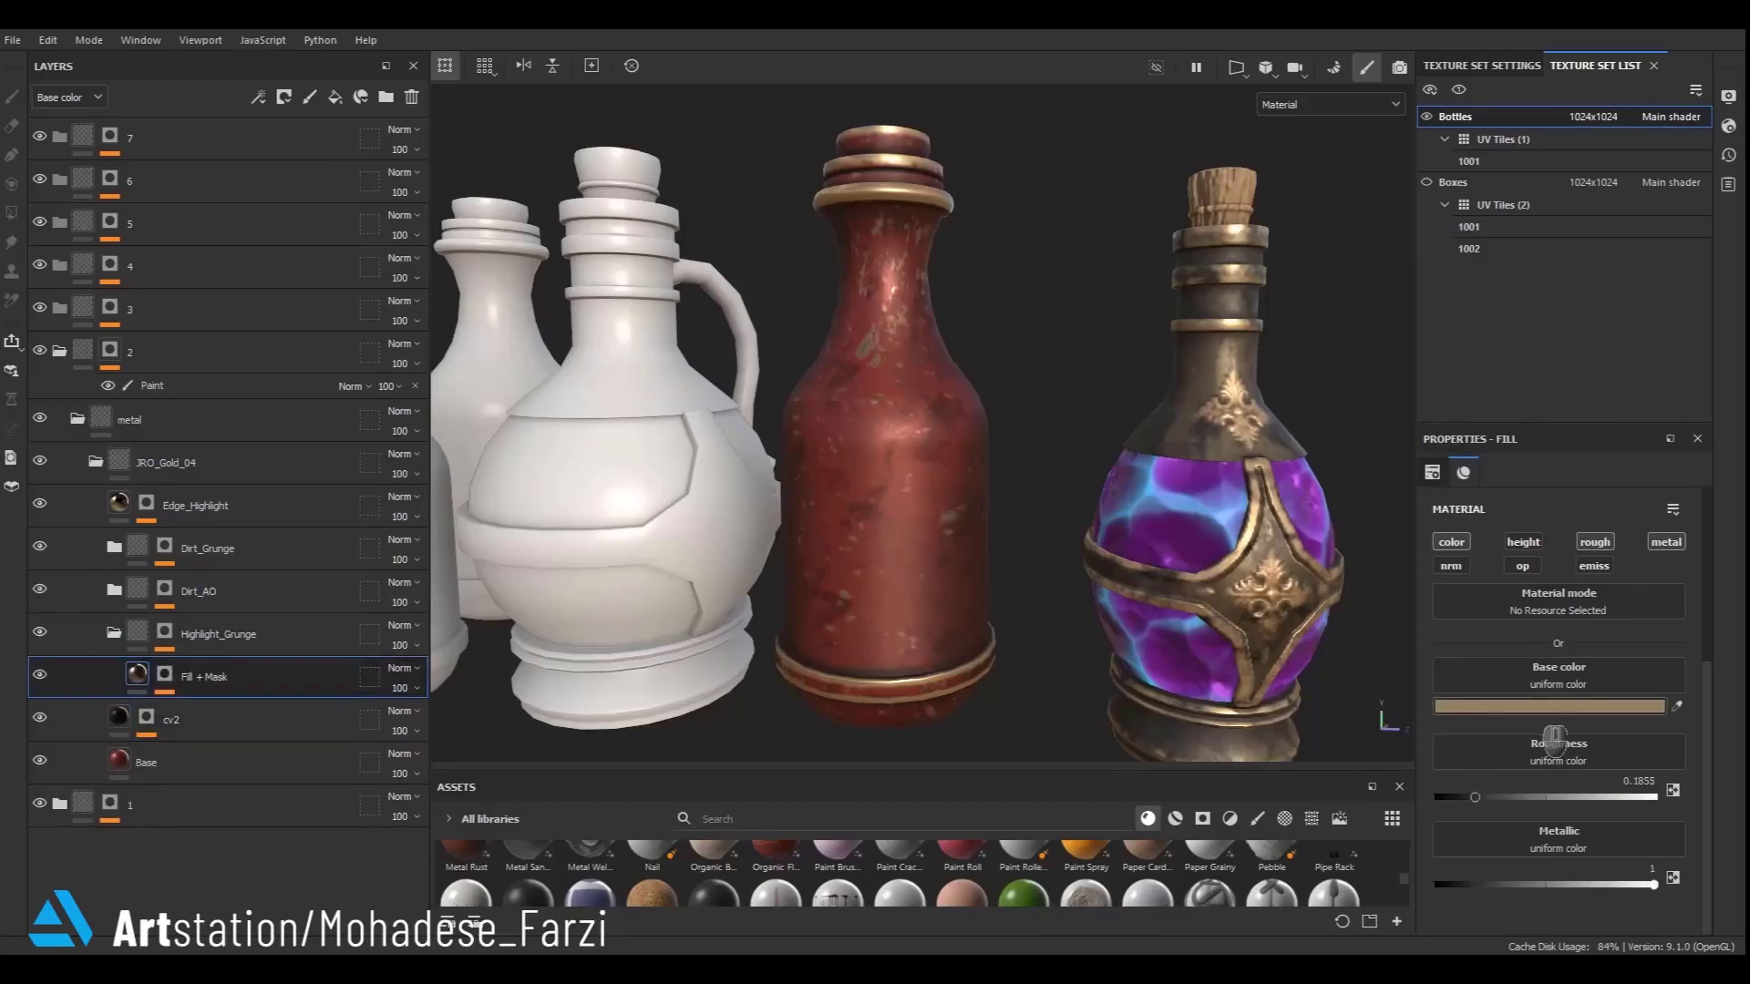
{"action": "left_click", "coordinate": [1557, 707]}
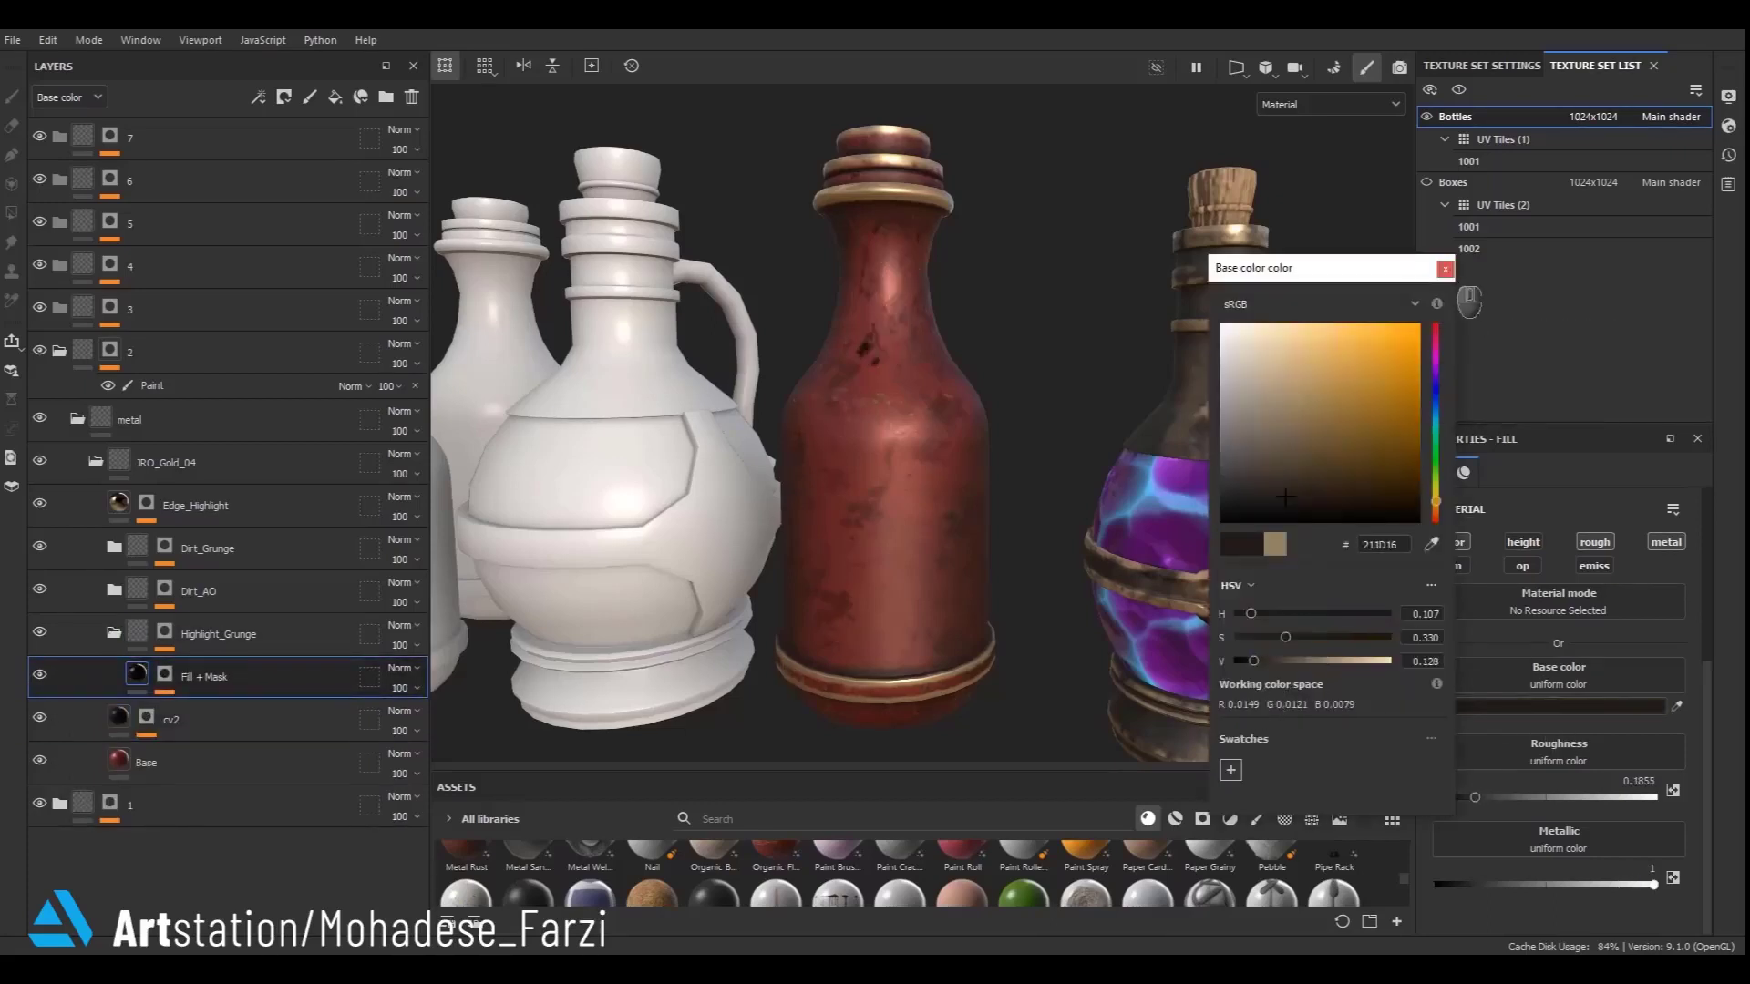
{"action": "left_click", "coordinate": [1445, 269]}
{"action": "left_click", "coordinate": [115, 632]}
{"action": "left_click", "coordinate": [115, 590]}
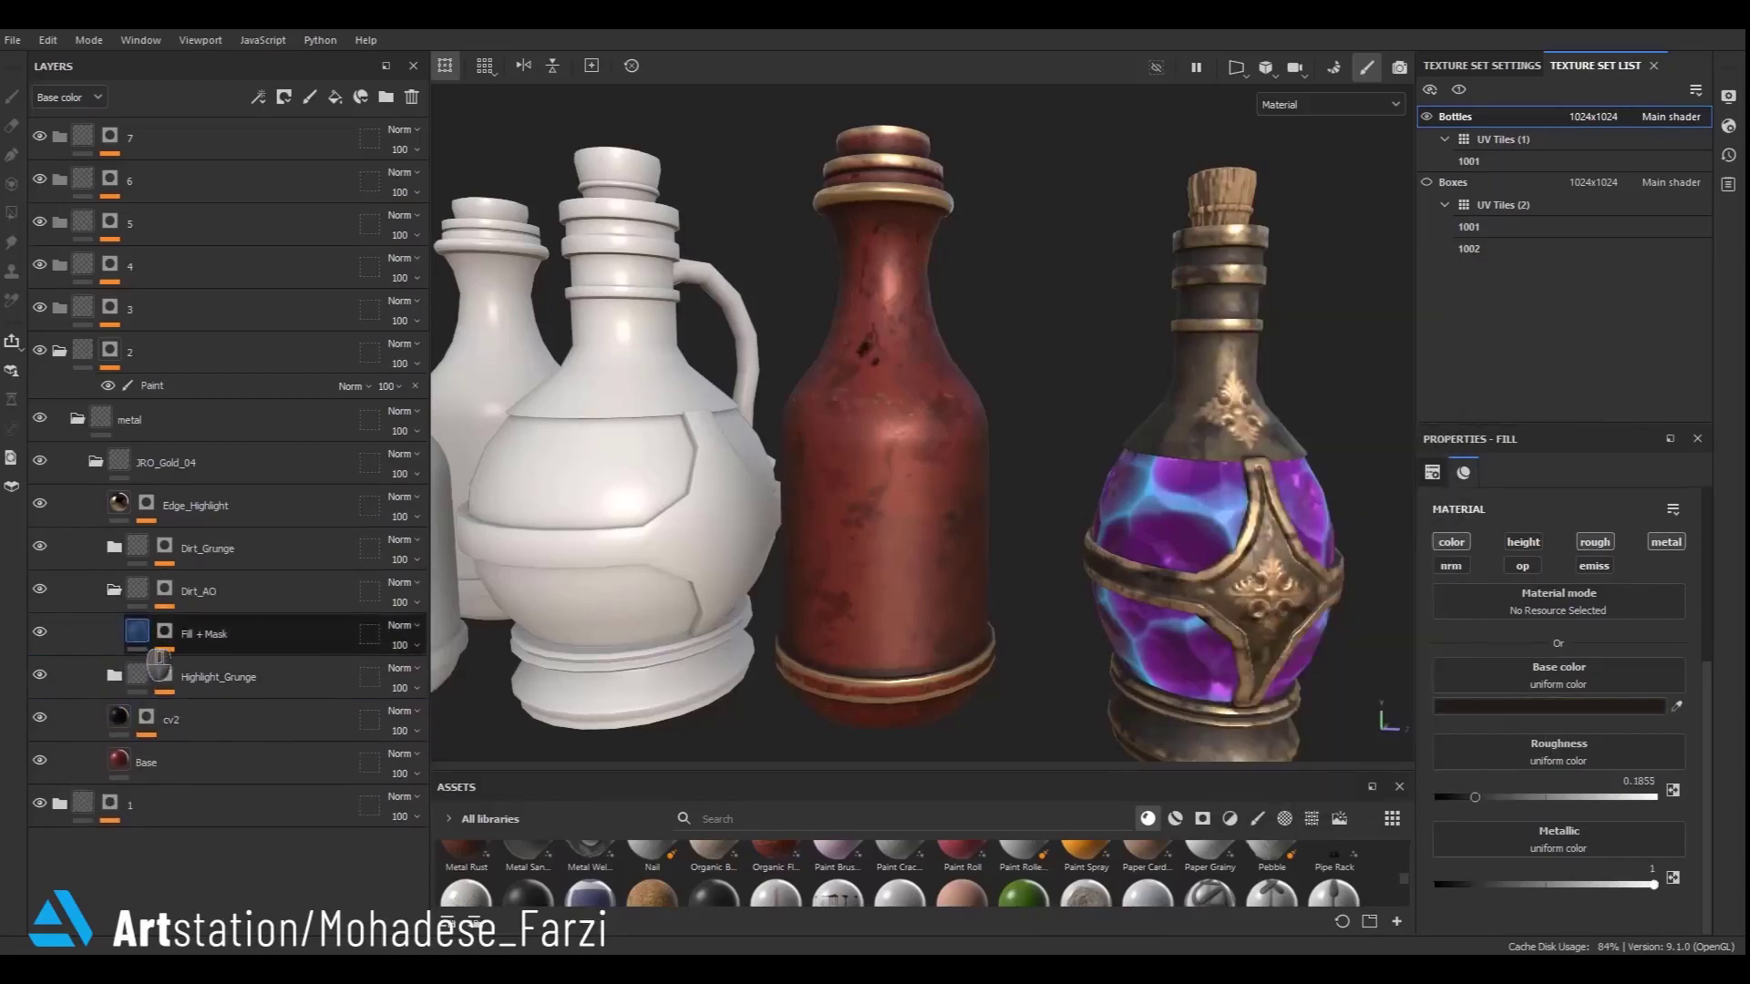
{"action": "left_click", "coordinate": [137, 631]}
{"action": "left_click", "coordinate": [40, 590]}
{"action": "left_click", "coordinate": [40, 589]}
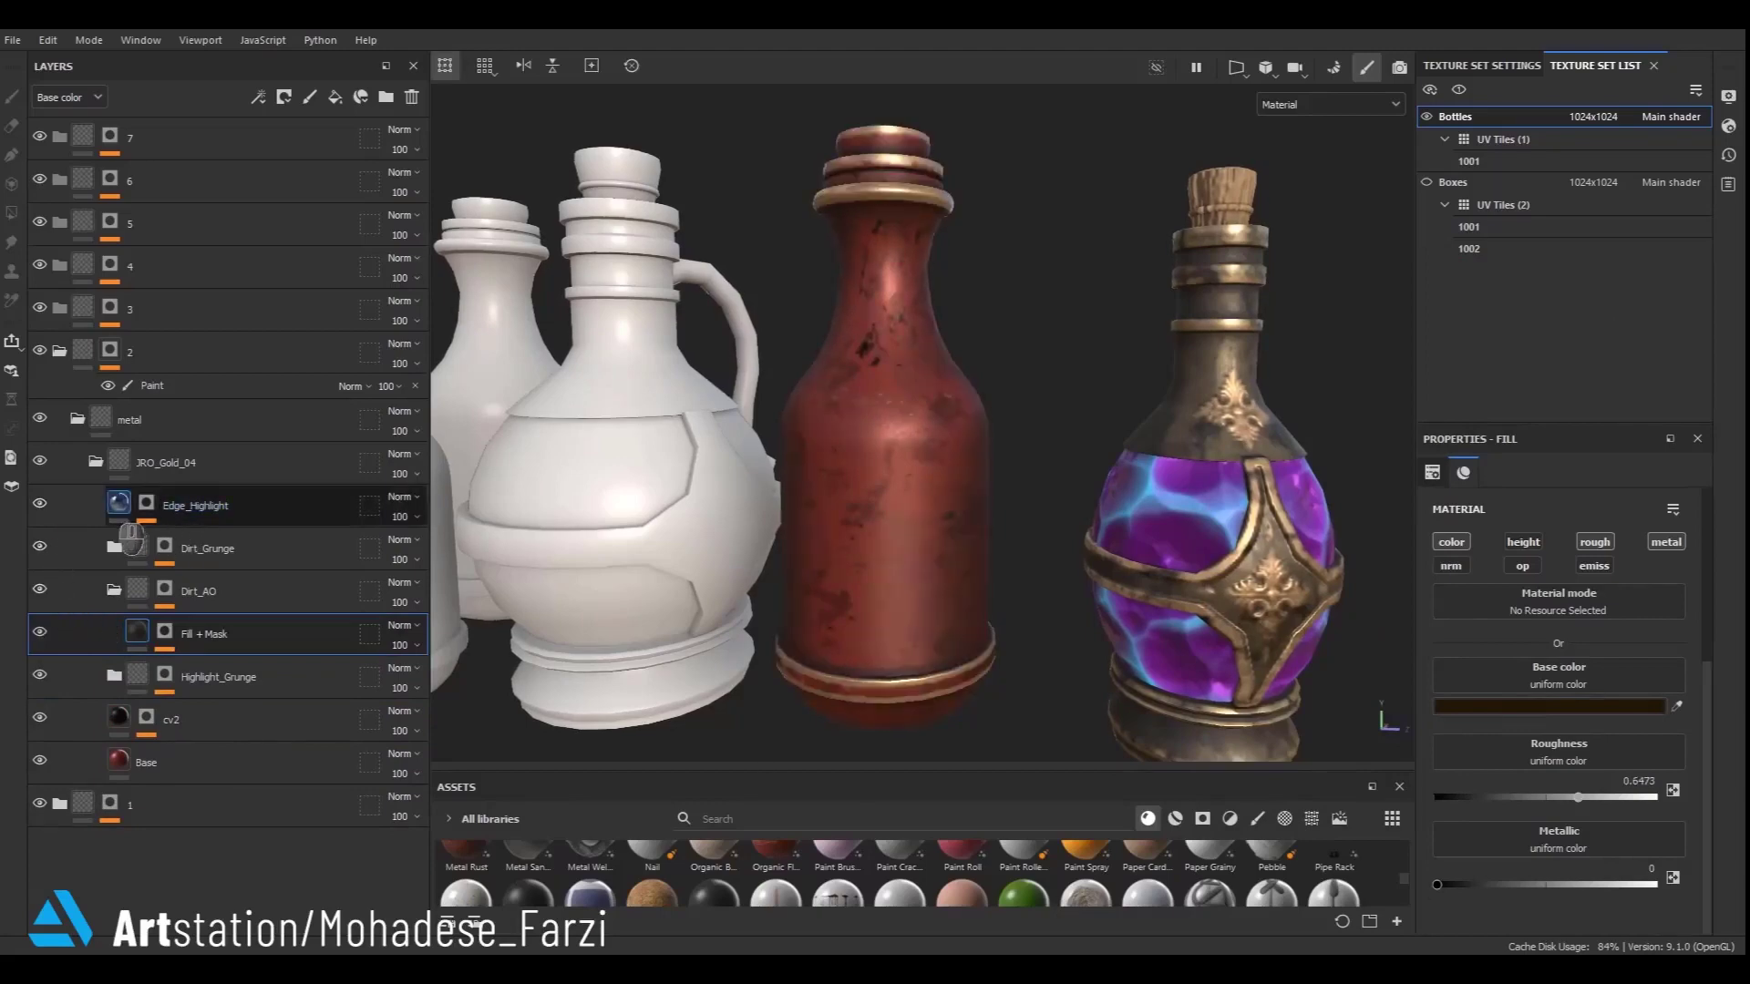
- Reduce a slider of the metal edge wear generator in the Edge_Highlight layer's mask
{"action": "left_click", "coordinate": [146, 504]}
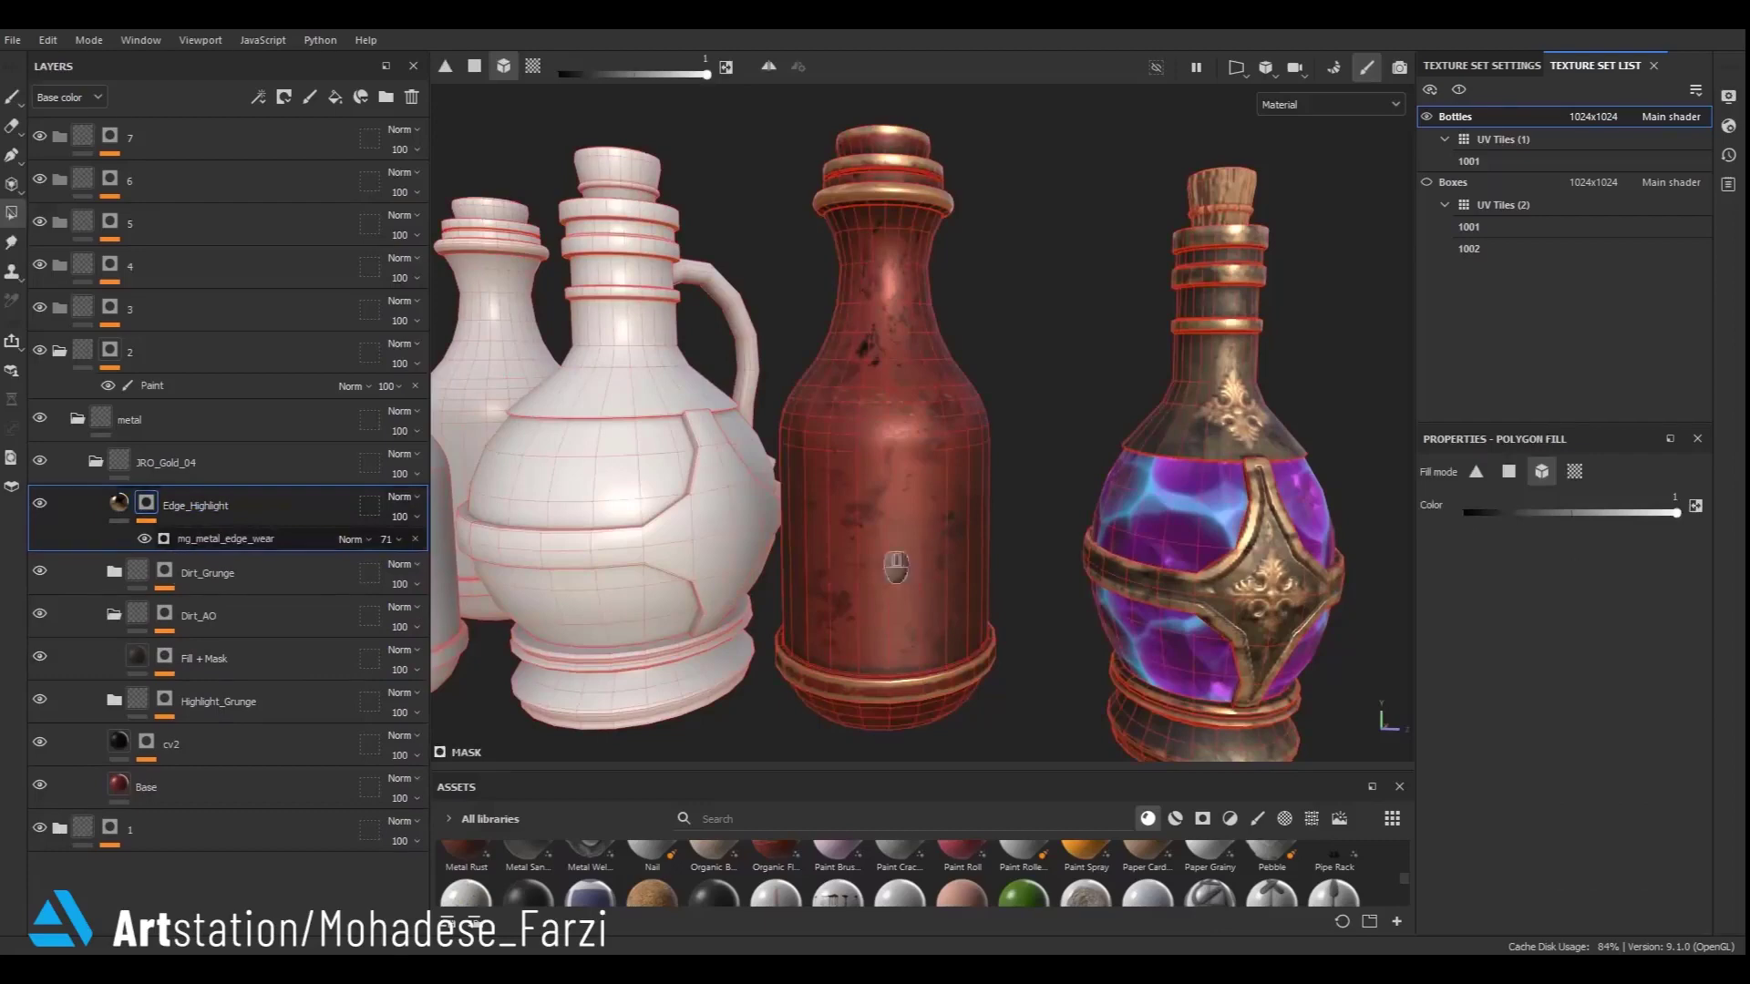
{"action": "left_click", "coordinate": [226, 538]}
{"action": "left_click_drag", "start_coordinate": [1517, 659], "coordinate": [1460, 659]}
{"action": "scroll", "coordinate": [1064, 613], "scroll_direction": "down", "scroll_amount": 5}
{"action": "left_click_drag", "start_coordinate": [1011, 520], "coordinate": [900, 391], "text": "alt"}
- Orbit around the red bottle to review its metal finish
{"action": "left_click", "coordinate": [118, 504]}
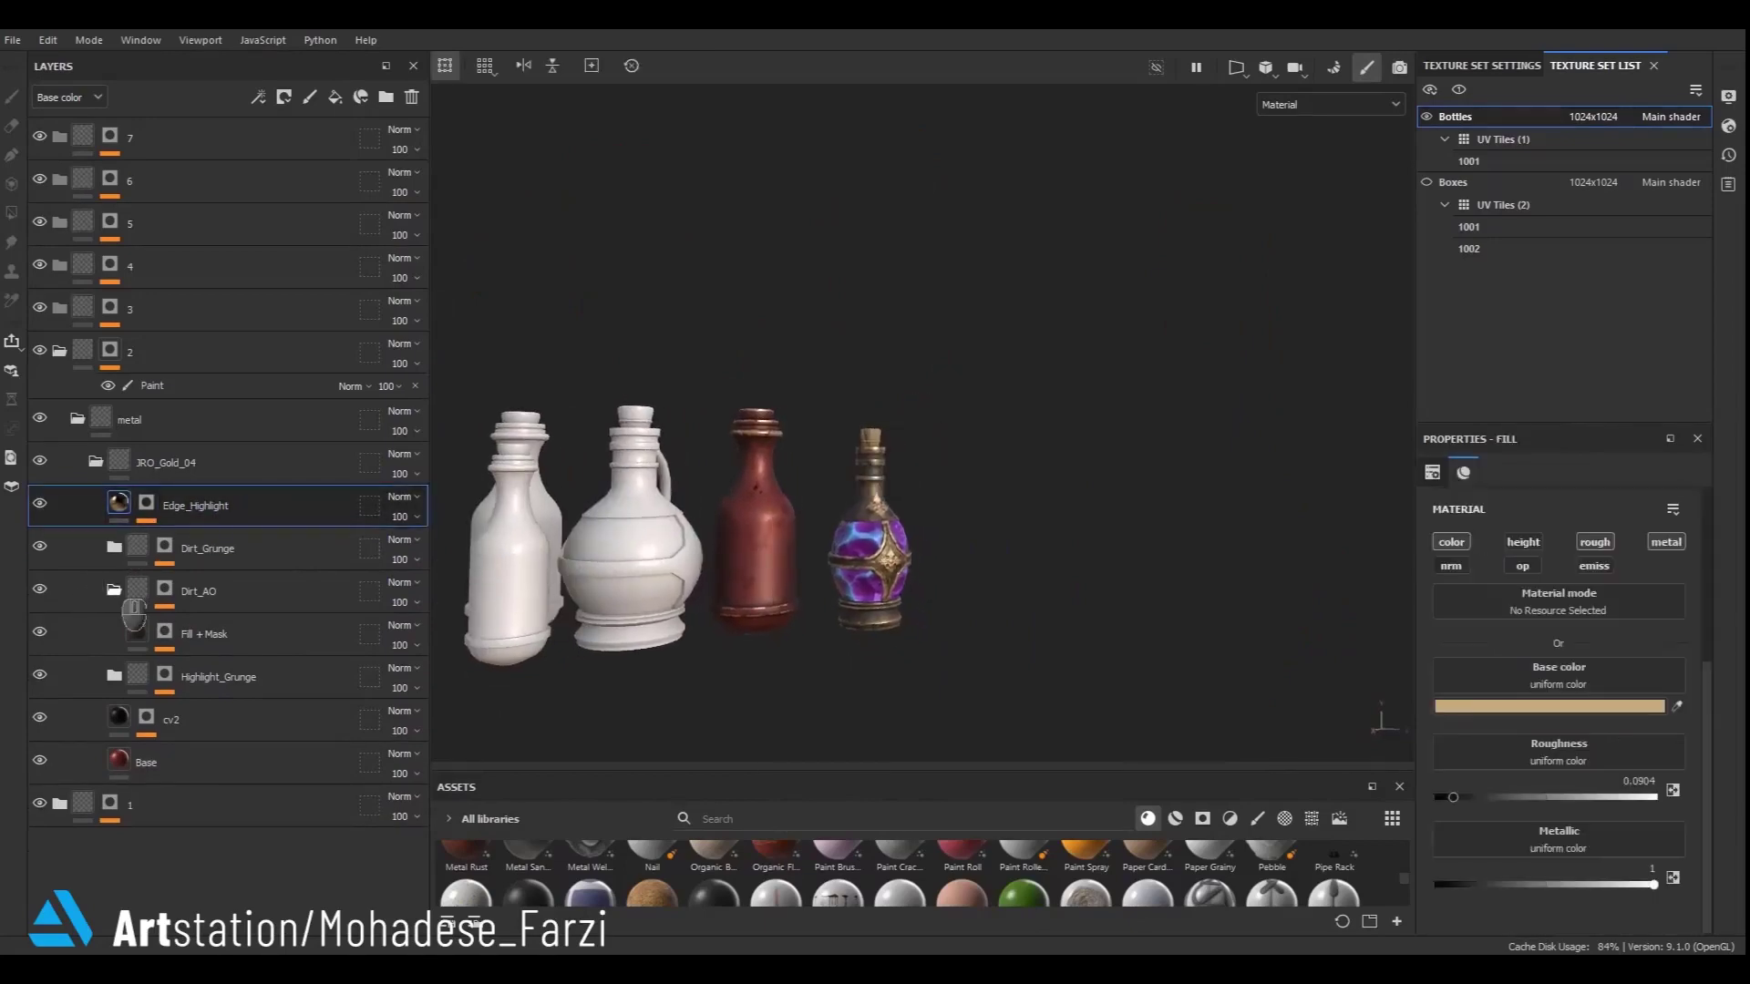
{"action": "left_click", "coordinate": [115, 590]}
{"action": "scroll", "coordinate": [645, 666], "scroll_direction": "up", "scroll_amount": 5}
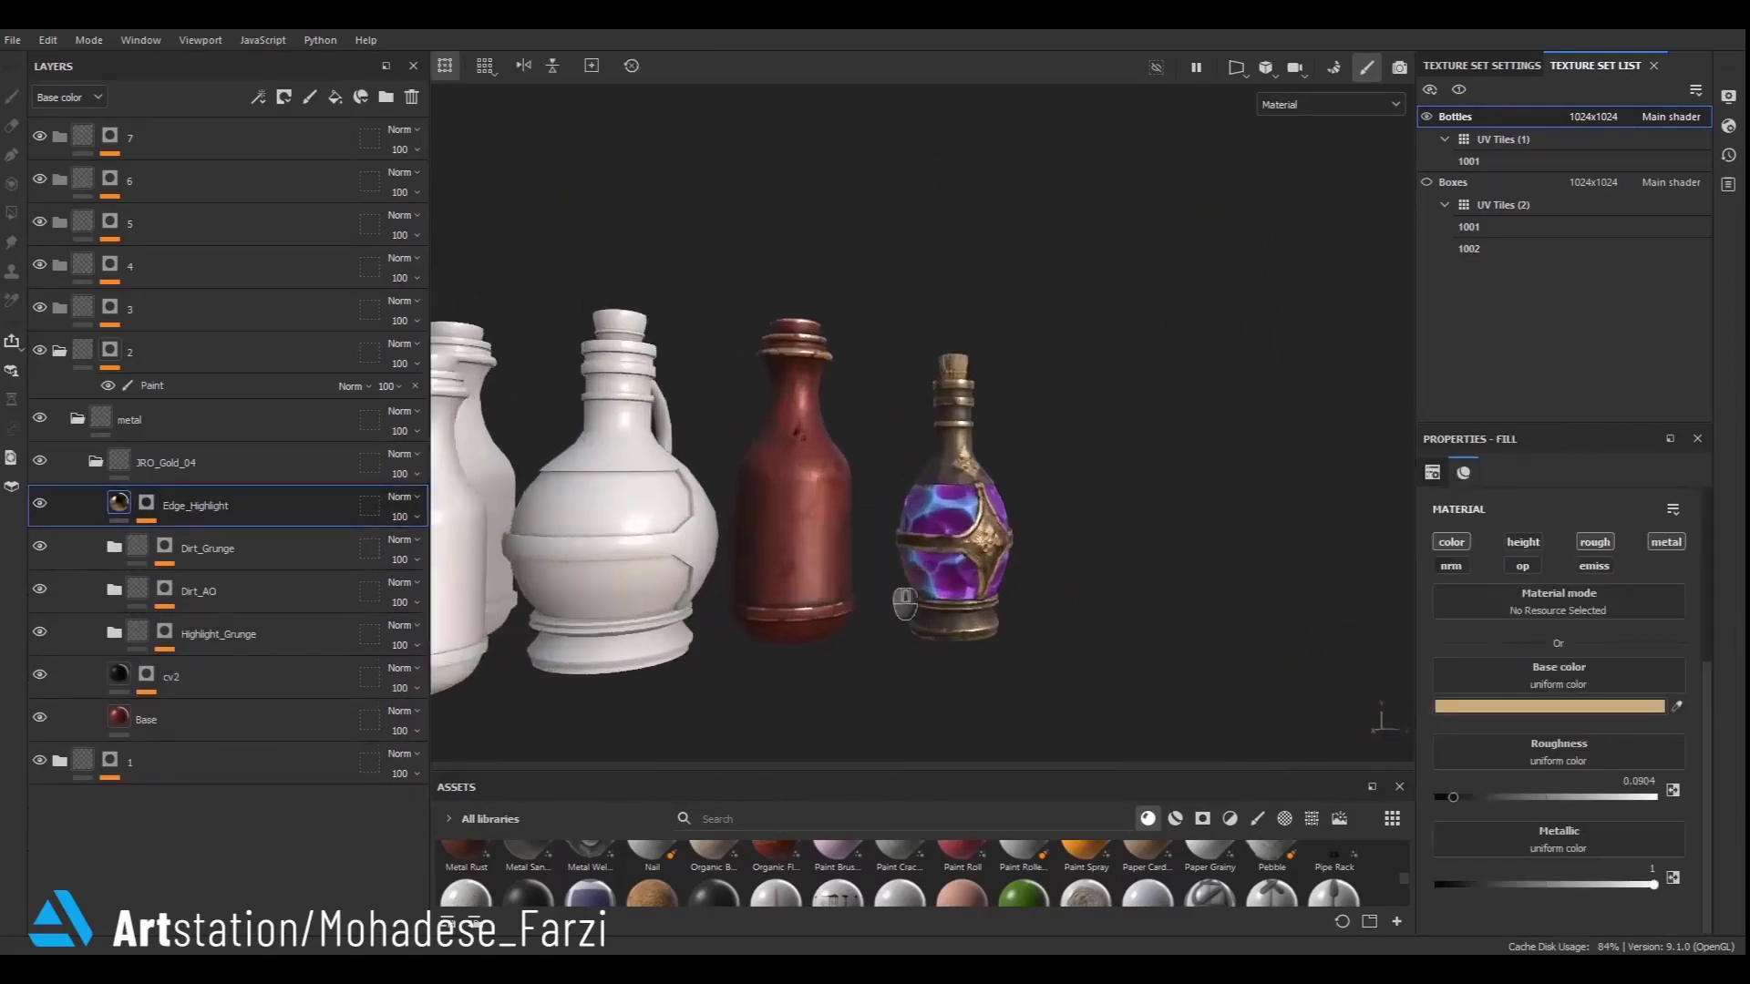
{"action": "middle_click_drag", "start_coordinate": [926, 561], "coordinate": [896, 603], "text": "alt"}
{"action": "left_click_drag", "start_coordinate": [918, 635], "coordinate": [784, 675], "text": "alt"}
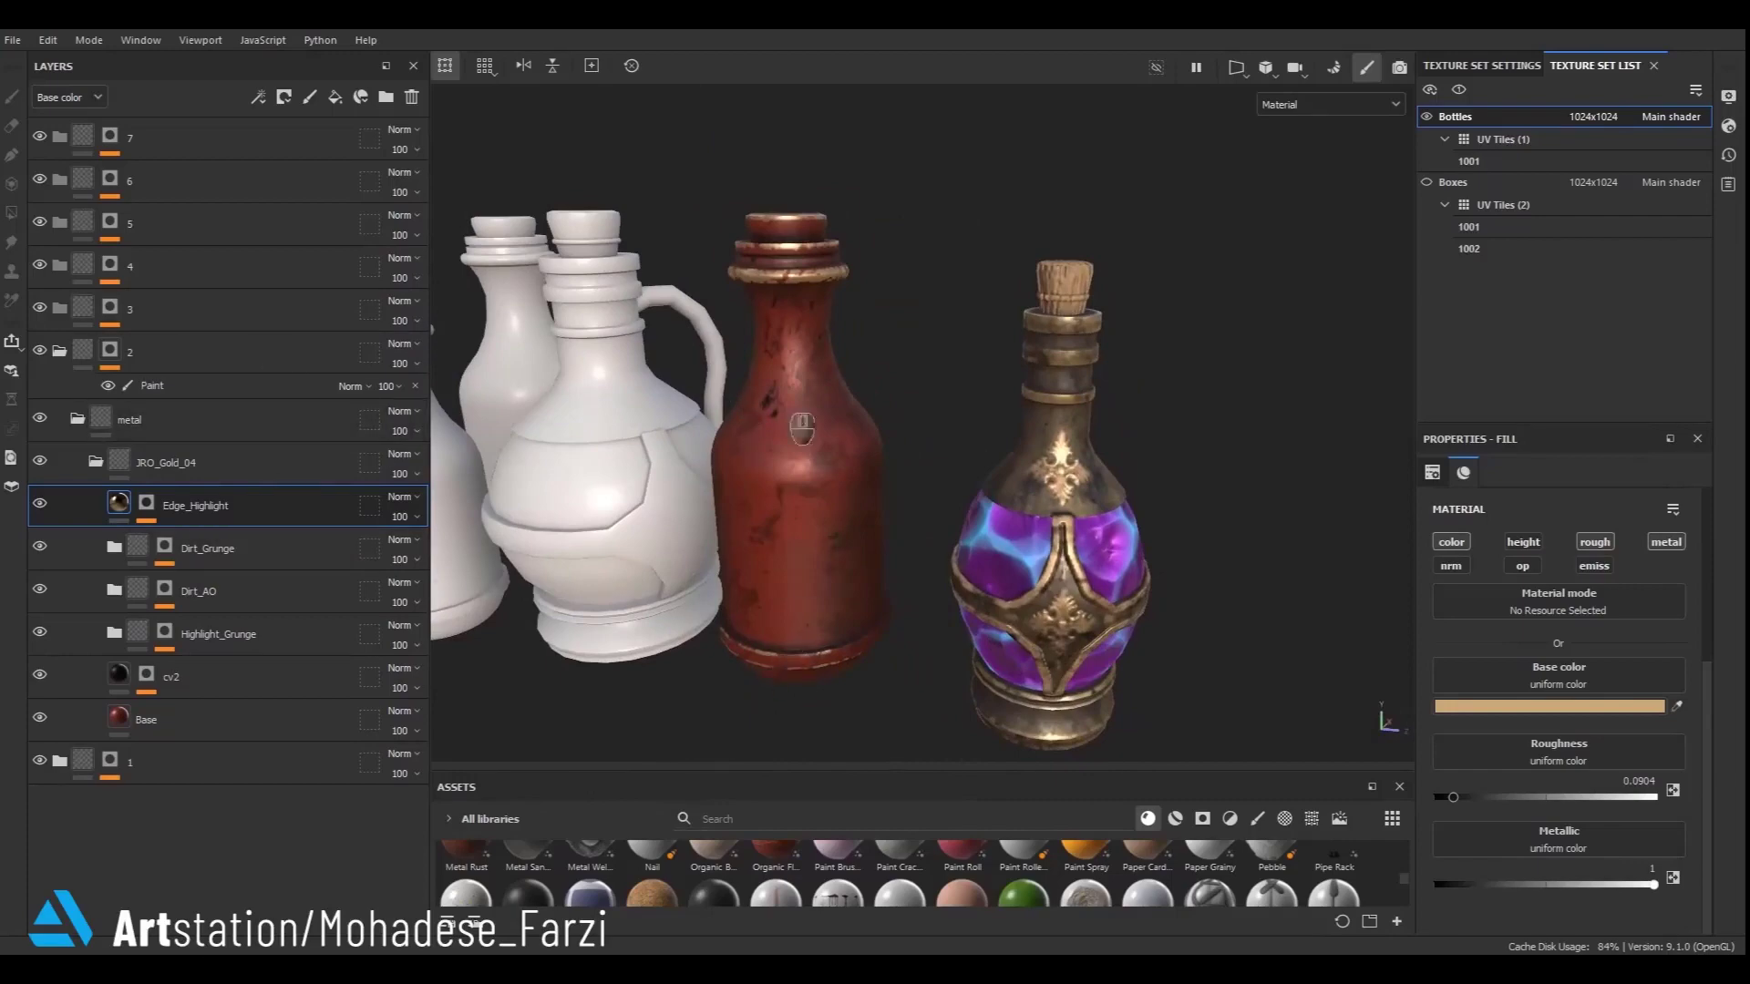
{"action": "left_click", "coordinate": [95, 461]}
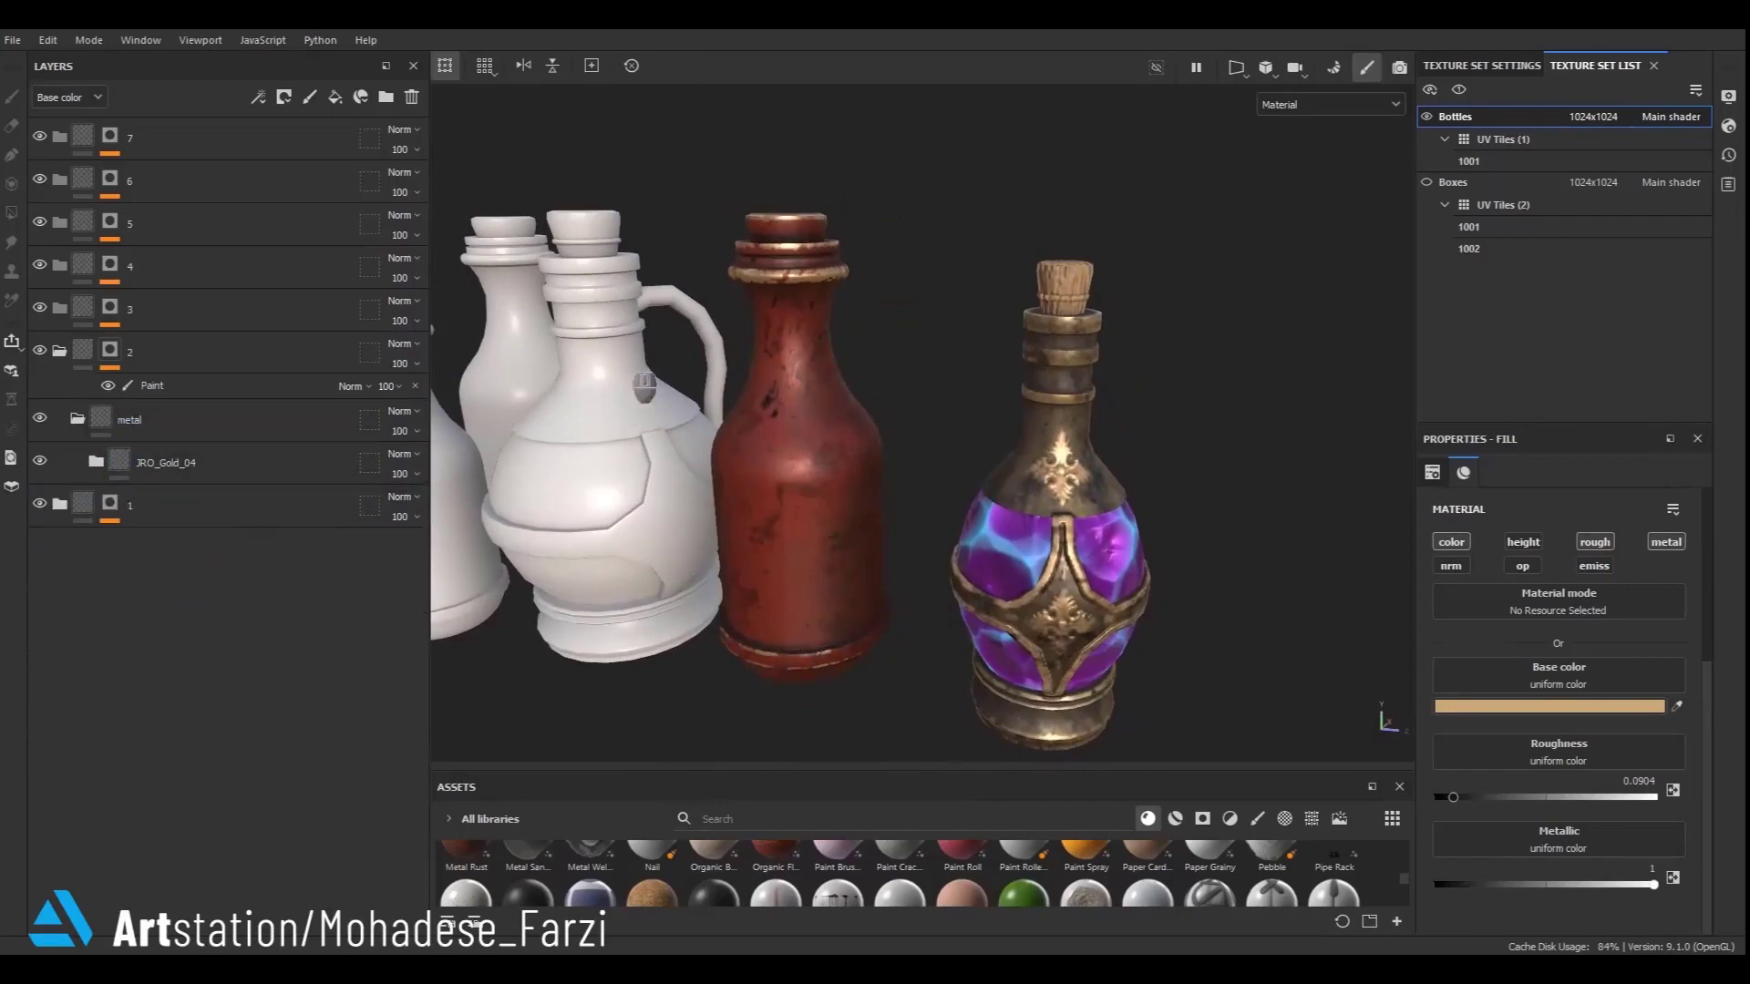
{"action": "left_click_drag", "start_coordinate": [621, 355], "coordinate": [828, 193], "text": "alt"}
{"action": "left_click_drag", "start_coordinate": [845, 420], "coordinate": [1294, 391], "text": "alt"}
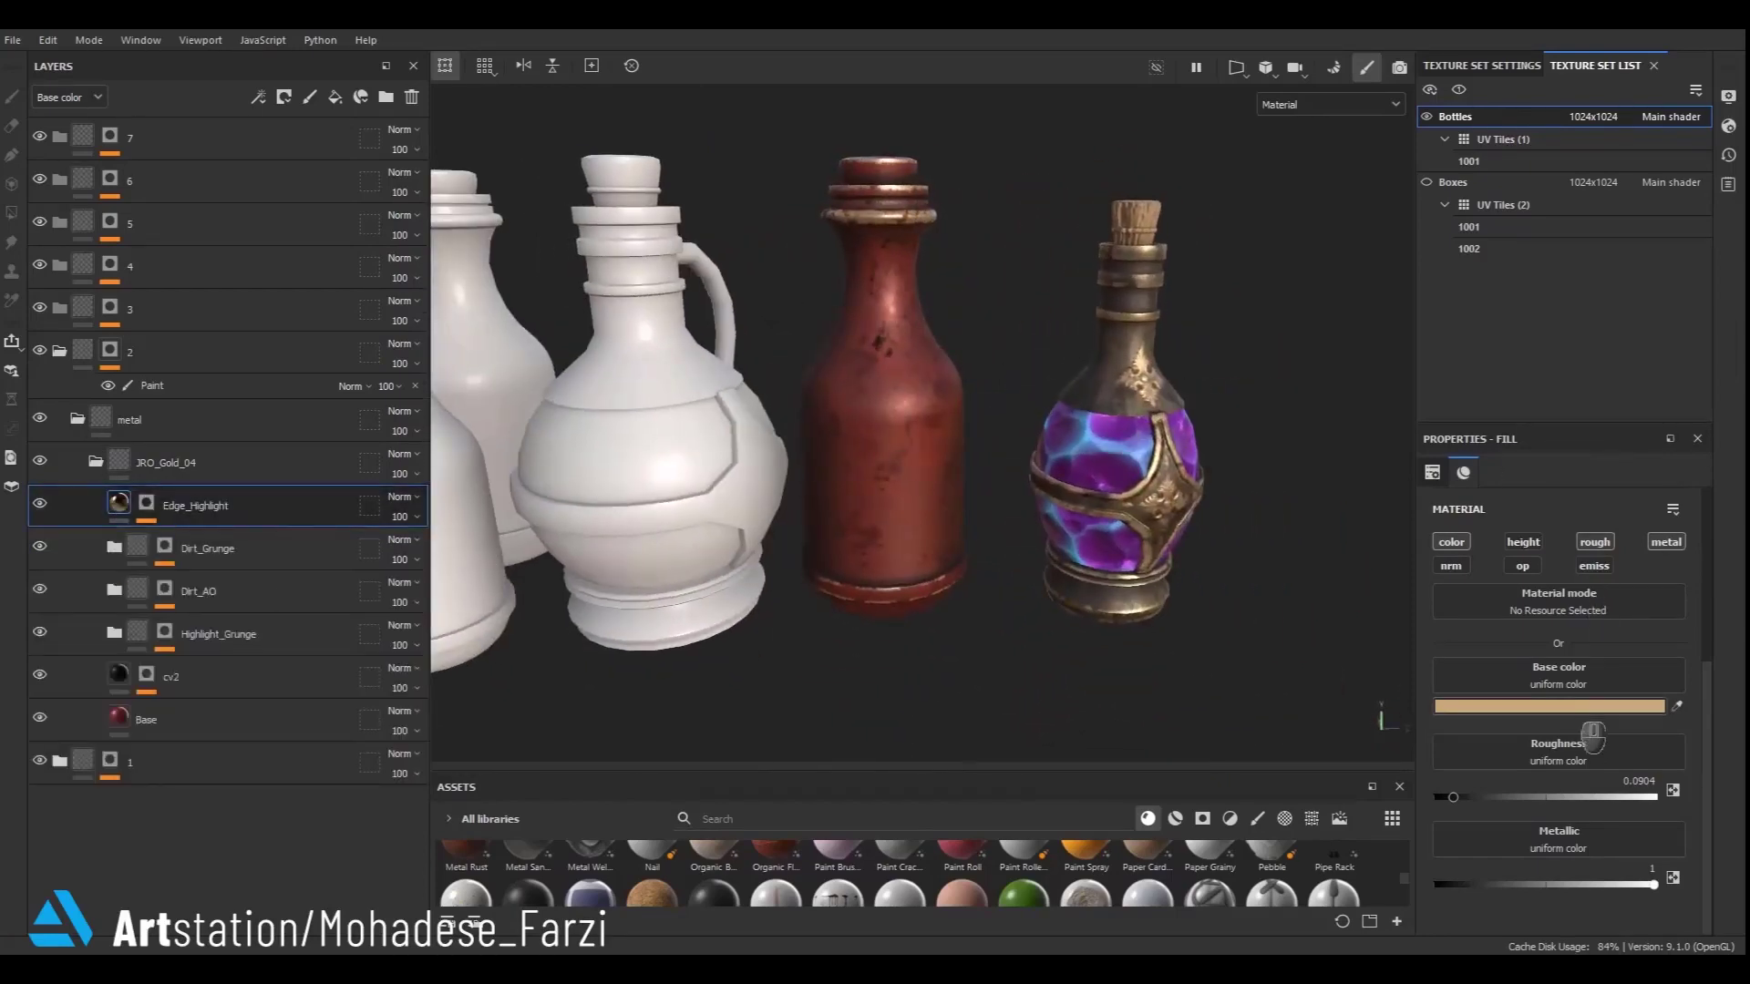
- Set the Edge_Highlight fill layer's base colour to black and orbit around the red bottle to check it
{"action": "left_click", "coordinate": [1594, 707]}
{"action": "left_click", "coordinate": [1221, 502]}
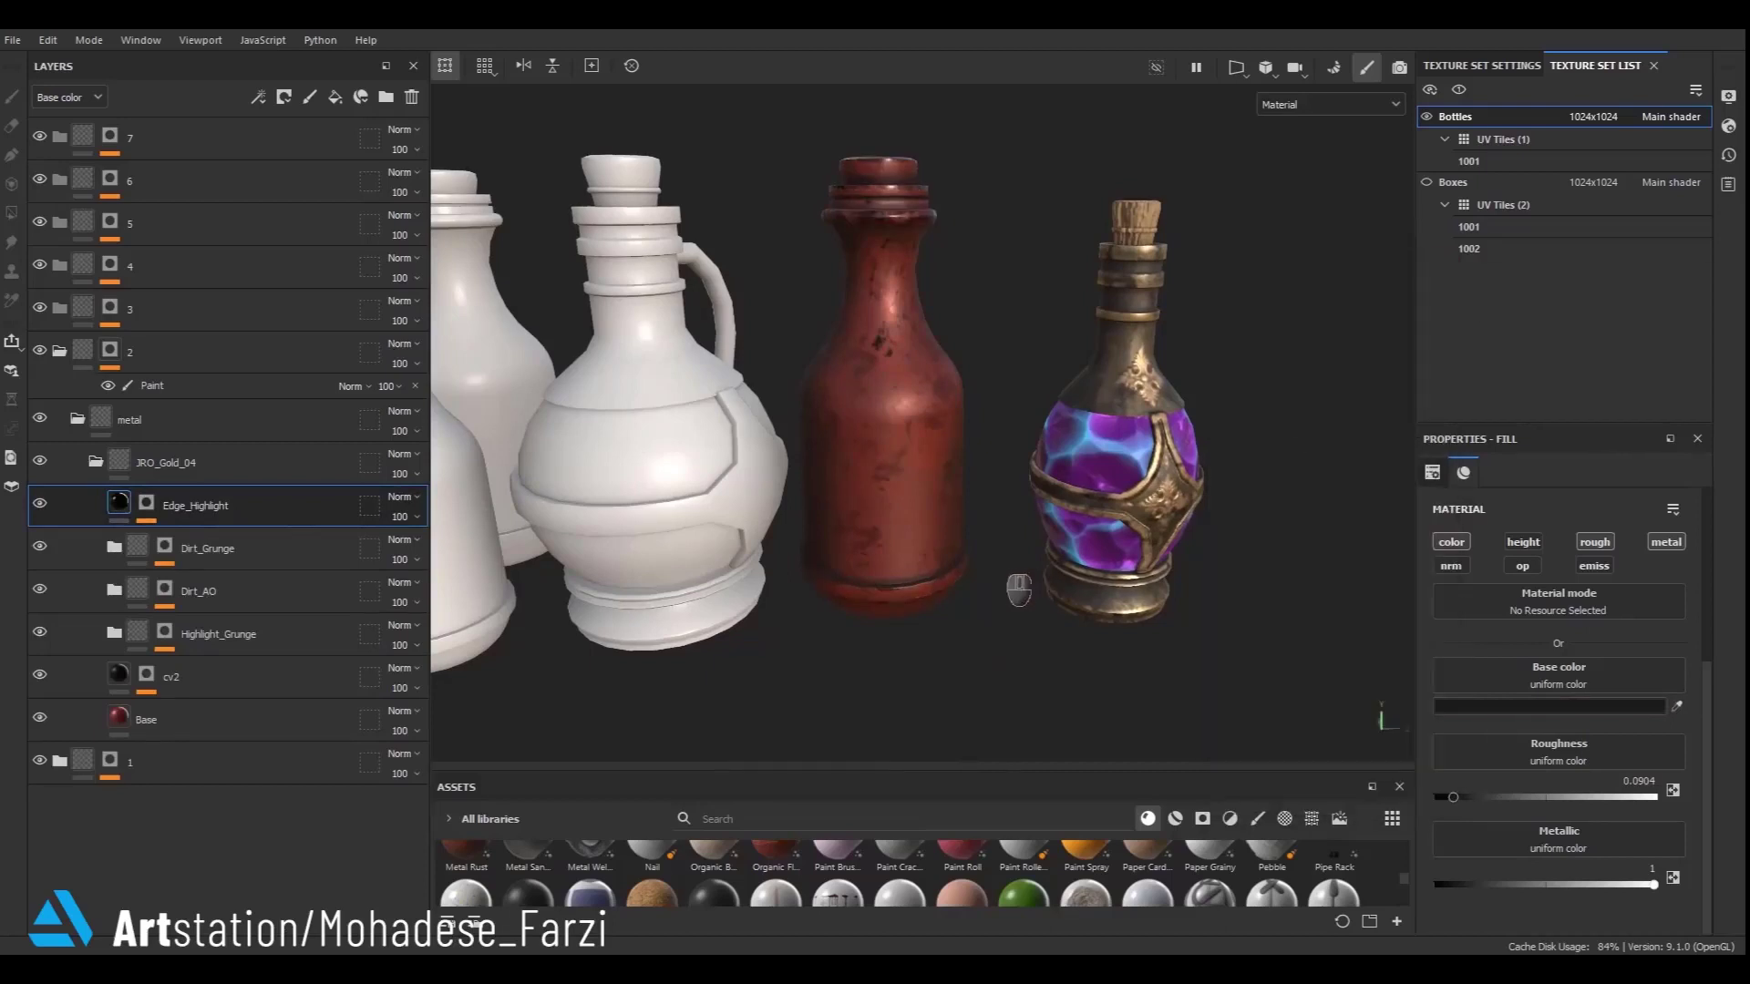
{"action": "scroll", "coordinate": [1024, 556], "scroll_direction": "down", "scroll_amount": 3}
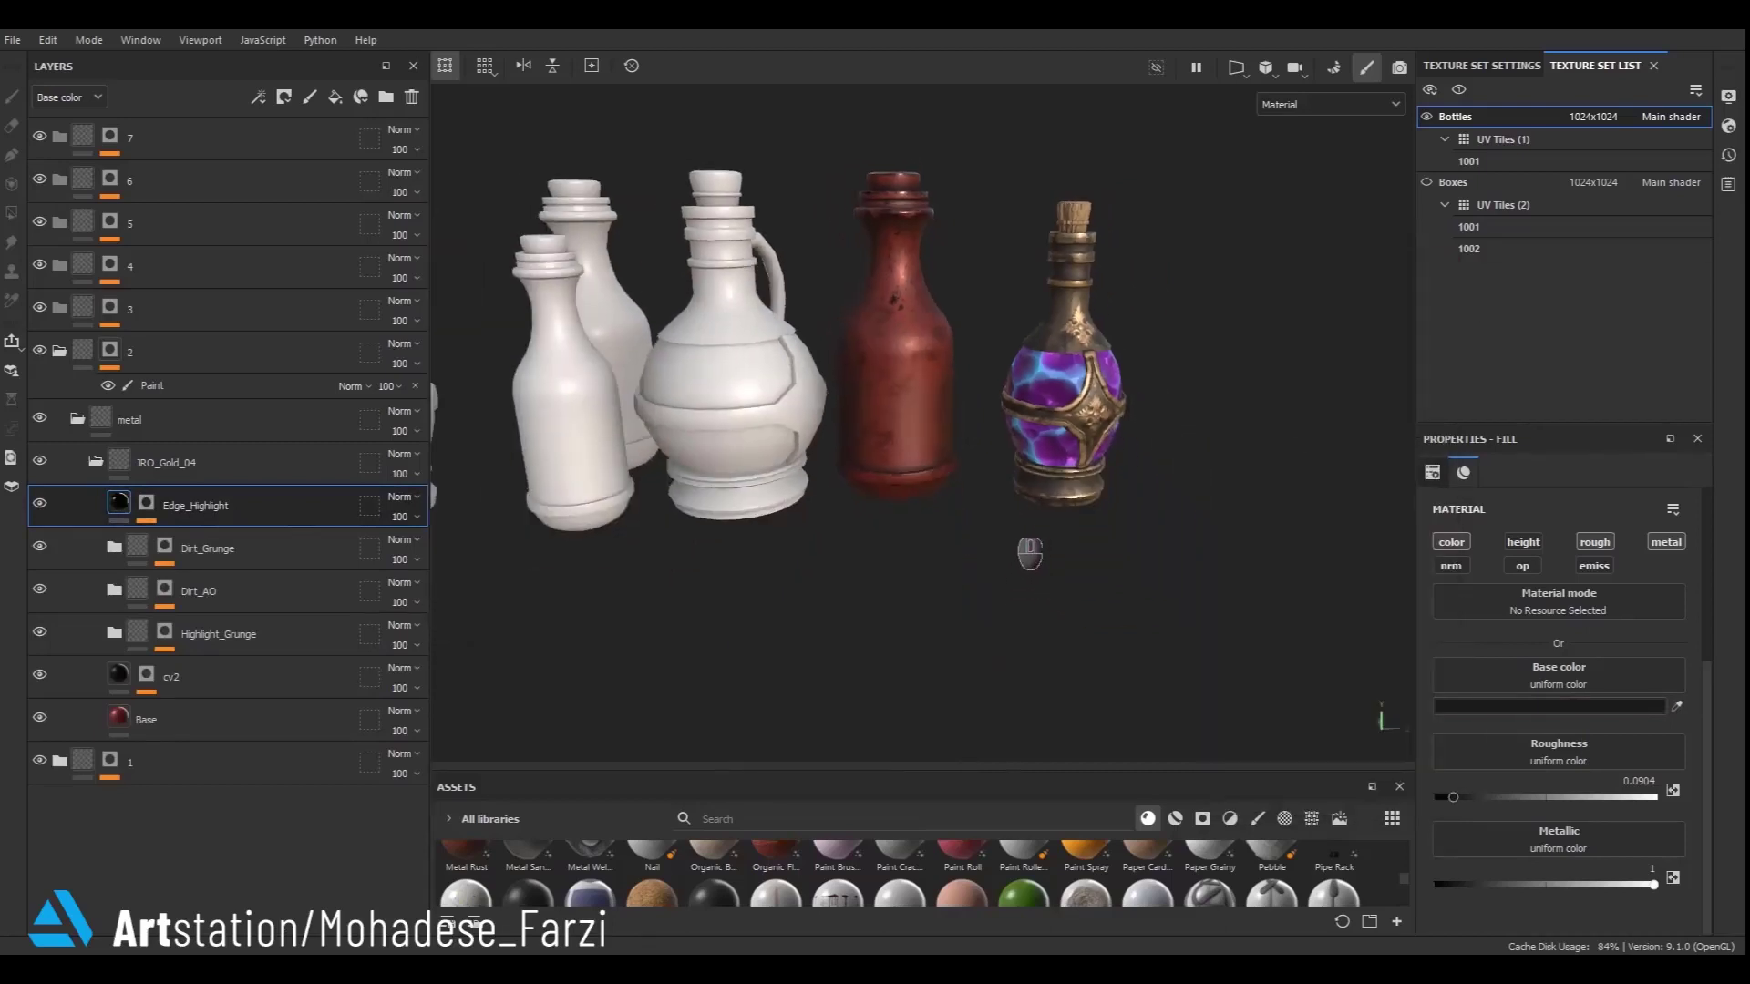
{"action": "scroll", "coordinate": [1030, 555], "scroll_direction": "down", "scroll_amount": 3}
{"action": "middle_click_drag", "start_coordinate": [1038, 331], "coordinate": [1019, 476], "text": "alt"}
{"action": "scroll", "coordinate": [860, 484], "scroll_direction": "up", "scroll_amount": 6}
{"action": "middle_click_drag", "start_coordinate": [938, 291], "coordinate": [913, 381], "text": "alt"}
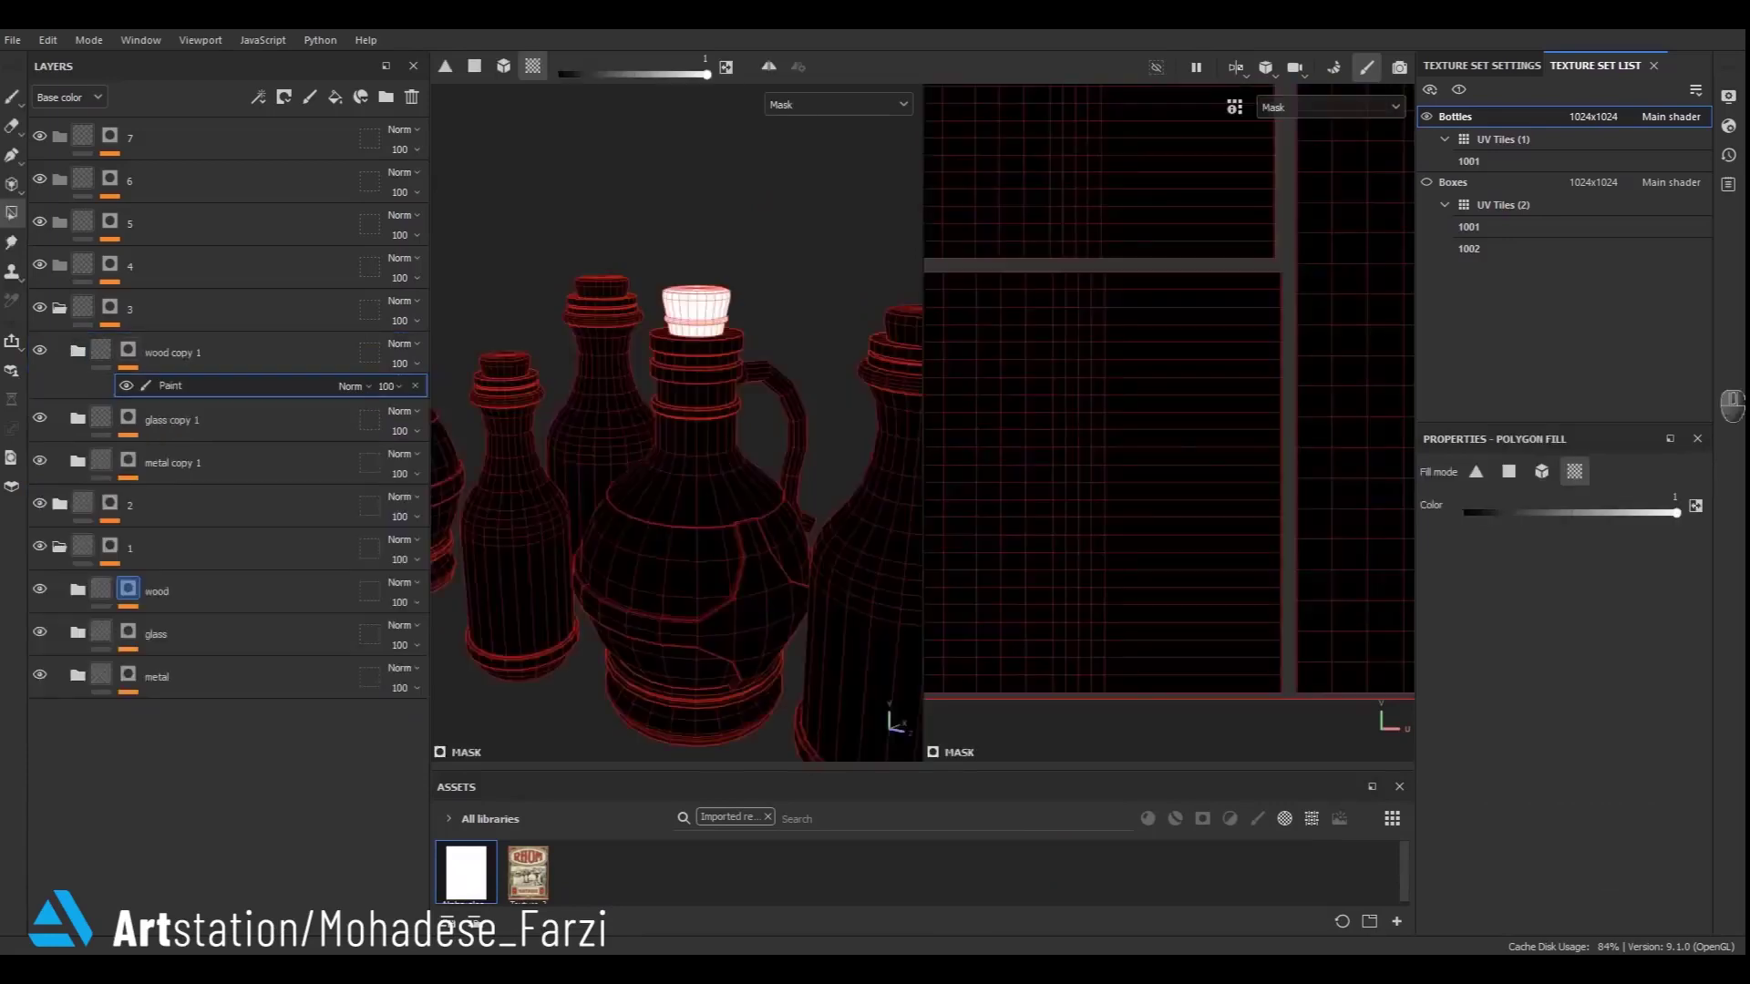
- Open the detail folder inside metal copy 1 of folder 3 and delete its Layer 1 paint layer
{"action": "scroll", "coordinate": [784, 395], "scroll_direction": "down", "scroll_amount": 3}
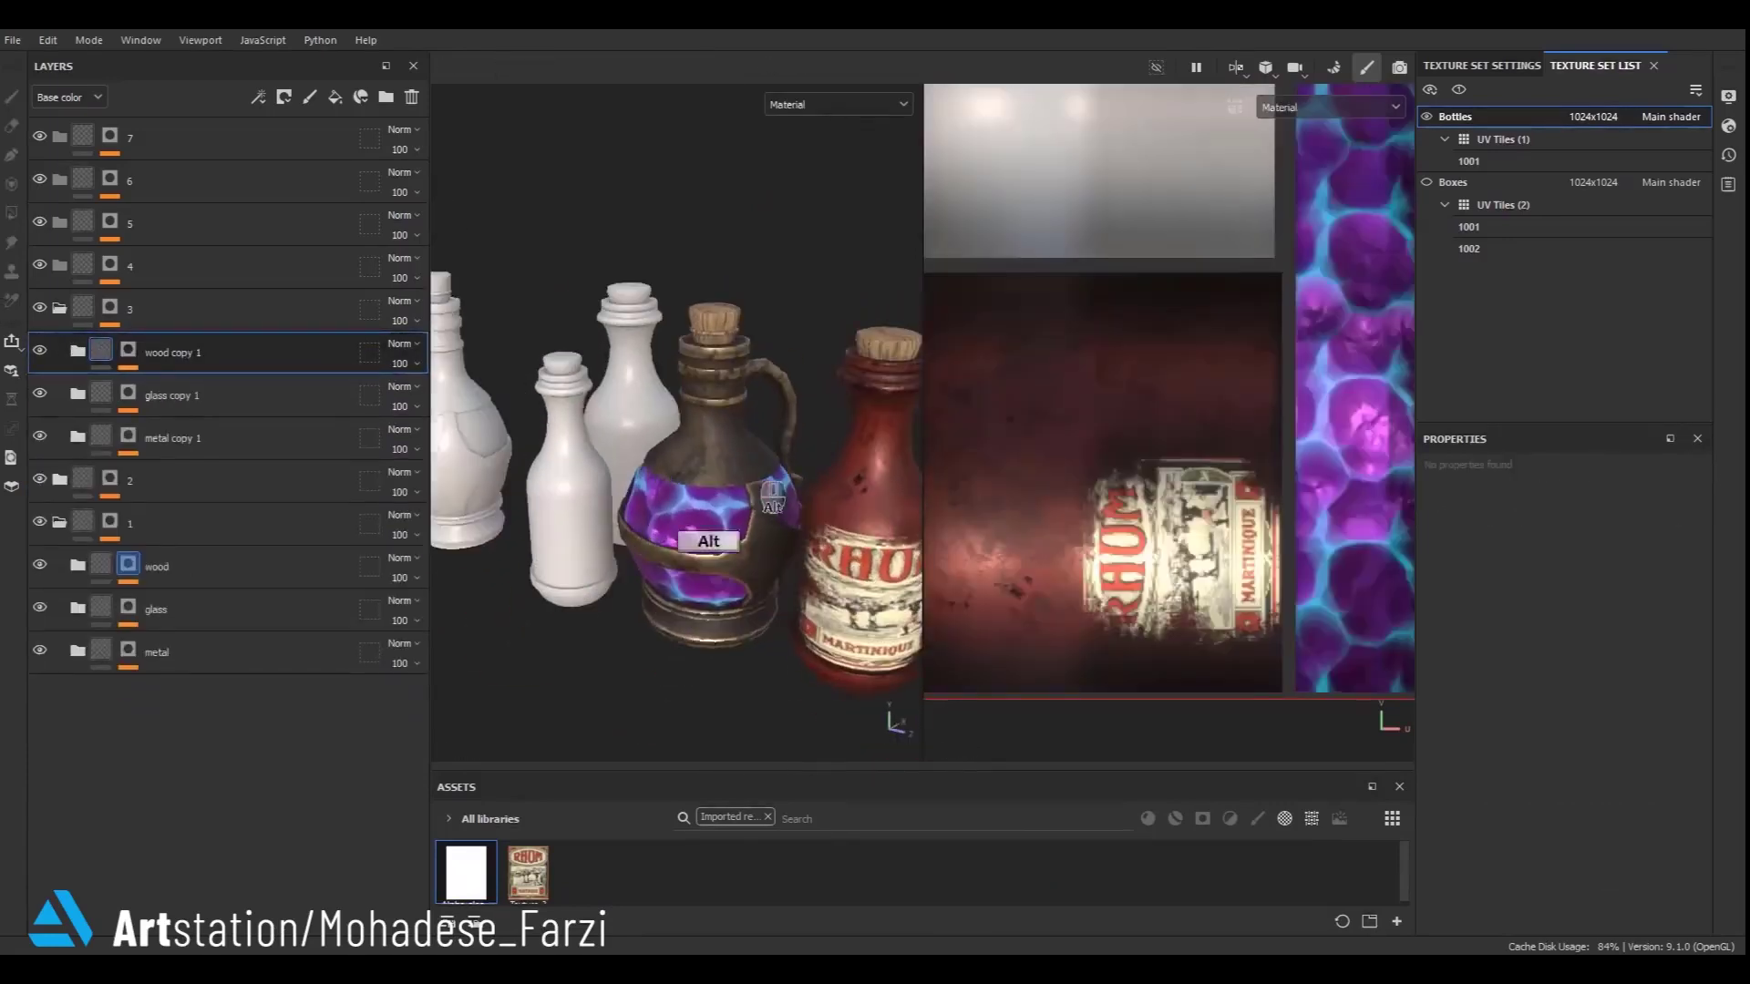
{"action": "left_click", "coordinate": [77, 438]}
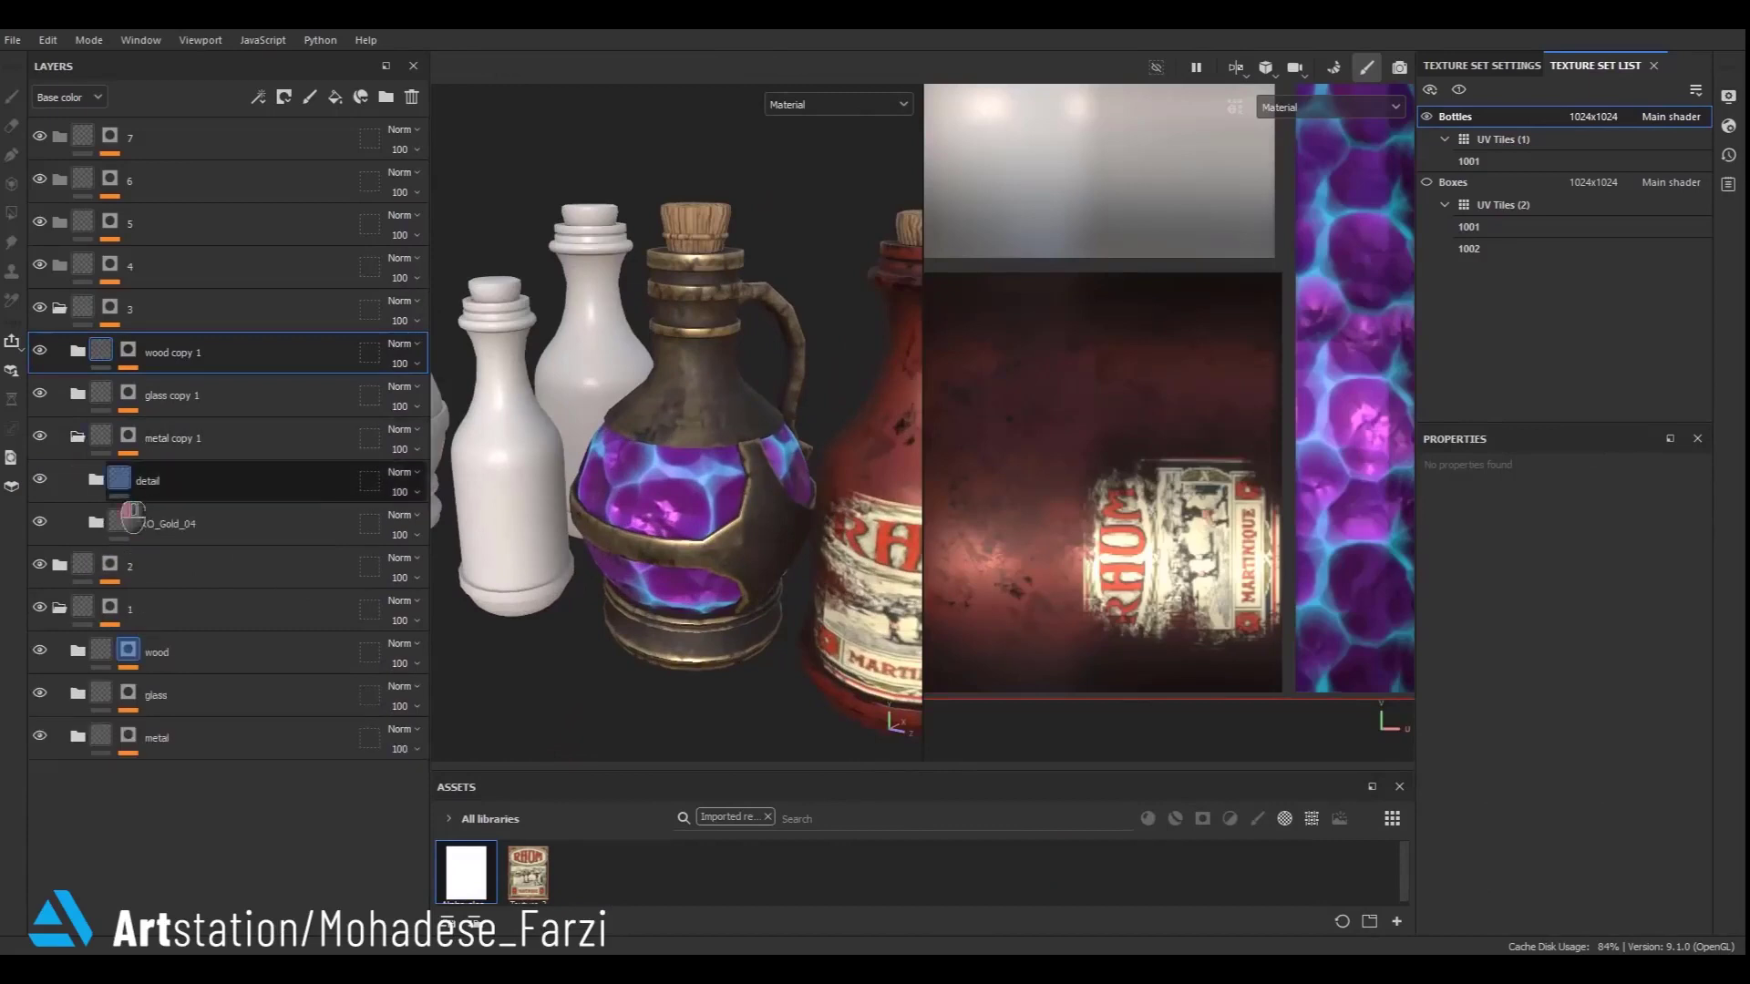
{"action": "left_click", "coordinate": [110, 483]}
{"action": "left_click", "coordinate": [96, 479]}
{"action": "scroll", "coordinate": [647, 561], "scroll_direction": "down", "scroll_amount": 5}
{"action": "middle_click_drag", "start_coordinate": [743, 553], "coordinate": [895, 504], "text": "alt"}
{"action": "scroll", "coordinate": [889, 537], "scroll_direction": "up", "scroll_amount": 5}
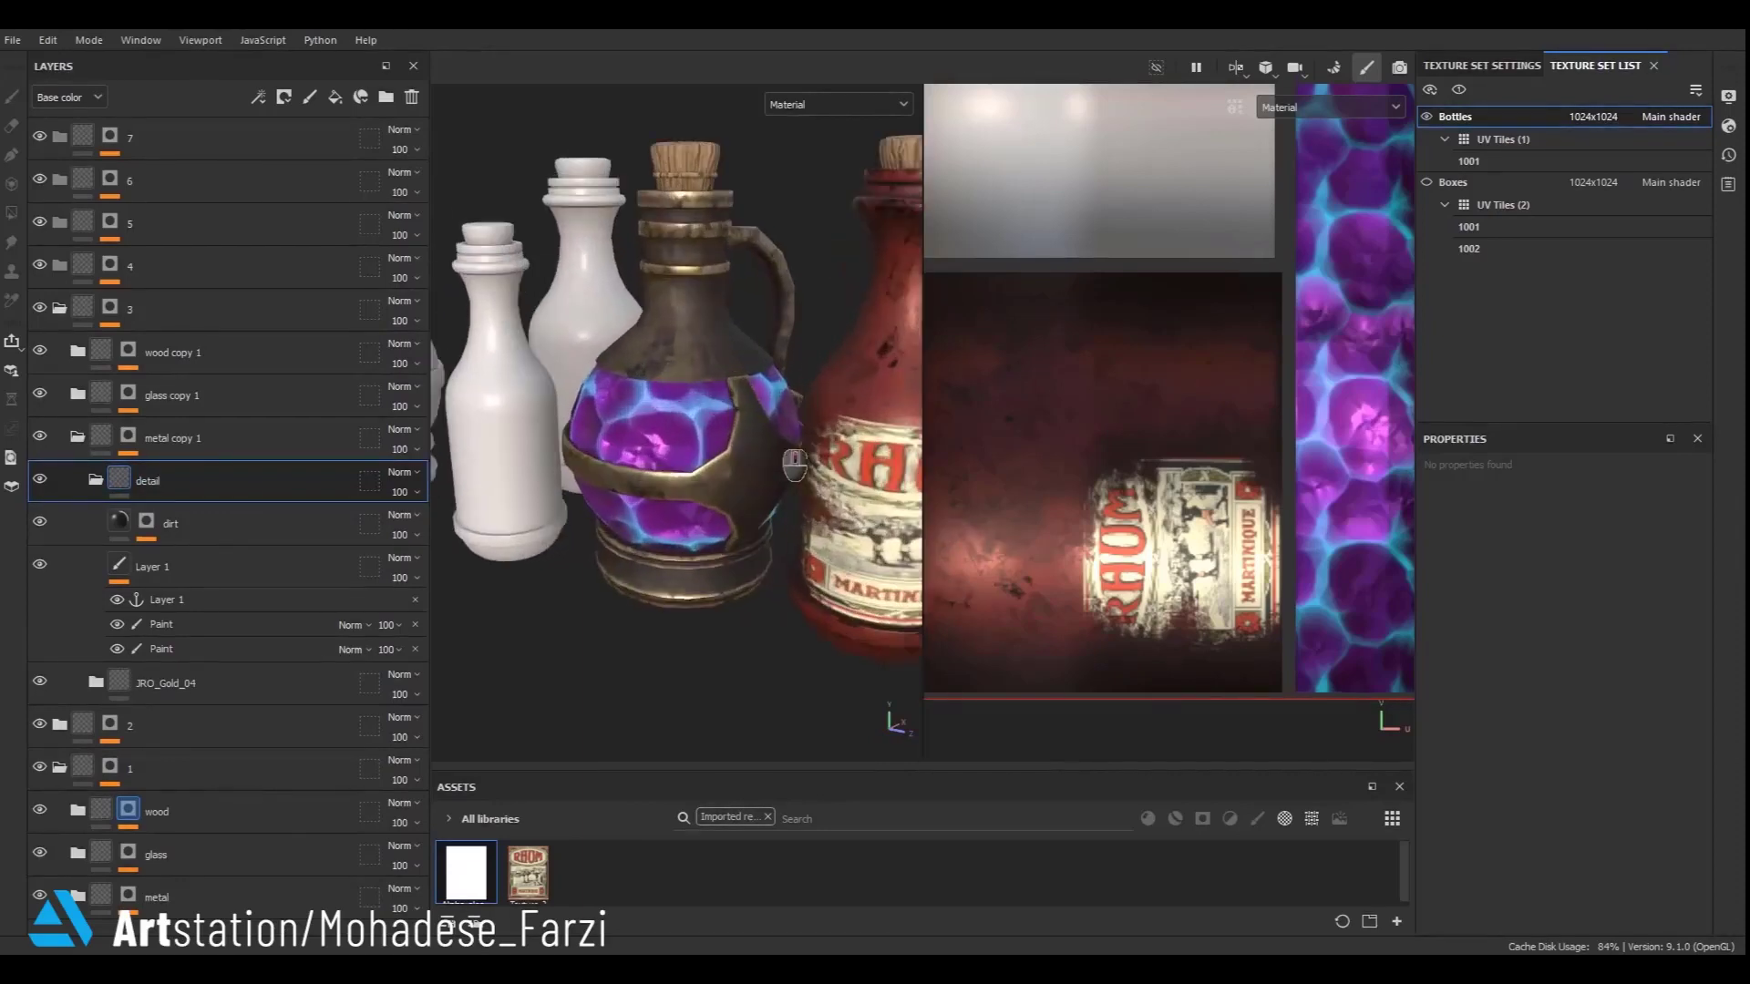
{"action": "left_click", "coordinate": [217, 649]}
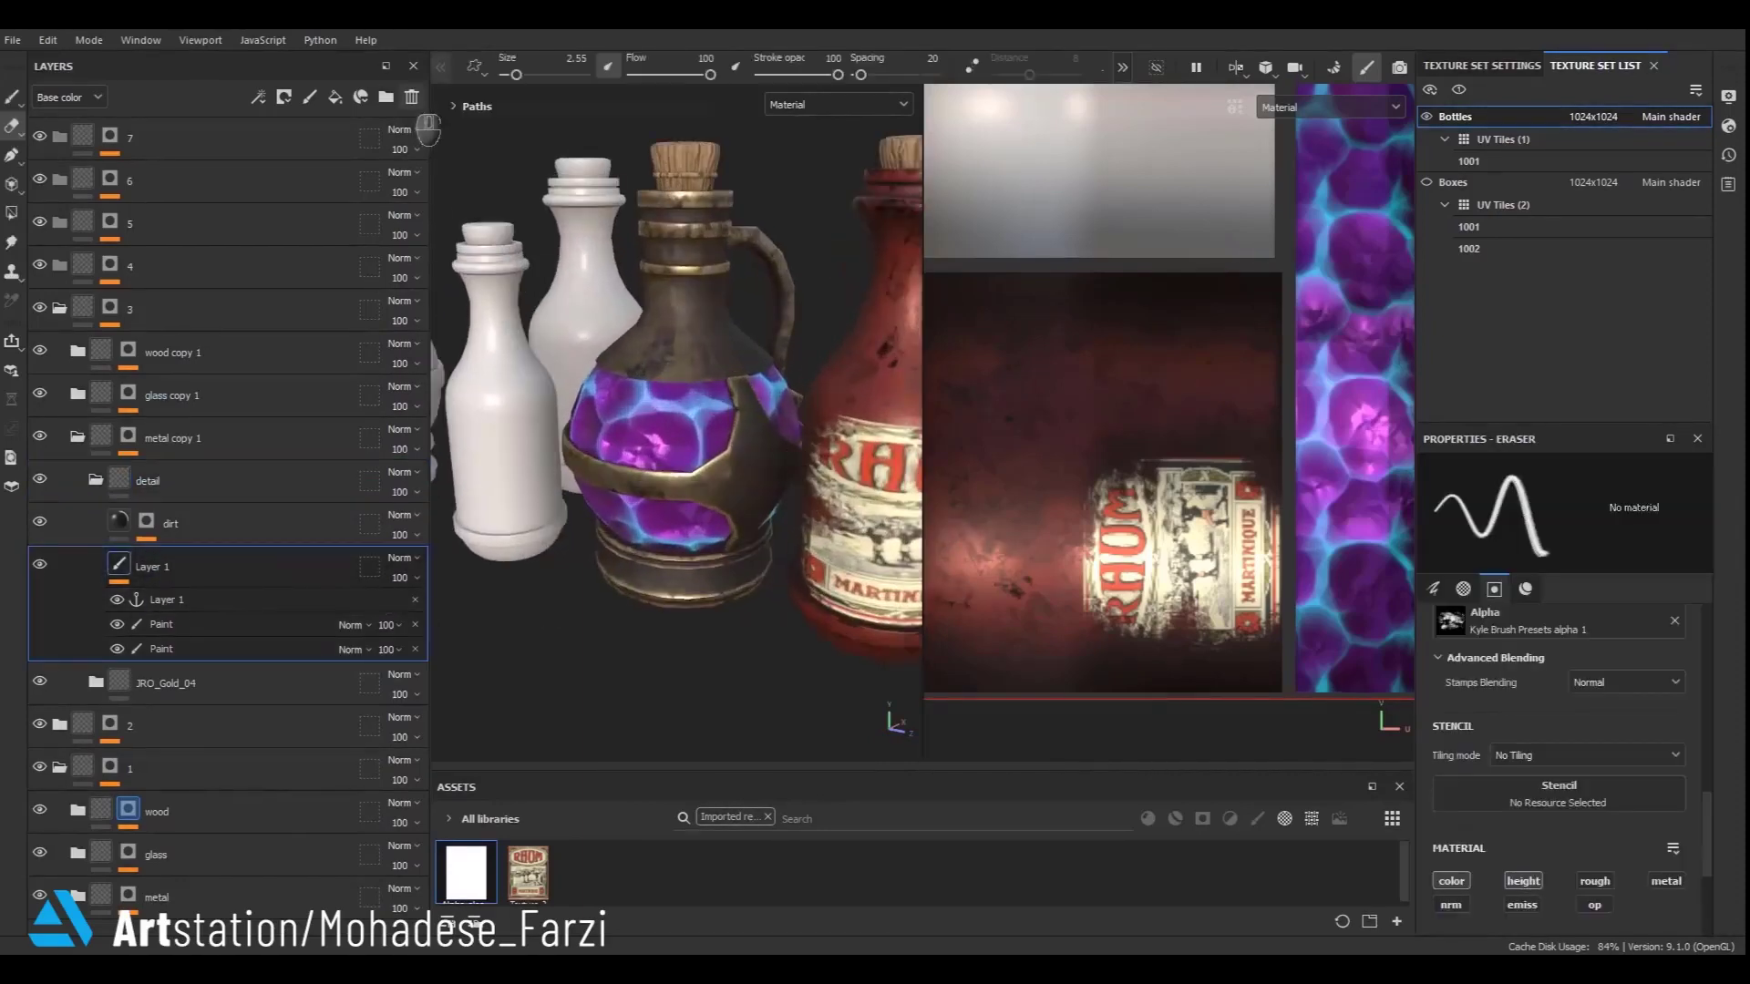
{"action": "left_click", "coordinate": [410, 101]}
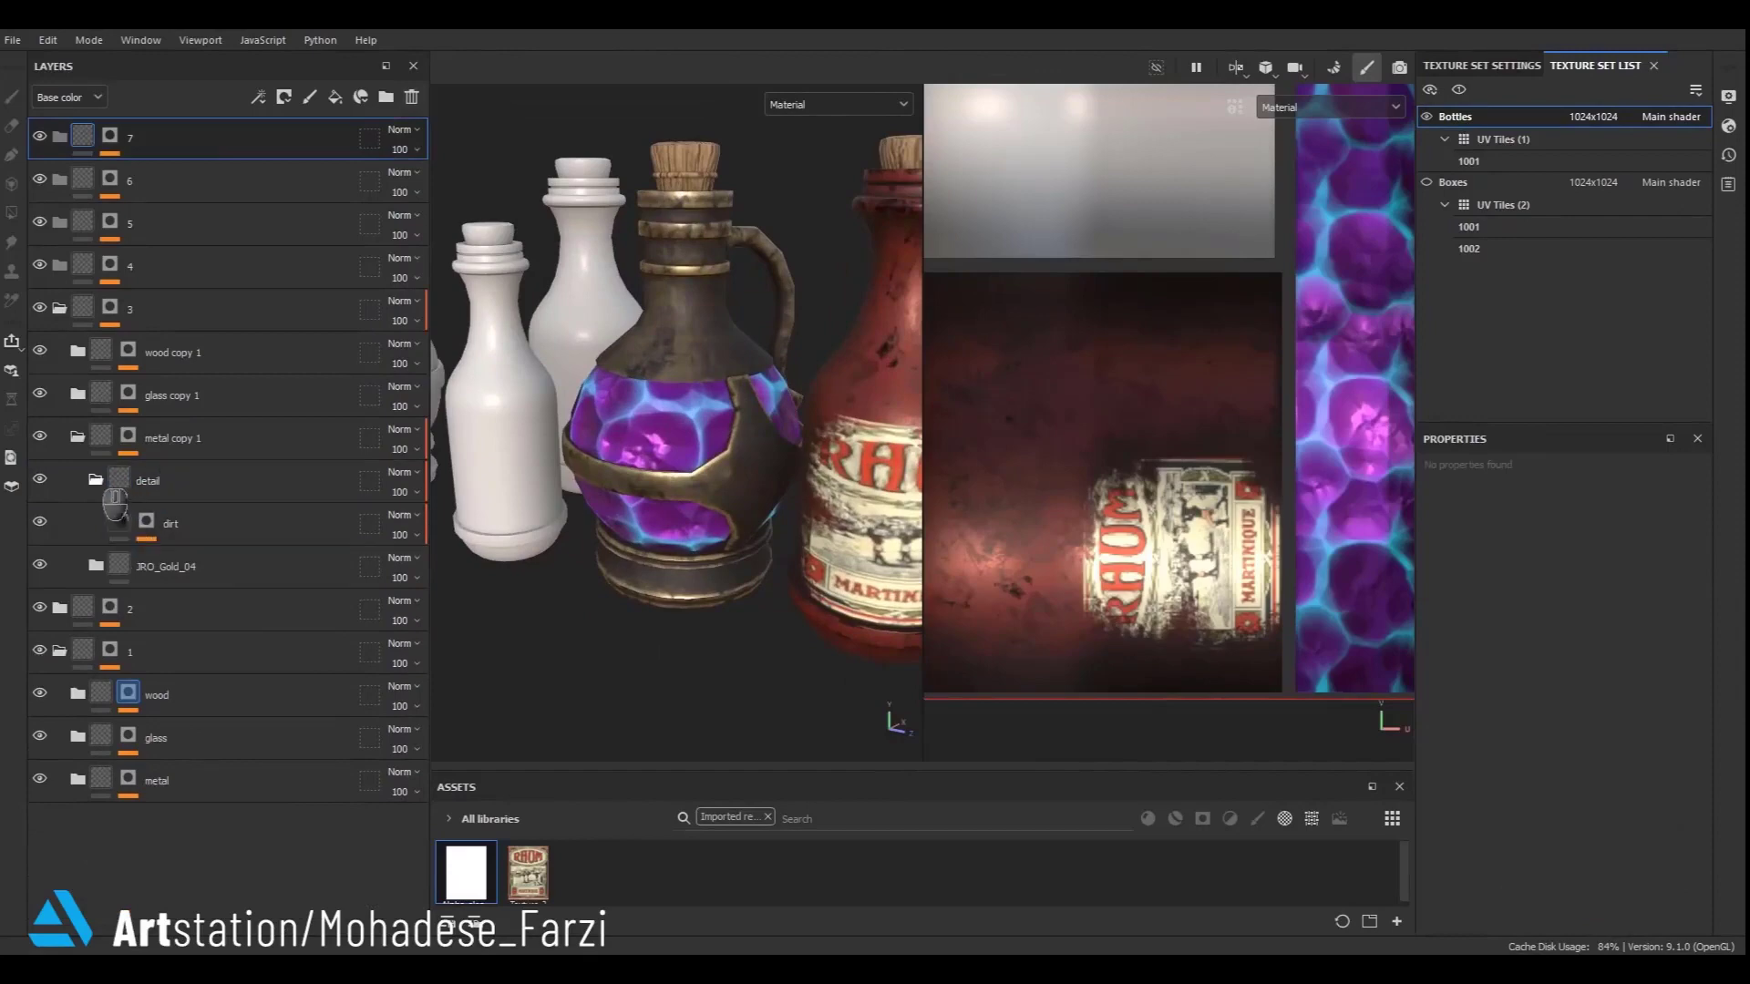
- Delete the dirt fill layer from the same detail folder
{"action": "left_click", "coordinate": [97, 480]}
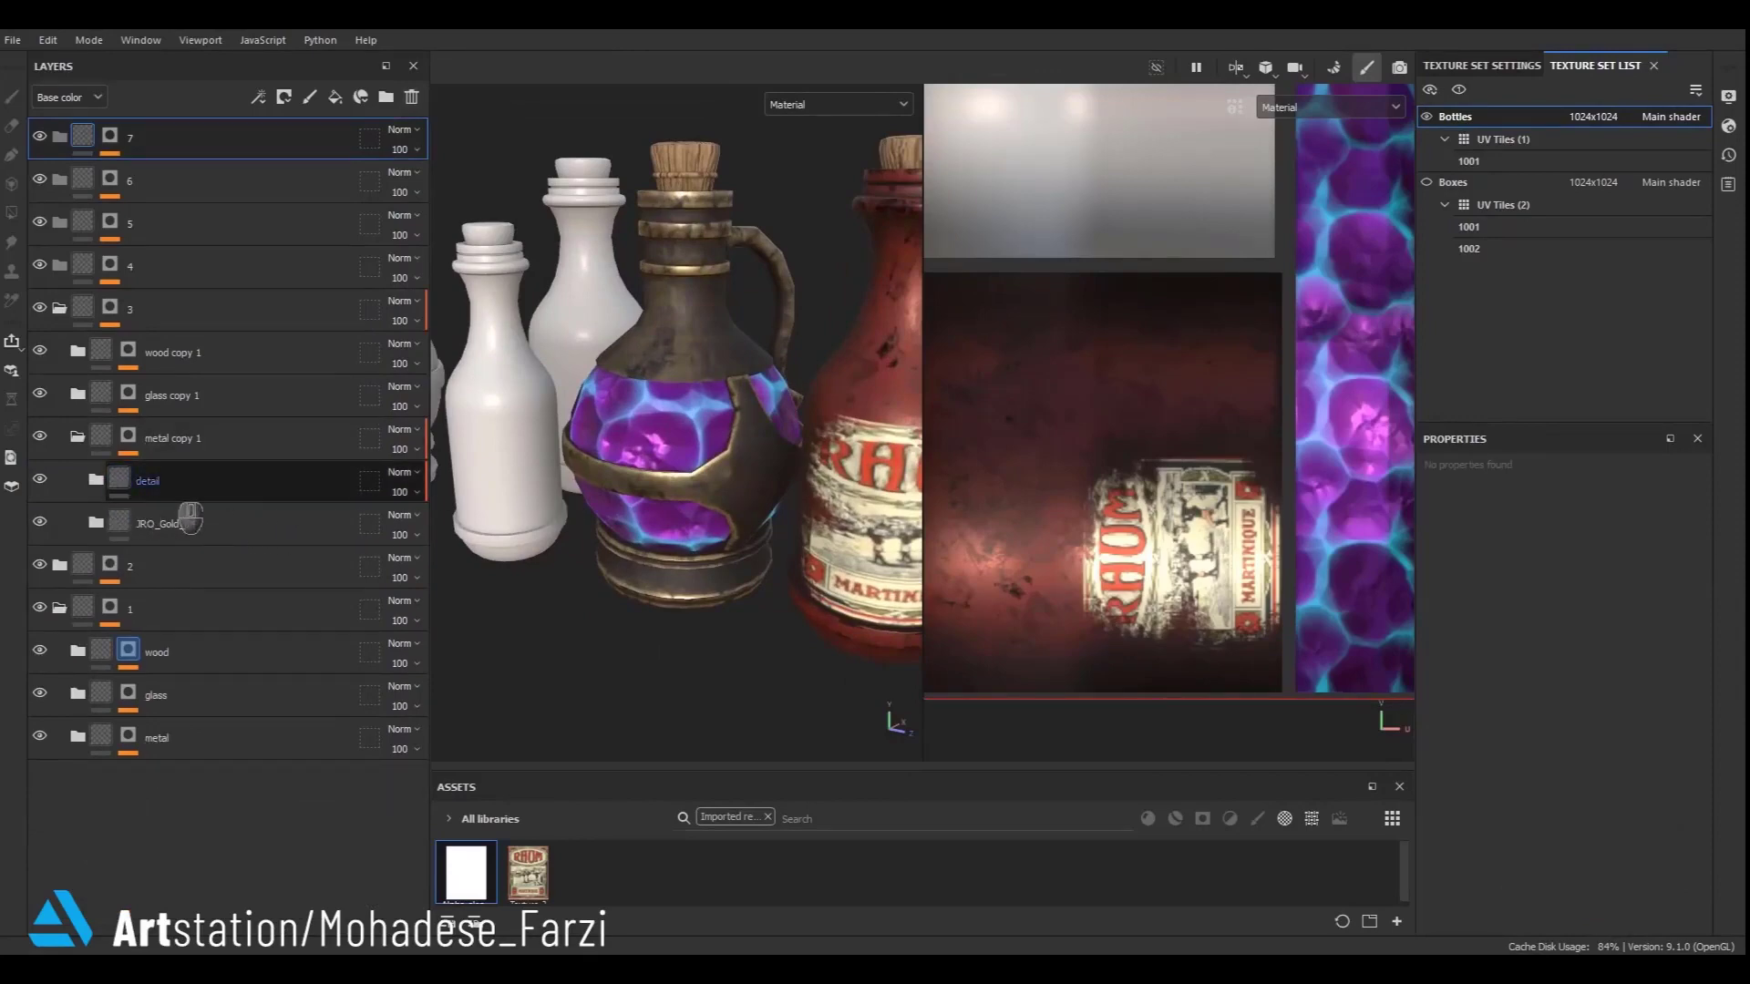
{"action": "left_click", "coordinate": [120, 499]}
{"action": "left_click", "coordinate": [97, 480]}
{"action": "left_click", "coordinate": [190, 527]}
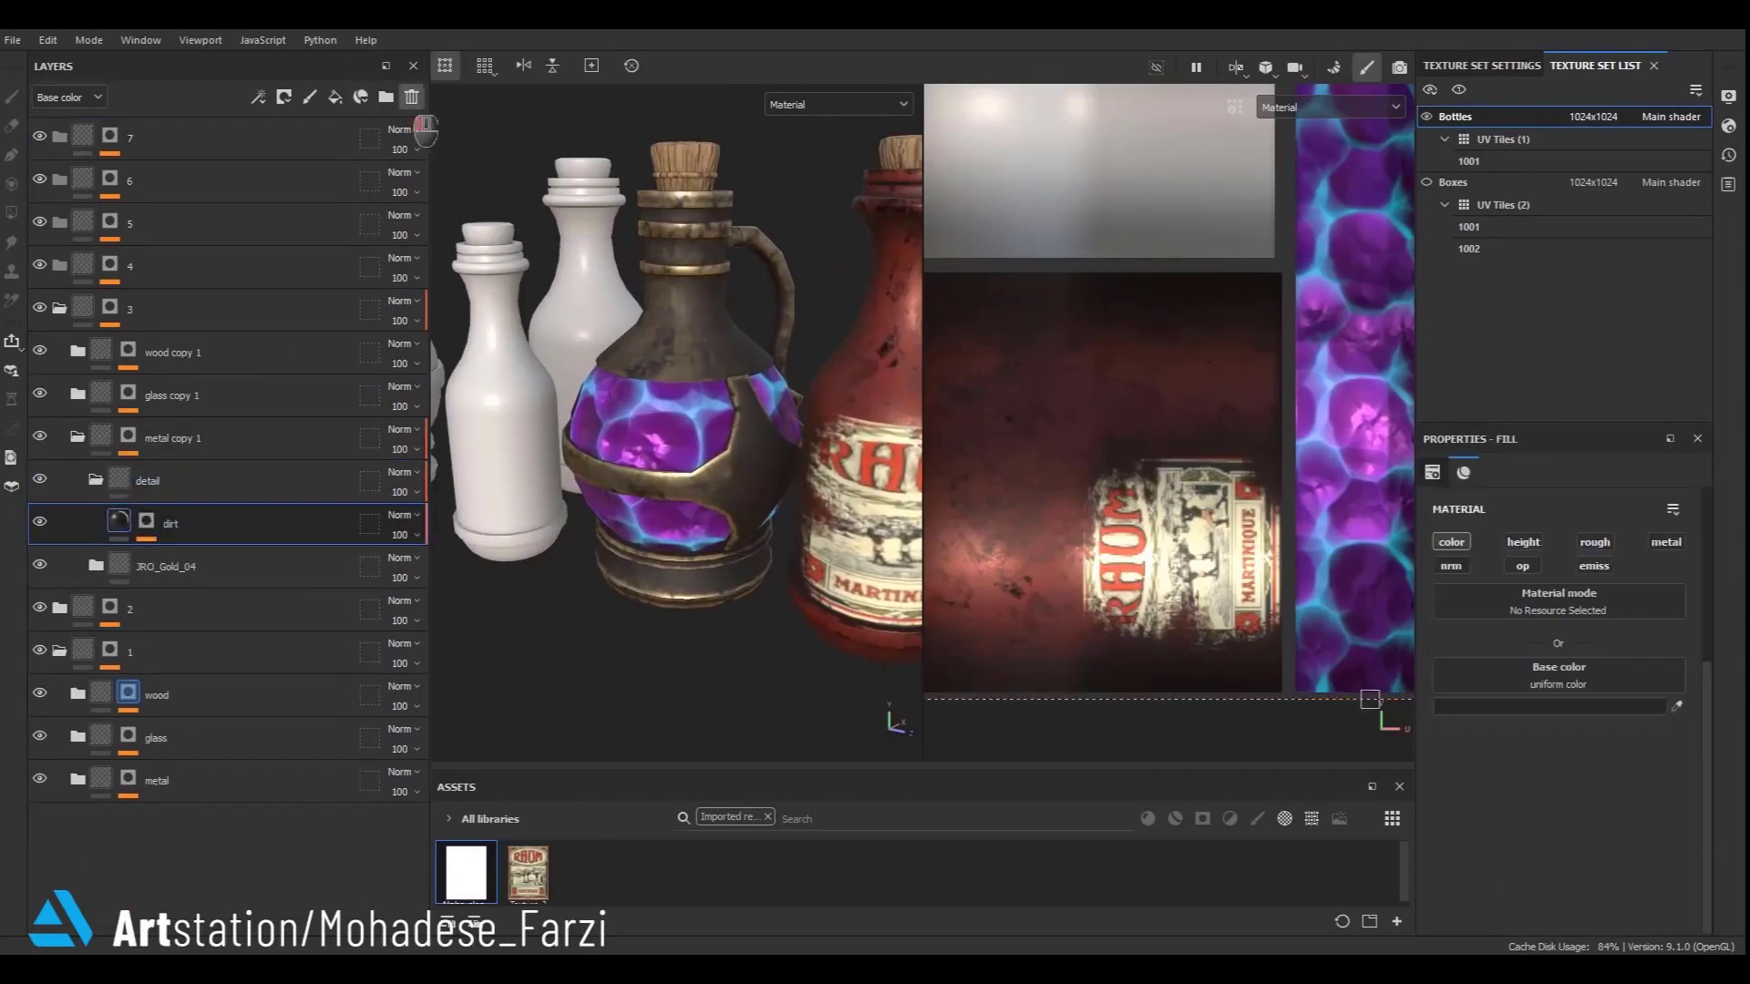
{"action": "left_click", "coordinate": [412, 96]}
- Add a new paint layer inside the detail folder
{"action": "right_click_drag", "start_coordinate": [628, 220], "coordinate": [592, 375], "text": "alt"}
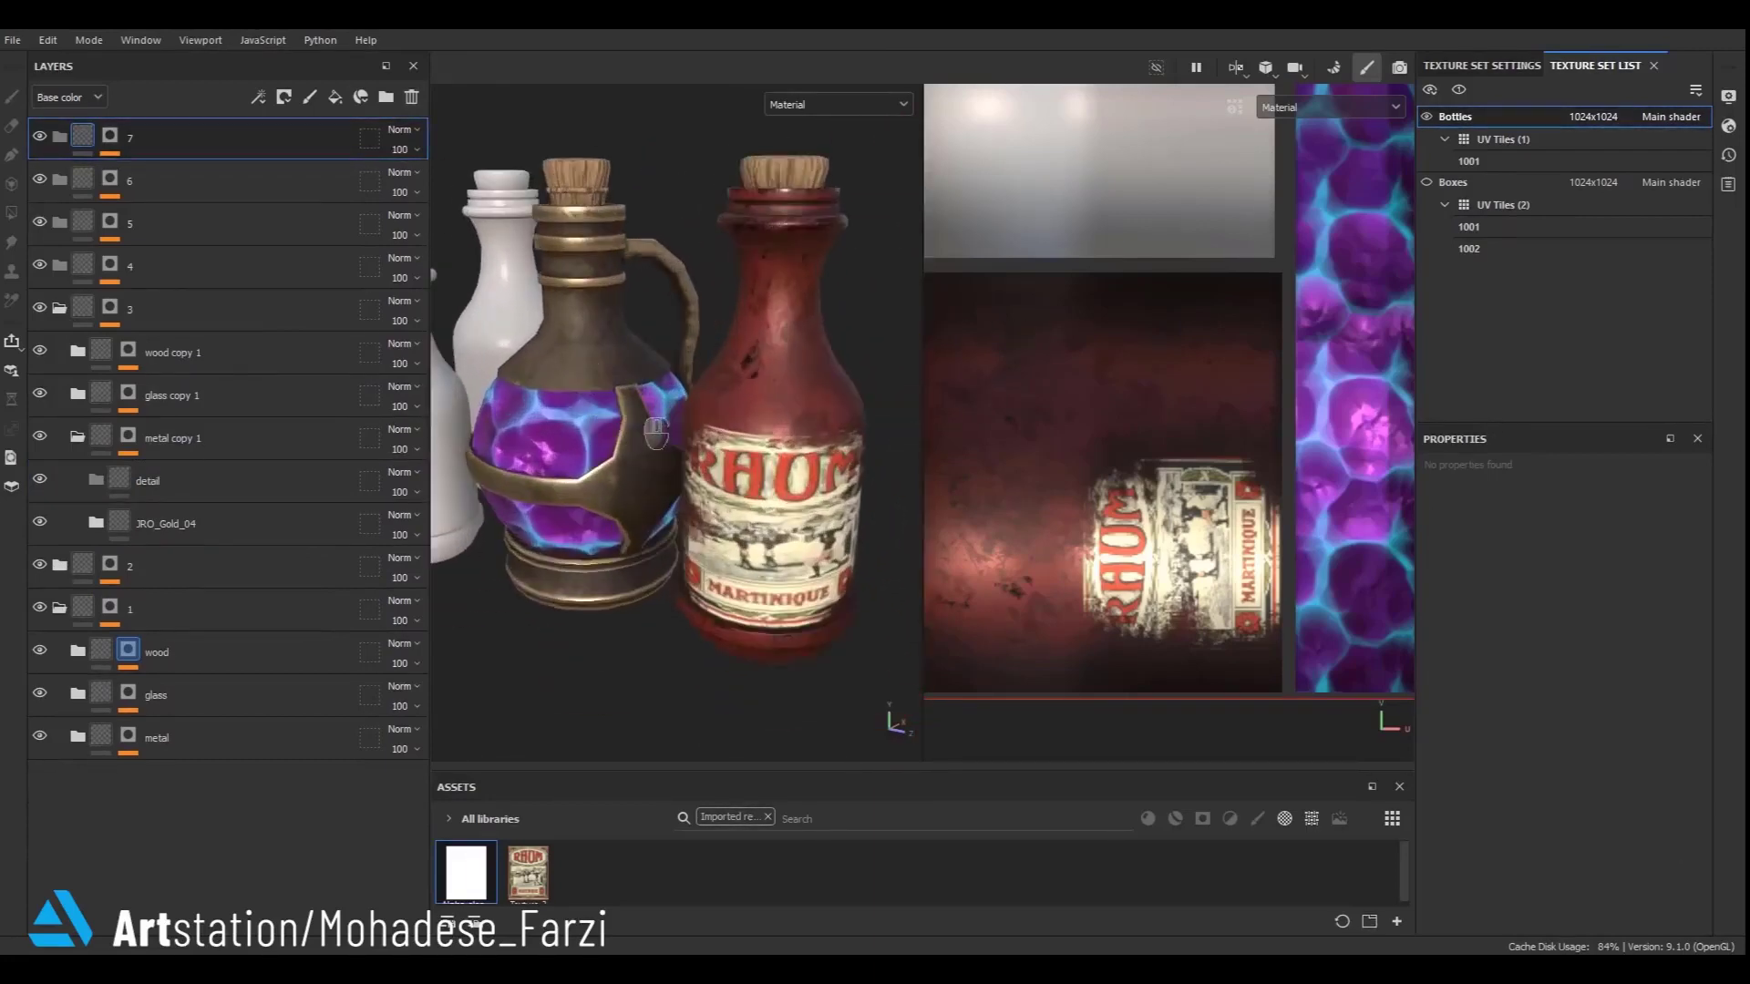
{"action": "middle_click_drag", "start_coordinate": [670, 485], "coordinate": [724, 448], "text": "alt"}
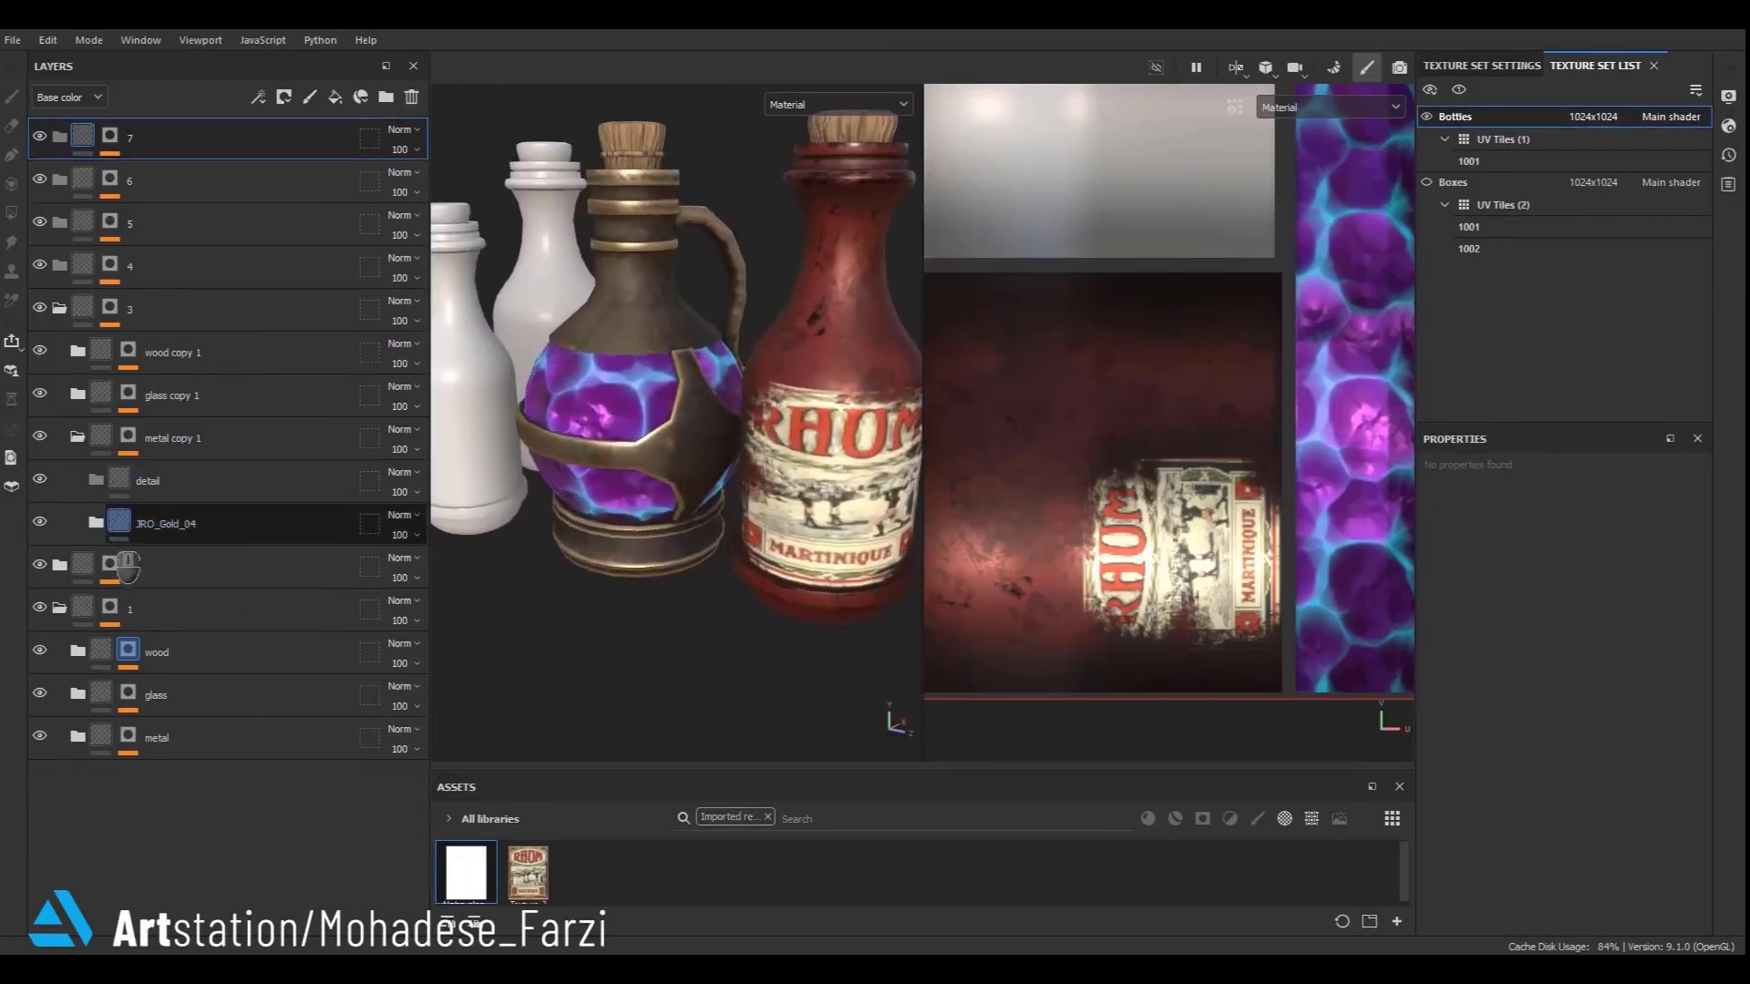
{"action": "left_click", "coordinate": [148, 480]}
{"action": "left_click", "coordinate": [360, 97]}
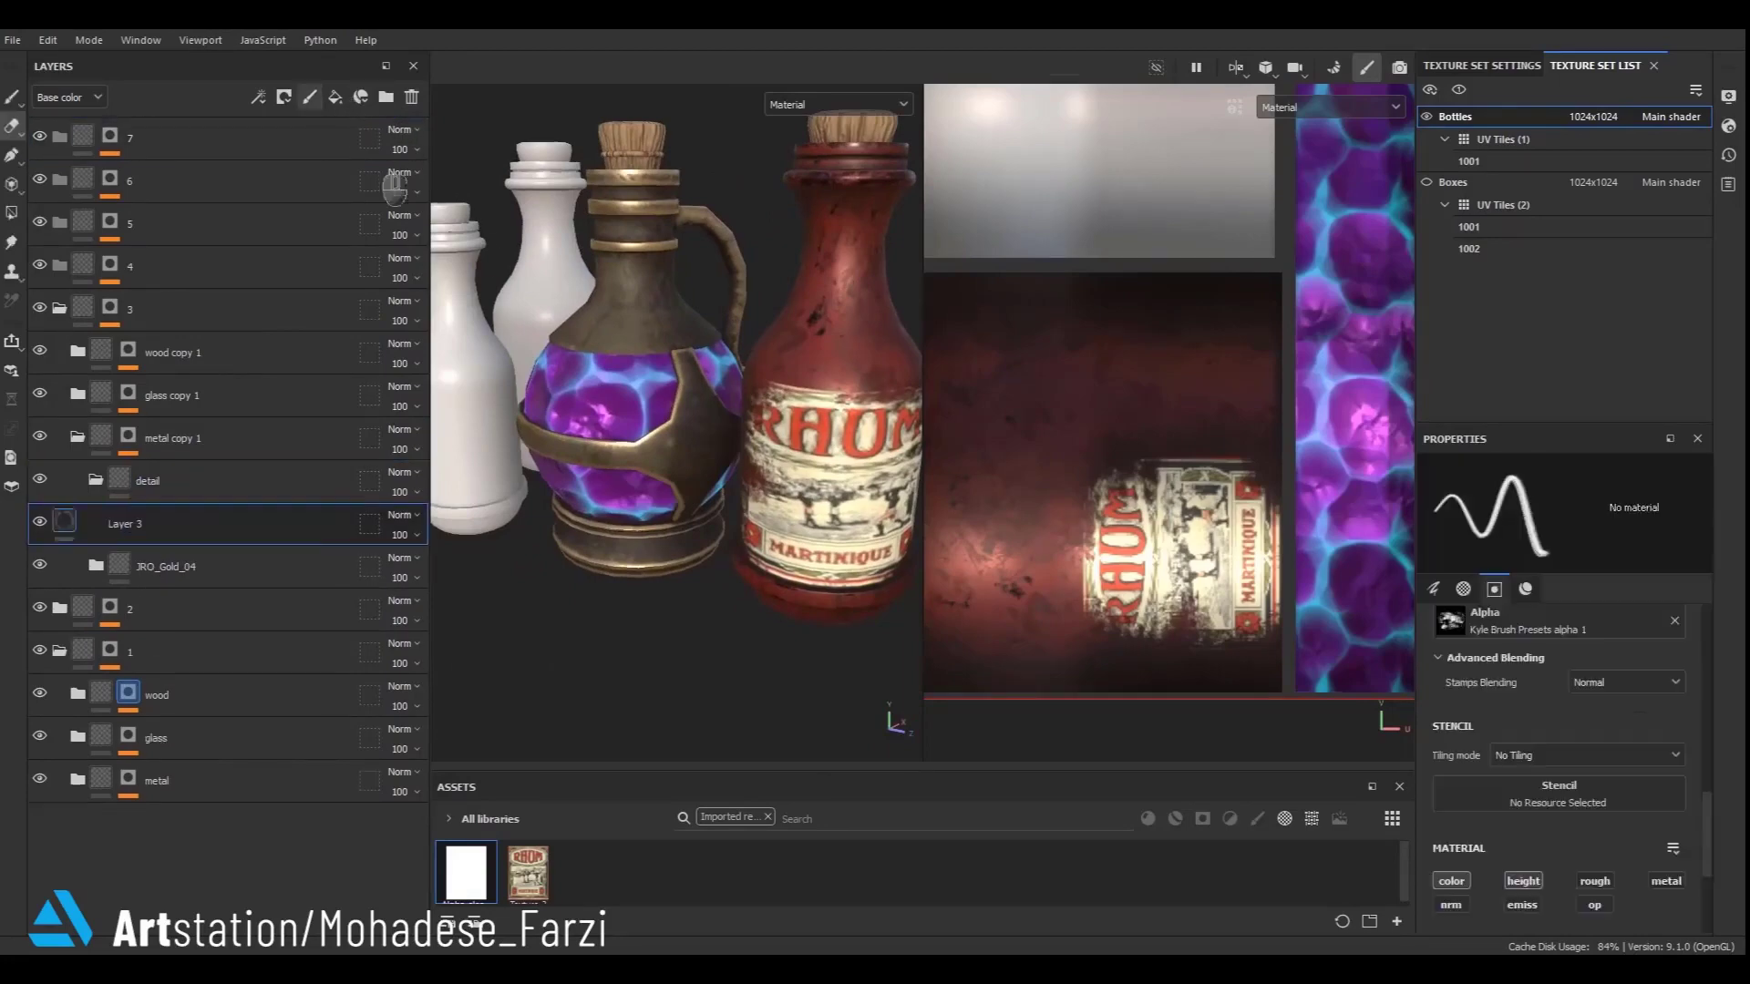
- Set the eraser's alpha to JRO_Ornament06_out from the alpha library
{"action": "left_click", "coordinate": [1495, 619]}
{"action": "scroll", "coordinate": [1613, 801], "scroll_direction": "down", "scroll_amount": 5}
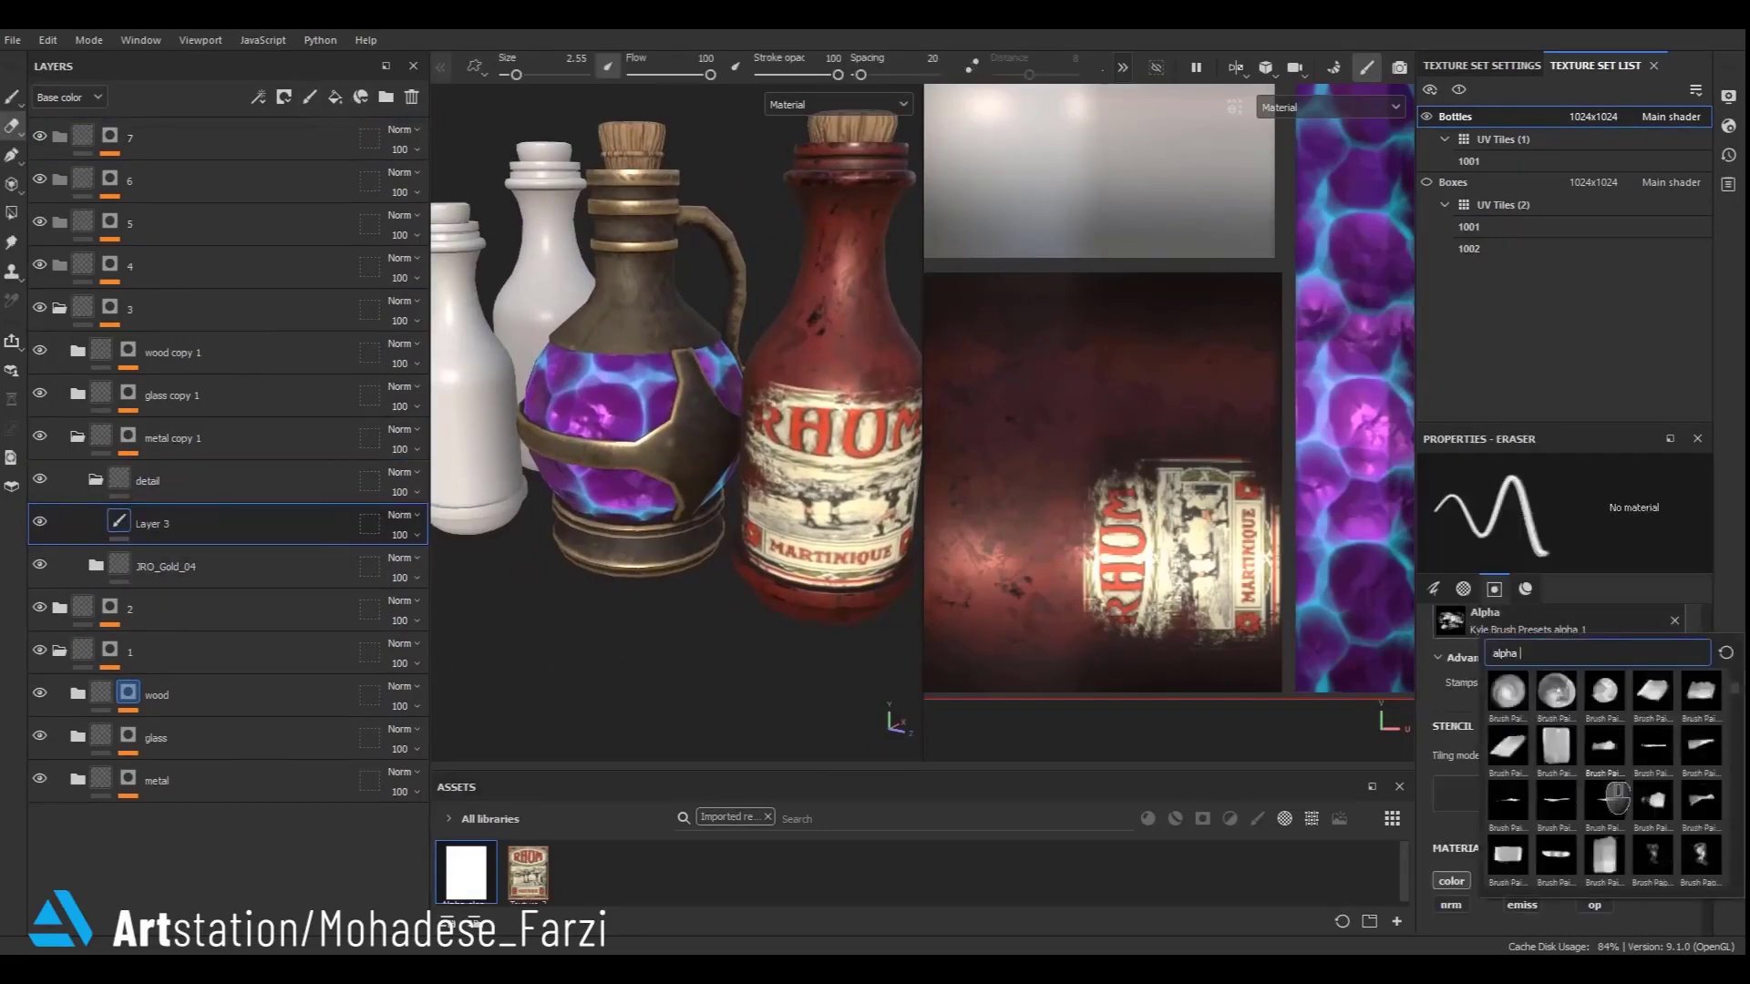
{"action": "scroll", "coordinate": [1613, 800], "scroll_direction": "down", "scroll_amount": 10}
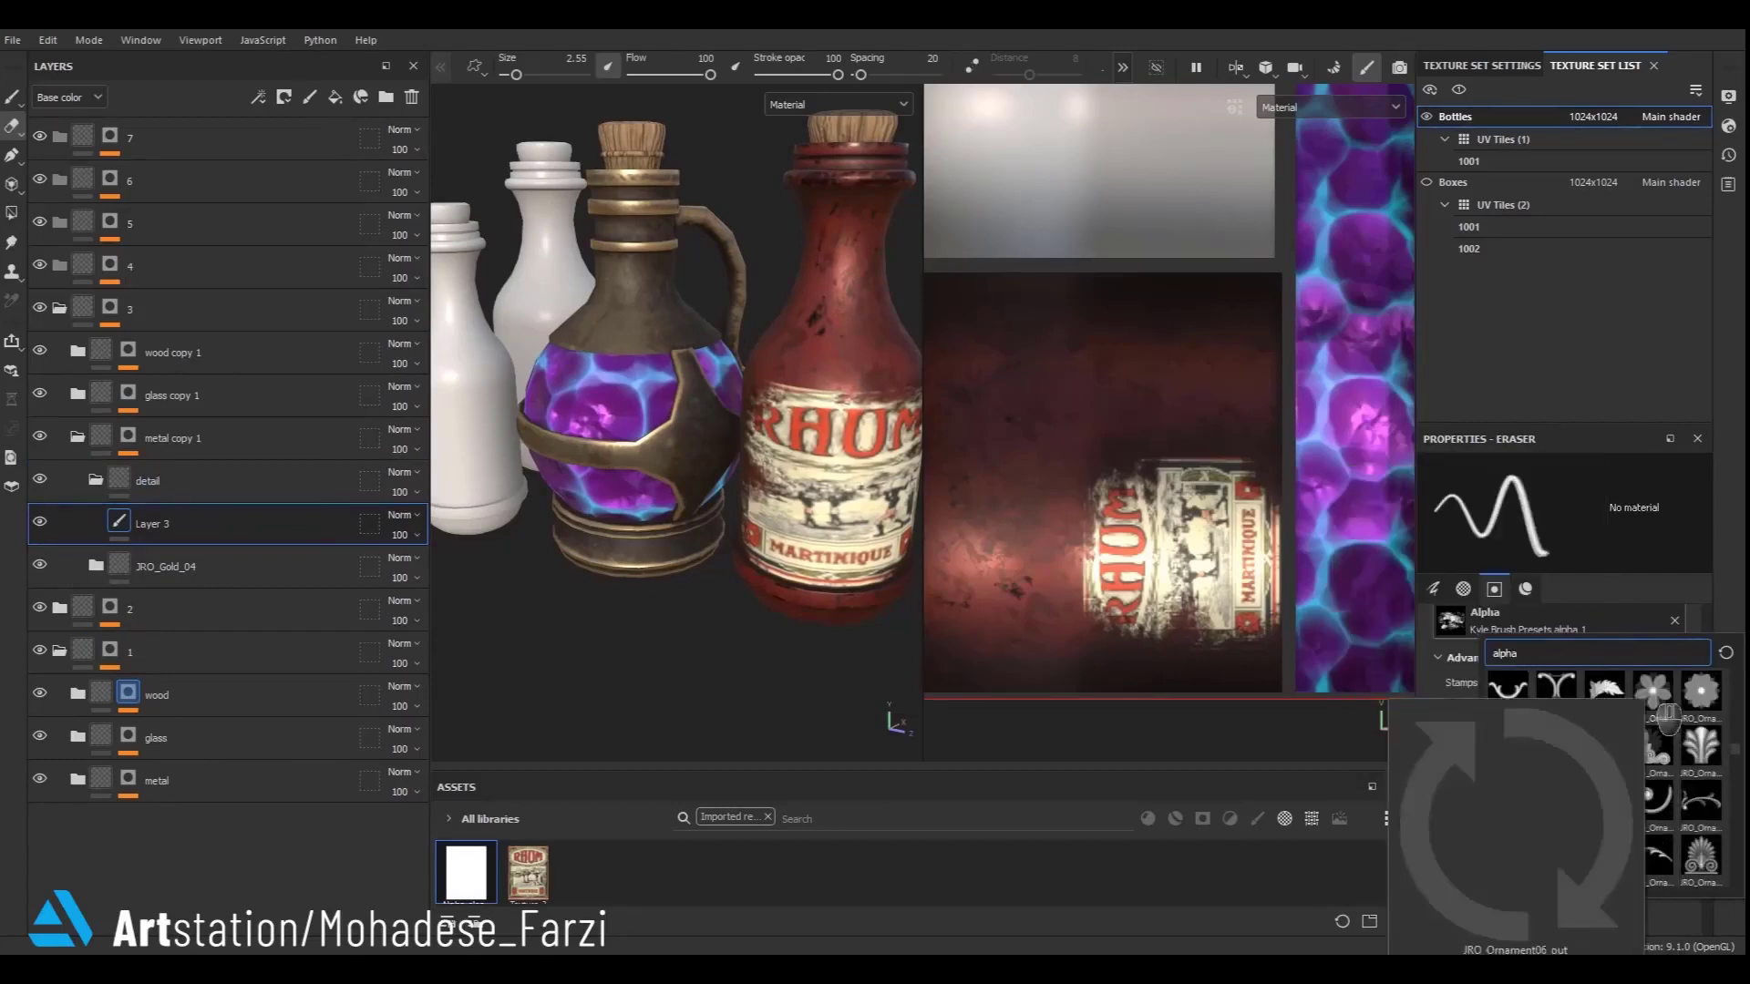
{"action": "left_click", "coordinate": [1654, 680]}
- Switch to the Paint tool and remove the Texture-3 base colour from its material
{"action": "scroll", "coordinate": [682, 423], "scroll_direction": "up", "scroll_amount": 3}
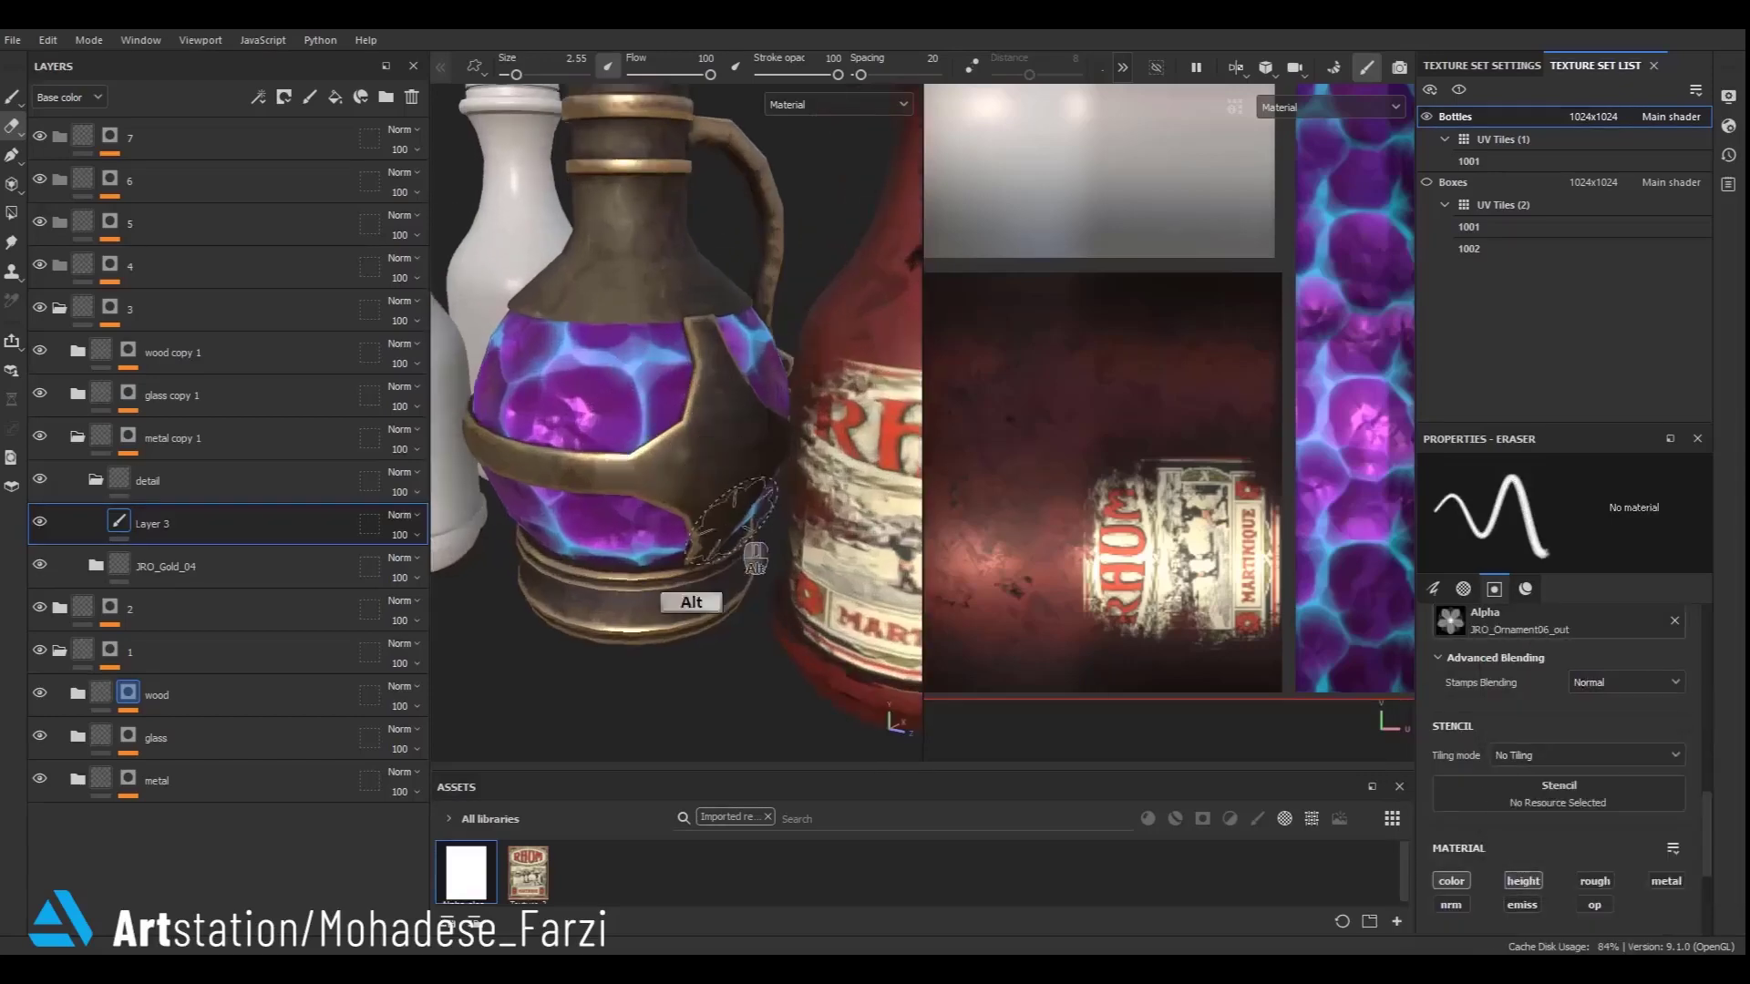
{"action": "left_click_drag", "start_coordinate": [749, 547], "coordinate": [705, 539], "text": "alt"}
{"action": "scroll", "coordinate": [710, 547], "scroll_direction": "up", "scroll_amount": 4}
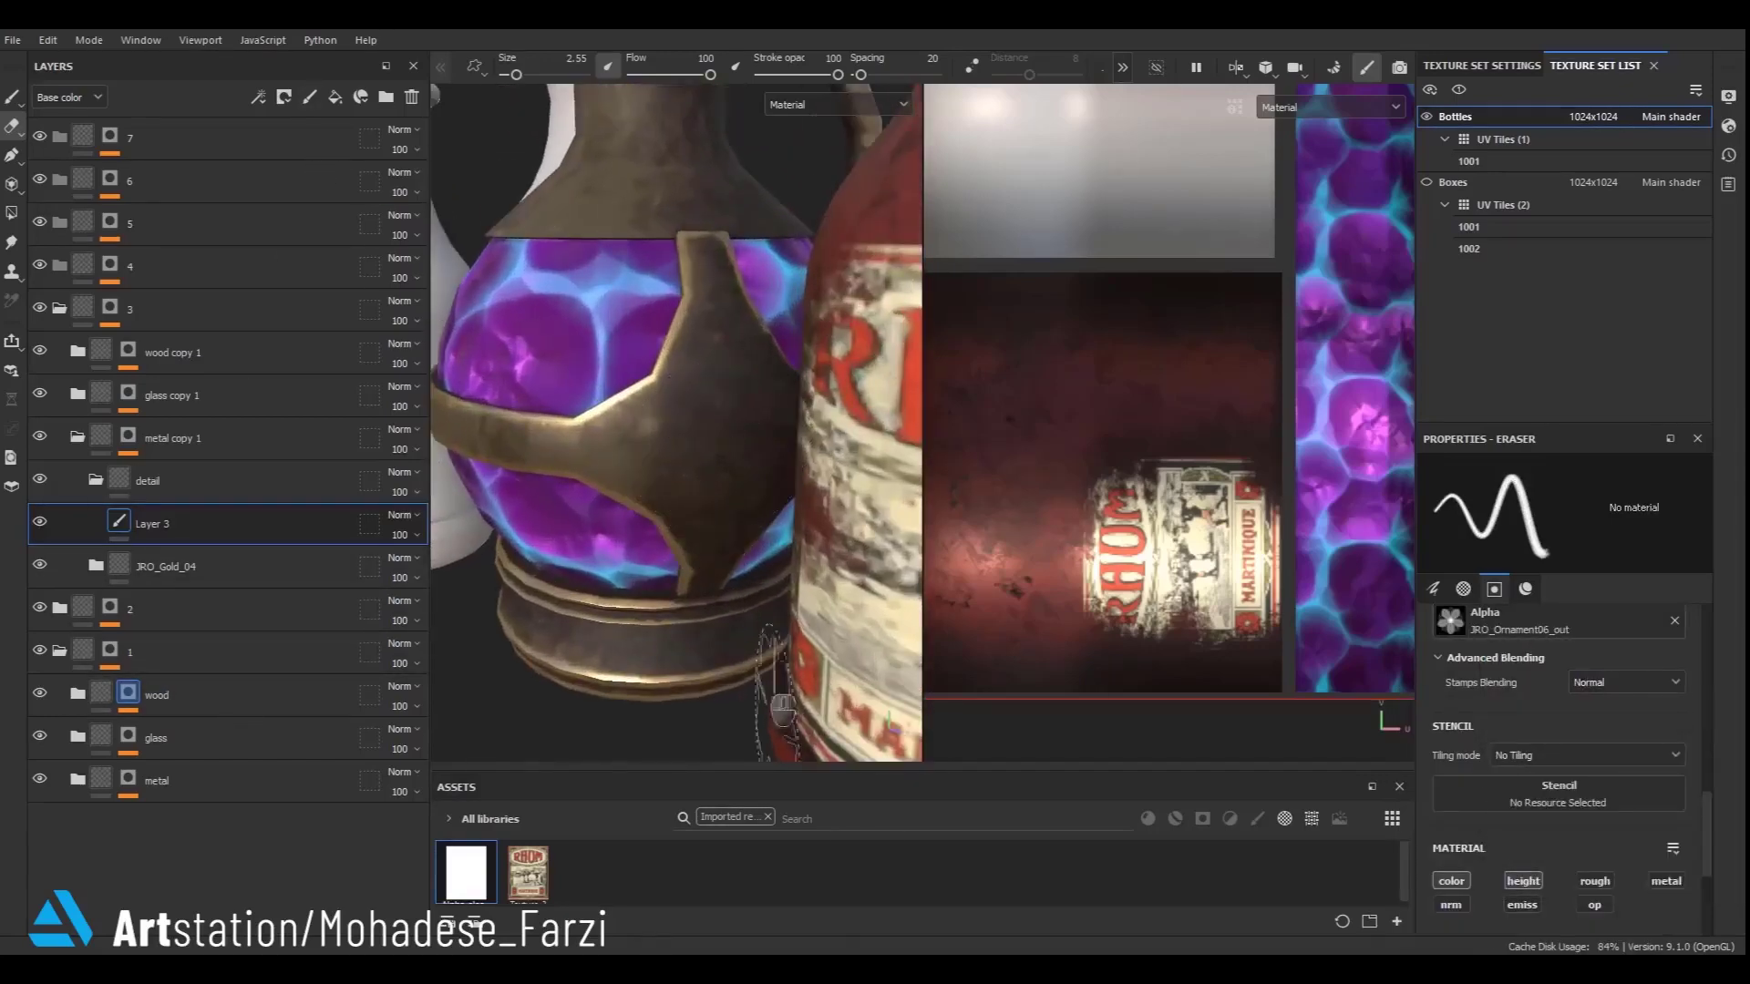
{"action": "left_click", "coordinate": [13, 98]}
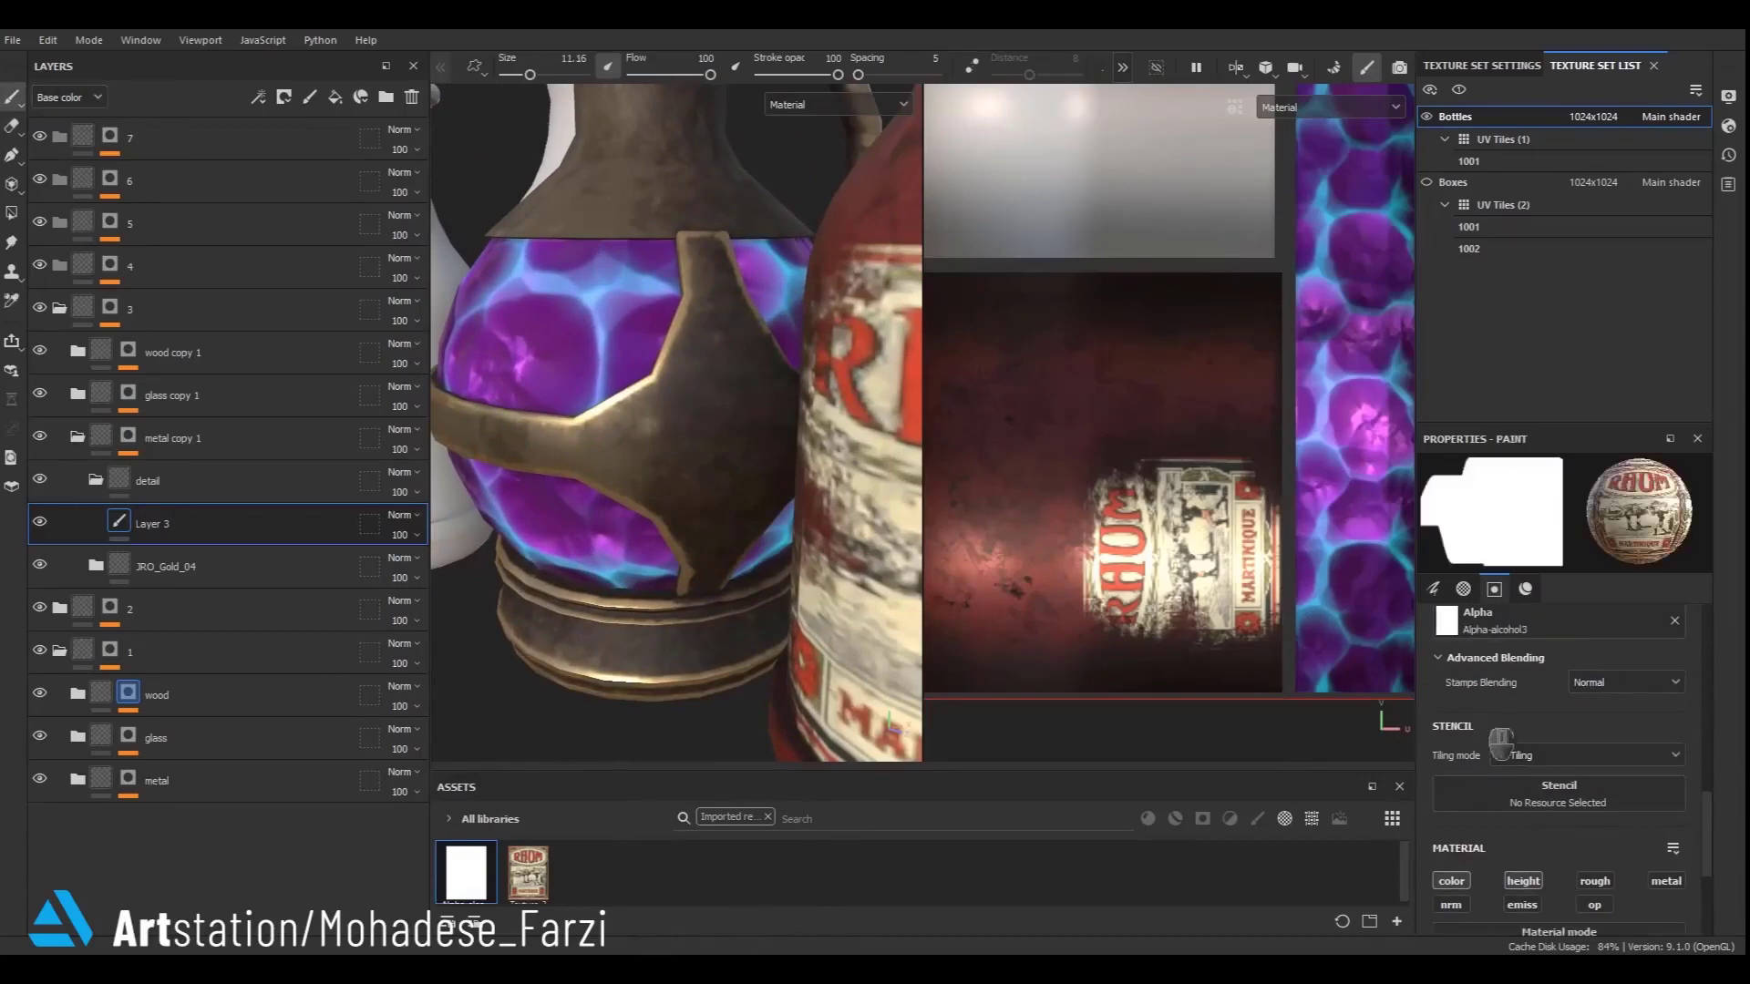
{"action": "scroll", "coordinate": [1620, 807], "scroll_direction": "down", "scroll_amount": 4}
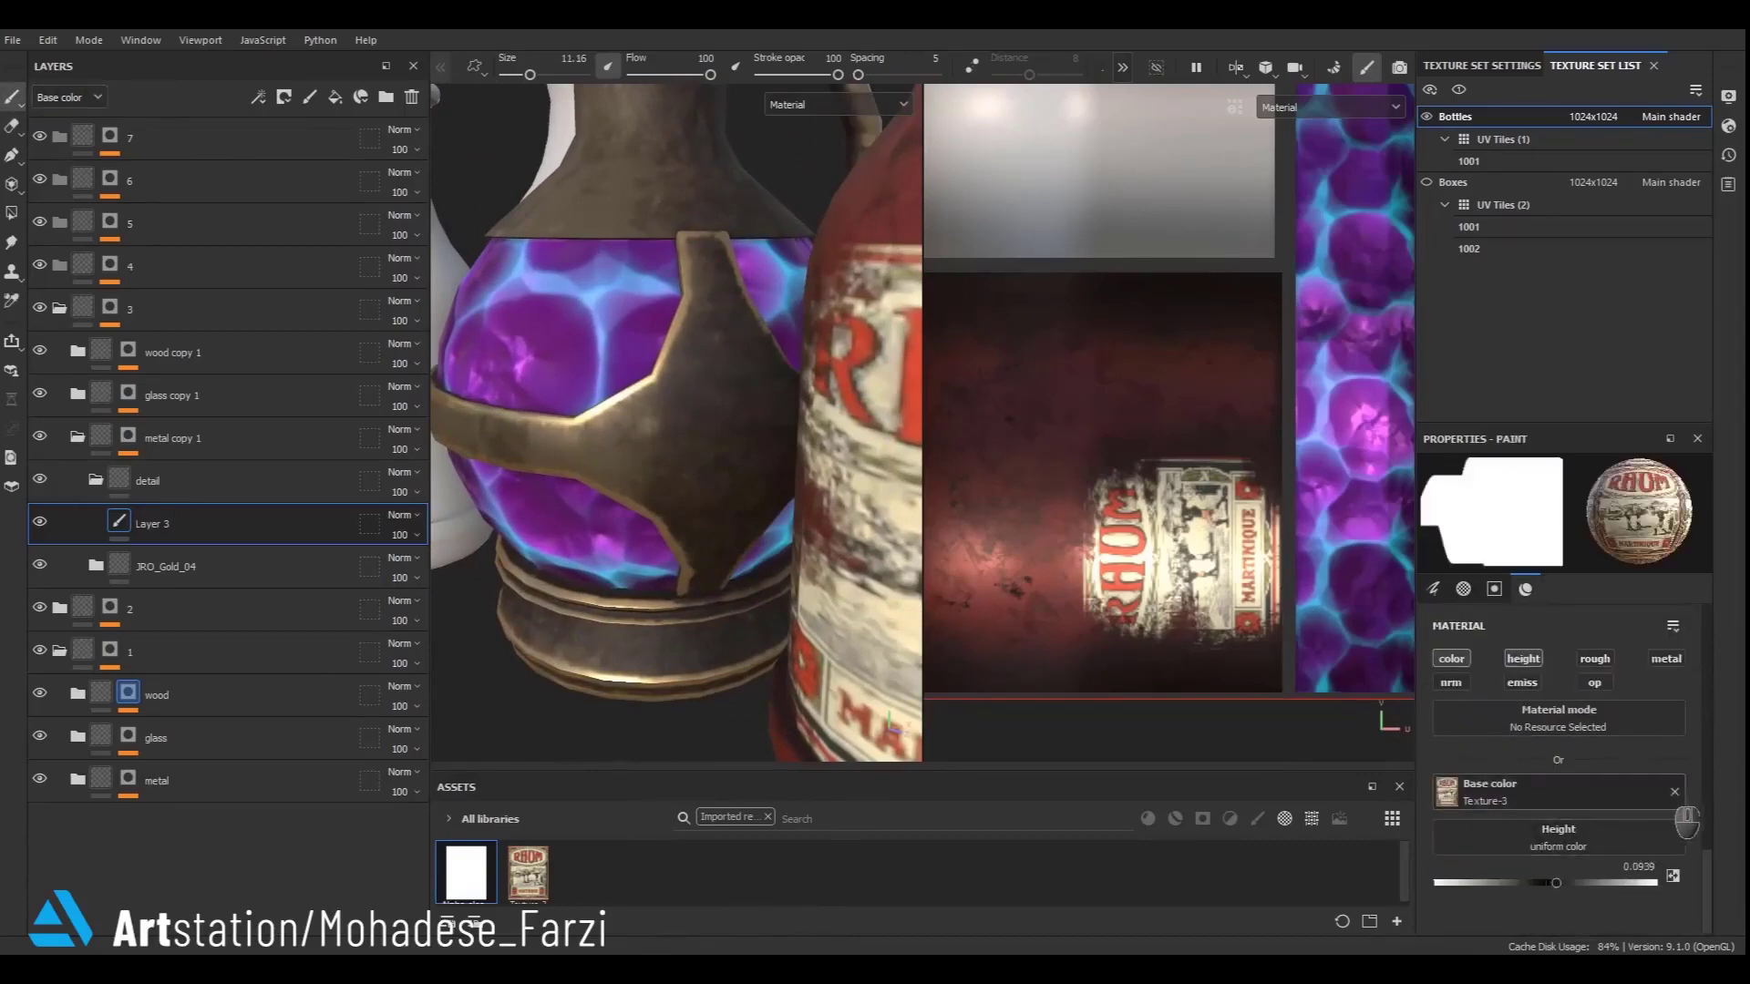
{"action": "left_click", "coordinate": [1674, 791]}
- Set the paint brush's alpha to JRO_Ornament21_out
{"action": "scroll", "coordinate": [1562, 783], "scroll_direction": "up", "scroll_amount": 5}
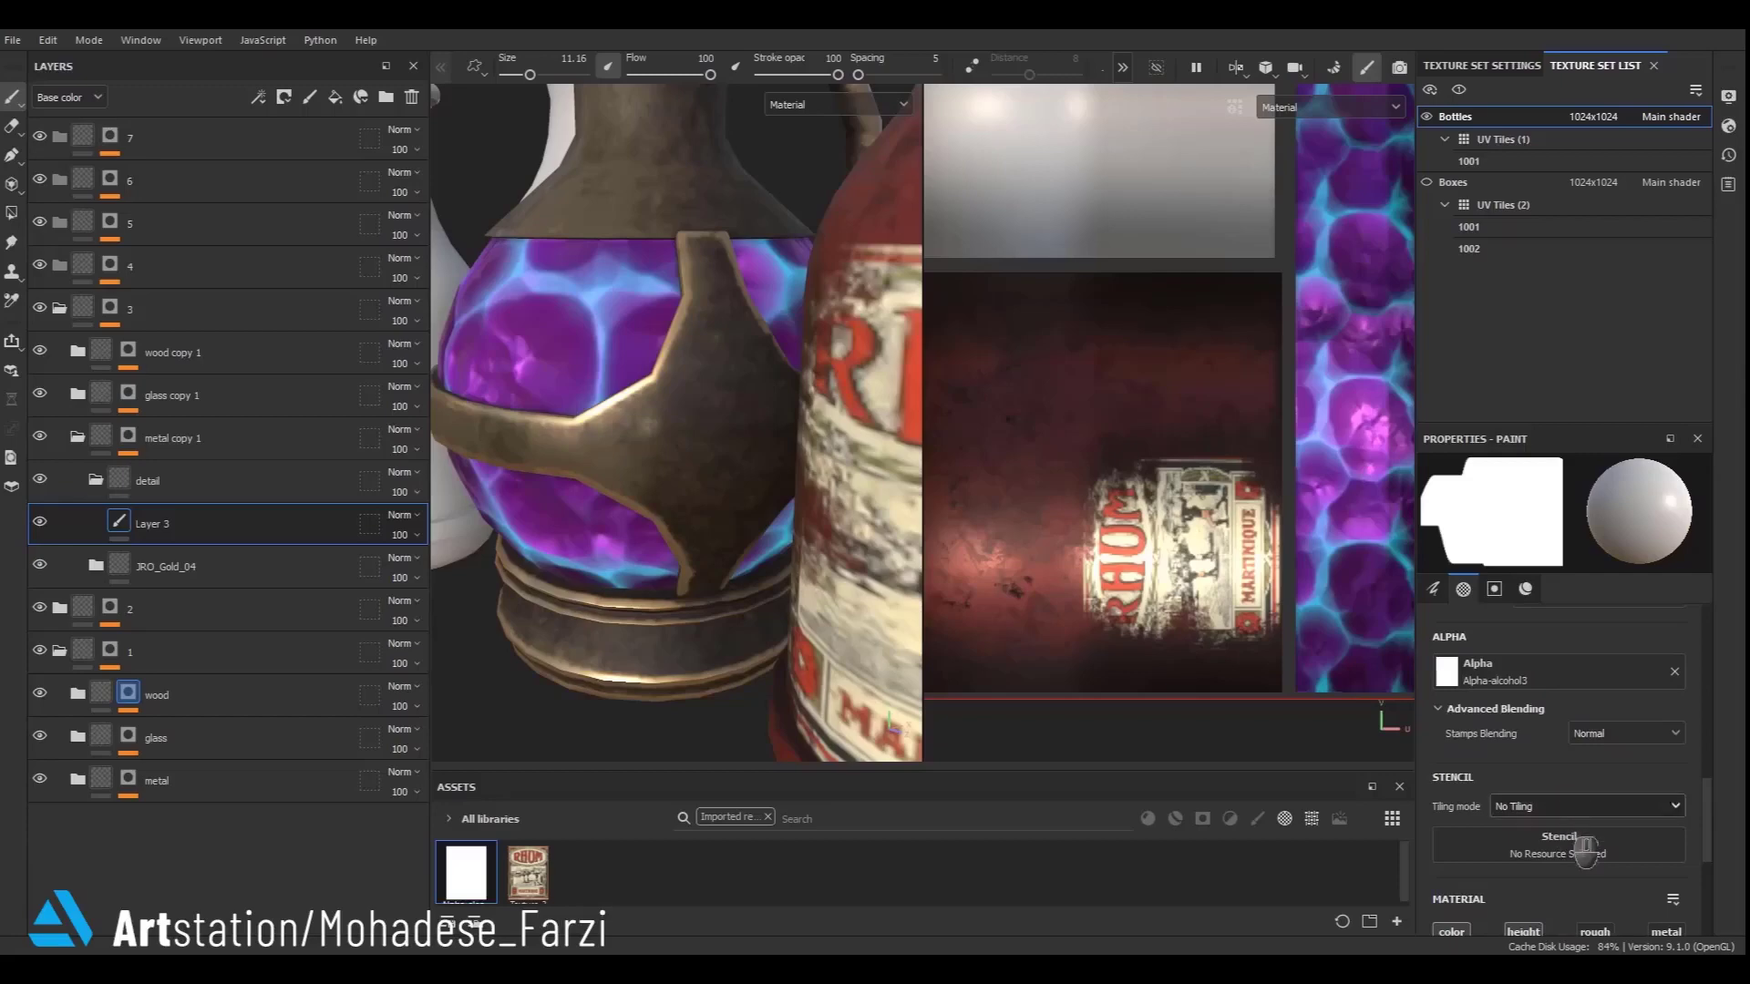
{"action": "left_click", "coordinate": [1550, 673]}
{"action": "scroll", "coordinate": [1609, 857], "scroll_direction": "down", "scroll_amount": 3}
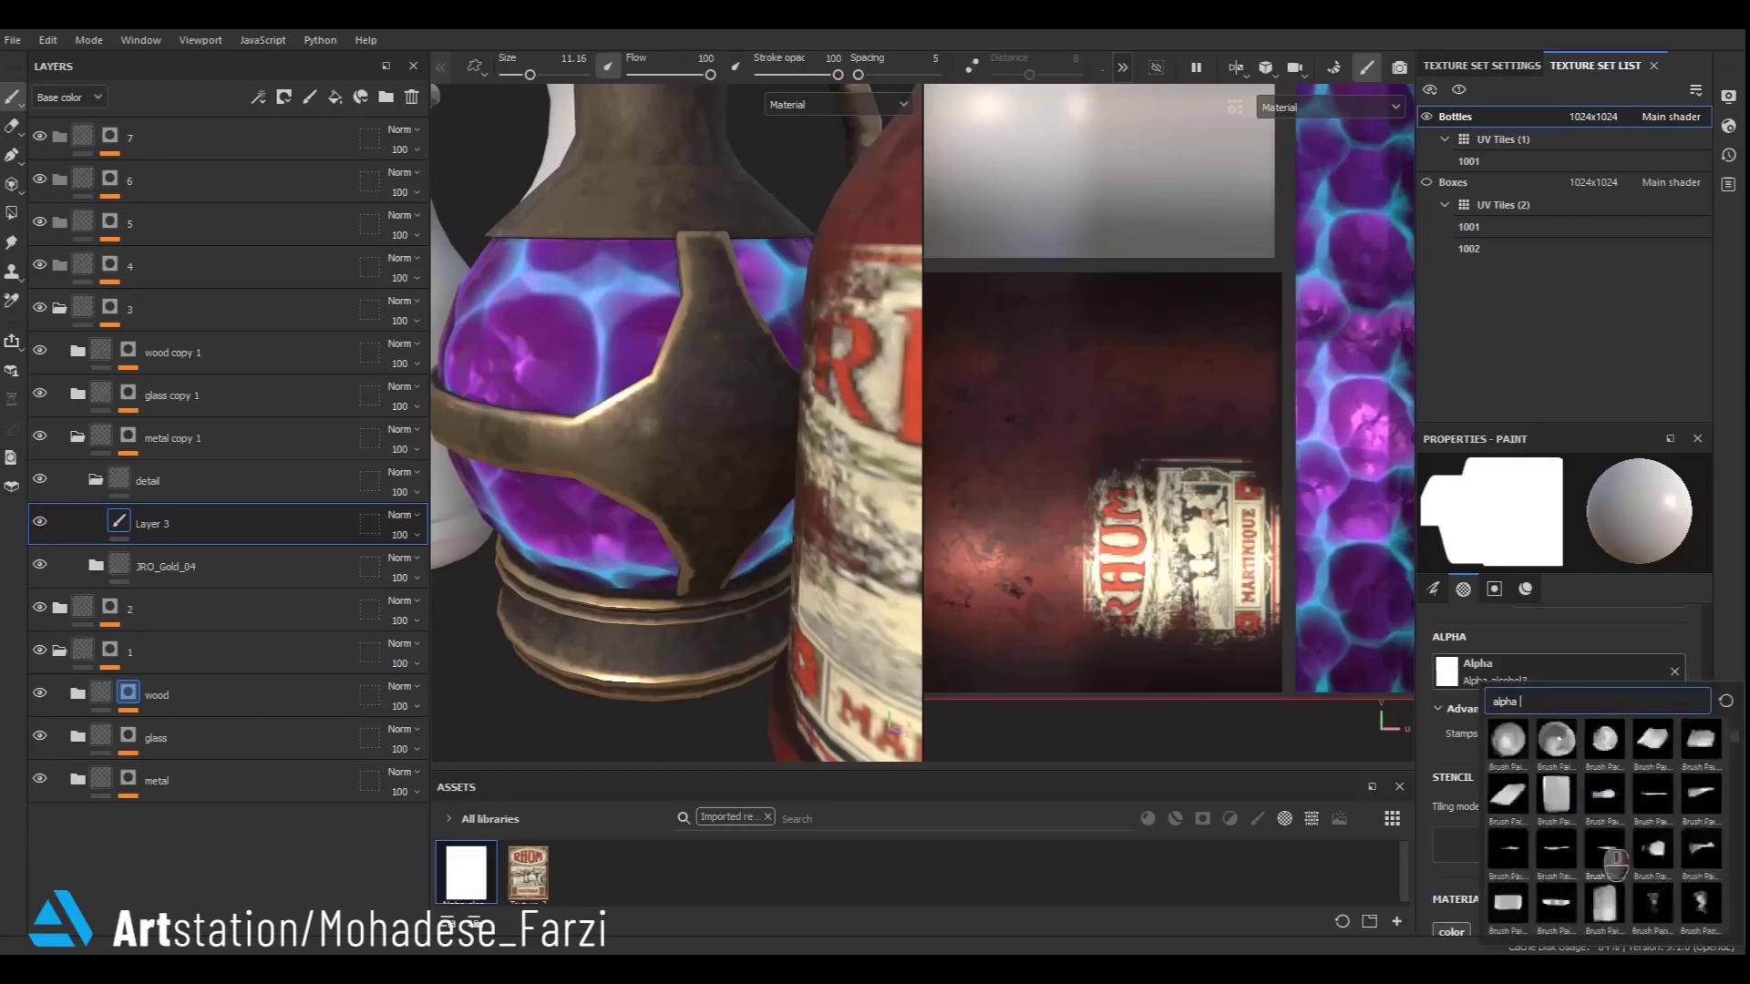
{"action": "scroll", "coordinate": [1613, 864], "scroll_direction": "down", "scroll_amount": 3}
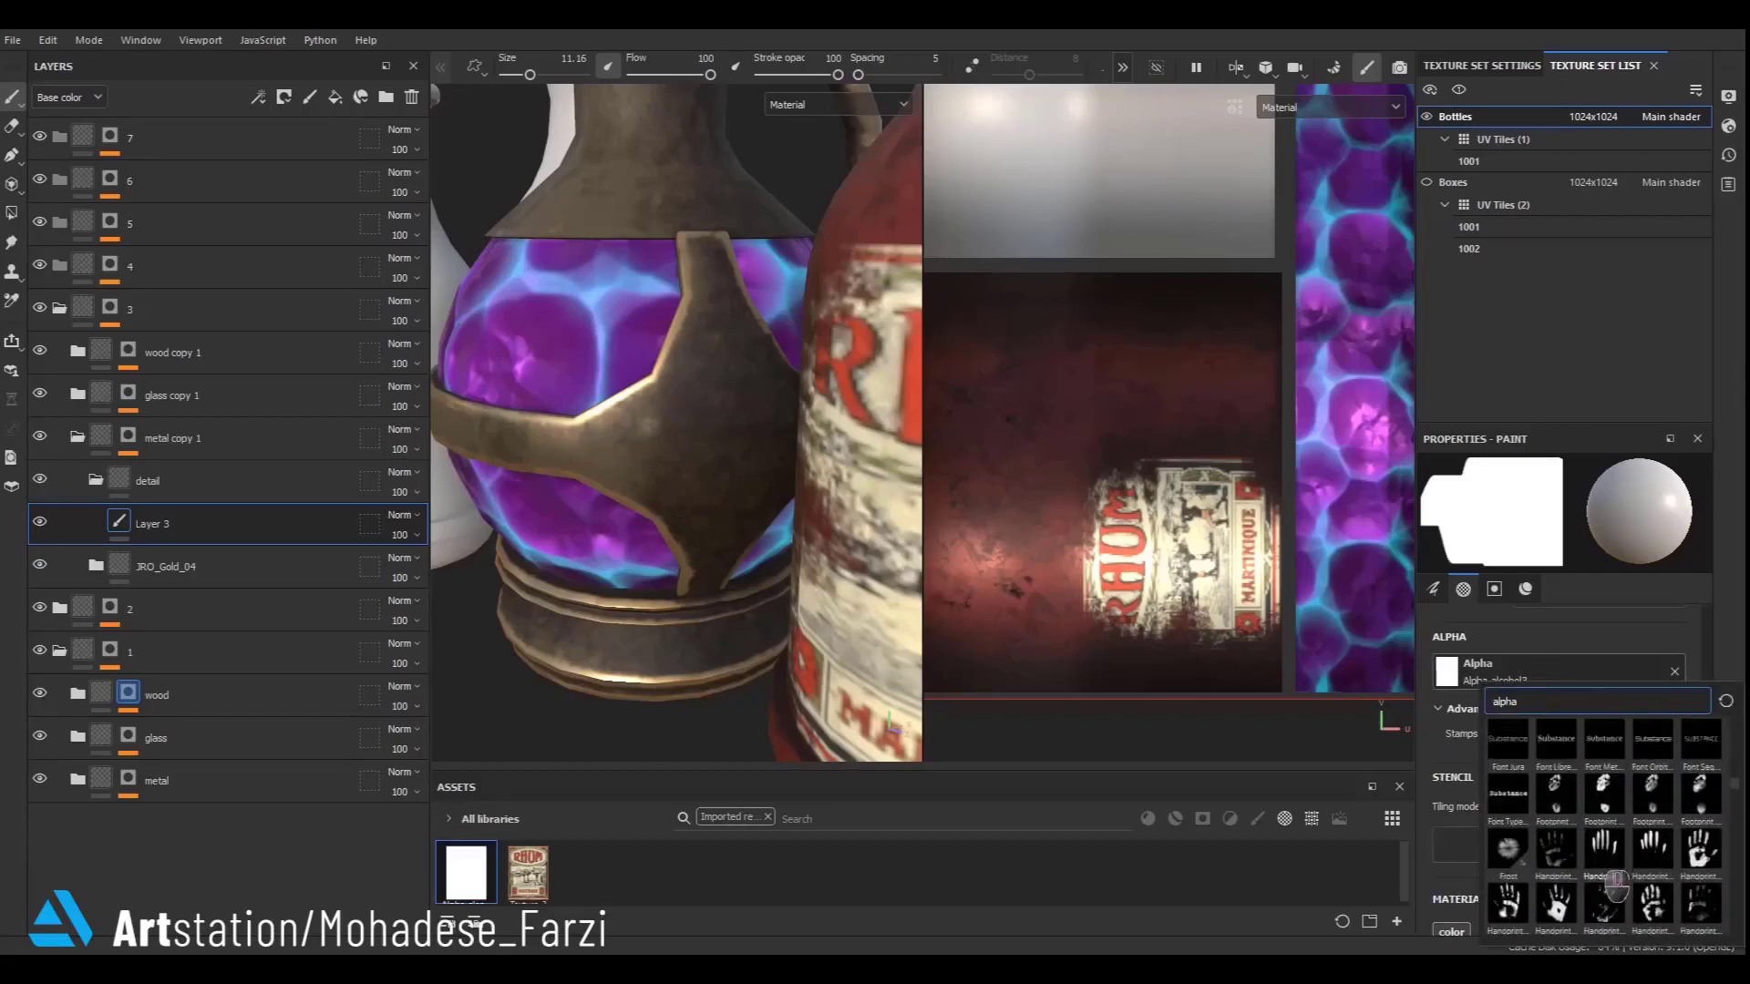
{"action": "scroll", "coordinate": [1618, 866], "scroll_direction": "down", "scroll_amount": 6}
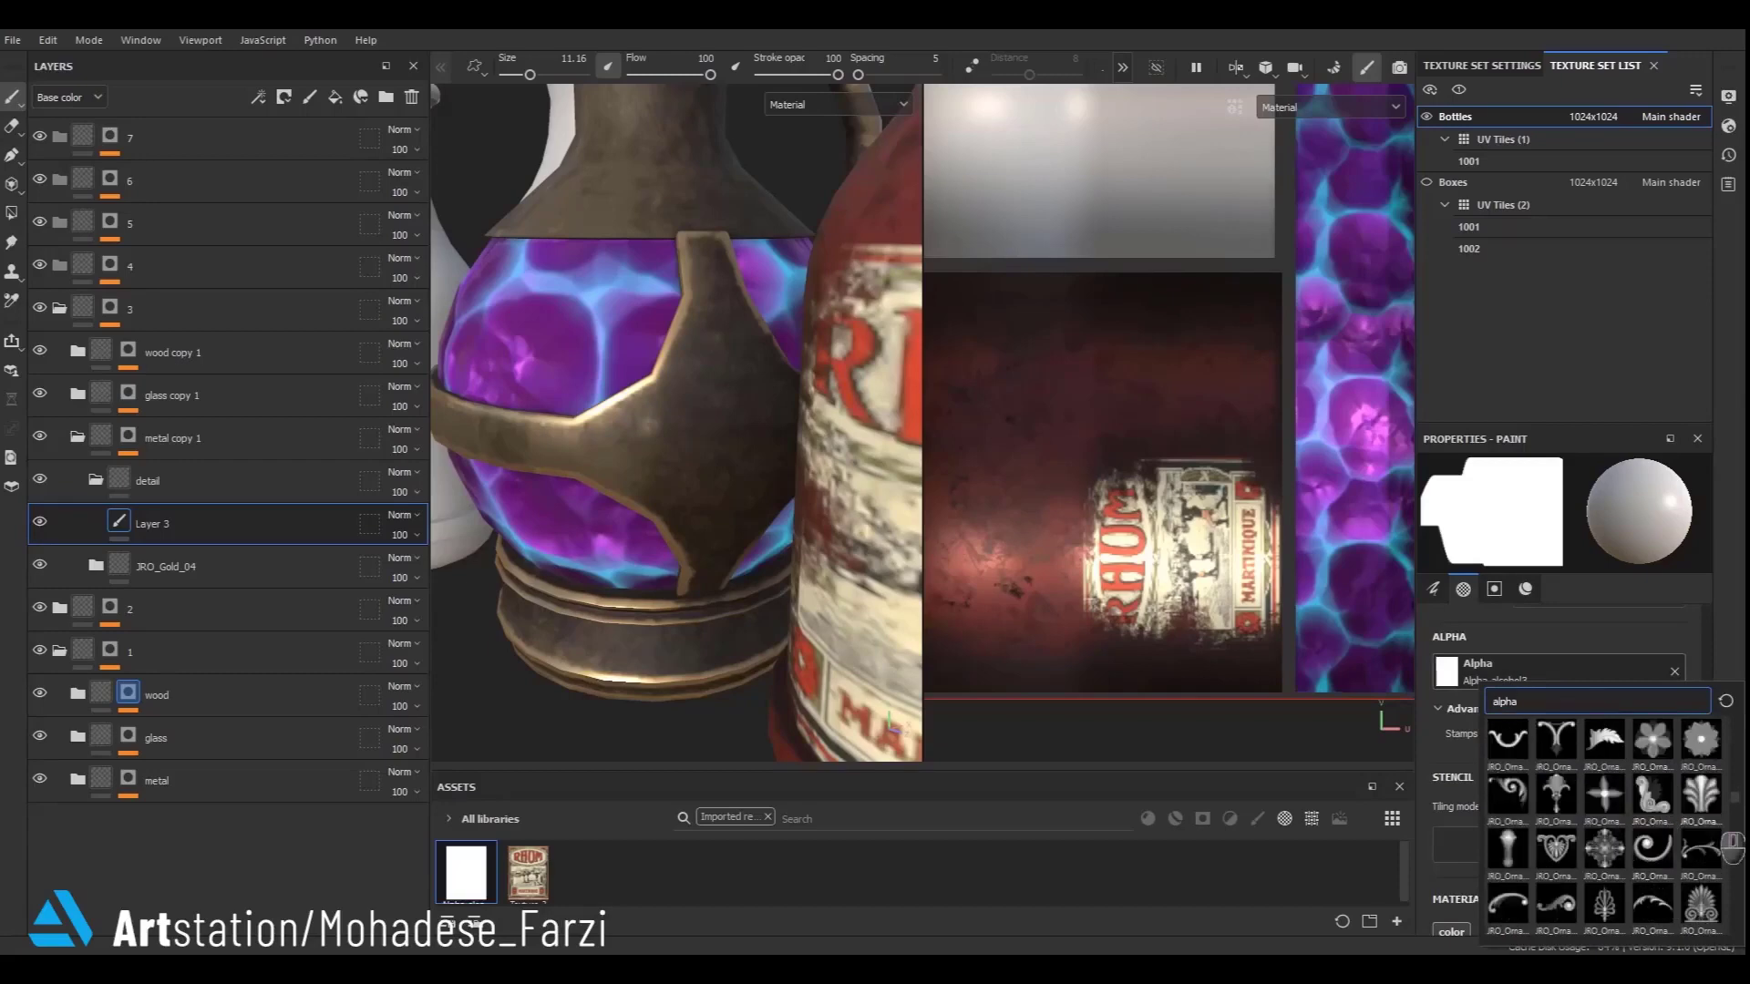
{"action": "scroll", "coordinate": [1680, 804], "scroll_direction": "down", "scroll_amount": 1}
{"action": "left_click", "coordinate": [1711, 873]}
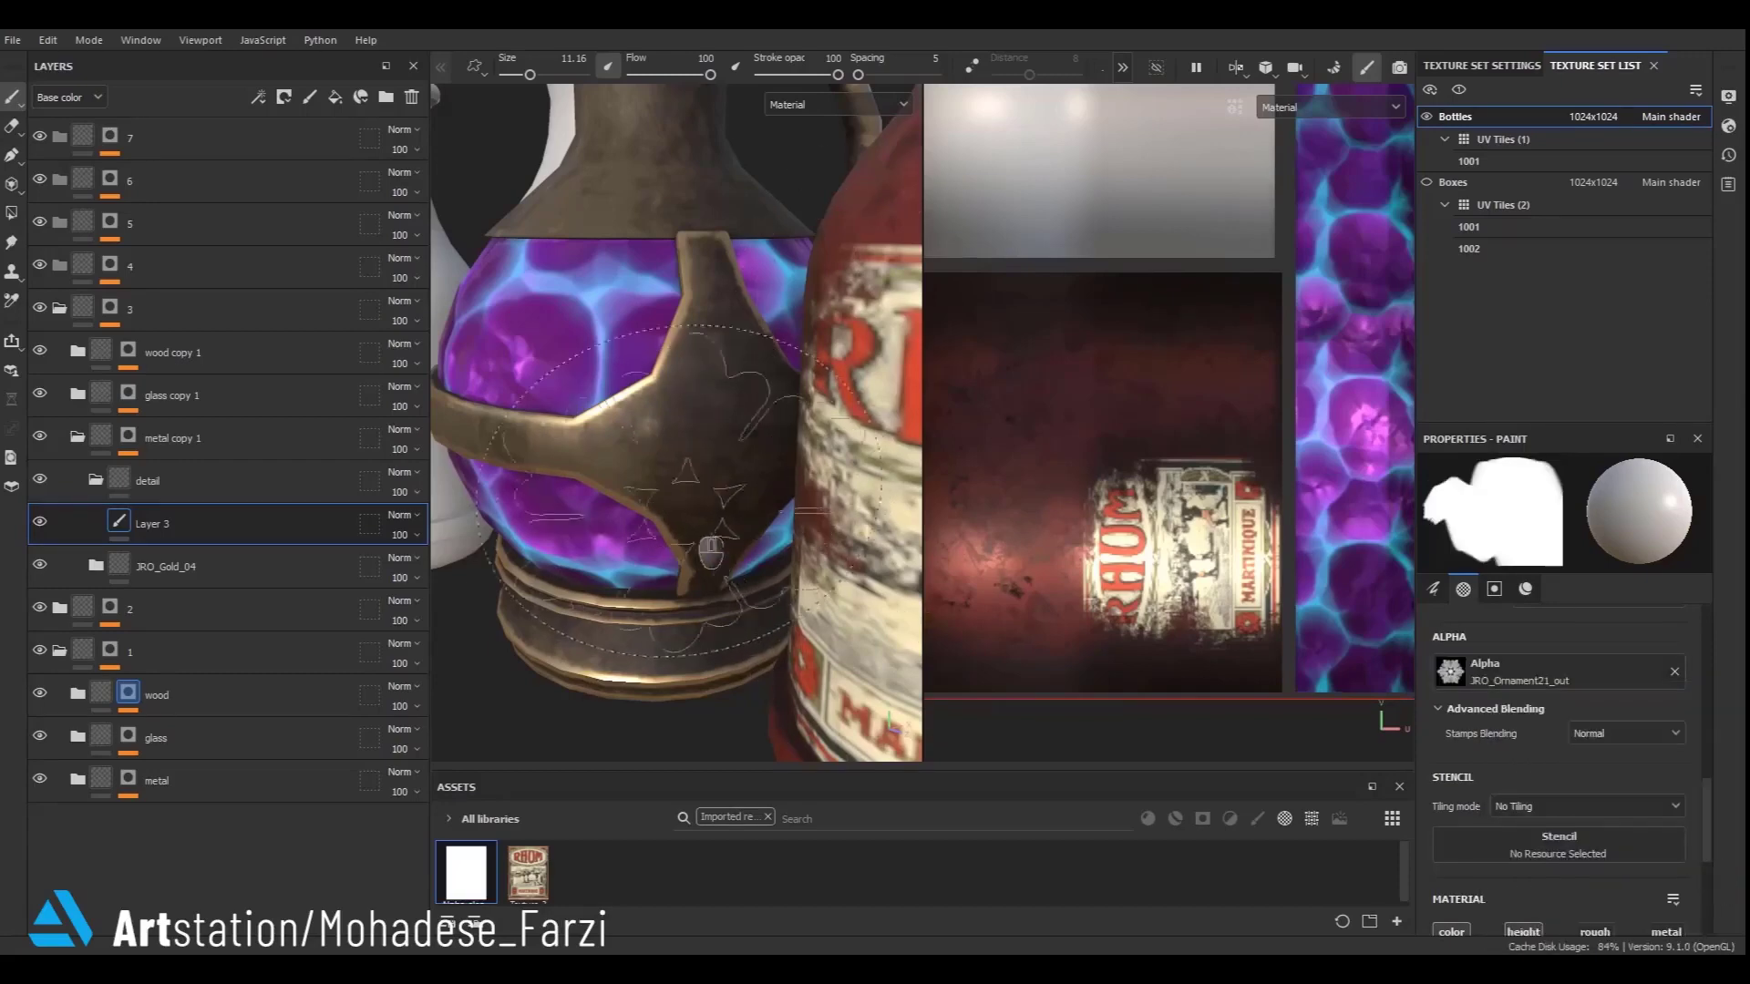
- Shrink the brush to about 4.73 and sample a light tan base colour (D4B48A) from the bottle
{"action": "mouse_move", "coordinate": [664, 494]}
{"action": "right_mouse_down", "text": "ctrl"}
{"action": "mouse_move", "coordinate": [605, 470]}
{"action": "mouse_move", "coordinate": [698, 500]}
{"action": "mouse_move", "coordinate": [719, 458]}
{"action": "mouse_move", "coordinate": [749, 484]}
{"action": "right_mouse_up", "text": "ctrl"}
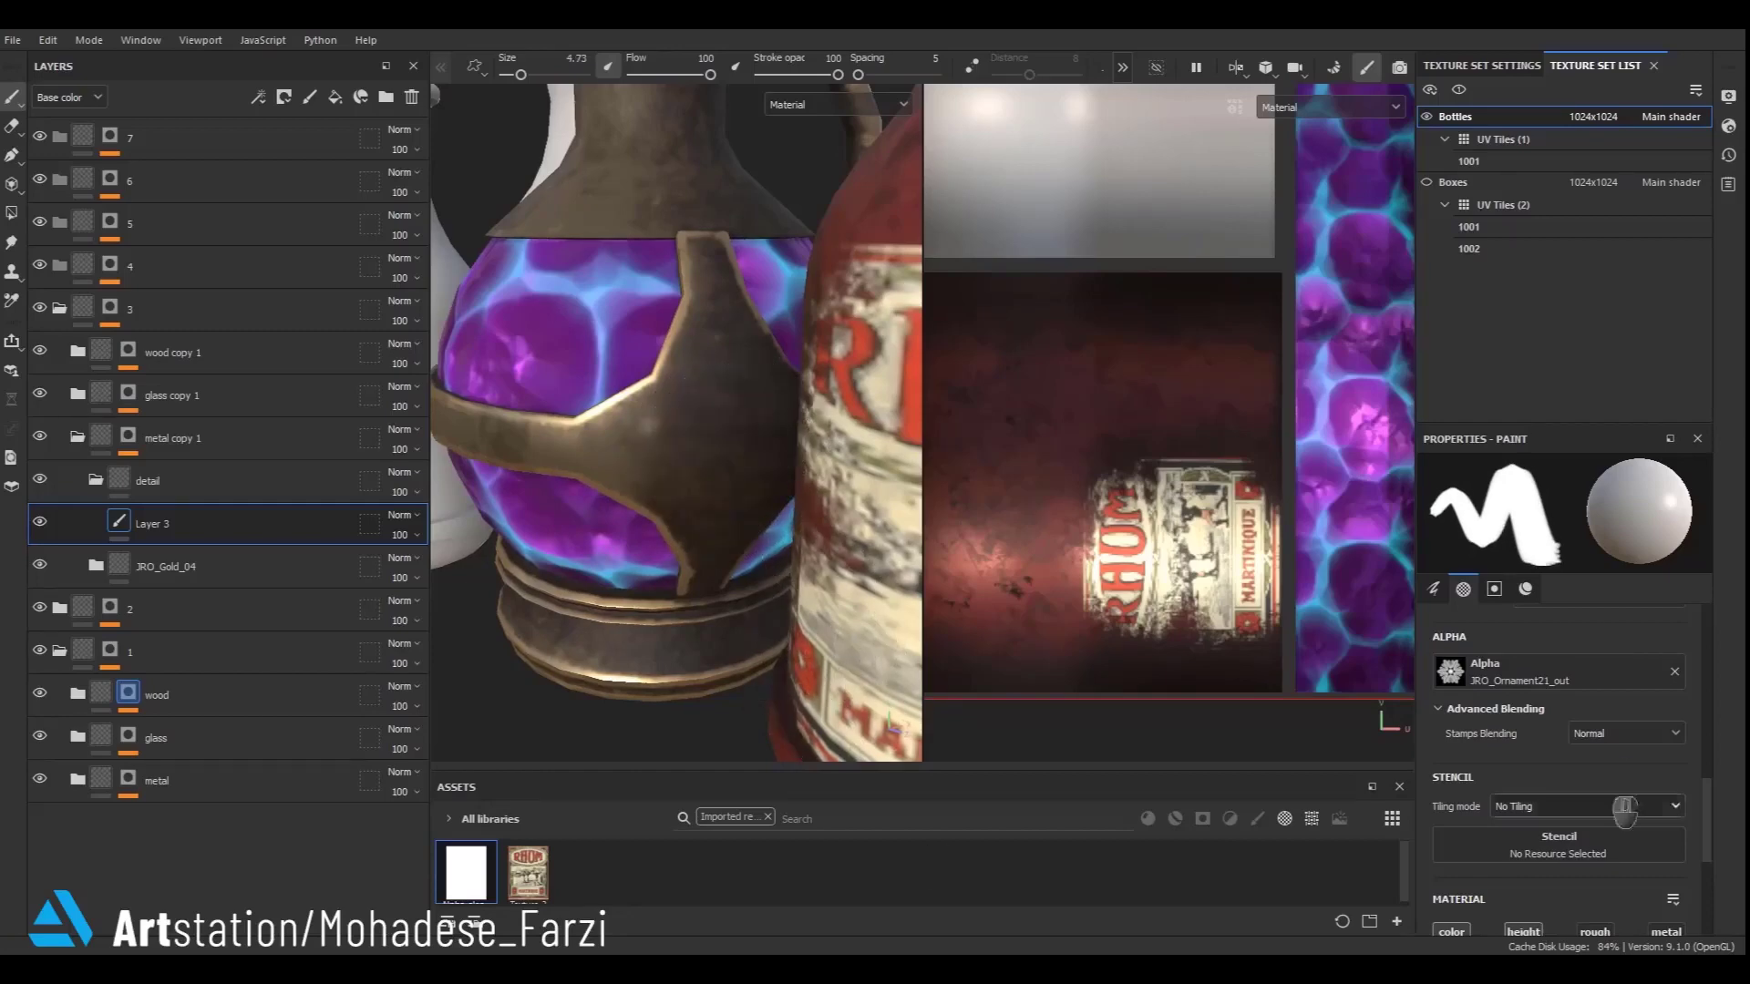
{"action": "left_click", "coordinate": [1525, 589]}
{"action": "left_click", "coordinate": [1549, 816]}
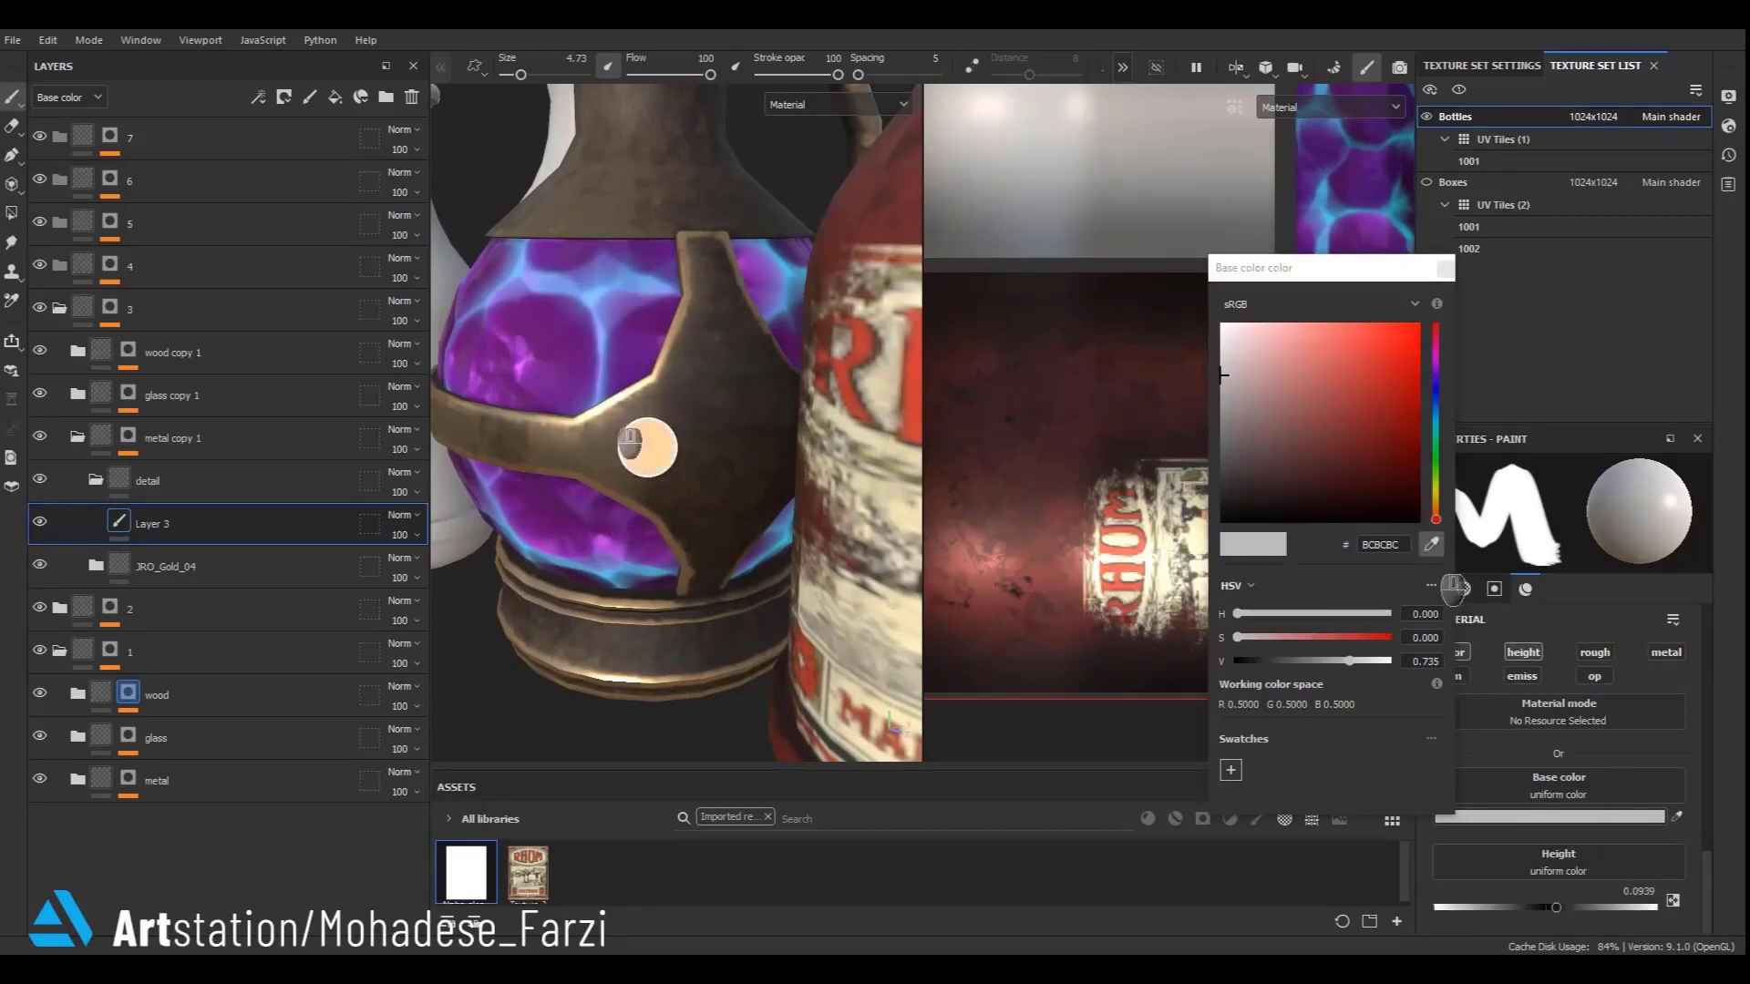
{"action": "left_click", "coordinate": [631, 442]}
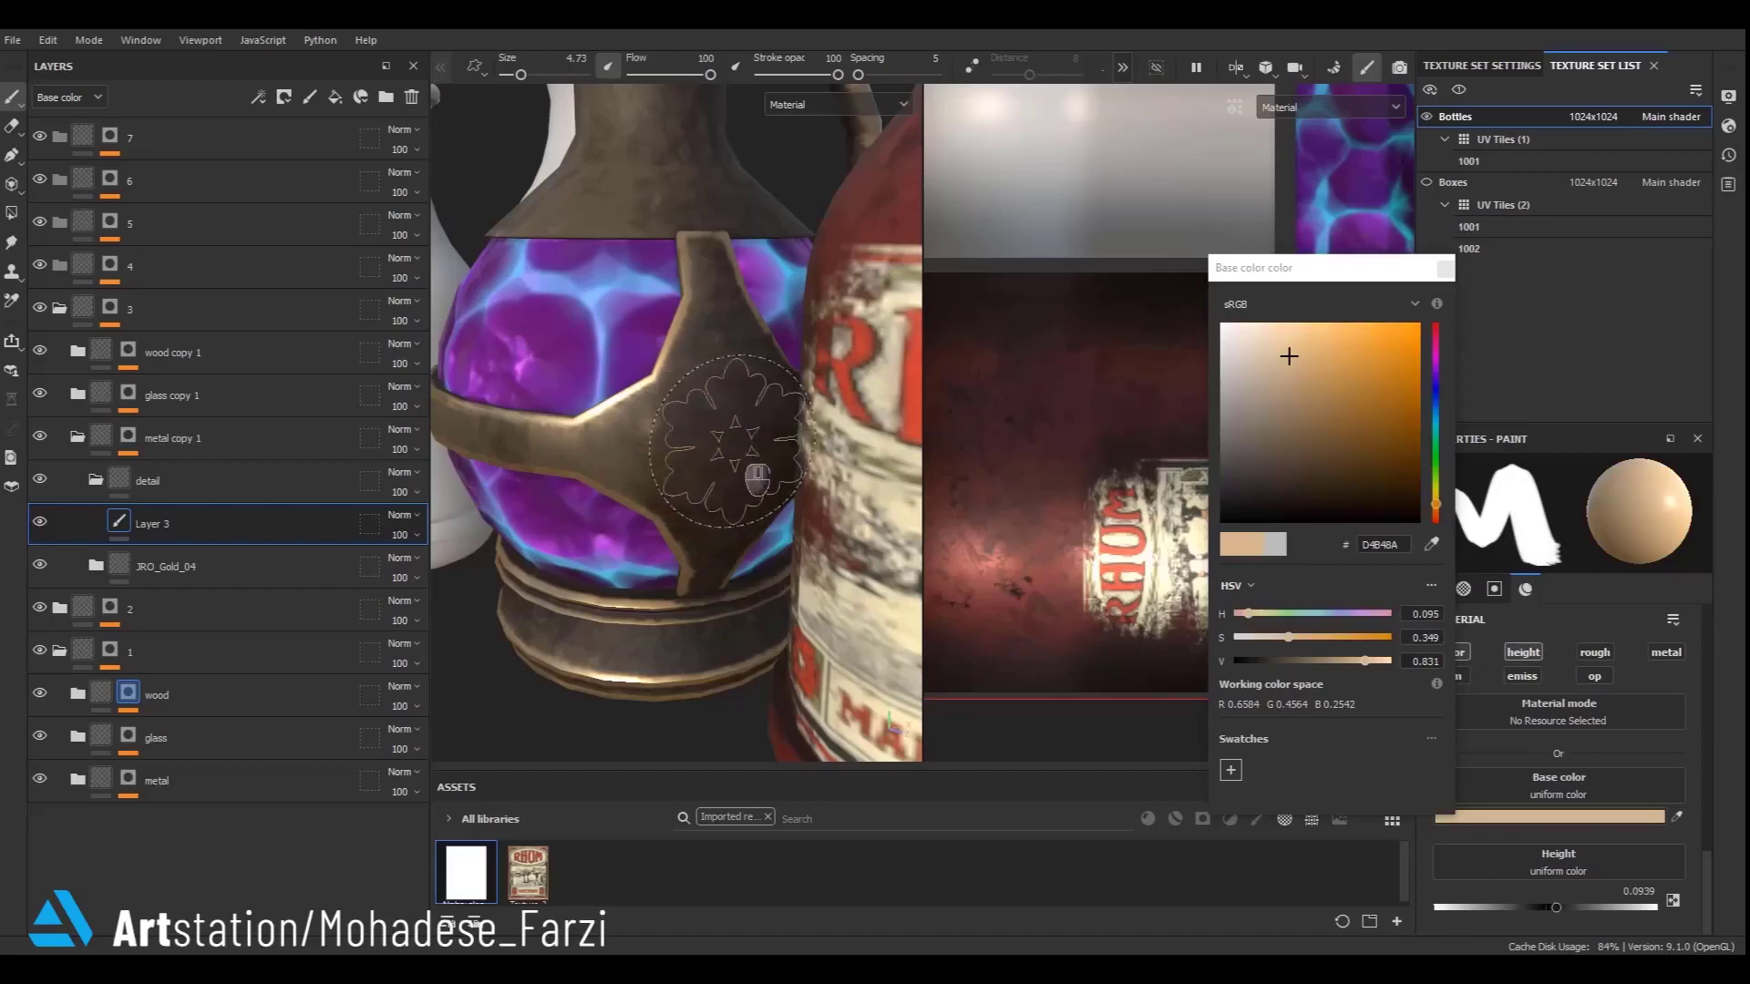
- Stamp the ornament onto the gold strap of the purple glass bottle
{"action": "left_click", "coordinate": [734, 442]}
{"action": "key", "text": "ctrl+z"}
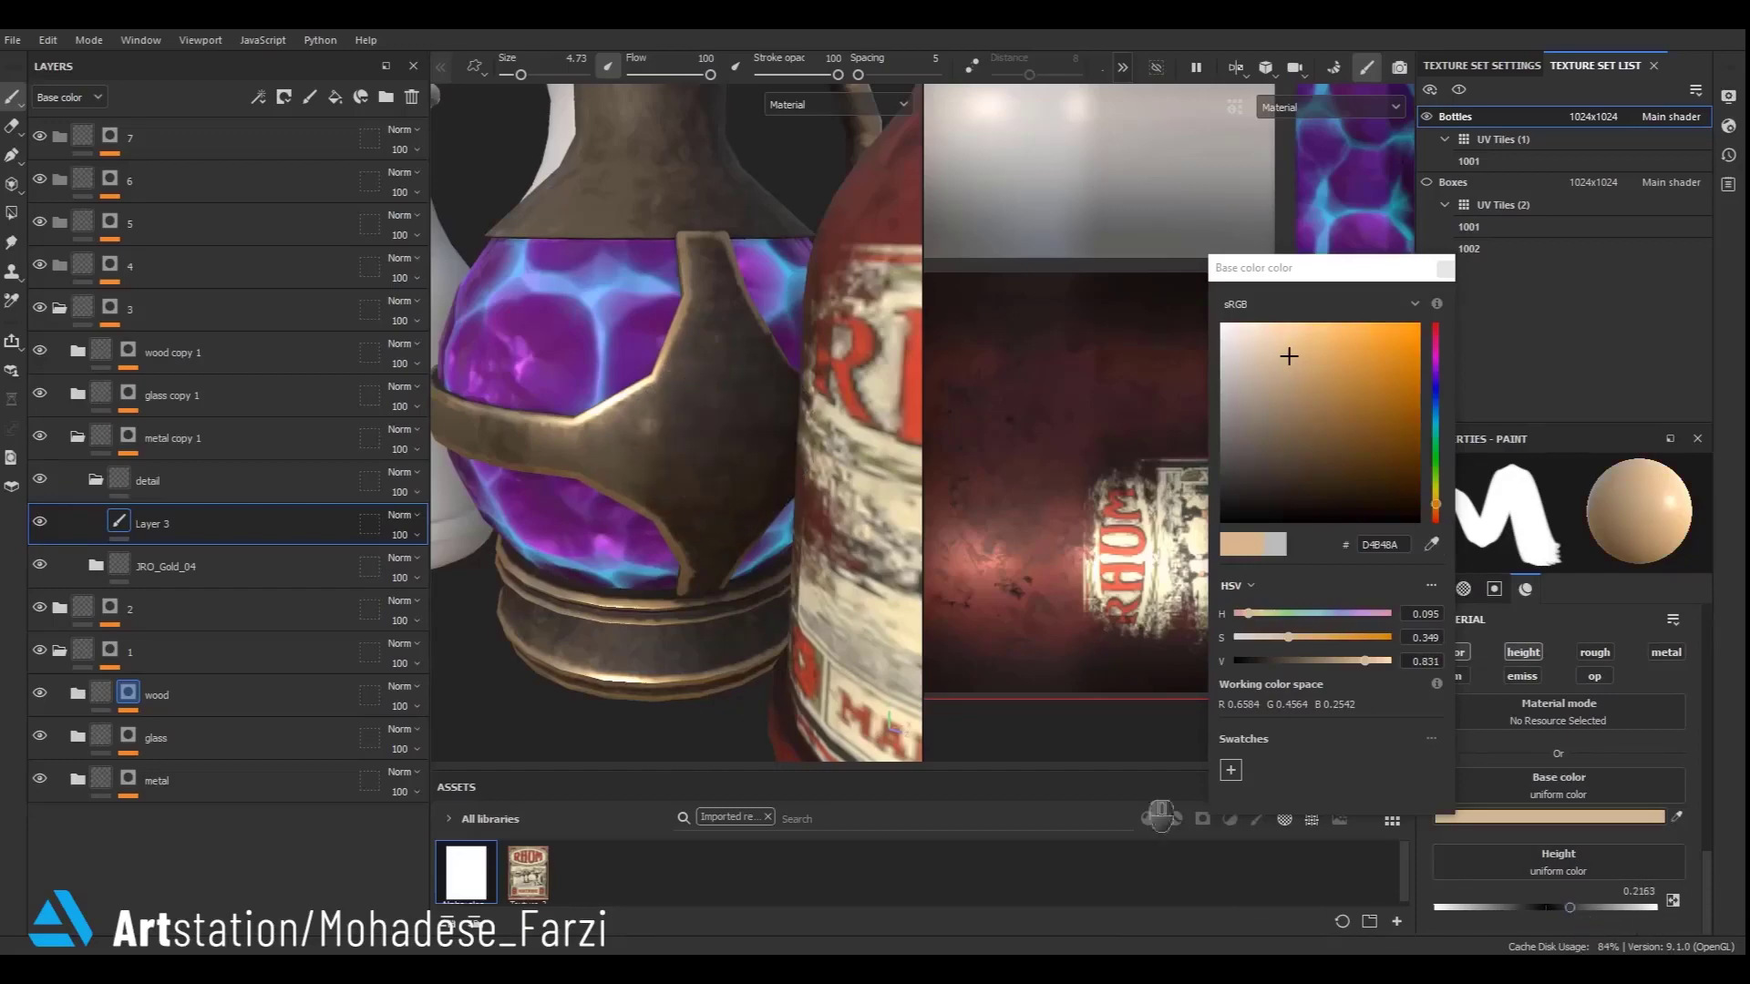
{"action": "left_click", "coordinate": [719, 425]}
{"action": "right_click_drag", "start_coordinate": [718, 424], "coordinate": [678, 411], "text": "alt"}
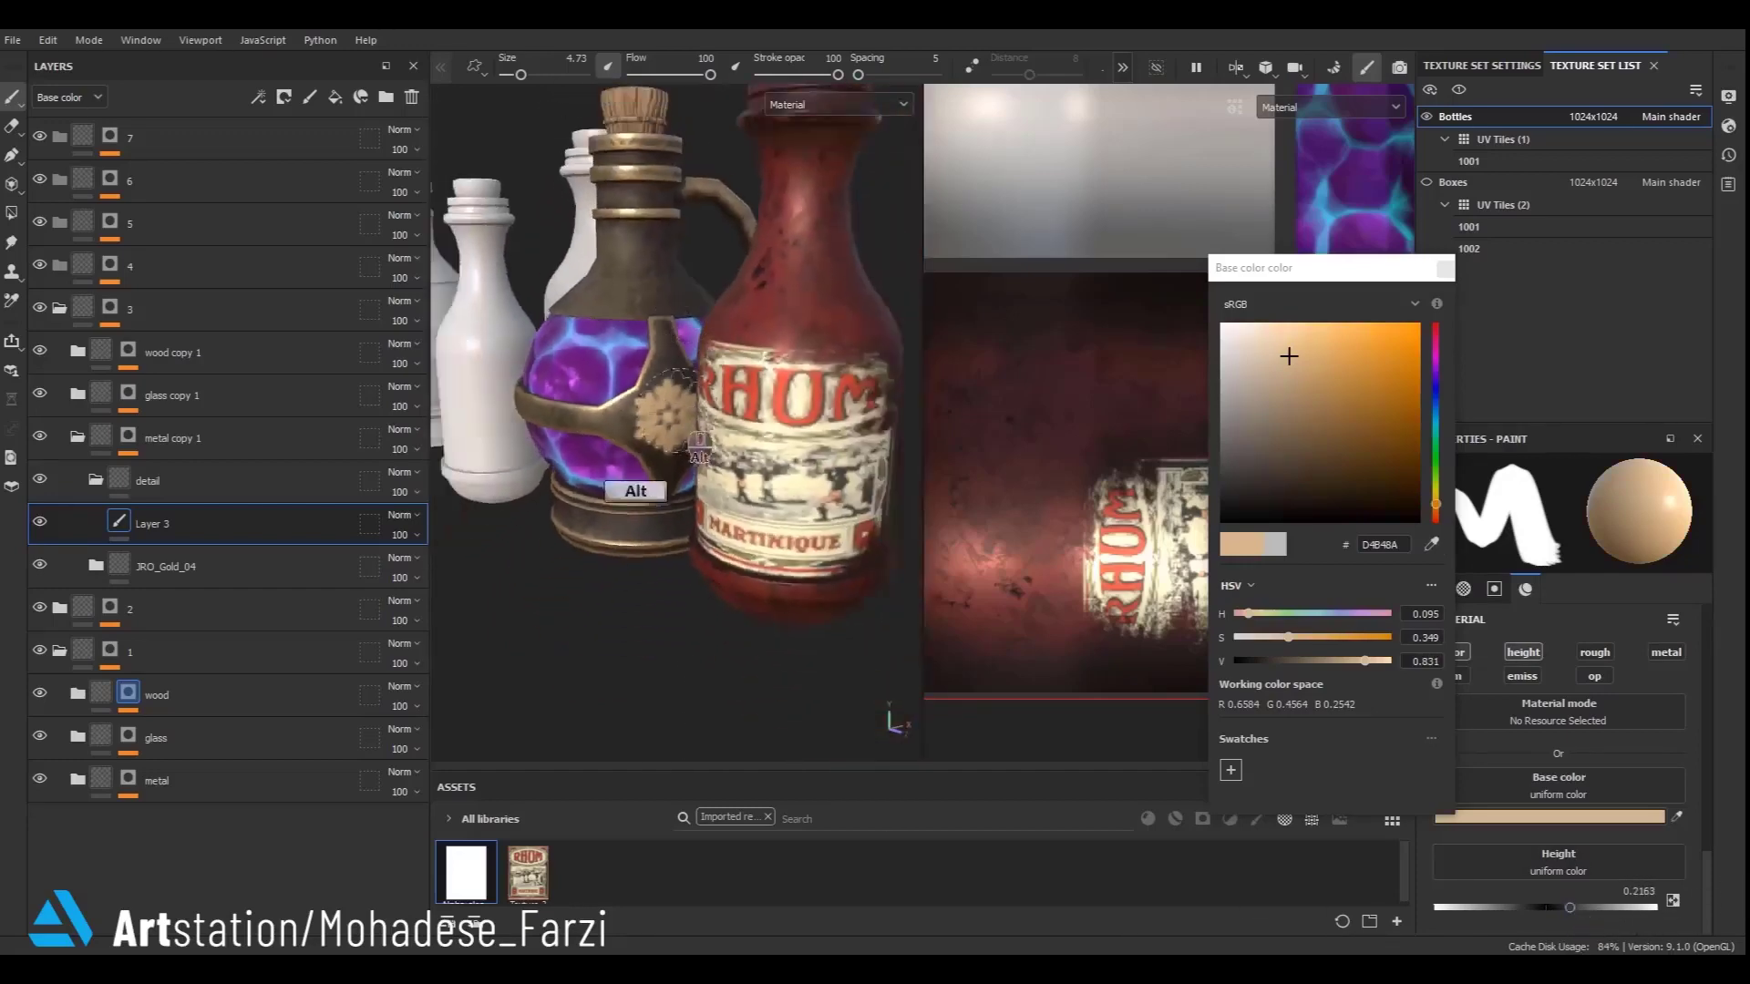
{"action": "left_click_drag", "start_coordinate": [699, 444], "coordinate": [724, 365], "text": "alt"}
{"action": "left_click", "coordinate": [647, 264]}
{"action": "right_click_drag", "start_coordinate": [646, 264], "coordinate": [637, 440], "text": "alt"}
{"action": "left_click_drag", "start_coordinate": [636, 445], "coordinate": [1030, 485], "text": "alt"}
{"action": "mouse_move", "coordinate": [691, 488]}
{"action": "right_mouse_down", "text": "alt"}
{"action": "mouse_move", "coordinate": [763, 483]}
{"action": "mouse_move", "coordinate": [734, 502]}
{"action": "right_mouse_up", "text": "alt"}
{"action": "left_click", "coordinate": [762, 445]}
{"action": "mouse_move", "coordinate": [734, 502]}
{"action": "left_mouse_down", "text": "alt"}
{"action": "mouse_move", "coordinate": [728, 423]}
{"action": "mouse_move", "coordinate": [864, 475]}
{"action": "mouse_move", "coordinate": [626, 506]}
{"action": "mouse_move", "coordinate": [626, 583]}
{"action": "mouse_move", "coordinate": [654, 480]}
{"action": "left_mouse_up", "text": "alt"}
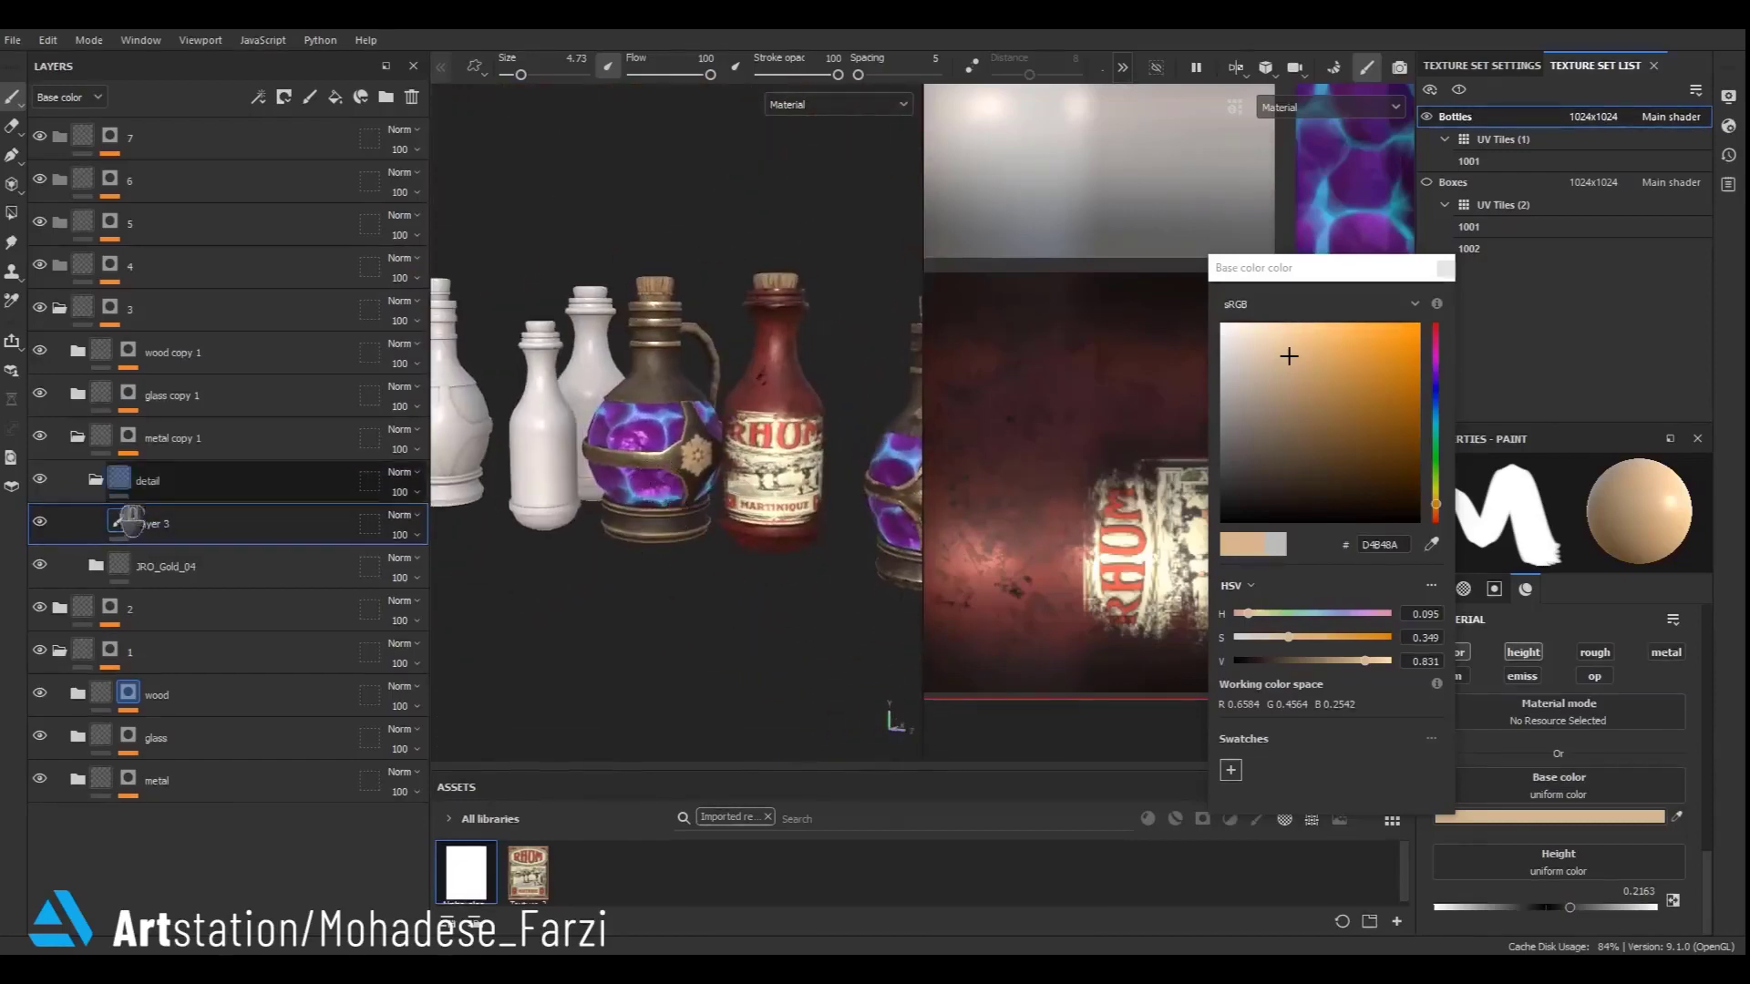
- Collapse folder 3 and isolate the masks of folders 4, 5 and 6 to inspect them
{"action": "left_click", "coordinate": [97, 476]}
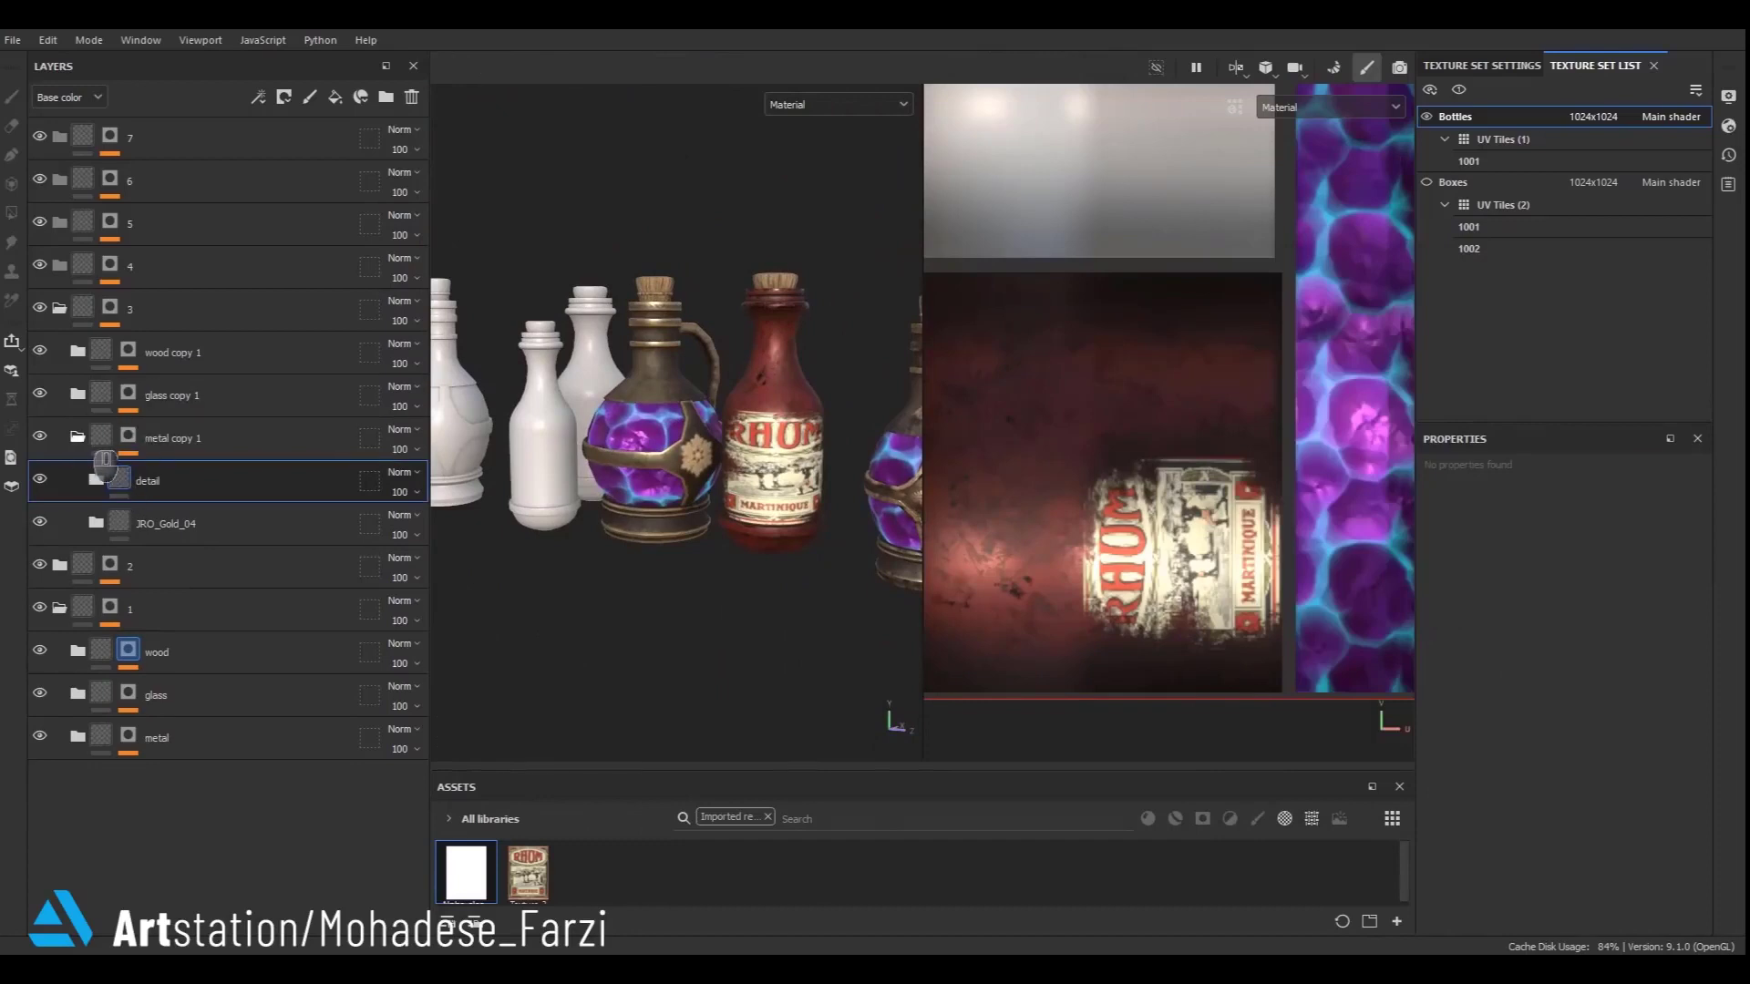
{"action": "left_click", "coordinate": [88, 439]}
{"action": "left_click", "coordinate": [77, 314]}
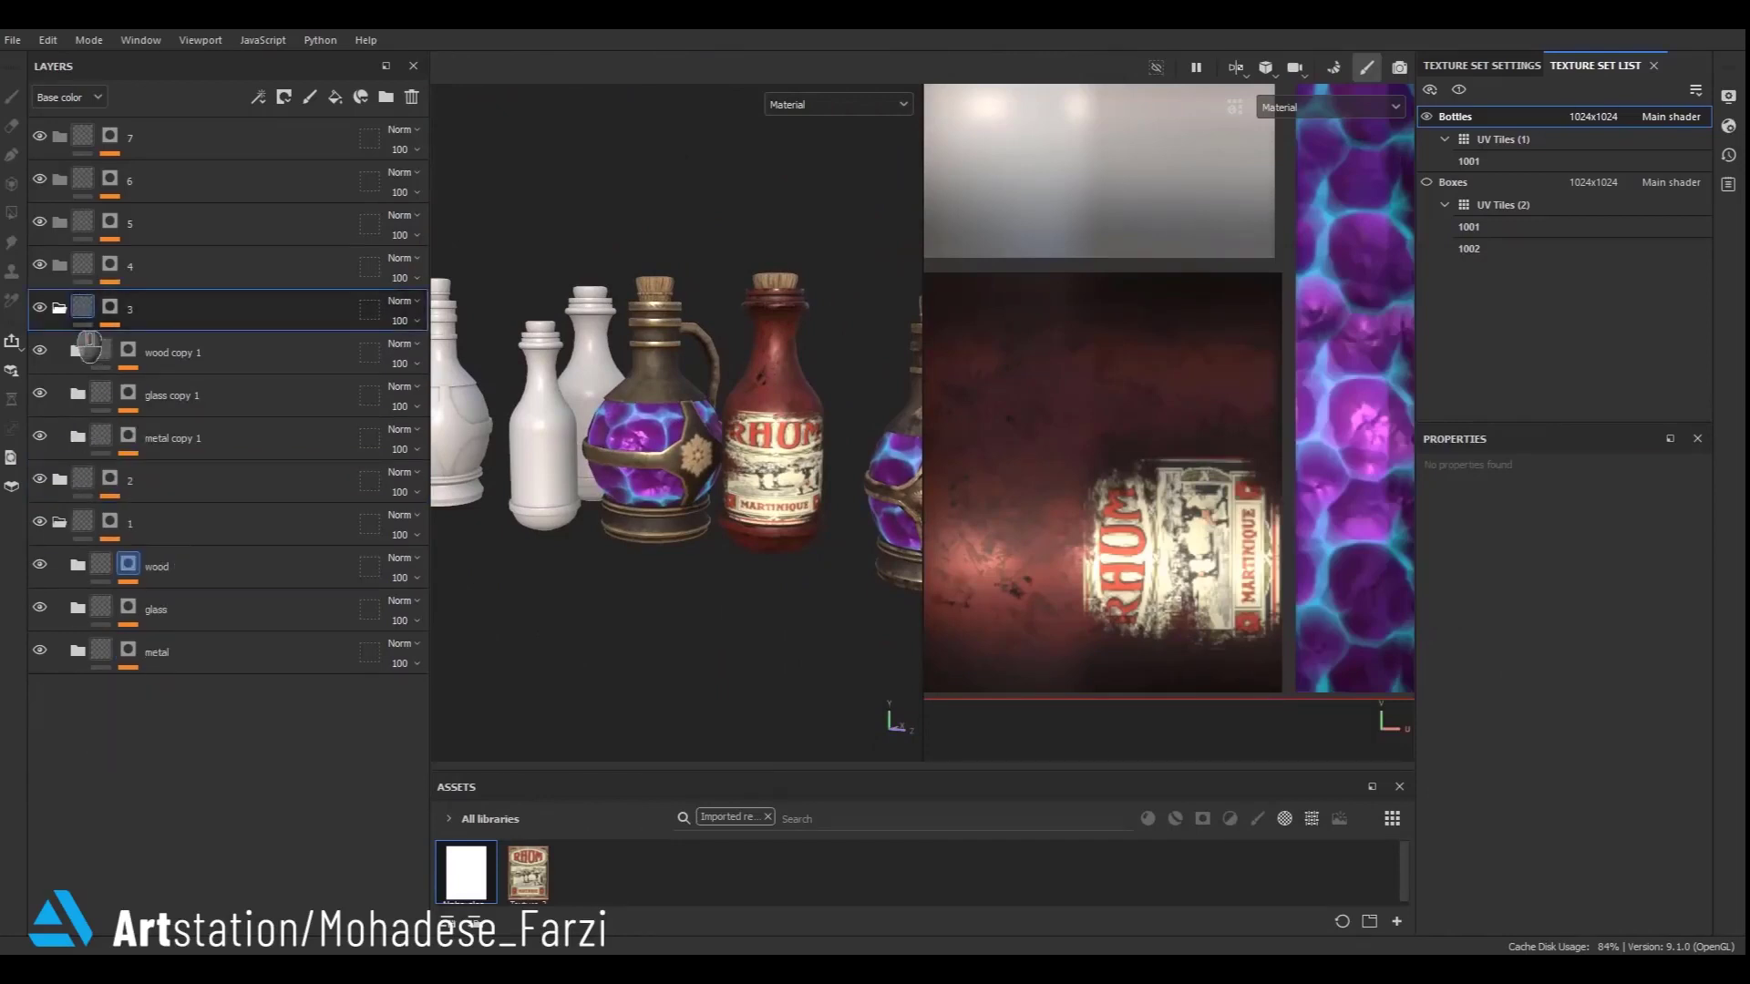
{"action": "left_click", "coordinate": [60, 310]}
{"action": "scroll", "coordinate": [483, 446], "scroll_direction": "down", "scroll_amount": 3}
{"action": "middle_click_drag", "start_coordinate": [476, 451], "coordinate": [639, 545], "text": "alt"}
{"action": "left_click", "coordinate": [110, 266], "text": "alt"}
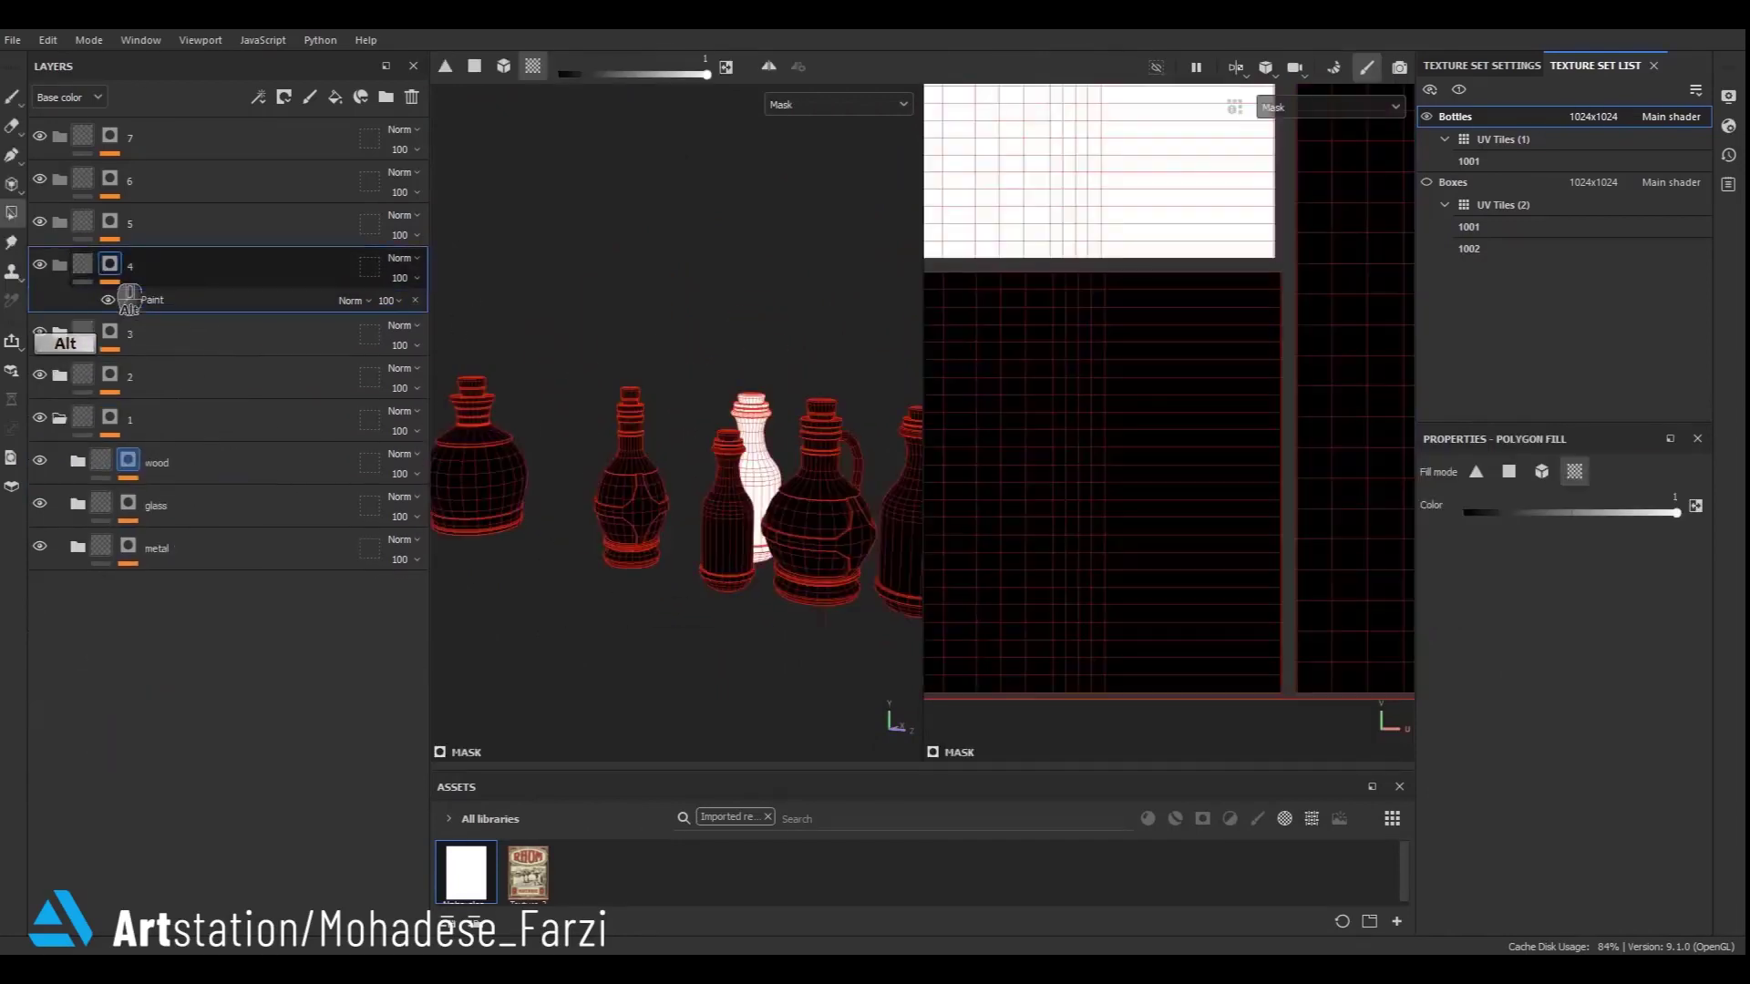
{"action": "left_click", "coordinate": [111, 224], "text": "alt"}
{"action": "left_click", "coordinate": [110, 178], "text": "alt"}
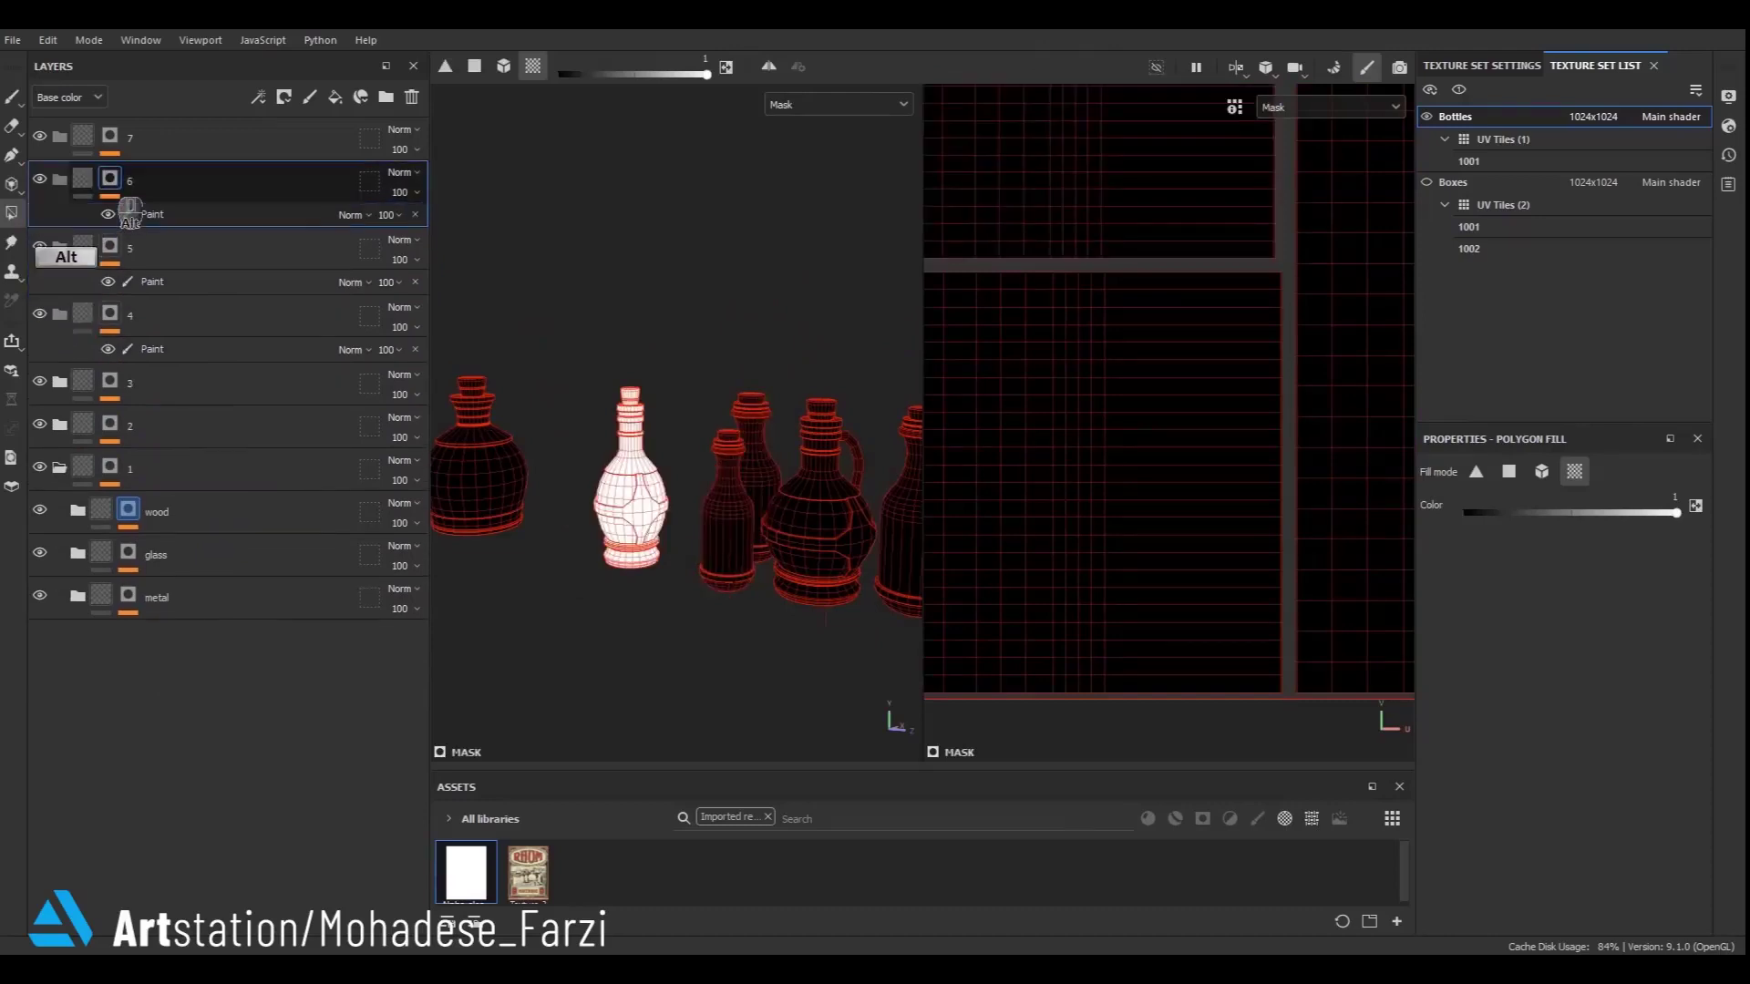
- Duplicate the wood, glass and metal folders and move the copies above folder 5
{"action": "left_click", "coordinate": [189, 602]}
{"action": "left_click", "coordinate": [186, 520], "text": "shift"}
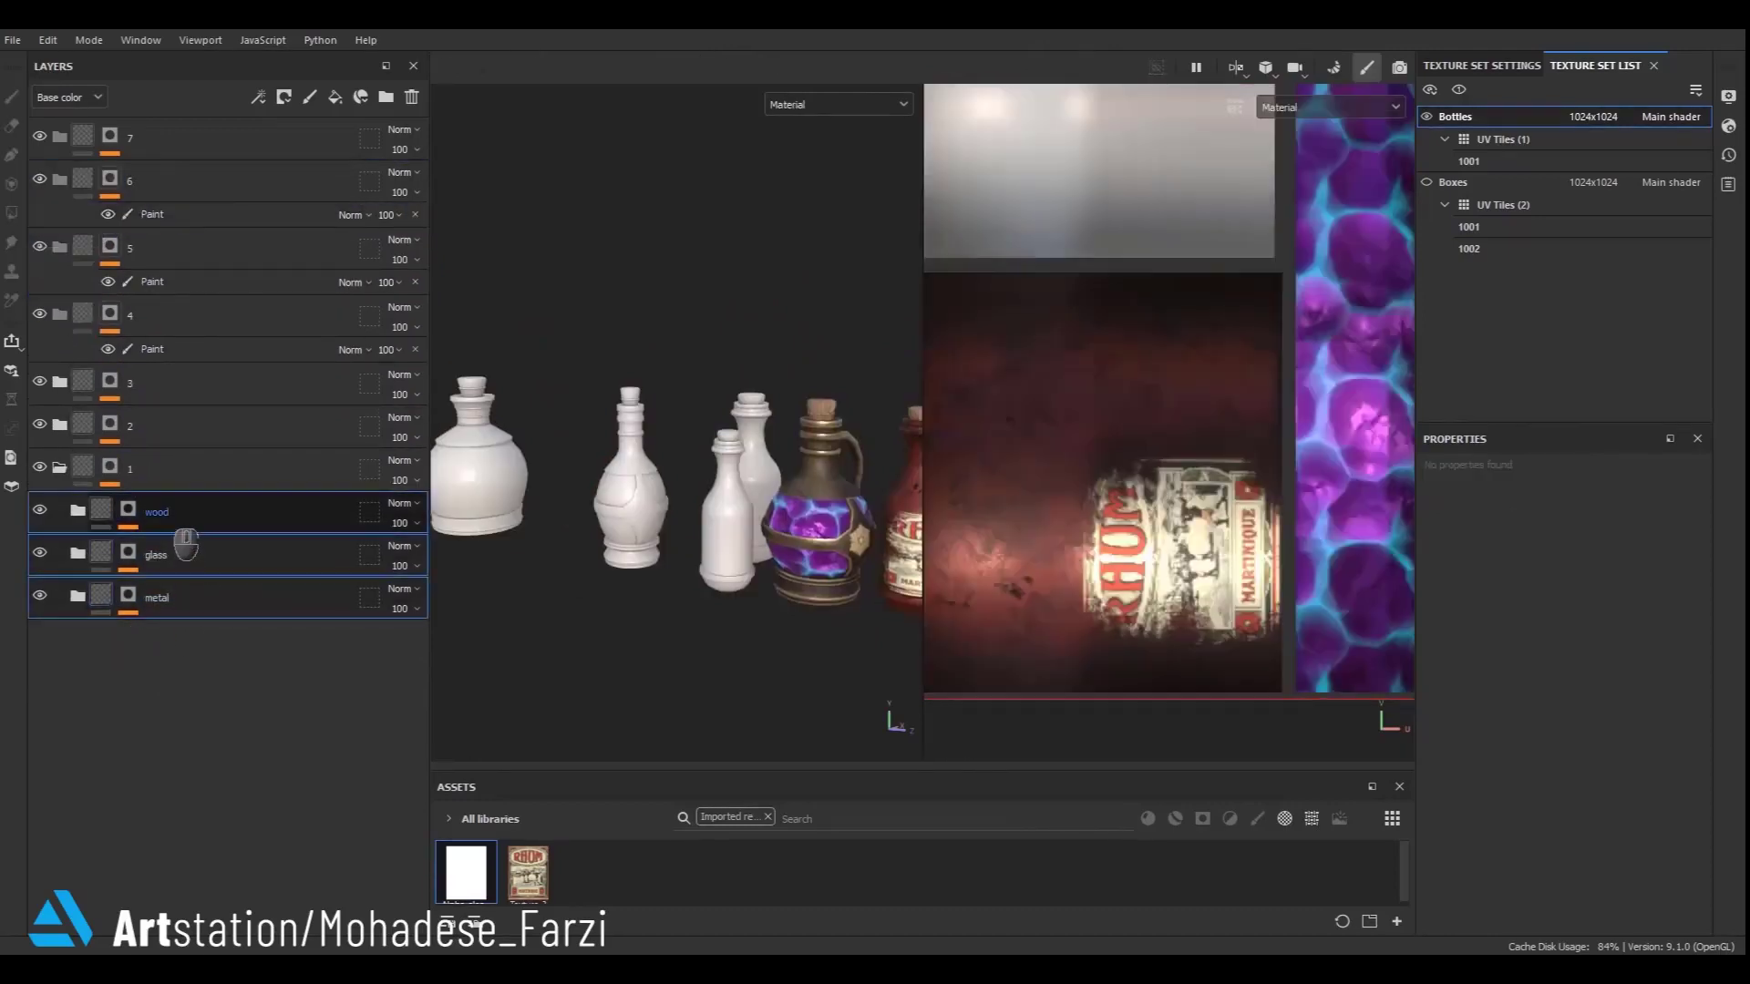
{"action": "key", "text": "ctrl+d"}
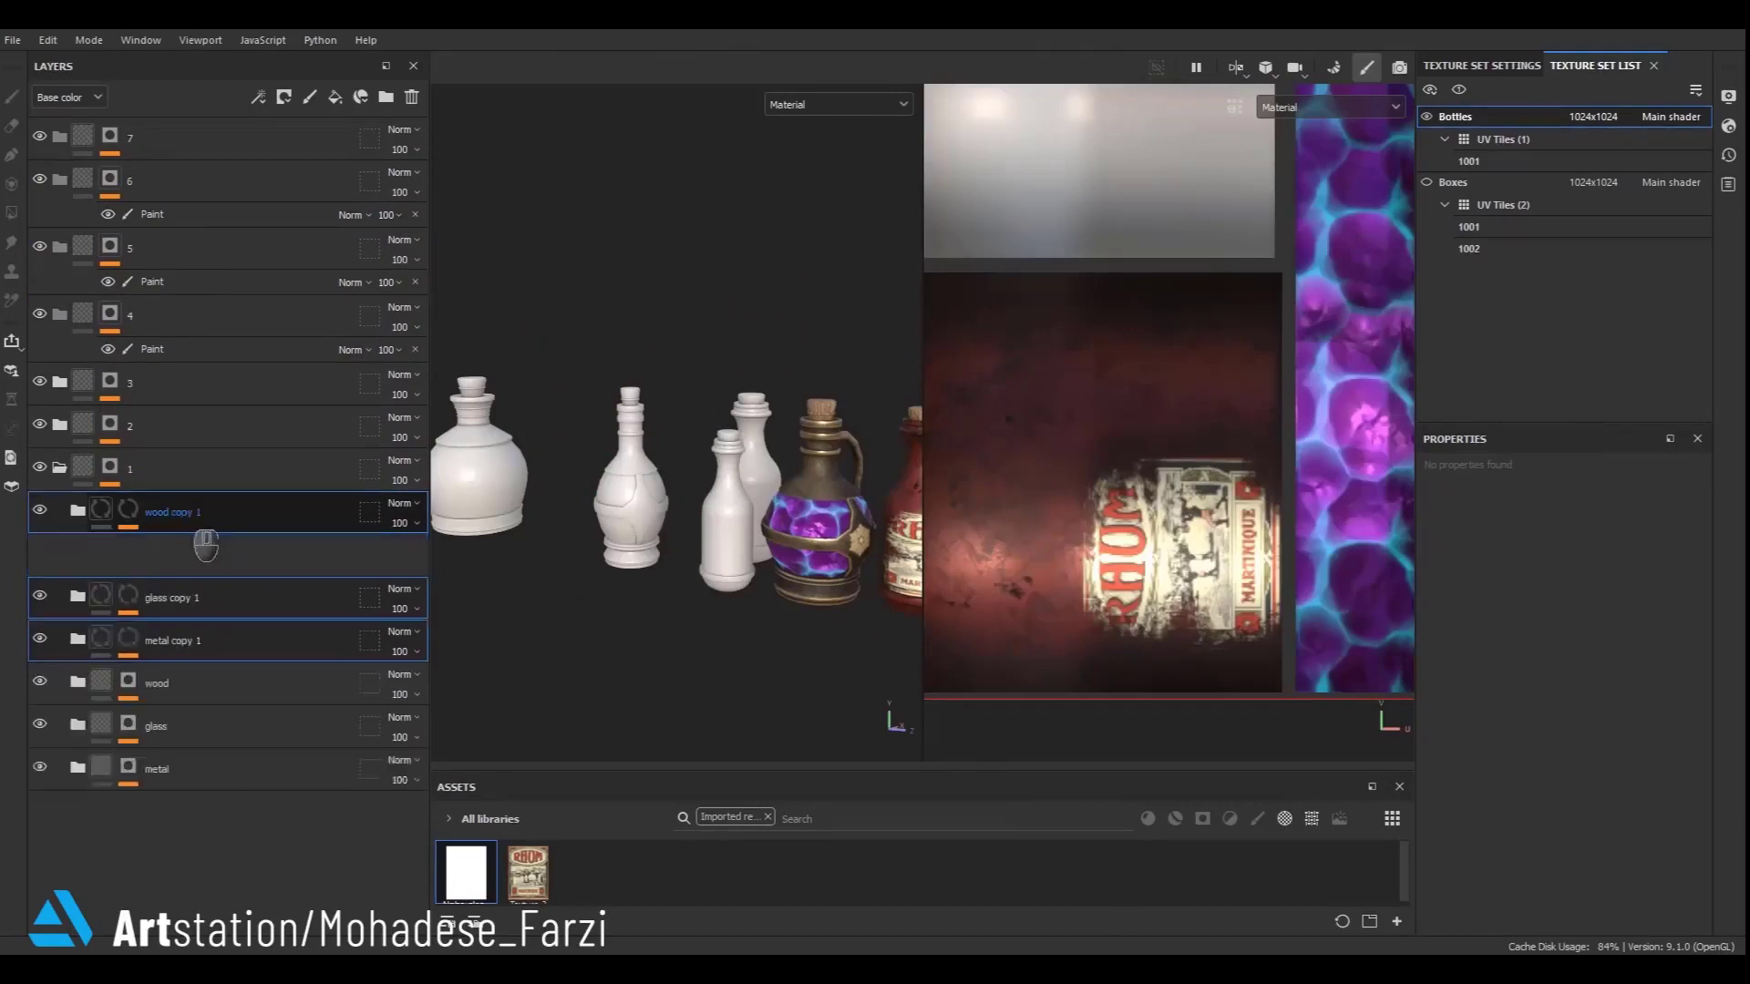
{"action": "left_click_drag", "start_coordinate": [203, 539], "coordinate": [167, 173]}
- Try painting the metal straps of the onion-shaped bottle into the metal copy 1 mask, then clear that paint again
{"action": "left_click", "coordinate": [128, 332], "text": "alt"}
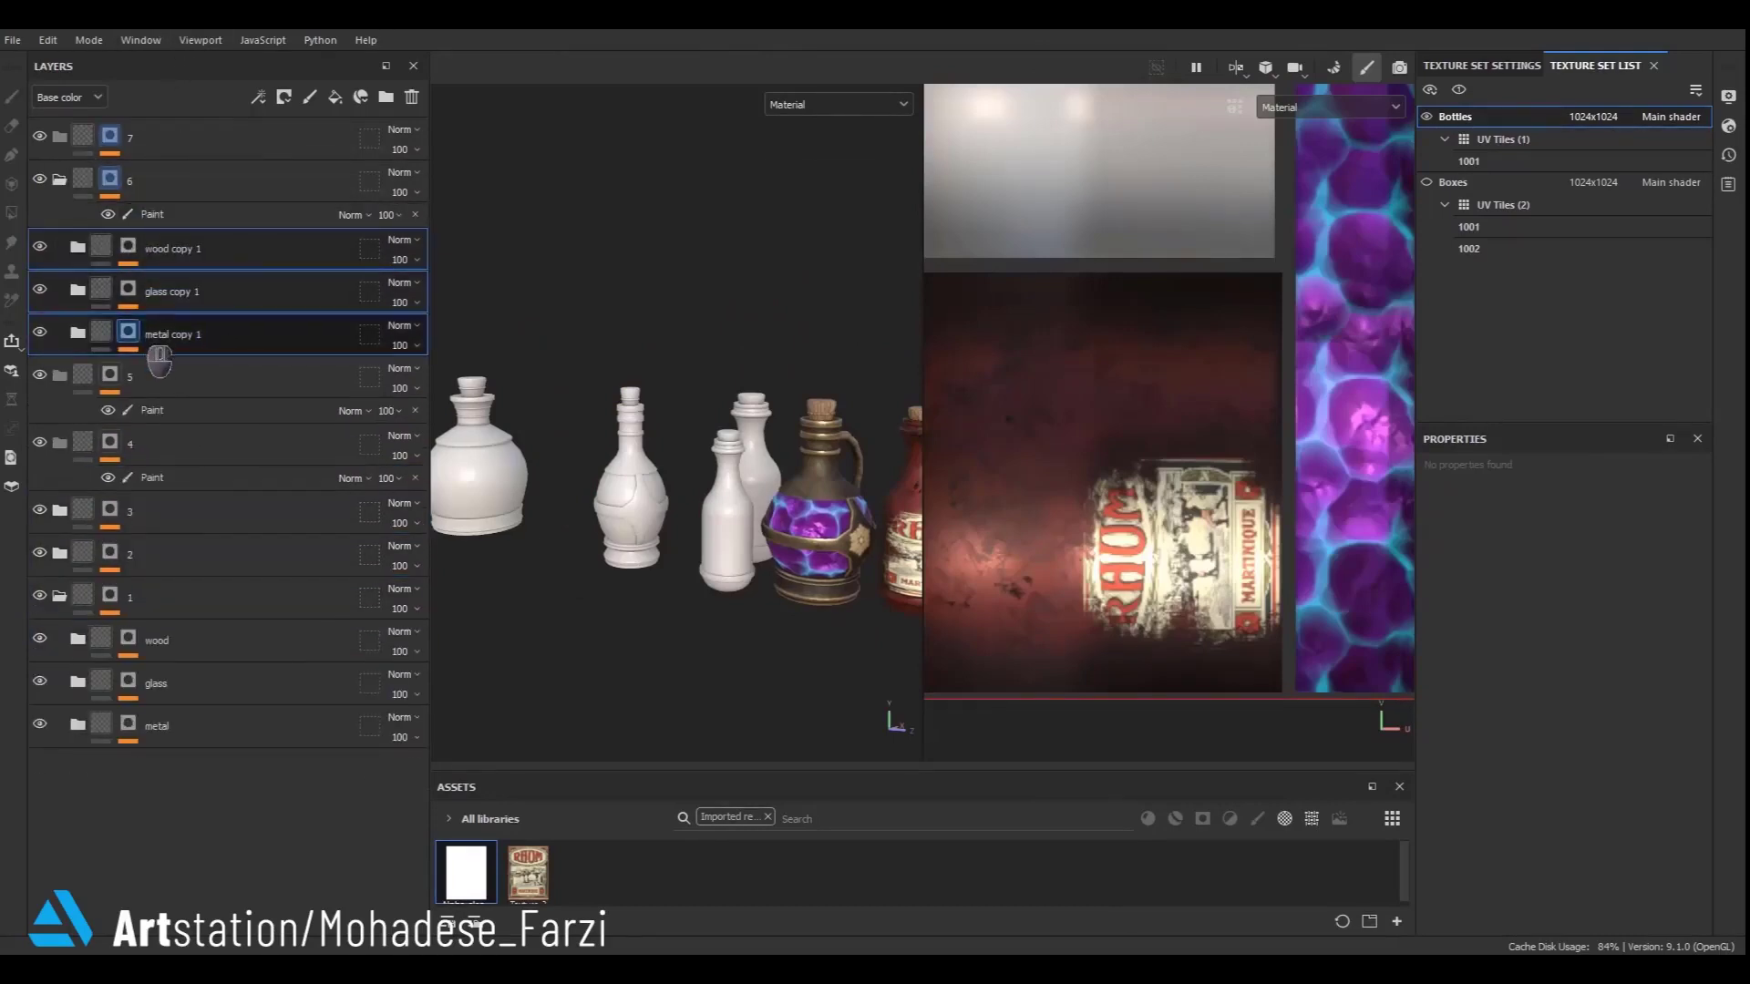
{"action": "scroll", "coordinate": [620, 513], "scroll_direction": "up", "scroll_amount": 4}
{"action": "scroll", "coordinate": [492, 467], "scroll_direction": "down", "scroll_amount": 7}
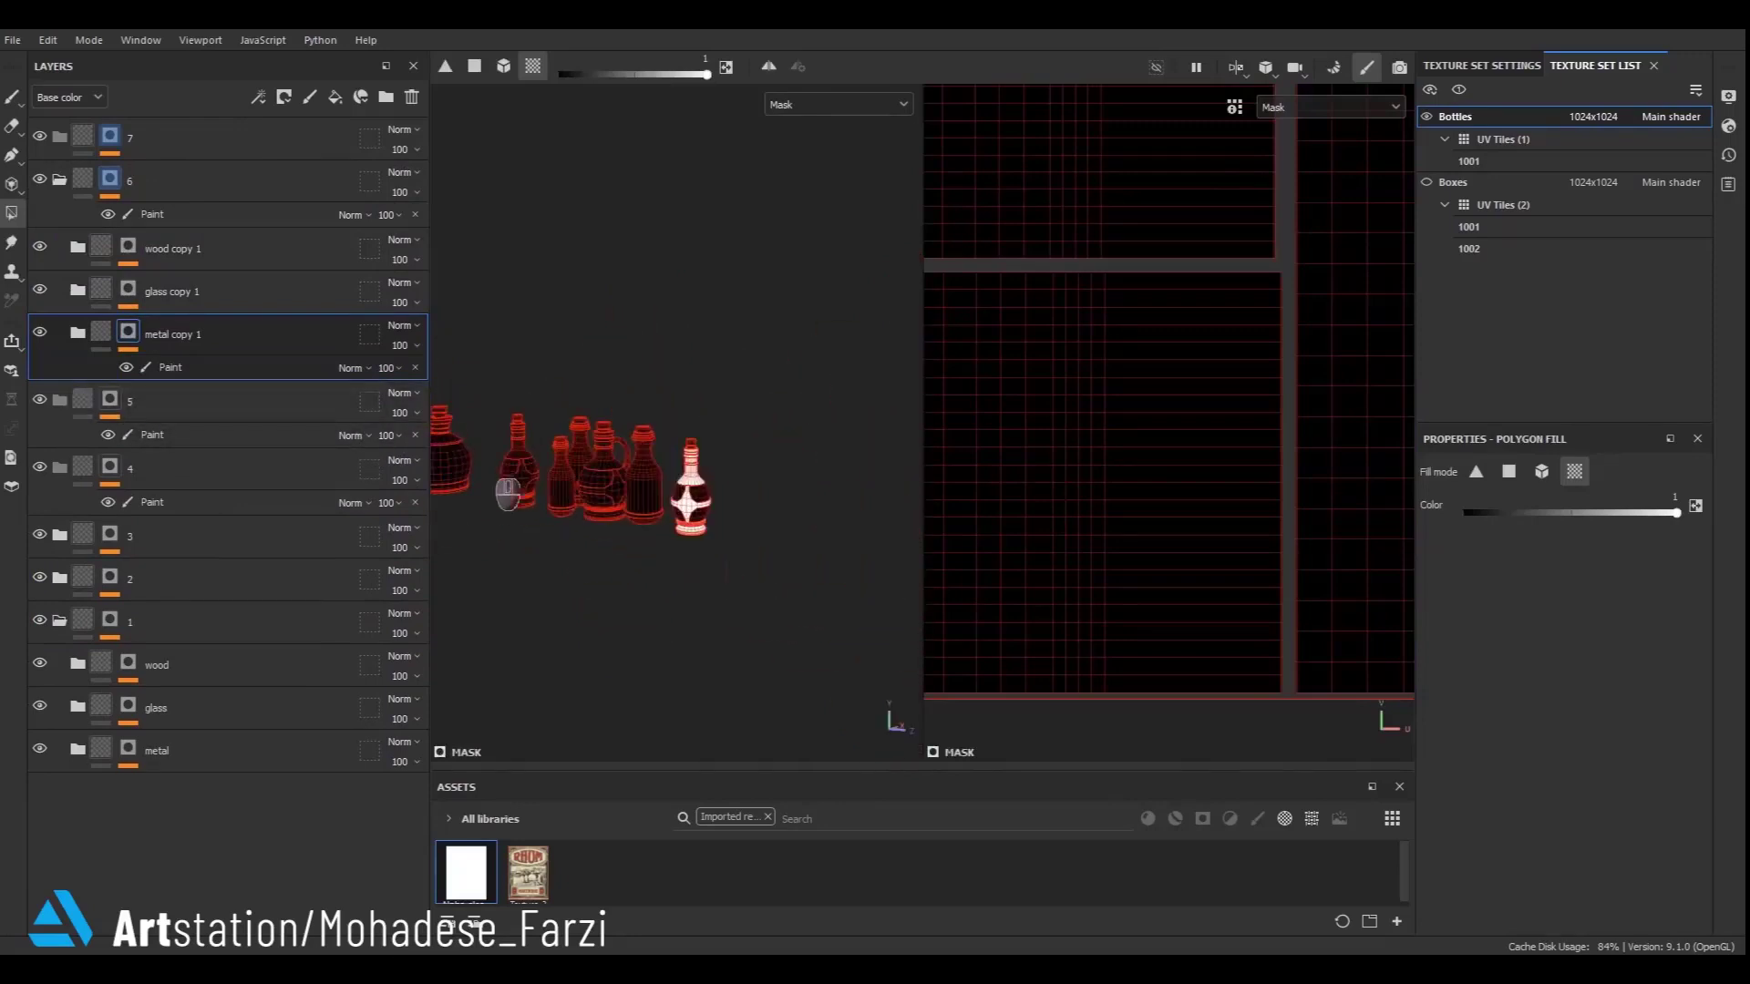
{"action": "left_click_drag", "start_coordinate": [775, 338], "coordinate": [559, 761]}
{"action": "middle_click_drag", "start_coordinate": [518, 544], "coordinate": [641, 518], "text": "alt"}
{"action": "key", "text": "x"}
{"action": "left_click_drag", "start_coordinate": [881, 360], "coordinate": [691, 573]}
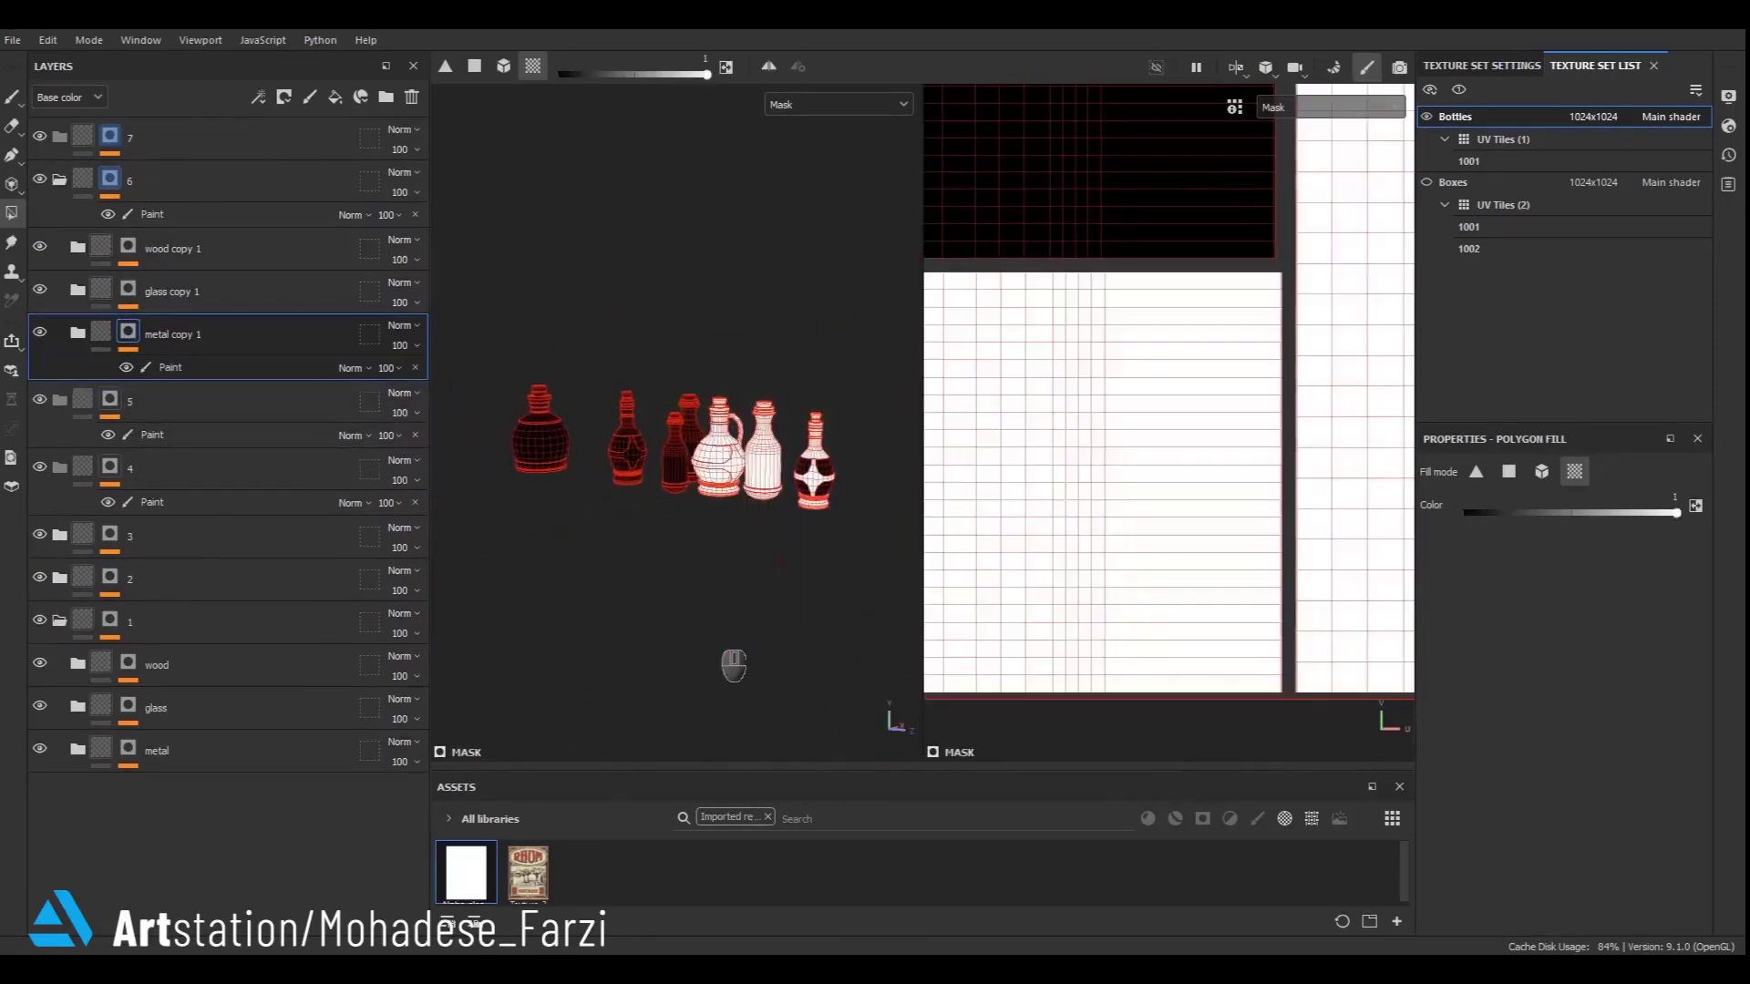
{"action": "left_click_drag", "start_coordinate": [874, 356], "coordinate": [530, 679]}
{"action": "scroll", "coordinate": [795, 552], "scroll_direction": "up", "scroll_amount": 5}
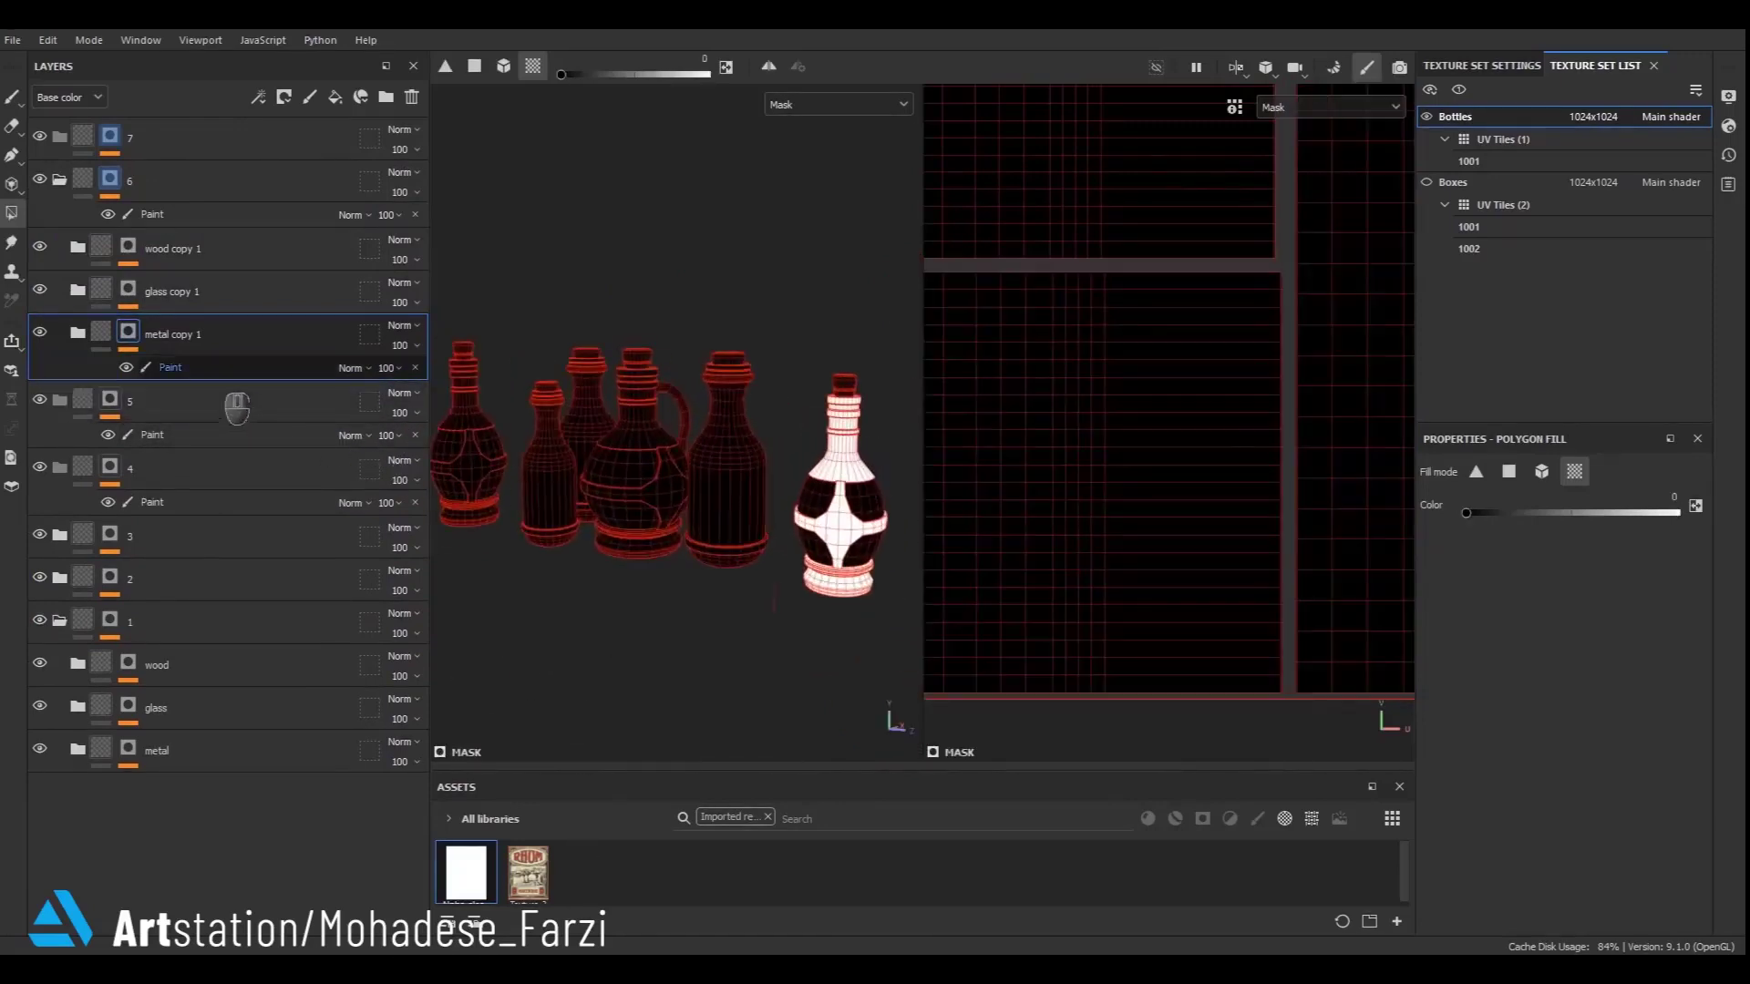
{"action": "left_click", "coordinate": [202, 368]}
{"action": "scroll", "coordinate": [622, 574], "scroll_direction": "down", "scroll_amount": 1}
{"action": "scroll", "coordinate": [585, 559], "scroll_direction": "down", "scroll_amount": 2}
{"action": "key", "text": "x"}
{"action": "left_click_drag", "start_coordinate": [841, 371], "coordinate": [536, 761]}
{"action": "key", "text": "x"}
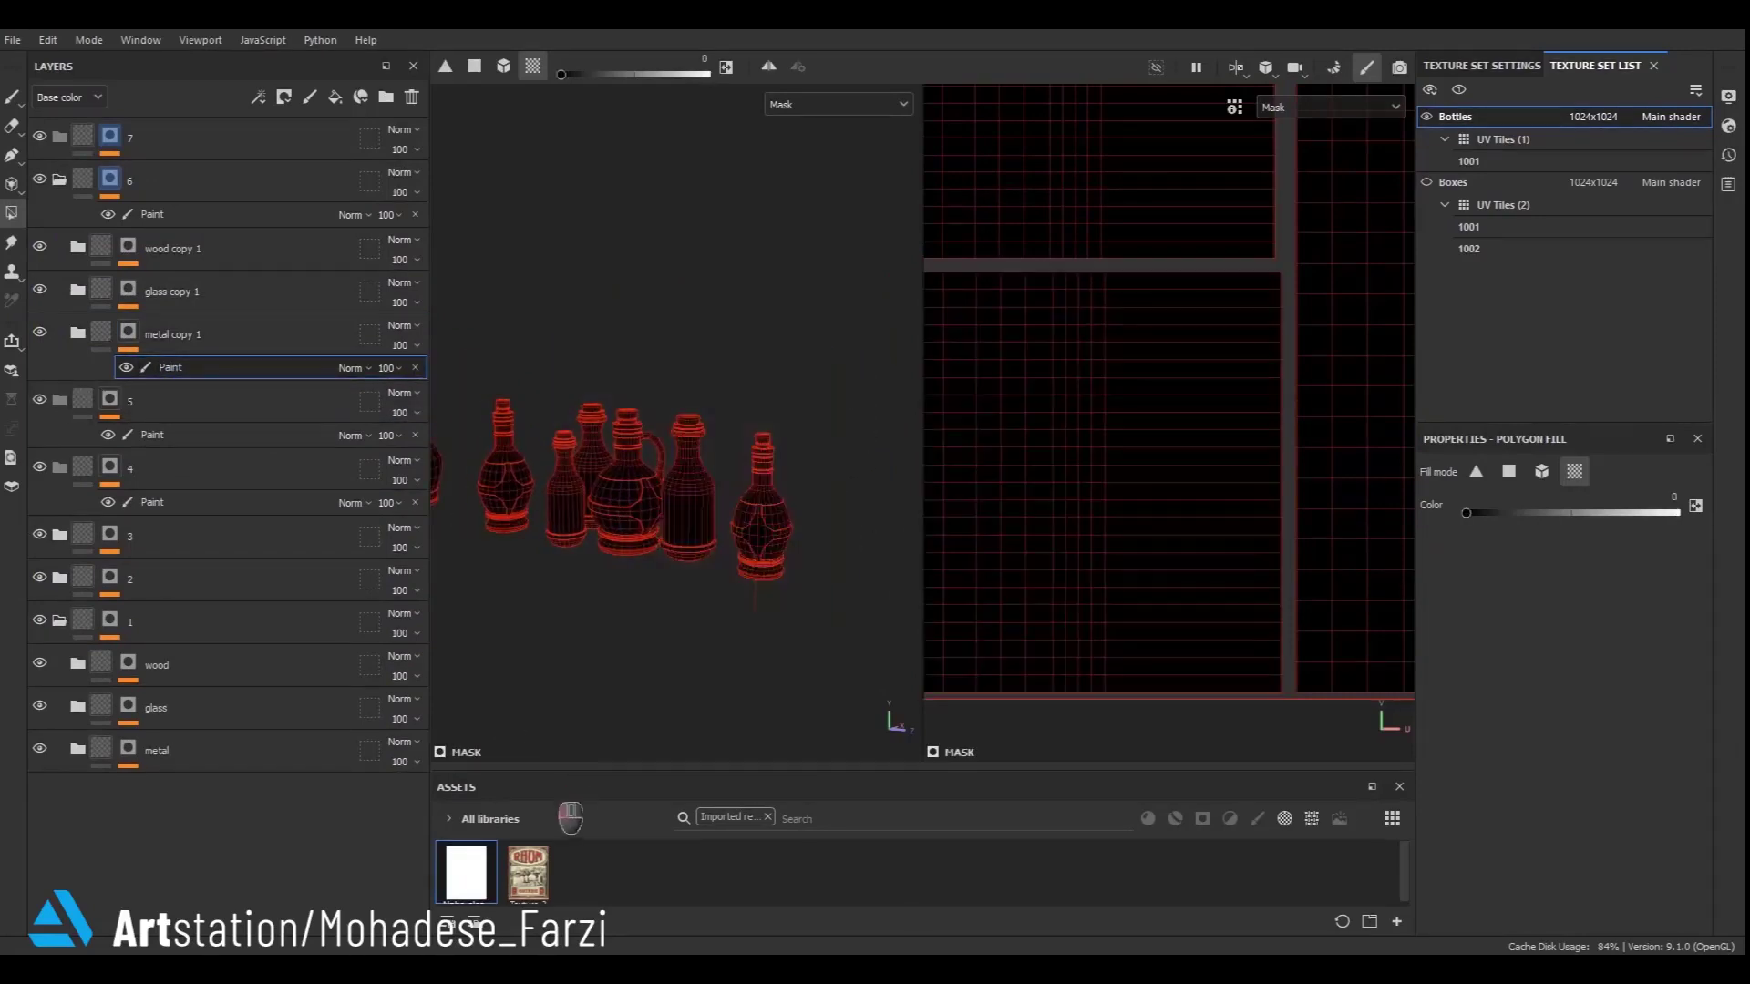
- Mask metal copy 1 to the onion-shaped bottle by filling its mesh white and filling its glass panels black
{"action": "middle_click_drag", "start_coordinate": [501, 555], "coordinate": [786, 546], "text": "alt"}
{"action": "scroll", "coordinate": [814, 532], "scroll_direction": "up", "scroll_amount": 4}
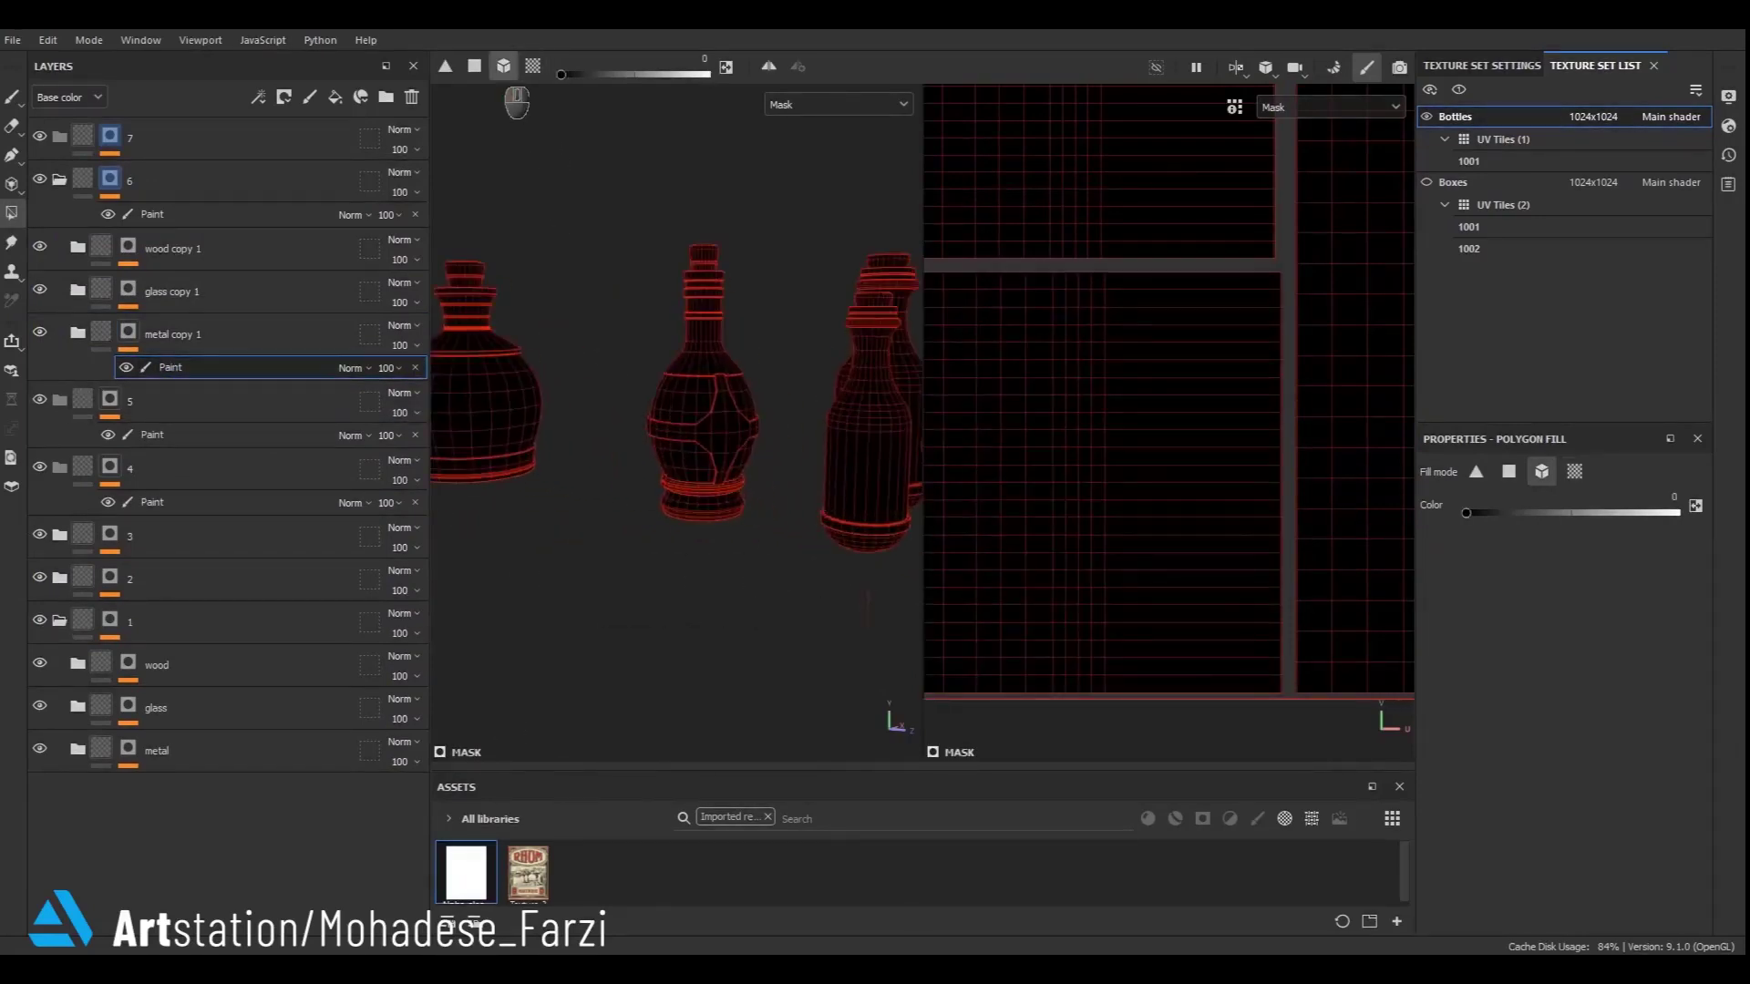
{"action": "scroll", "coordinate": [681, 368], "scroll_direction": "up", "scroll_amount": 3}
{"action": "left_click", "coordinate": [643, 415]}
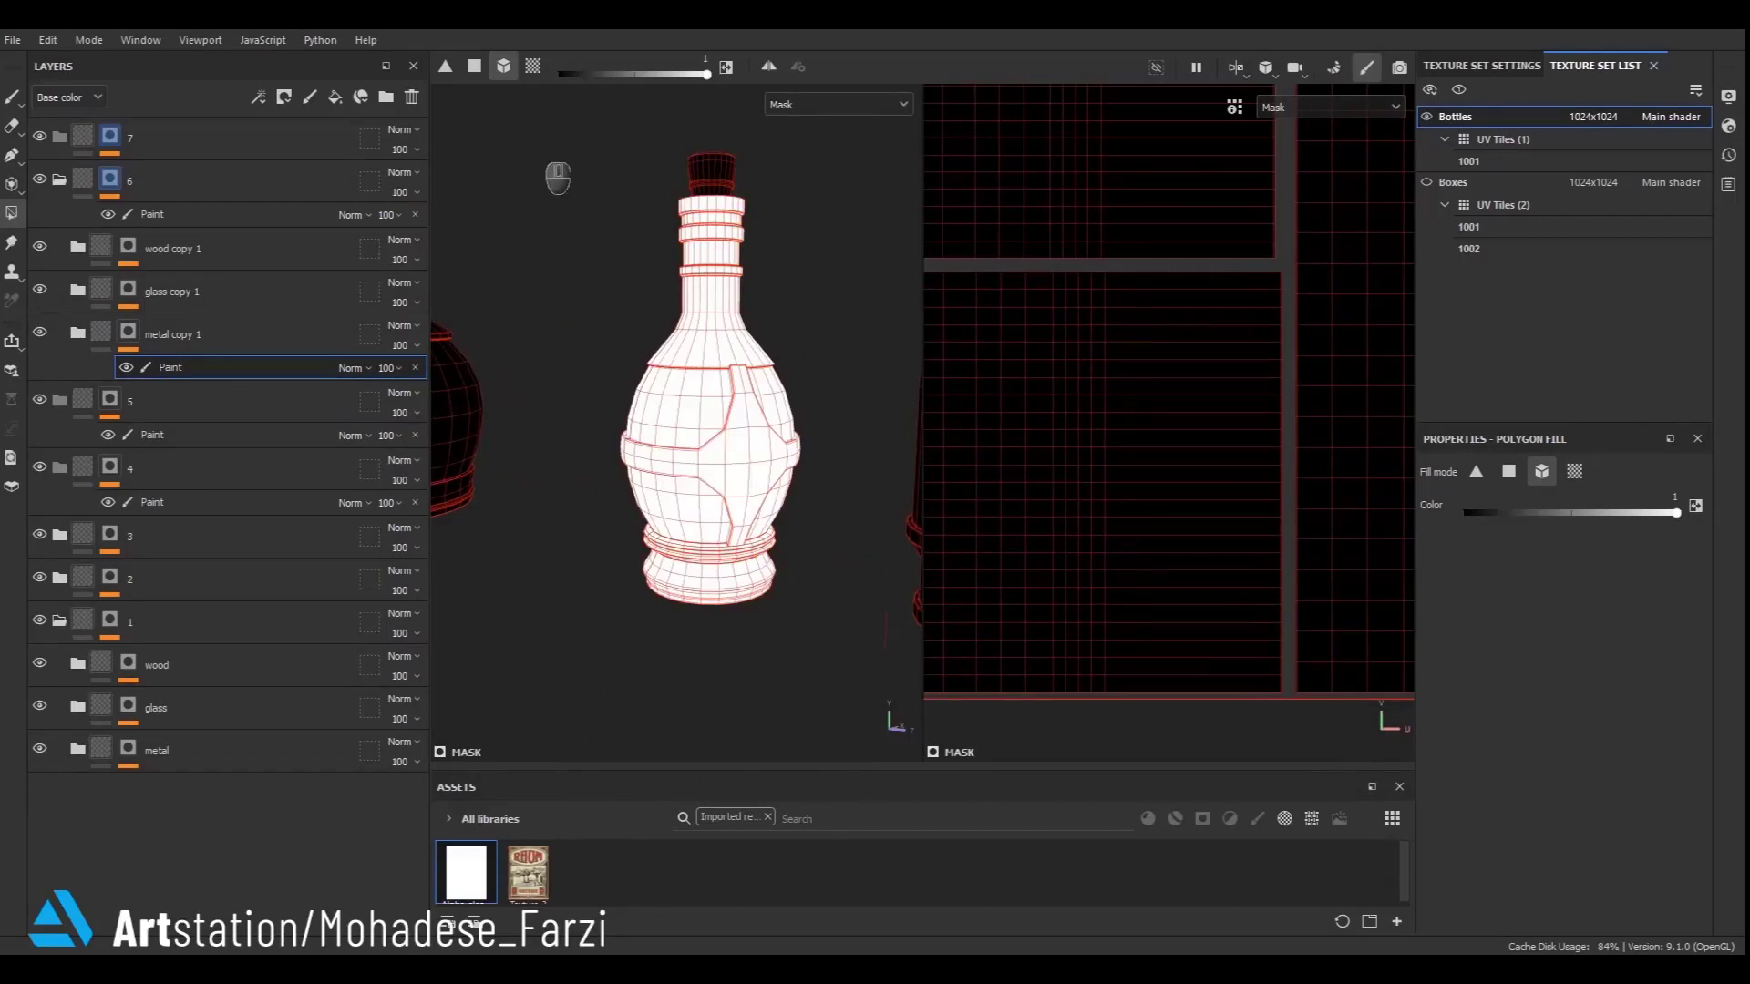
{"action": "left_click", "coordinate": [534, 68]}
{"action": "key", "text": "x"}
{"action": "left_click", "coordinate": [683, 414]}
{"action": "middle_click_drag", "start_coordinate": [576, 398], "coordinate": [579, 483], "text": "alt"}
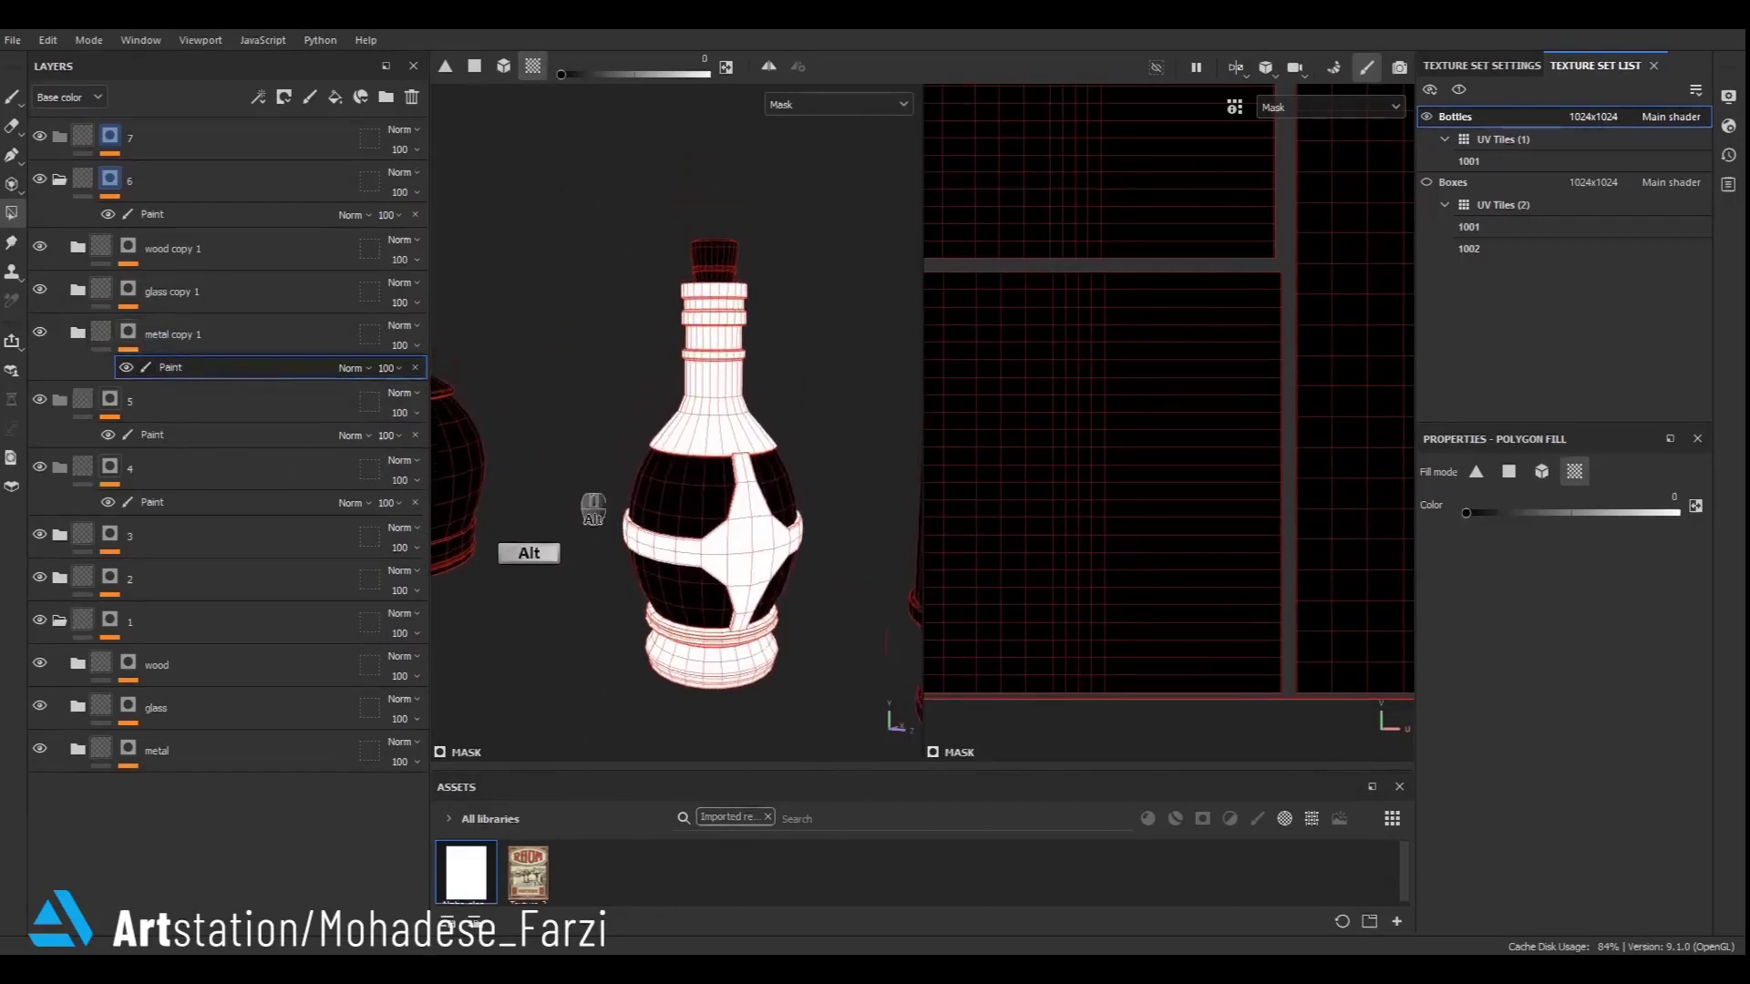
- Paint the glass copy 1 mask so it covers the glass panels of the same bottle
{"action": "left_click", "coordinate": [133, 292]}
{"action": "scroll", "coordinate": [557, 488], "scroll_direction": "down", "scroll_amount": 5}
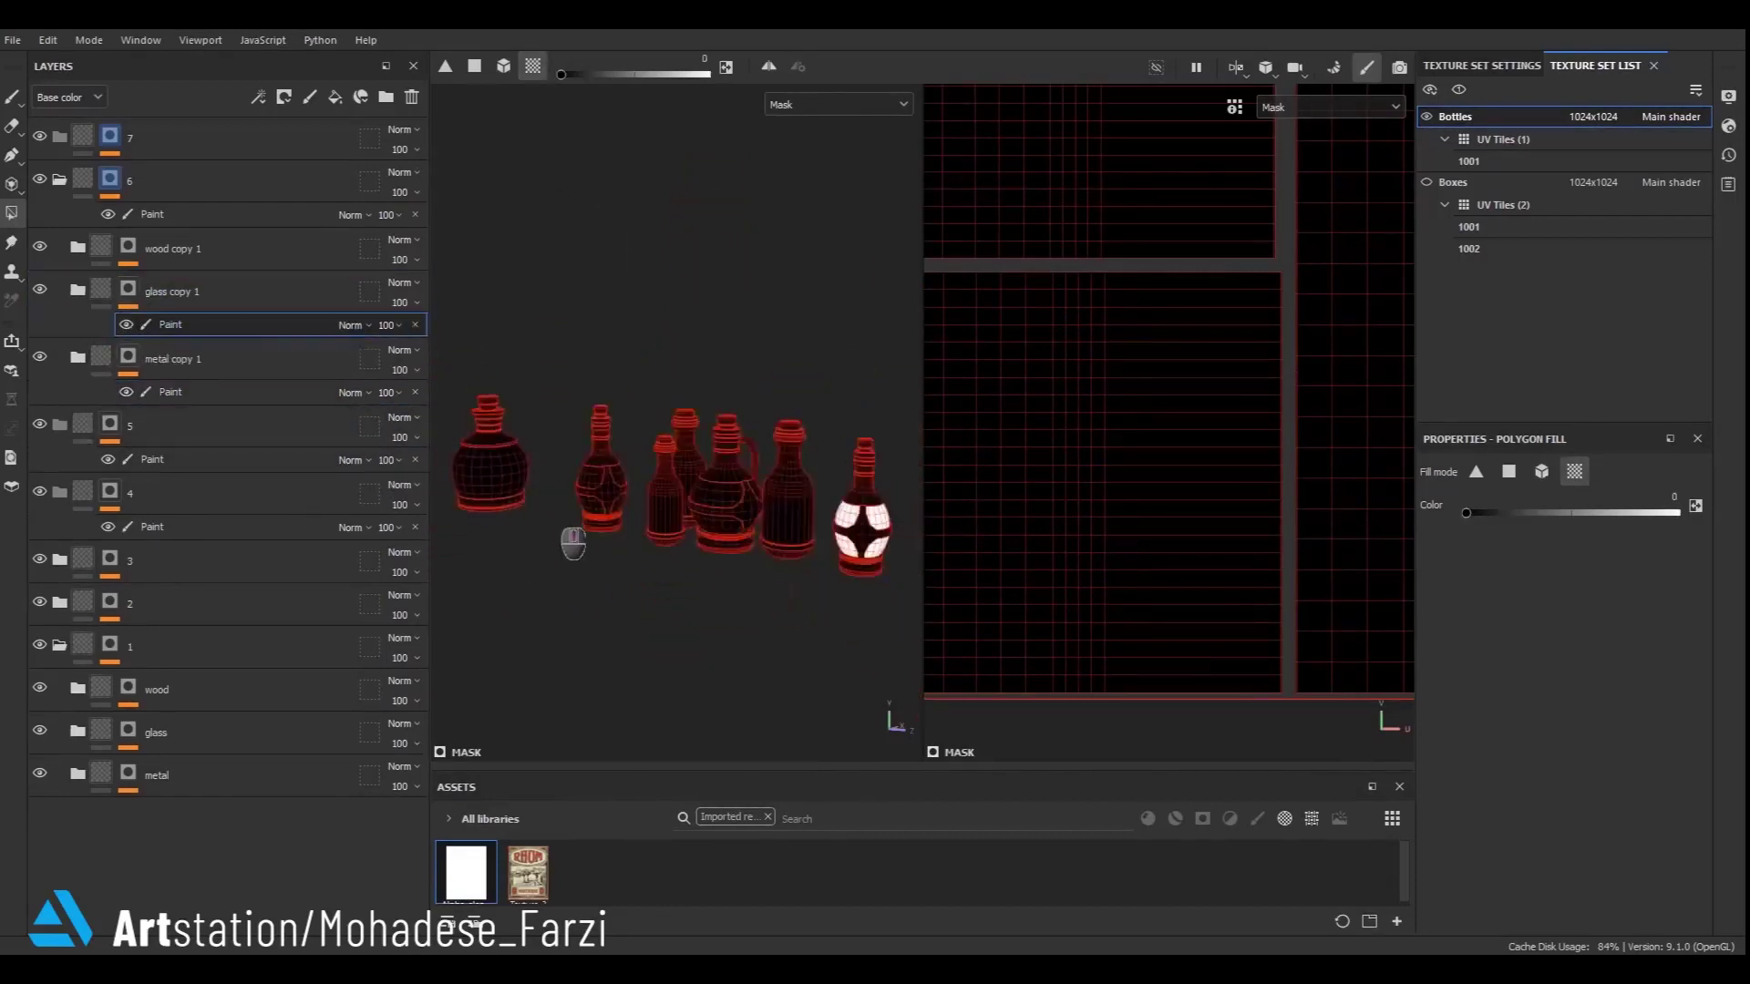
{"action": "scroll", "coordinate": [572, 544], "scroll_direction": "down", "scroll_amount": 3}
{"action": "key", "text": "x"}
{"action": "scroll", "coordinate": [559, 527], "scroll_direction": "up", "scroll_amount": 6}
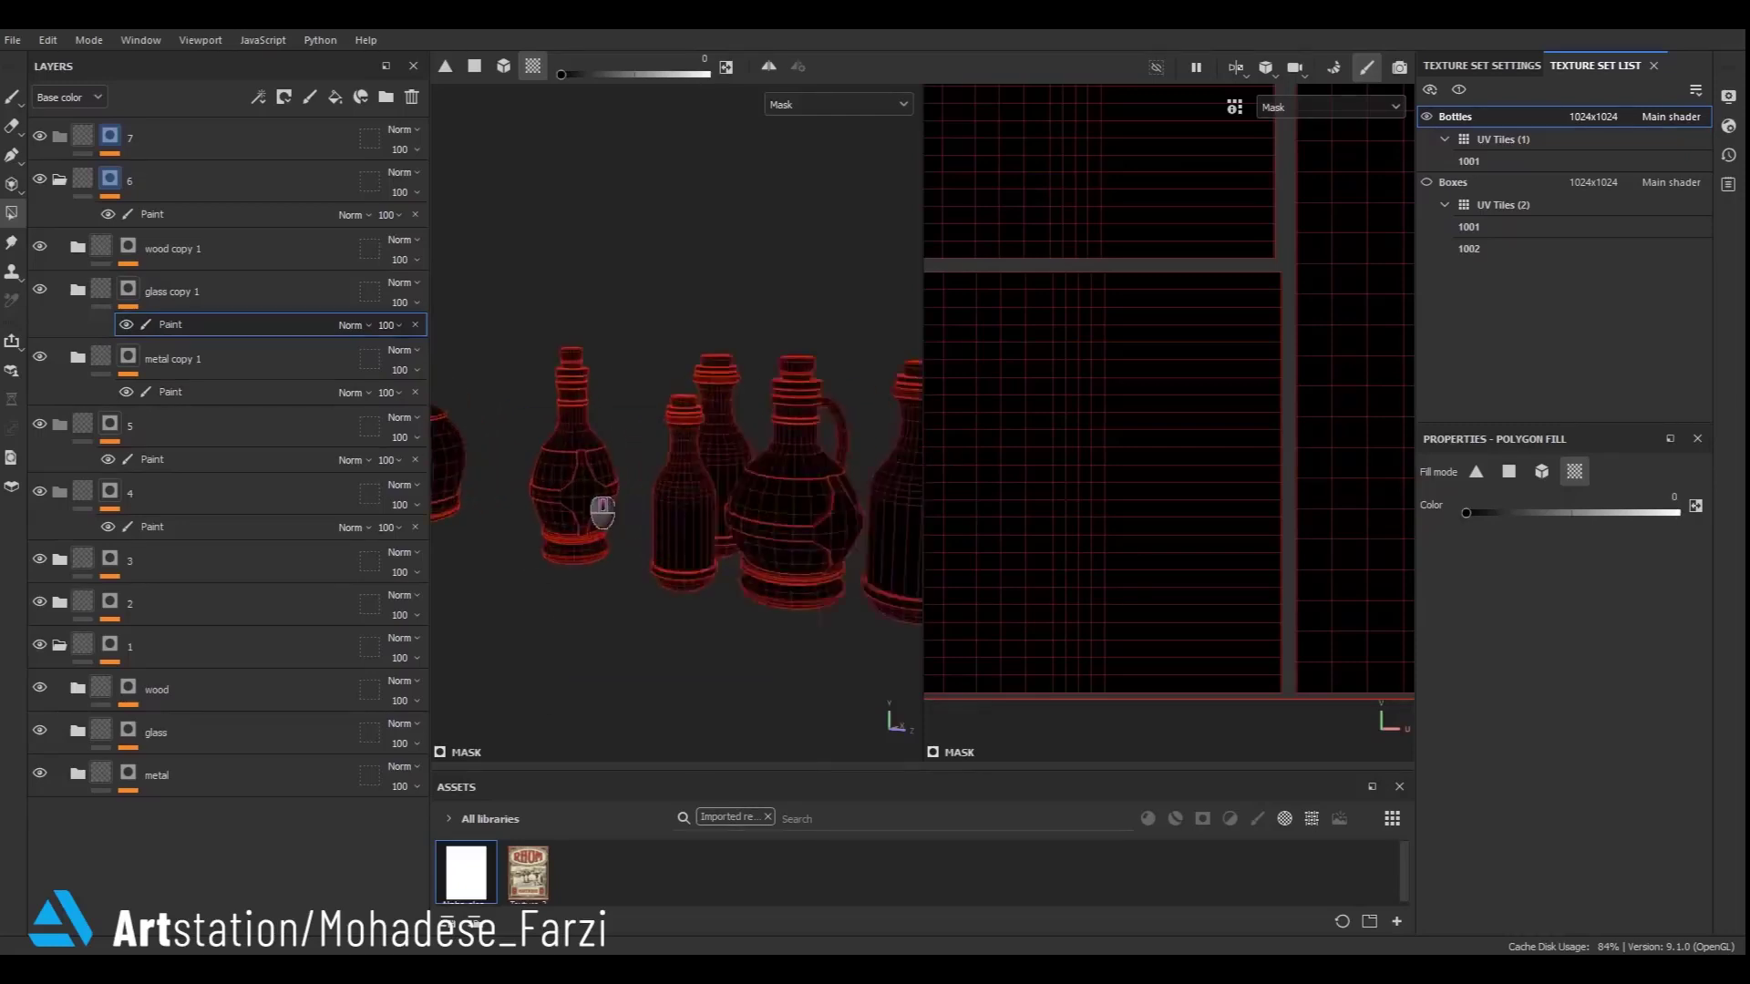
{"action": "key", "text": "x"}
{"action": "left_click", "coordinate": [132, 289]}
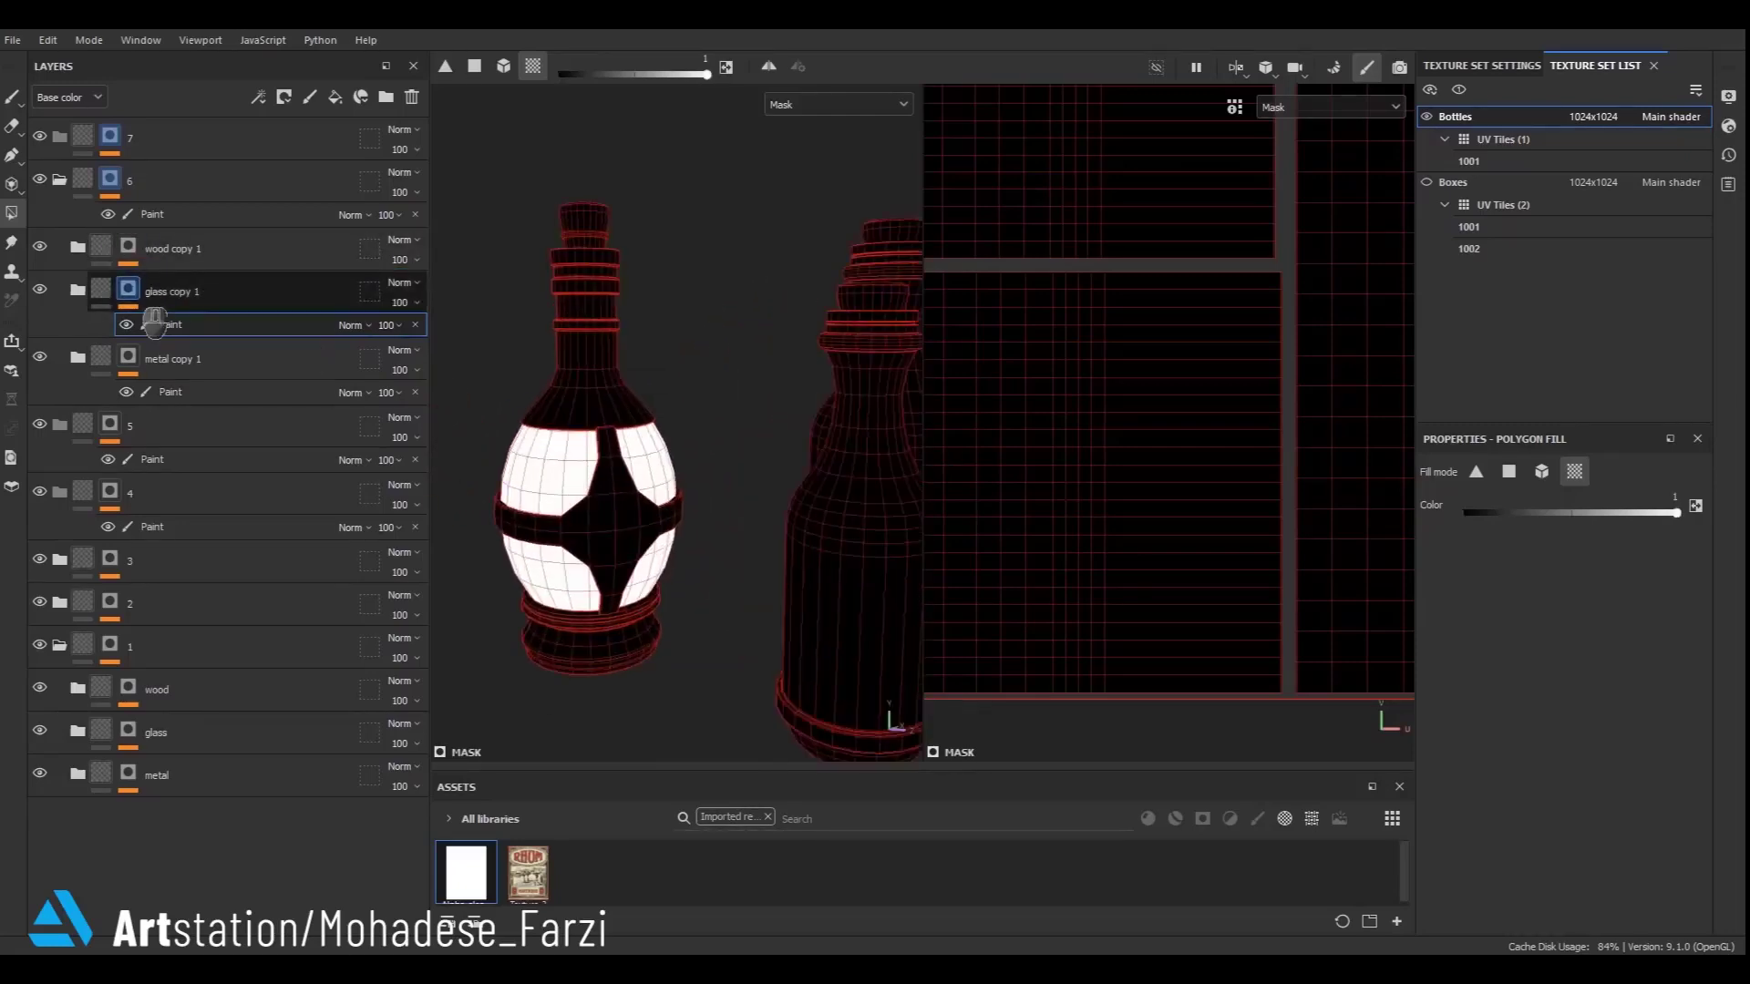
- Paint the wood copy 1 mask onto only the bottle's cork, undoing an accidental neck fill
{"action": "left_click", "coordinate": [132, 246], "text": "alt"}
{"action": "scroll", "coordinate": [538, 539], "scroll_direction": "down", "scroll_amount": 6}
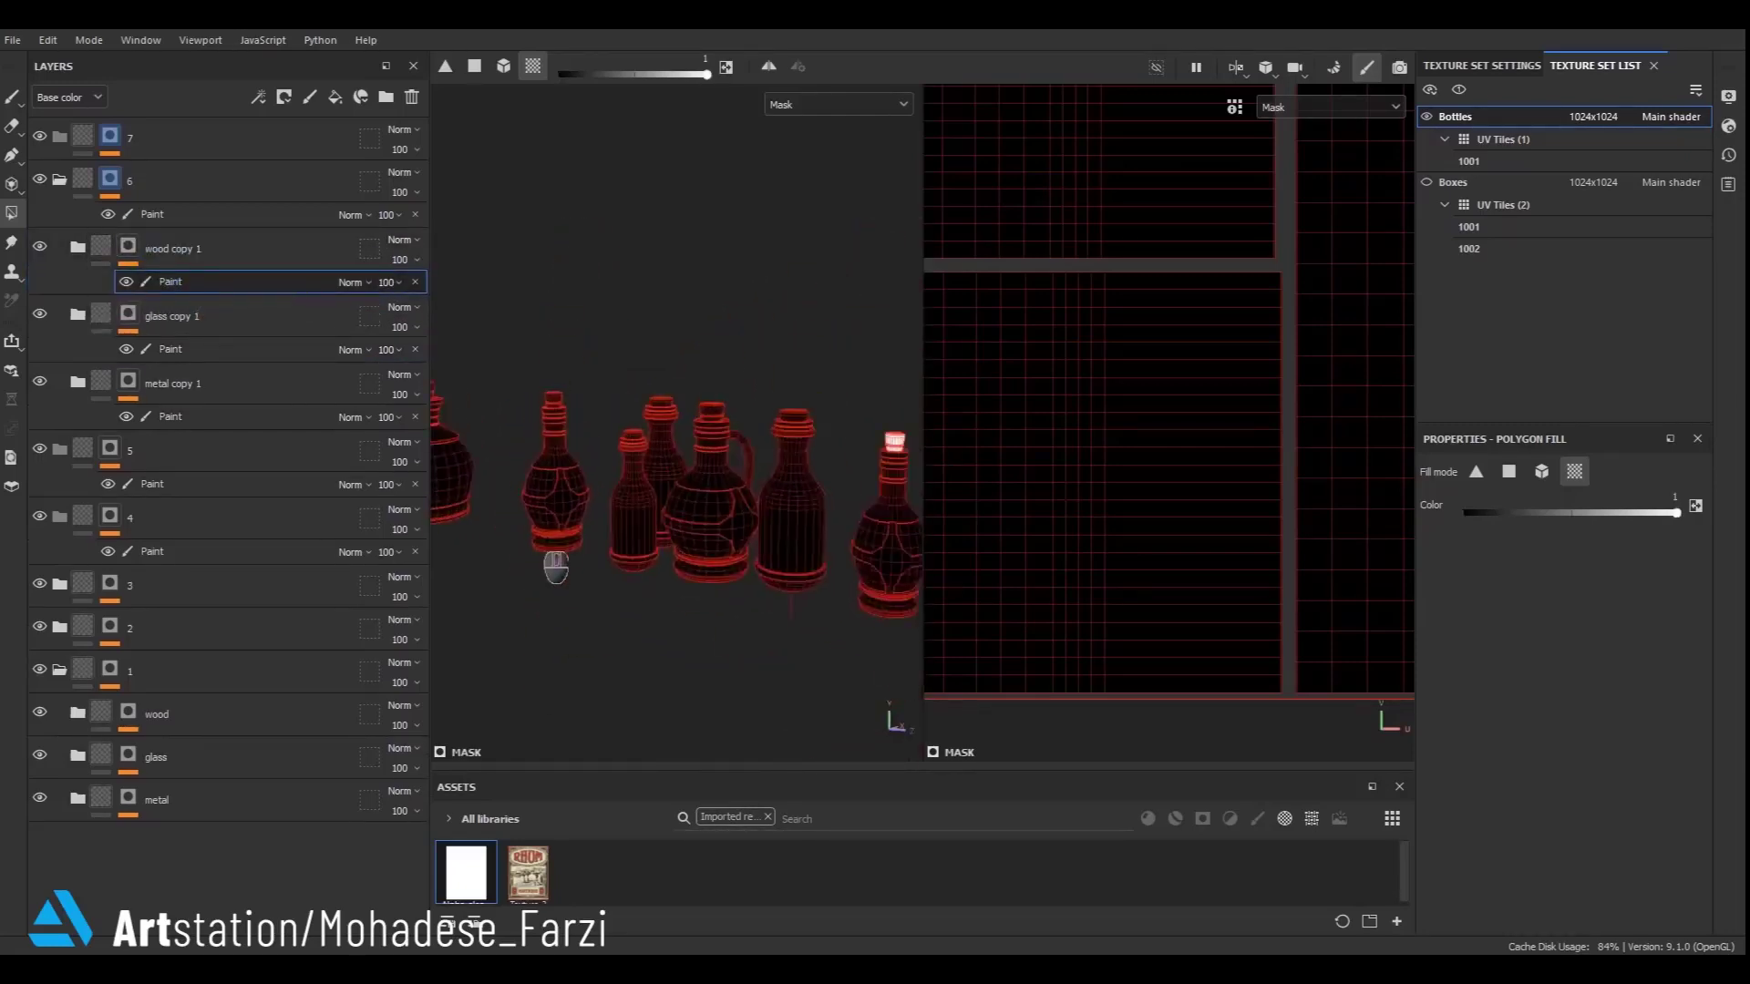
{"action": "scroll", "coordinate": [556, 567], "scroll_direction": "down", "scroll_amount": 3}
{"action": "scroll", "coordinate": [492, 508], "scroll_direction": "up", "scroll_amount": 8}
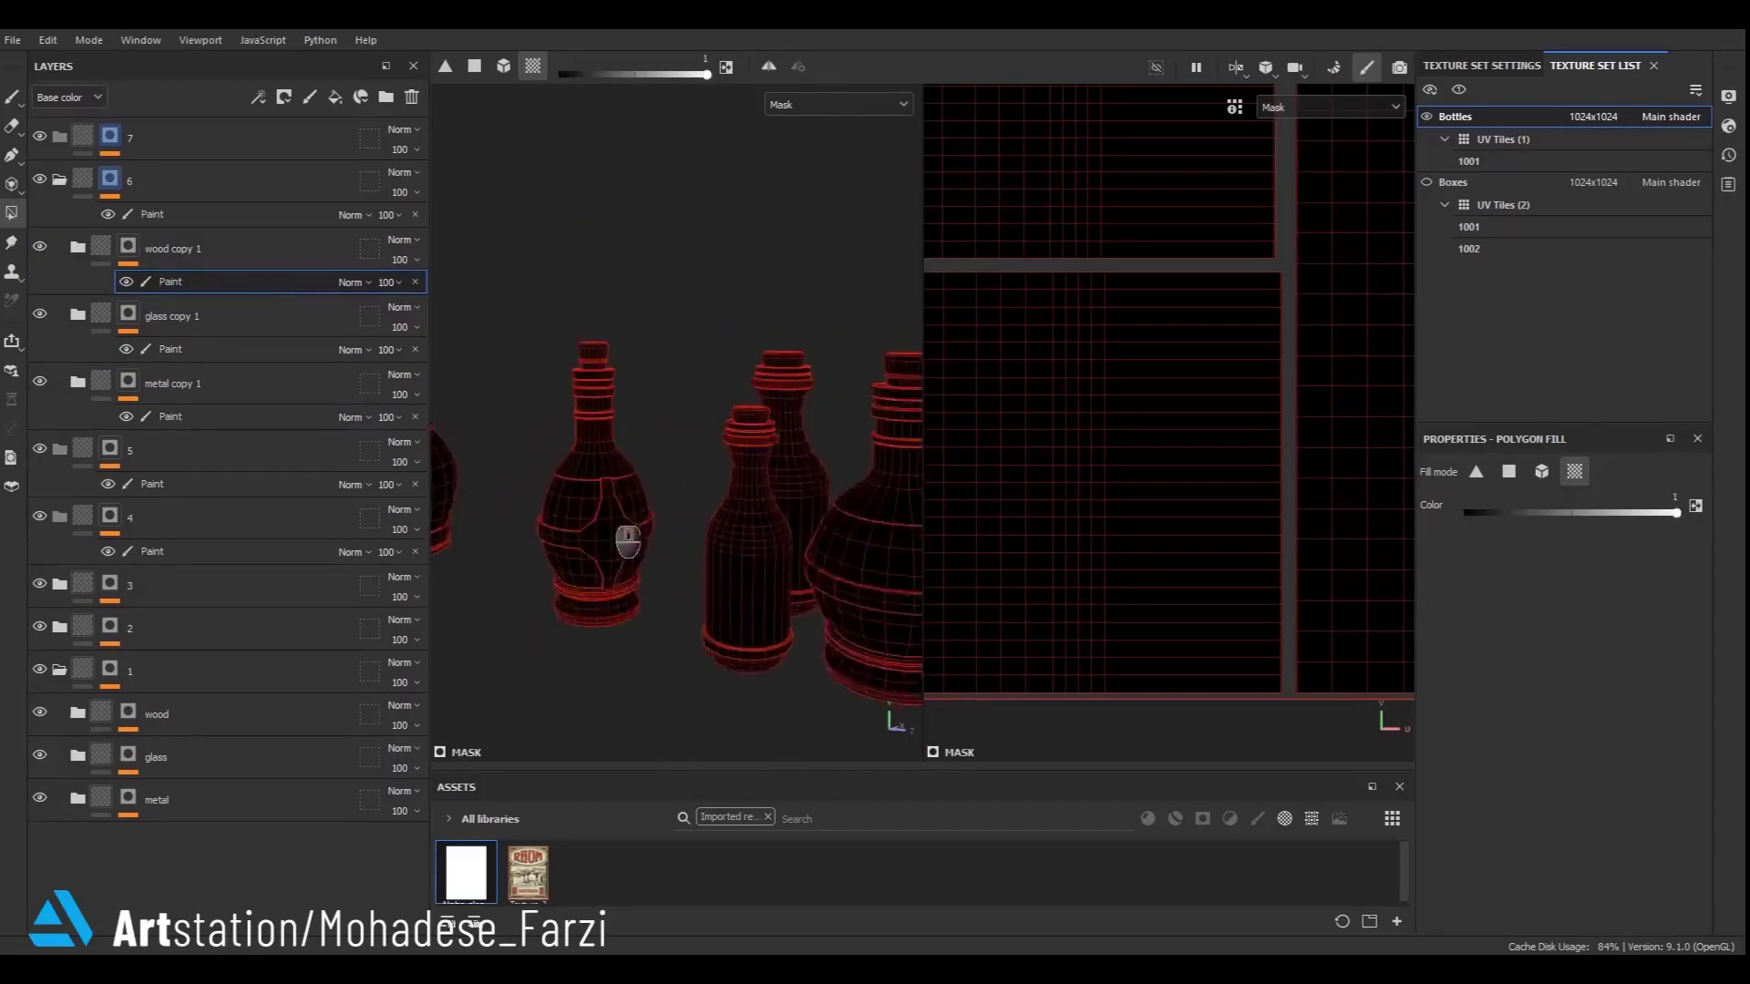
{"action": "left_click", "coordinate": [615, 360]}
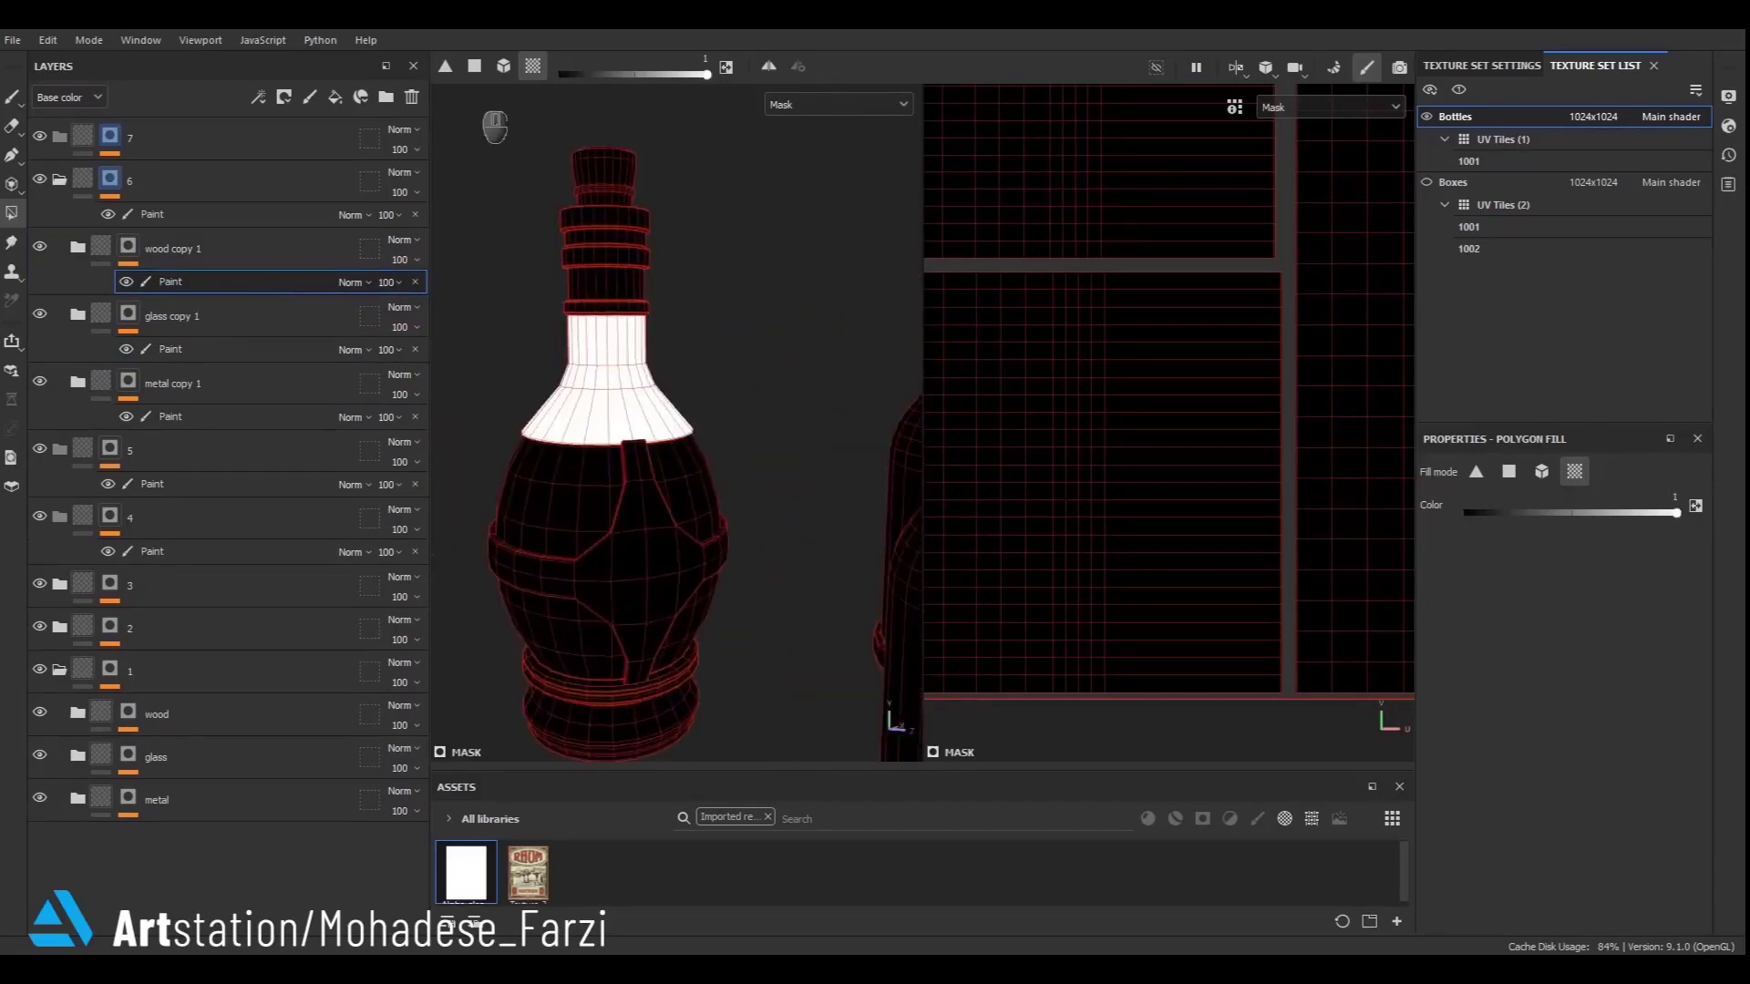
{"action": "left_click", "coordinate": [633, 295]}
{"action": "key", "text": "ctrl+z"}
{"action": "key", "text": "ctrl+z"}
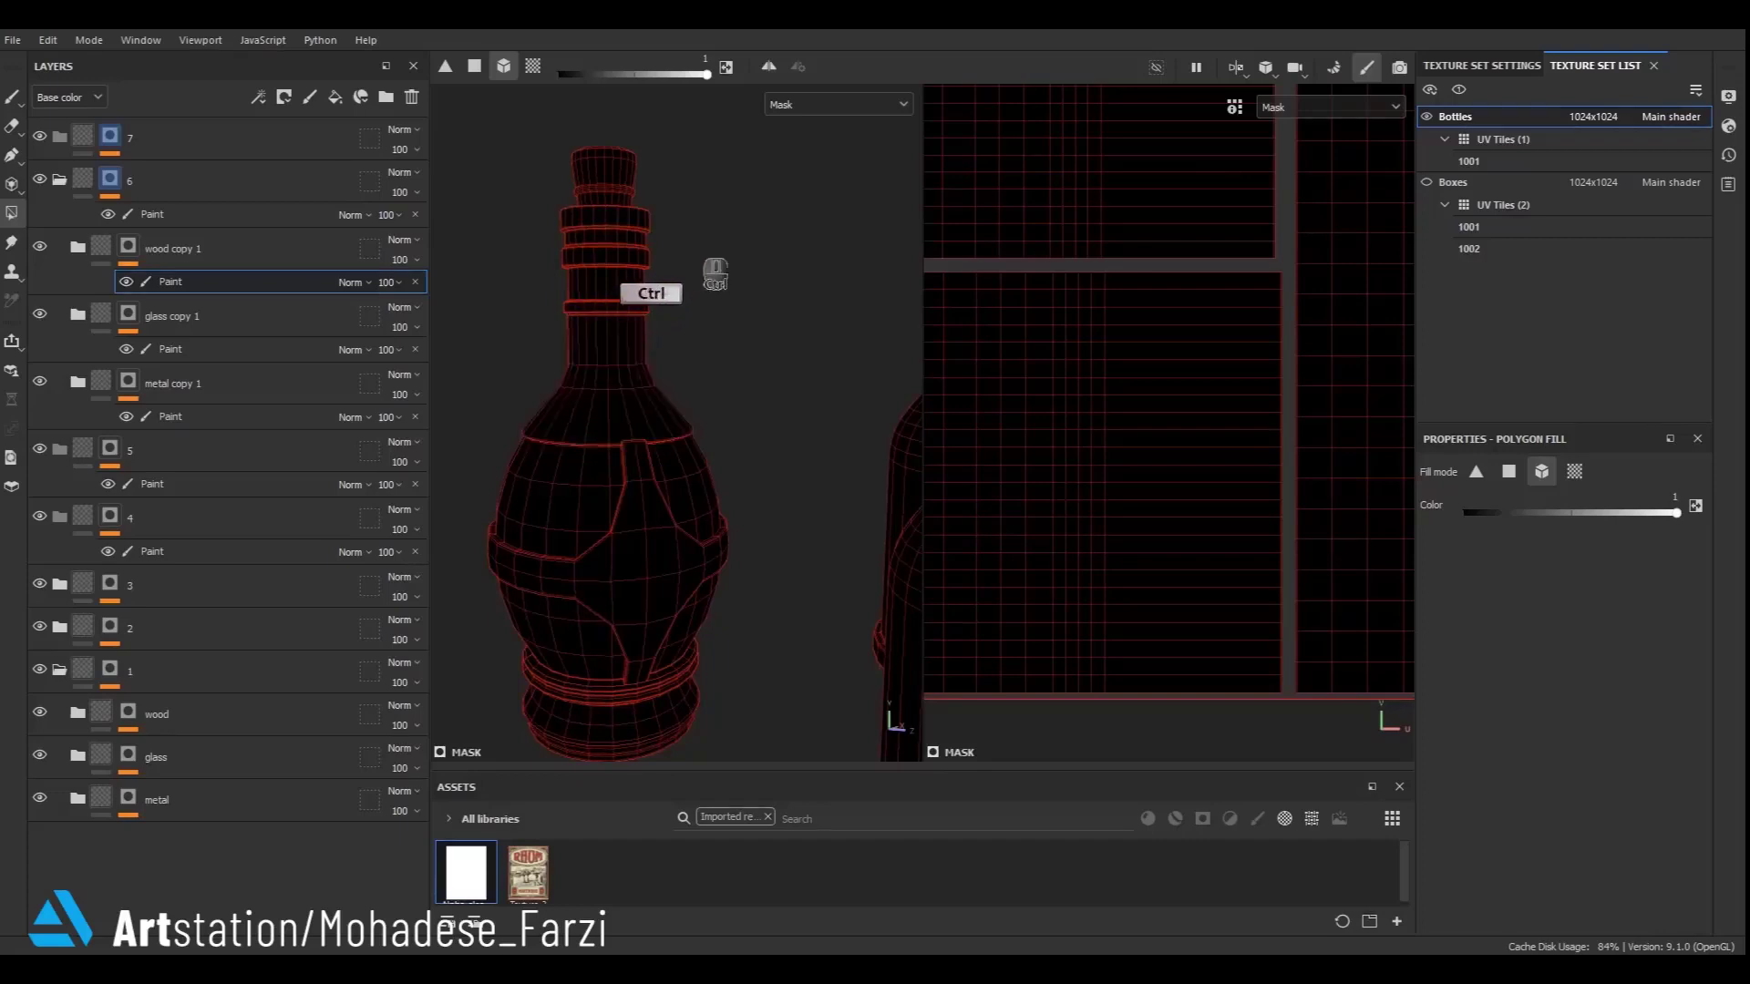
{"action": "left_click_drag", "start_coordinate": [636, 144], "coordinate": [601, 194]}
- Leave mask view and review the bottle's new metal, glass and wood materials
{"action": "left_click", "coordinate": [98, 247]}
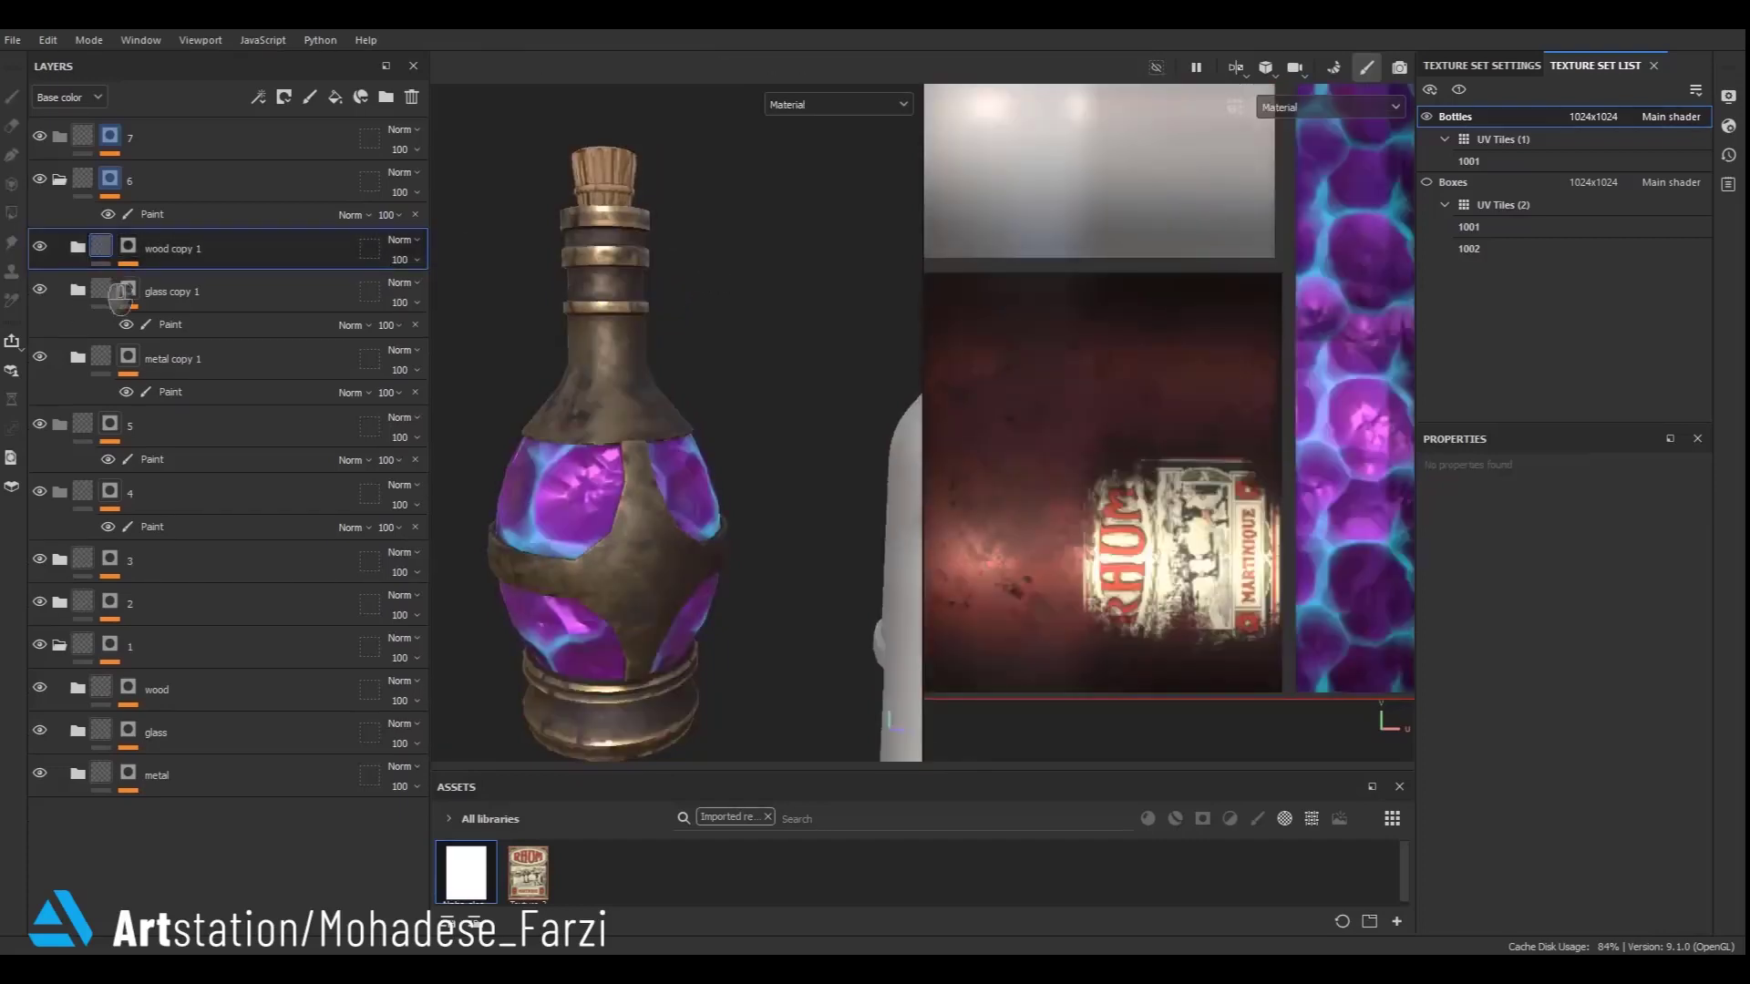
{"action": "left_click", "coordinate": [103, 291]}
{"action": "left_click", "coordinate": [104, 332]}
{"action": "scroll", "coordinate": [603, 381], "scroll_direction": "down", "scroll_amount": 5}
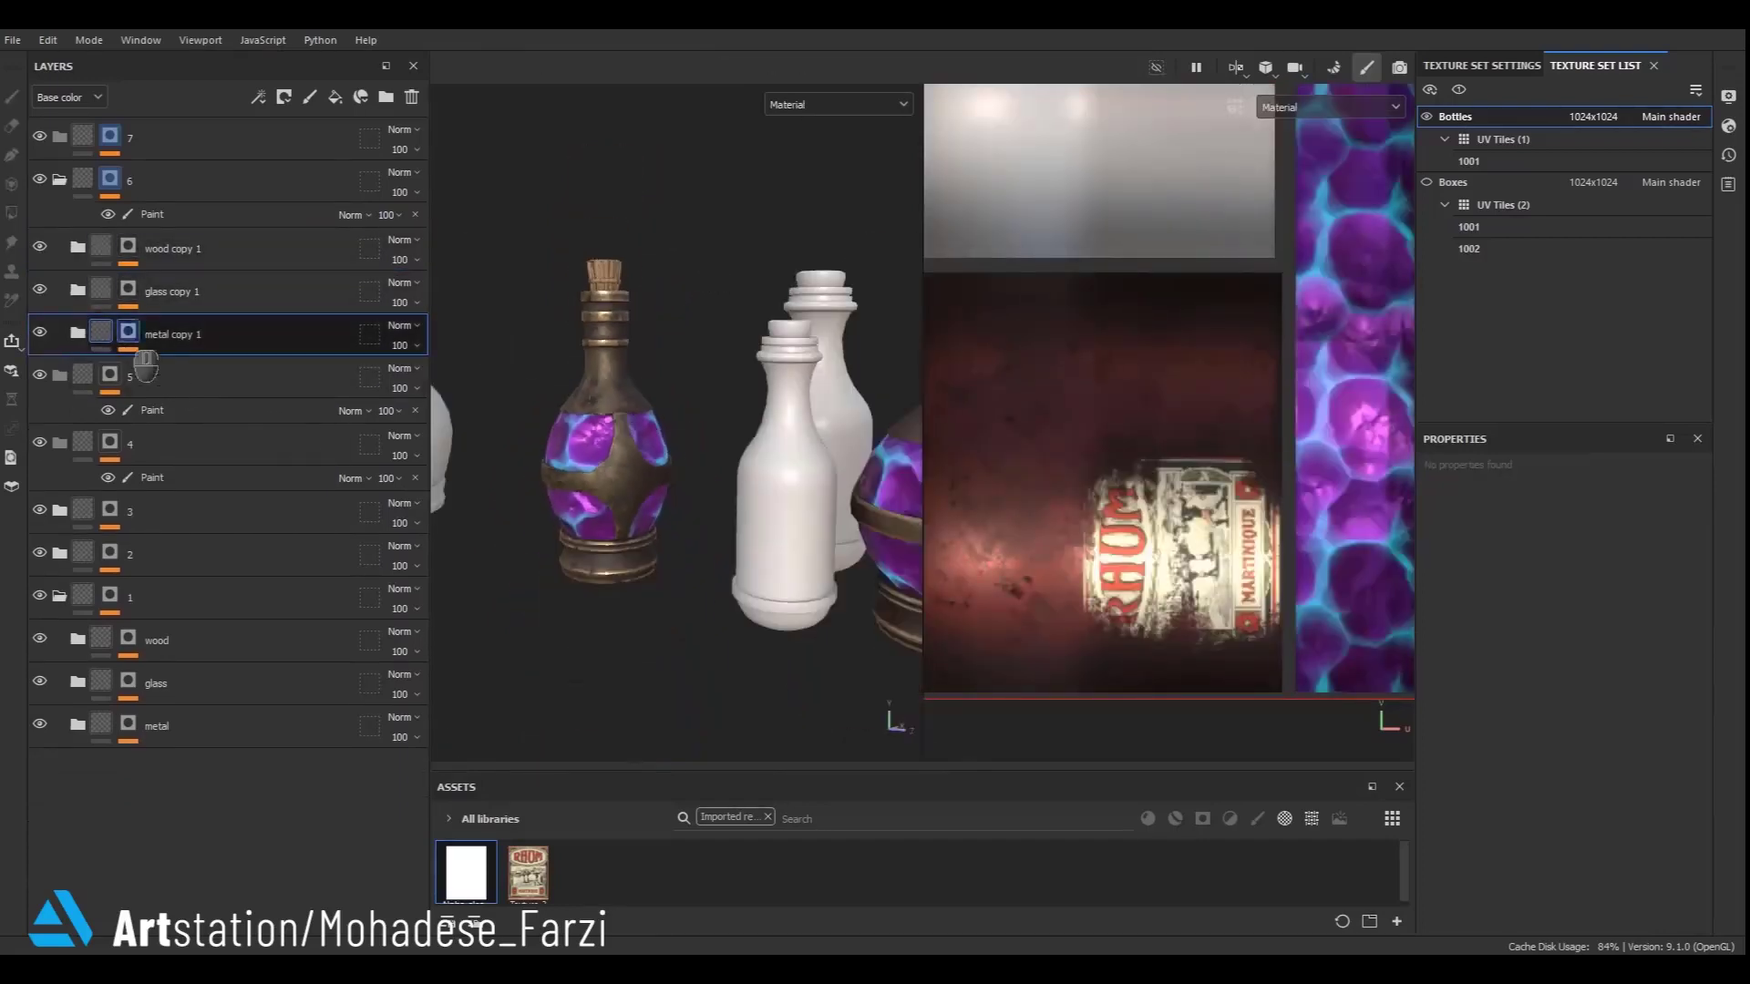
- Expand metal copy 1 and delete its detail folder
{"action": "left_click", "coordinate": [78, 334]}
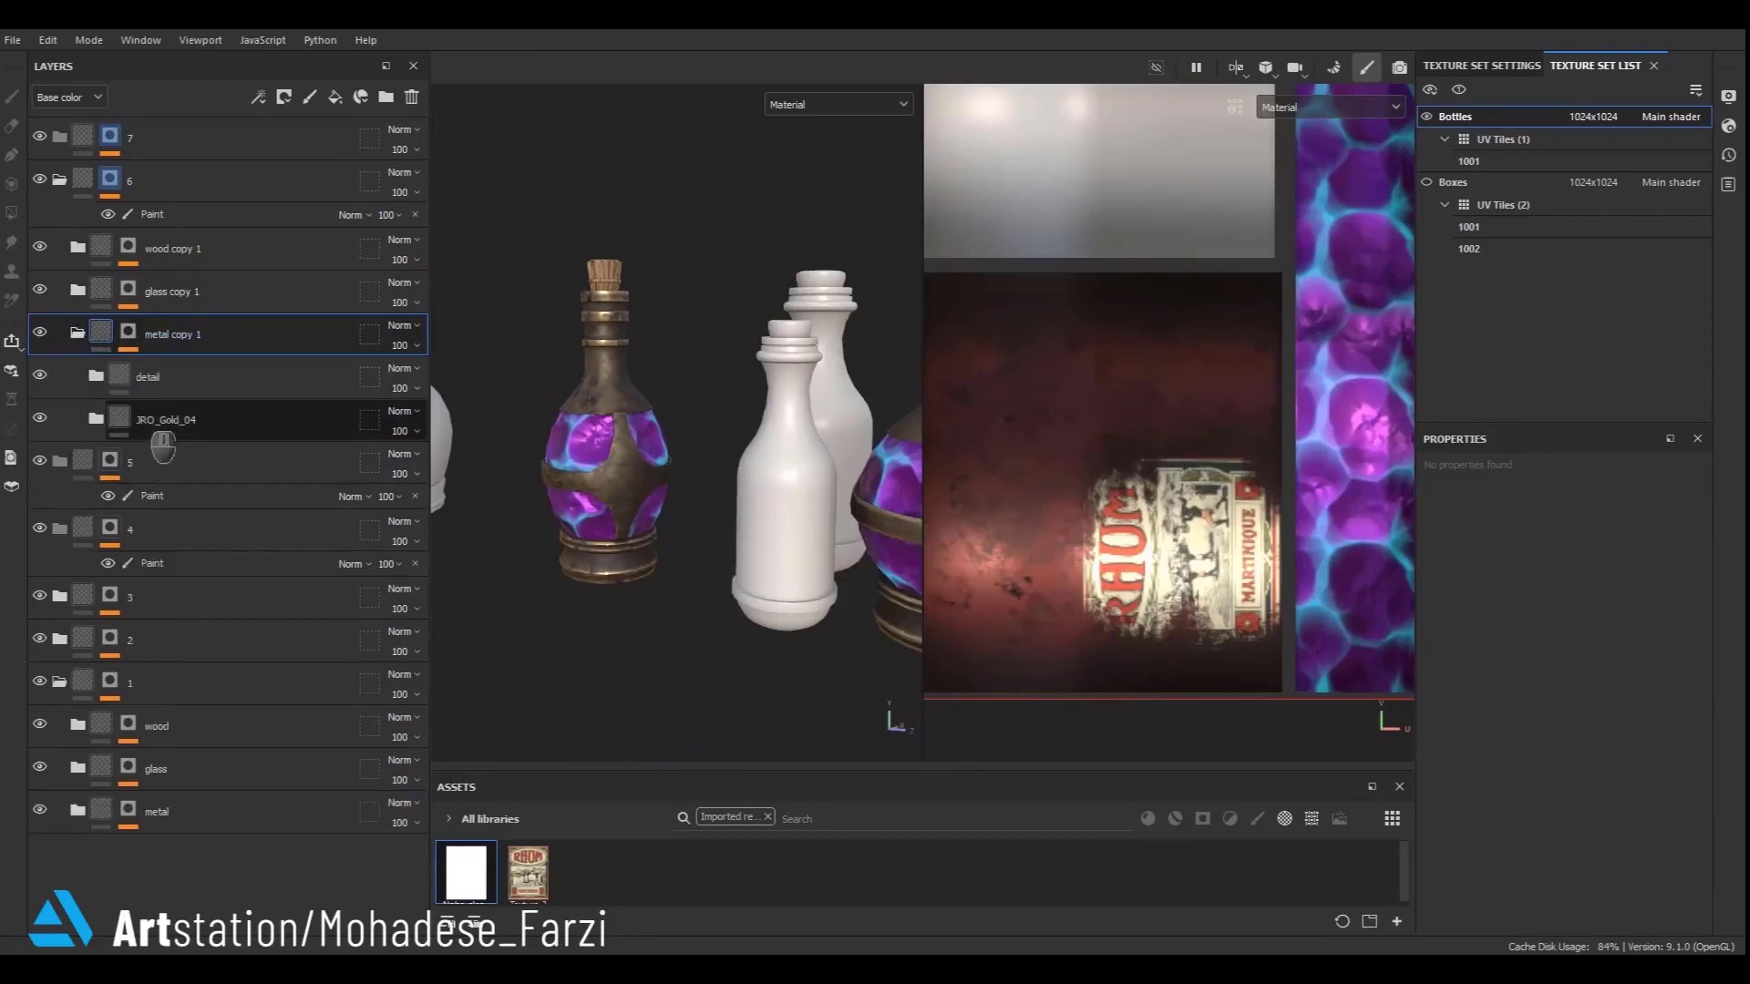
{"action": "left_click", "coordinate": [108, 383]}
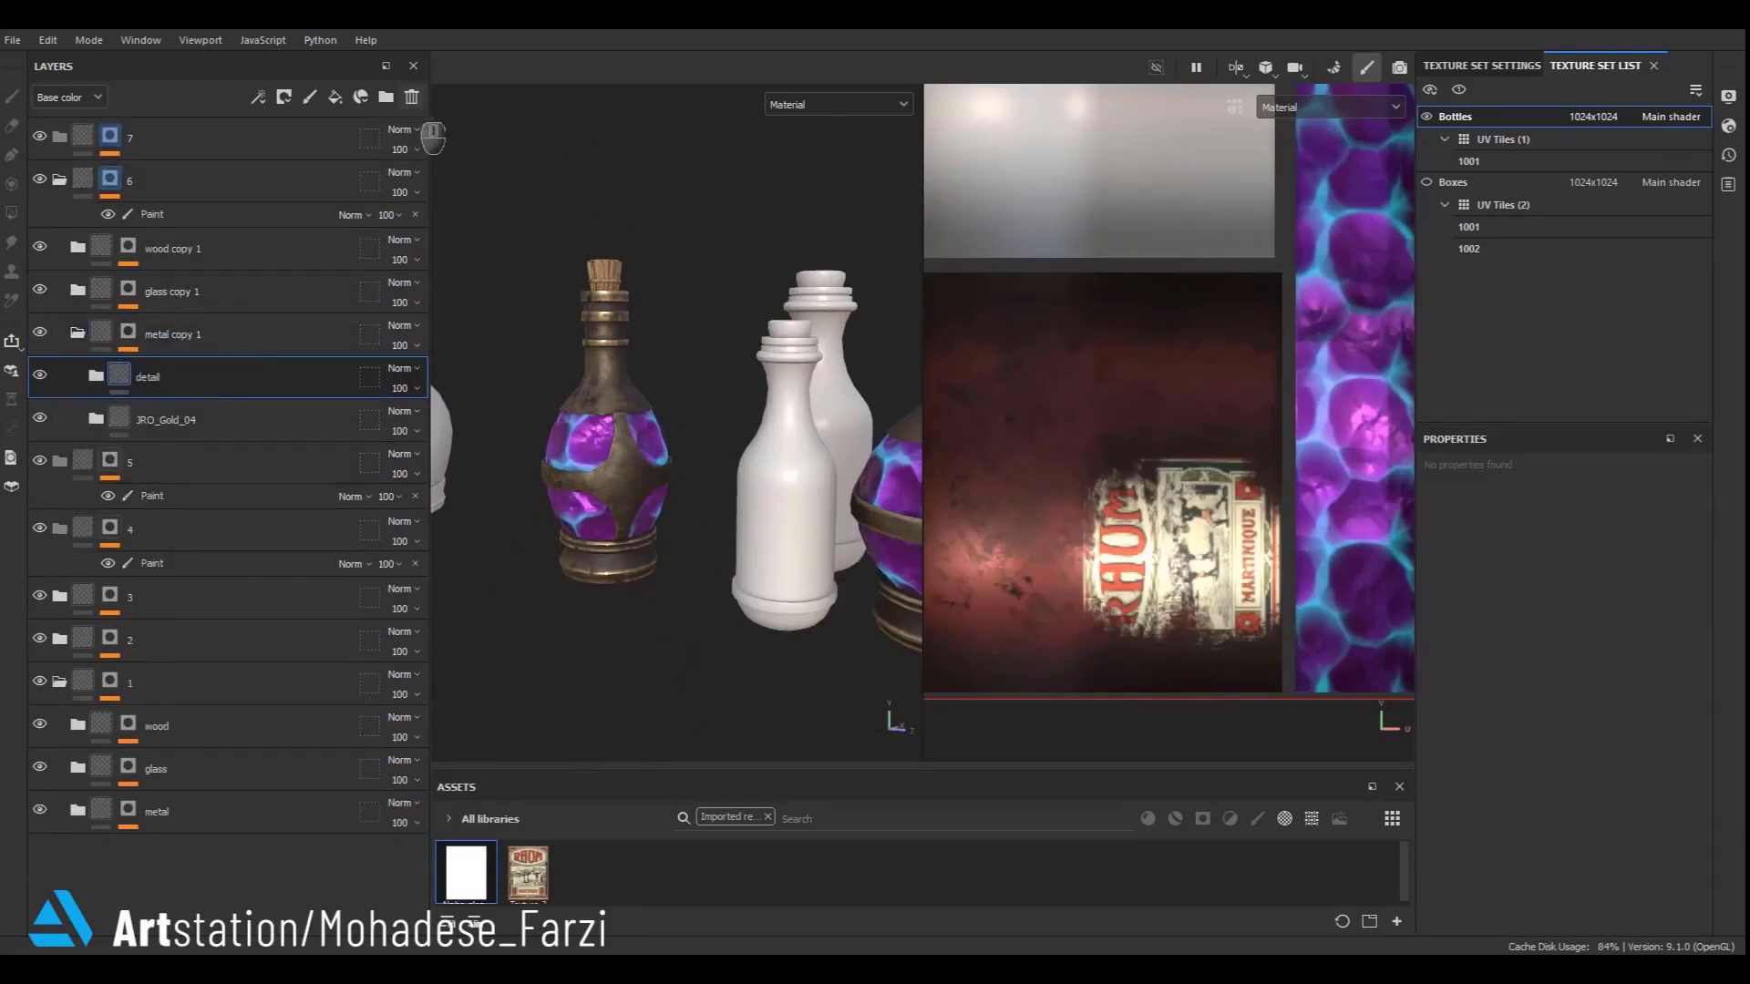
{"action": "left_click", "coordinate": [411, 98]}
- Change the Base fill colour inside JRO_Gold_04 to green 3D6C2D
{"action": "left_click", "coordinate": [96, 376]}
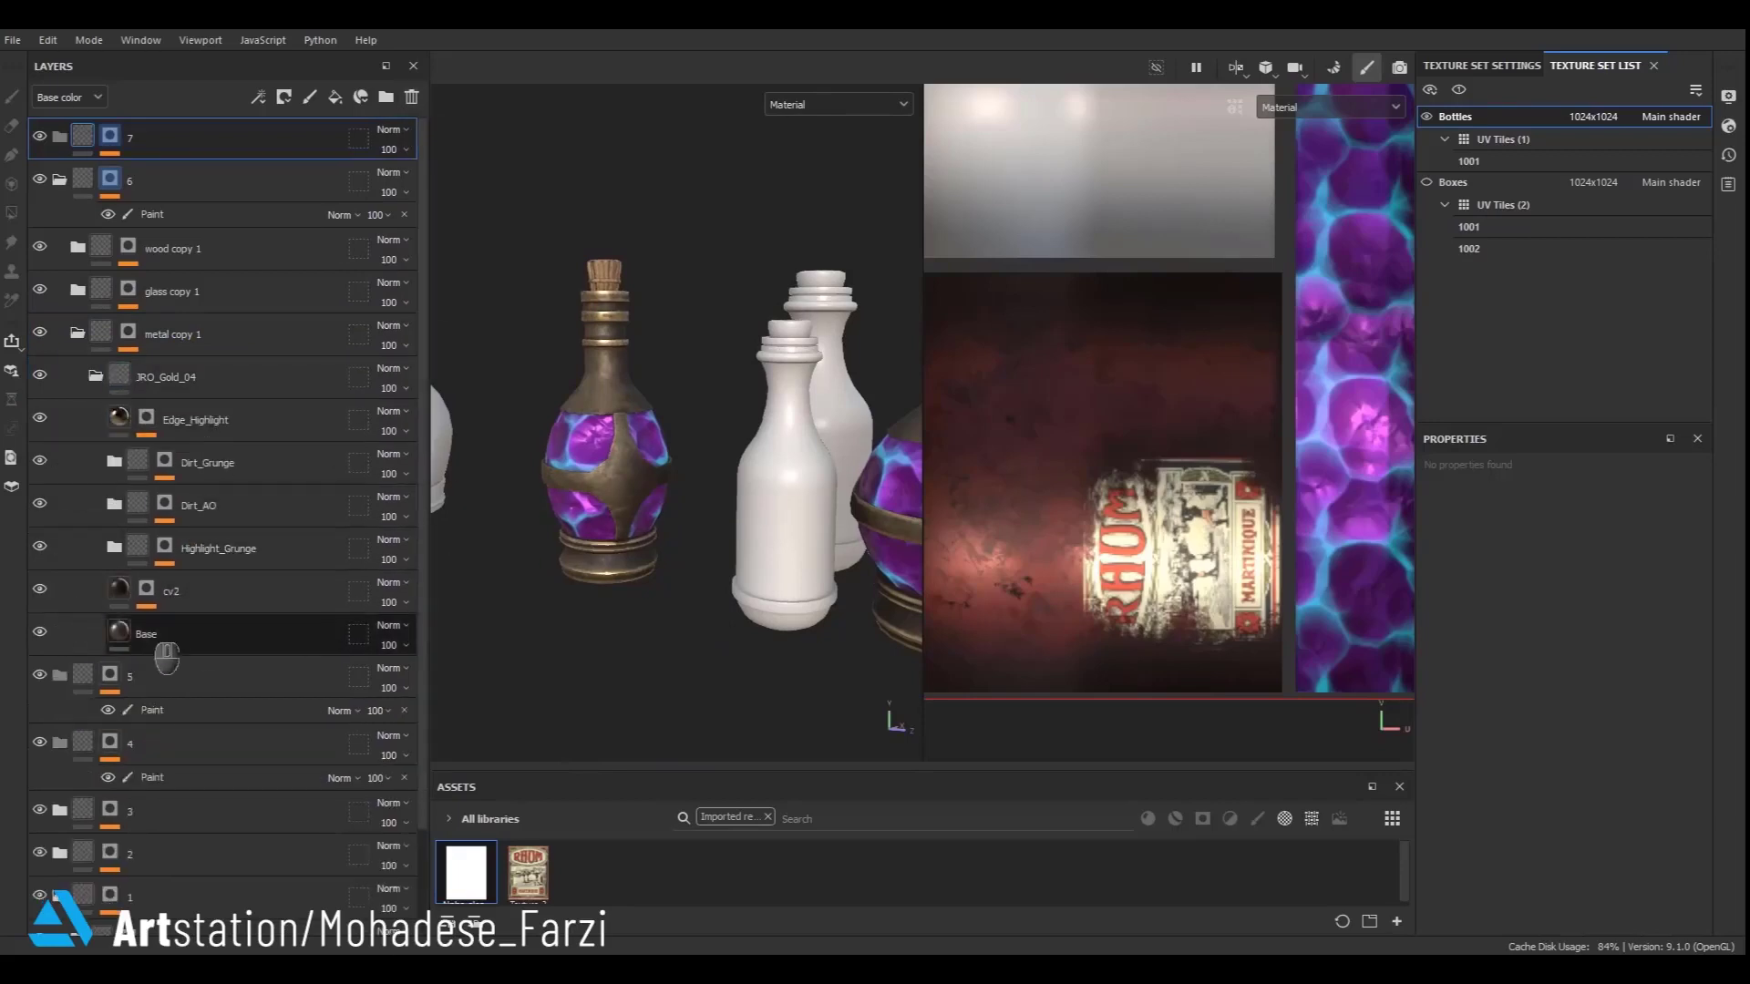
{"action": "left_click", "coordinate": [164, 635]}
{"action": "left_click", "coordinate": [1540, 707]}
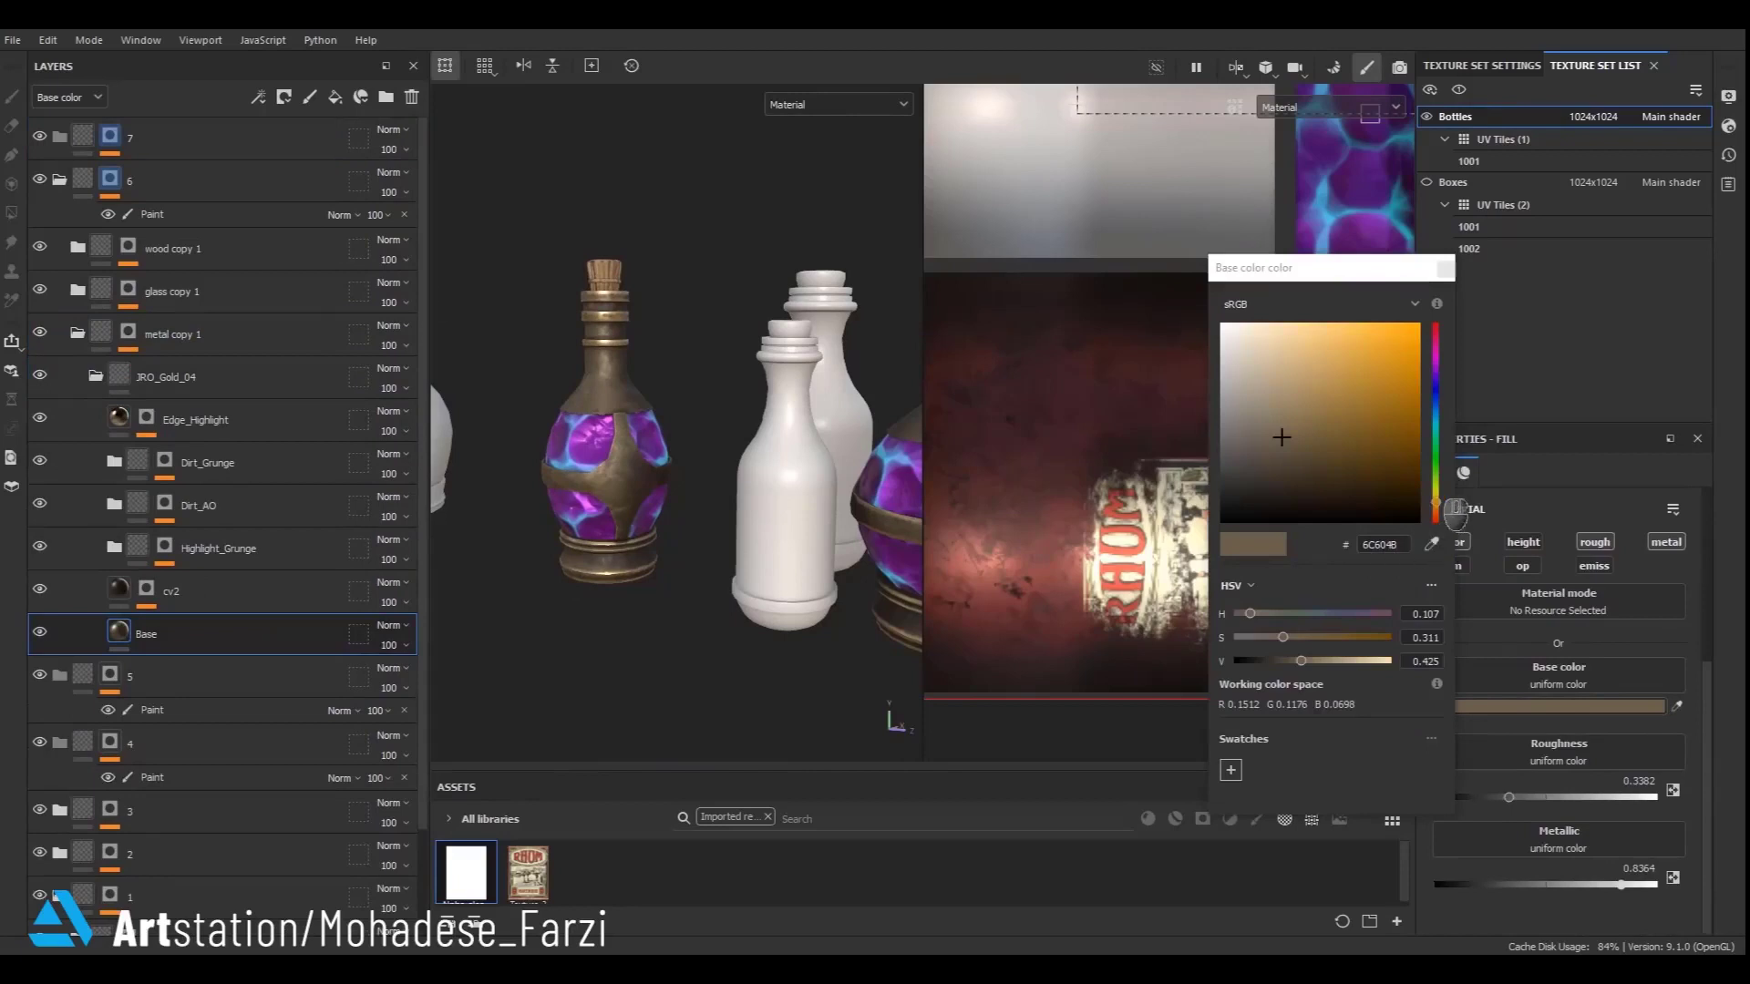
{"action": "left_click_drag", "start_coordinate": [1436, 472], "coordinate": [1436, 465]}
{"action": "left_click", "coordinate": [1325, 638]}
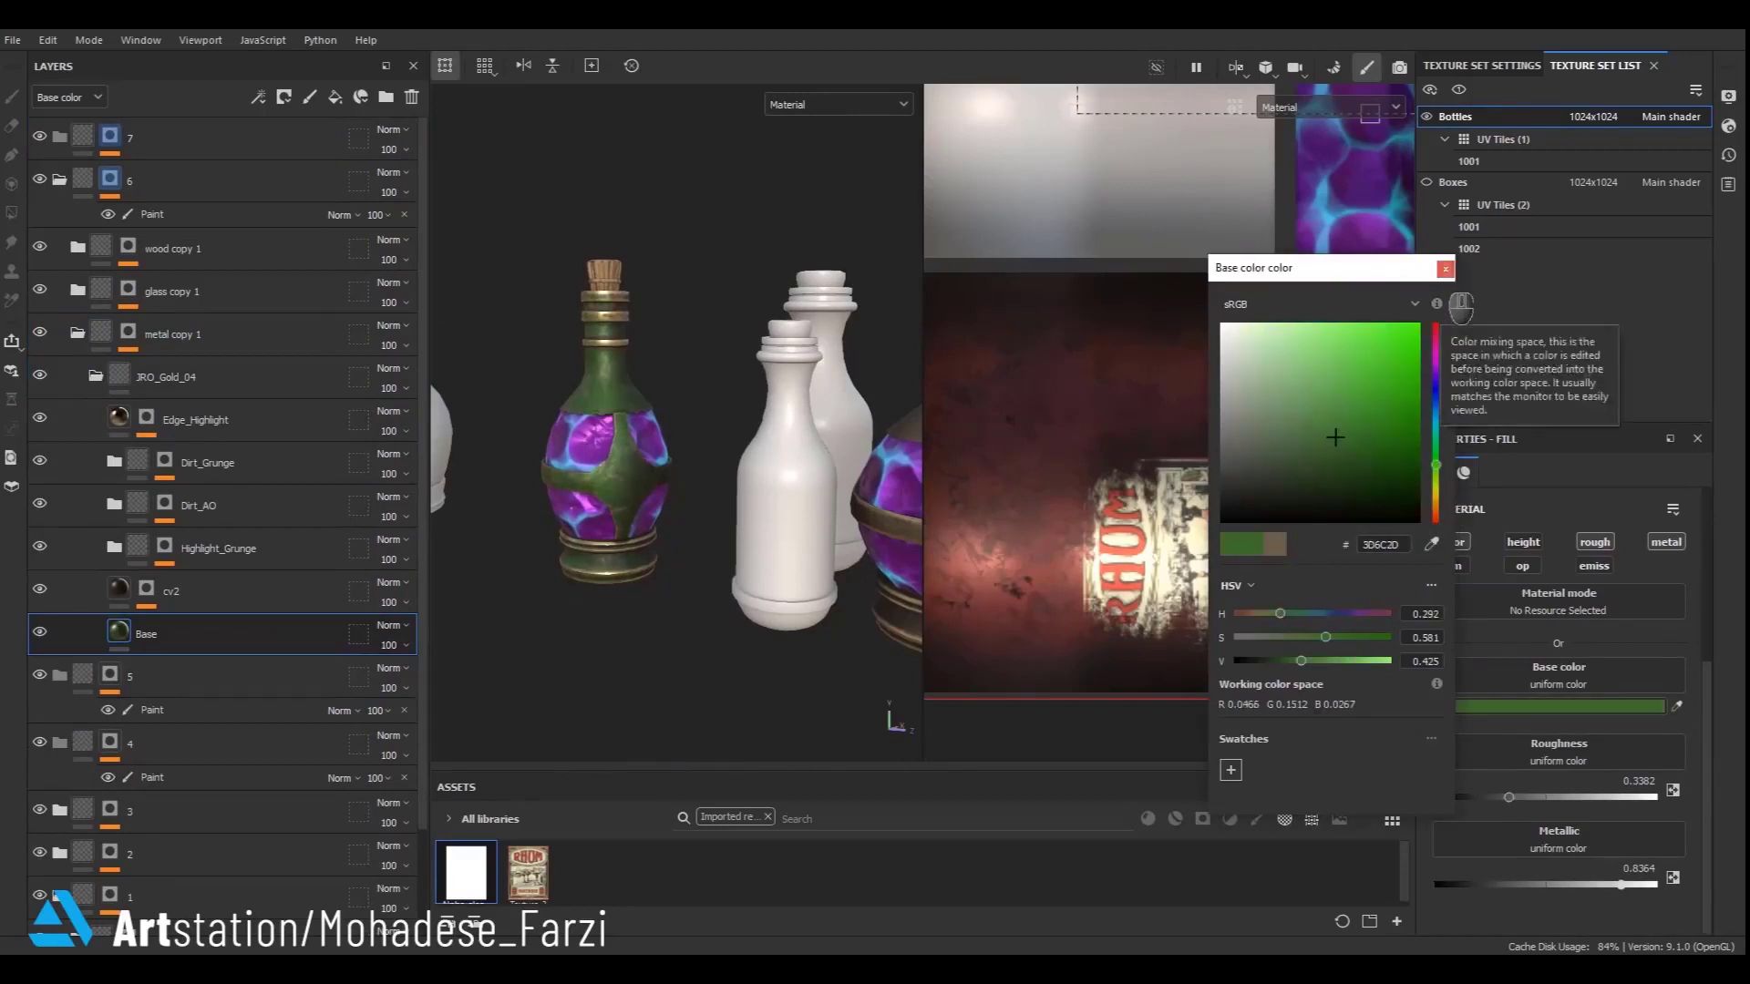
{"action": "left_click", "coordinate": [1458, 303]}
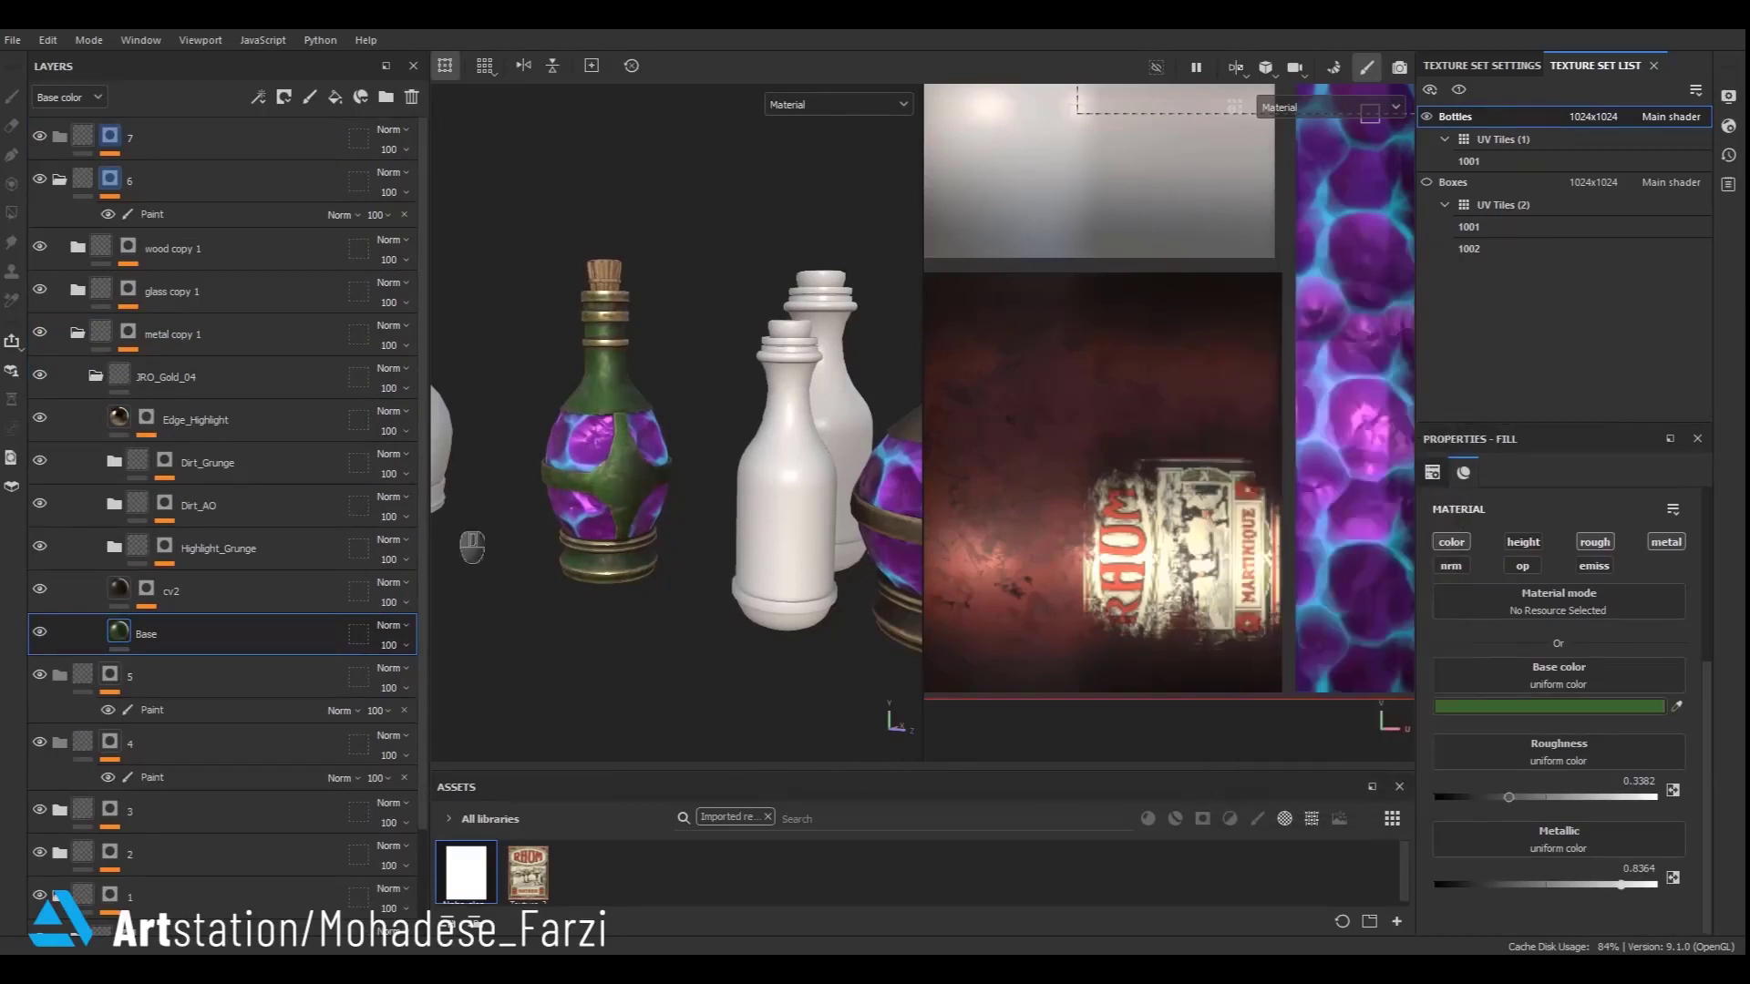
- Set the stylized_crystal fill's Base colore parameter in glass copy 1 to 0.74
{"action": "left_click", "coordinate": [97, 375]}
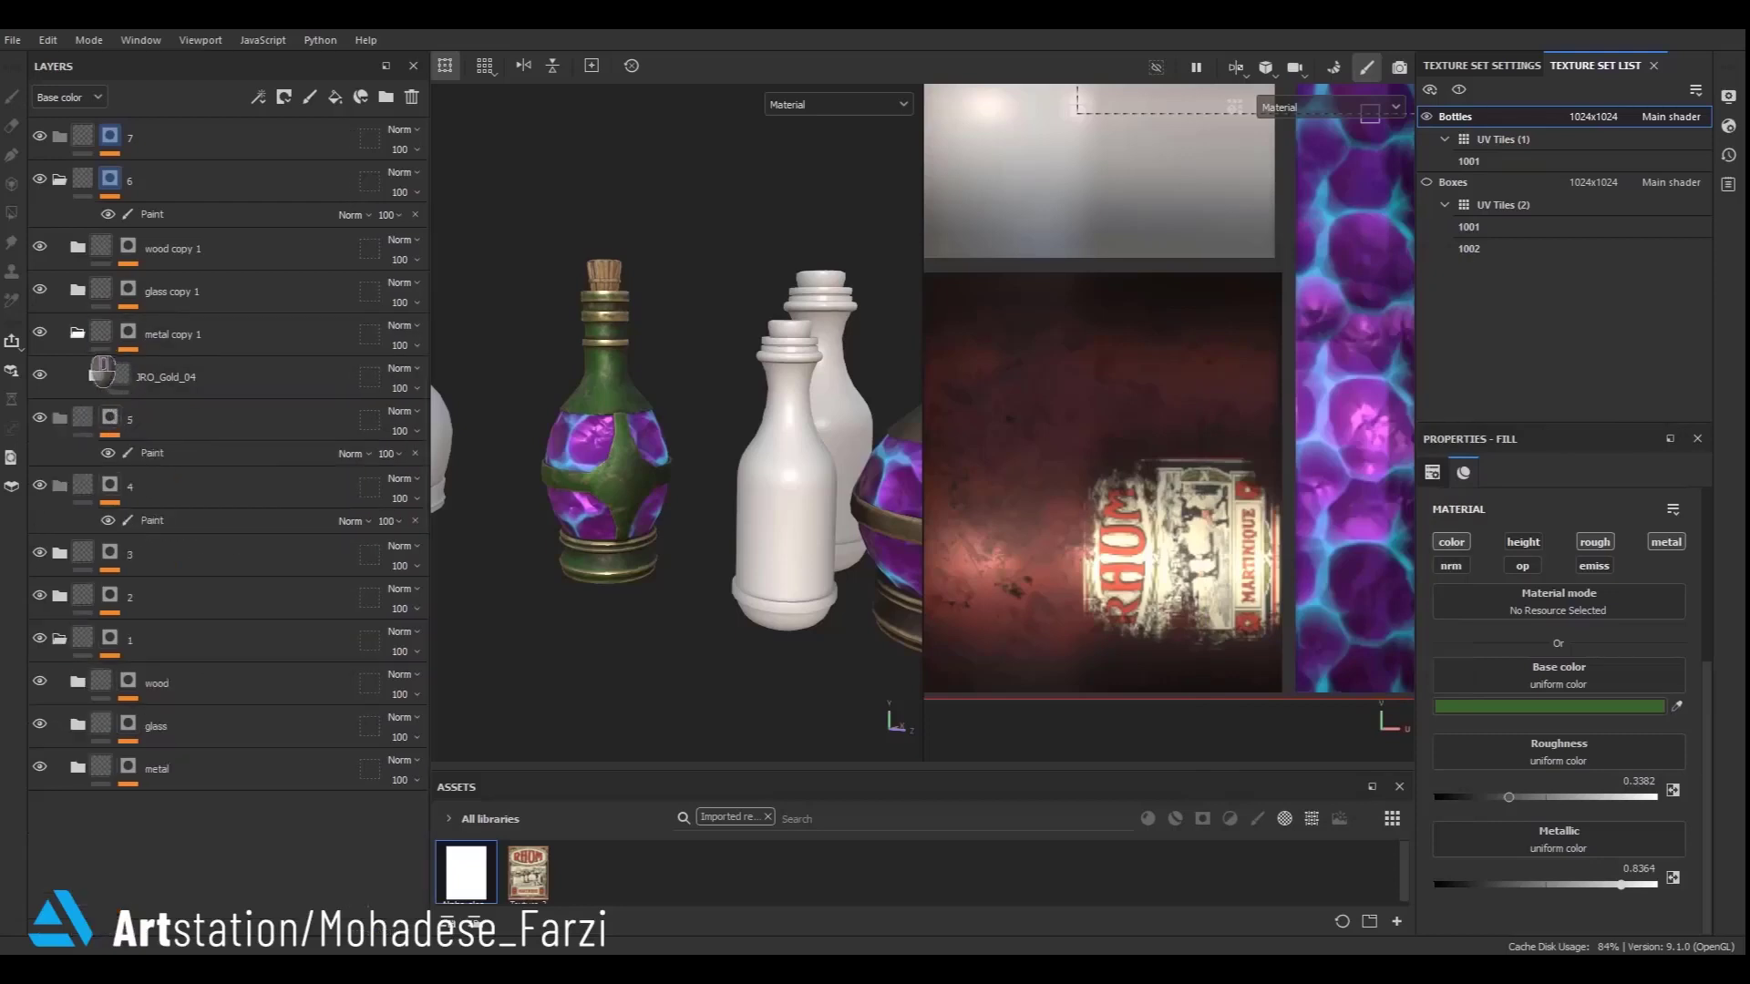
{"action": "left_click", "coordinate": [78, 333]}
{"action": "left_click", "coordinate": [78, 291]}
{"action": "left_click", "coordinate": [165, 368]}
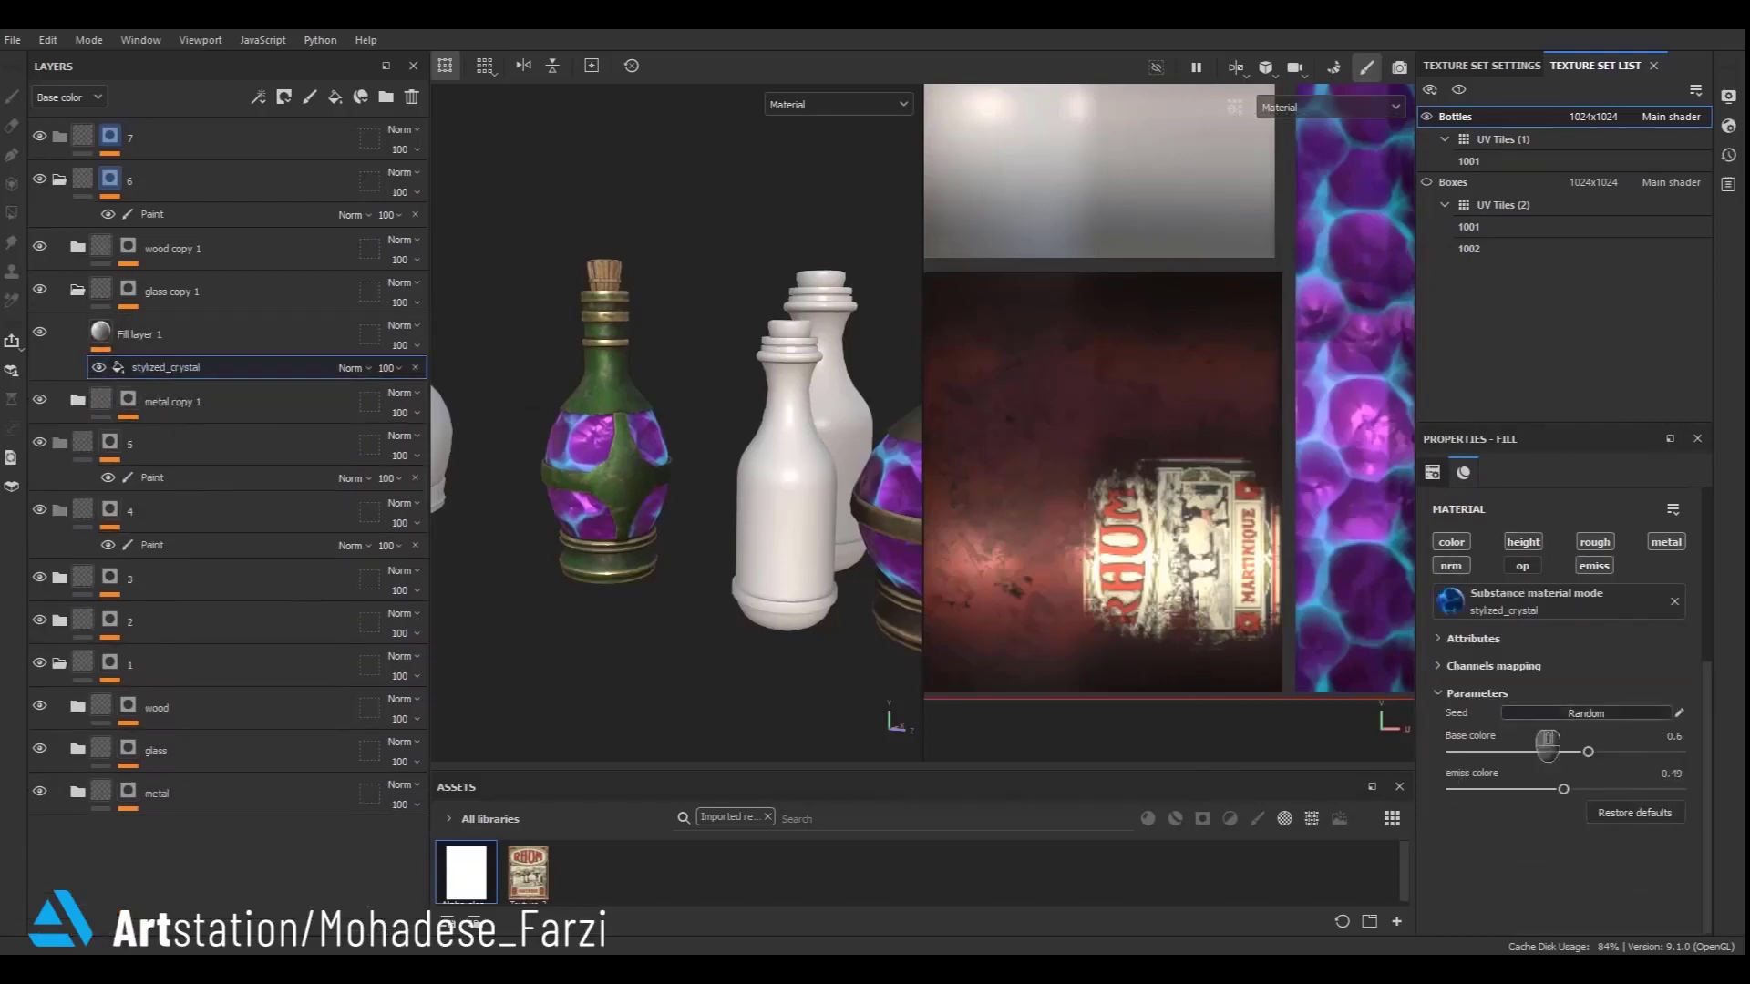
{"action": "left_click_drag", "start_coordinate": [1604, 776], "coordinate": [1641, 770]}
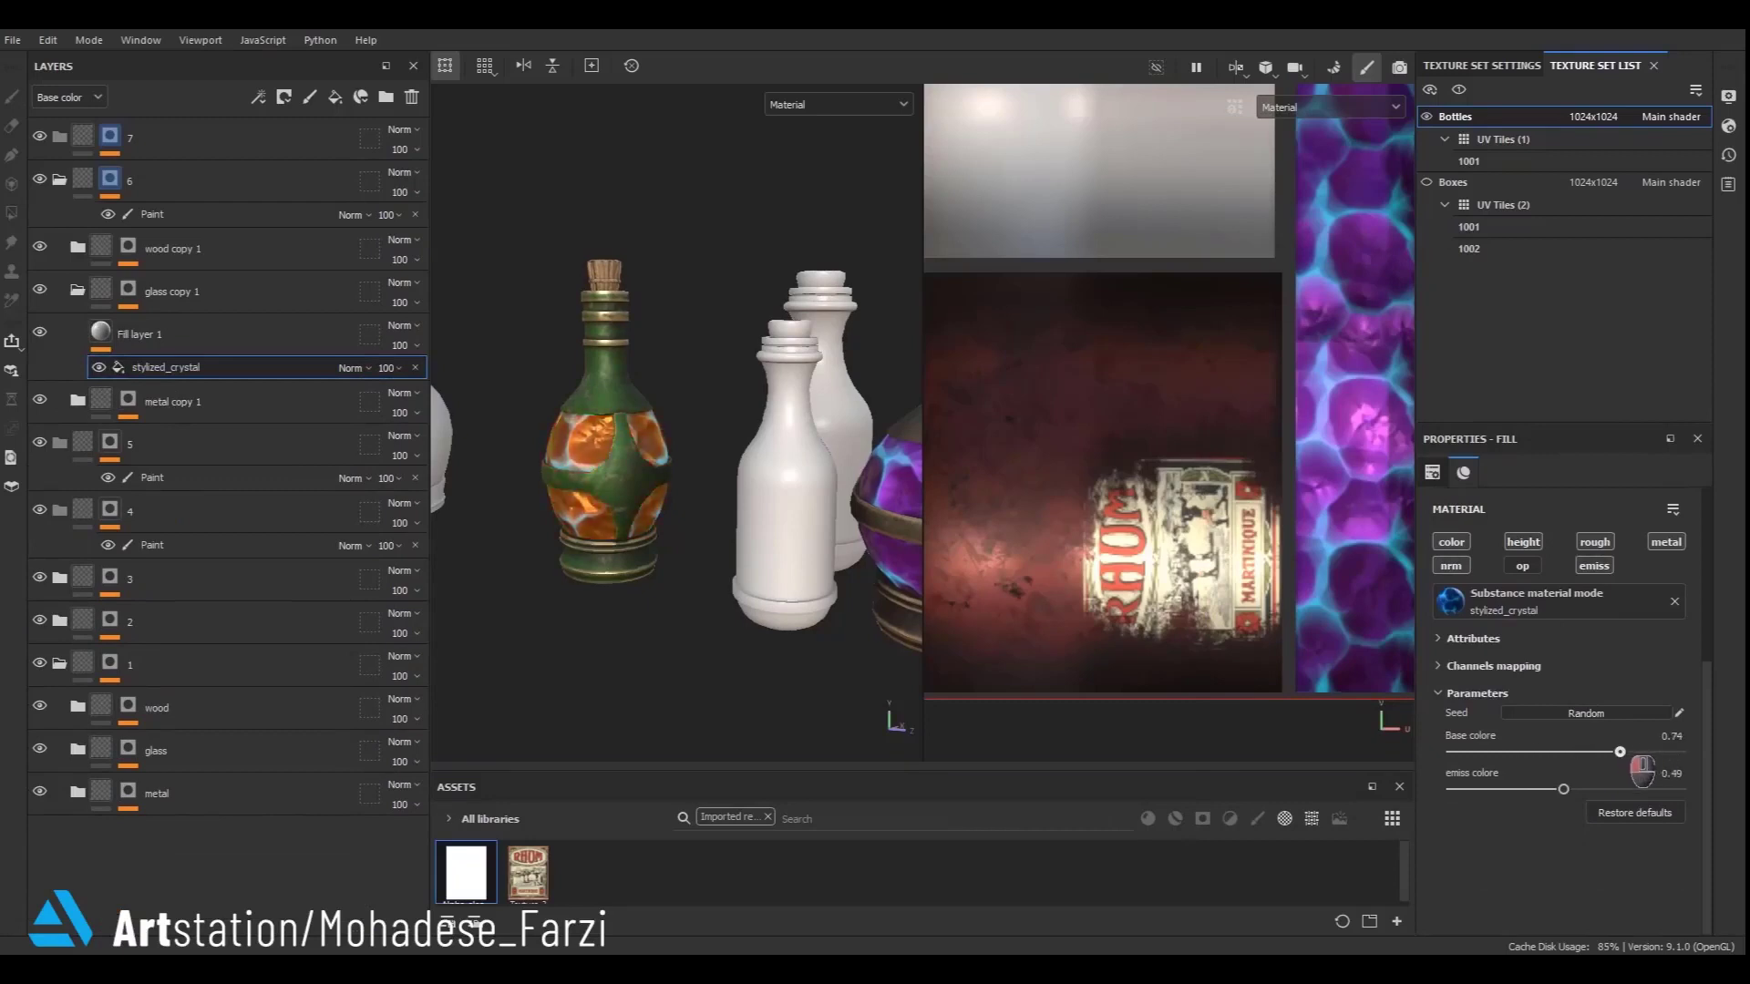
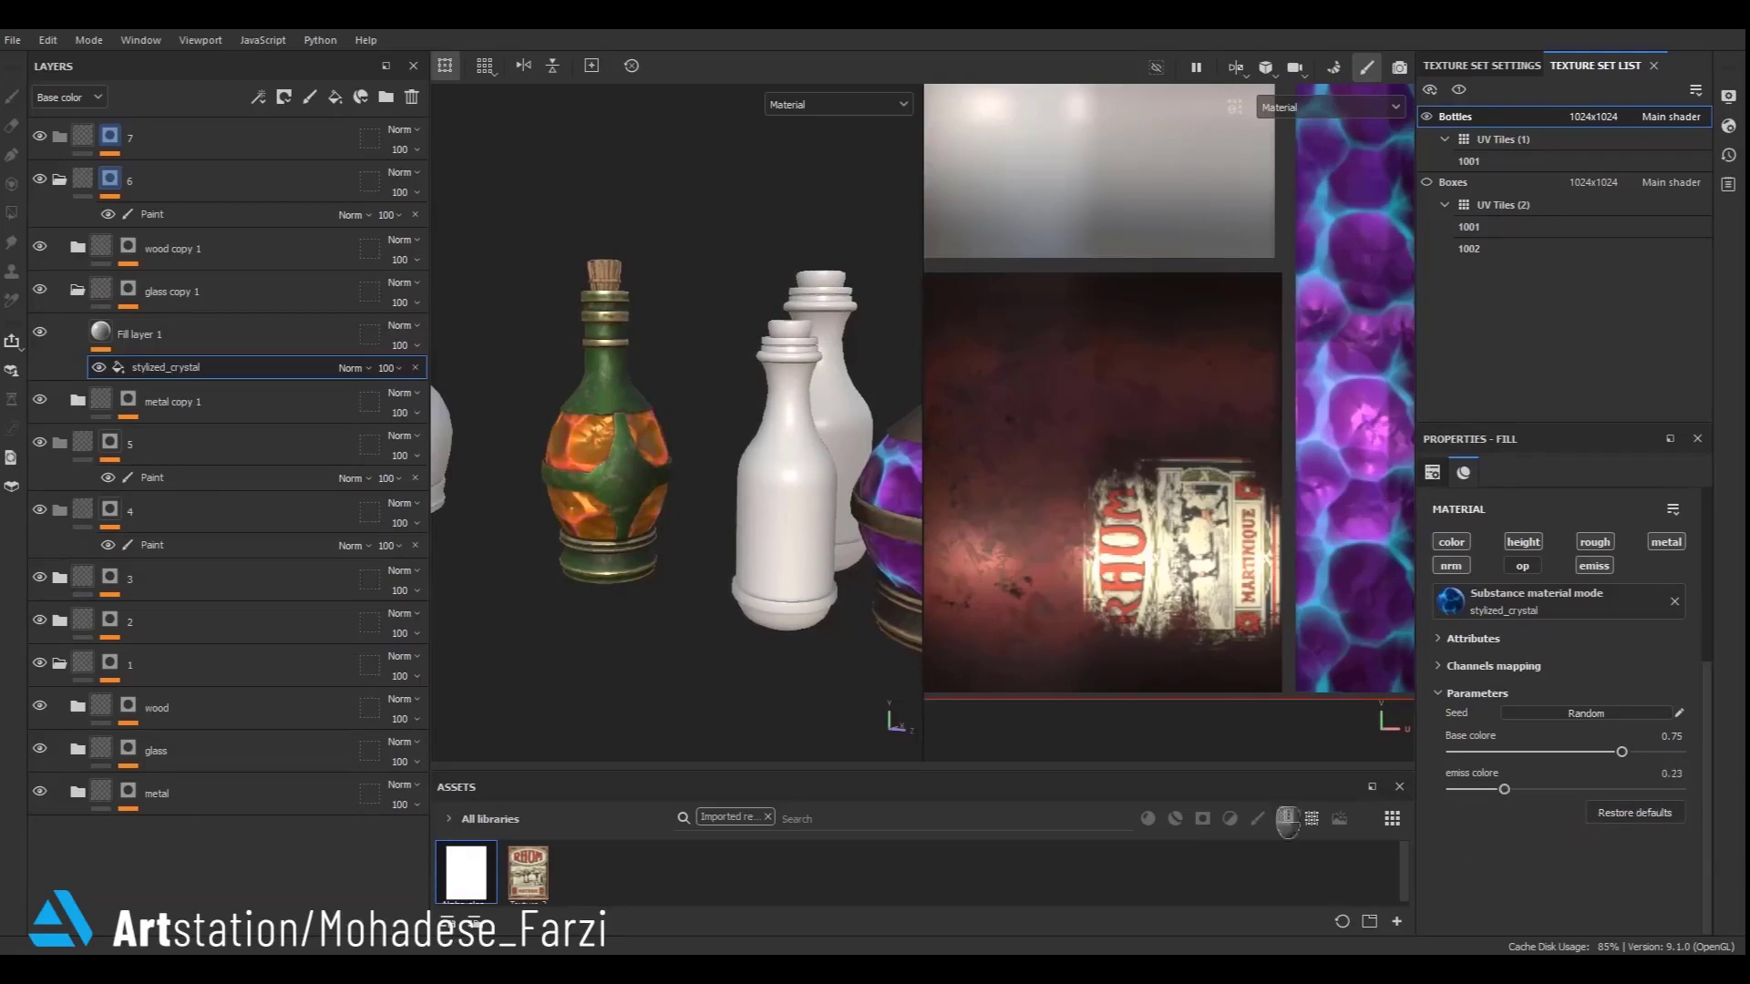
- Collapse the expanded layer folders and orbit around the bottles to review them
{"action": "scroll", "coordinate": [716, 465], "scroll_direction": "down", "scroll_amount": 4}
{"action": "left_click_drag", "start_coordinate": [717, 467], "coordinate": [658, 392], "text": "alt"}
{"action": "scroll", "coordinate": [658, 383], "scroll_direction": "up", "scroll_amount": 4}
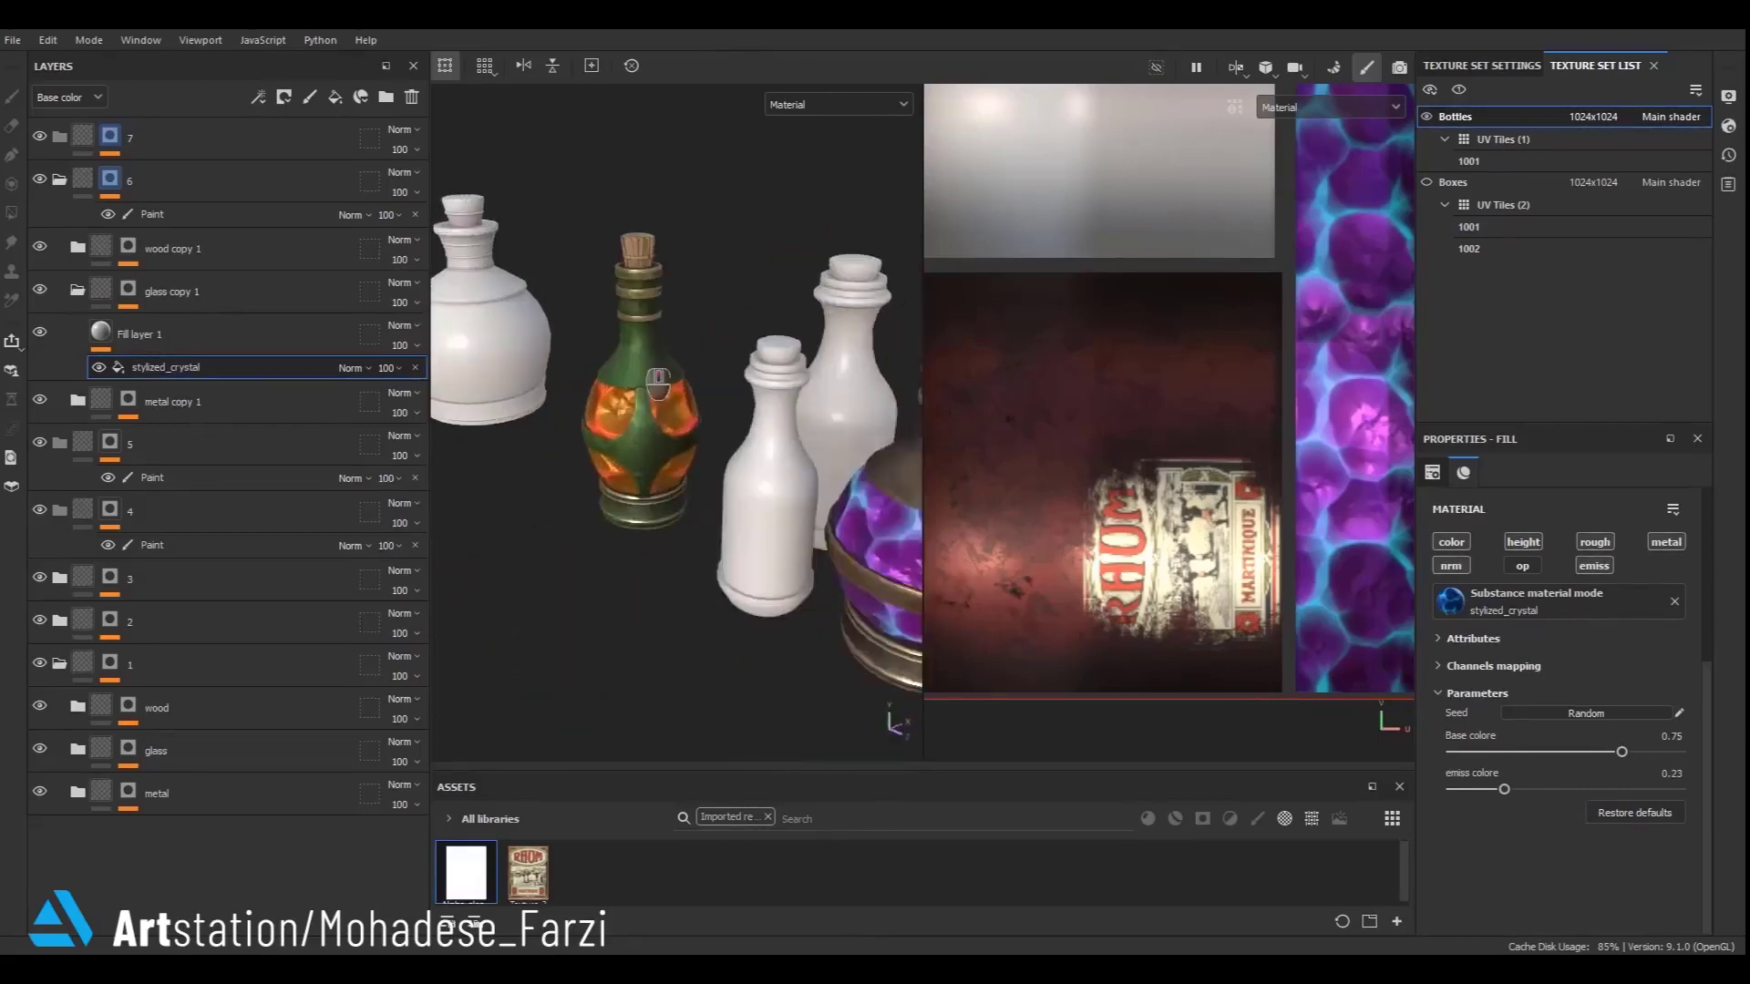
{"action": "scroll", "coordinate": [658, 383], "scroll_direction": "up", "scroll_amount": 4}
{"action": "left_click", "coordinate": [100, 334]}
{"action": "left_click", "coordinate": [78, 291]}
{"action": "left_click", "coordinate": [101, 292]}
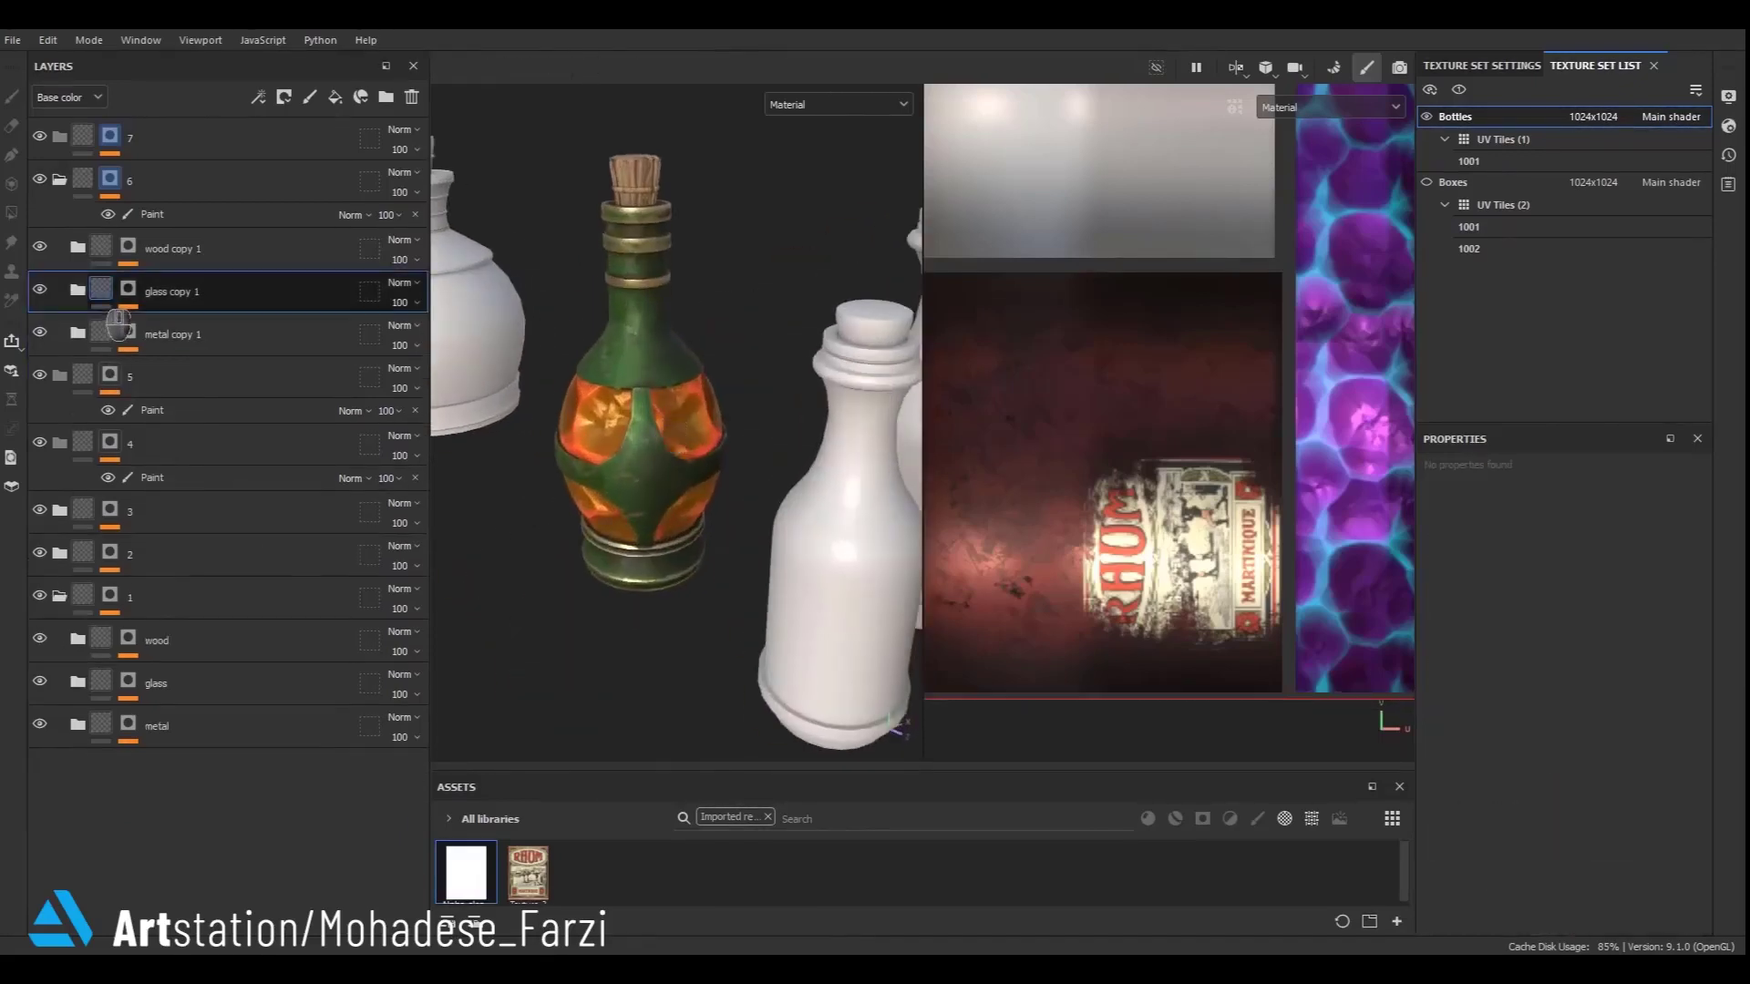
{"action": "left_click", "coordinate": [104, 246]}
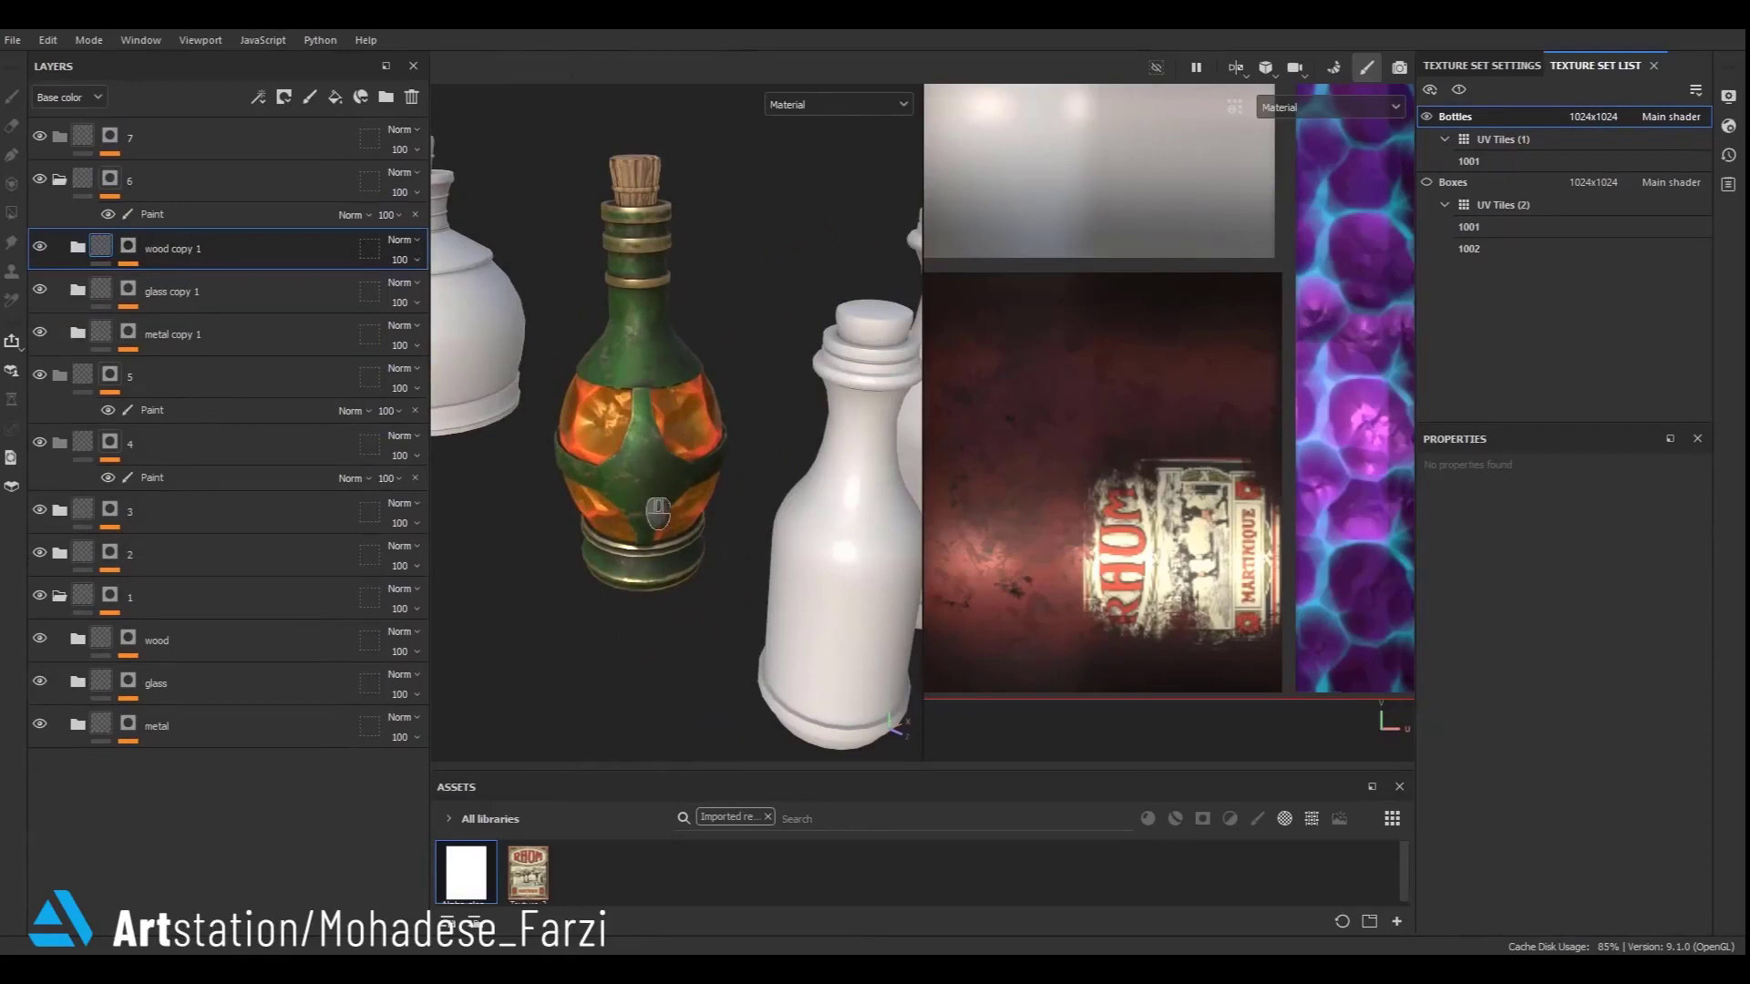
{"action": "scroll", "coordinate": [668, 381], "scroll_direction": "down", "scroll_amount": 5}
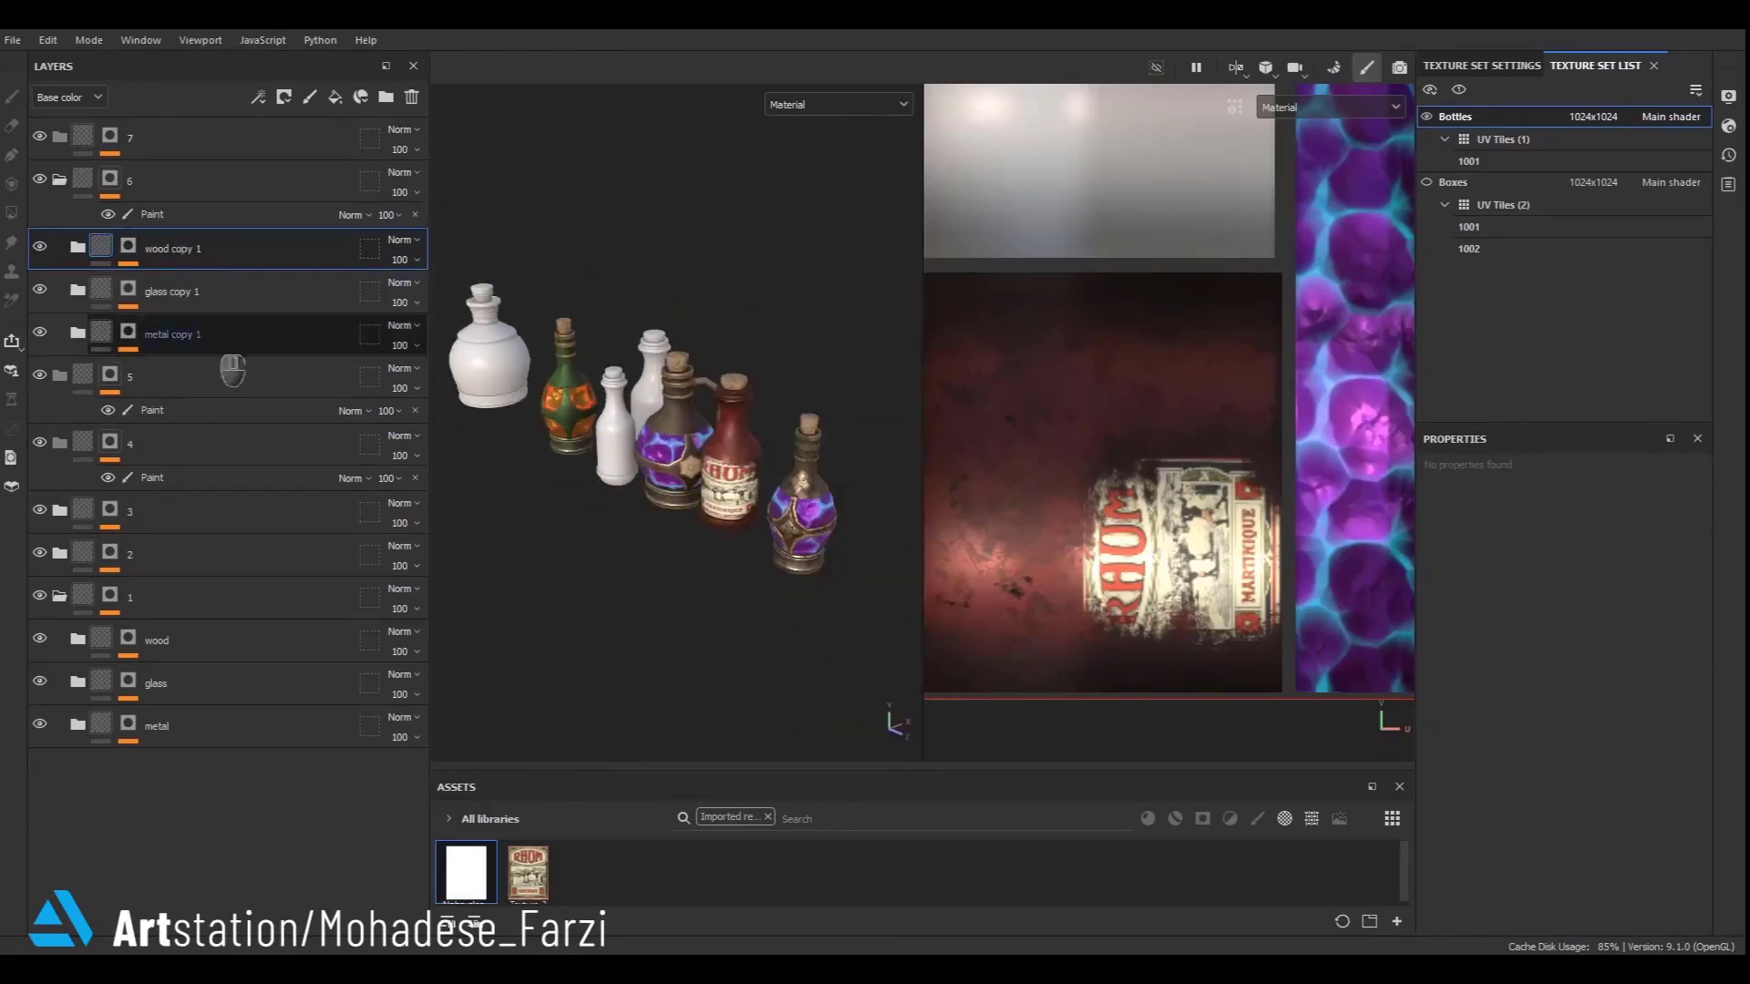
{"action": "left_click", "coordinate": [60, 180]}
{"action": "left_click", "coordinate": [81, 250]}
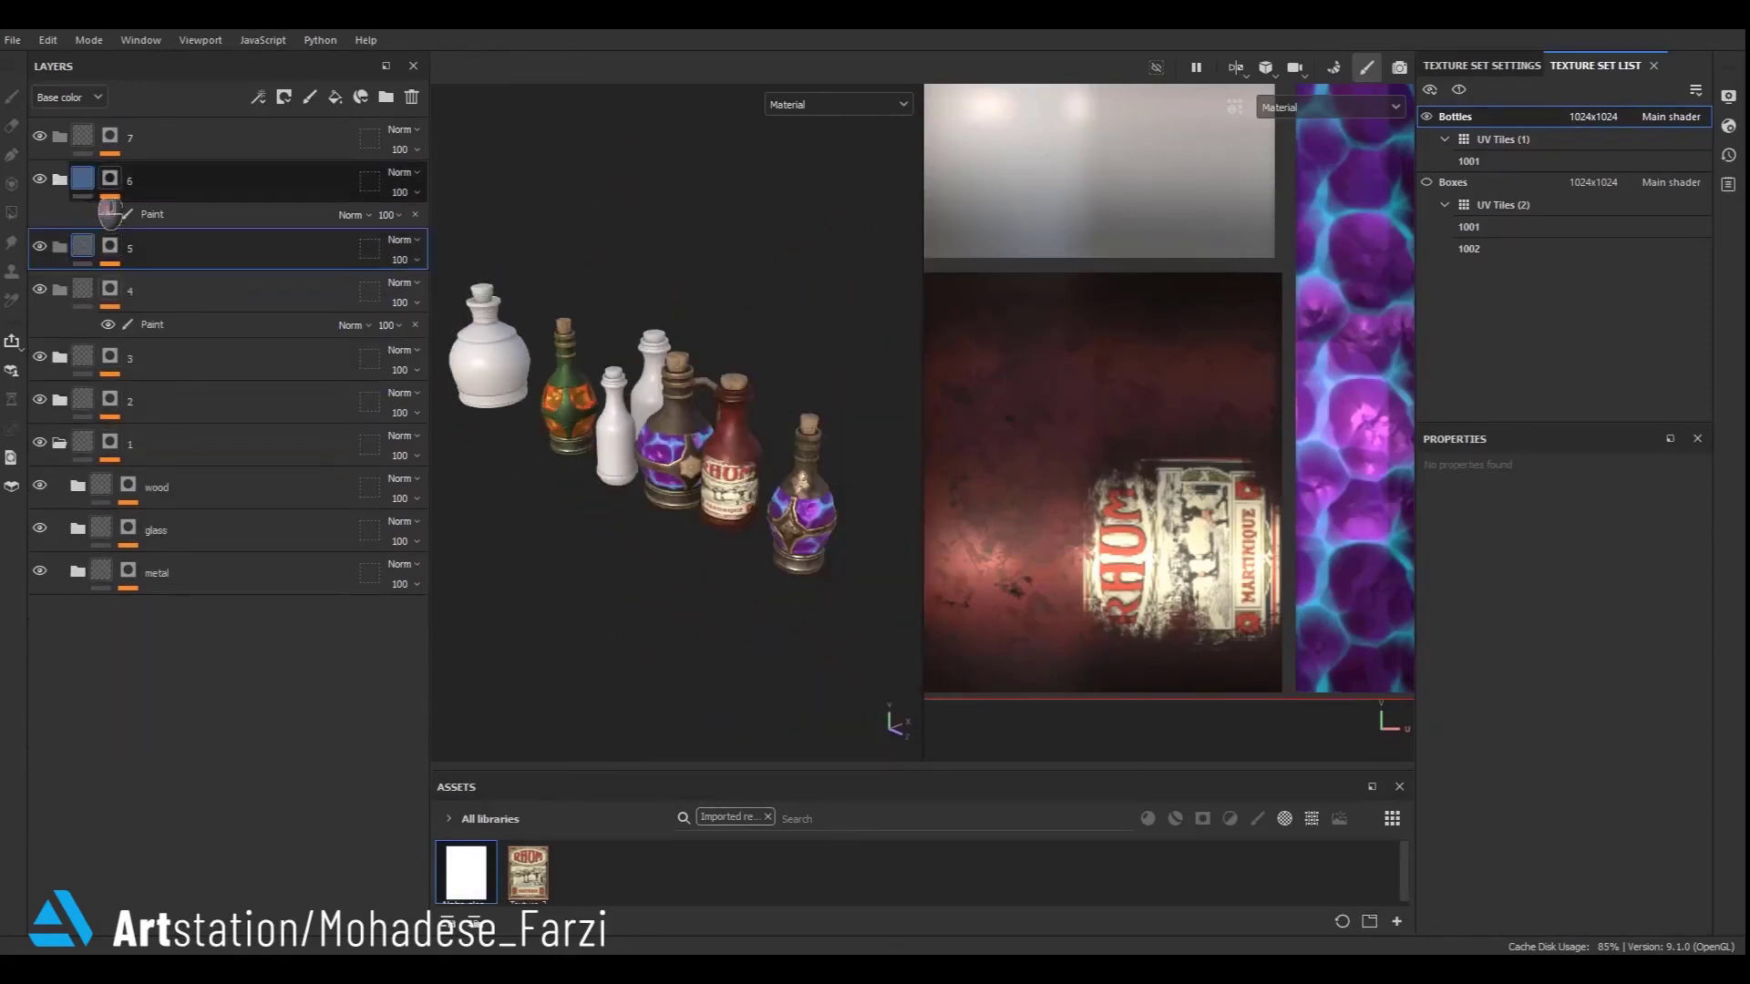
{"action": "left_click", "coordinate": [82, 183]}
{"action": "left_click", "coordinate": [91, 271]}
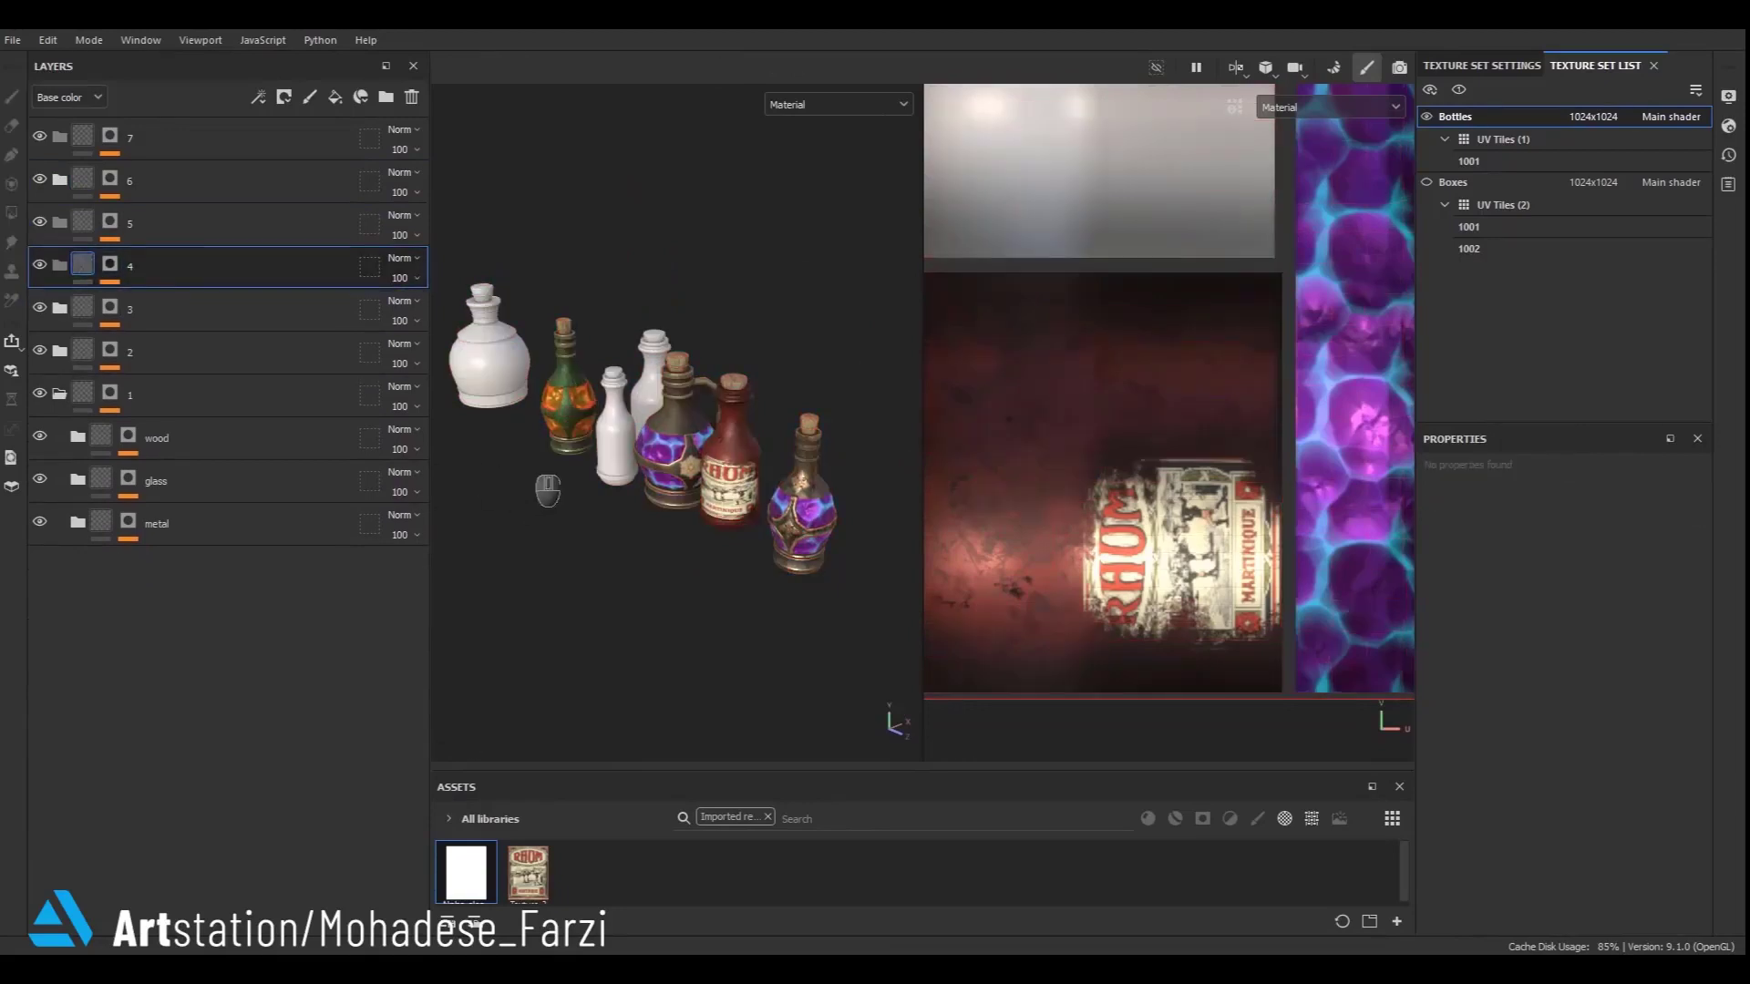
{"action": "scroll", "coordinate": [541, 443], "scroll_direction": "up", "scroll_amount": 5}
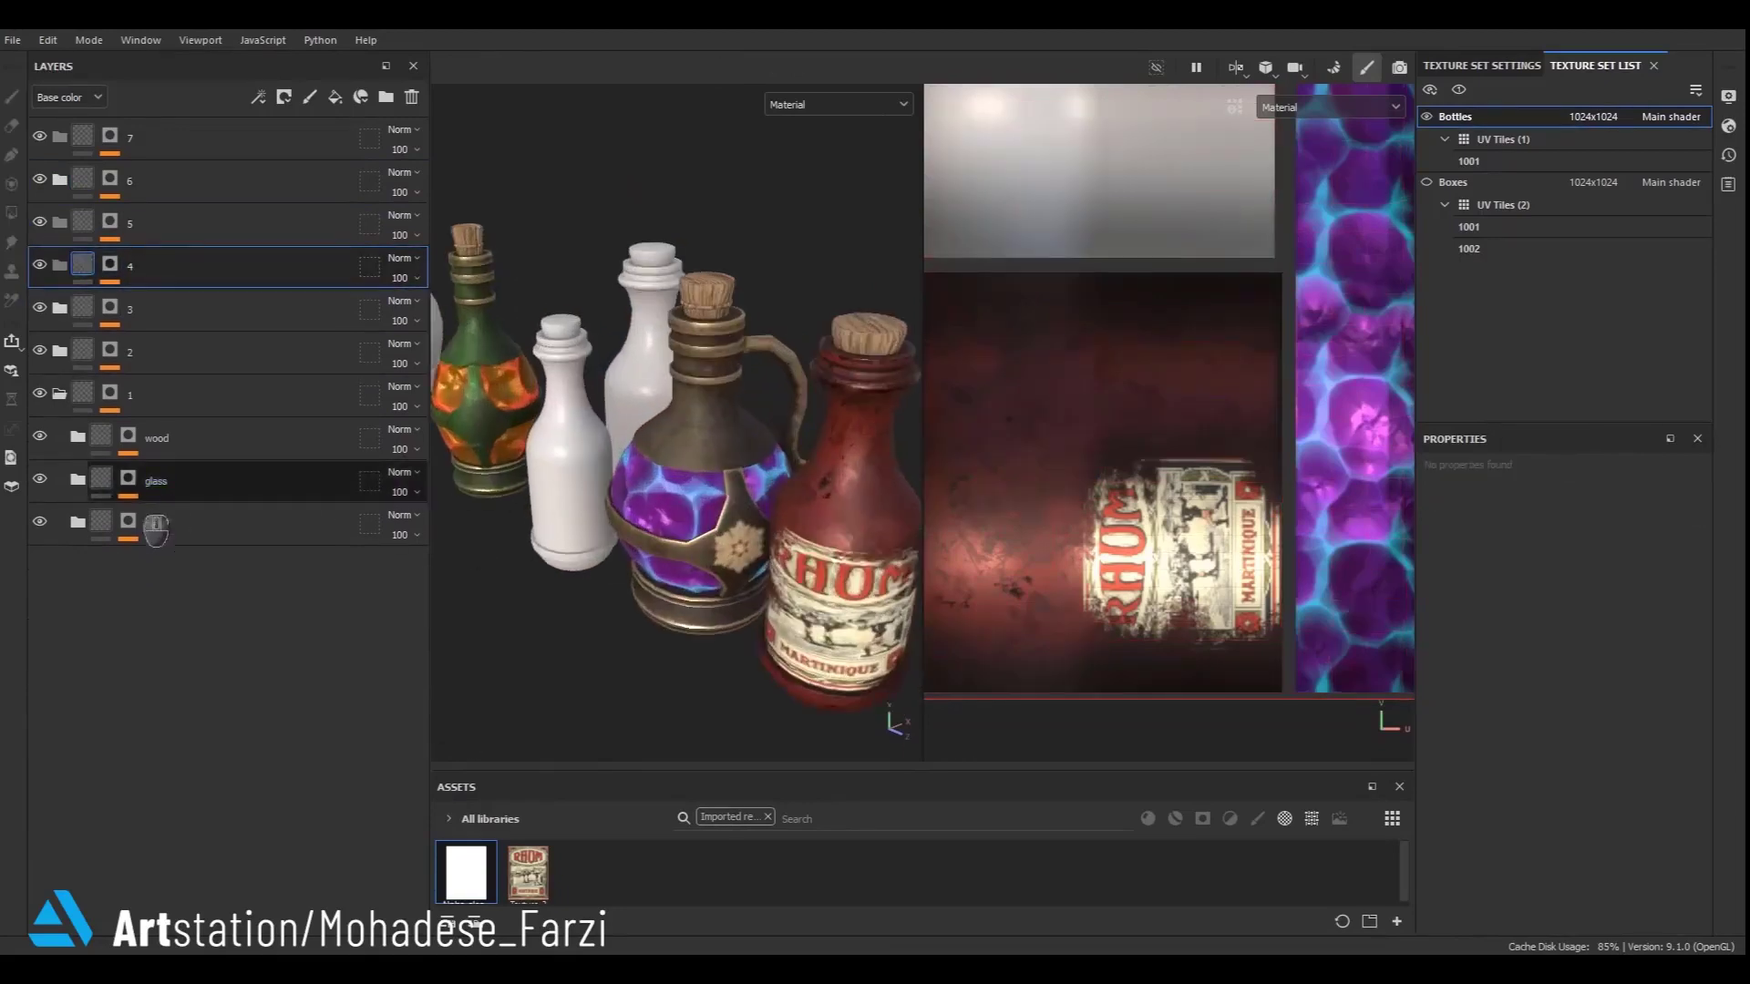
{"action": "left_click", "coordinate": [61, 394]}
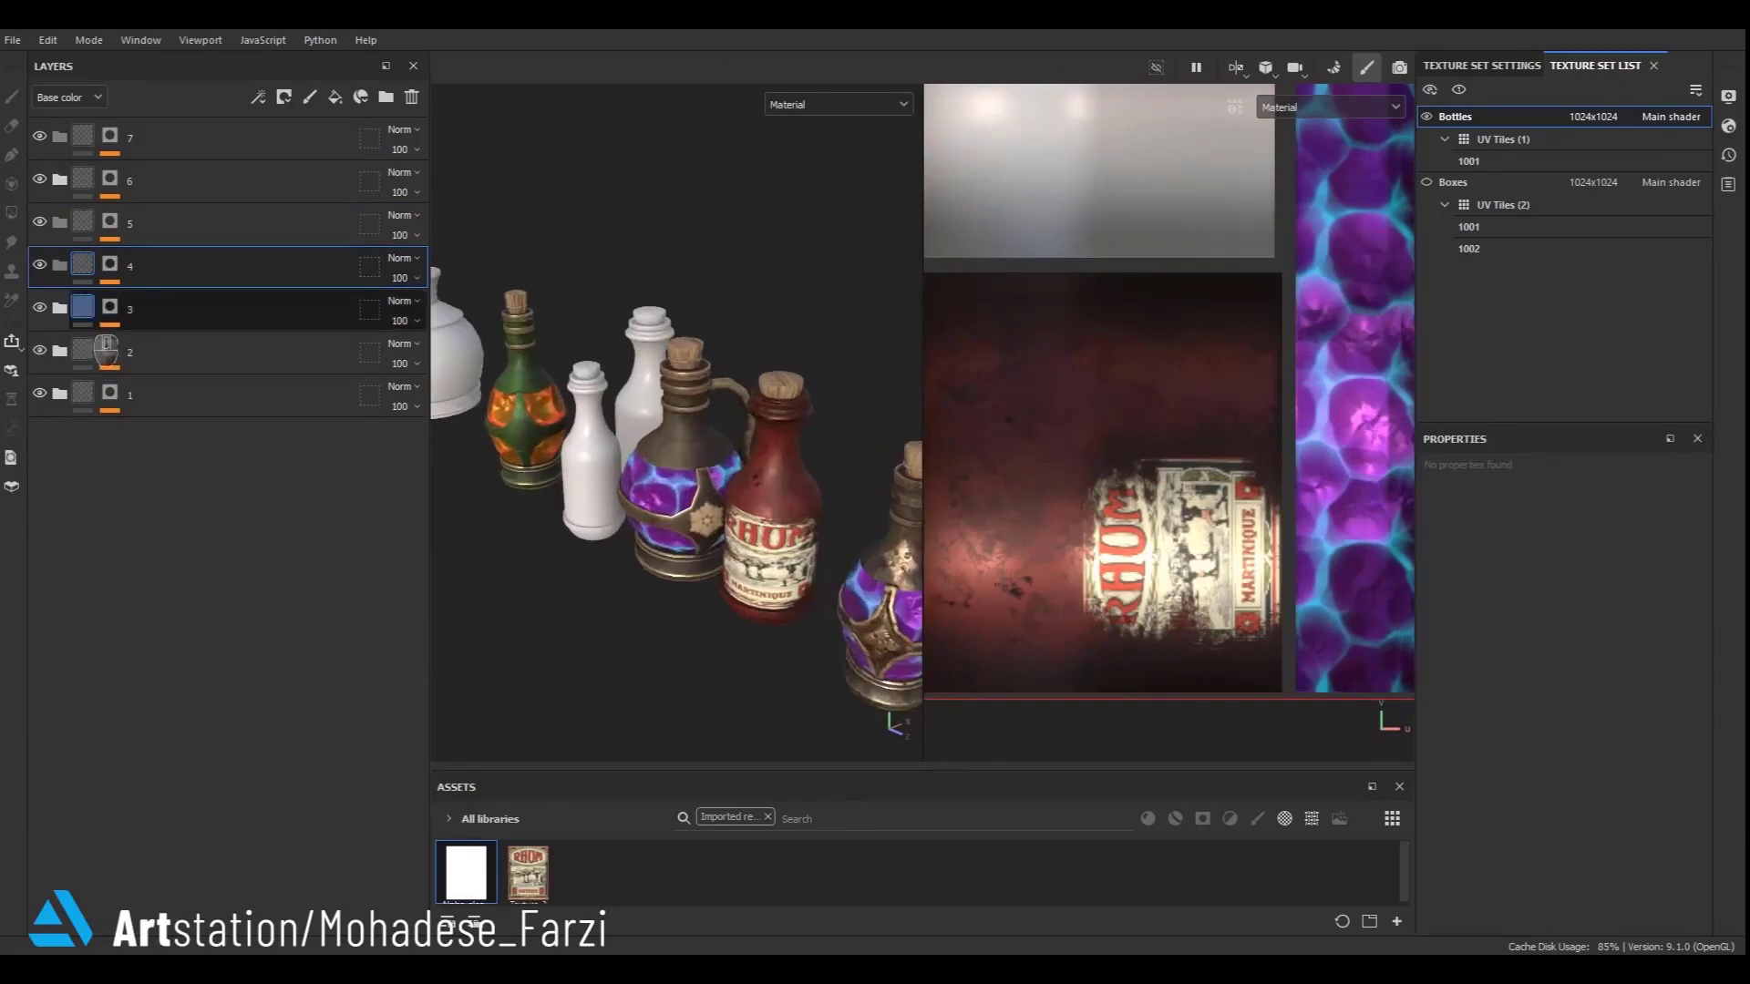
- In bottle folder 3, change the Base fill colour inside metal copy 1's JRO_Gold_04 to green 566C2B
{"action": "left_click", "coordinate": [110, 310], "text": "alt"}
{"action": "left_click", "coordinate": [90, 313]}
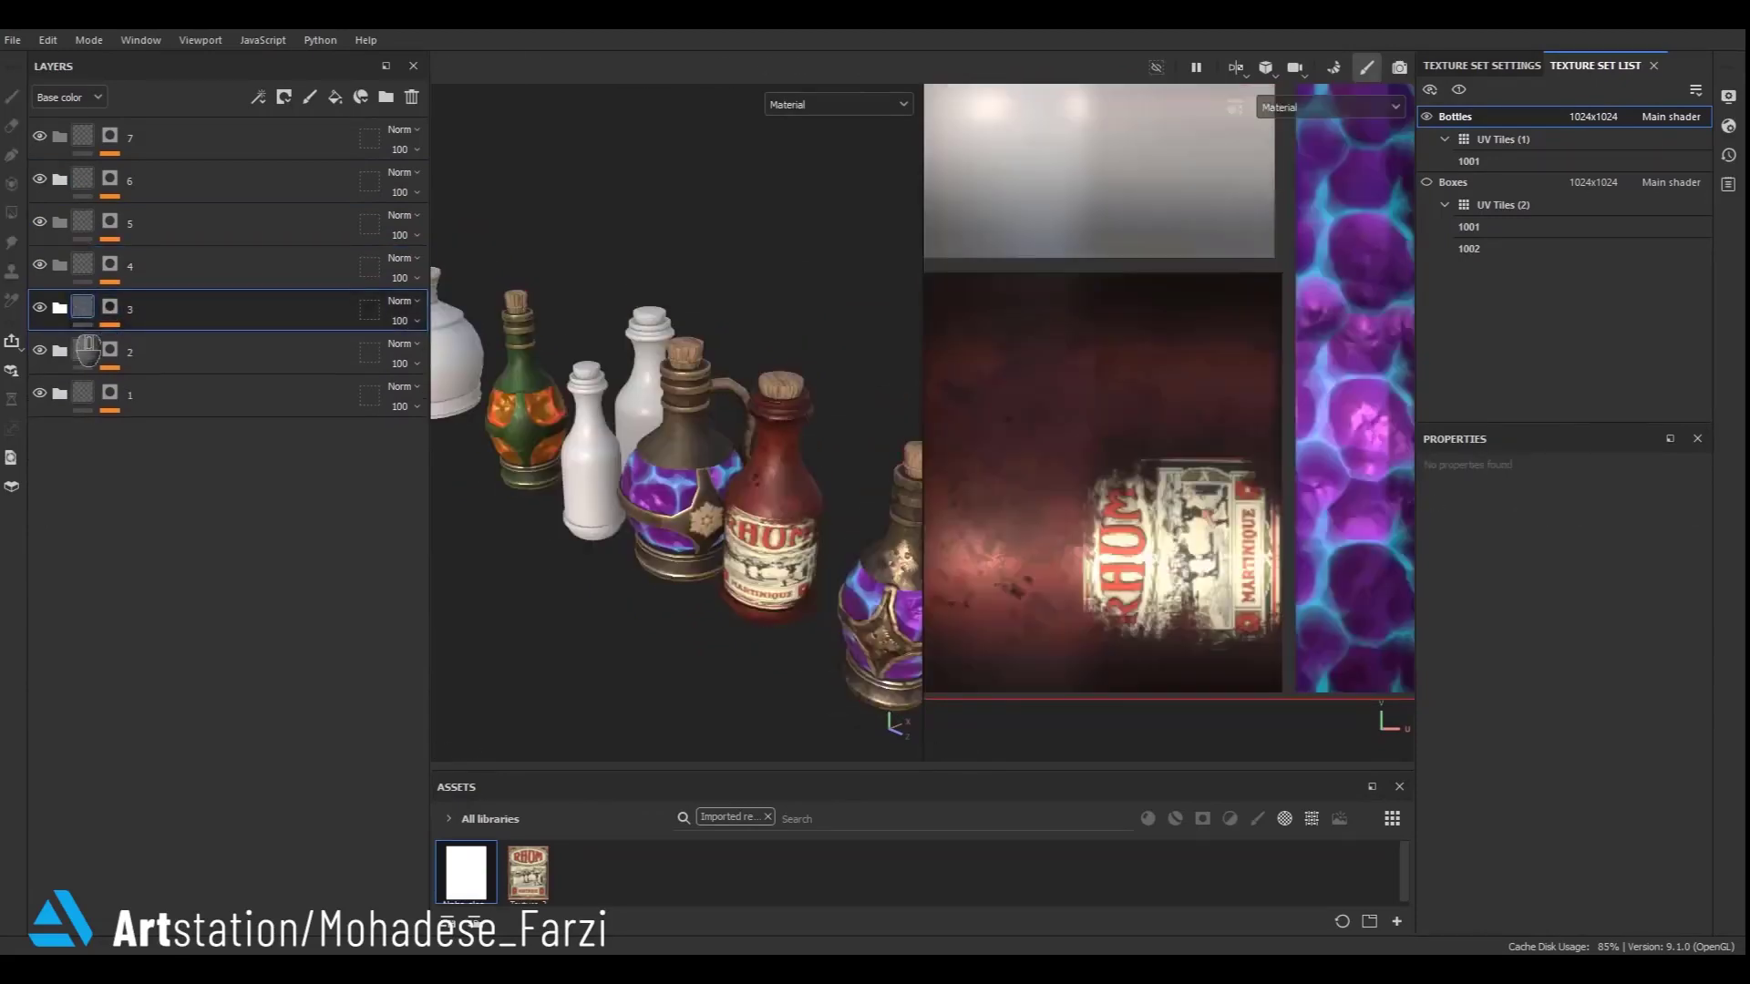
{"action": "left_click", "coordinate": [60, 310]}
{"action": "left_click", "coordinate": [79, 438]}
{"action": "left_click", "coordinate": [113, 526]}
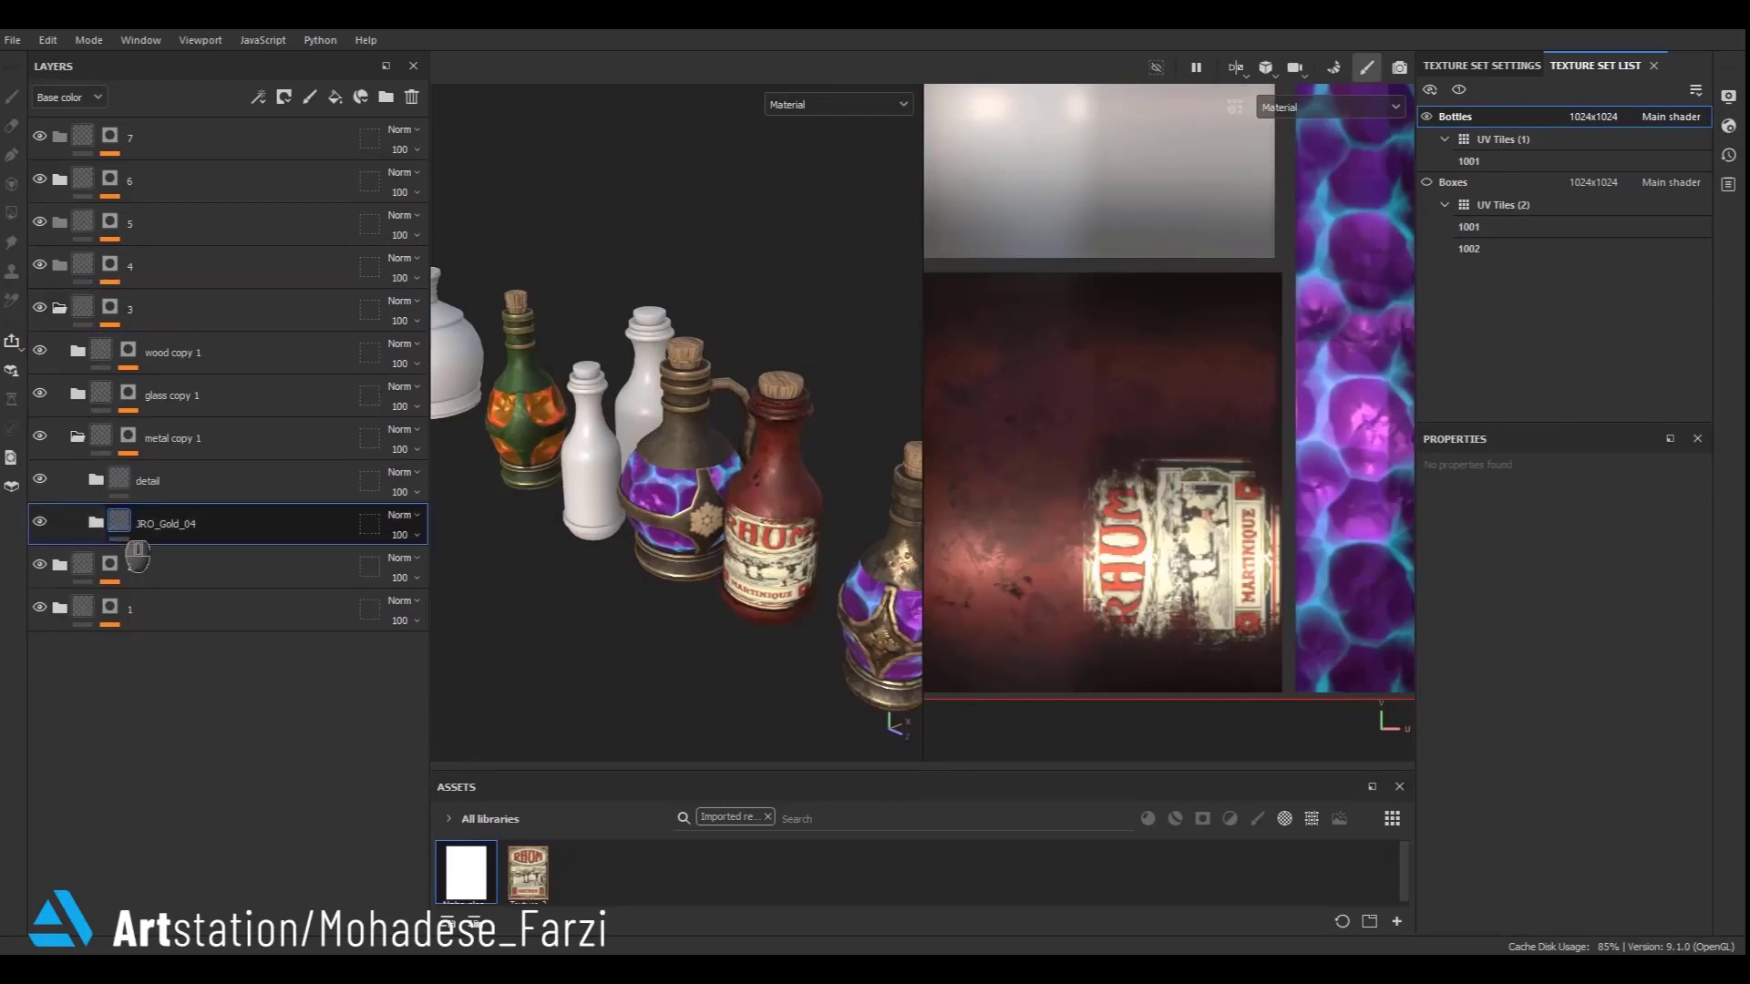
{"action": "left_click", "coordinate": [97, 524]}
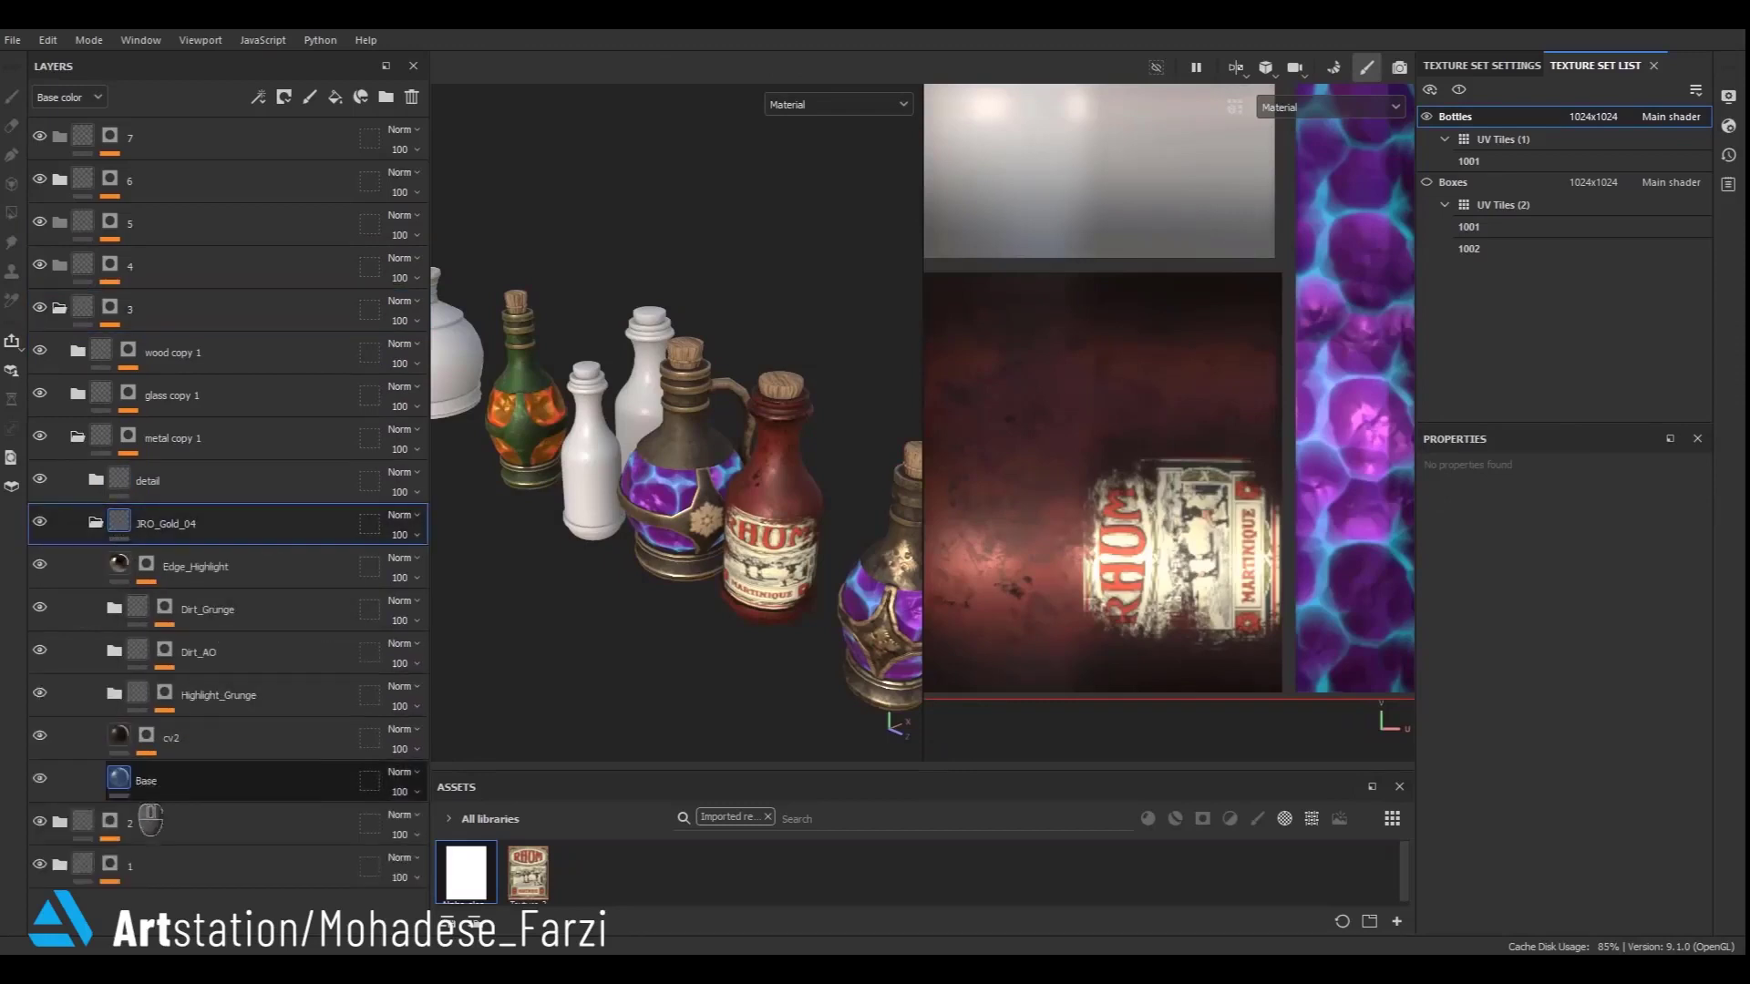
{"action": "left_click", "coordinate": [145, 782]}
{"action": "left_click", "coordinate": [1503, 707]}
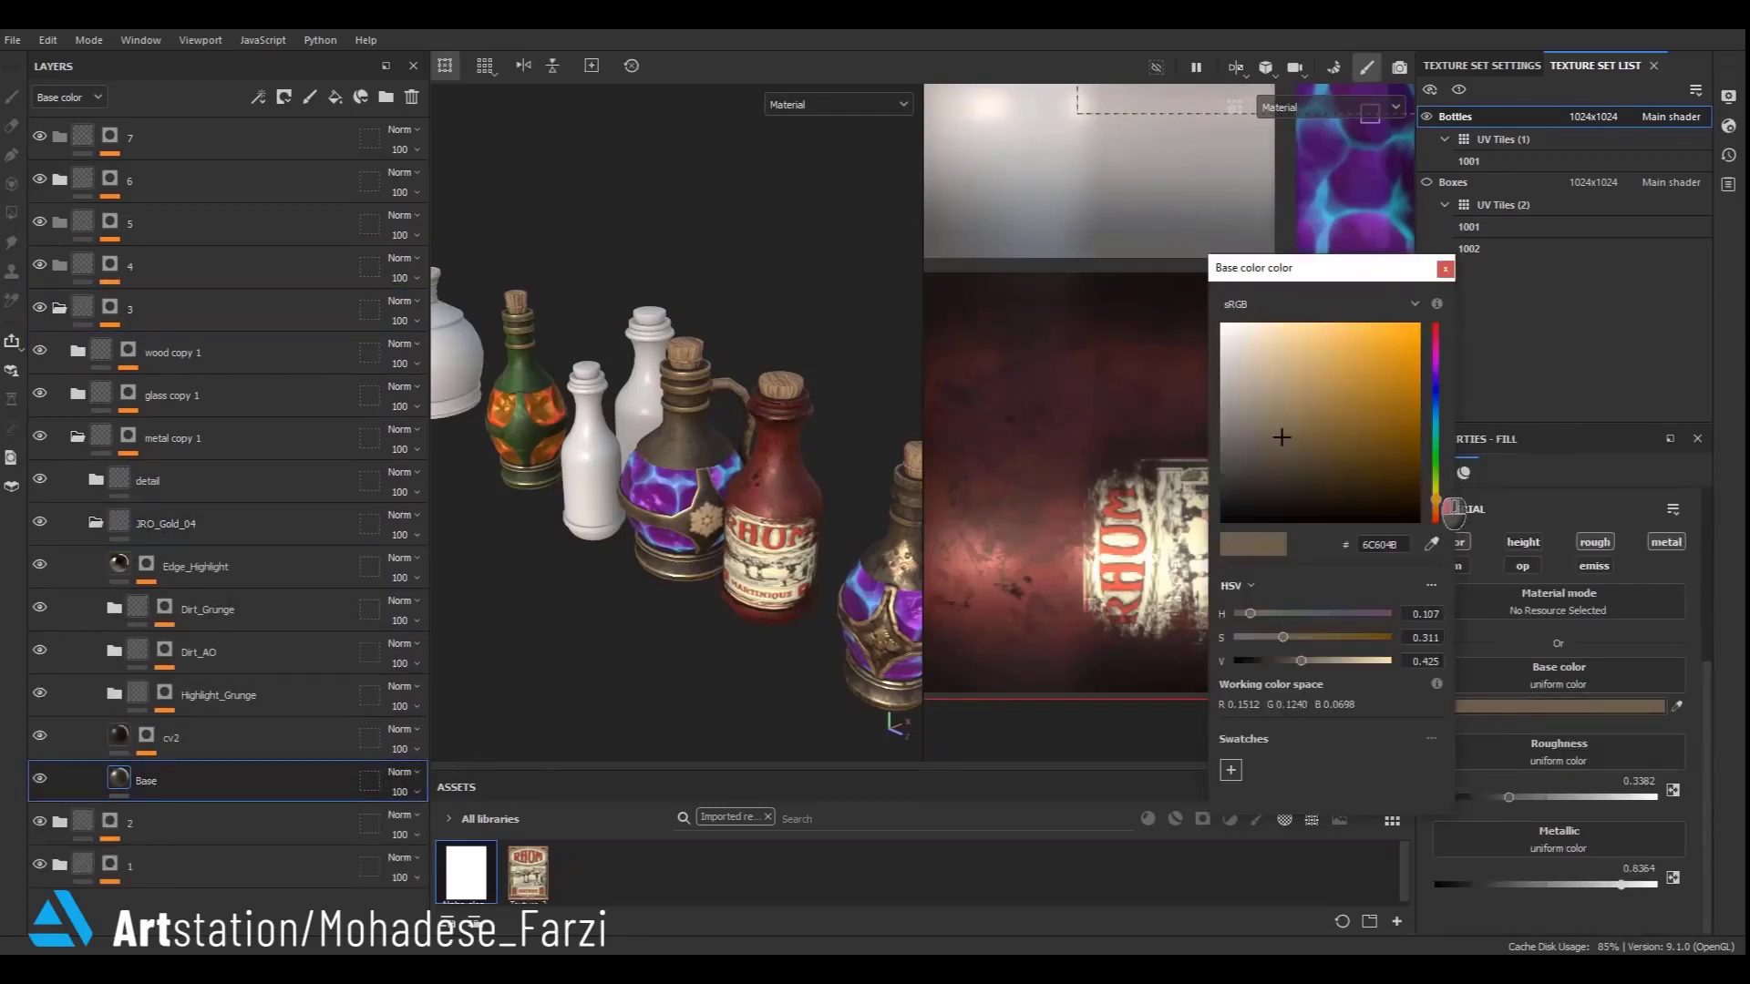
{"action": "left_click", "coordinate": [1328, 637]}
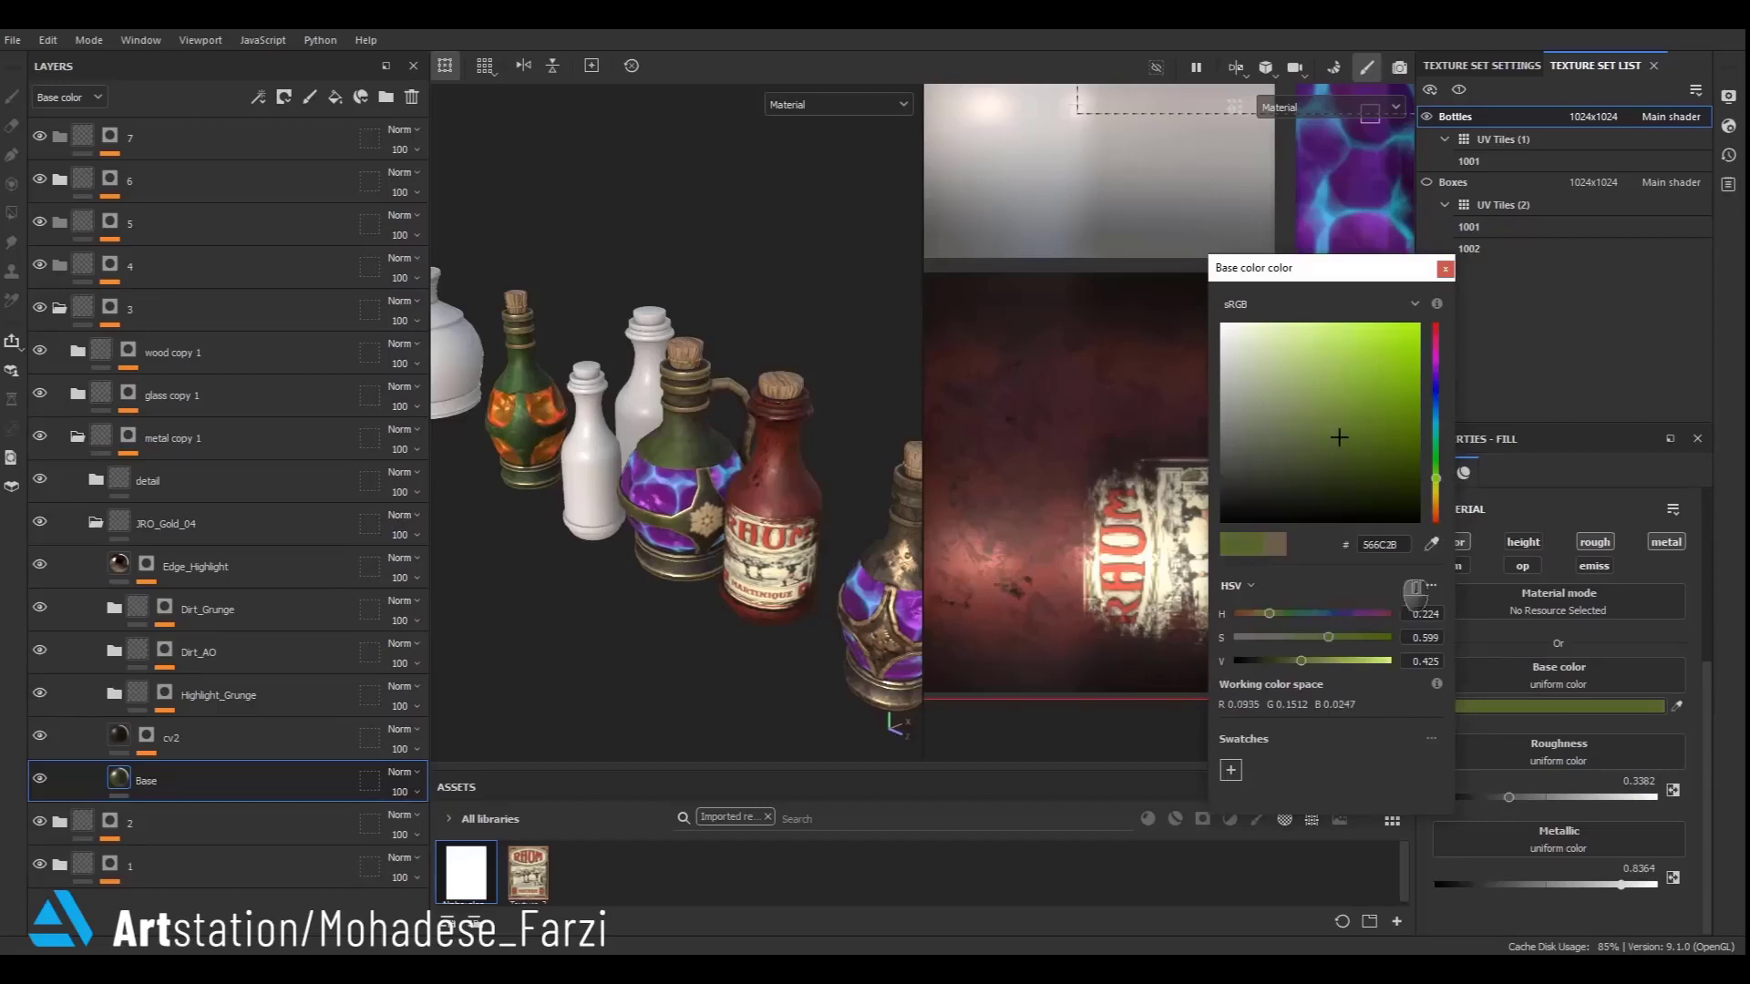
{"action": "left_click", "coordinate": [1445, 269]}
- Set the stylized_crystal fill in glass copy 1 to Base colore 0.39 and emiss colore 0.77
{"action": "left_click", "coordinate": [96, 523]}
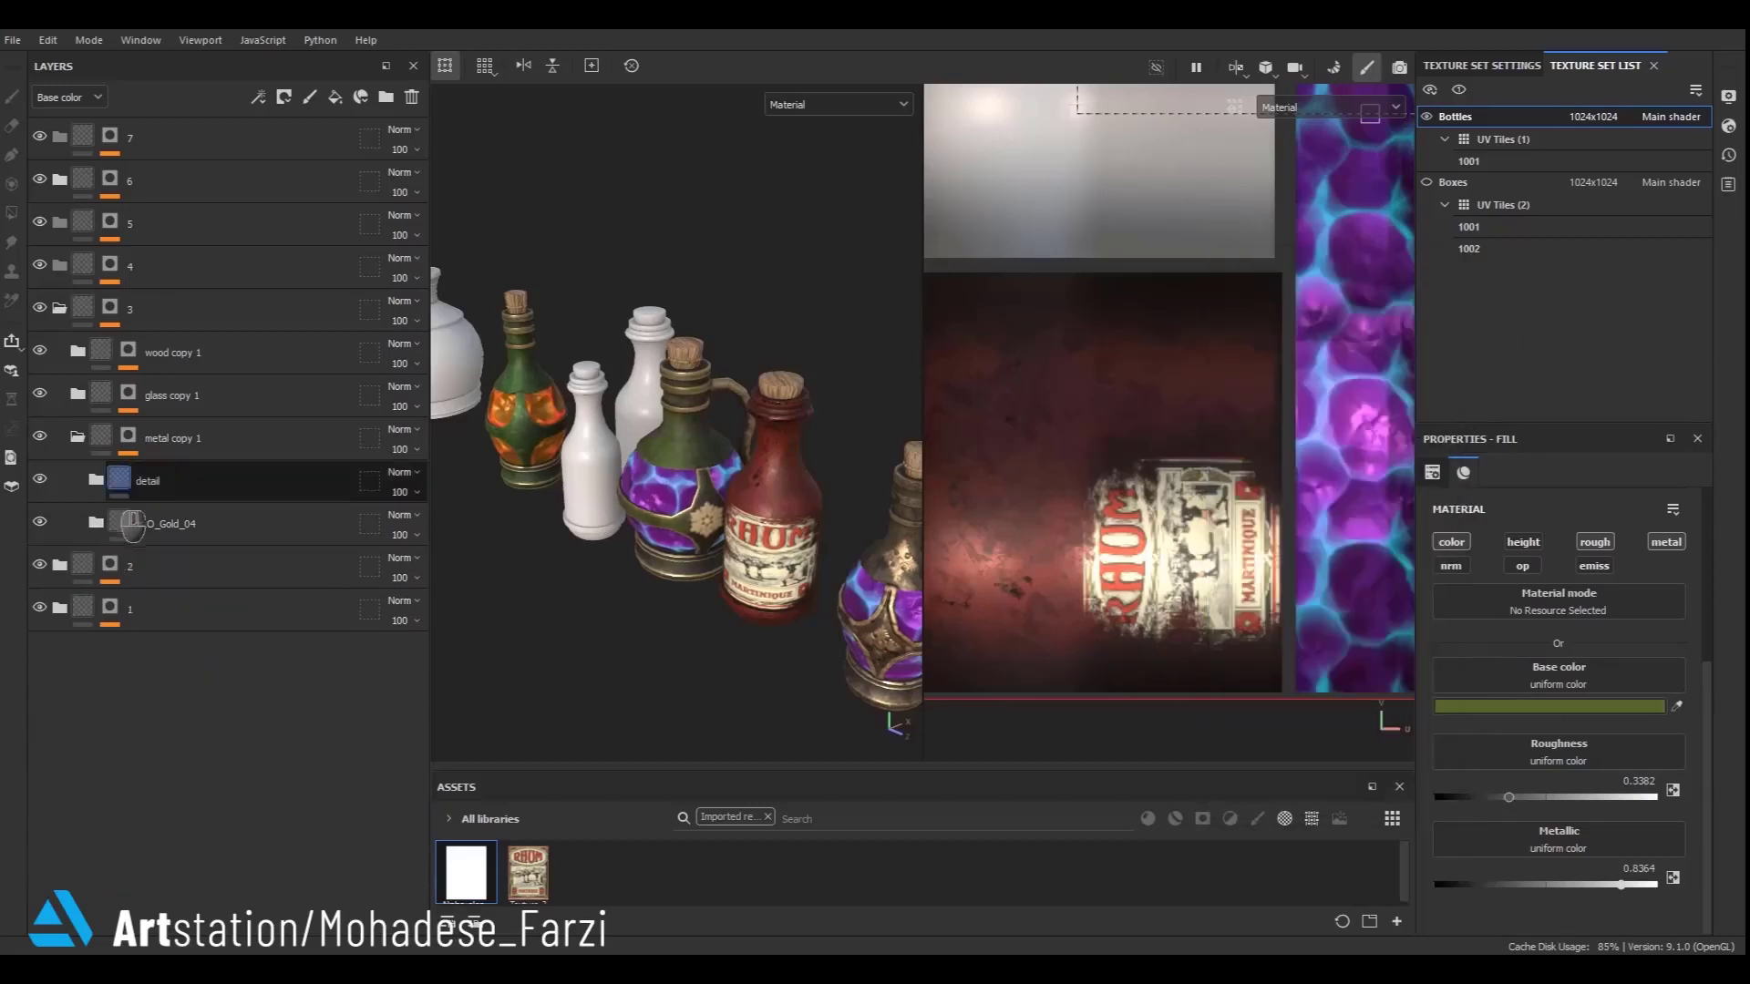
{"action": "left_click", "coordinate": [95, 480]}
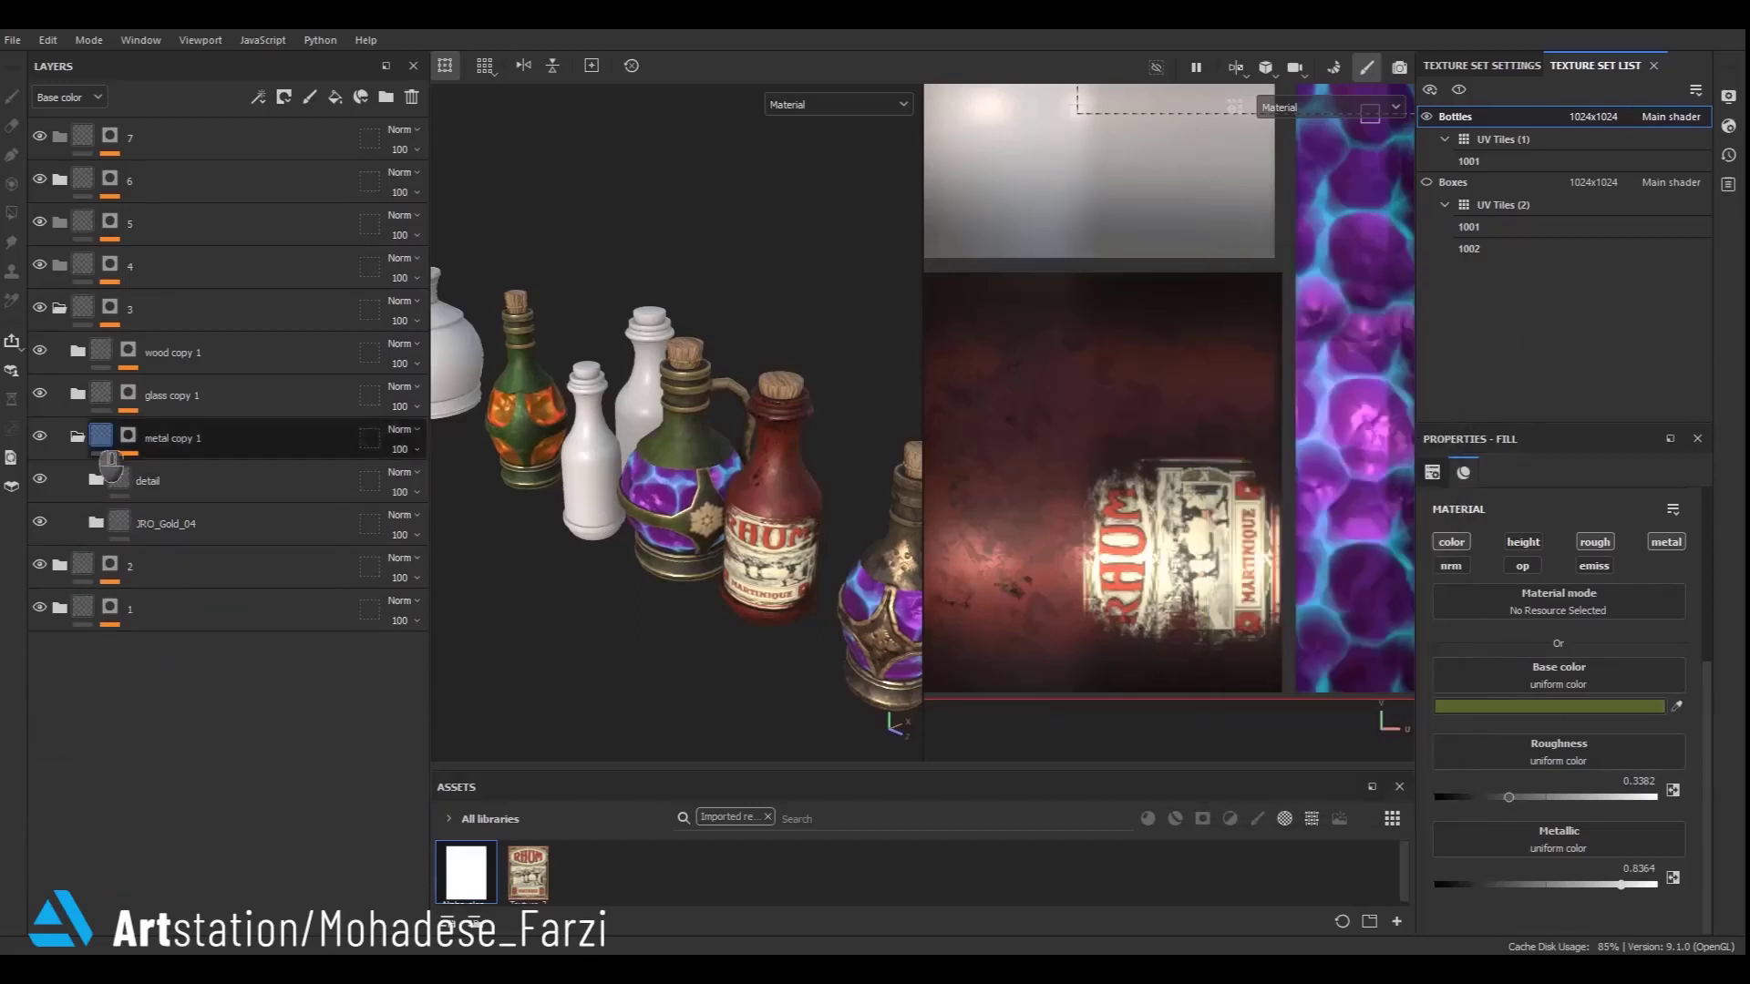
{"action": "left_click", "coordinate": [76, 436]}
{"action": "left_click", "coordinate": [77, 394]}
{"action": "left_click", "coordinate": [159, 473]}
{"action": "scroll", "coordinate": [730, 547], "scroll_direction": "up", "scroll_amount": 3}
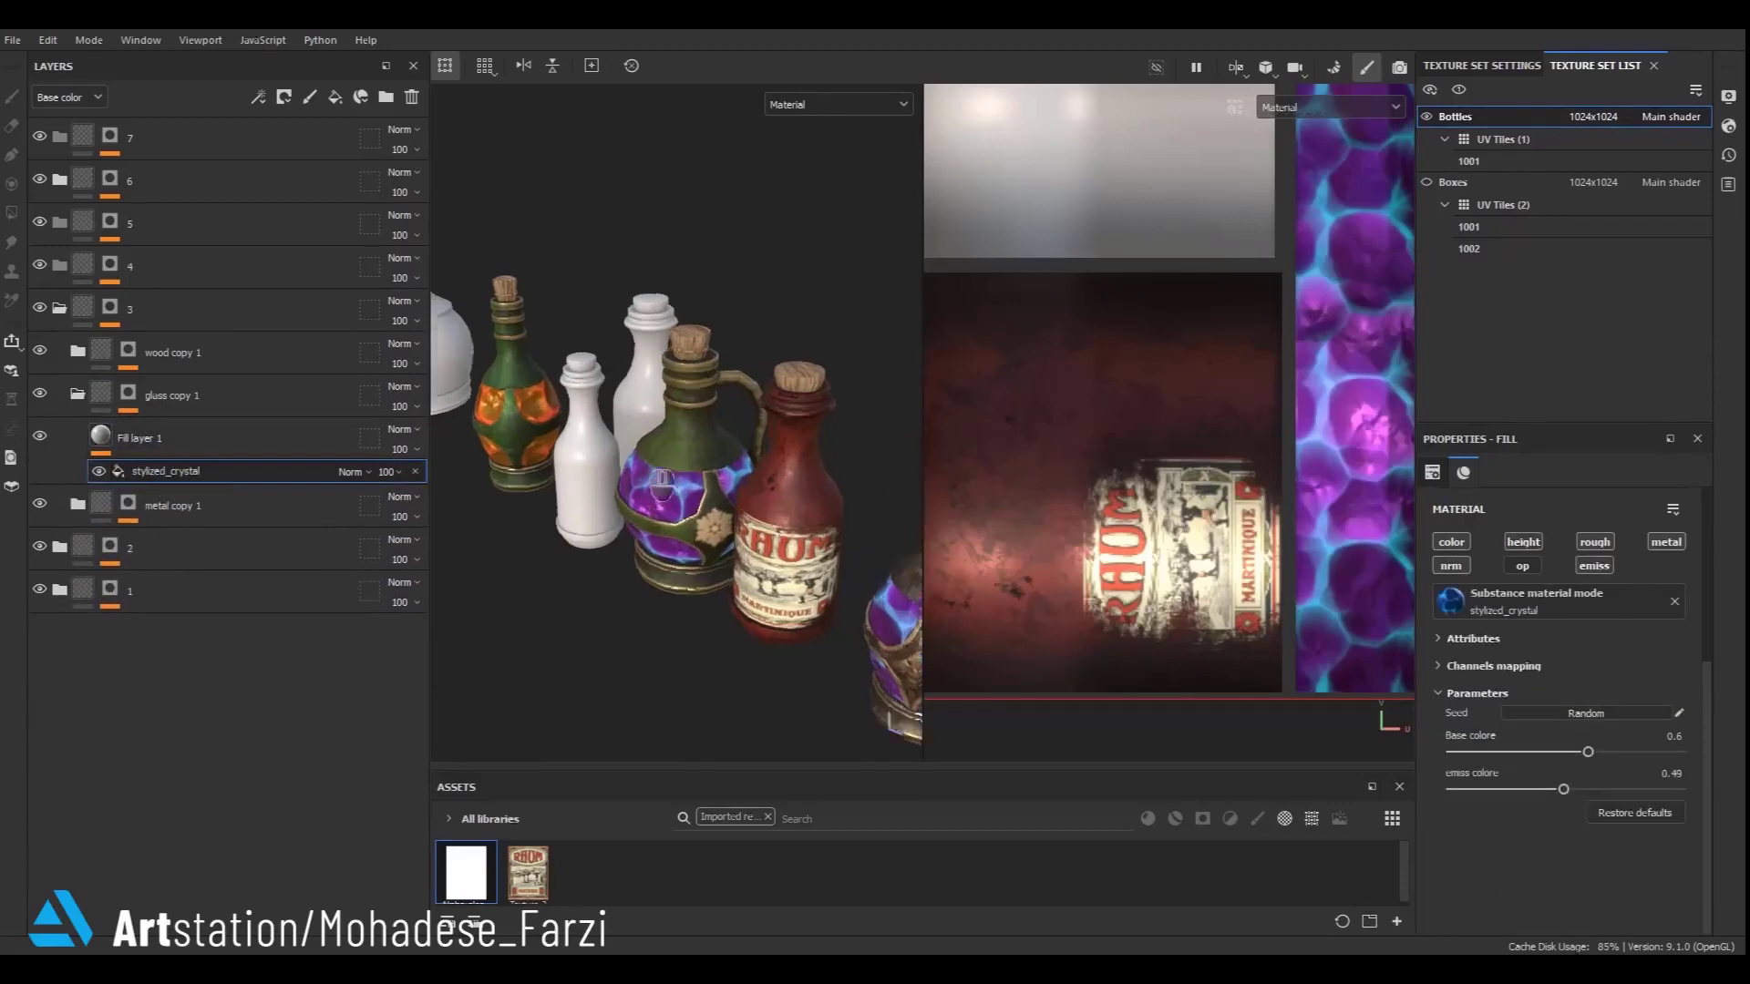
{"action": "left_click_drag", "start_coordinate": [1588, 753], "coordinate": [1629, 790]}
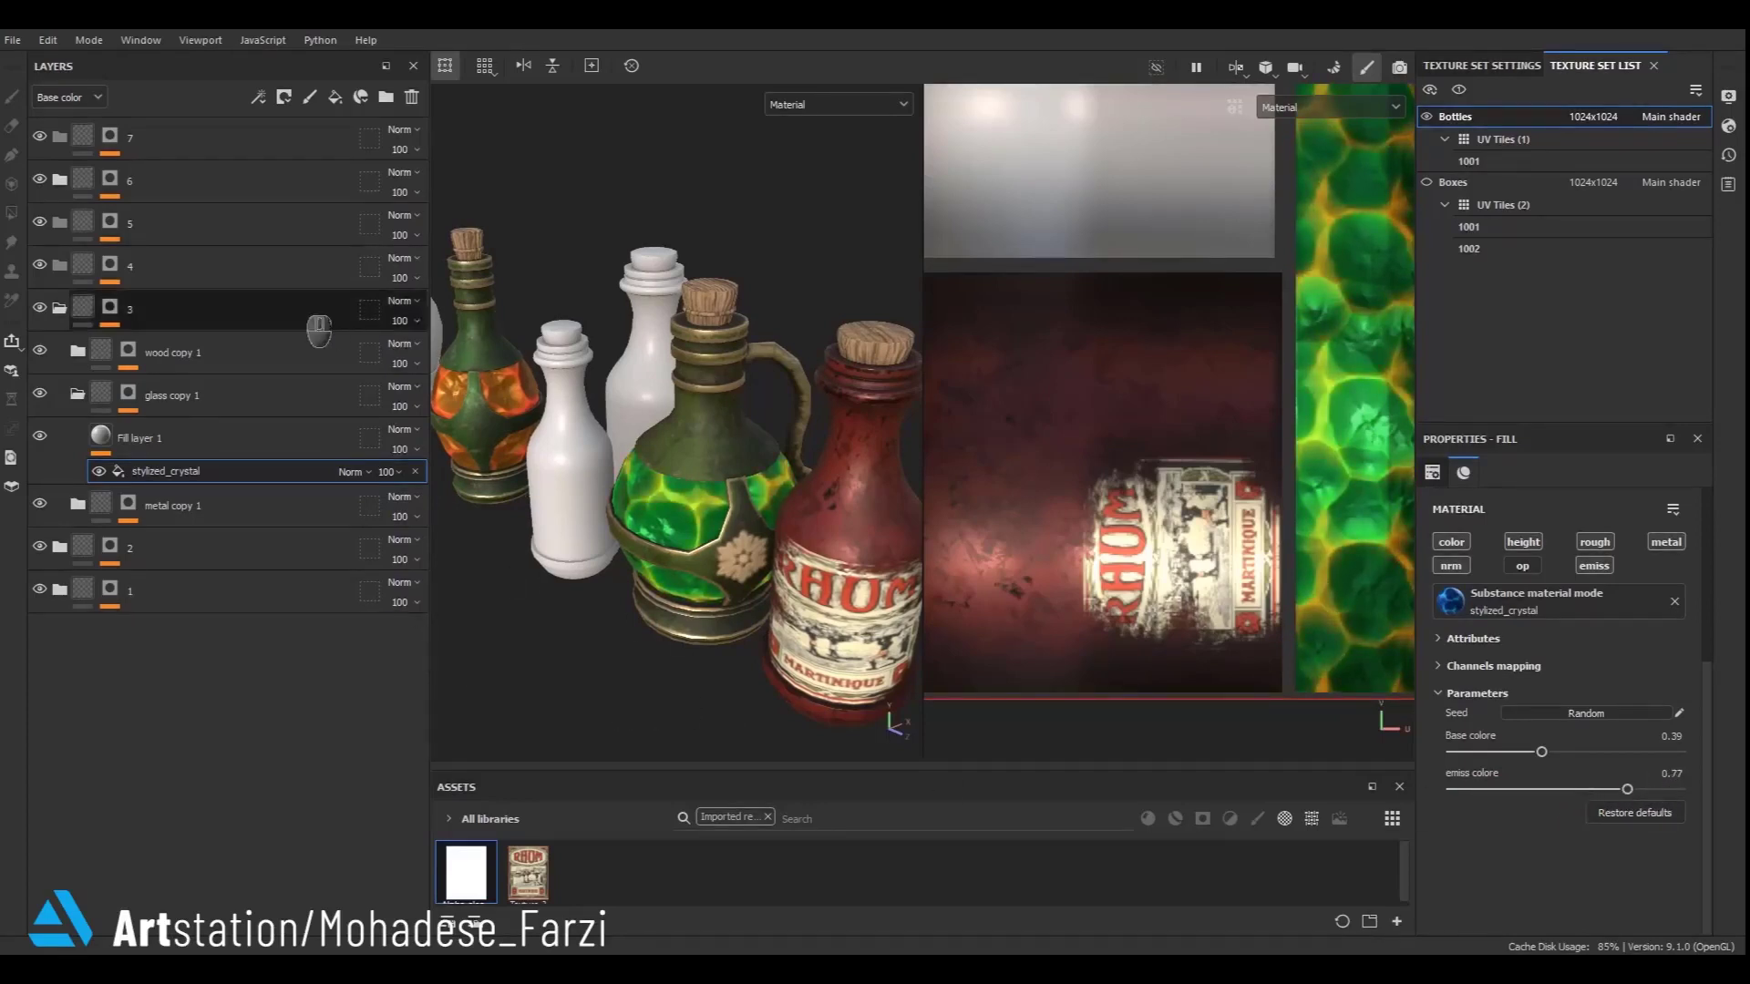
- Collapse the folders and zoom out to review the whole bottle set
{"action": "left_click", "coordinate": [78, 394]}
{"action": "left_click", "coordinate": [60, 309]}
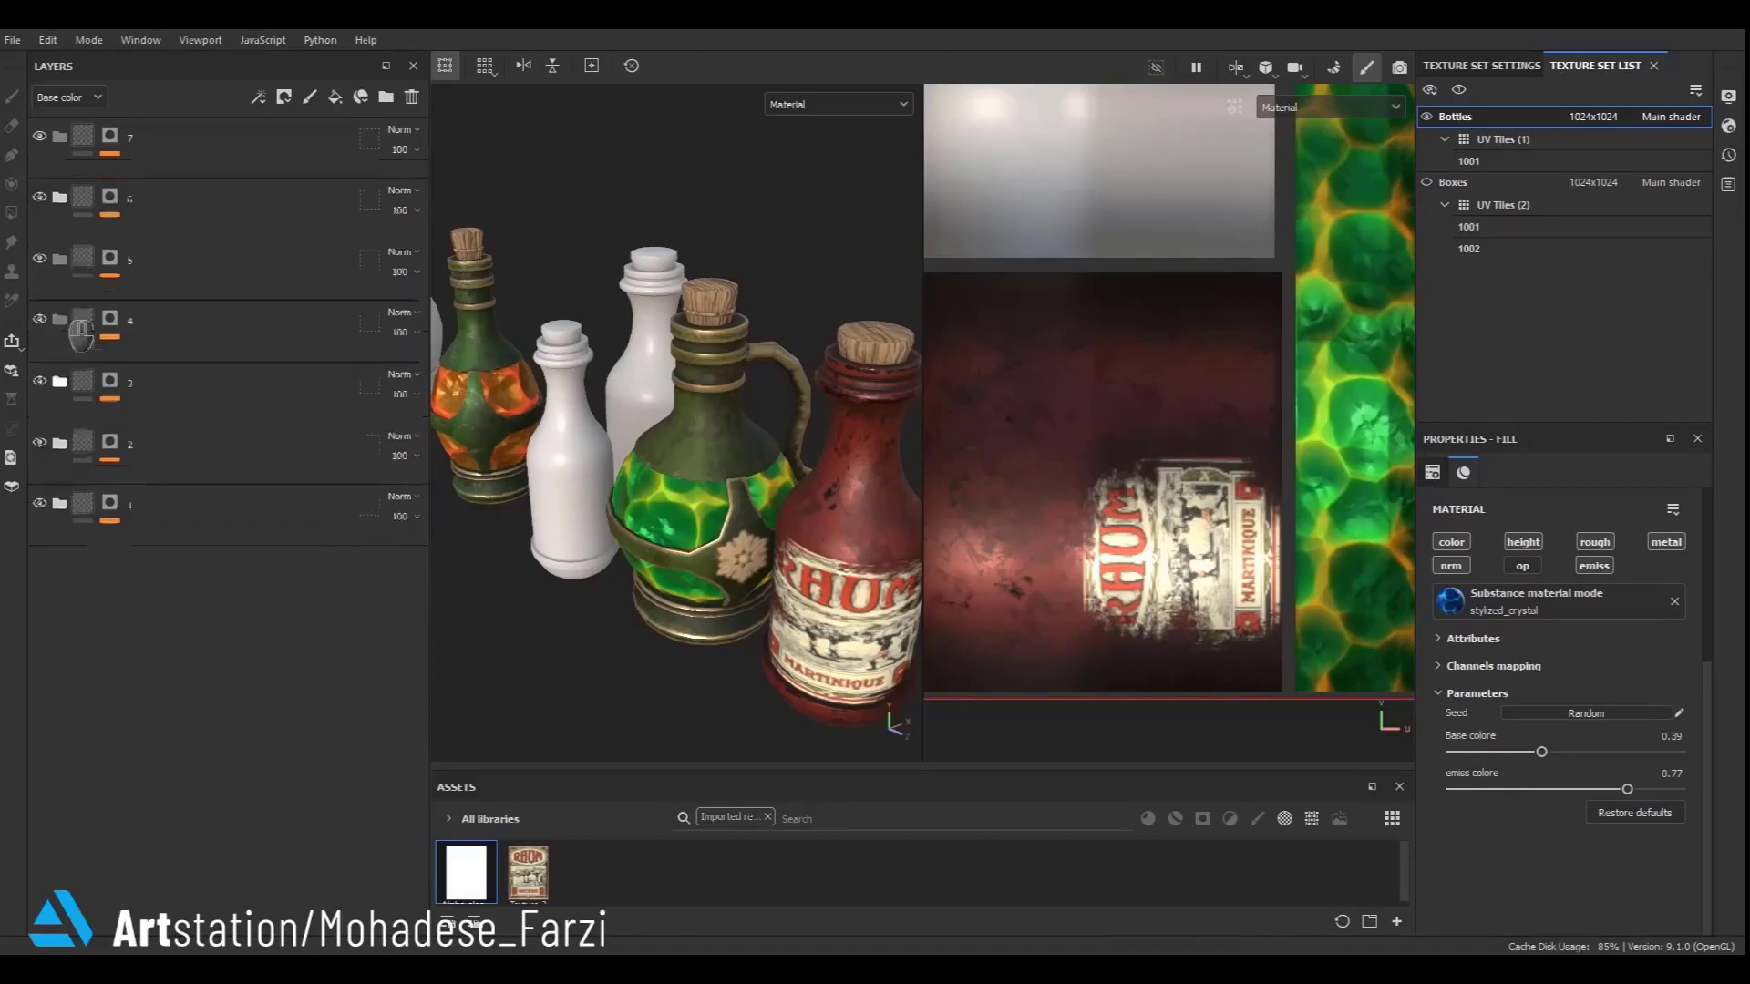
{"action": "left_click", "coordinate": [83, 314]}
{"action": "scroll", "coordinate": [624, 631], "scroll_direction": "down", "scroll_amount": 5}
{"action": "scroll", "coordinate": [628, 638], "scroll_direction": "down", "scroll_amount": 4}
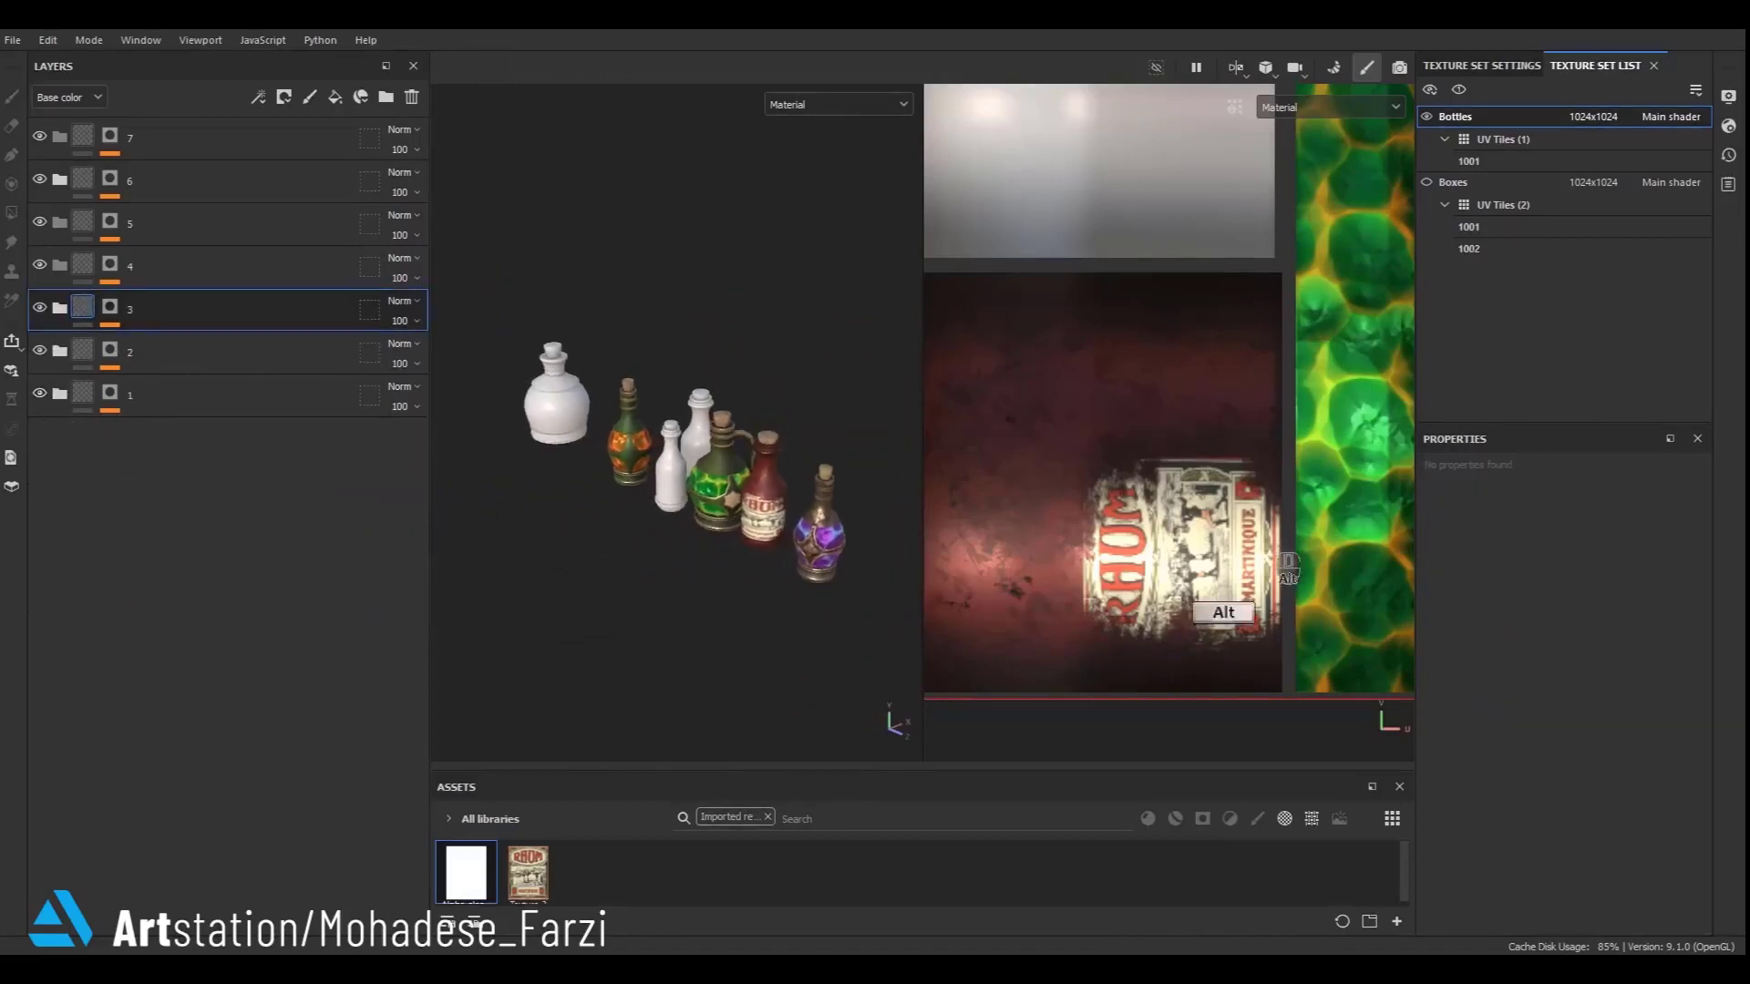
{"action": "scroll", "coordinate": [1004, 617], "scroll_direction": "down", "scroll_amount": 3}
{"action": "scroll", "coordinate": [754, 547], "scroll_direction": "up", "scroll_amount": 5}
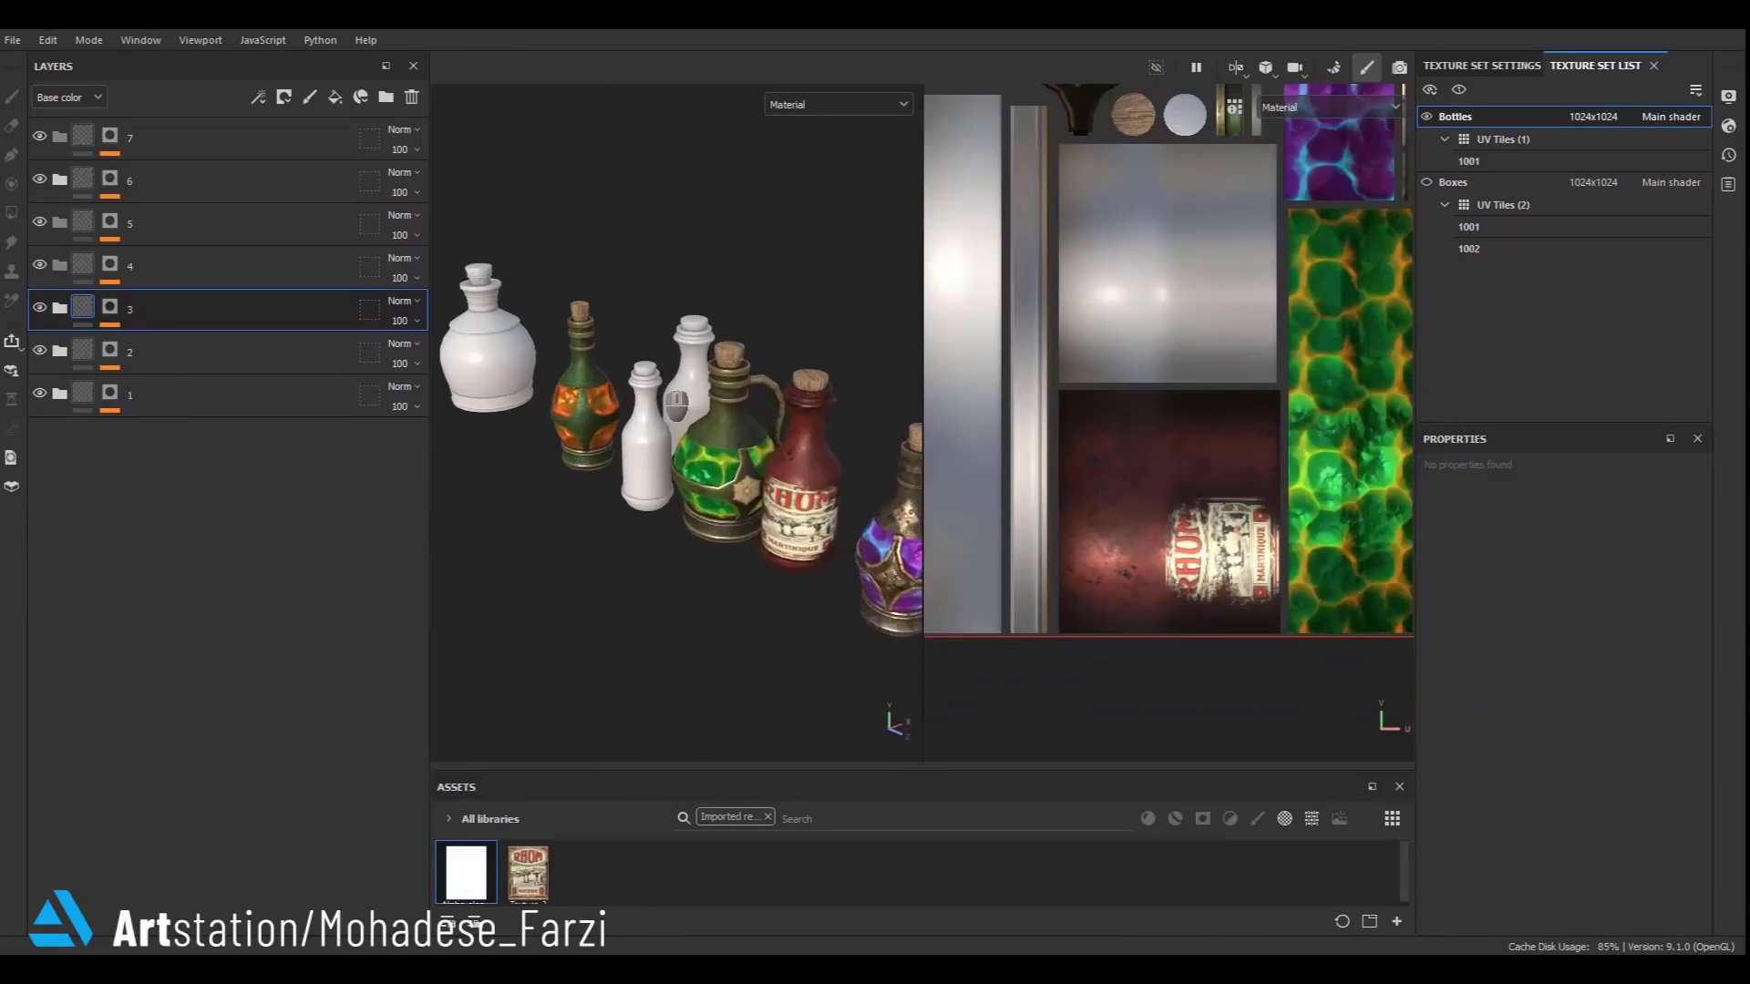
{"action": "middle_click_drag", "start_coordinate": [576, 392], "coordinate": [720, 496], "text": "alt"}
{"action": "scroll", "coordinate": [796, 554], "scroll_direction": "up", "scroll_amount": 2}
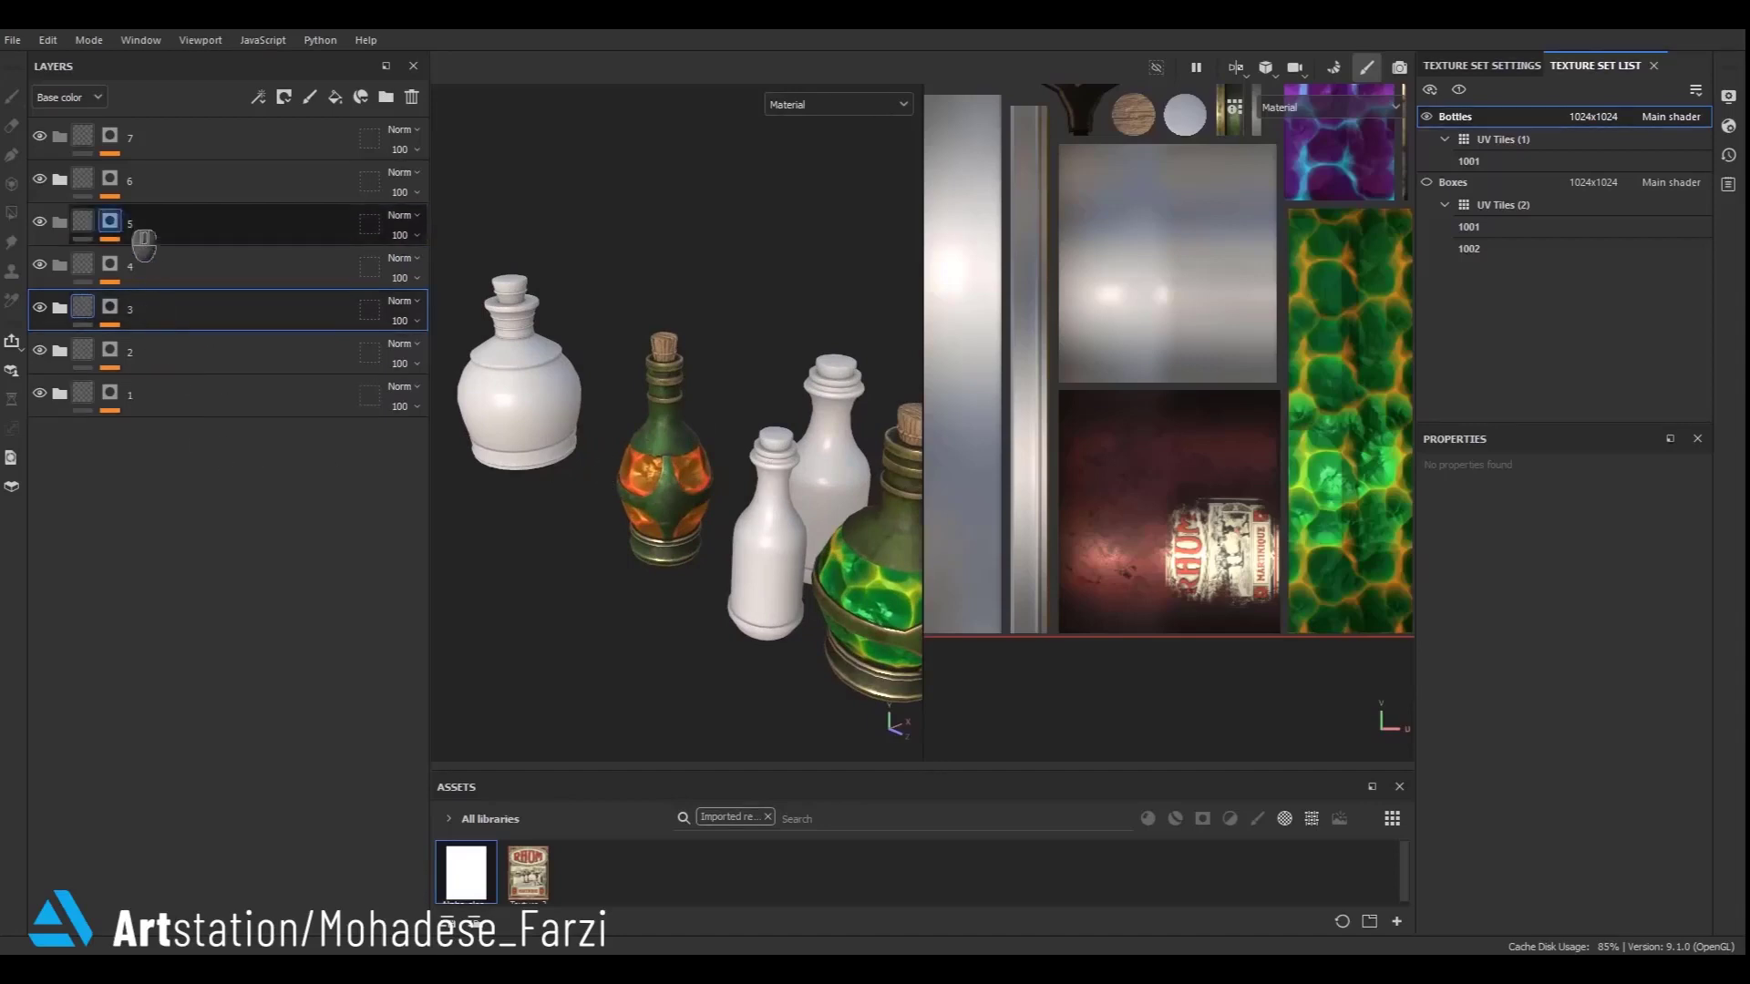
- In folder 6, create a new folder named detail at the top of metal copy 1's JRO_Gold_04
{"action": "left_click", "coordinate": [39, 179]}
{"action": "left_click", "coordinate": [40, 180]}
{"action": "left_click", "coordinate": [59, 180]}
{"action": "left_click", "coordinate": [78, 309]}
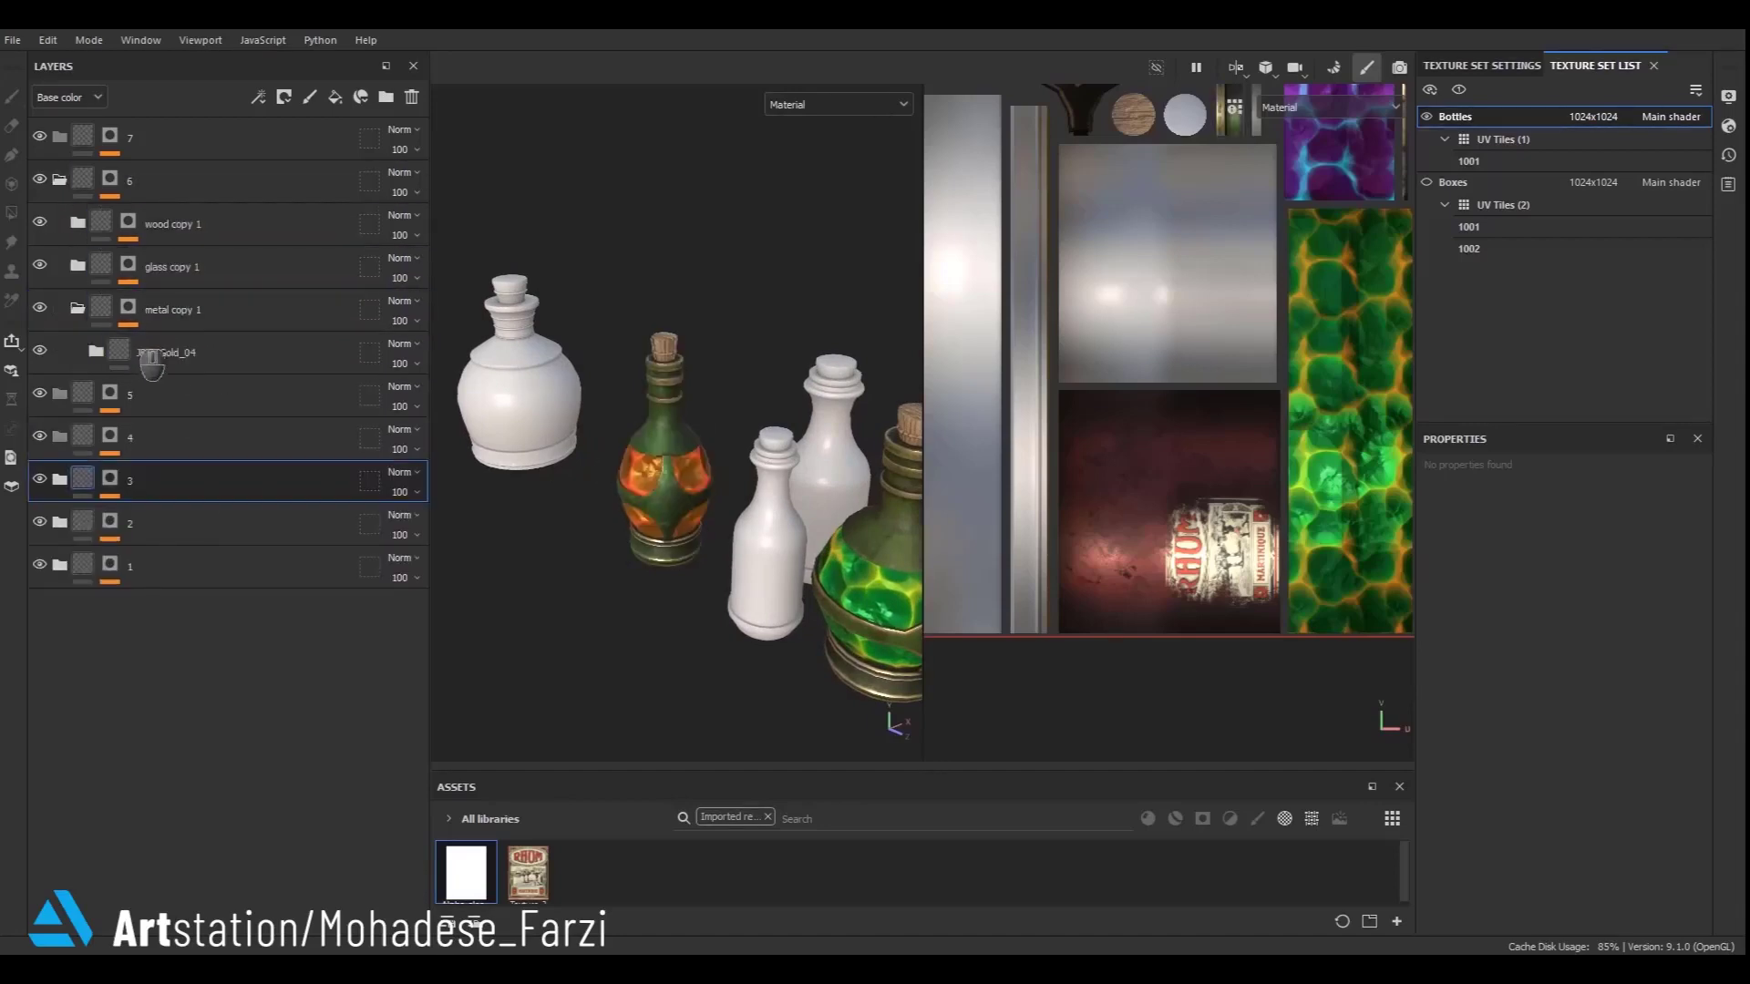
{"action": "left_click", "coordinate": [96, 352]}
{"action": "left_click", "coordinate": [195, 401]}
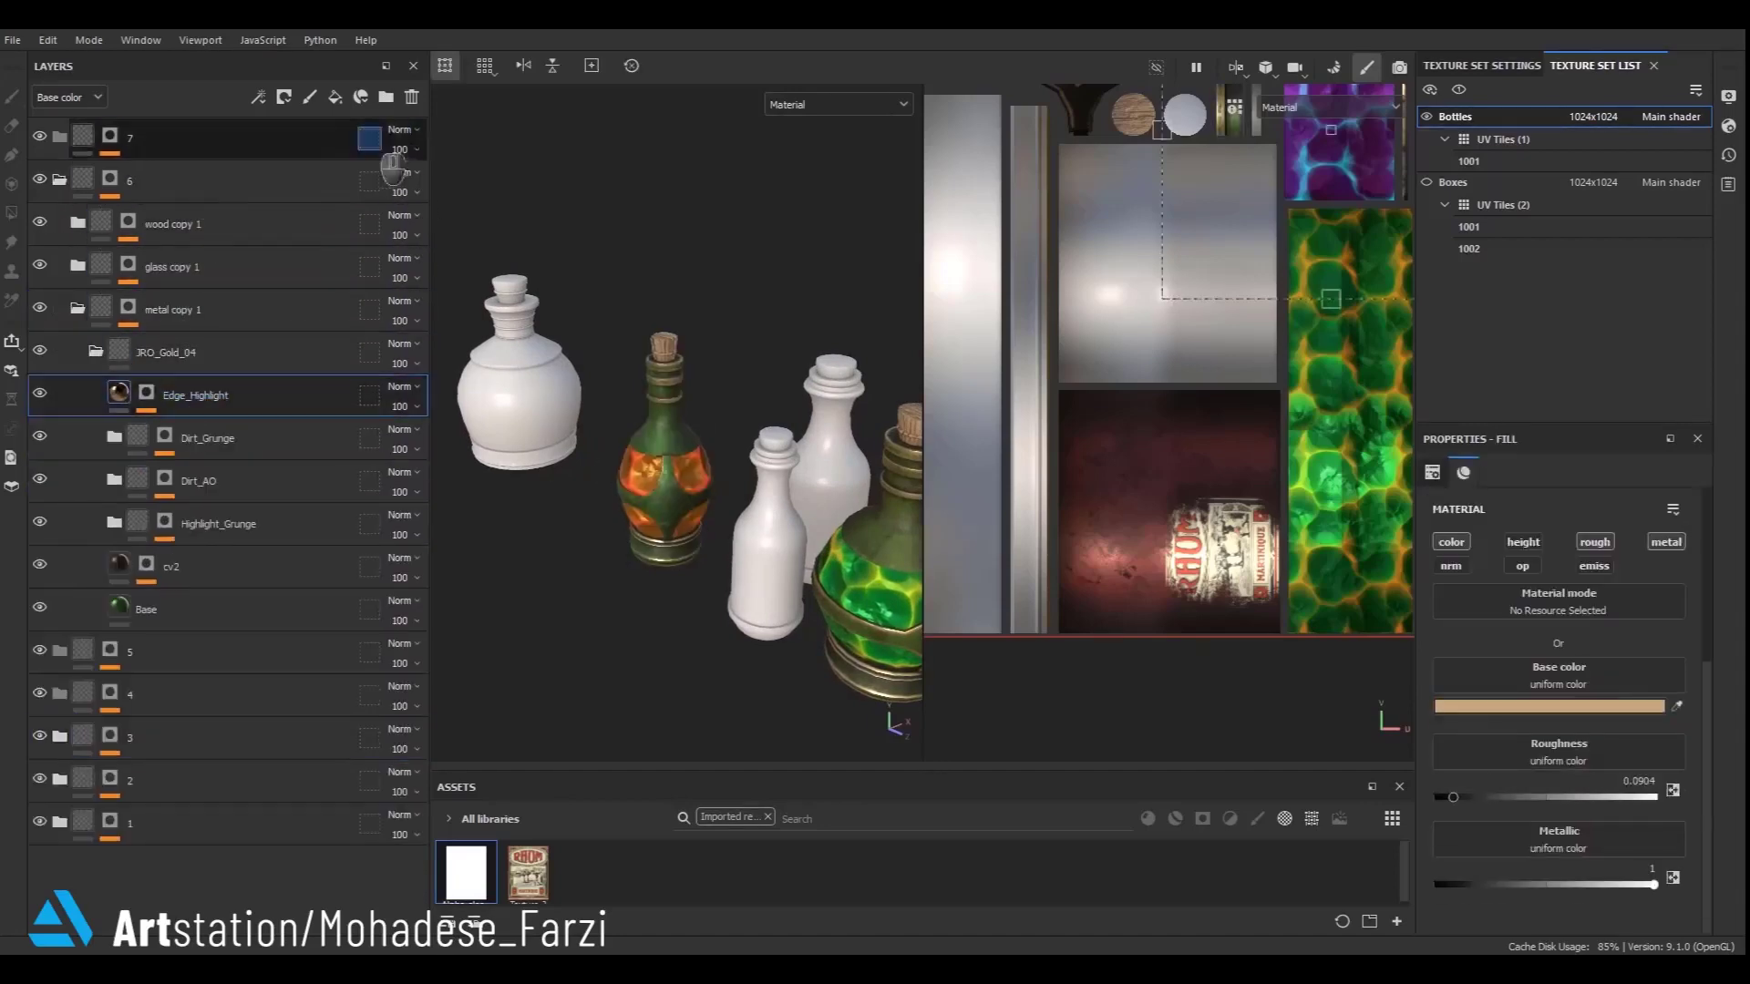
{"action": "left_click", "coordinate": [386, 96]}
{"action": "double_click", "coordinate": [210, 396]}
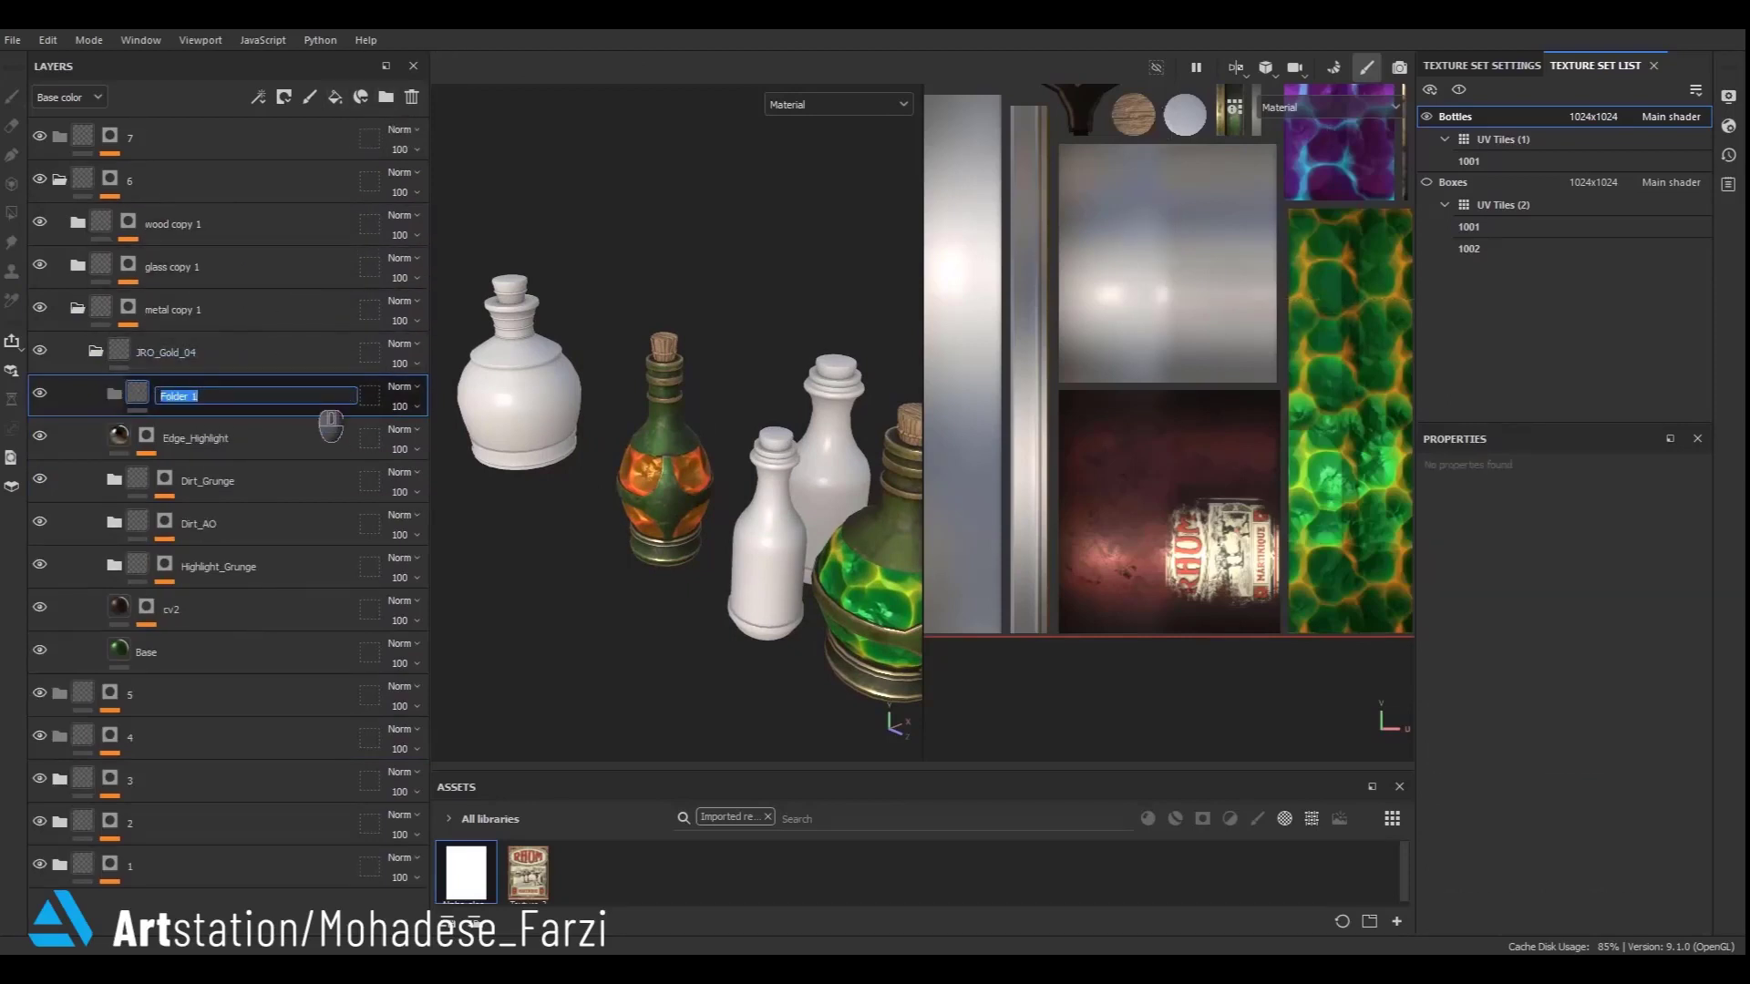
- Try adding a mask and then a fill layer to the detail folder, undoing each
{"action": "right_click", "coordinate": [206, 412]}
{"action": "left_click", "coordinate": [255, 187]}
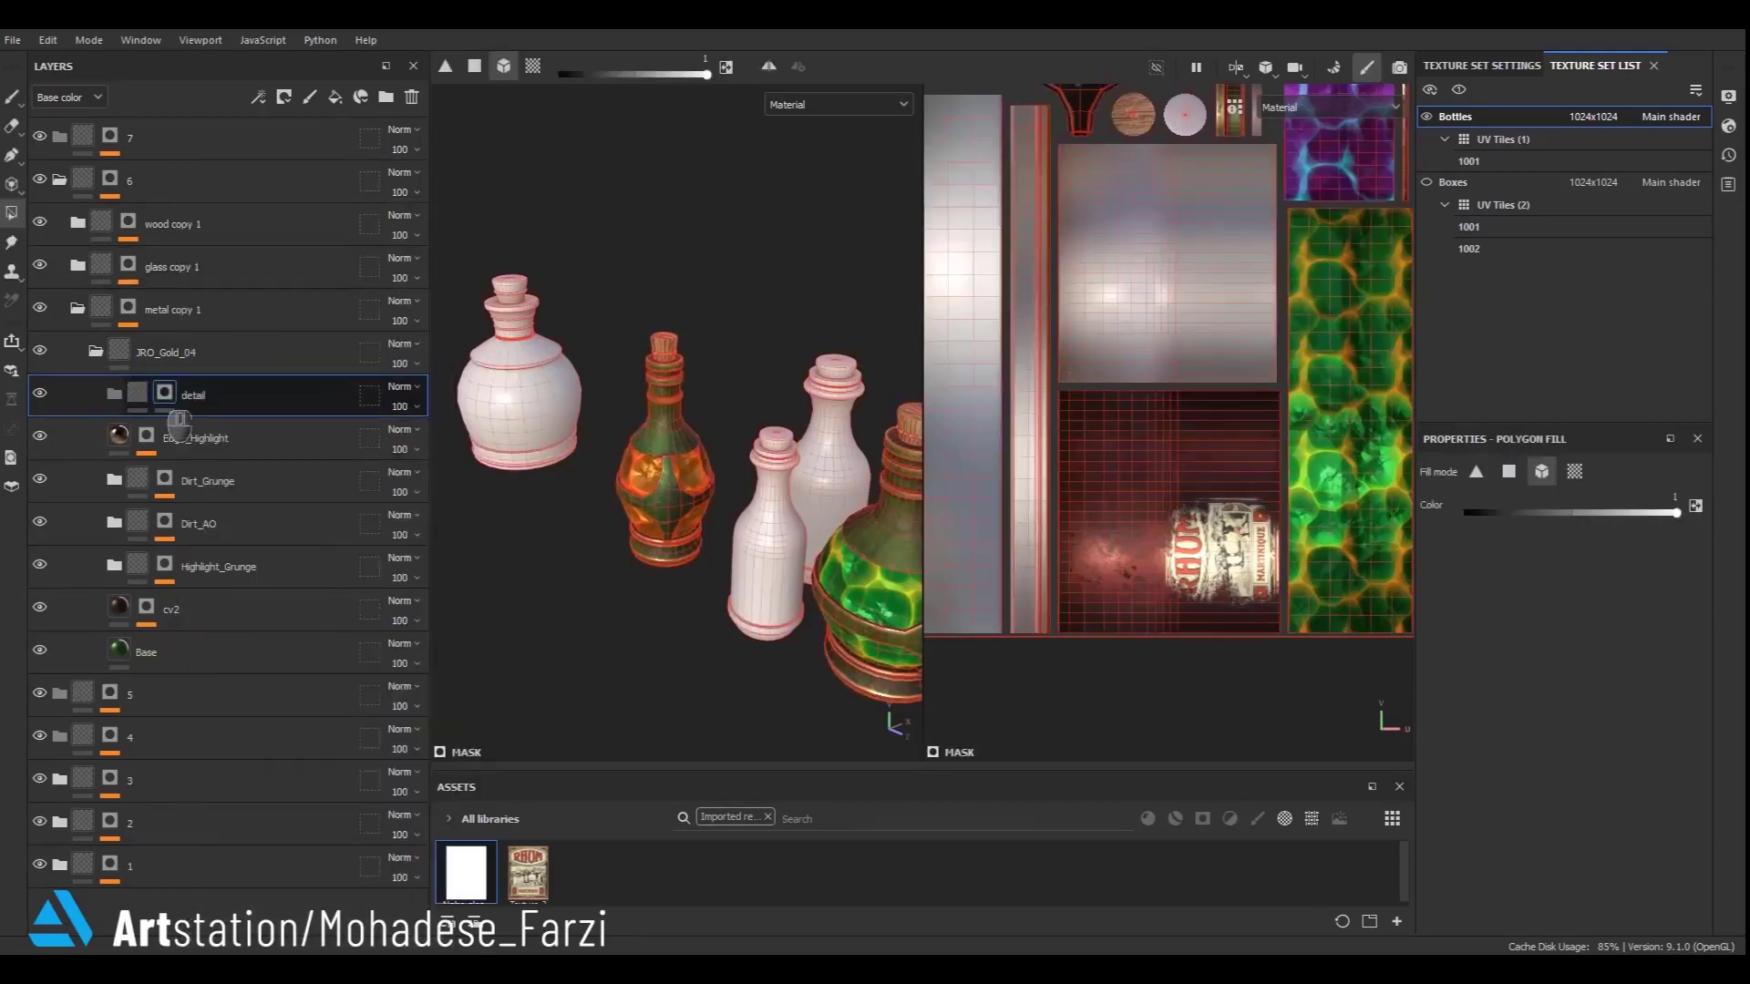
{"action": "key", "text": "ctrl+z"}
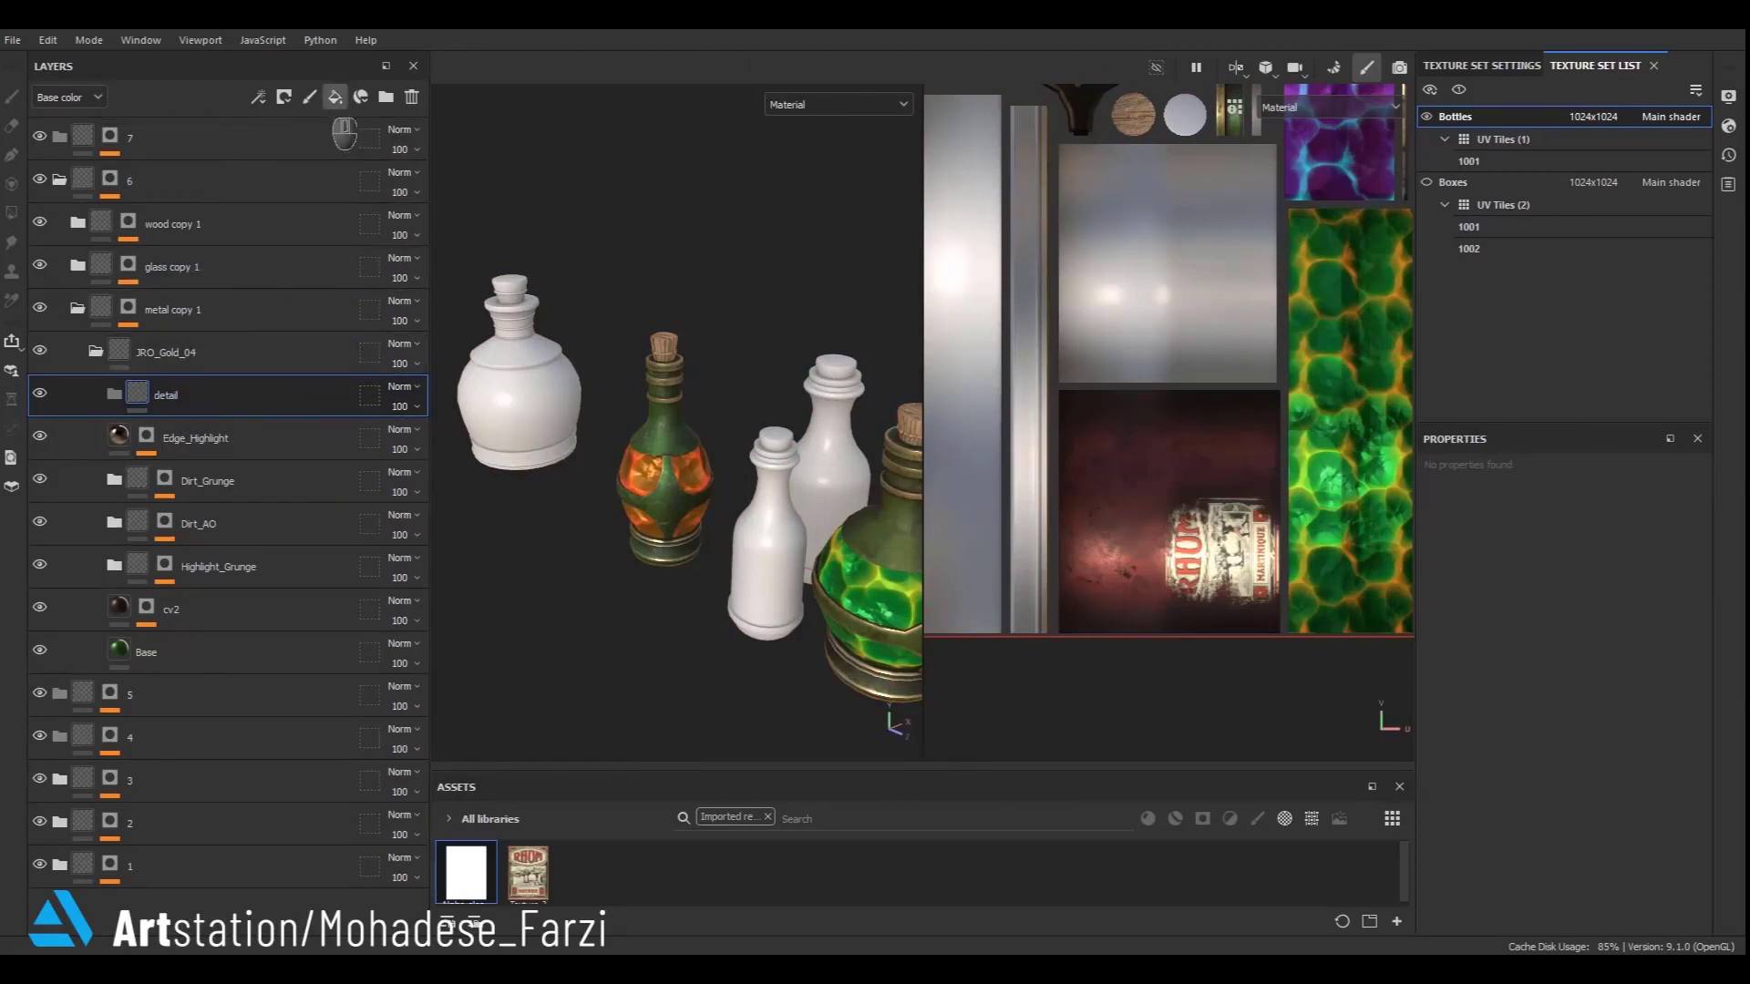
{"action": "left_click", "coordinate": [336, 99]}
{"action": "scroll", "coordinate": [666, 483], "scroll_direction": "up", "scroll_amount": 5}
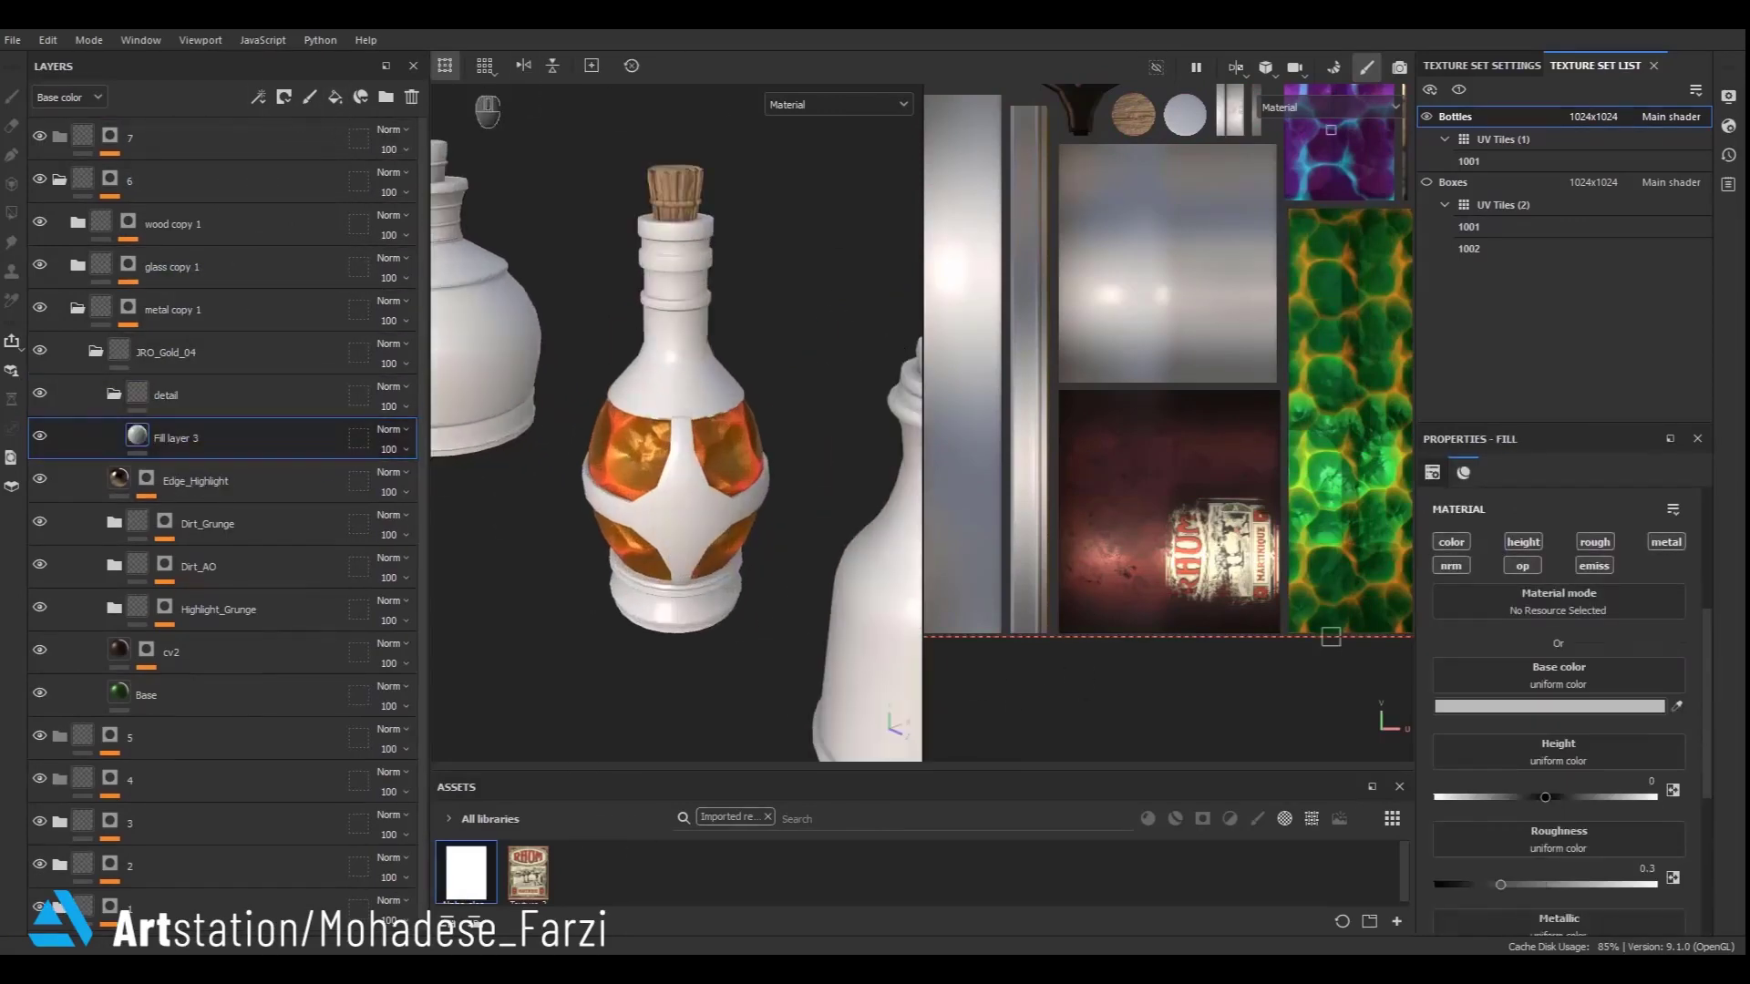
{"action": "key", "text": "ctrl+z"}
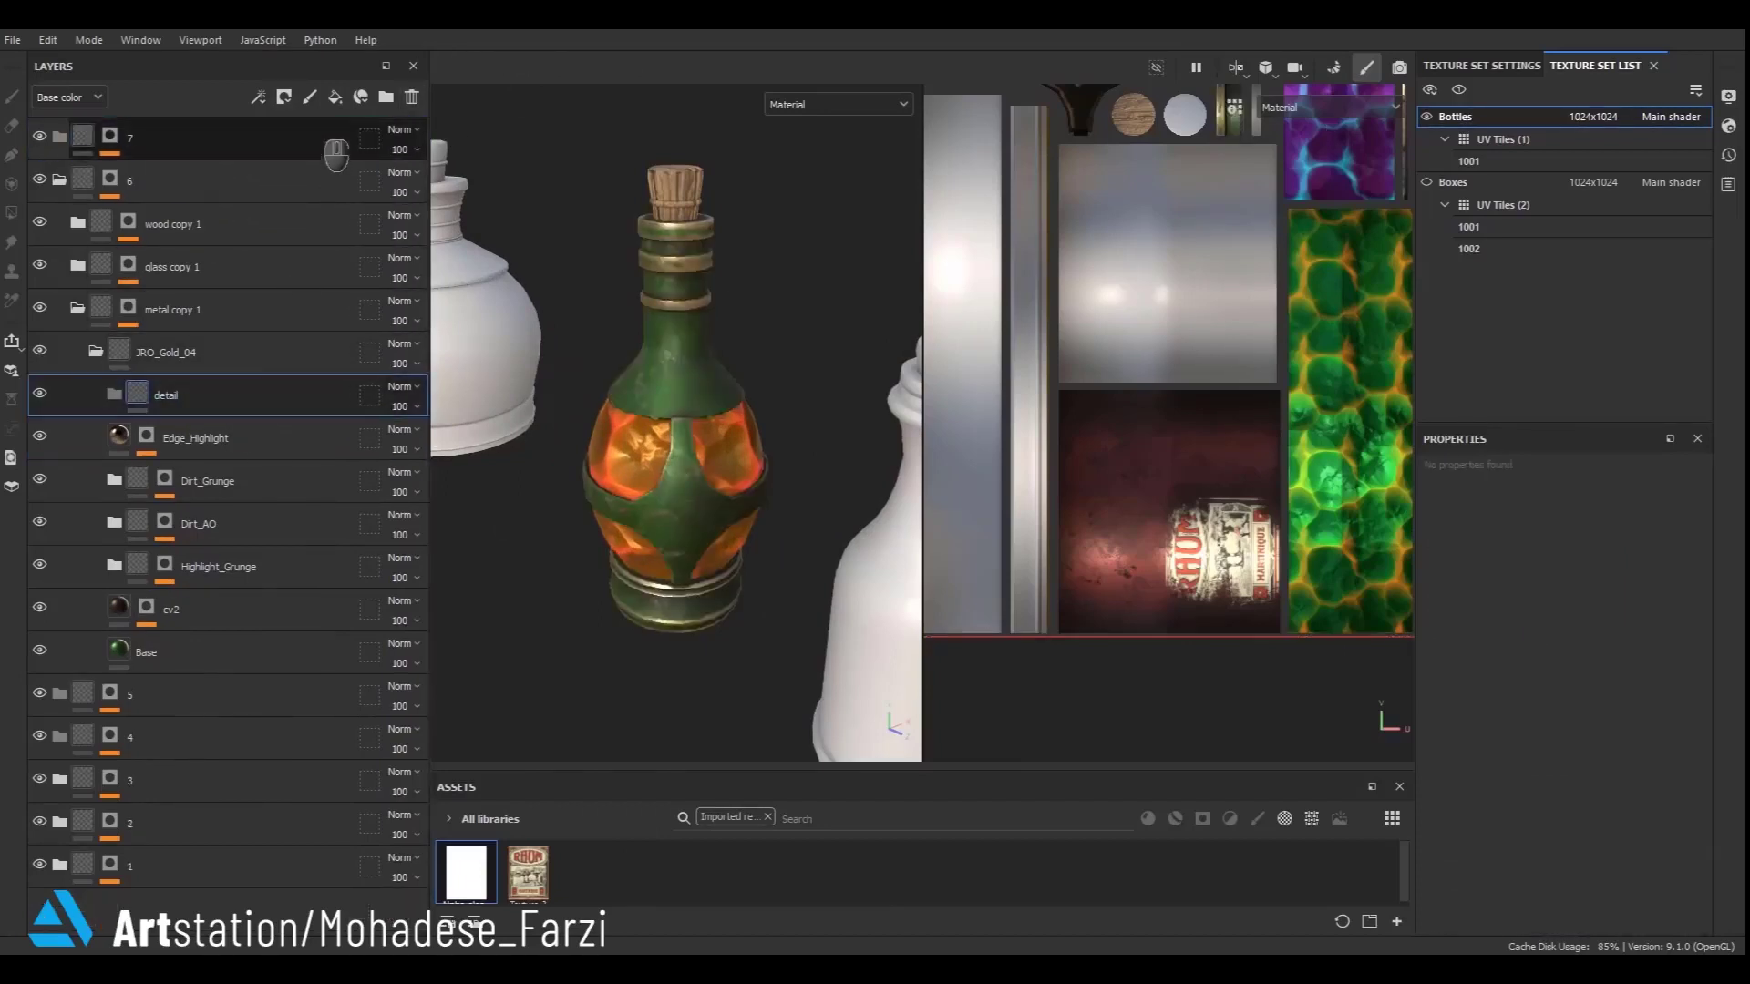
- Add a paint layer inside the detail folder and choose the JRO_Ornament14_out alpha for the brush
{"action": "left_click", "coordinate": [310, 96]}
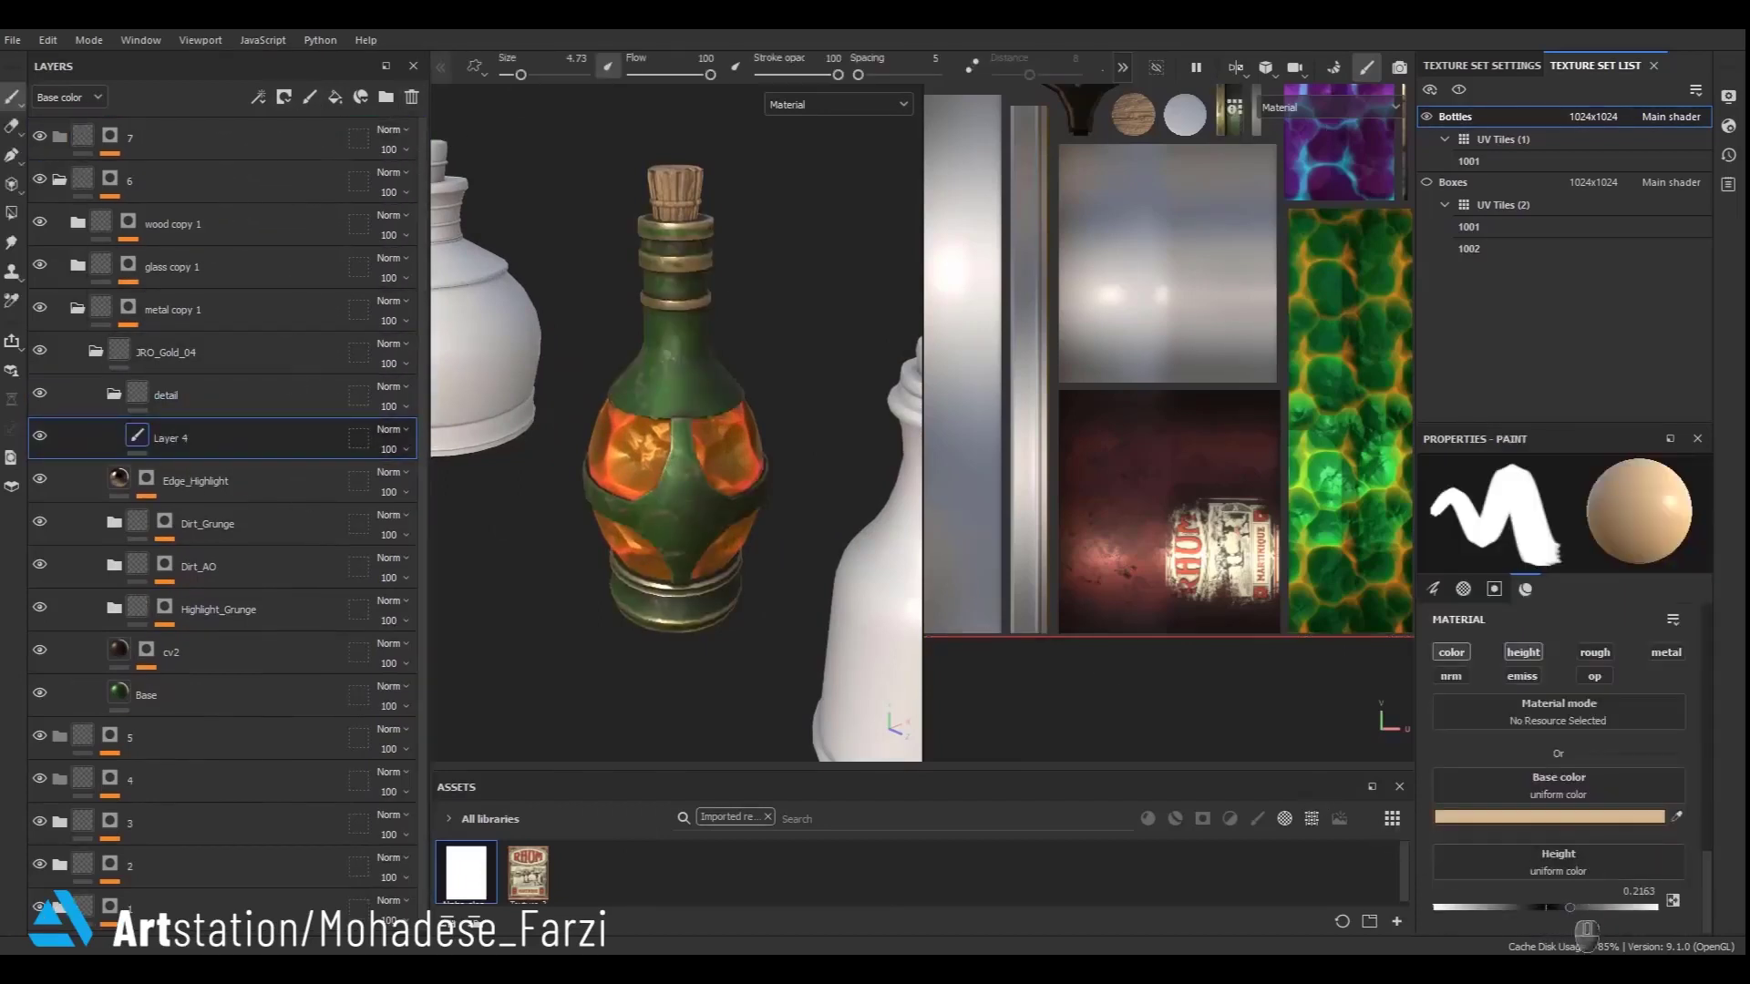
{"action": "scroll", "coordinate": [1586, 911], "scroll_direction": "down", "scroll_amount": 5}
{"action": "left_click", "coordinate": [1579, 841]}
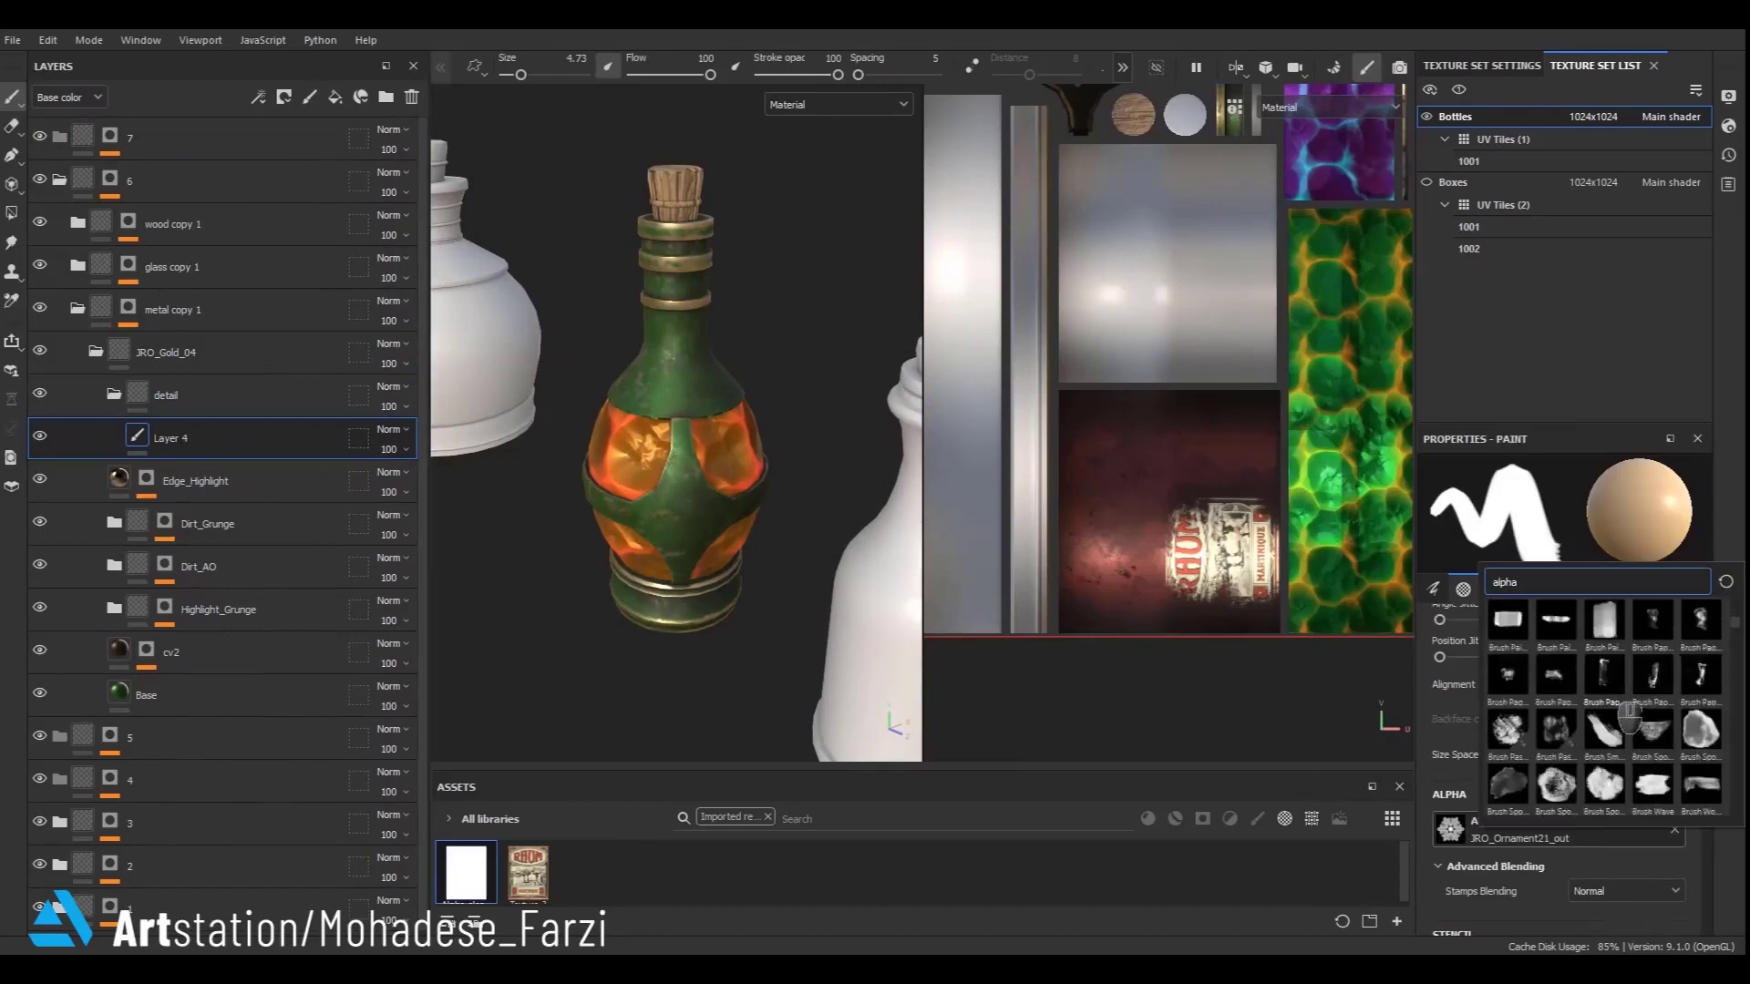
{"action": "scroll", "coordinate": [1629, 720], "scroll_direction": "down", "scroll_amount": 10}
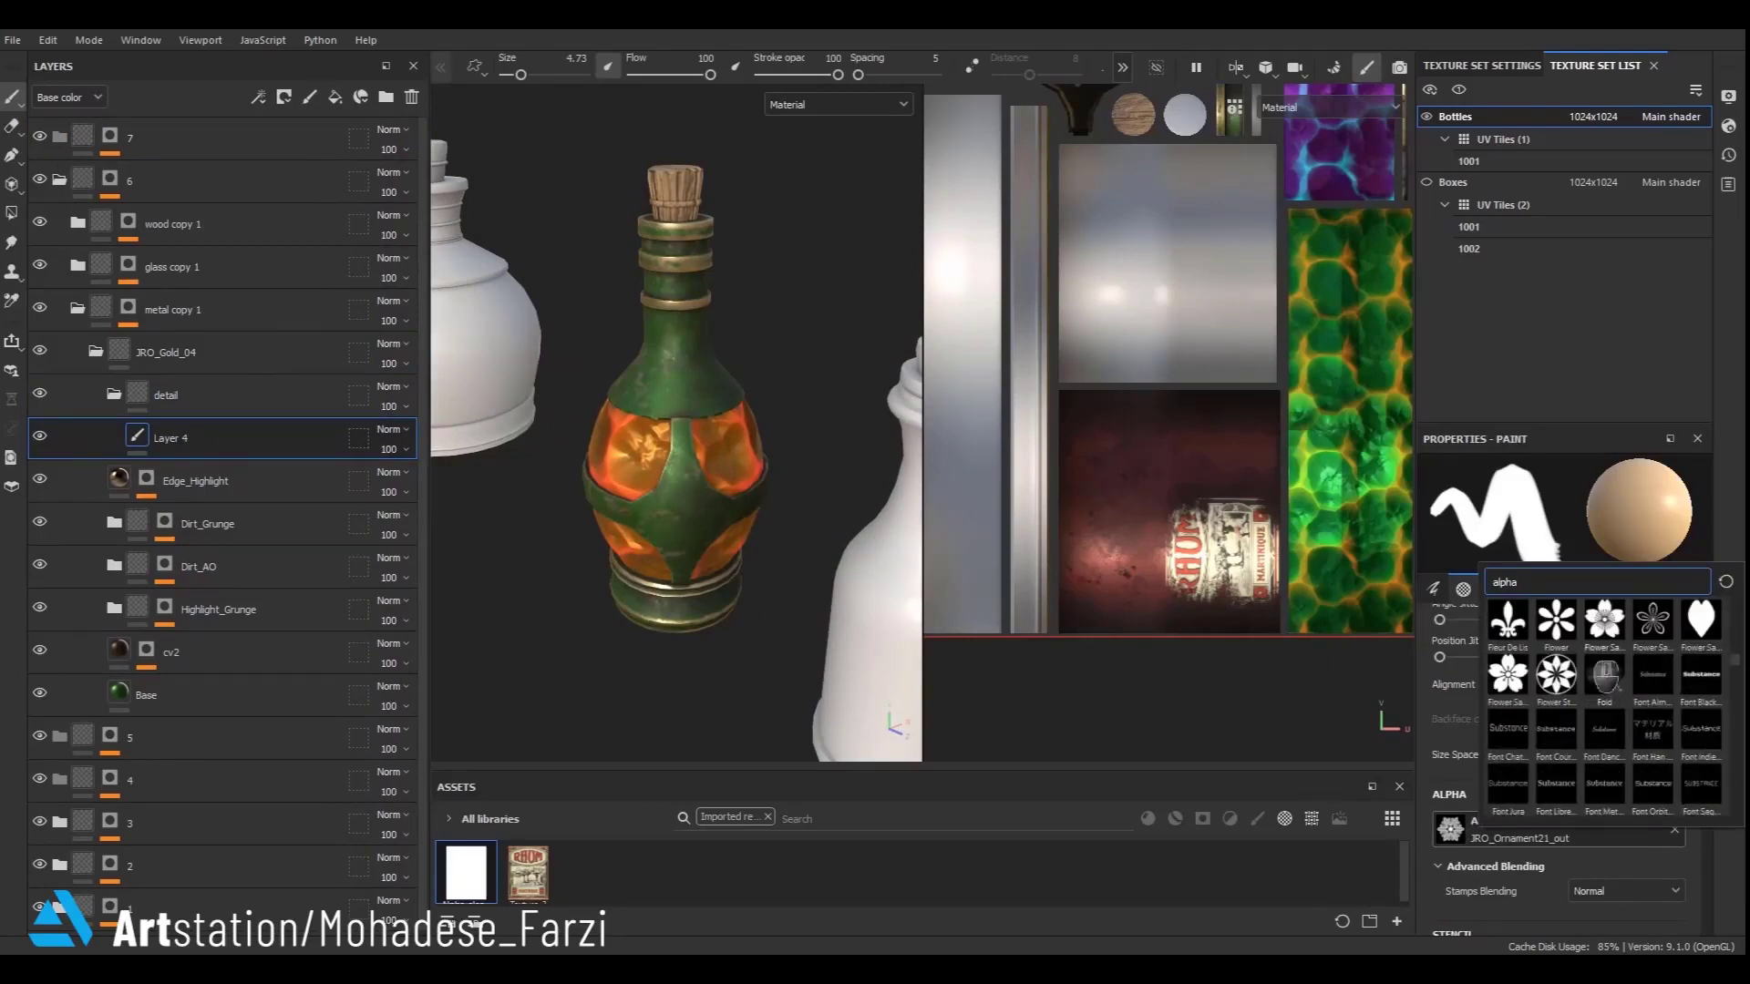
{"action": "scroll", "coordinate": [1583, 670], "scroll_direction": "down", "scroll_amount": 8}
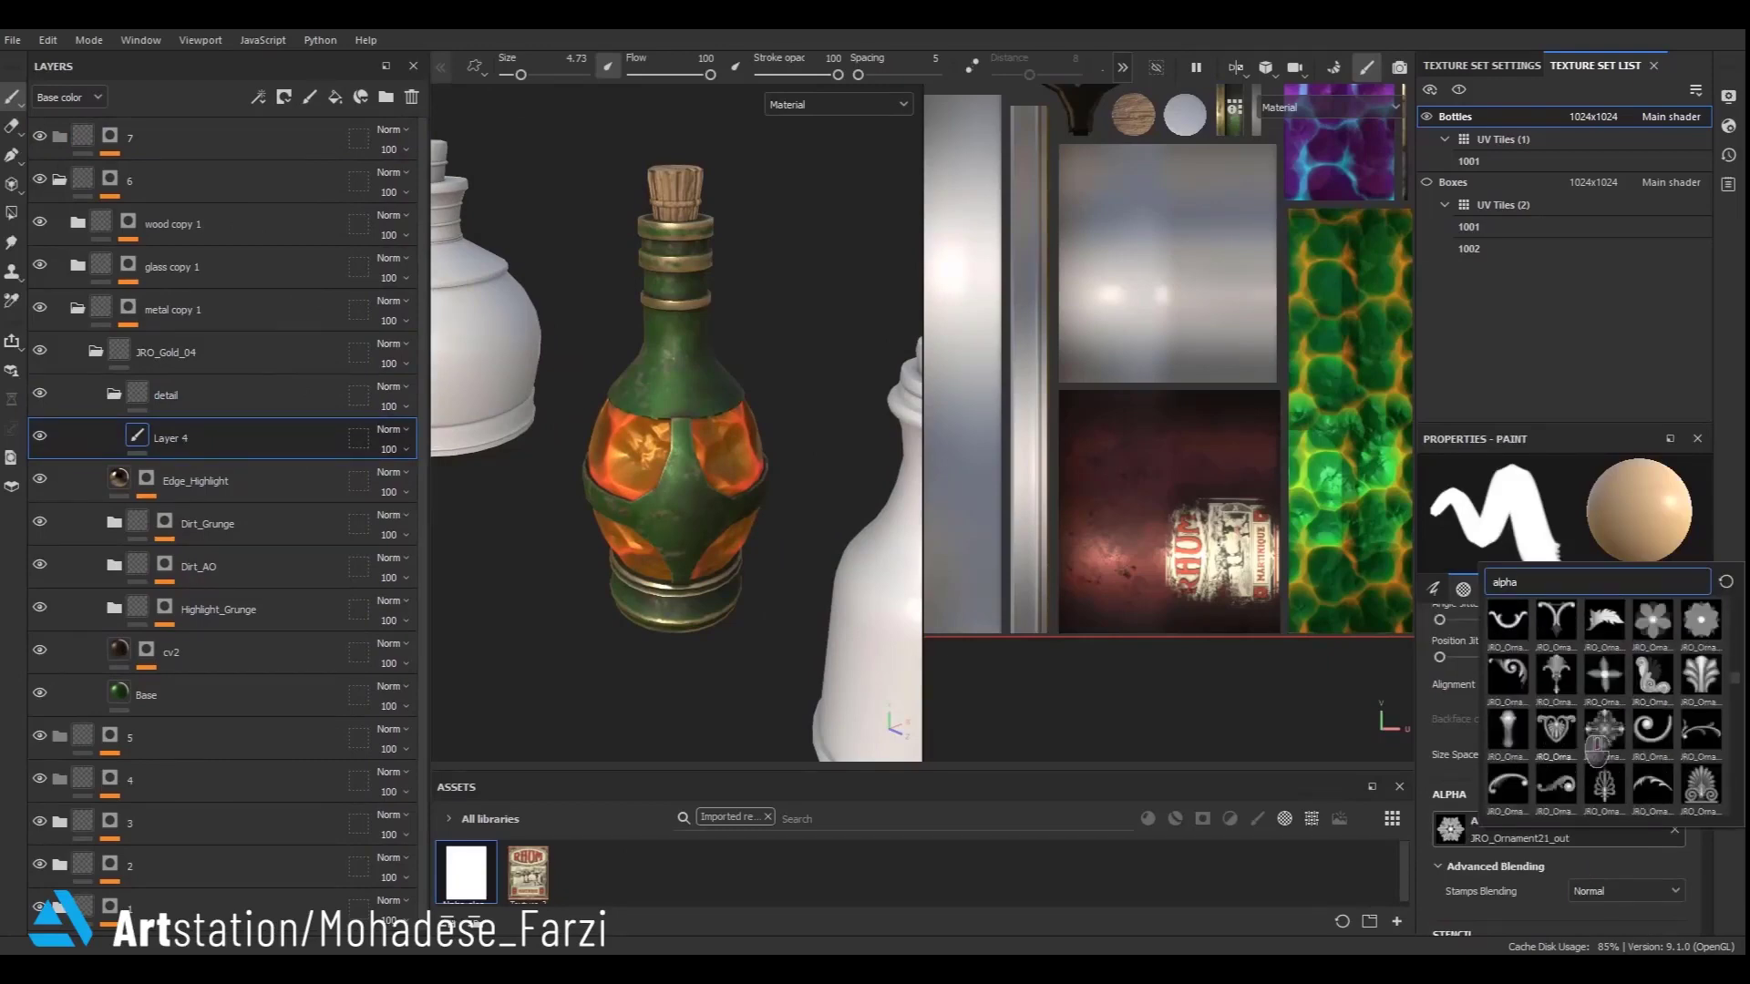
{"action": "scroll", "coordinate": [1649, 771], "scroll_direction": "down", "scroll_amount": 3}
{"action": "scroll", "coordinate": [1564, 695], "scroll_direction": "down", "scroll_amount": 3}
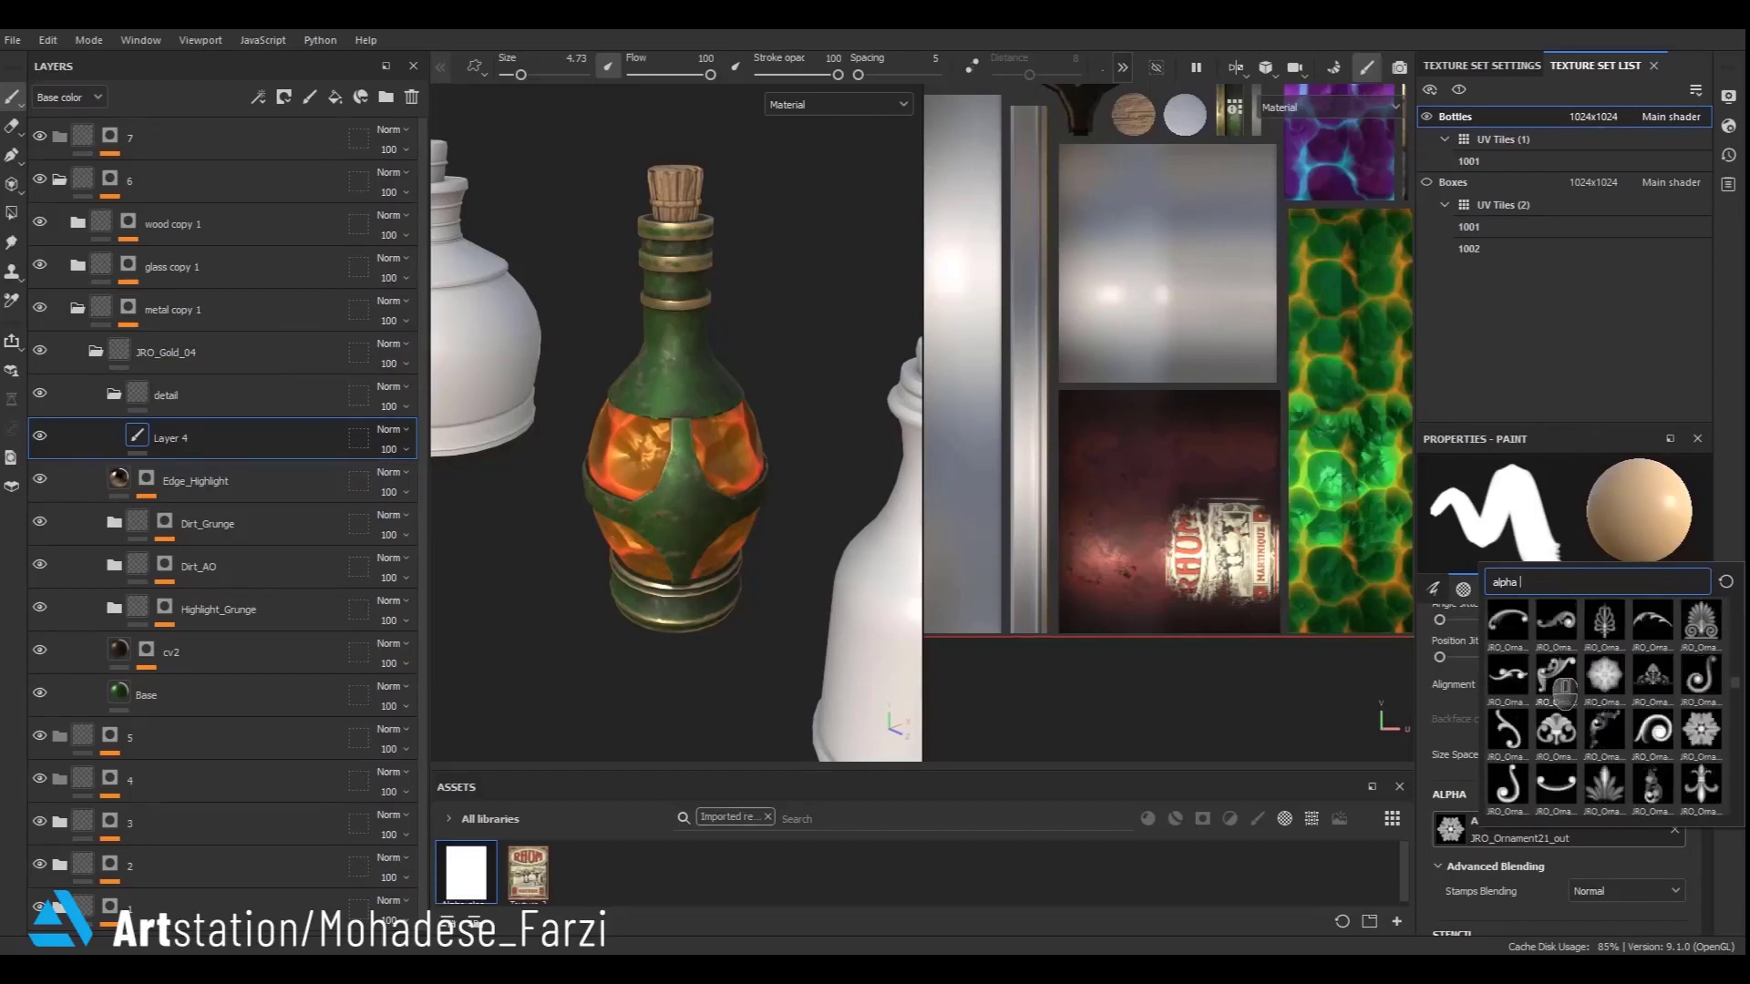
{"action": "mouse_move", "coordinate": [1636, 702]}
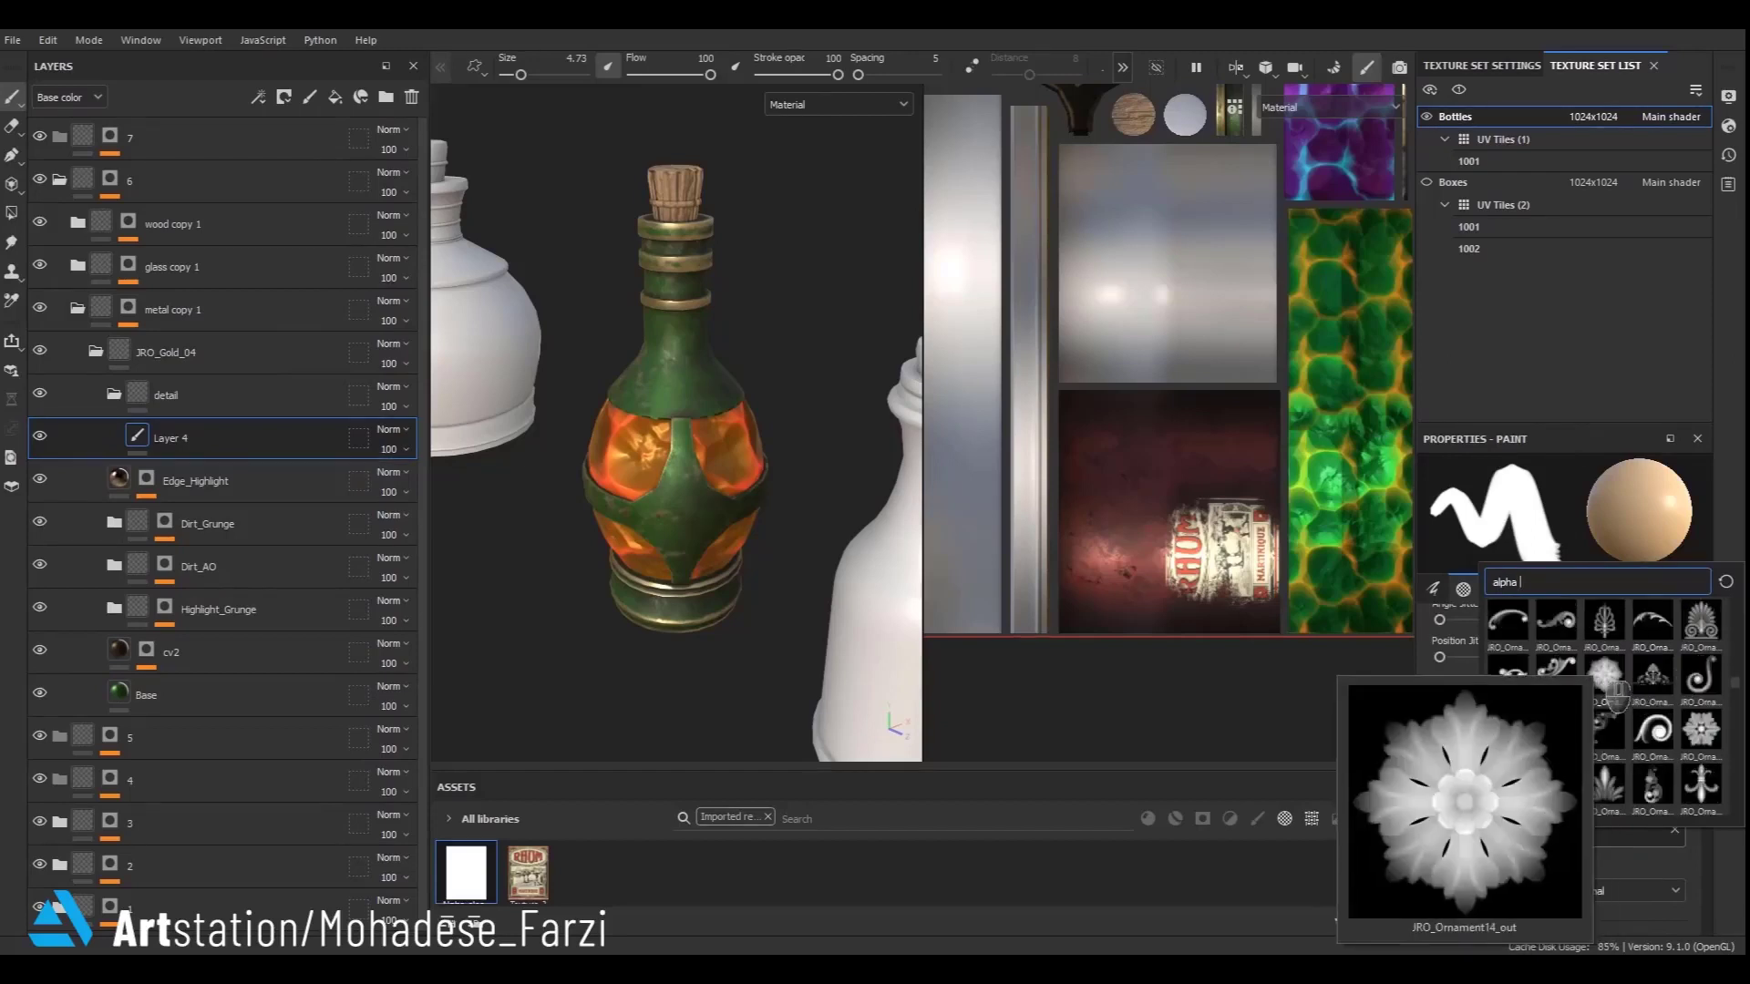
{"action": "left_click", "coordinate": [1636, 702]}
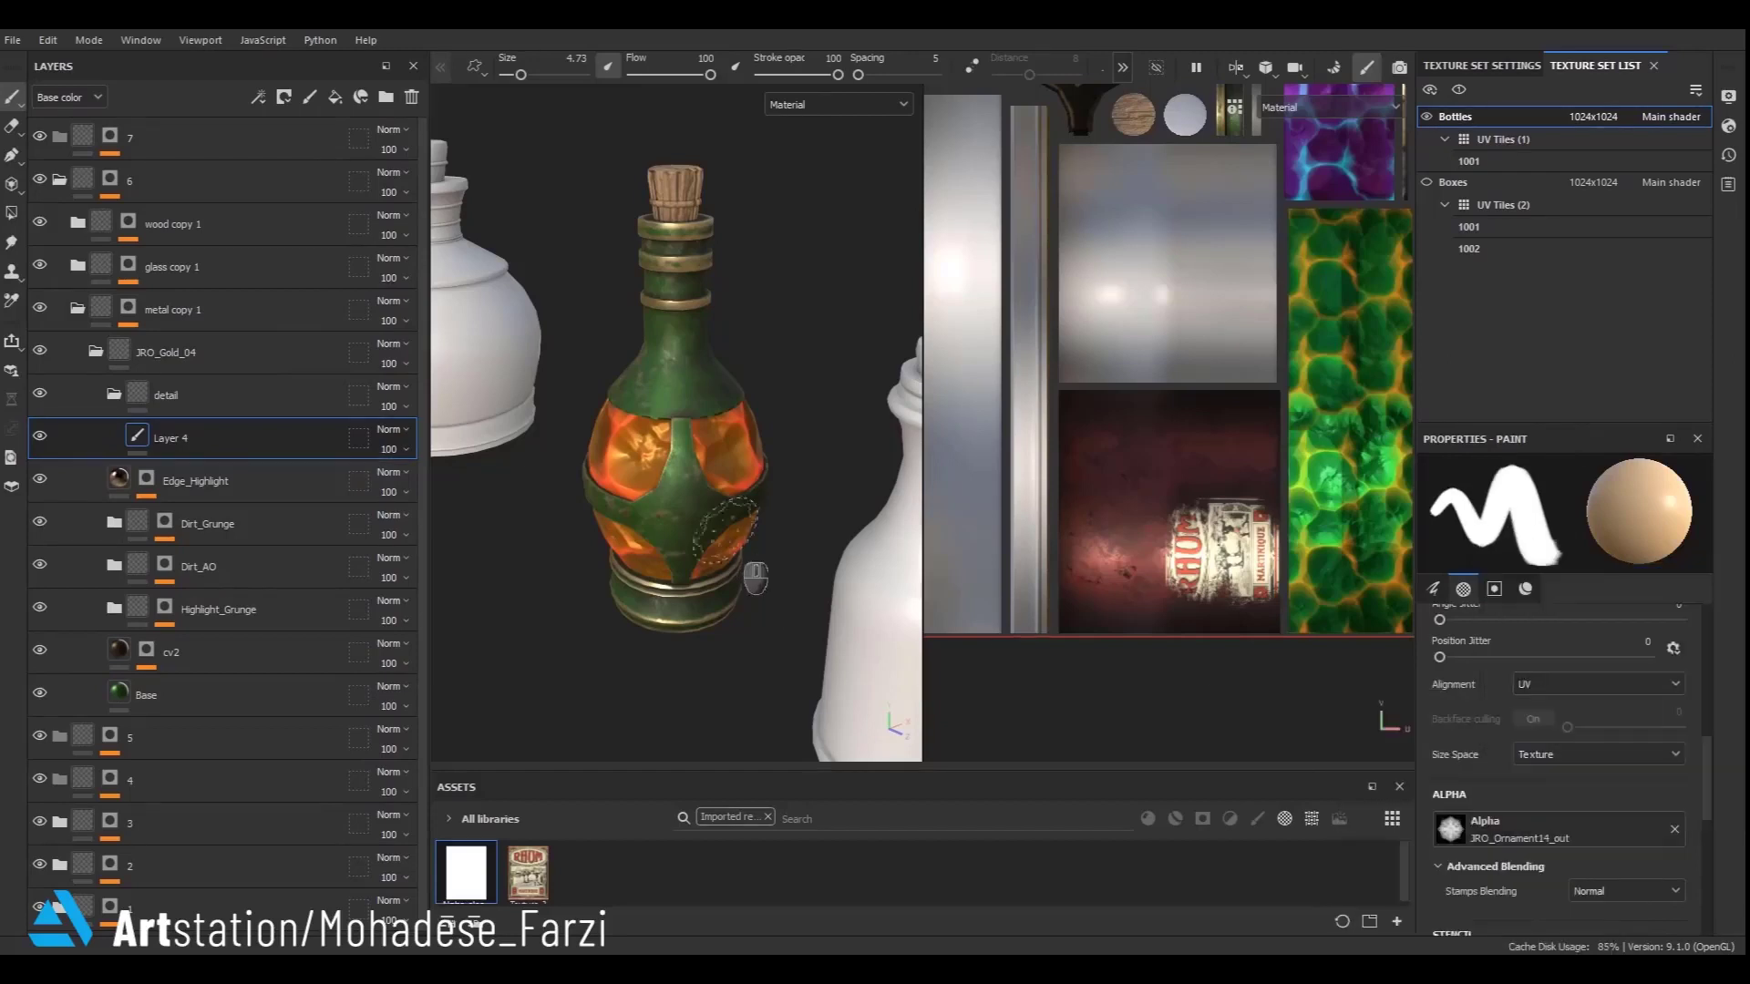
- Stamp the JRO_Ornament14_out ornament onto the centre of the green bottle's band with a brush size of about 3.98
{"action": "scroll", "coordinate": [680, 547], "scroll_direction": "up", "scroll_amount": 3}
{"action": "scroll", "coordinate": [689, 558], "scroll_direction": "up", "scroll_amount": 3}
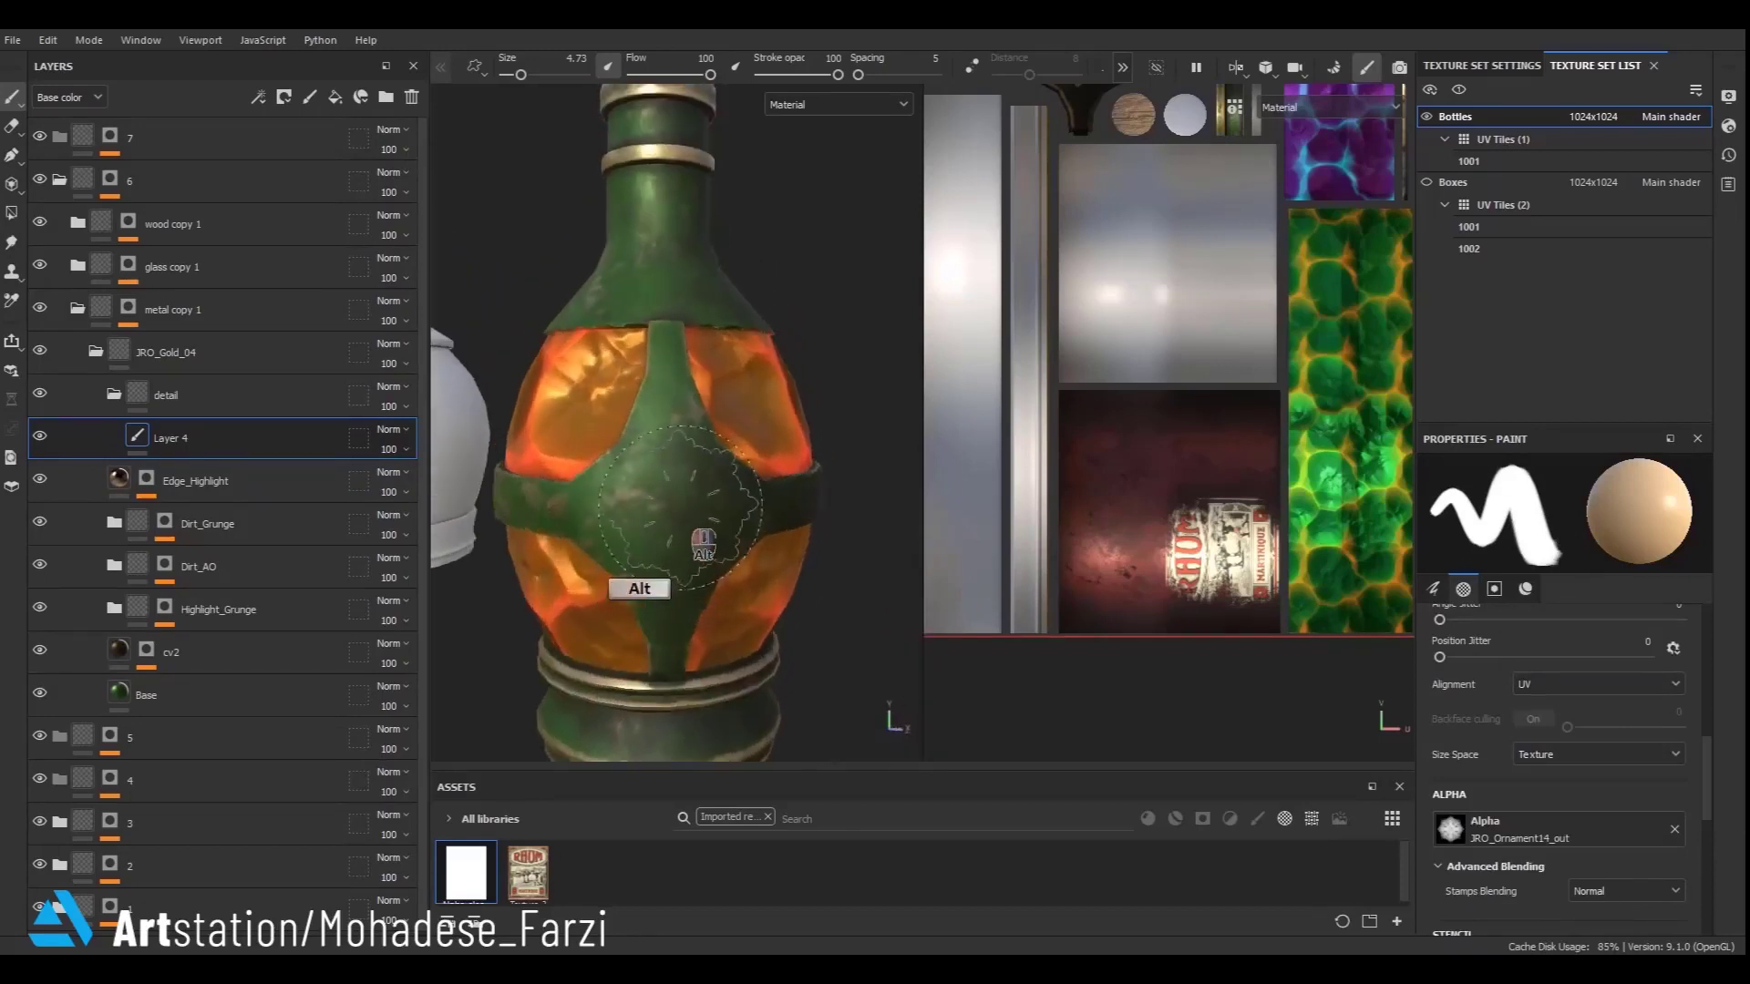
{"action": "scroll", "coordinate": [1555, 880], "scroll_direction": "down", "scroll_amount": 5}
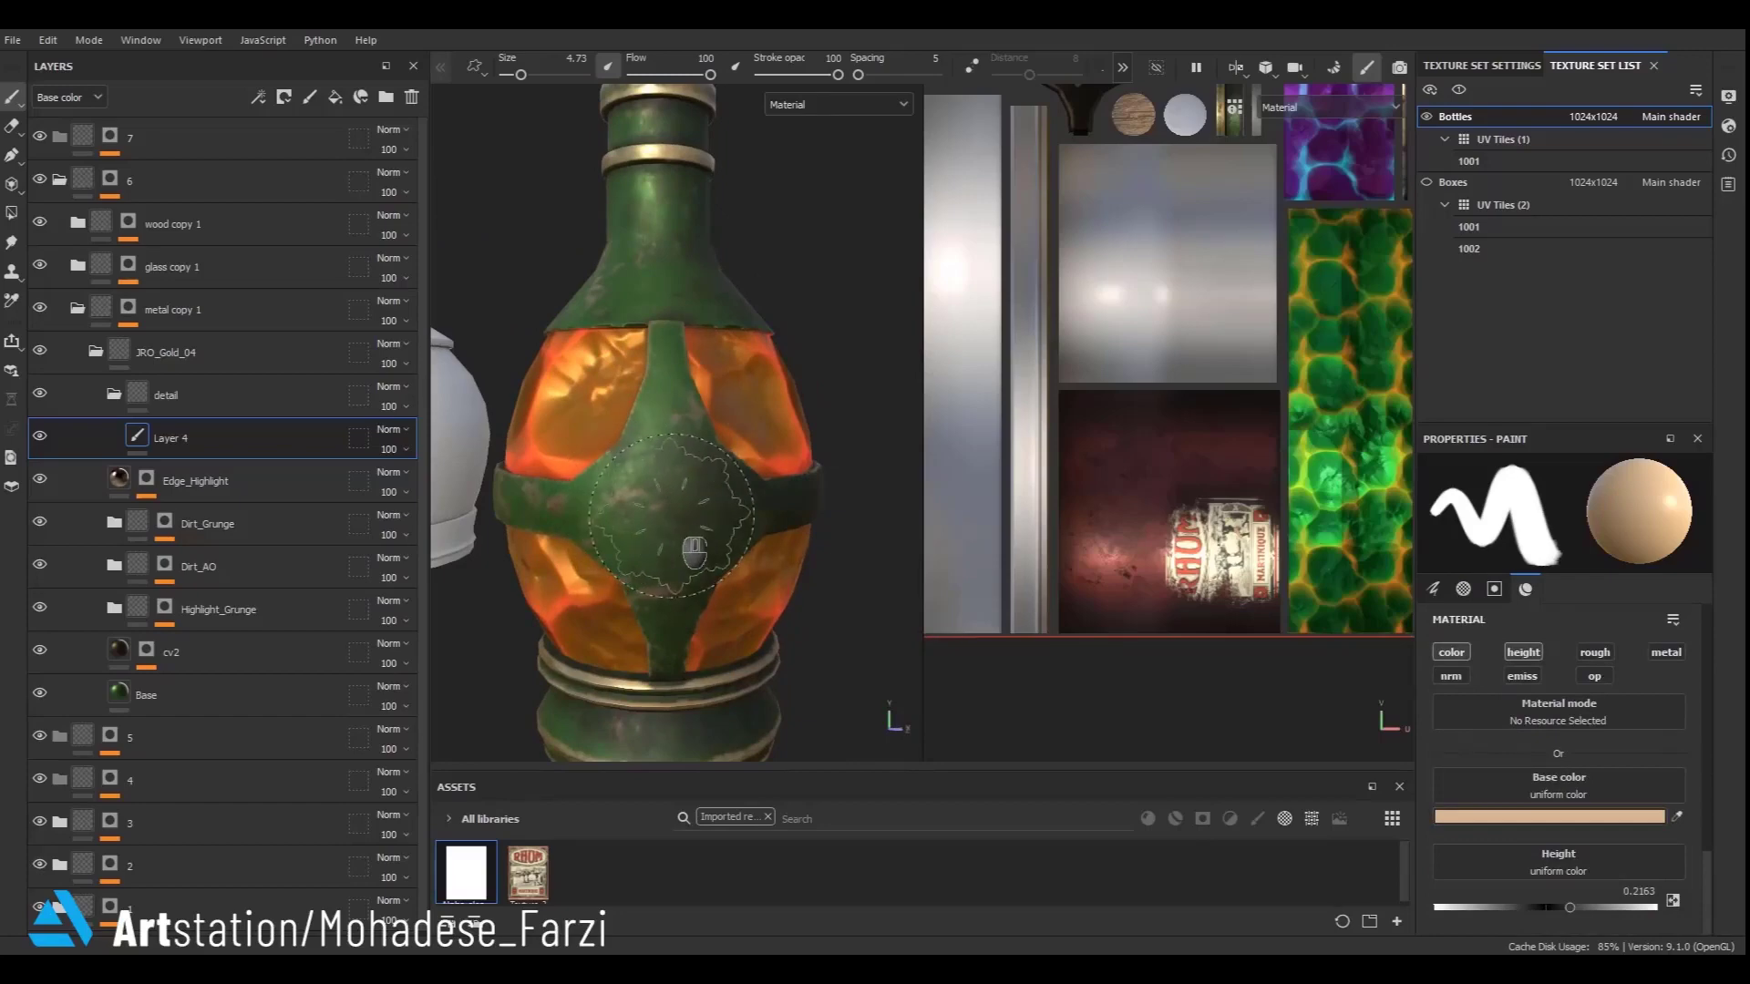
{"action": "right_click_drag", "start_coordinate": [673, 516], "coordinate": [659, 515], "text": "ctrl"}
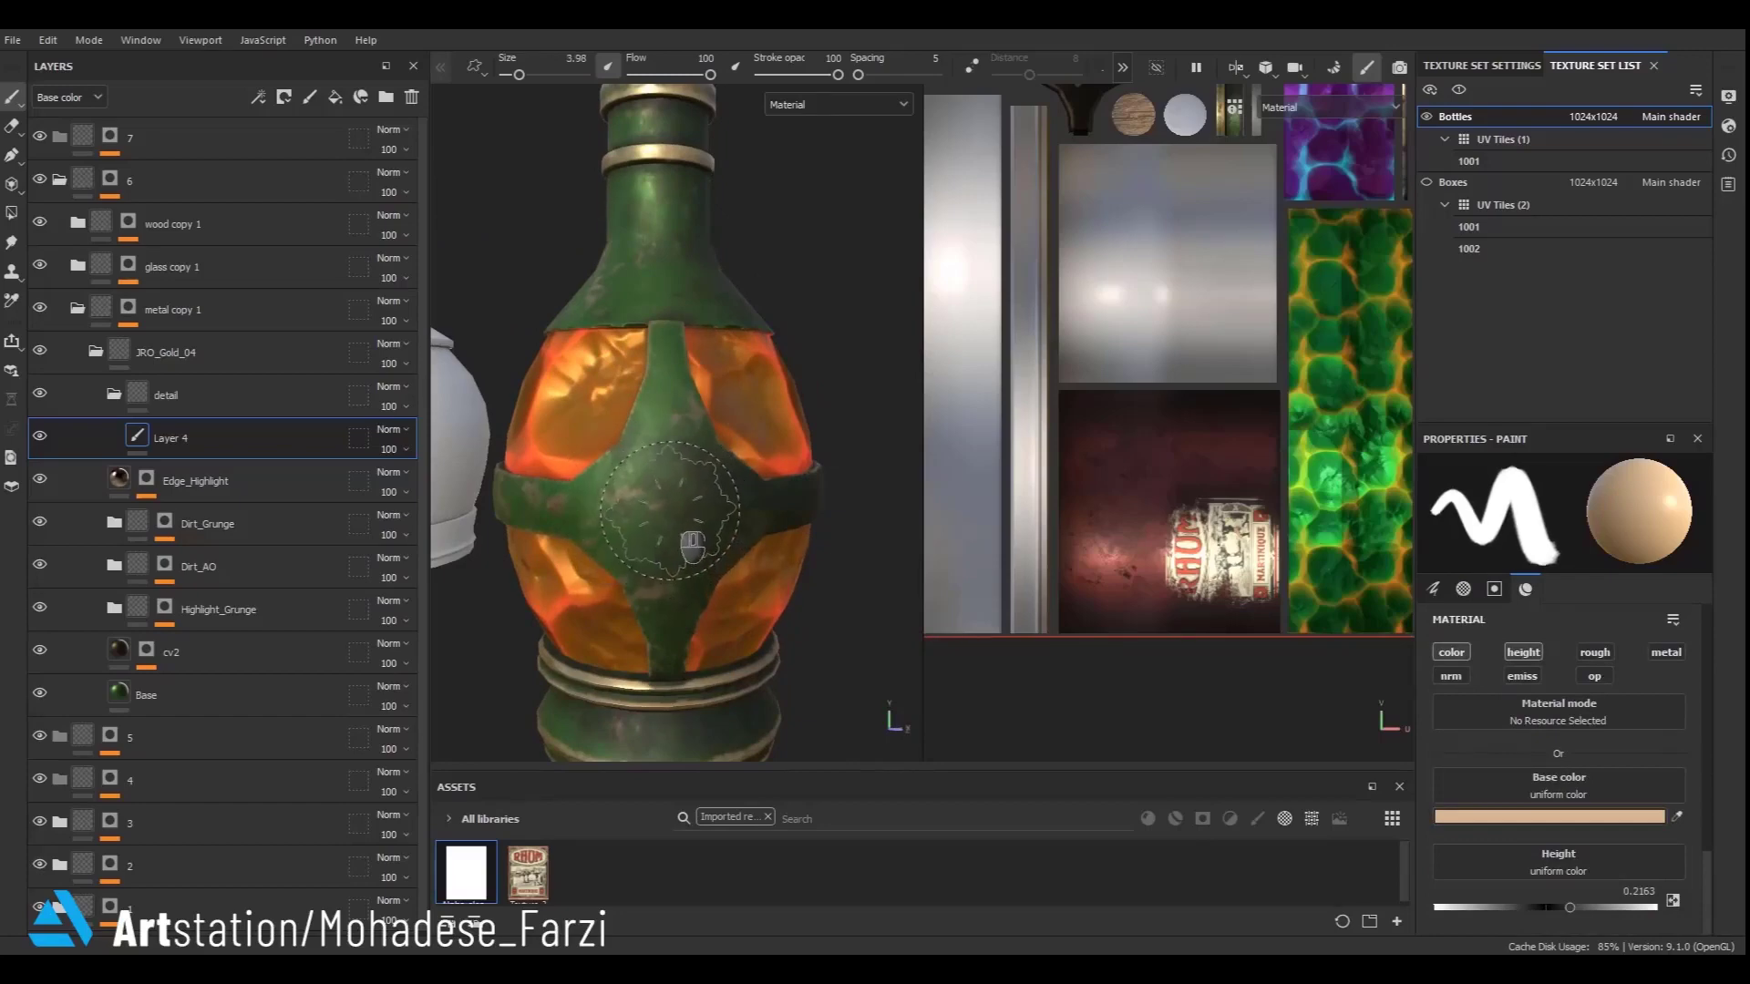
{"action": "left_click", "coordinate": [671, 507]}
{"action": "scroll", "coordinate": [673, 506], "scroll_direction": "down", "scroll_amount": 5}
{"action": "mouse_move", "coordinate": [675, 509]}
{"action": "left_mouse_down", "text": "alt"}
{"action": "mouse_move", "coordinate": [711, 618]}
{"action": "mouse_move", "coordinate": [674, 492]}
{"action": "left_mouse_up", "text": "alt"}
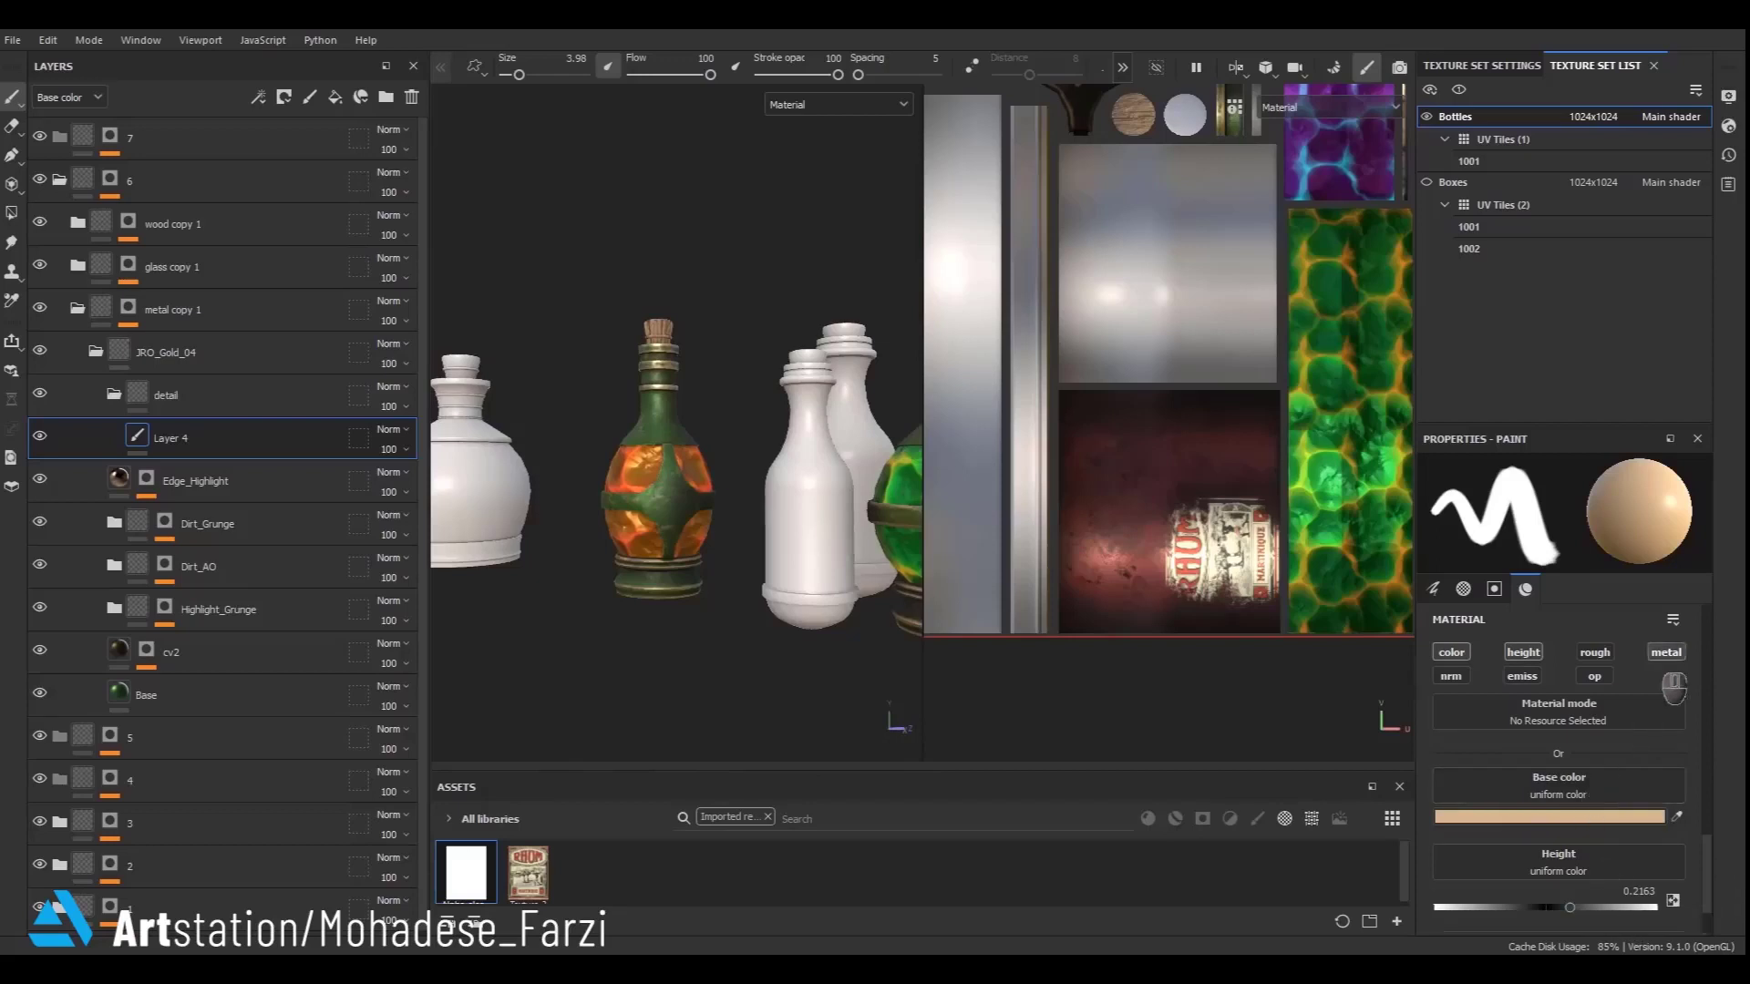
{"action": "scroll", "coordinate": [1581, 891], "scroll_direction": "down", "scroll_amount": 2}
{"action": "scroll", "coordinate": [685, 501], "scroll_direction": "up", "scroll_amount": 5}
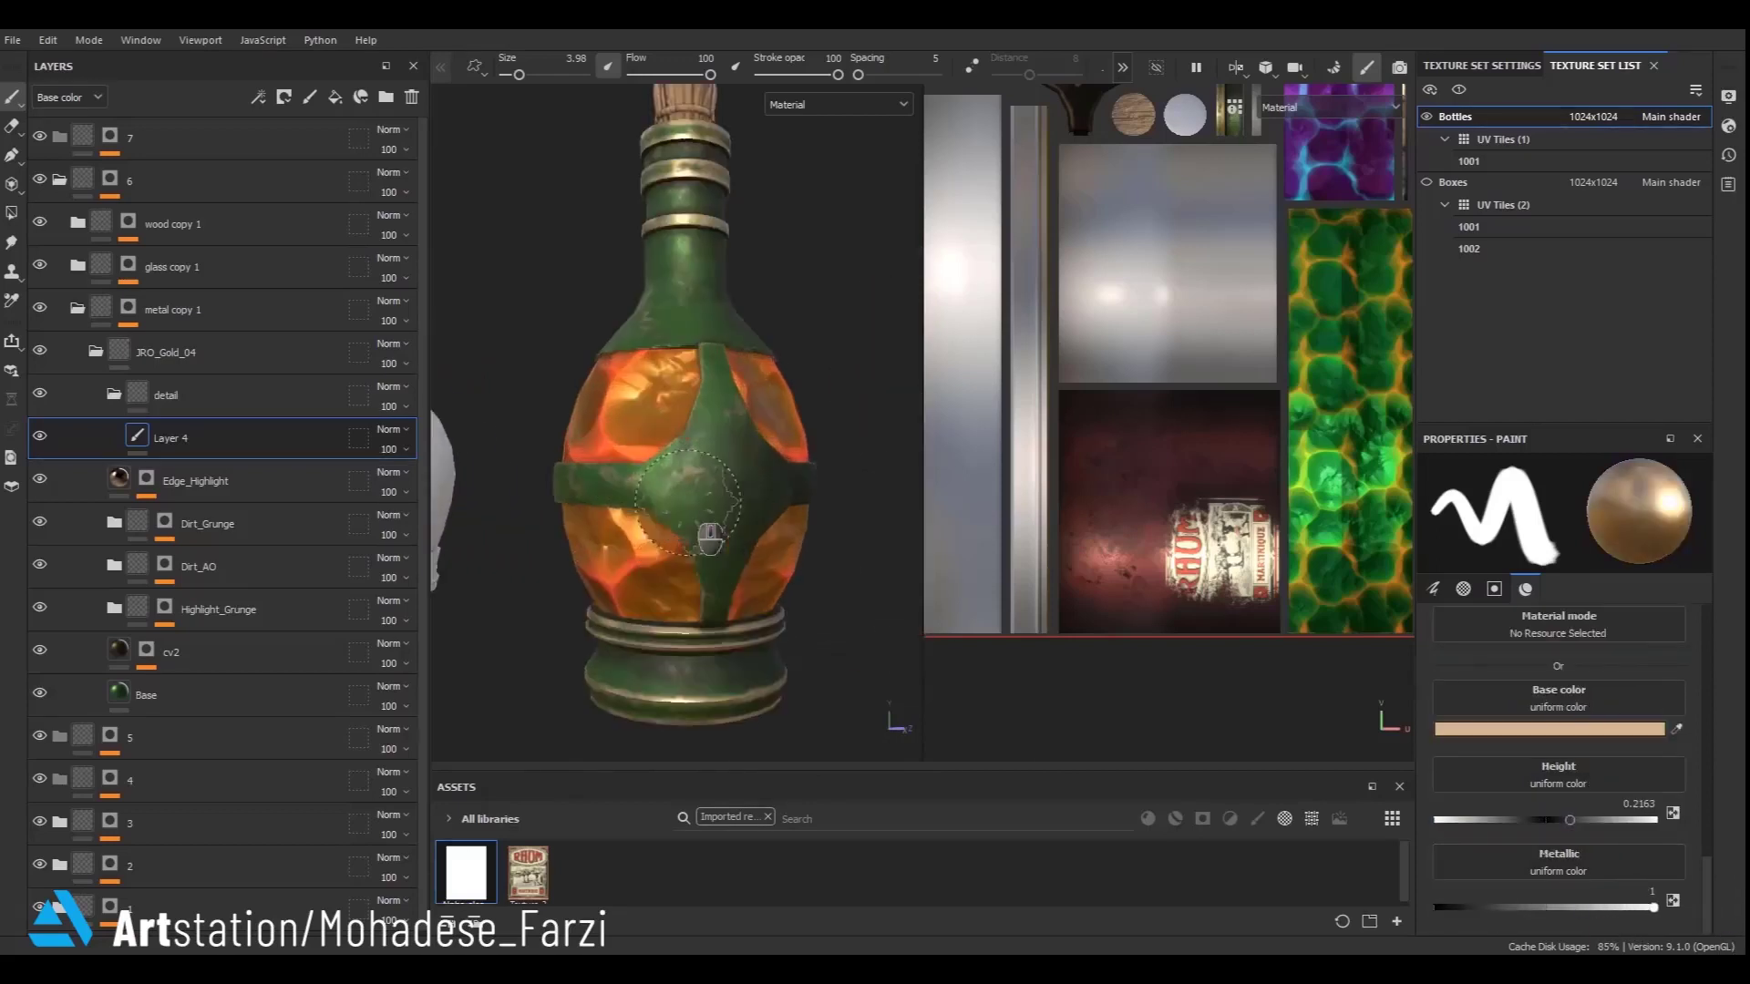
{"action": "scroll", "coordinate": [748, 515], "scroll_direction": "down", "scroll_amount": 5}
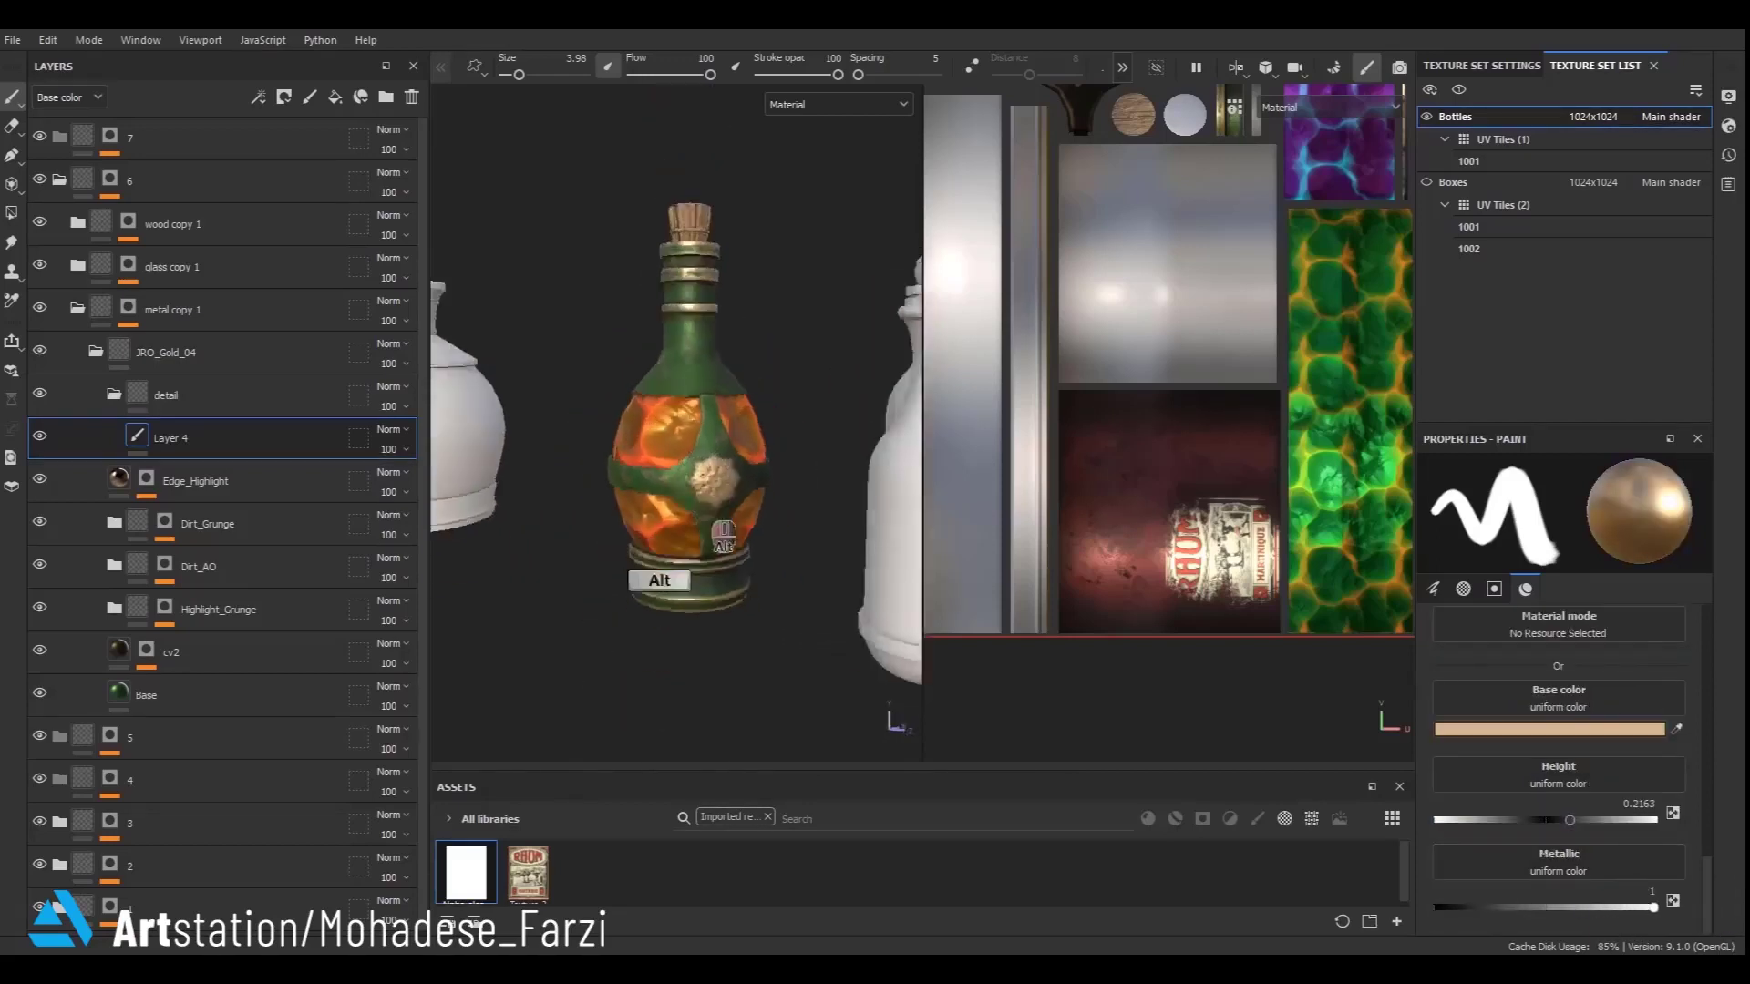
- Collapse the detail, JRO_Gold_04, metal copy 1 and folder 6 layer groups
{"action": "mouse_move", "coordinate": [748, 515]}
{"action": "left_mouse_down", "text": "alt"}
{"action": "mouse_move", "coordinate": [821, 593]}
{"action": "mouse_move", "coordinate": [704, 592]}
{"action": "mouse_move", "coordinate": [722, 567]}
{"action": "mouse_move", "coordinate": [502, 607]}
{"action": "mouse_move", "coordinate": [475, 513]}
{"action": "mouse_move", "coordinate": [509, 466]}
{"action": "left_mouse_up", "text": "alt"}
{"action": "left_click", "coordinate": [114, 394]}
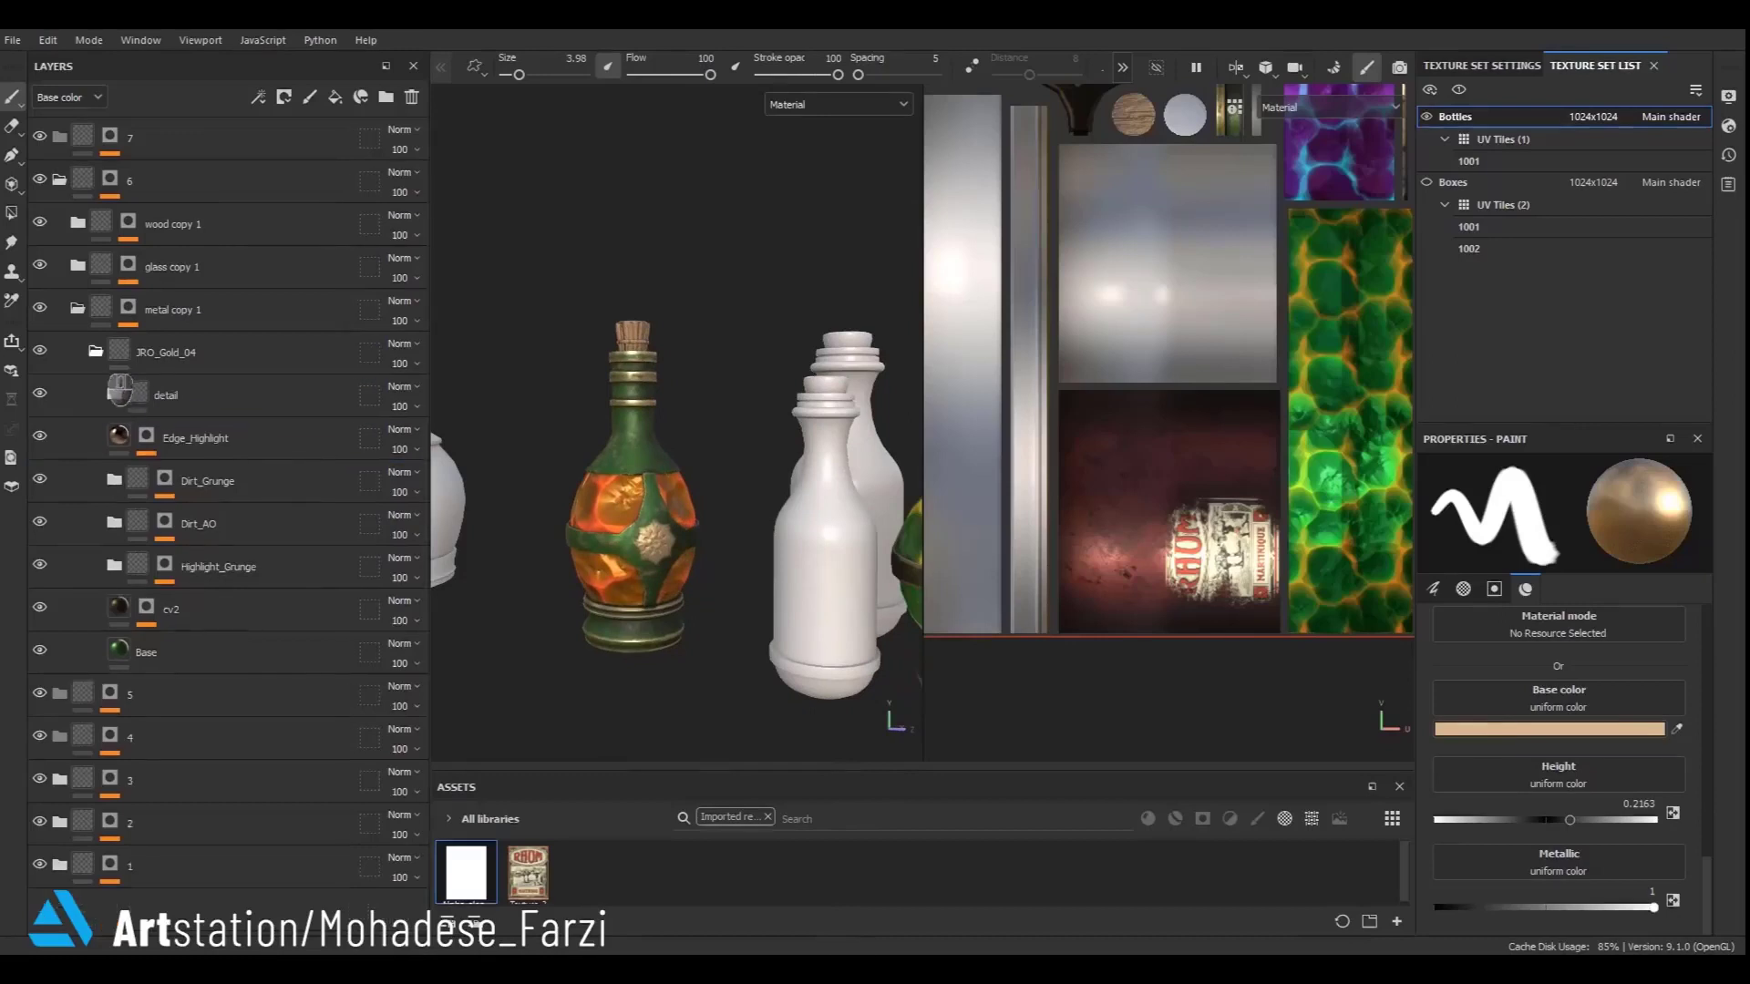
{"action": "left_click", "coordinate": [95, 351]}
{"action": "left_click", "coordinate": [77, 308]}
{"action": "left_click", "coordinate": [60, 180]}
{"action": "left_click", "coordinate": [89, 185]}
{"action": "scroll", "coordinate": [638, 524], "scroll_direction": "down", "scroll_amount": 5}
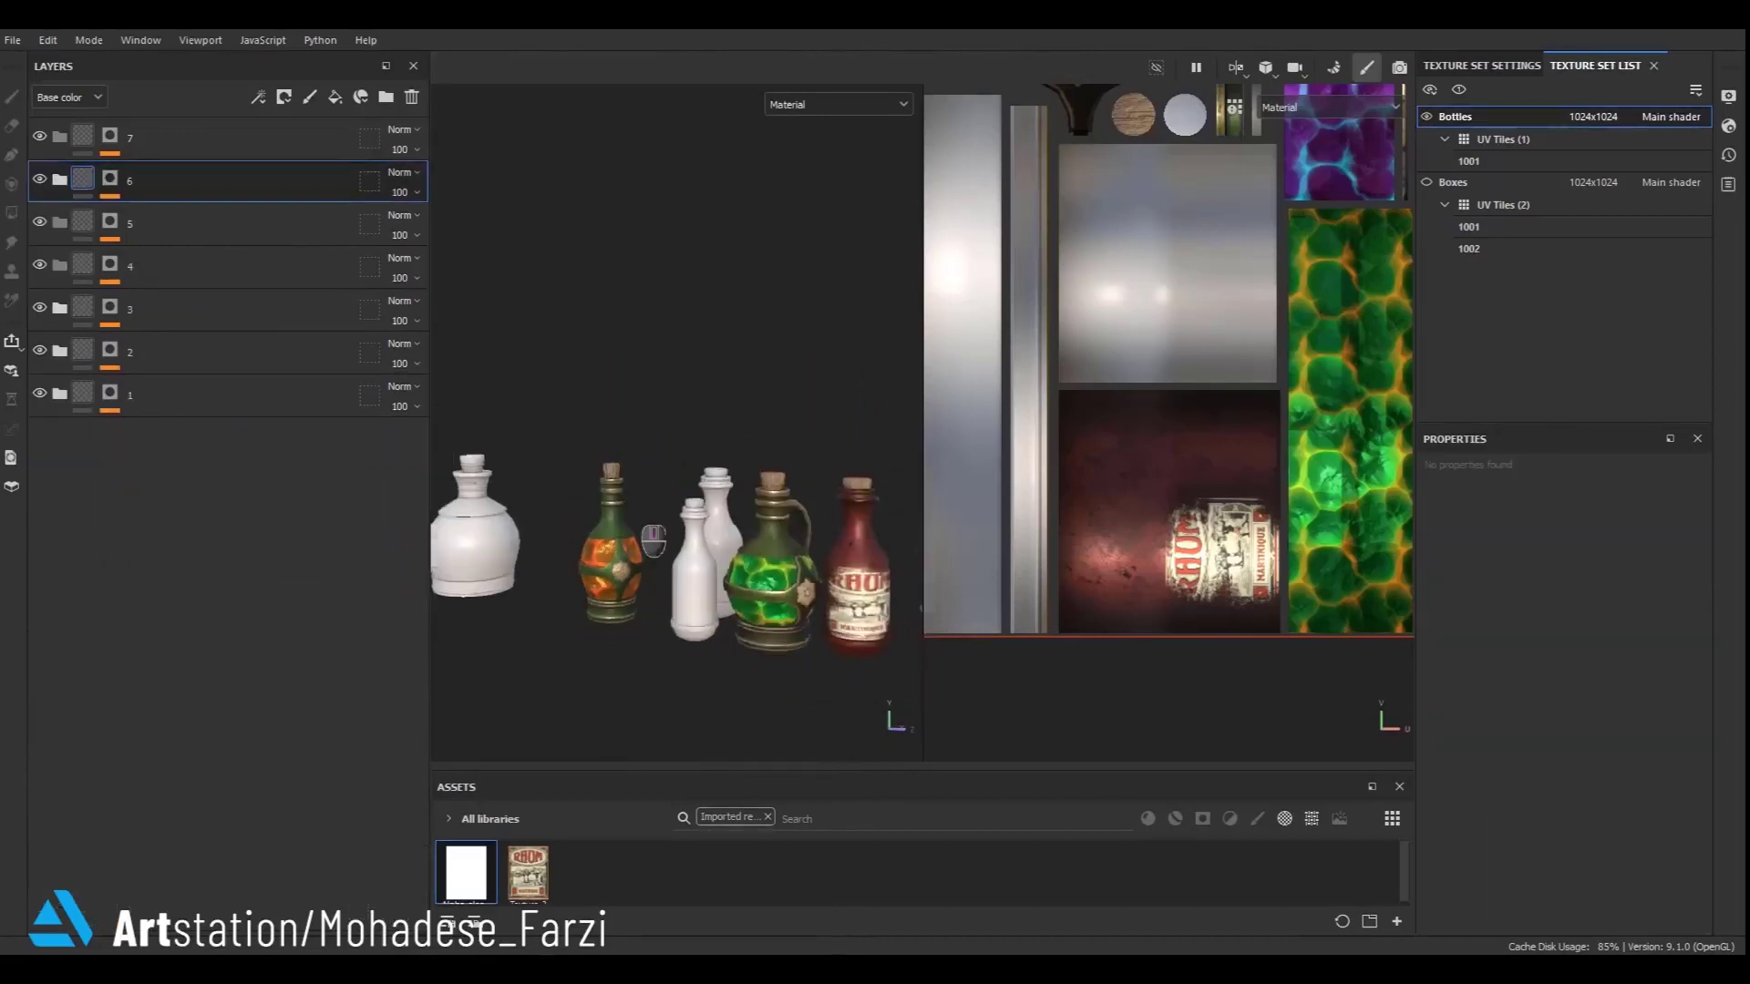
{"action": "middle_click_drag", "start_coordinate": [766, 638], "coordinate": [730, 621], "text": "alt"}
{"action": "scroll", "coordinate": [652, 597], "scroll_direction": "up", "scroll_amount": 3}
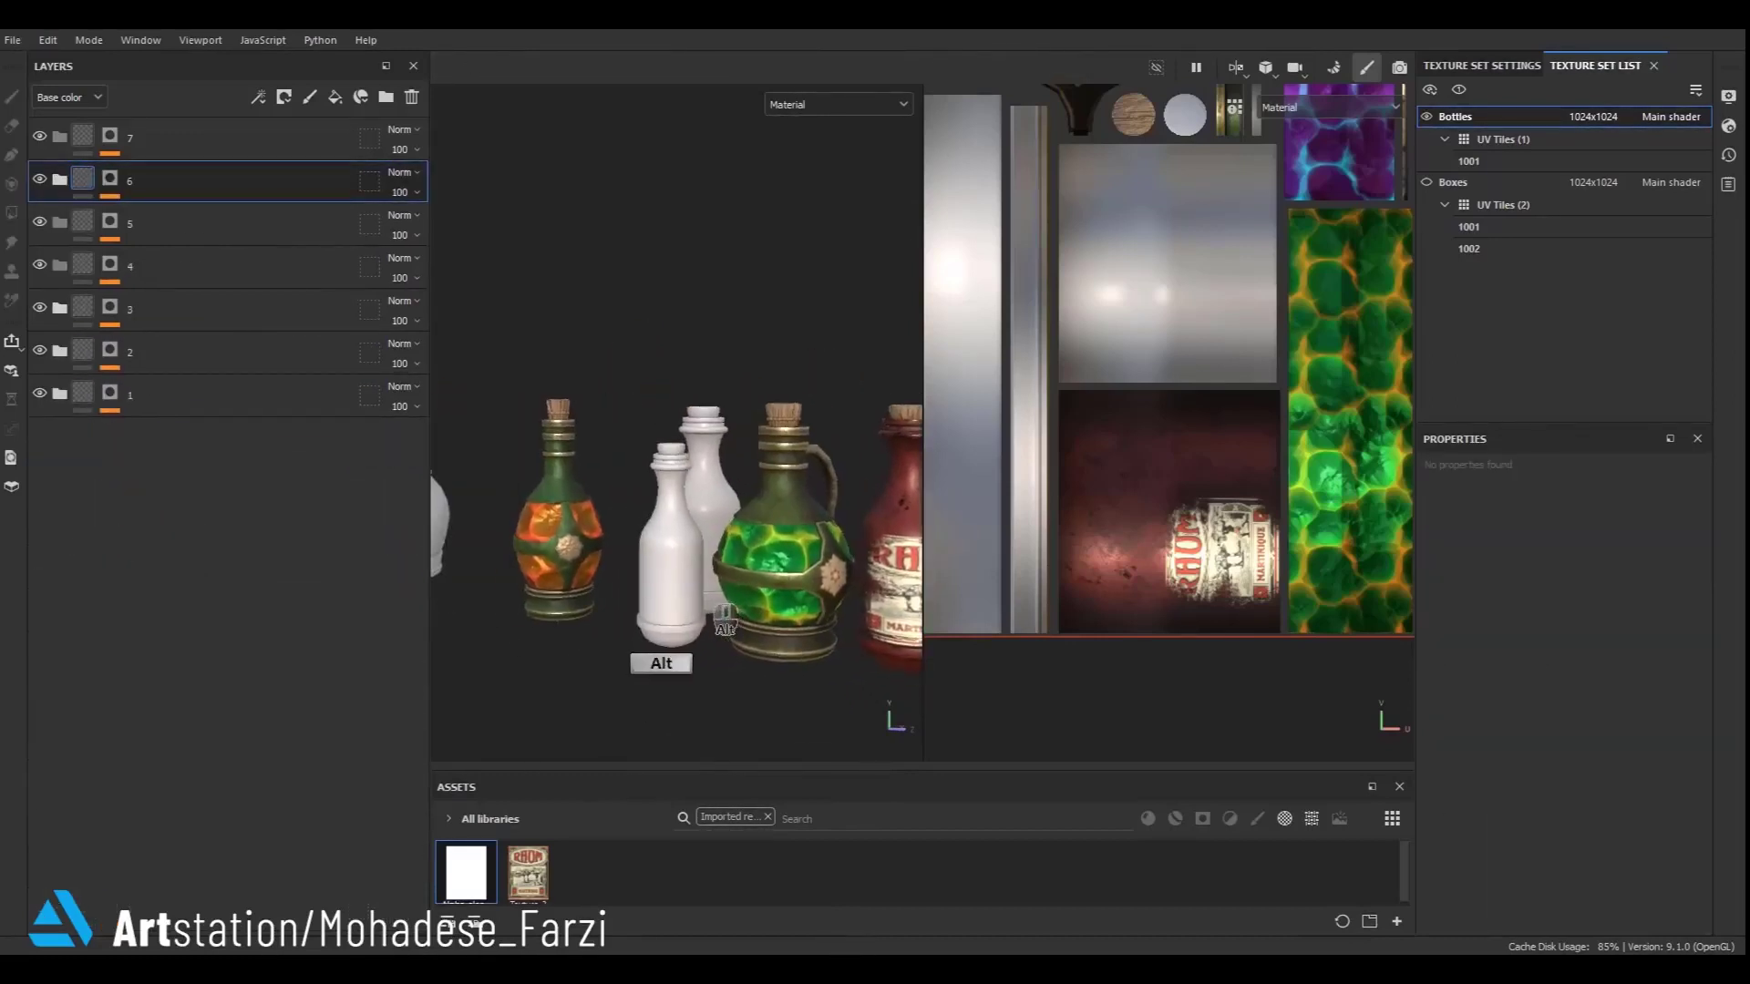
- Duplicate folder 2's metal and wood copy 1 folders and move the copies into folder 4
{"action": "left_click", "coordinate": [60, 351]}
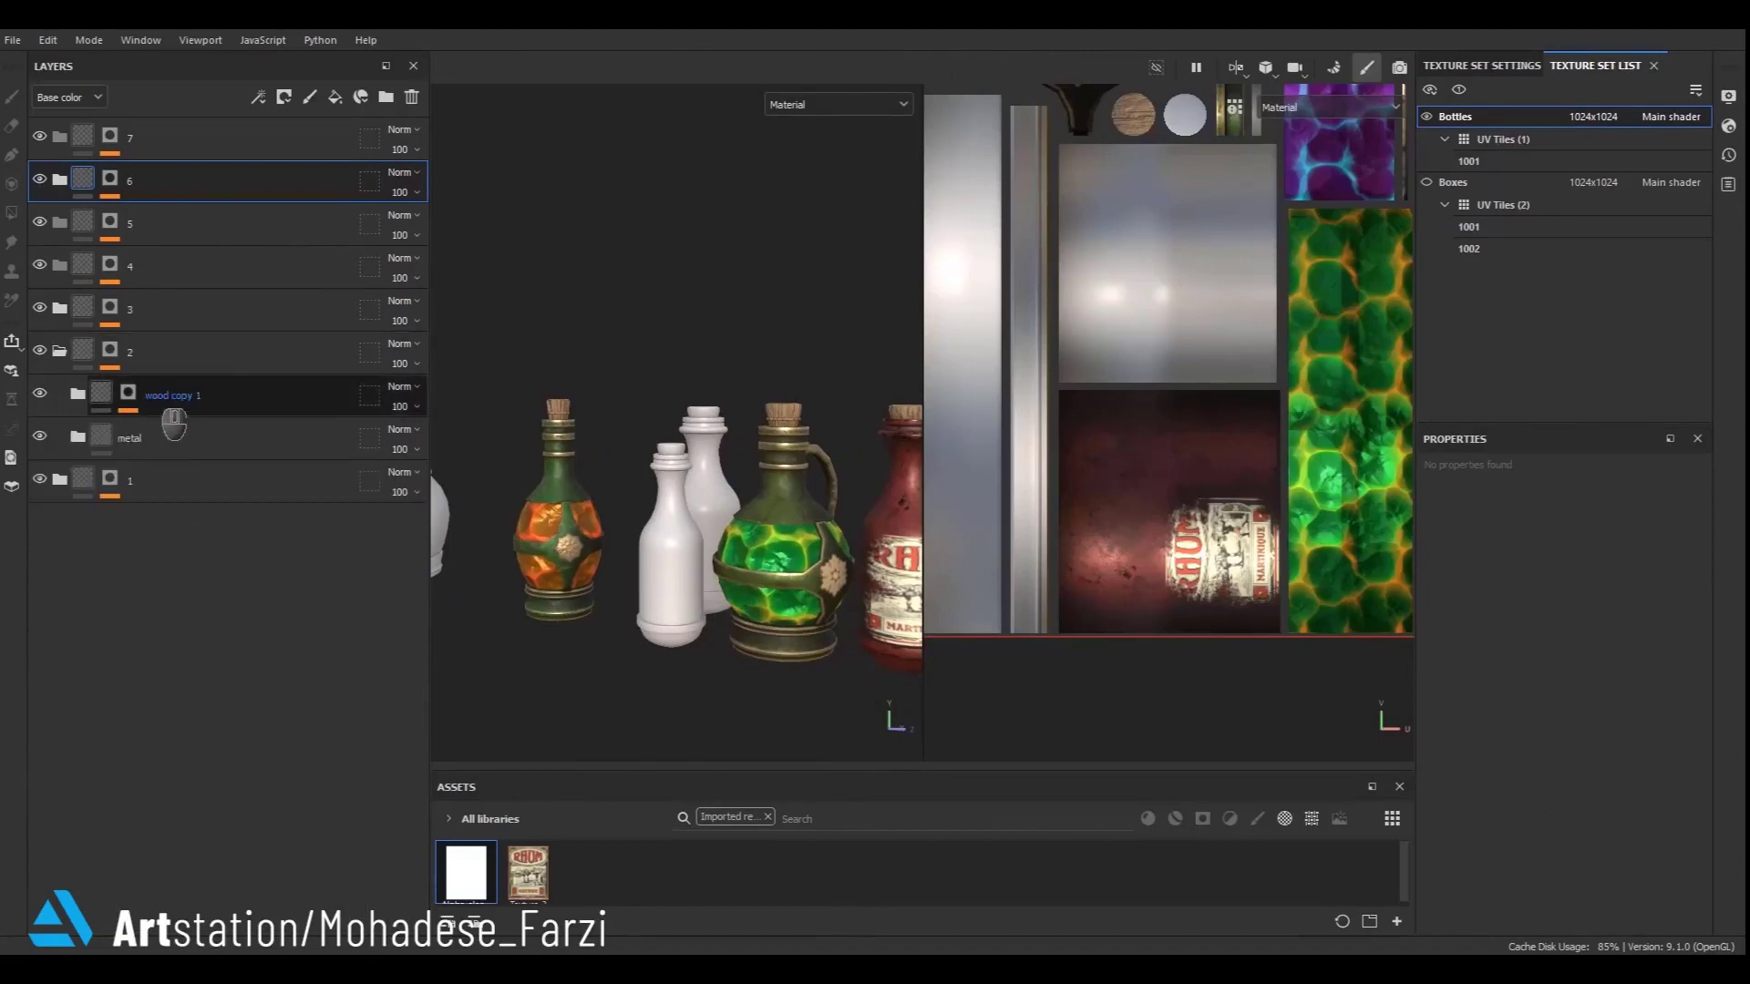
{"action": "left_click", "coordinate": [185, 438]}
{"action": "left_click", "coordinate": [201, 398], "text": "shift"}
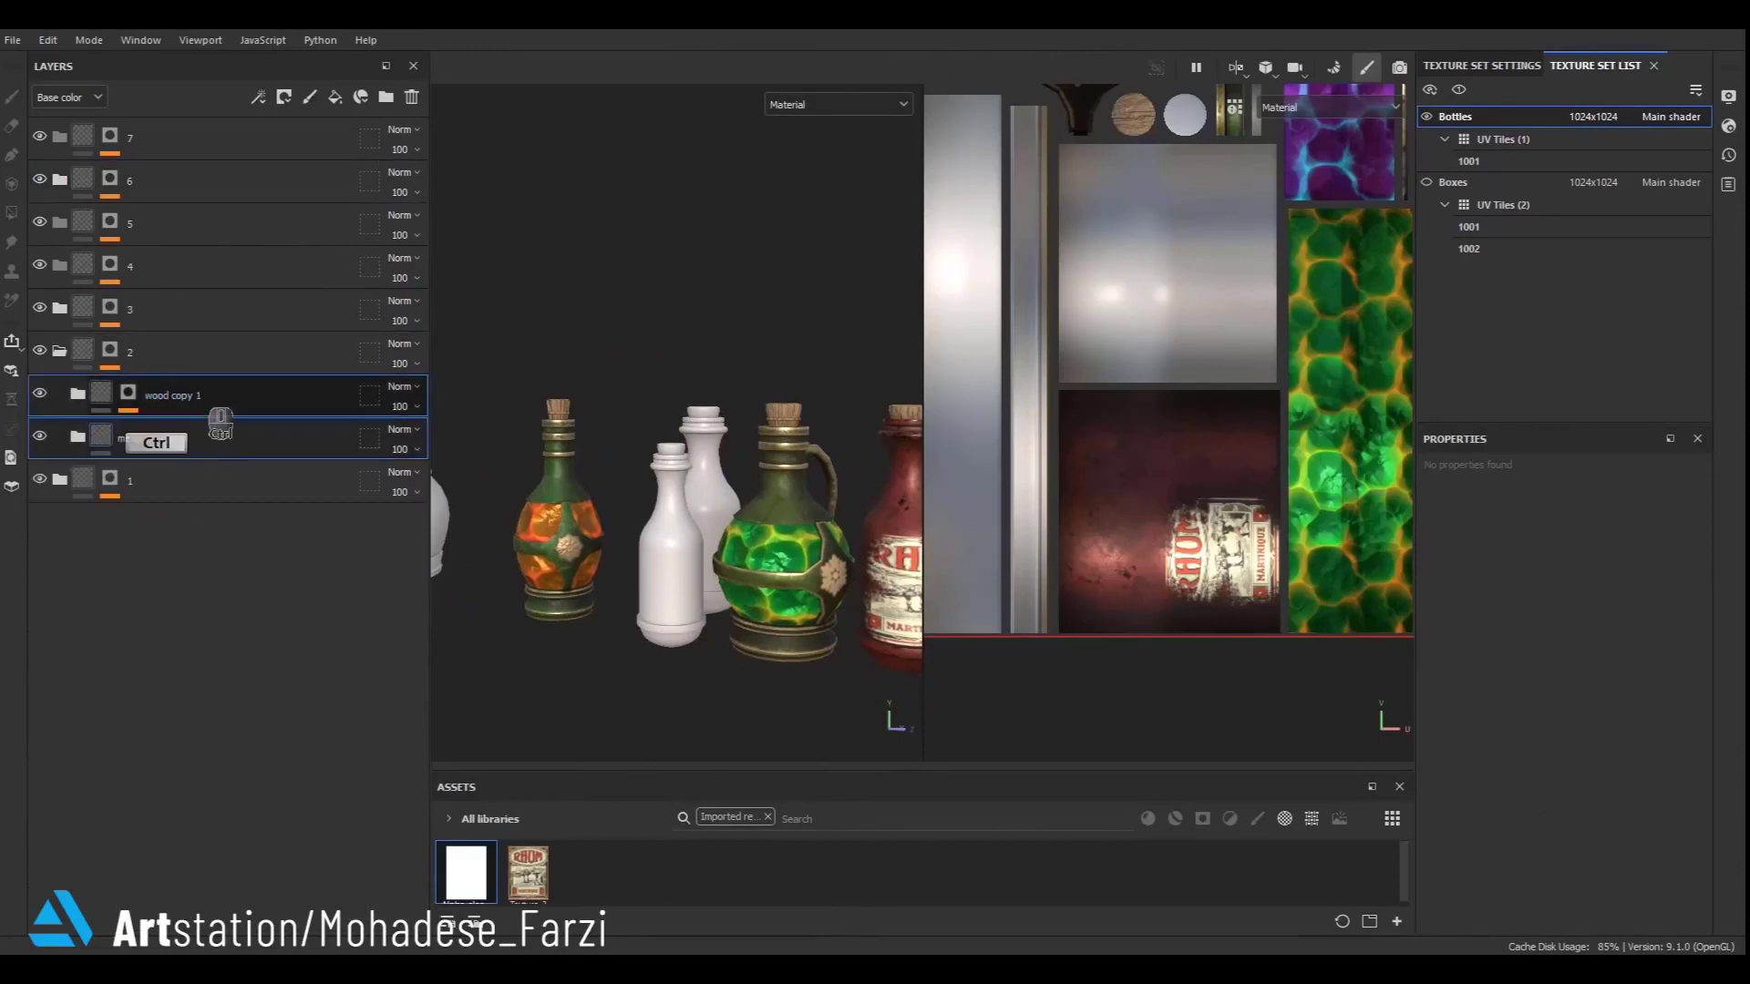
{"action": "key", "text": "ctrl+d"}
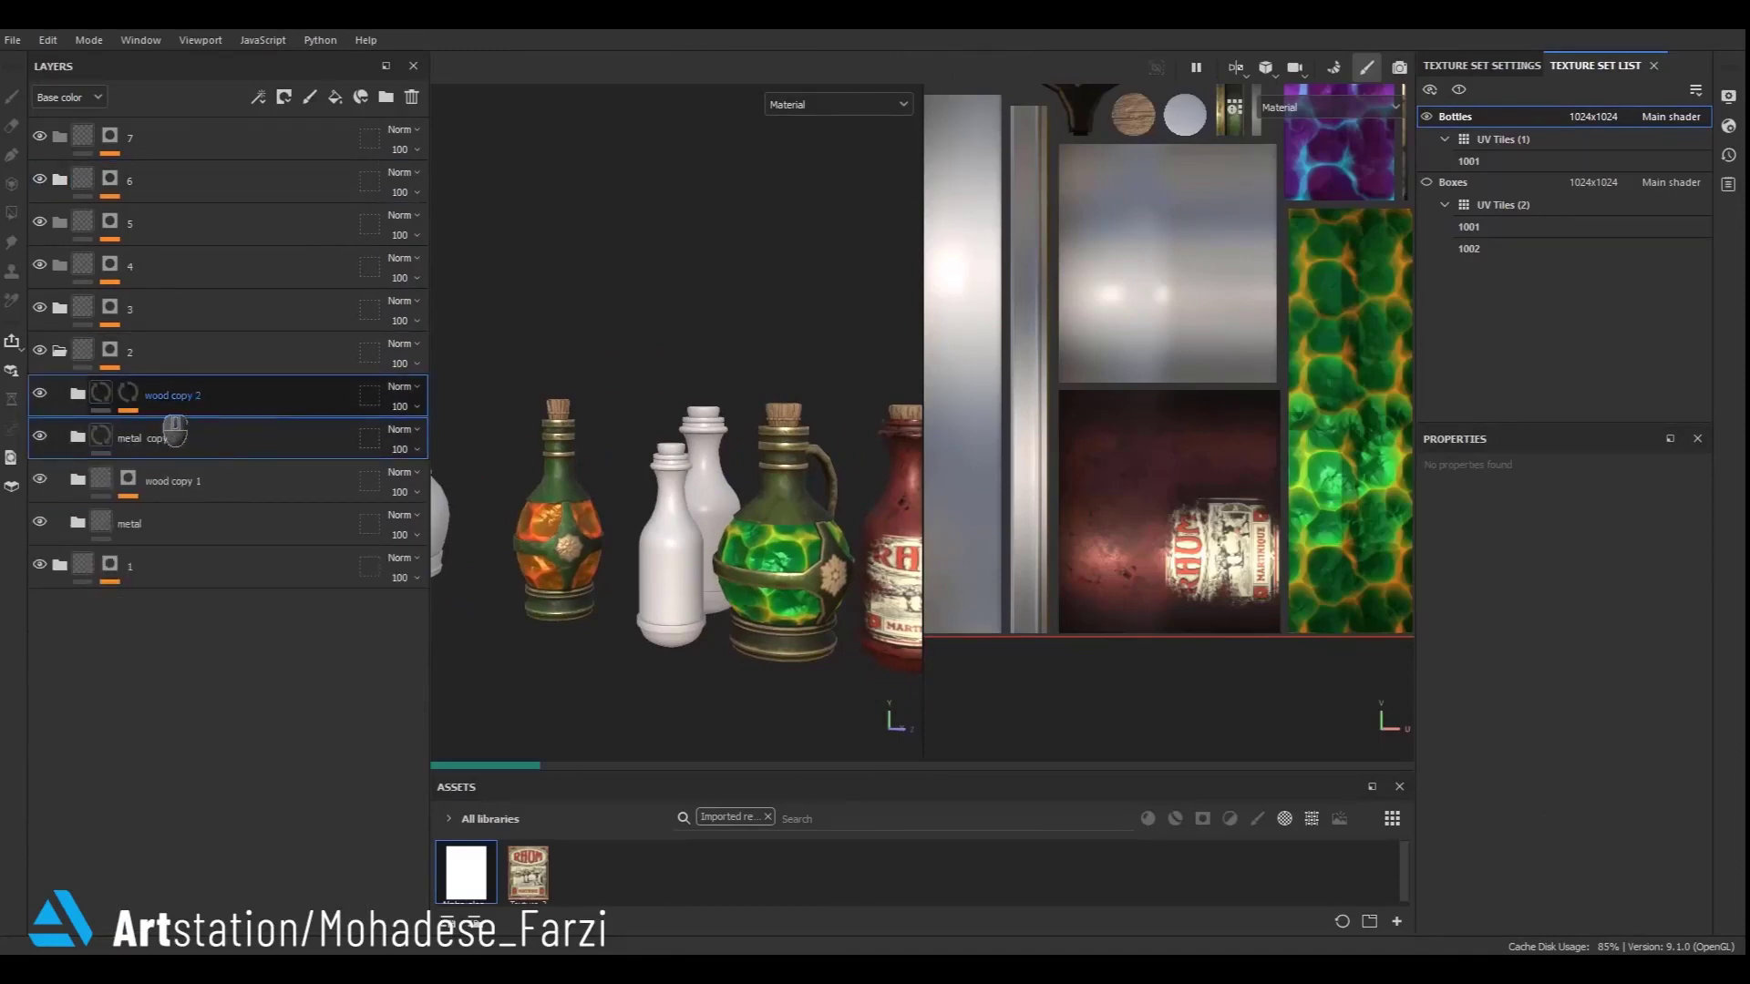
{"action": "left_click_drag", "start_coordinate": [211, 291], "coordinate": [212, 274]}
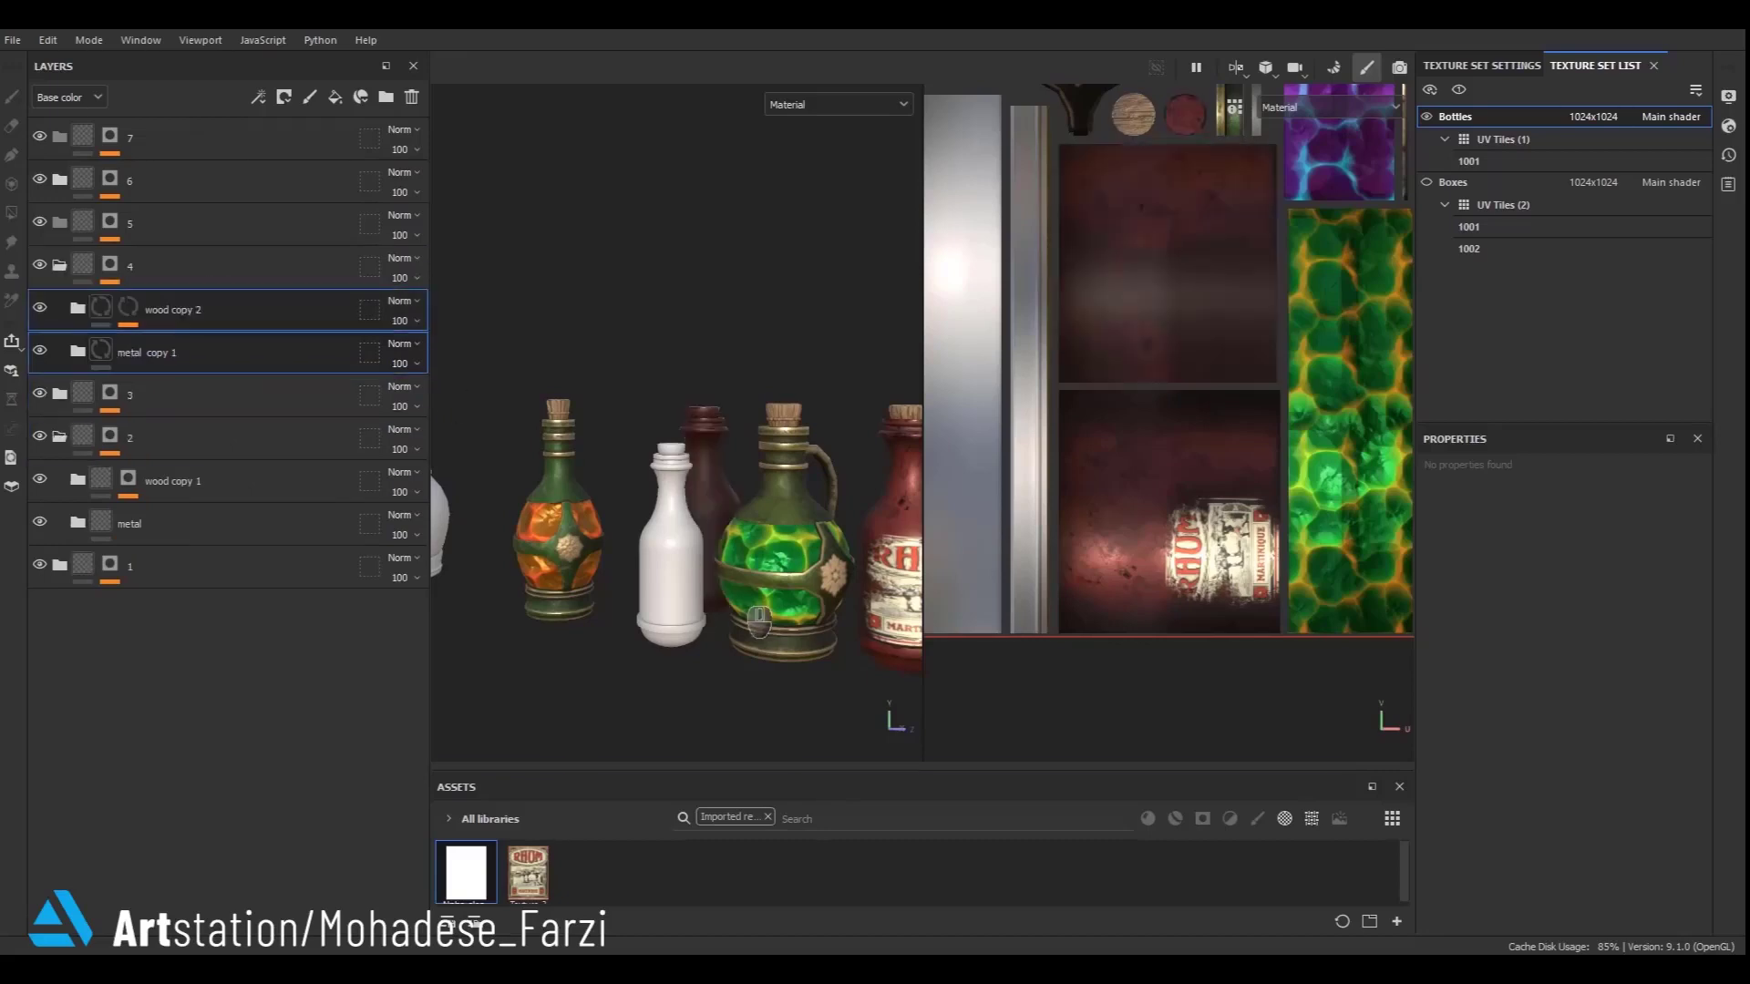
{"action": "scroll", "coordinate": [680, 517], "scroll_direction": "up", "scroll_amount": 2}
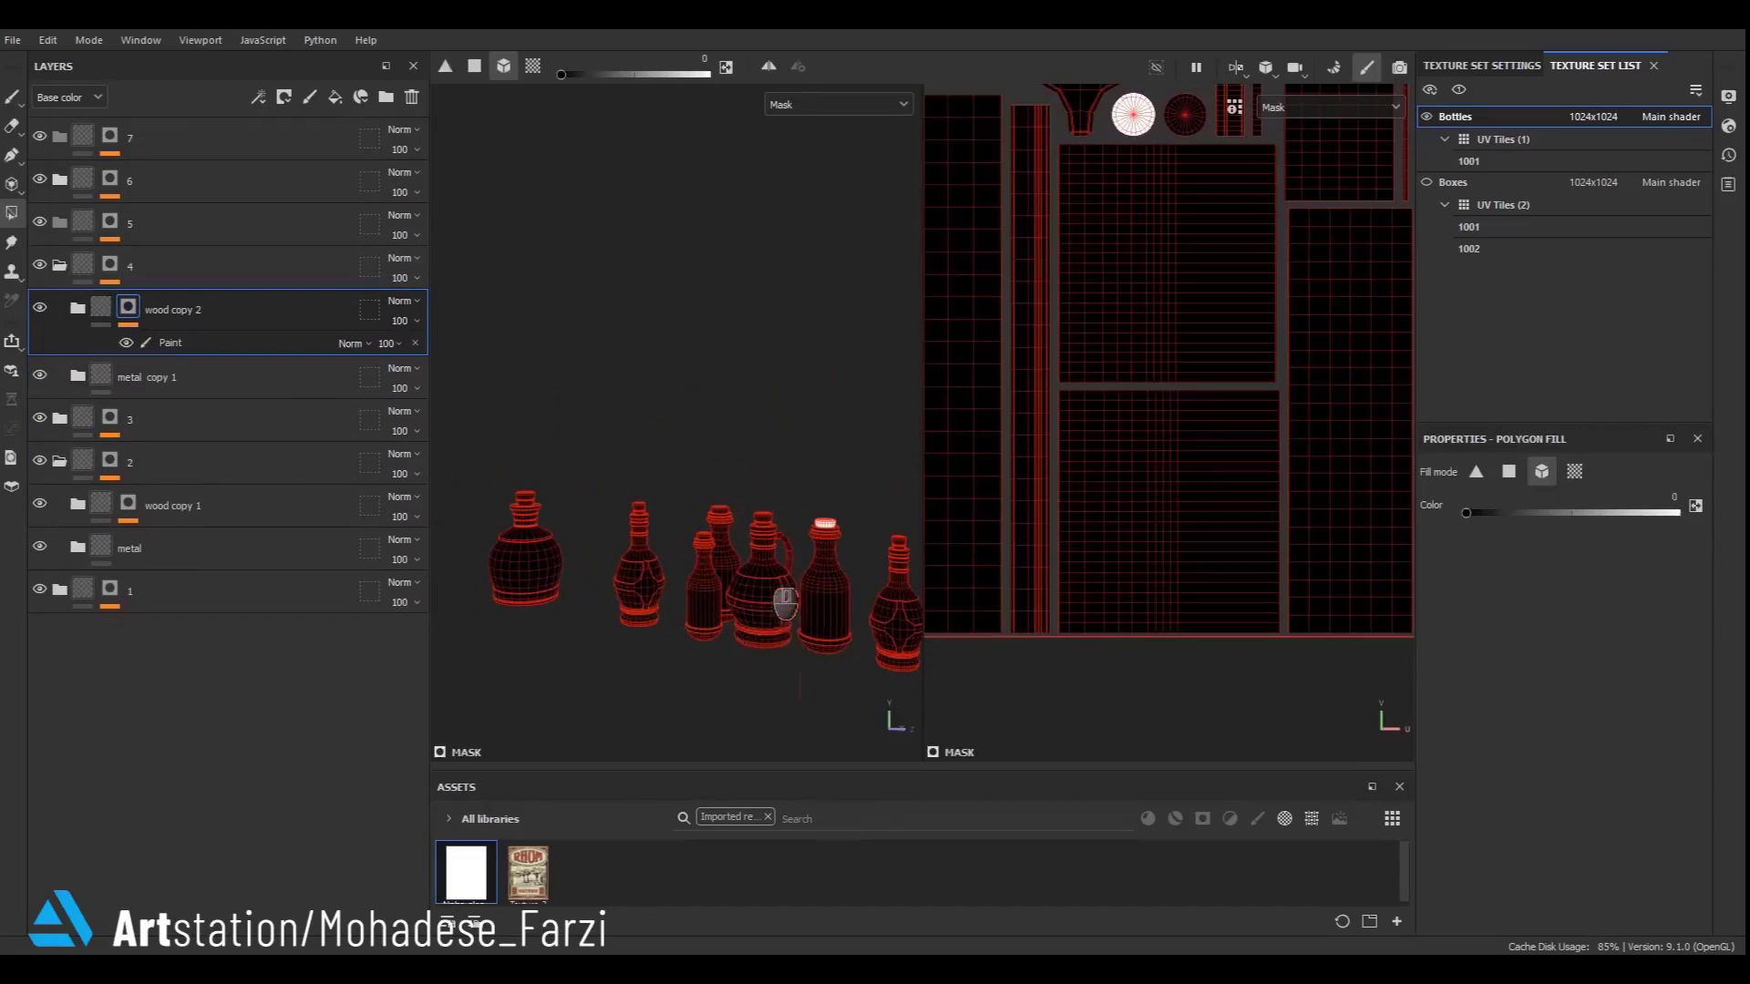
- In wood copy 2's mask paint layer, polygon-fill the bottle cork's top white
{"action": "left_click", "coordinate": [211, 343]}
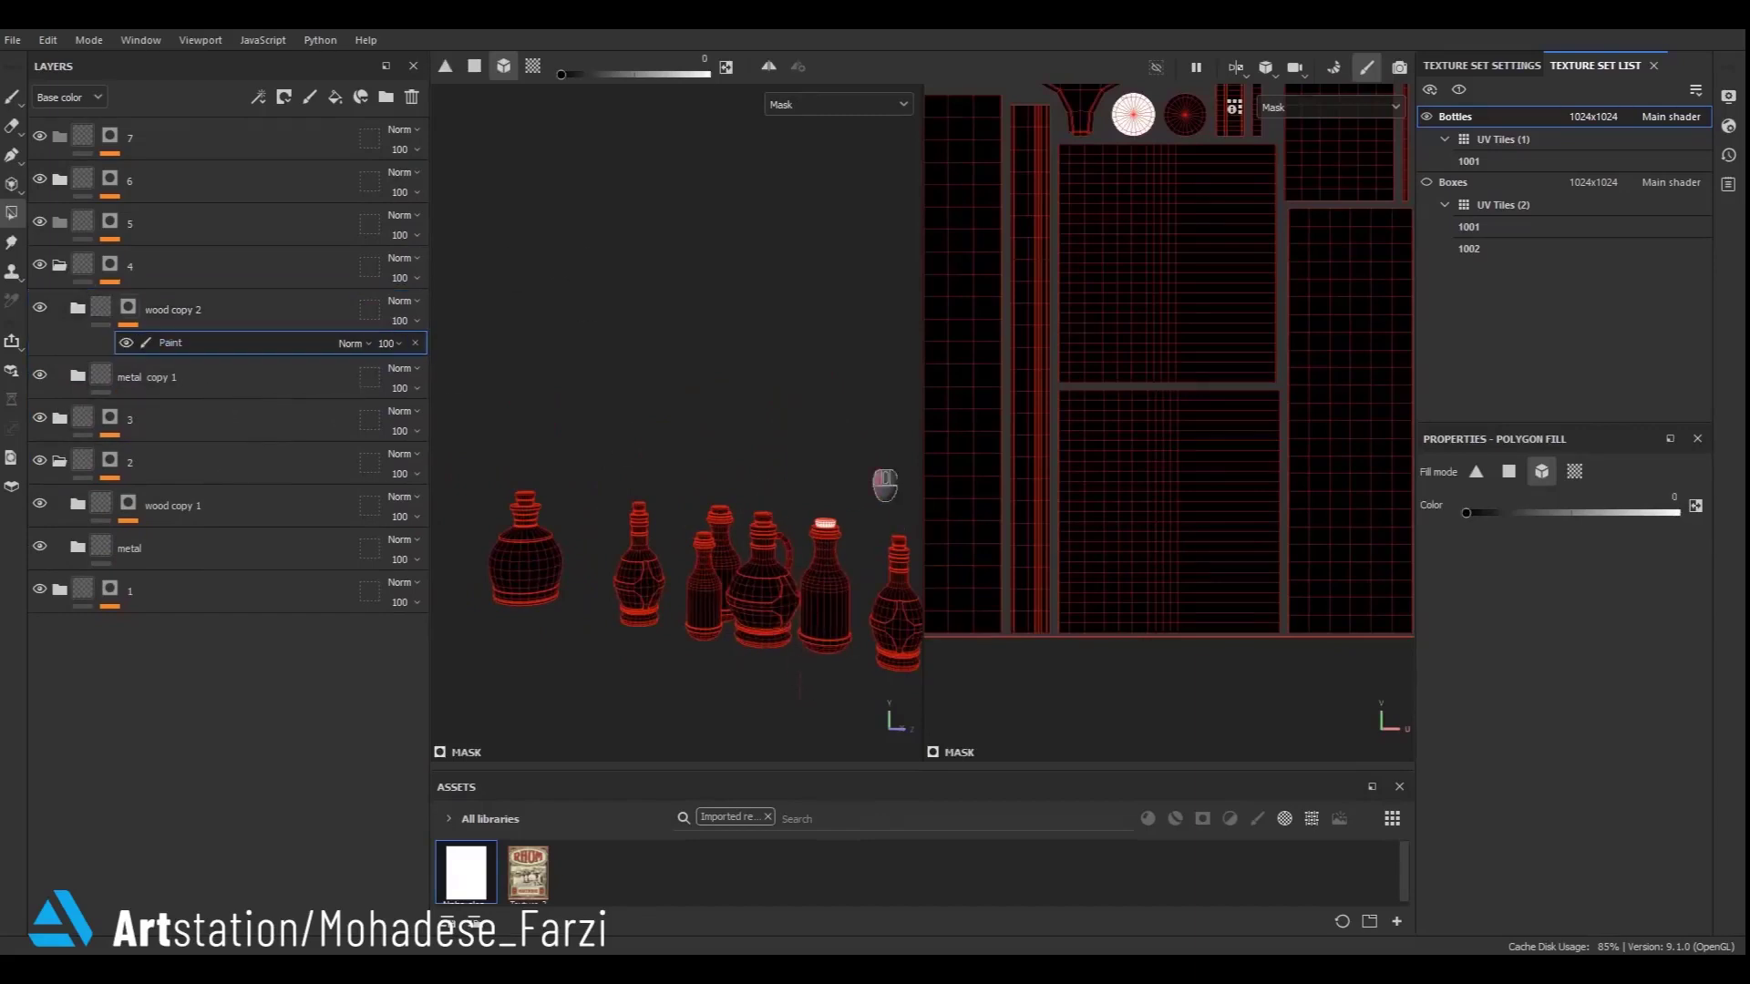
{"action": "left_click_drag", "start_coordinate": [867, 463], "coordinate": [866, 460]}
{"action": "key", "text": "x"}
{"action": "scroll", "coordinate": [711, 538], "scroll_direction": "up", "scroll_amount": 7}
{"action": "left_click", "coordinate": [734, 471]}
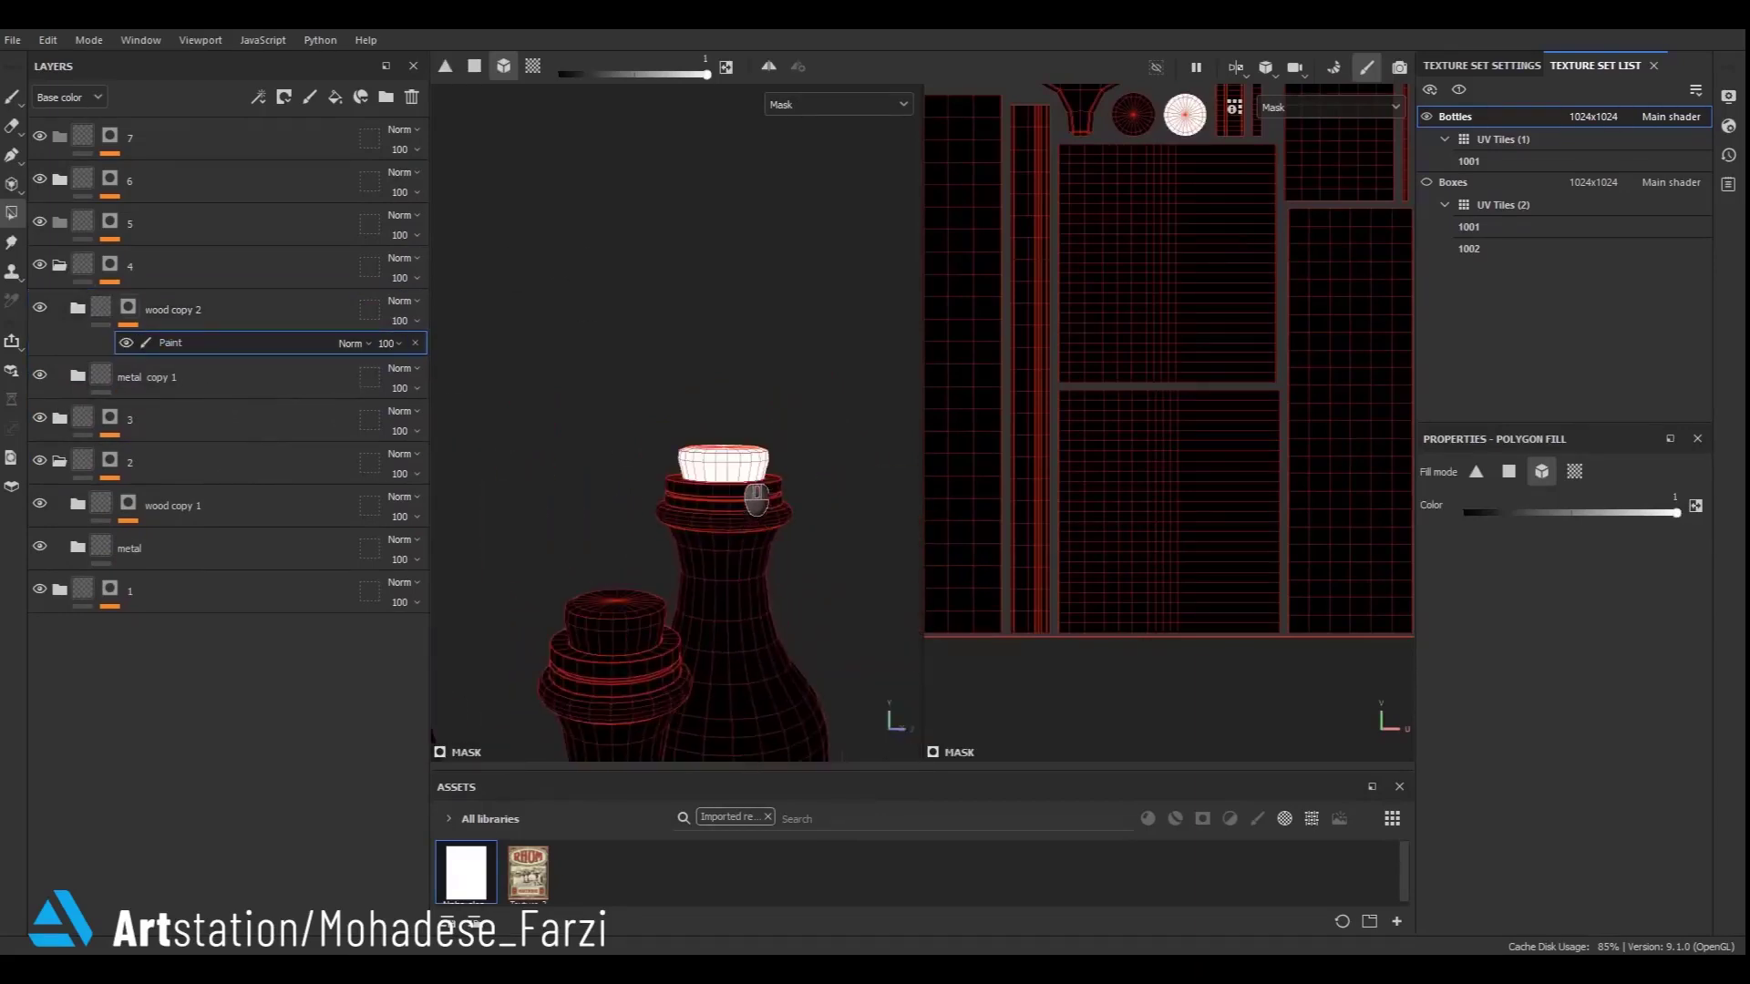
{"action": "left_click", "coordinate": [102, 308]}
{"action": "scroll", "coordinate": [674, 460], "scroll_direction": "down", "scroll_amount": 5}
{"action": "left_click_drag", "start_coordinate": [681, 536], "coordinate": [1130, 538], "text": "alt"}
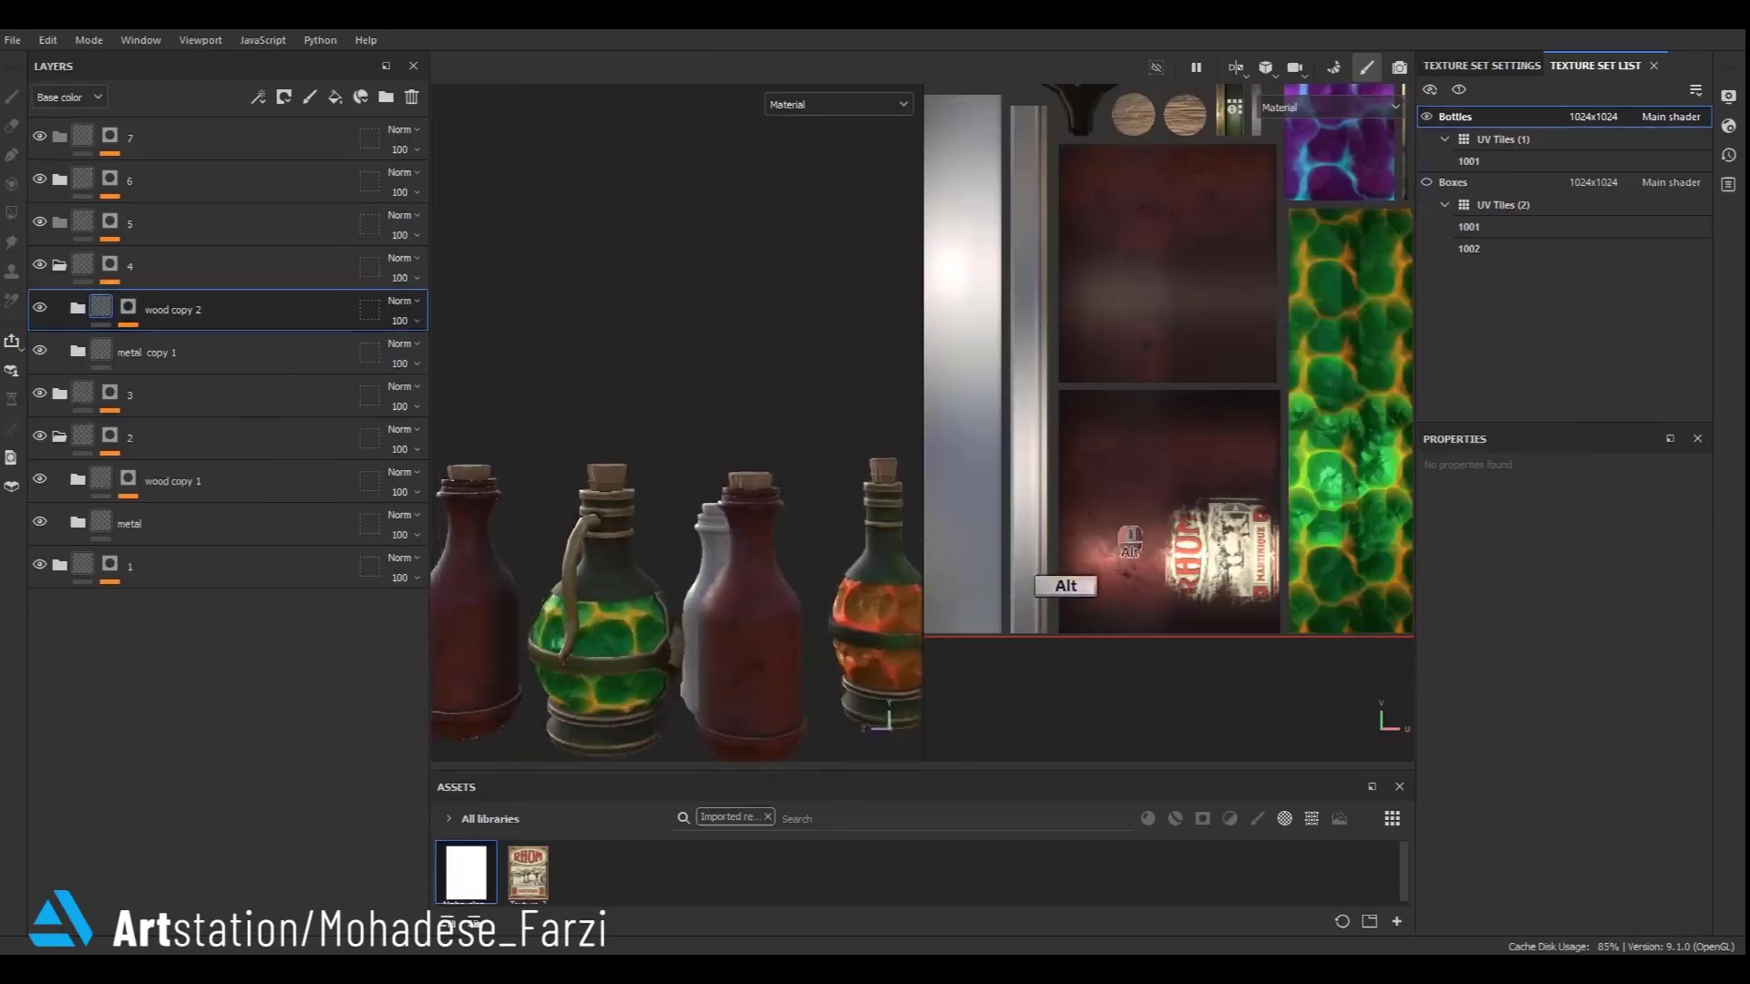
- Expand the copied folders and delete the paint layer inside metal copy 1
{"action": "left_click", "coordinate": [78, 308]}
{"action": "left_click", "coordinate": [78, 417]}
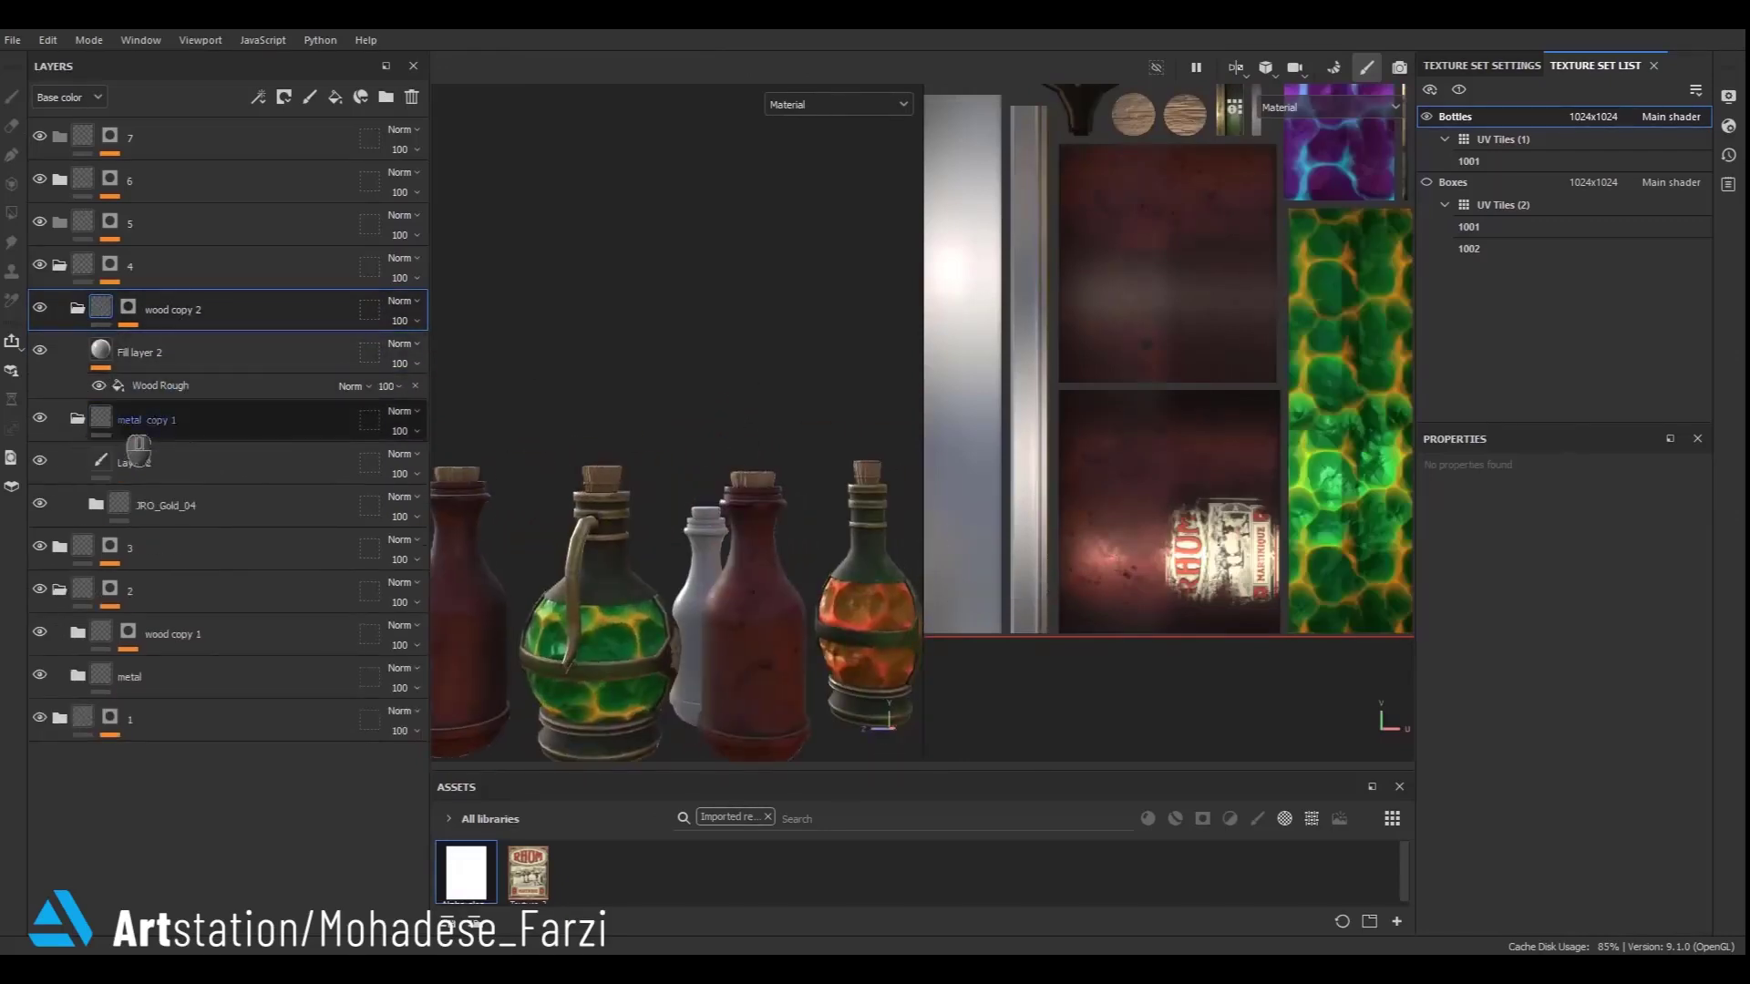
{"action": "left_click", "coordinate": [138, 451]}
{"action": "key", "text": "Delete"}
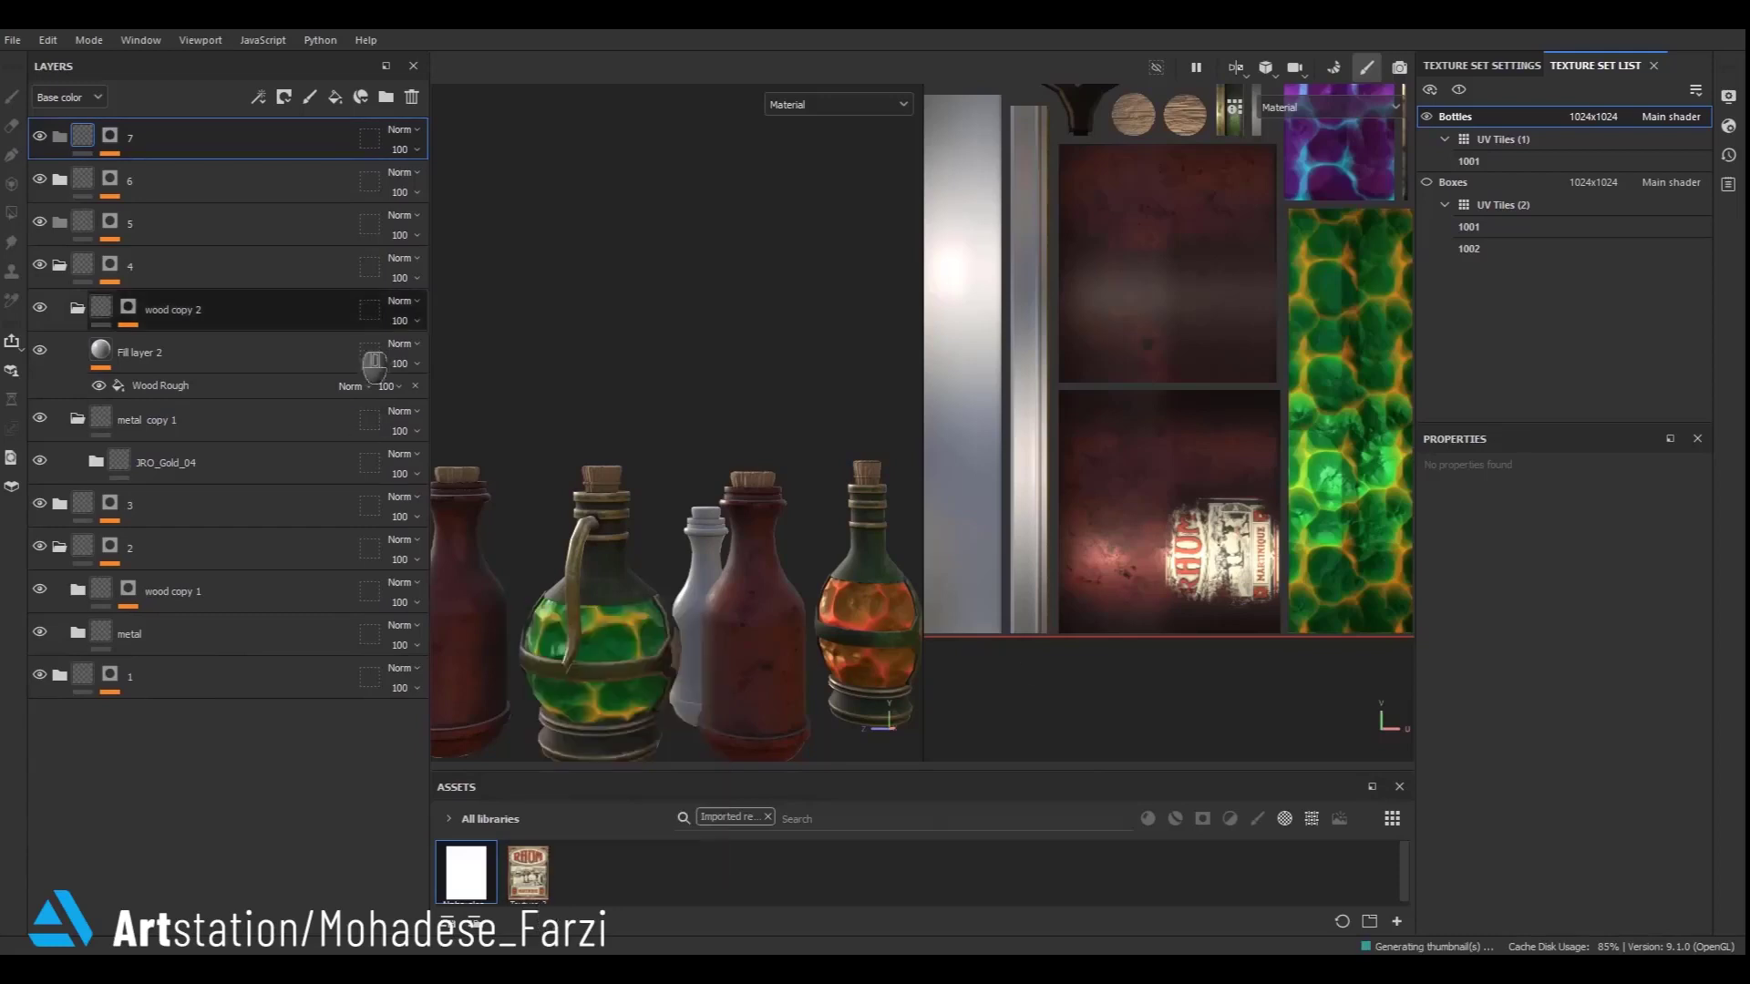
- In metal copy 1's JRO_Gold_04 folder, turn on Dirt_AO and delete the Dirt_Grunge folder
{"action": "scroll", "coordinate": [763, 376], "scroll_direction": "down", "scroll_amount": 3}
{"action": "left_click_drag", "start_coordinate": [679, 538], "coordinate": [1106, 549], "text": "alt"}
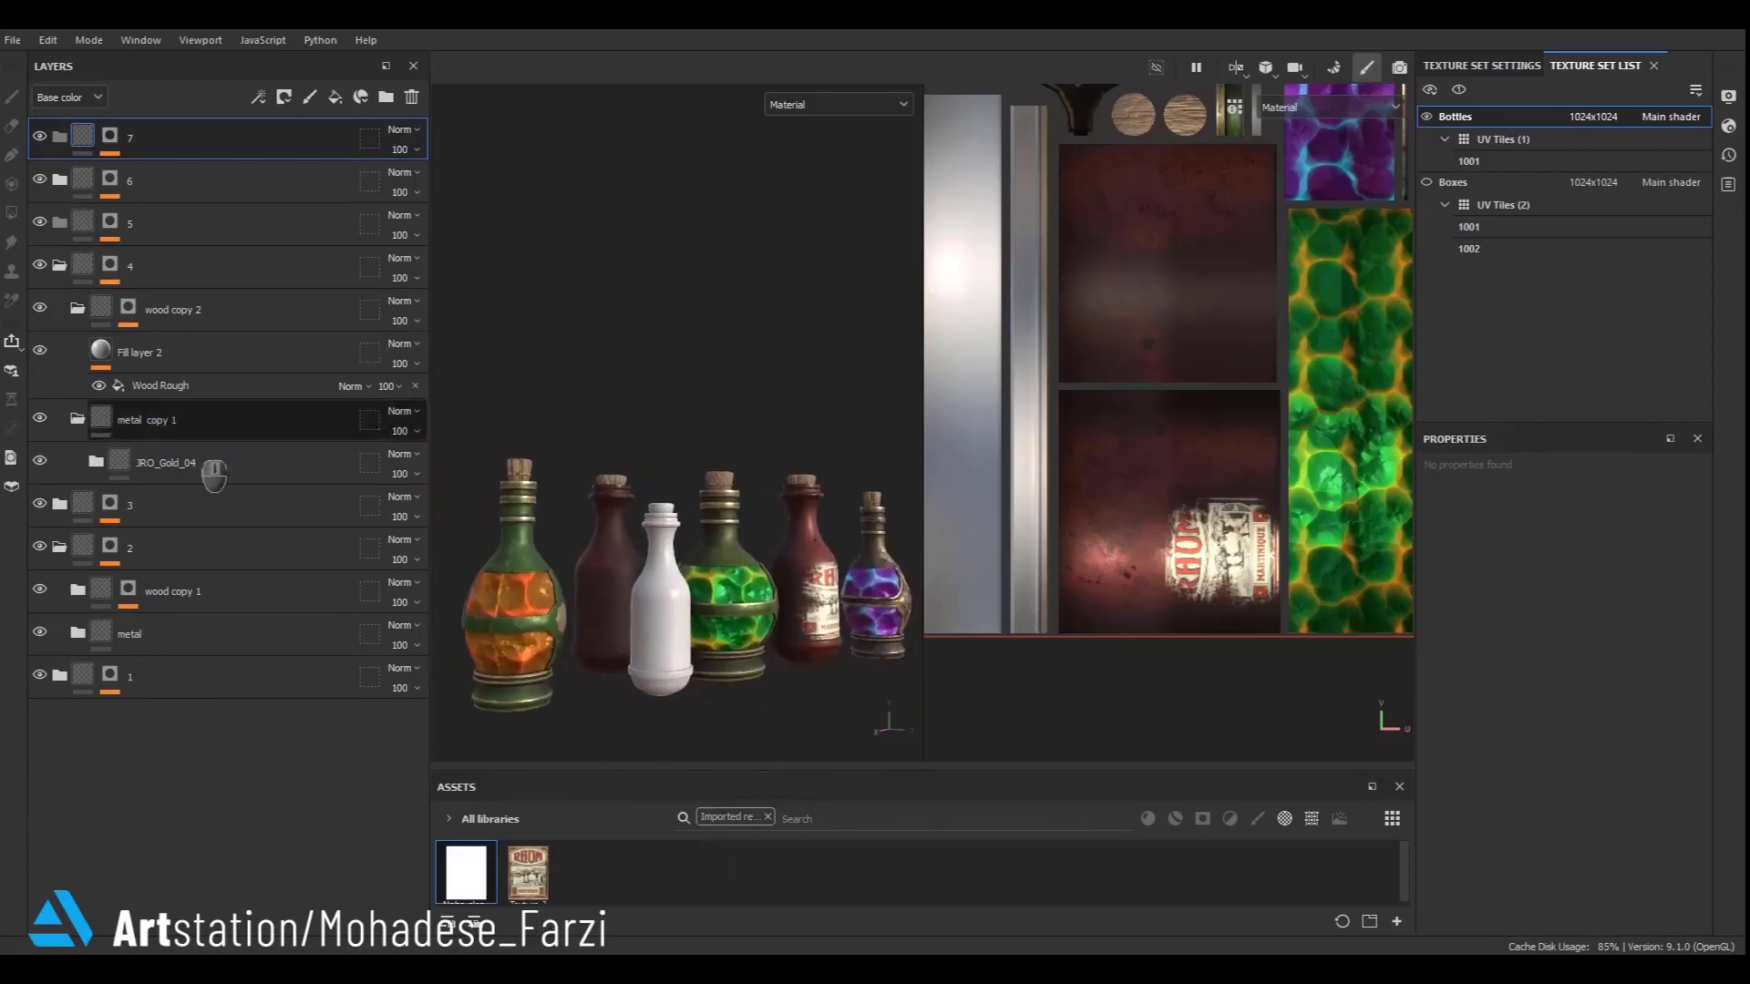
{"action": "left_click", "coordinate": [102, 463]}
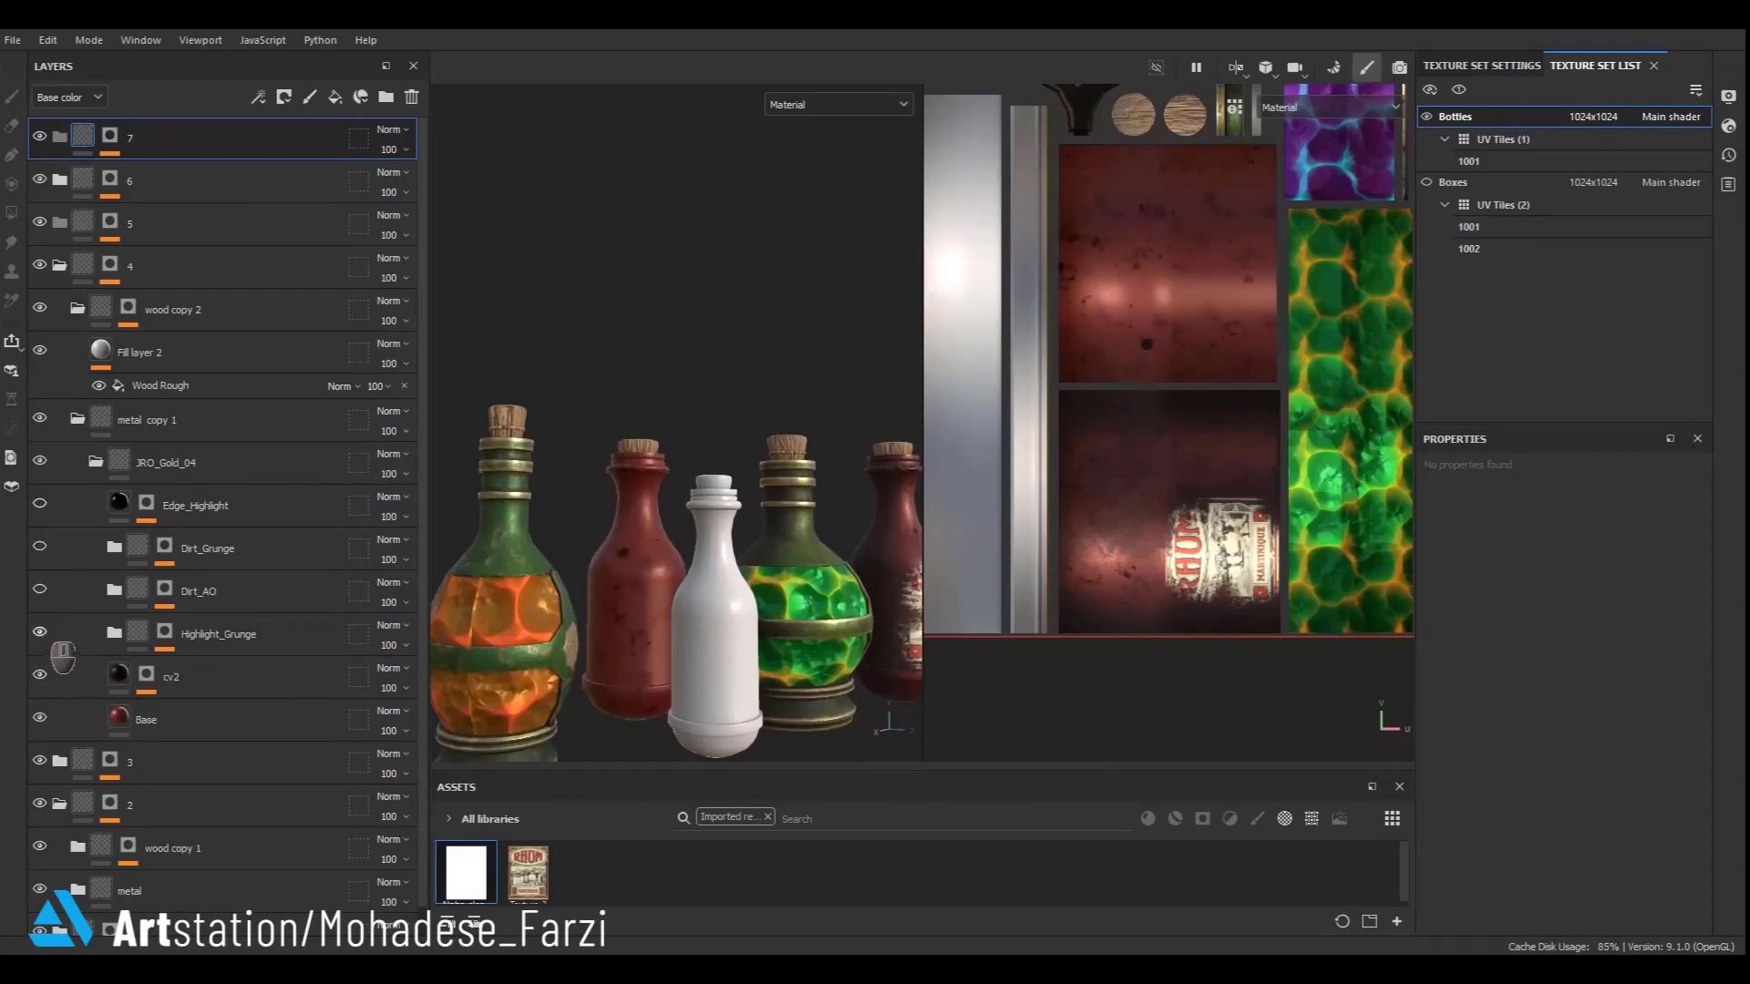
{"action": "left_click", "coordinate": [39, 589]}
{"action": "left_click", "coordinate": [39, 546]}
{"action": "left_click", "coordinate": [189, 557]}
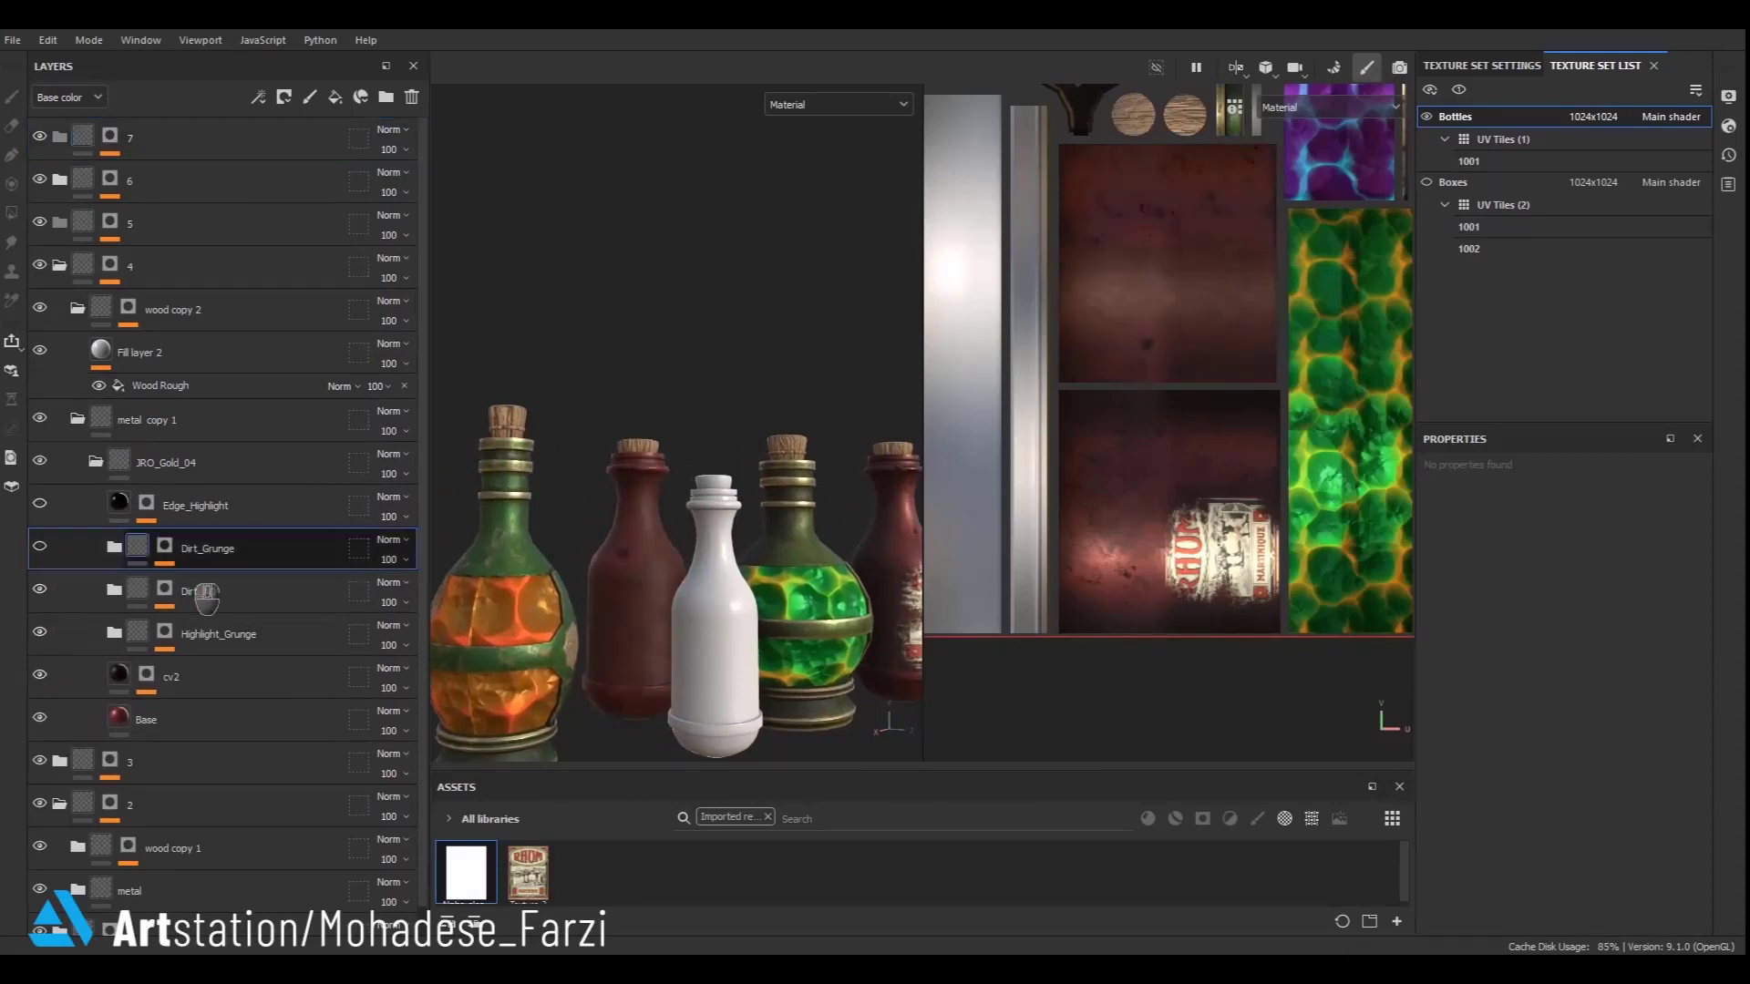
{"action": "left_click", "coordinate": [412, 97]}
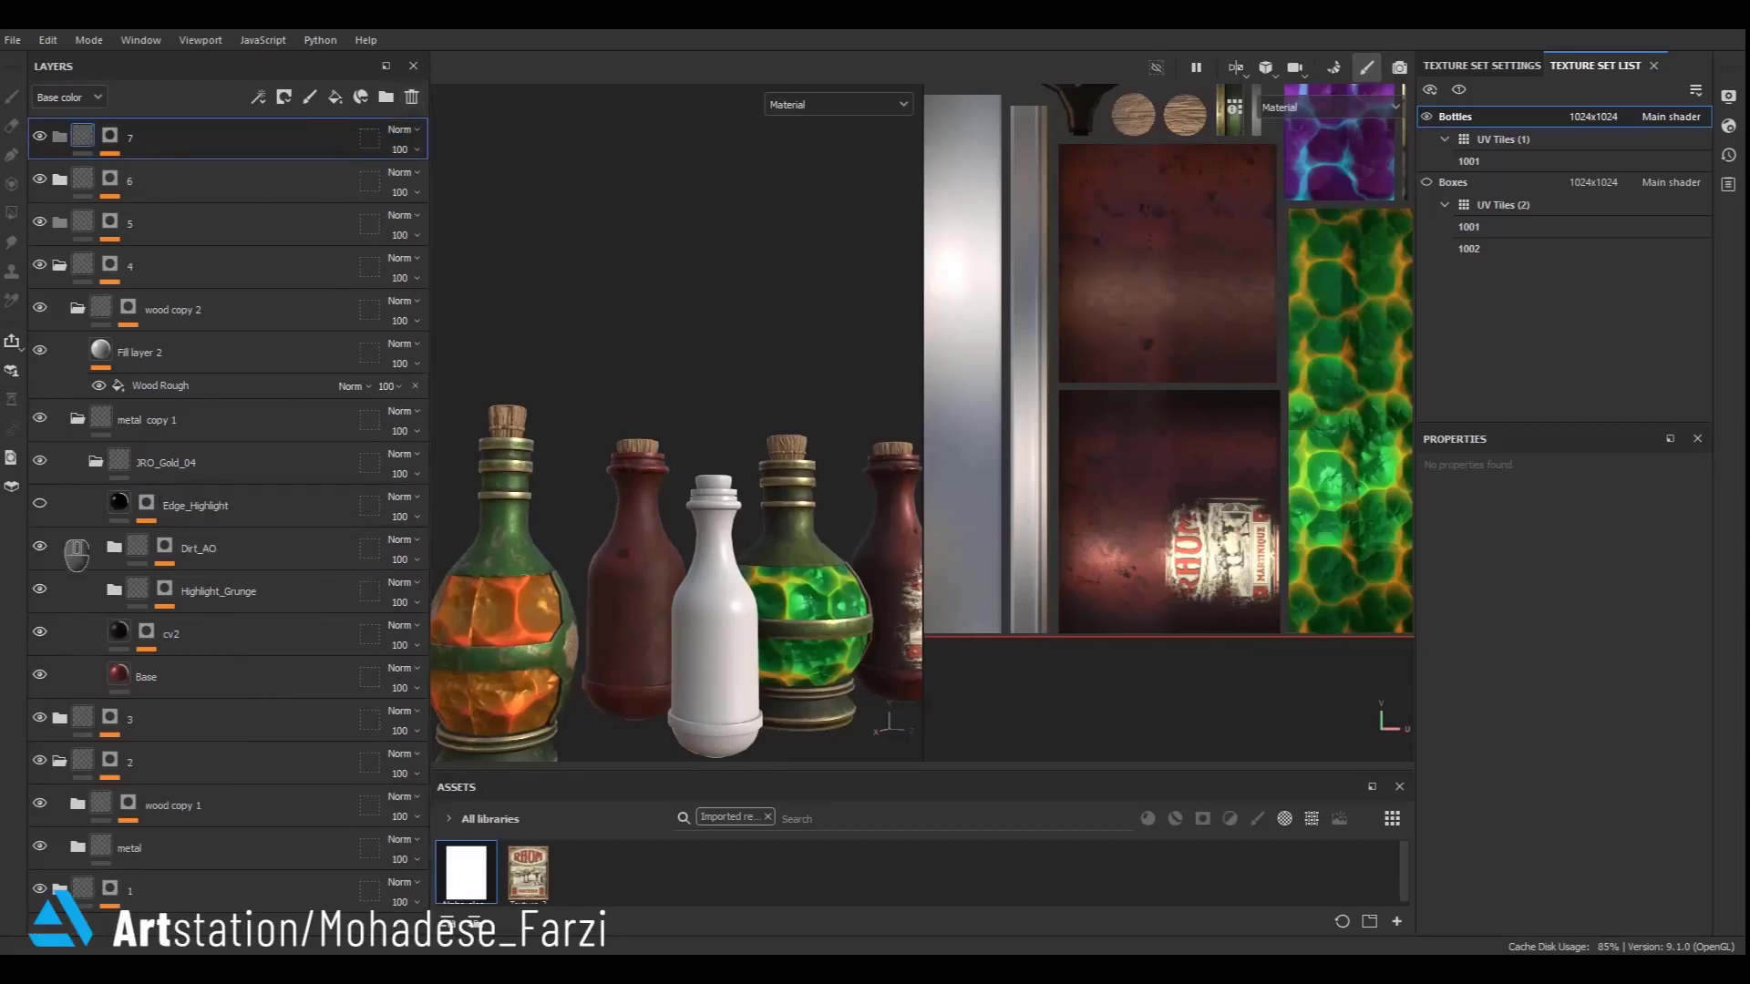
{"action": "left_click", "coordinate": [97, 463]}
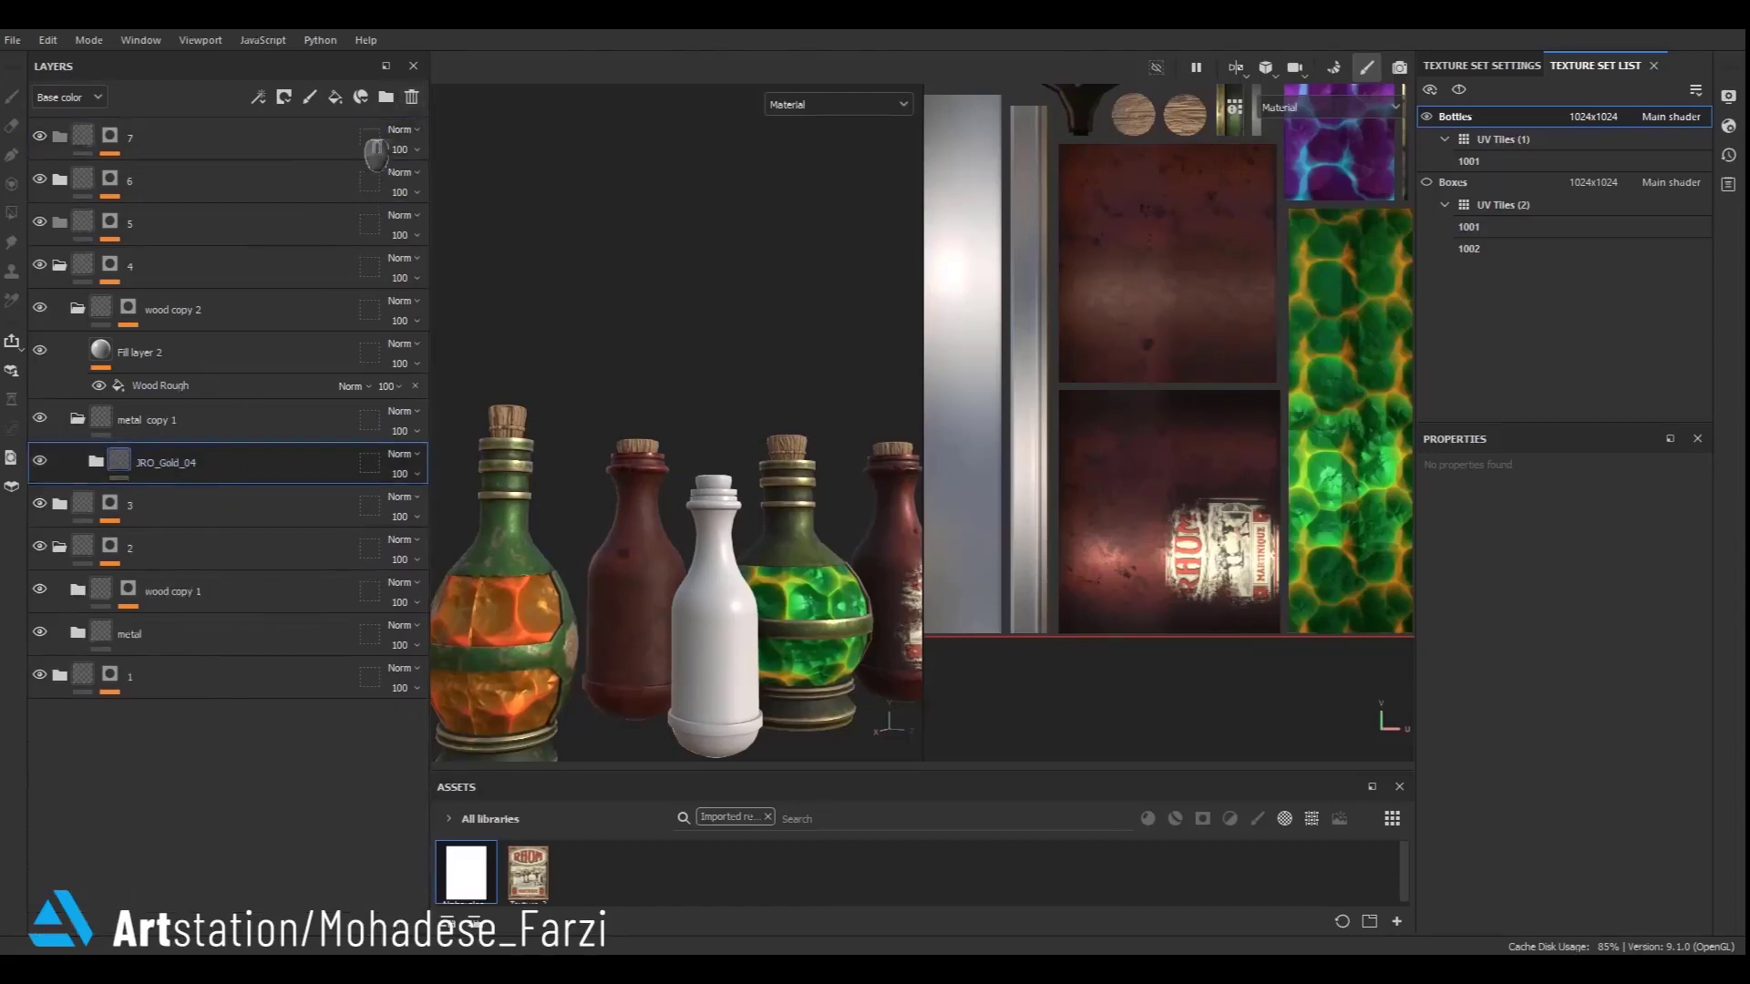
- Add a paint layer in metal copy 1 using the RHUM label texture as base color and disable its metal channel
{"action": "left_click", "coordinate": [310, 96]}
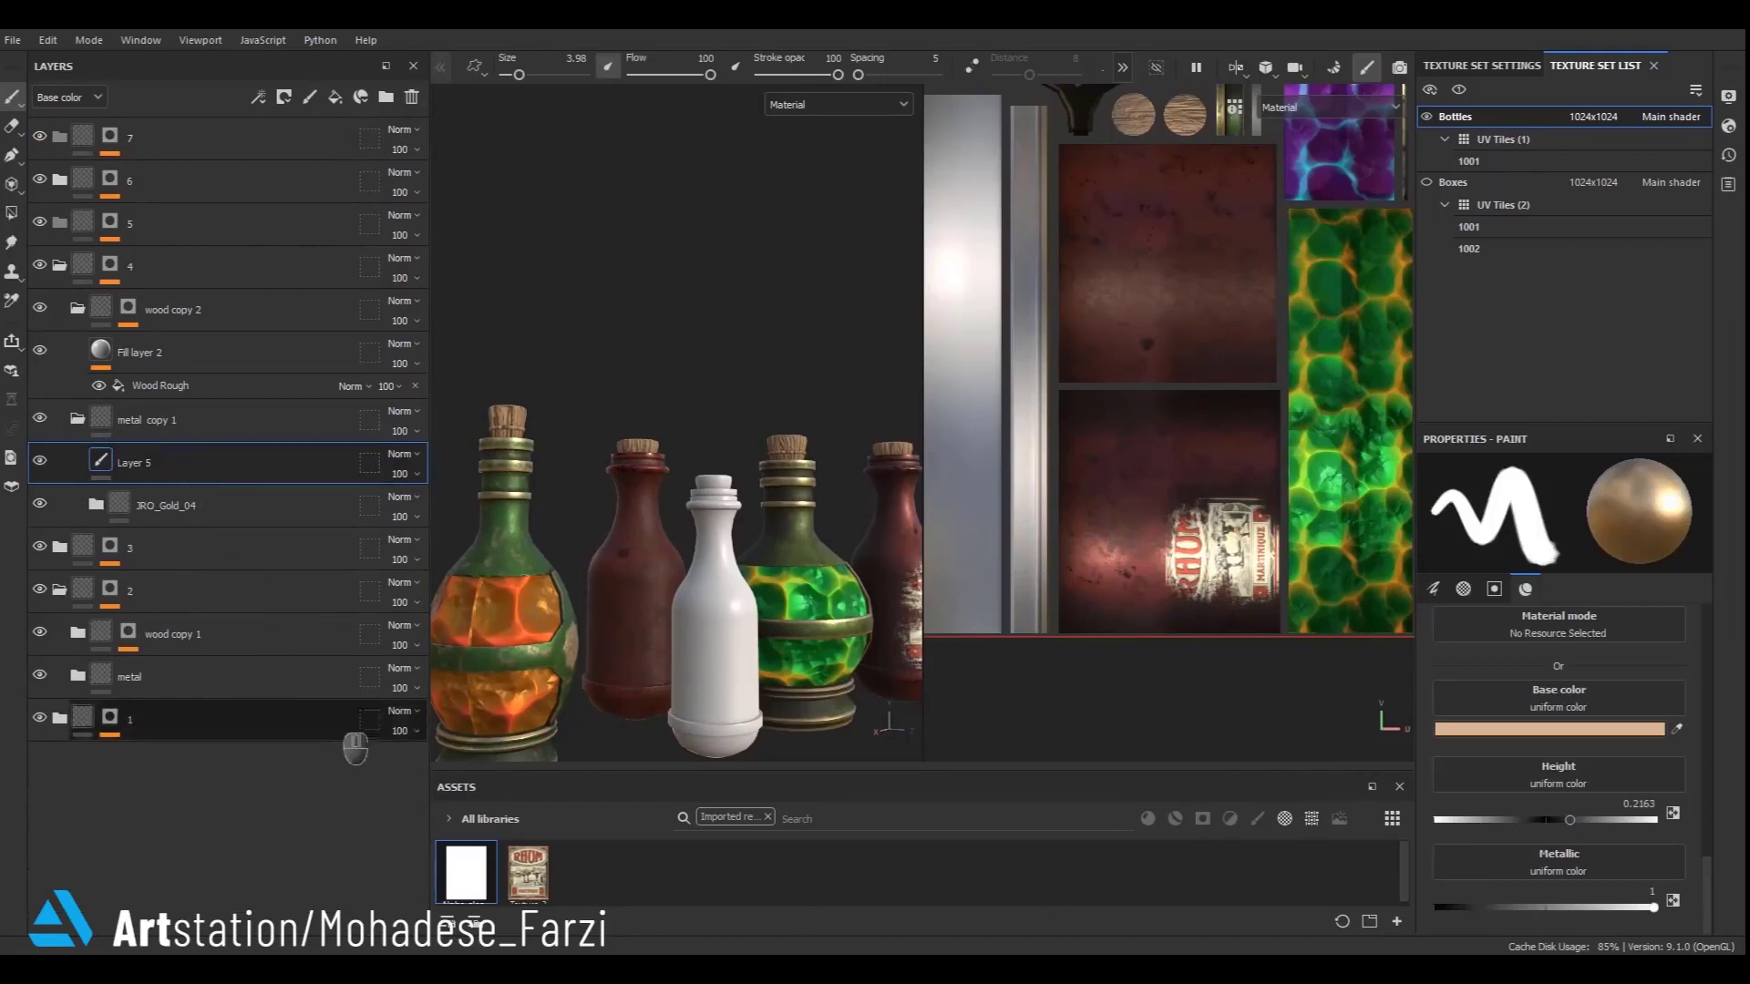
{"action": "left_click_drag", "start_coordinate": [527, 872], "coordinate": [1520, 729]}
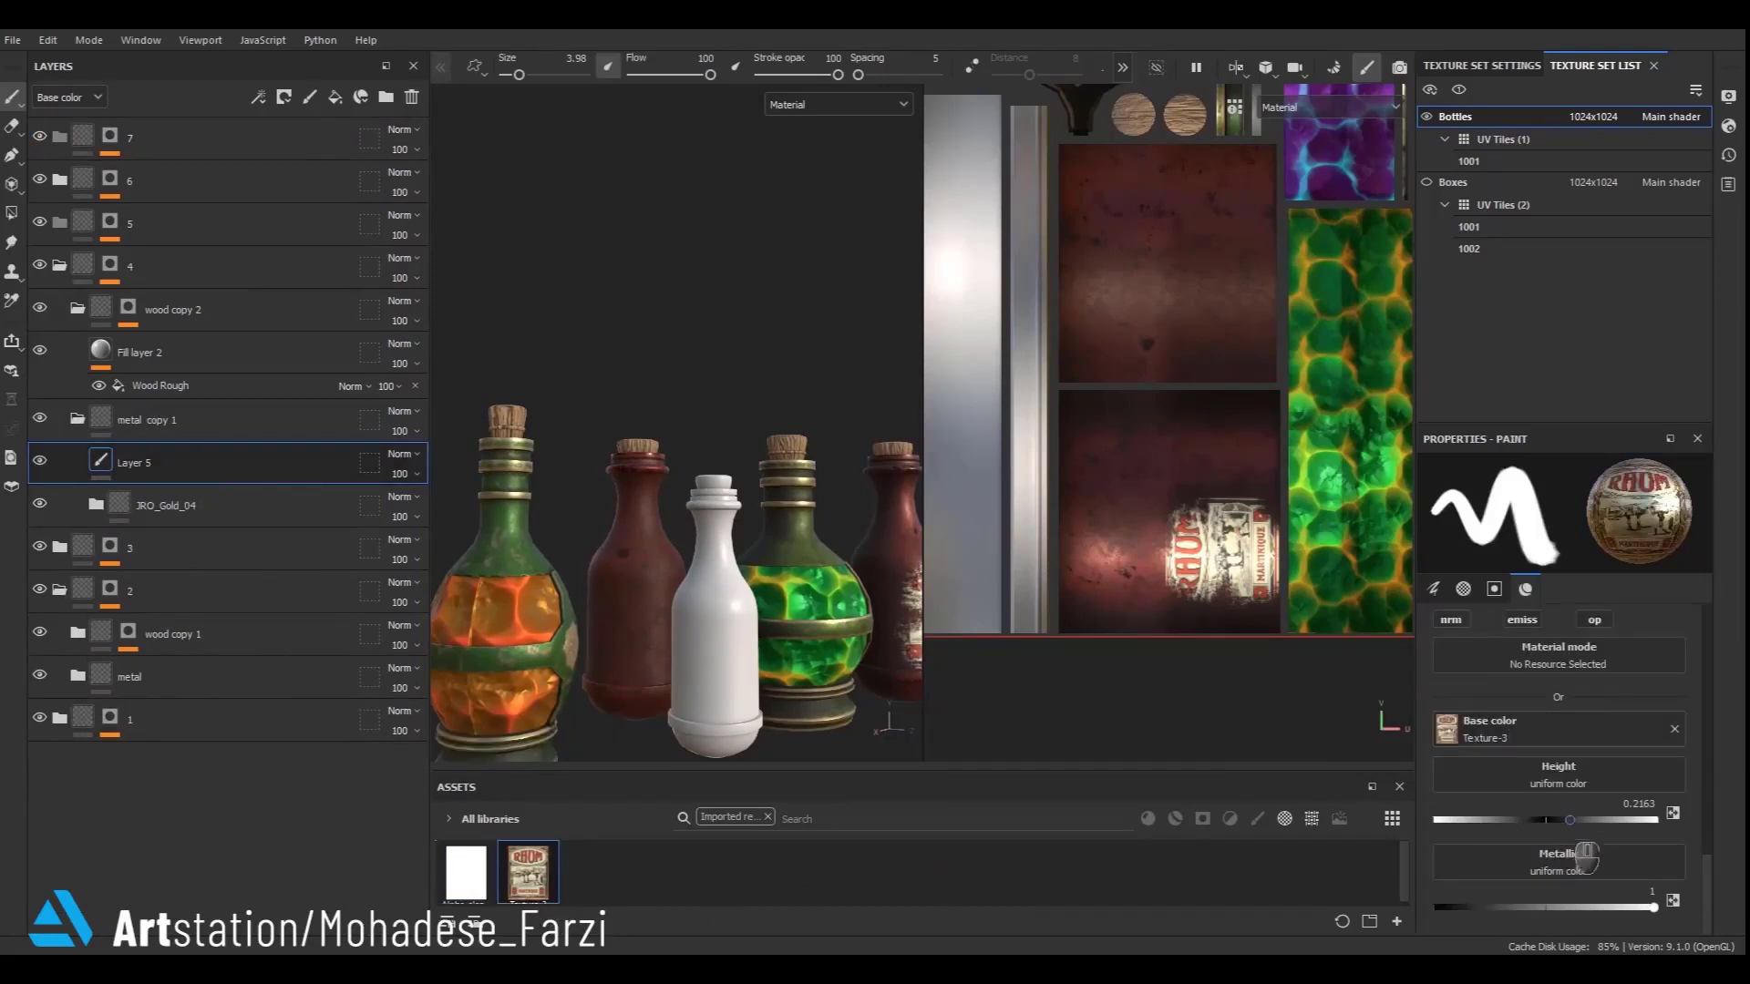
{"action": "scroll", "coordinate": [1675, 822], "scroll_direction": "up", "scroll_amount": 3}
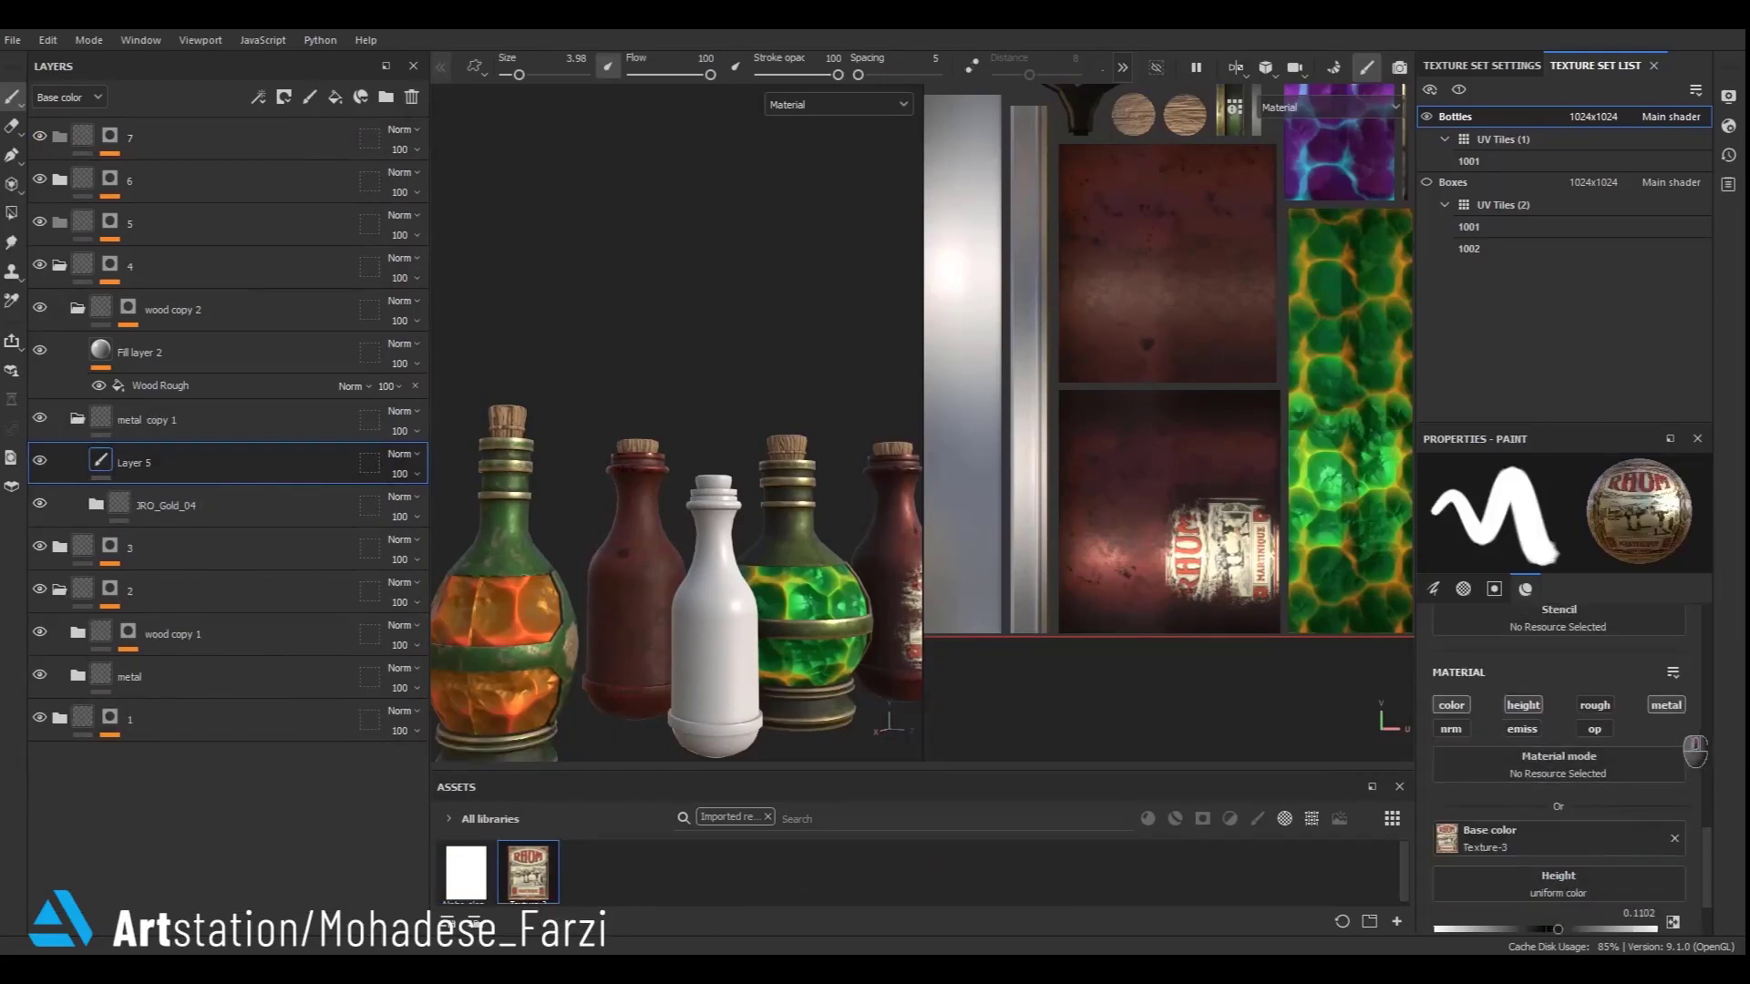
{"action": "left_click", "coordinate": [1666, 705]}
{"action": "scroll", "coordinate": [1619, 737], "scroll_direction": "down", "scroll_amount": 3}
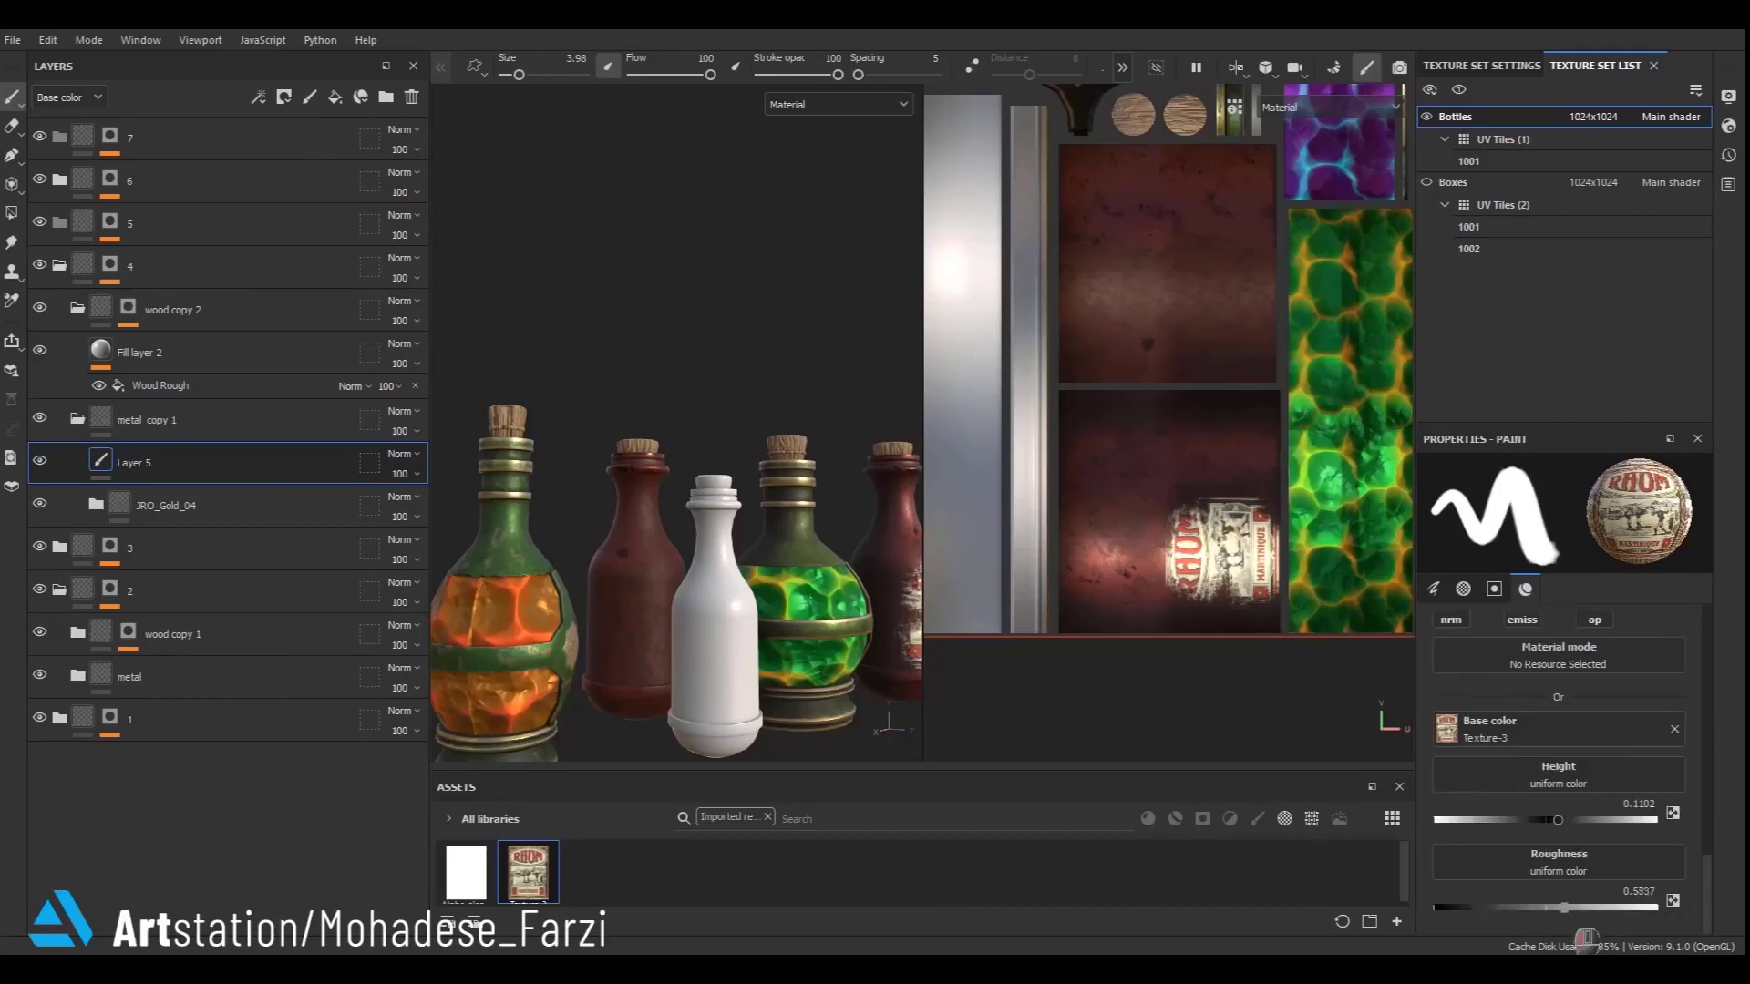
- Set the brush alpha to Alpha-alcohol3 and stamp the RHUM label onto the red bottle's front at size 10.72
{"action": "scroll", "coordinate": [1549, 875], "scroll_direction": "up", "scroll_amount": 10}
{"action": "mouse_move", "coordinate": [469, 882]}
{"action": "left_mouse_down"}
{"action": "mouse_move", "coordinate": [1419, 844]}
{"action": "mouse_move", "coordinate": [1552, 800]}
{"action": "left_mouse_up"}
{"action": "left_click_drag", "start_coordinate": [667, 727], "coordinate": [695, 592], "text": "alt"}
{"action": "scroll", "coordinate": [680, 574], "scroll_direction": "up", "scroll_amount": 4}
{"action": "left_click", "coordinate": [681, 578]}
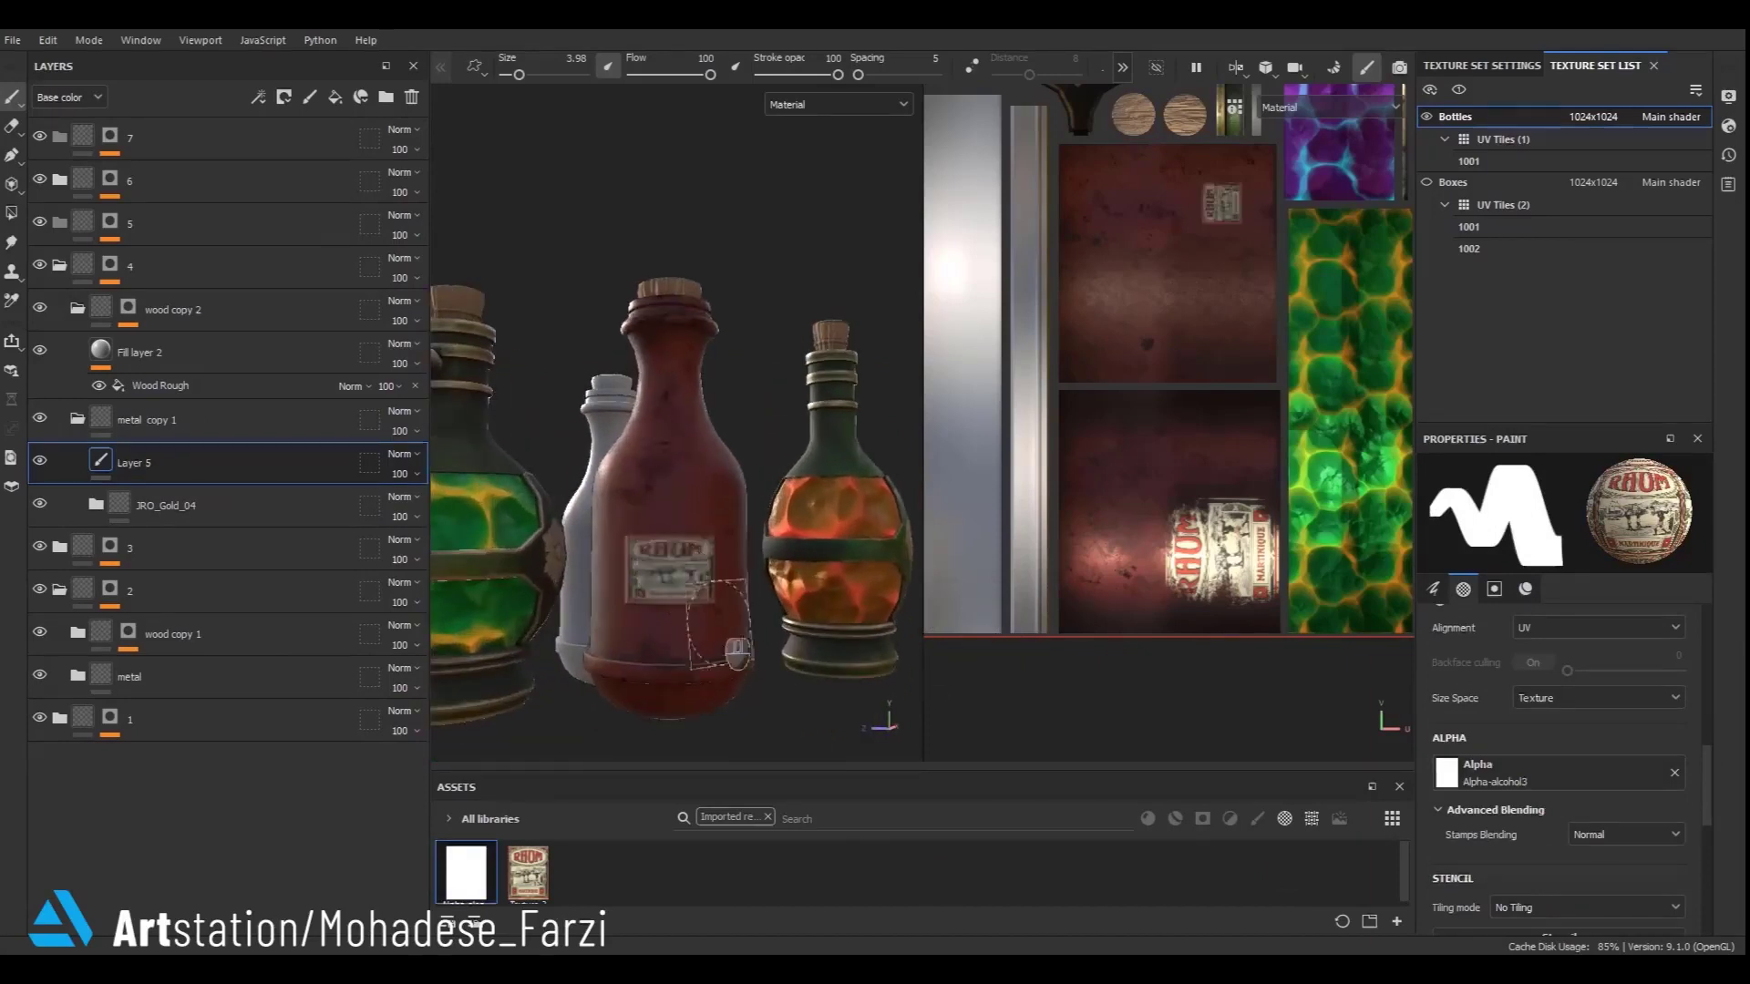
{"action": "key", "text": "ctrl+z"}
{"action": "right_click_drag", "start_coordinate": [691, 577], "coordinate": [769, 692], "text": "ctrl"}
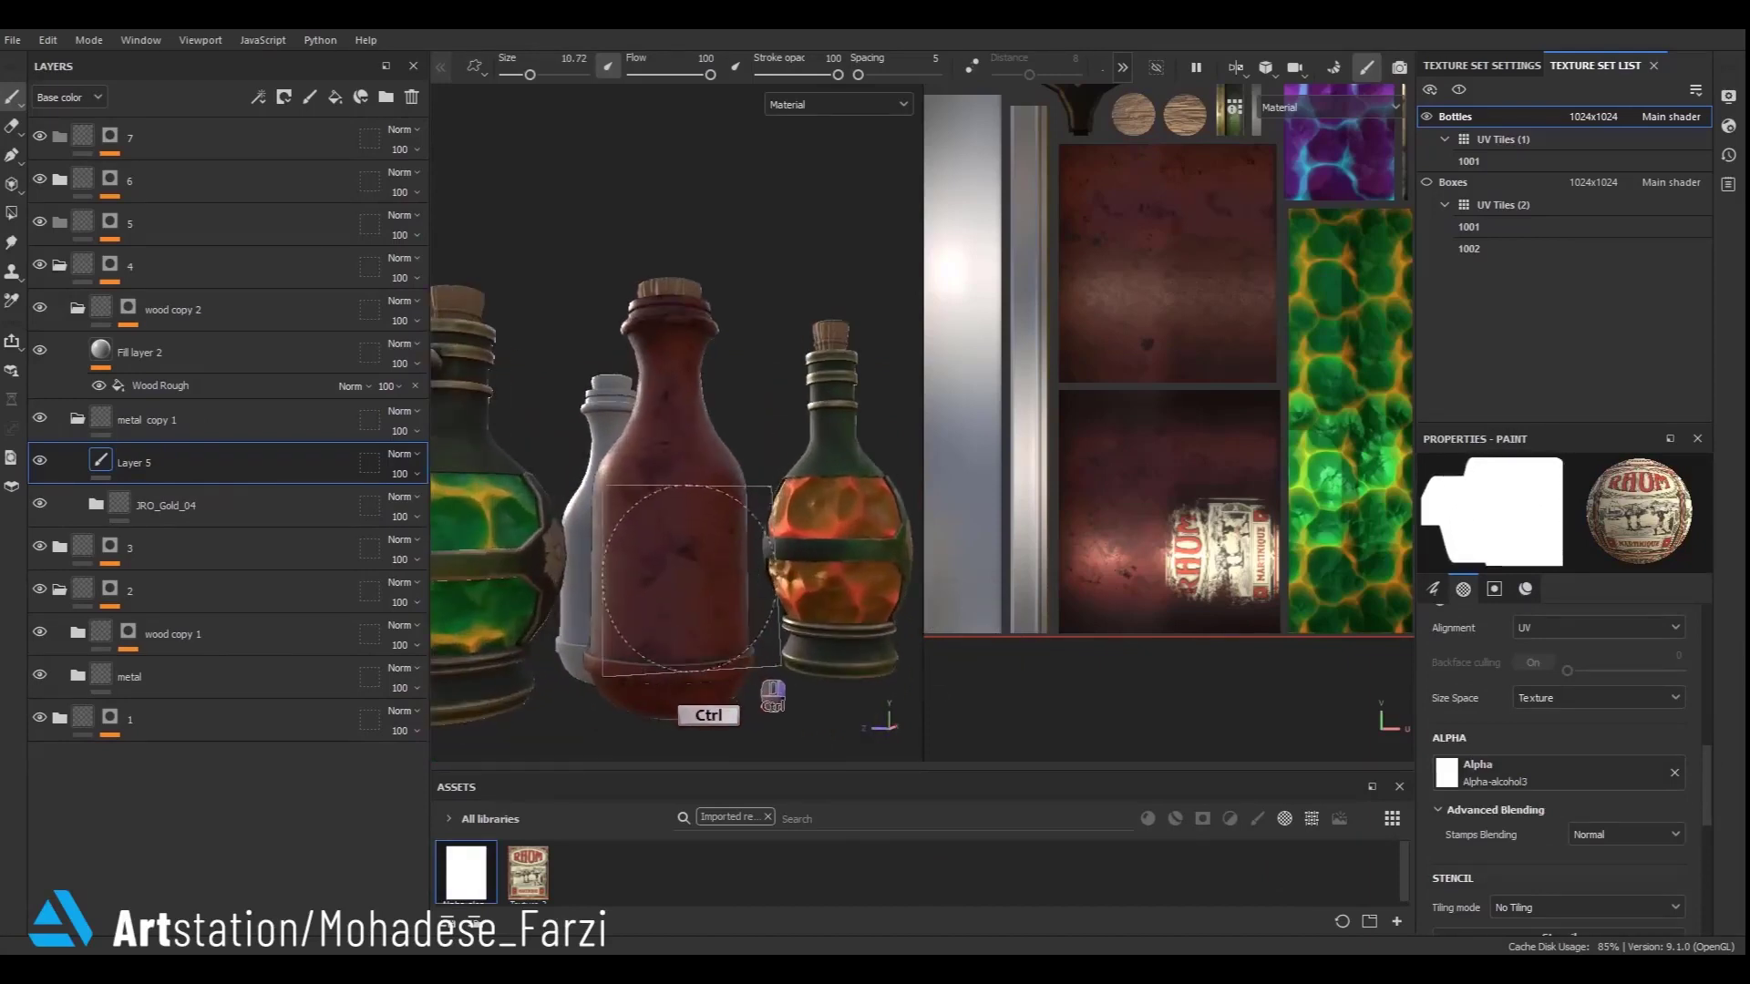
{"action": "left_click", "coordinate": [685, 580]}
{"action": "left_click_drag", "start_coordinate": [685, 579], "coordinate": [758, 488], "text": "alt"}
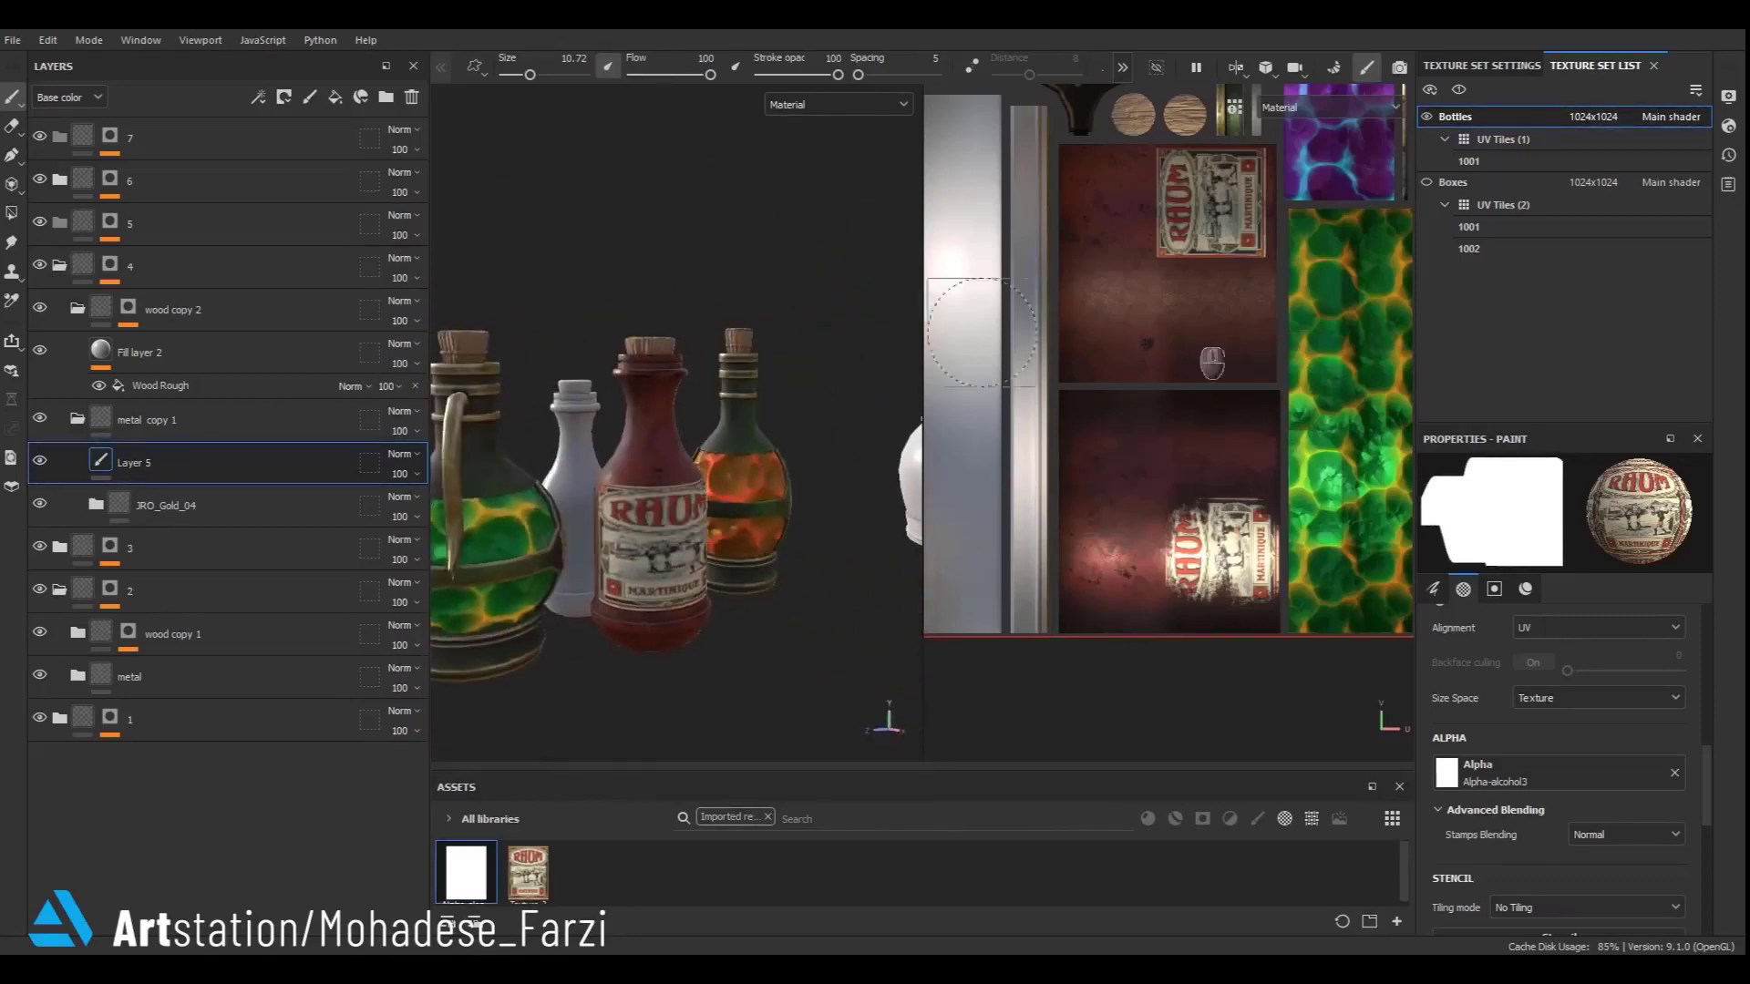
- Change the paint brush alpha to Kyle Brush Presets alpha 2 and reduce the brush size to about 2.42
{"action": "left_click", "coordinate": [1604, 775]}
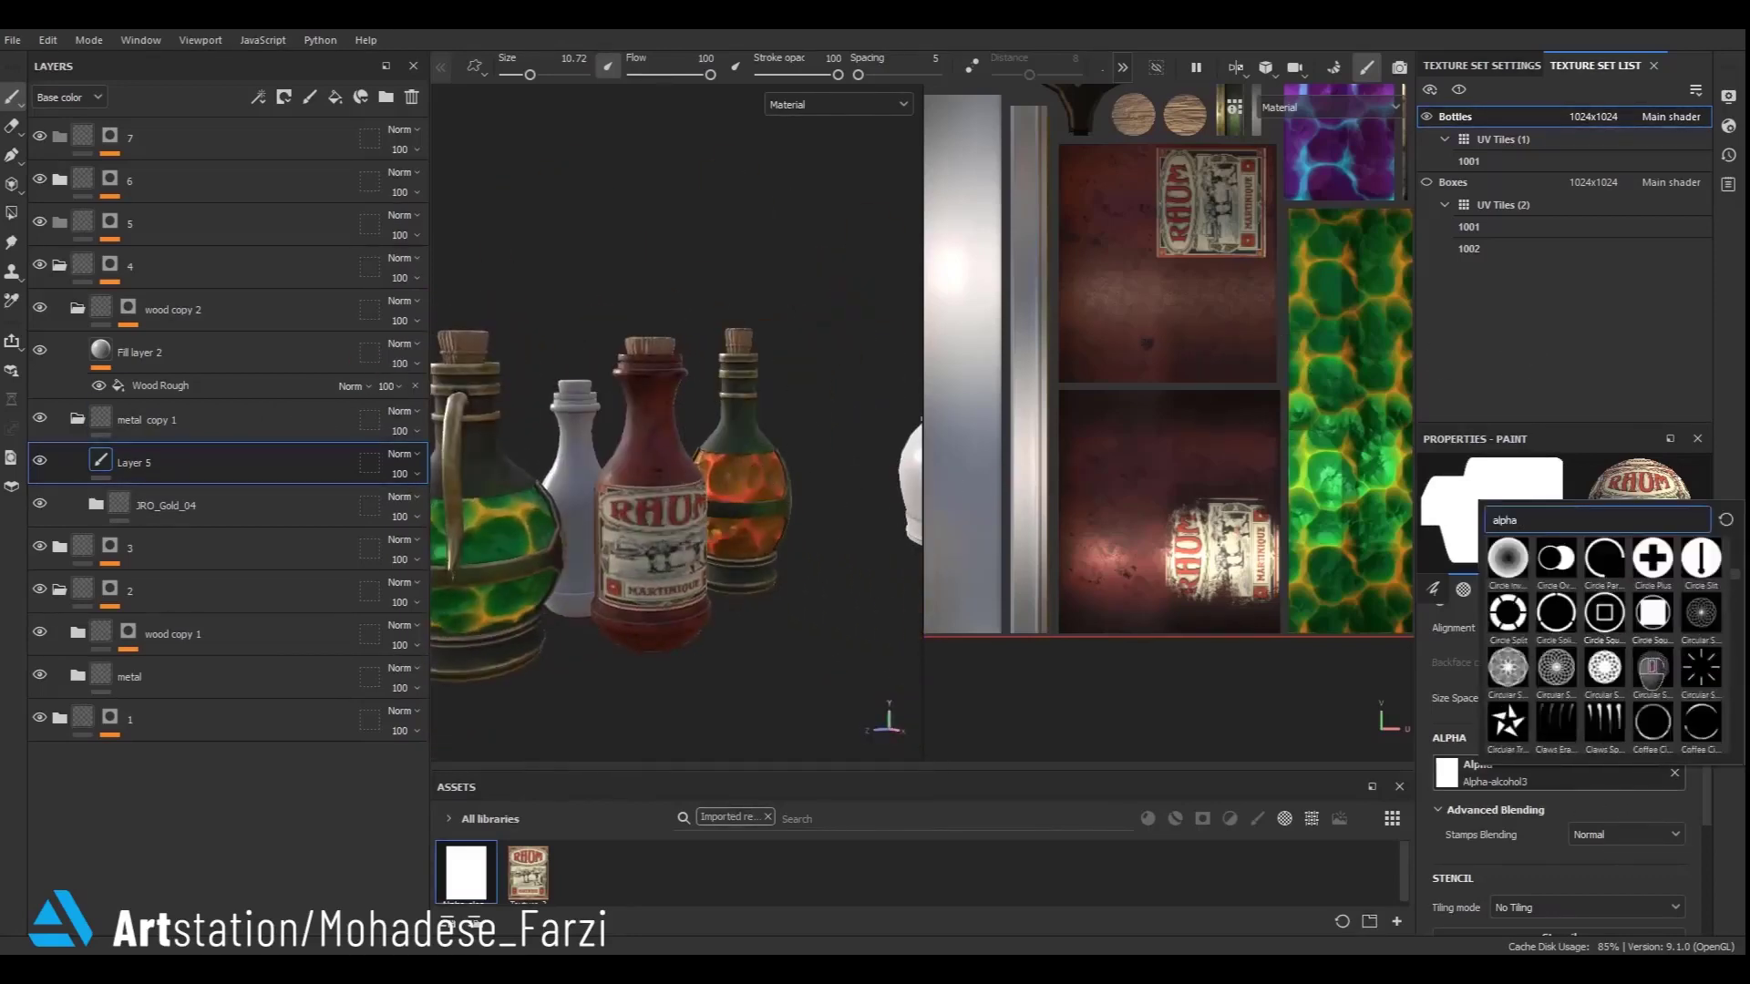
{"action": "scroll", "coordinate": [1655, 668], "scroll_direction": "down", "scroll_amount": 5}
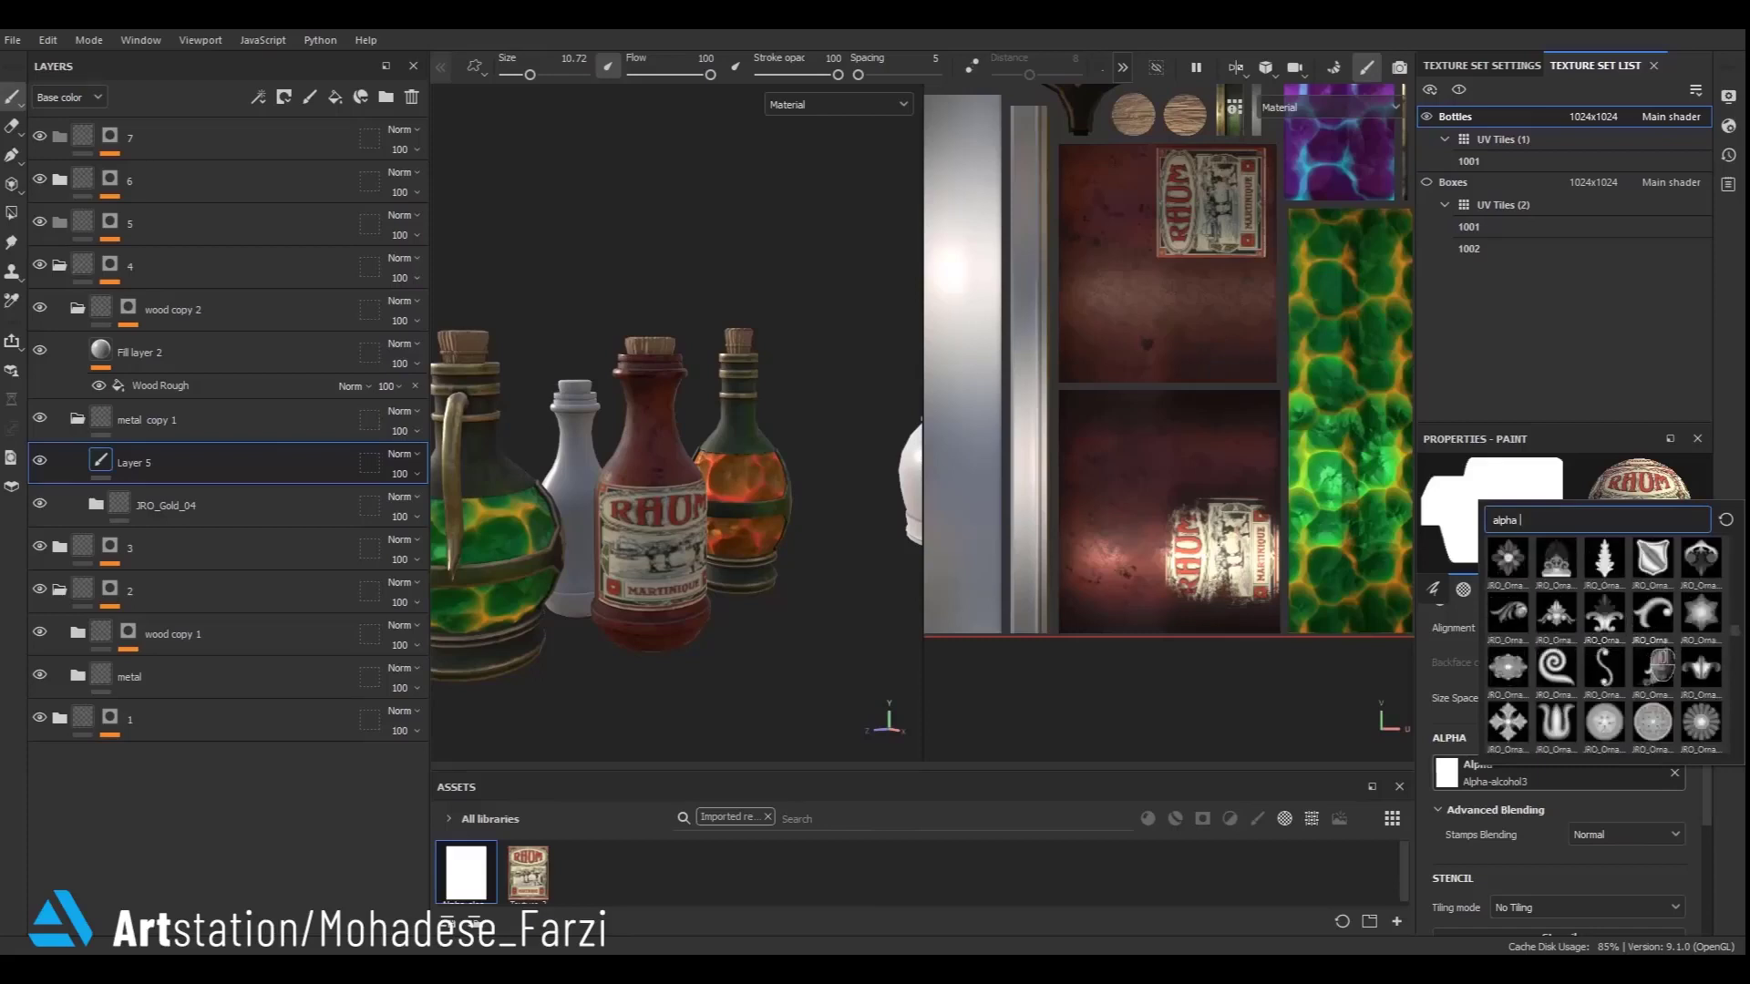
{"action": "scroll", "coordinate": [1725, 704], "scroll_direction": "up", "scroll_amount": 3}
{"action": "scroll", "coordinate": [1625, 667], "scroll_direction": "up", "scroll_amount": 5}
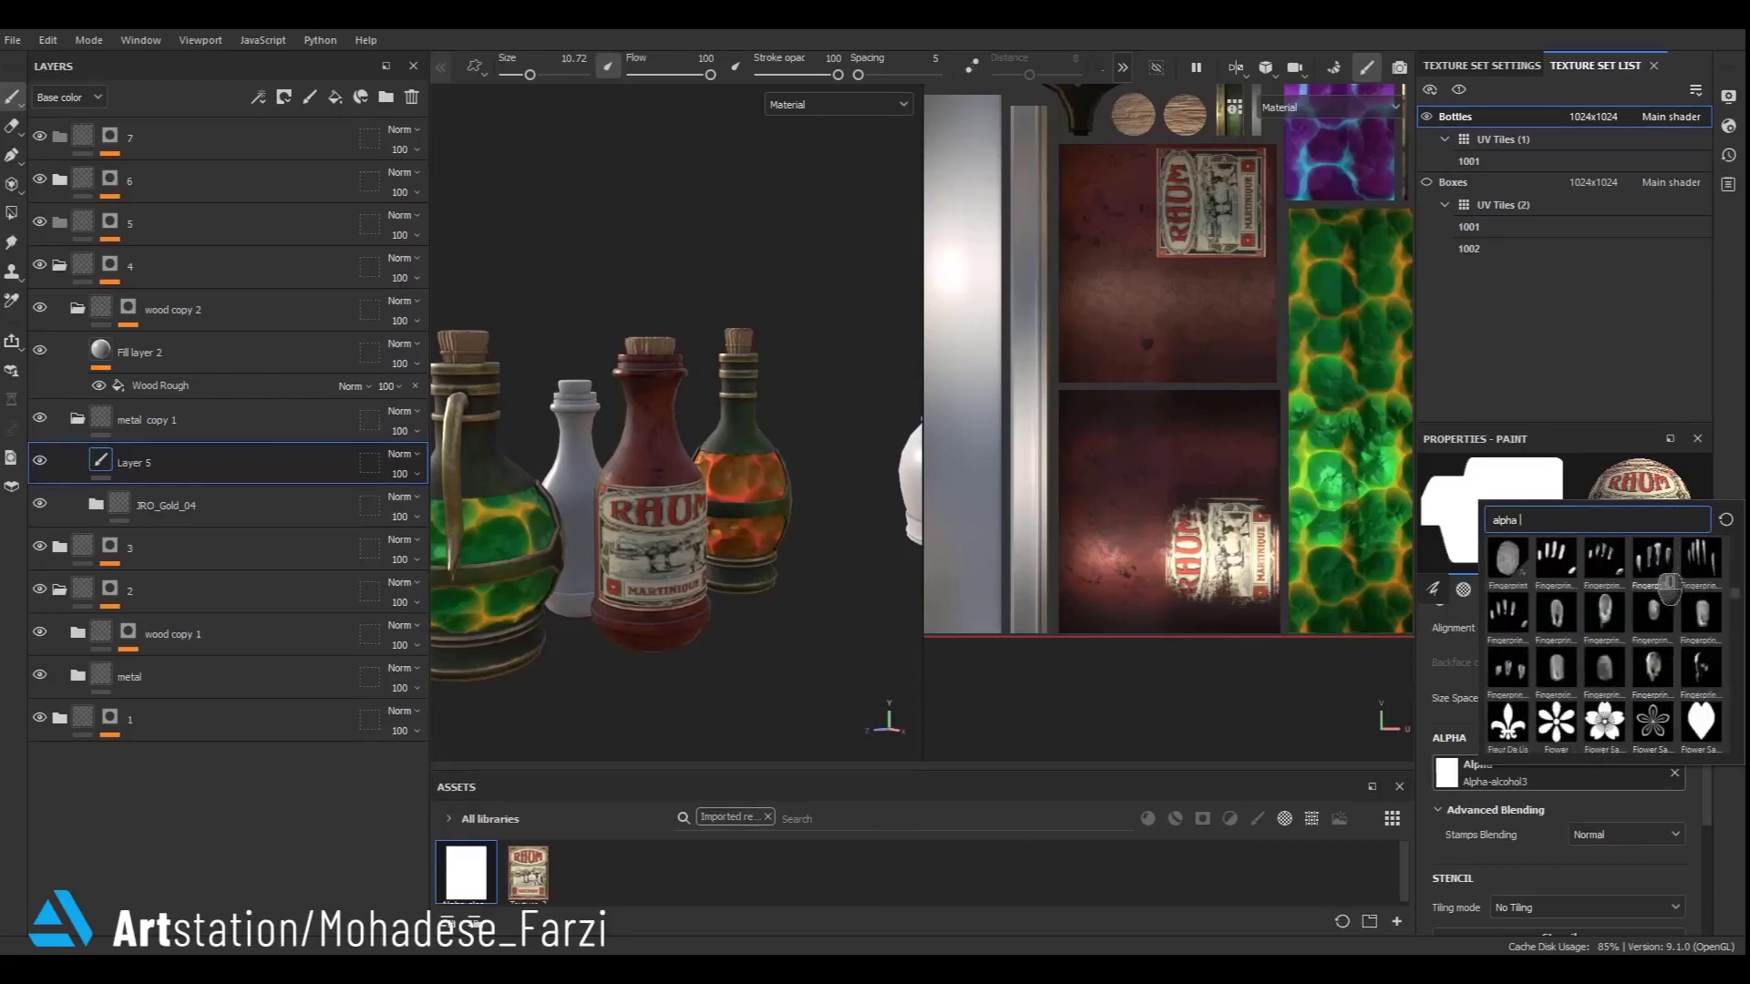
{"action": "scroll", "coordinate": [1669, 583], "scroll_direction": "down", "scroll_amount": 6}
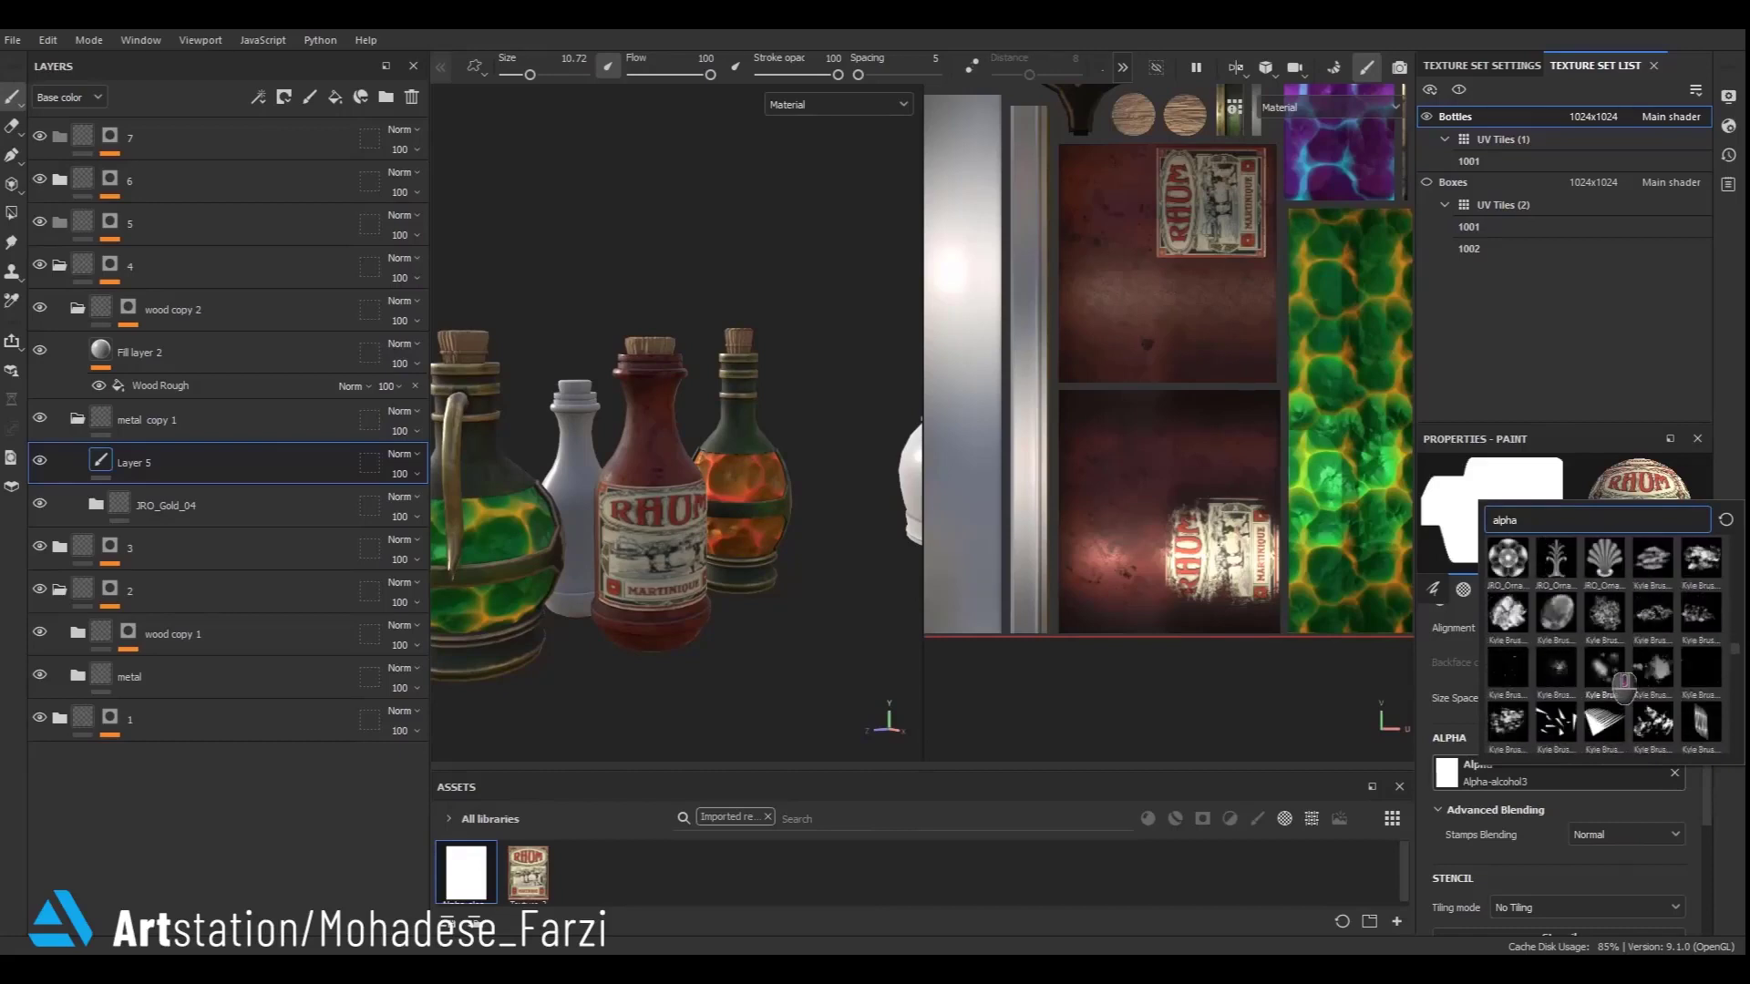
{"action": "left_click", "coordinate": [1514, 725]}
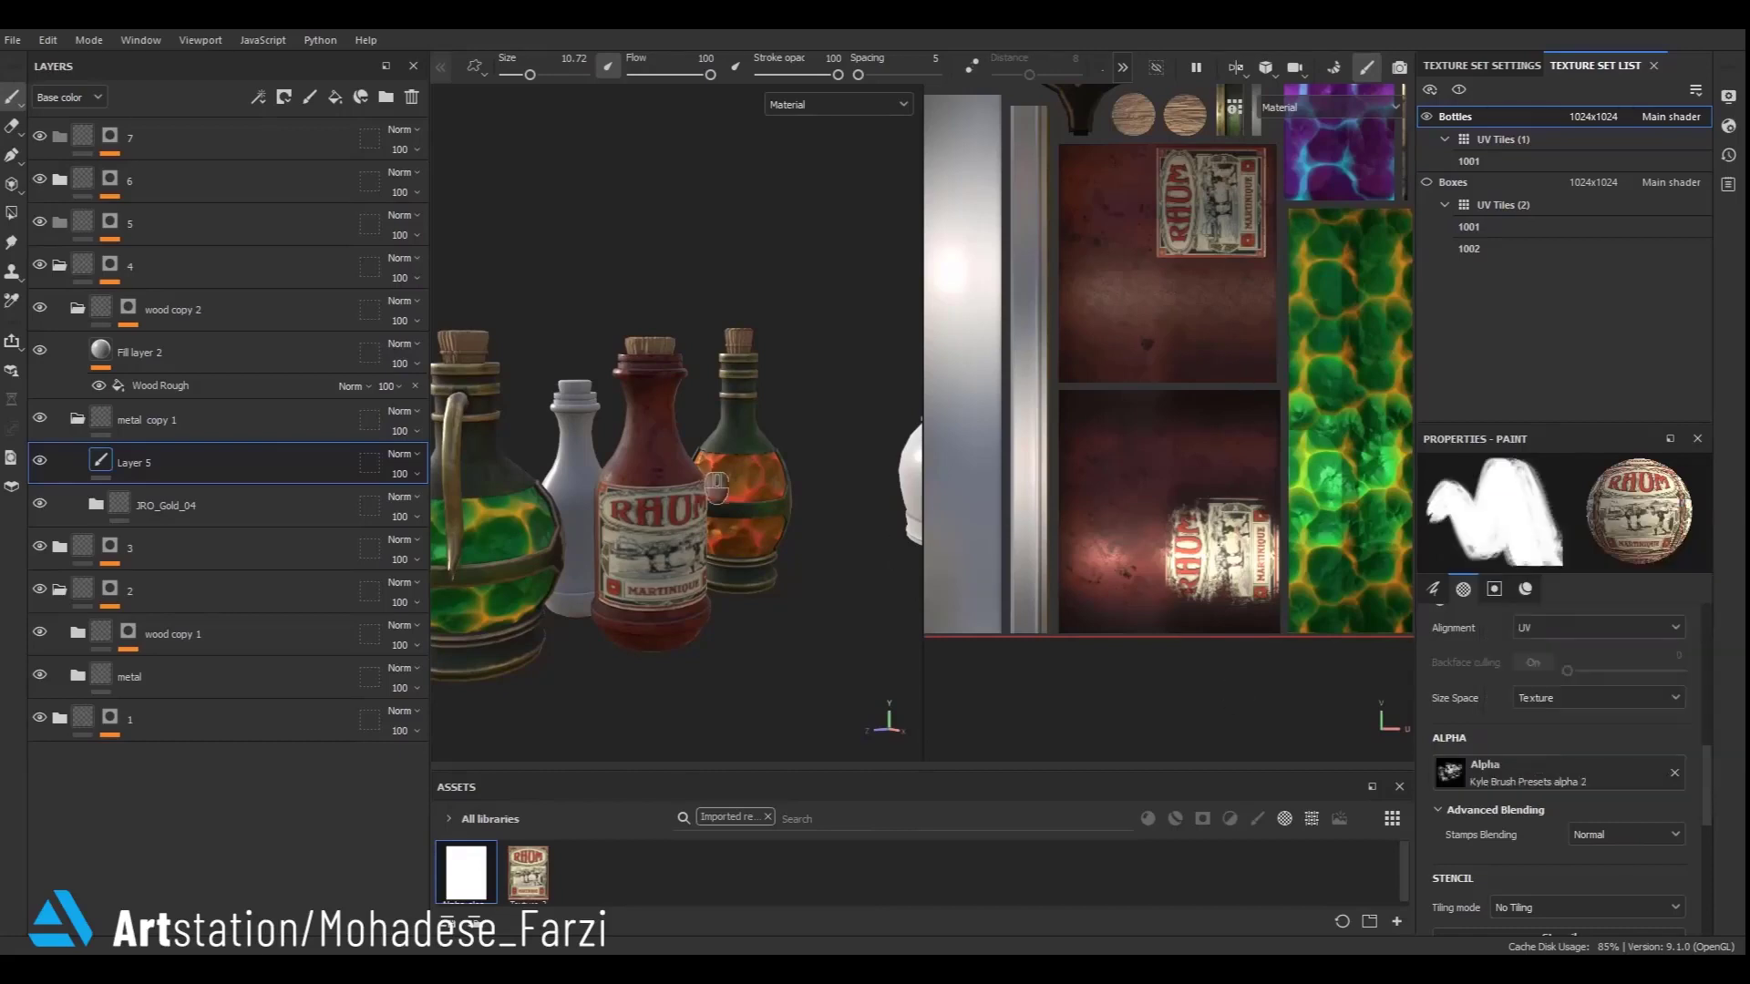
{"action": "scroll", "coordinate": [725, 451], "scroll_direction": "up", "scroll_amount": 5}
{"action": "right_click_drag", "start_coordinate": [584, 534], "coordinate": [534, 535], "text": "ctrl"}
{"action": "left_click", "coordinate": [1525, 589]}
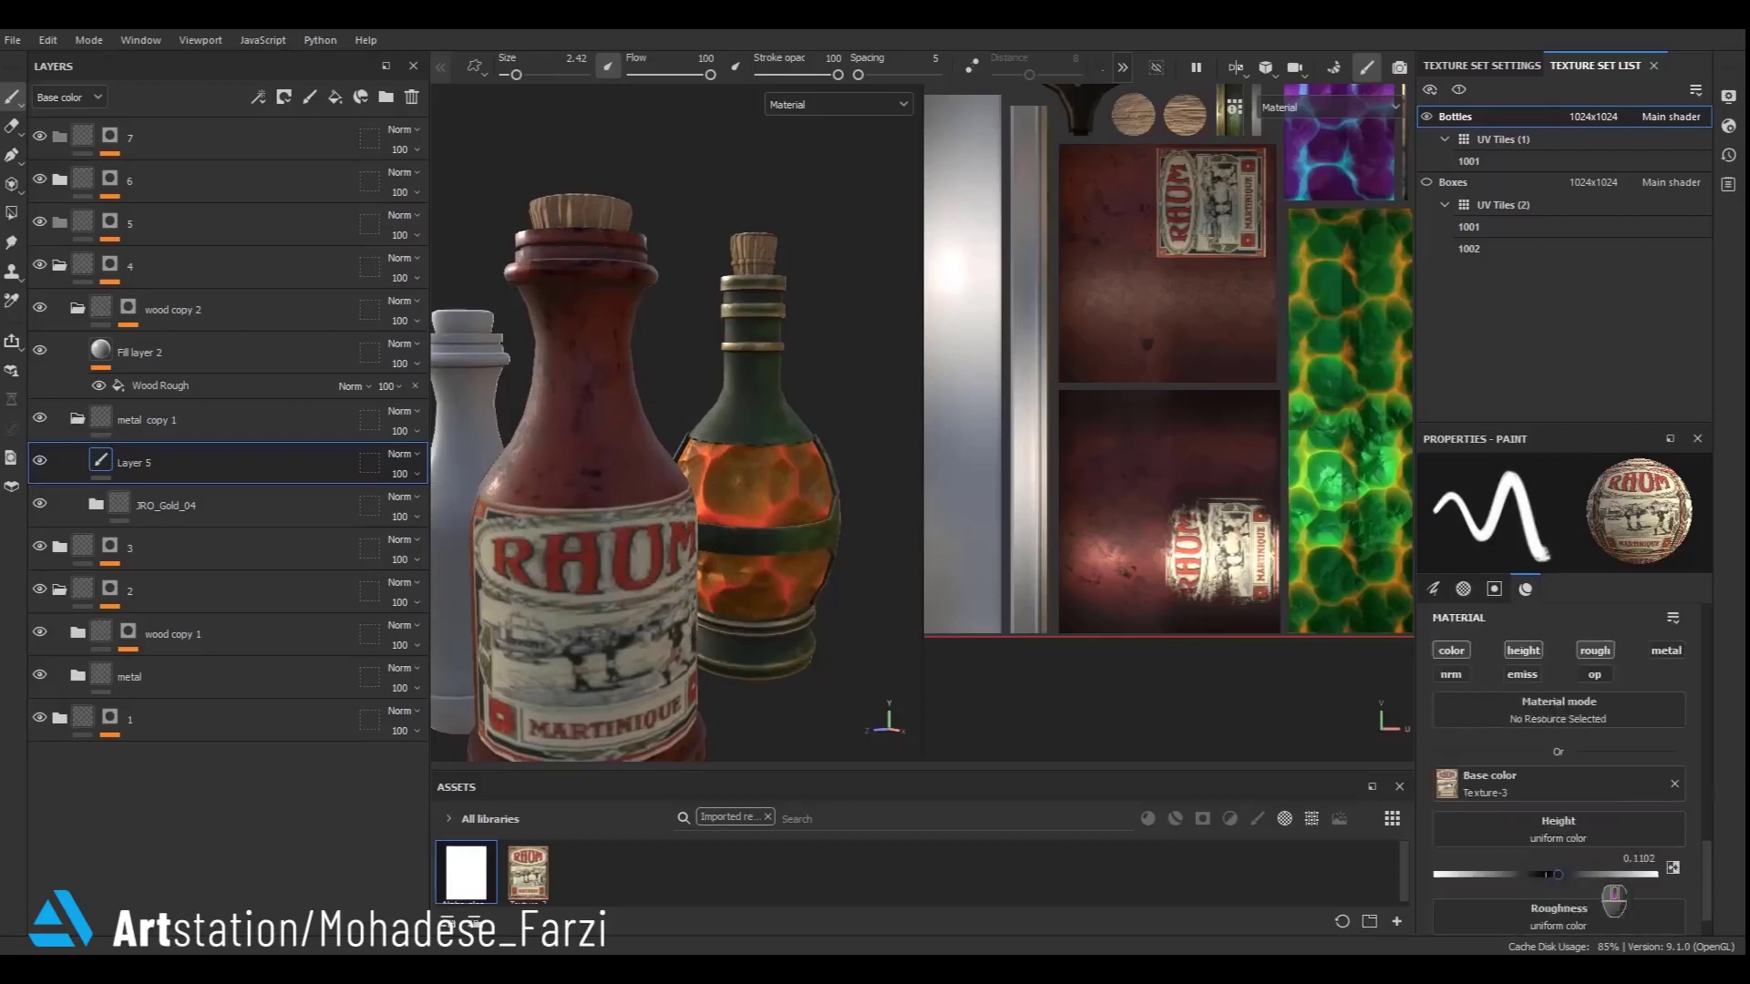
{"action": "scroll", "coordinate": [1554, 806], "scroll_direction": "down", "scroll_amount": 1}
{"action": "left_click", "coordinate": [1671, 739]}
{"action": "left_click", "coordinate": [1677, 742]}
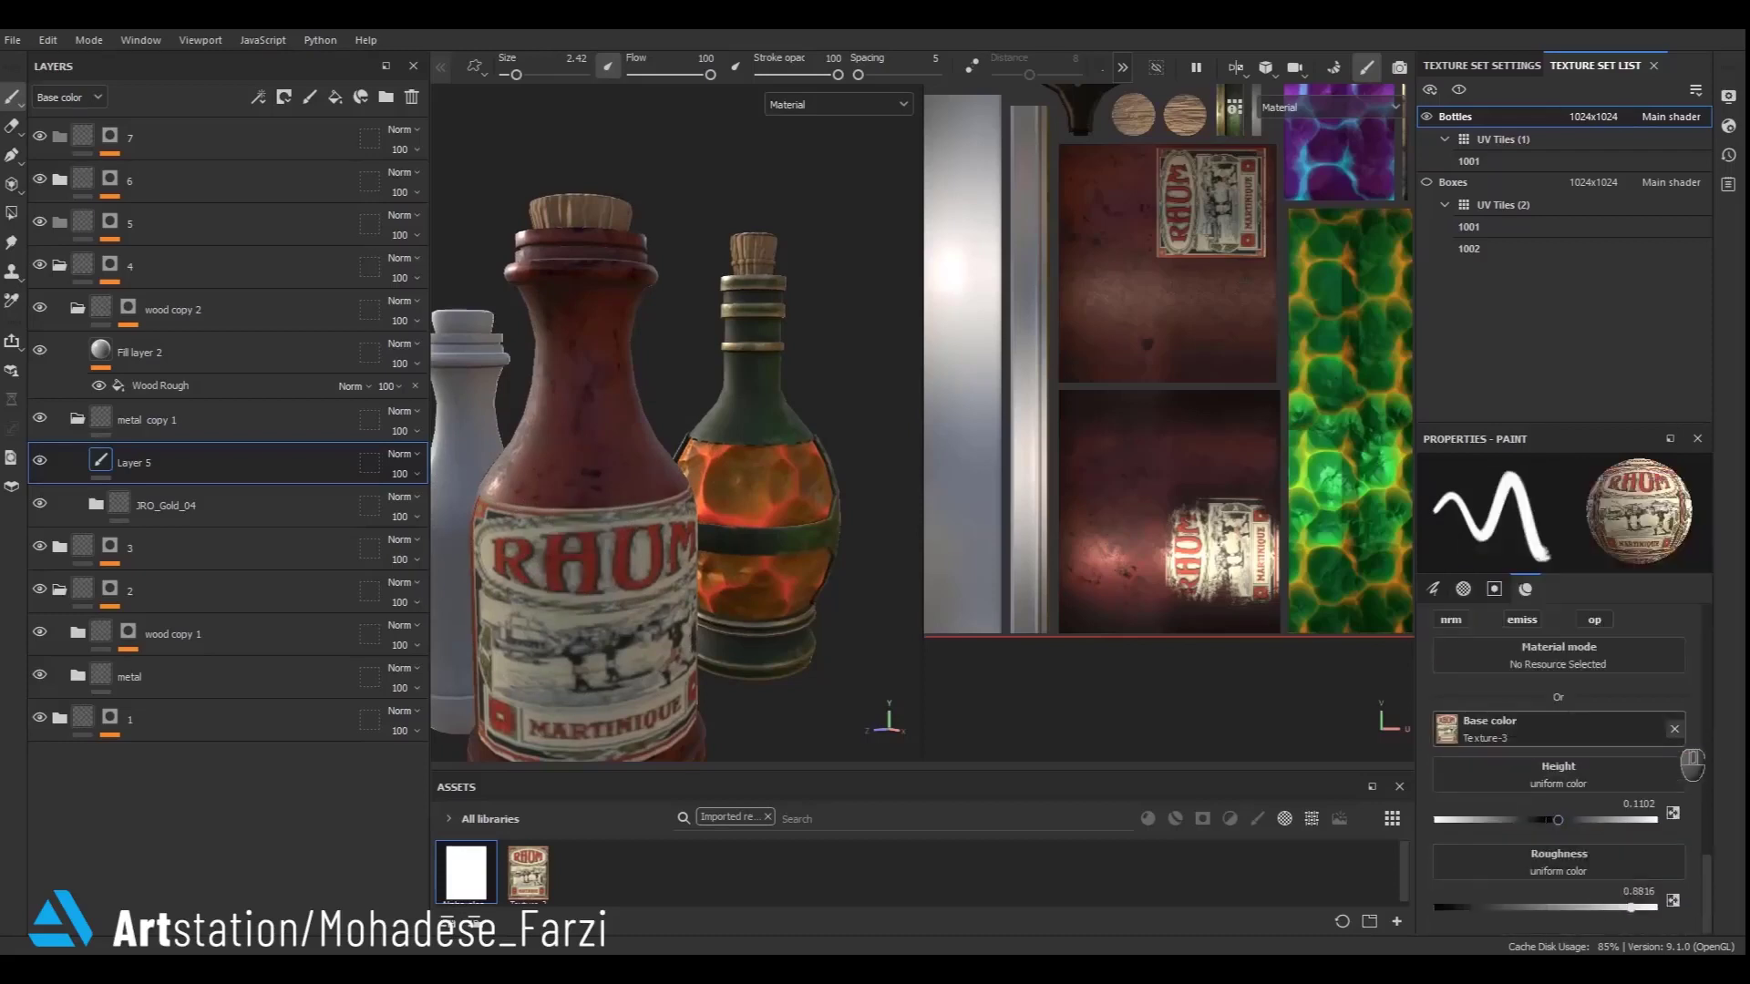
{"action": "left_click", "coordinate": [1674, 729]}
- Switch to the Eraser with the Kyle Brush Presets alpha 38 and wear away the RHUM label's edges on the red bottle
{"action": "left_click", "coordinate": [12, 126]}
{"action": "scroll", "coordinate": [1638, 777], "scroll_direction": "up", "scroll_amount": 6}
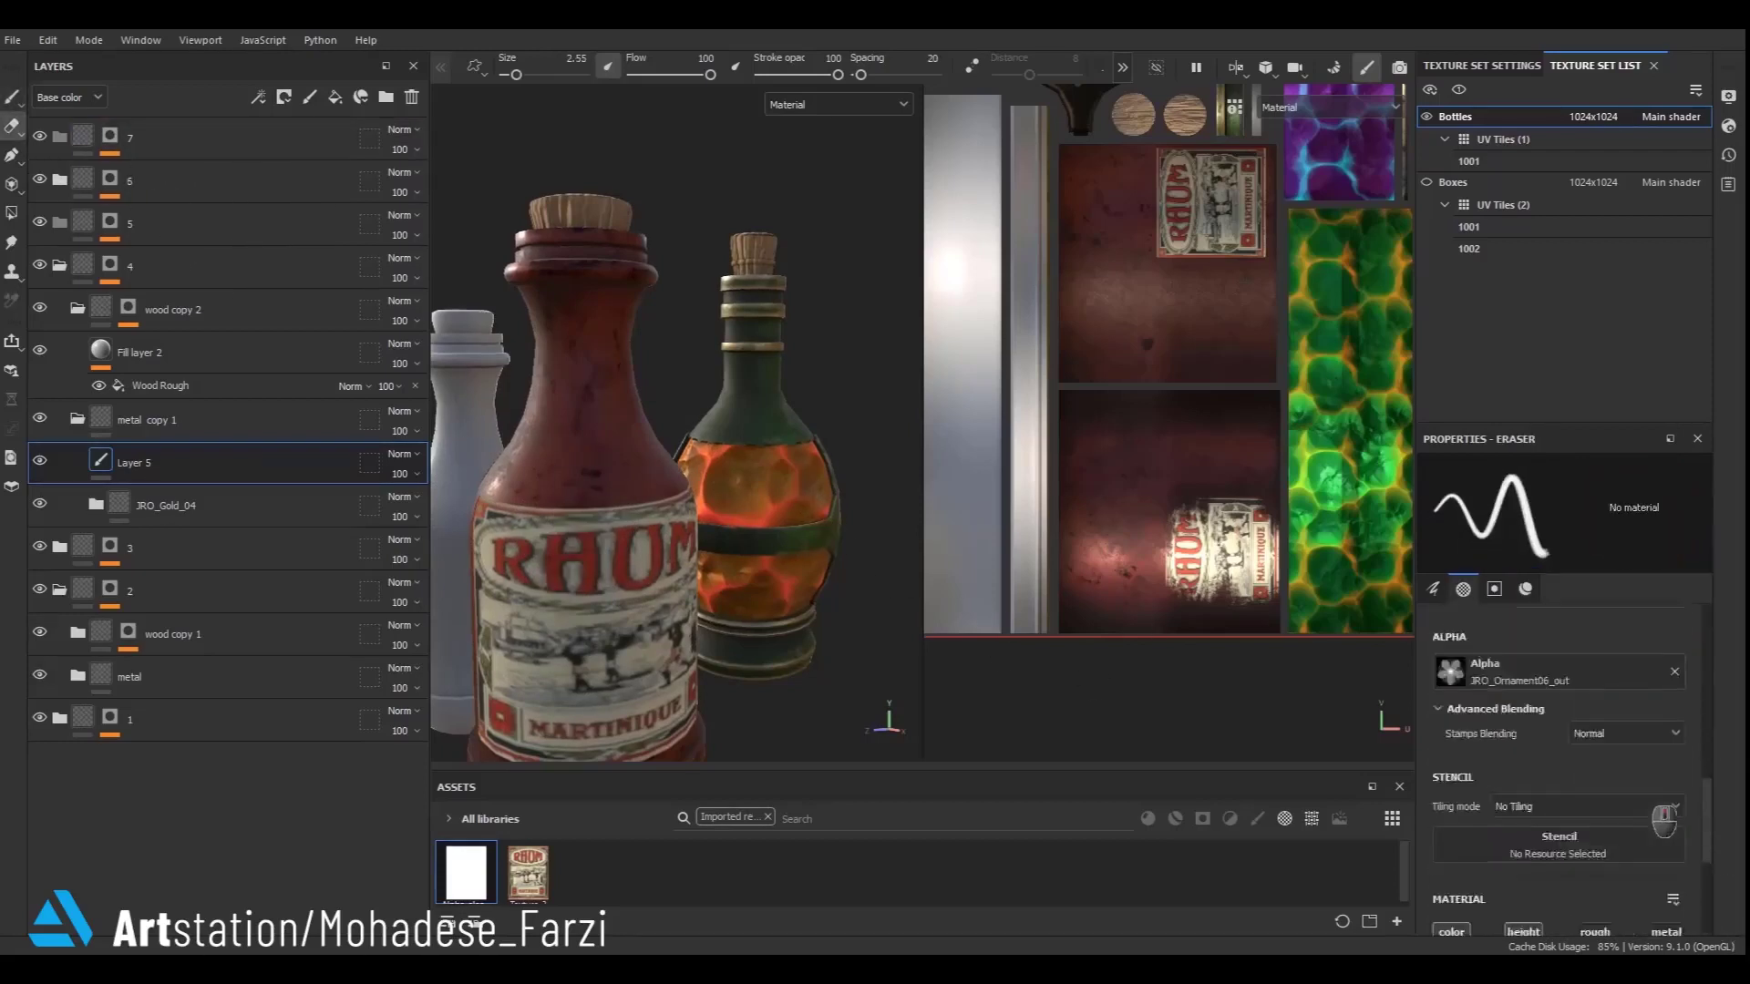
{"action": "left_click", "coordinate": [1575, 732]}
{"action": "scroll", "coordinate": [1631, 656], "scroll_direction": "down", "scroll_amount": 10}
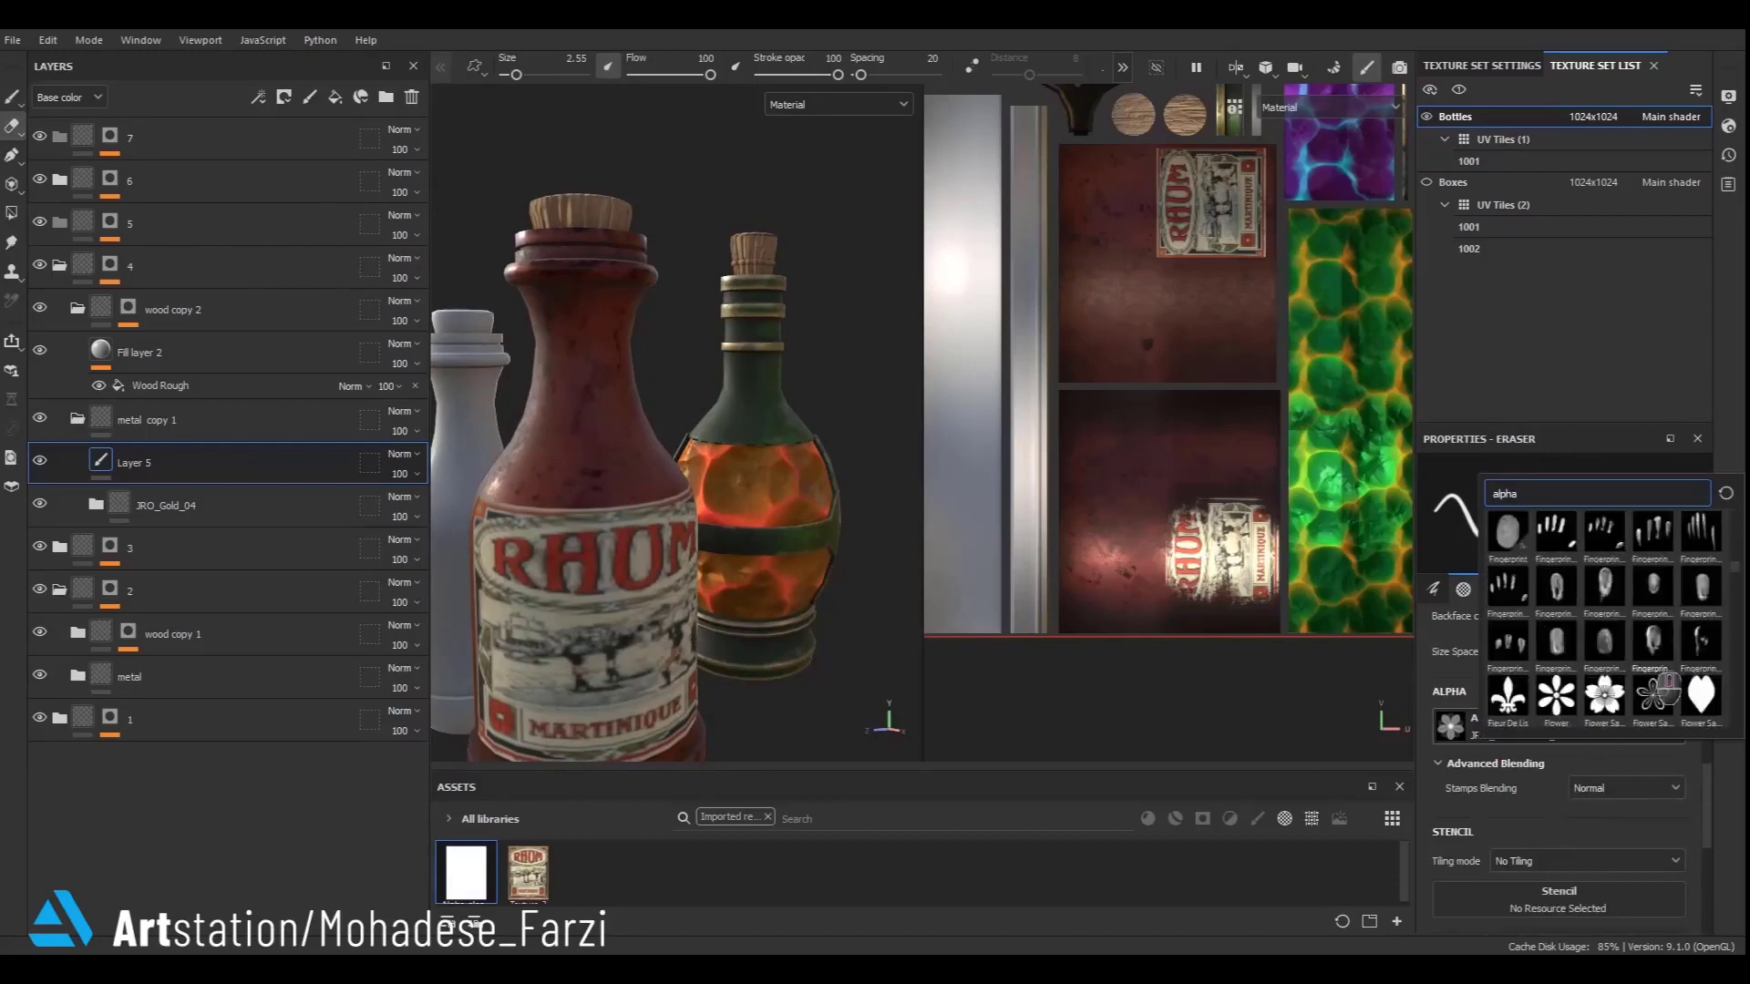
{"action": "scroll", "coordinate": [1649, 674], "scroll_direction": "down", "scroll_amount": 5}
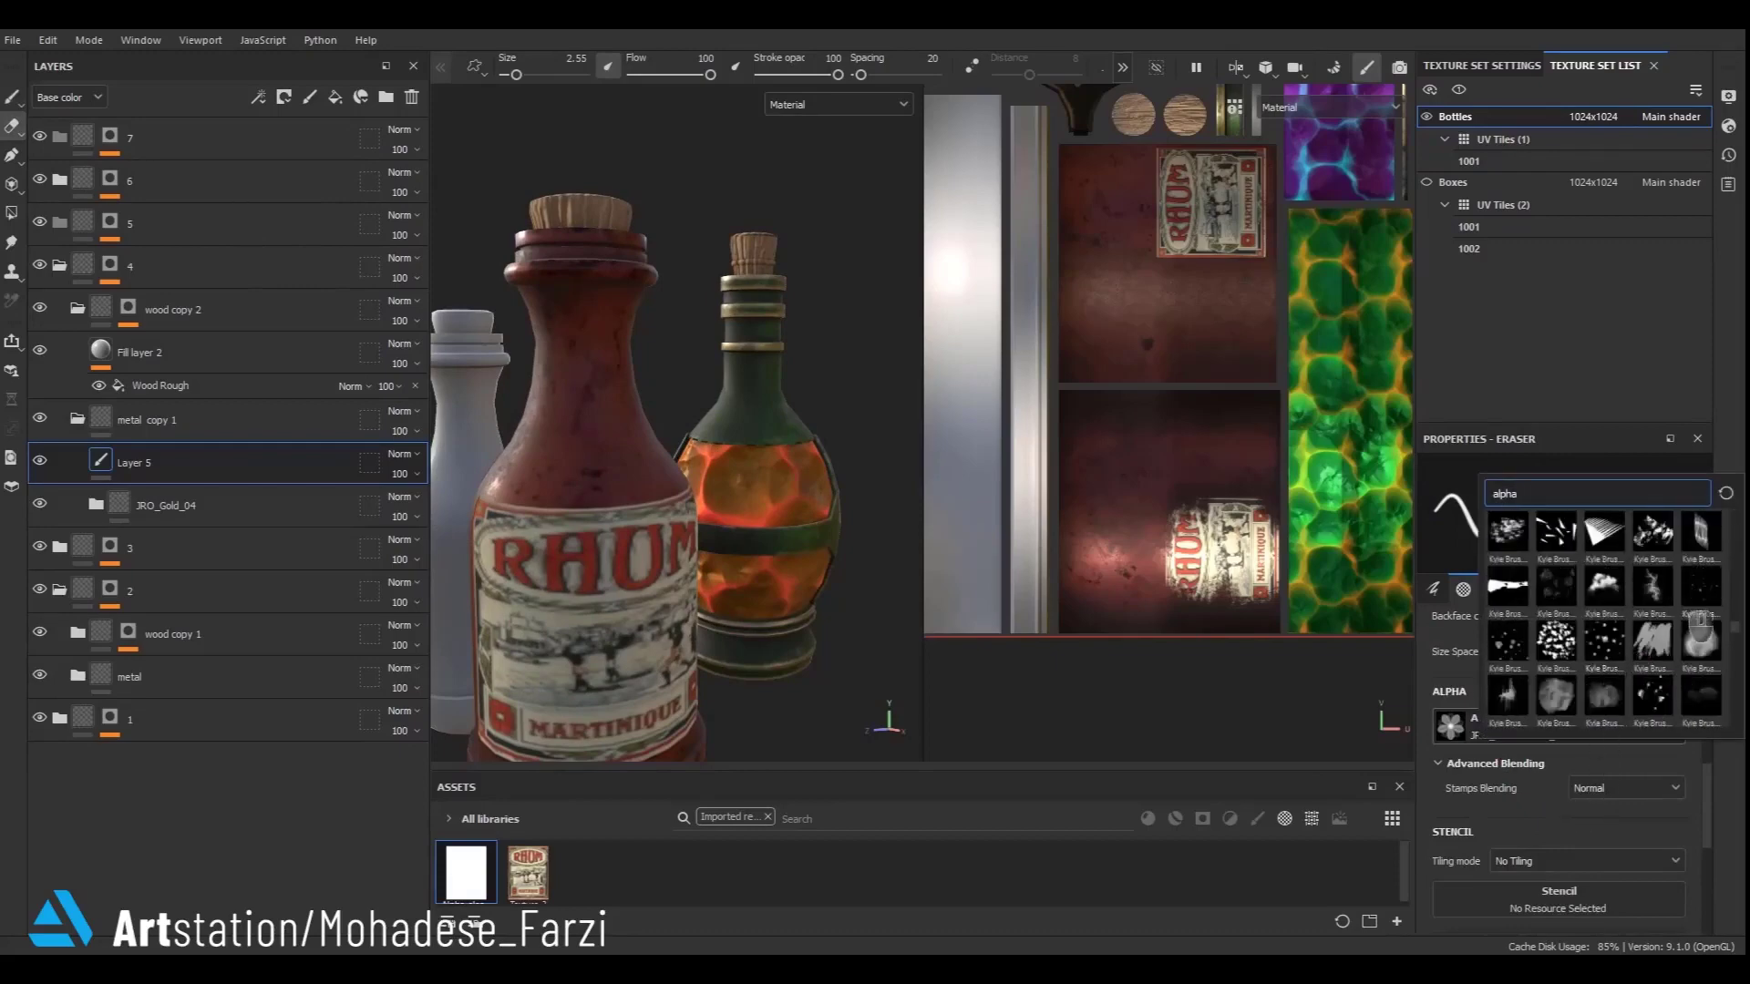
{"action": "scroll", "coordinate": [1695, 624], "scroll_direction": "down", "scroll_amount": 3}
{"action": "left_click", "coordinate": [1522, 601]}
{"action": "mouse_move", "coordinate": [519, 583]}
{"action": "left_mouse_down", "text": "alt"}
{"action": "mouse_move", "coordinate": [643, 628]}
{"action": "mouse_move", "coordinate": [765, 574]}
{"action": "left_mouse_up", "text": "alt"}
{"action": "left_click_drag", "start_coordinate": [624, 528], "coordinate": [676, 416]}
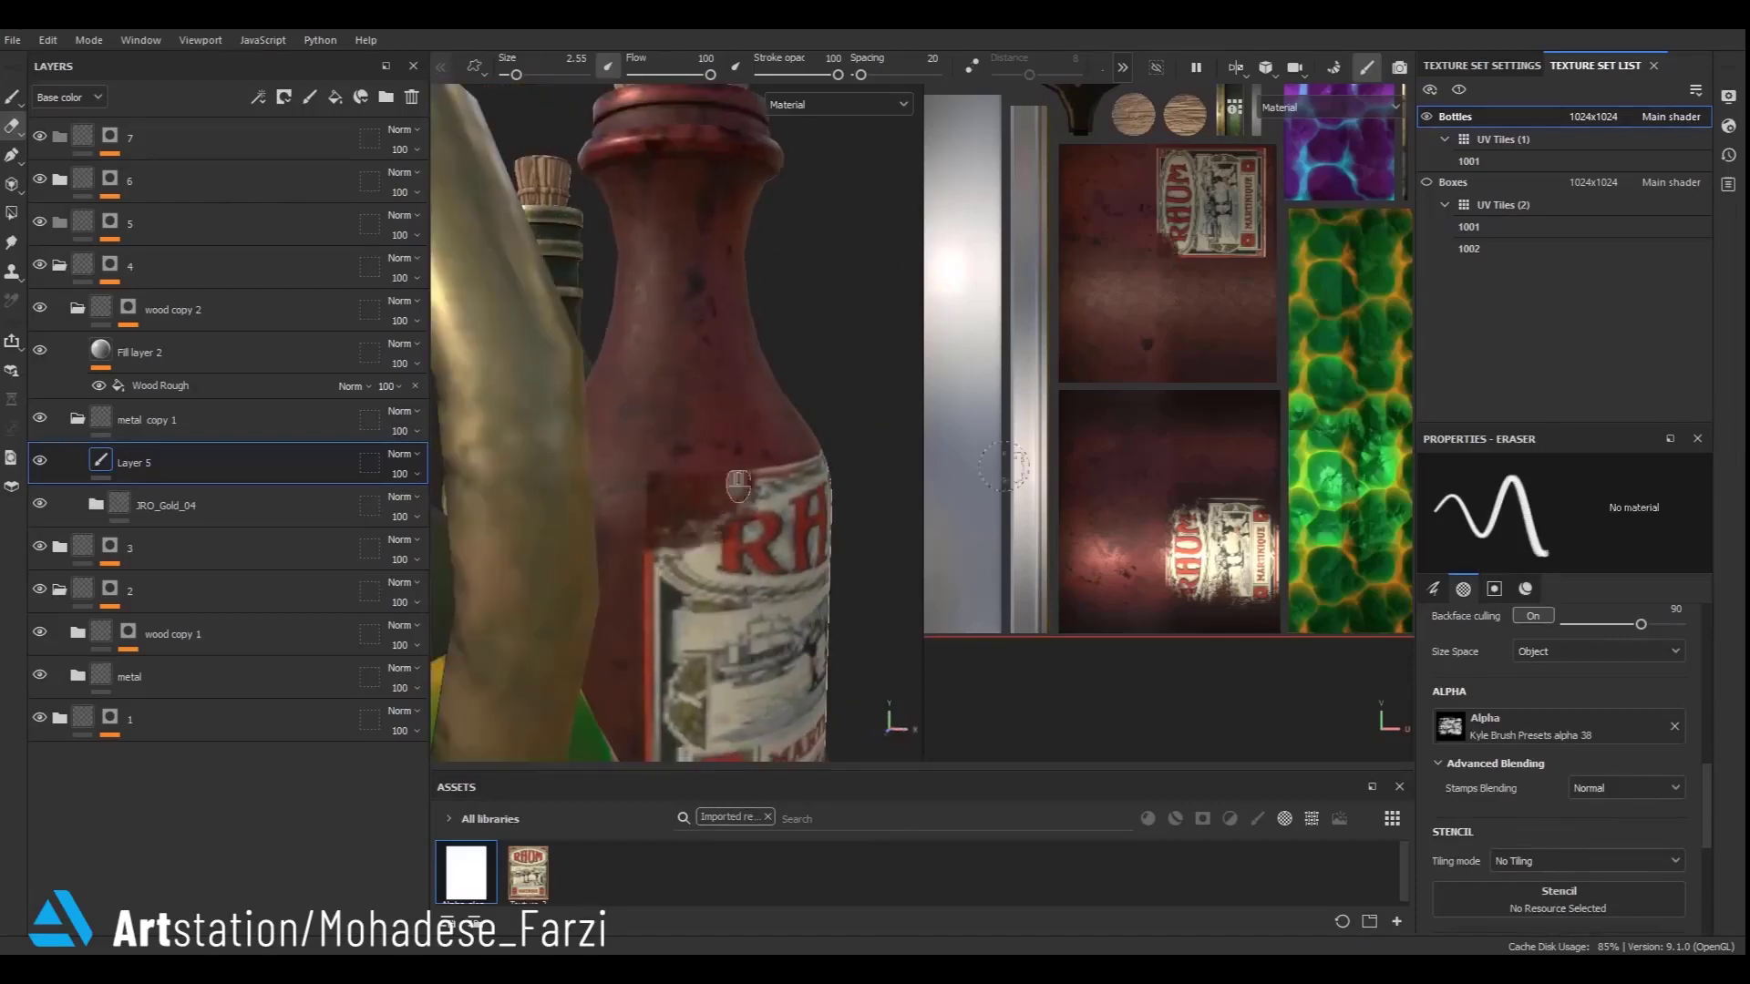
{"action": "scroll", "coordinate": [1619, 802], "scroll_direction": "down", "scroll_amount": 3}
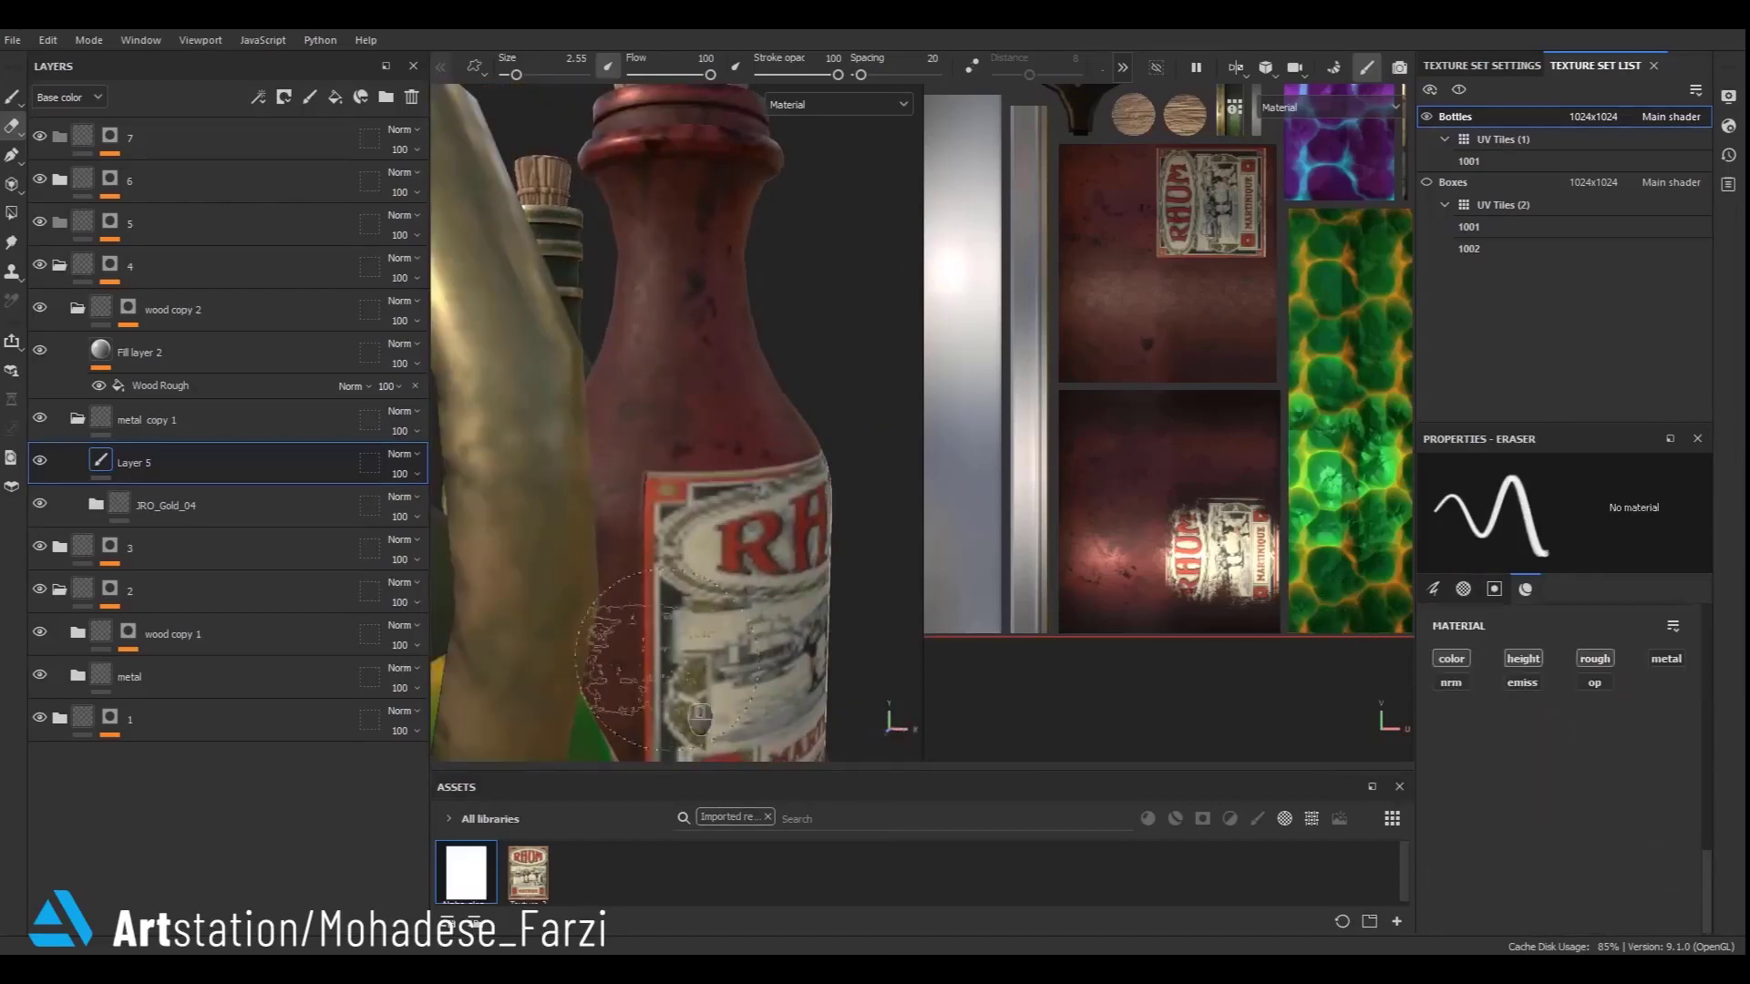
{"action": "mouse_move", "coordinate": [670, 497]}
{"action": "left_mouse_down"}
{"action": "mouse_move", "coordinate": [681, 513]}
{"action": "mouse_move", "coordinate": [704, 456]}
{"action": "mouse_move", "coordinate": [586, 627]}
{"action": "mouse_move", "coordinate": [450, 538]}
{"action": "left_mouse_up"}
{"action": "scroll", "coordinate": [704, 456], "scroll_direction": "down", "scroll_amount": 5}
{"action": "left_click_drag", "start_coordinate": [866, 560], "coordinate": [772, 583]}
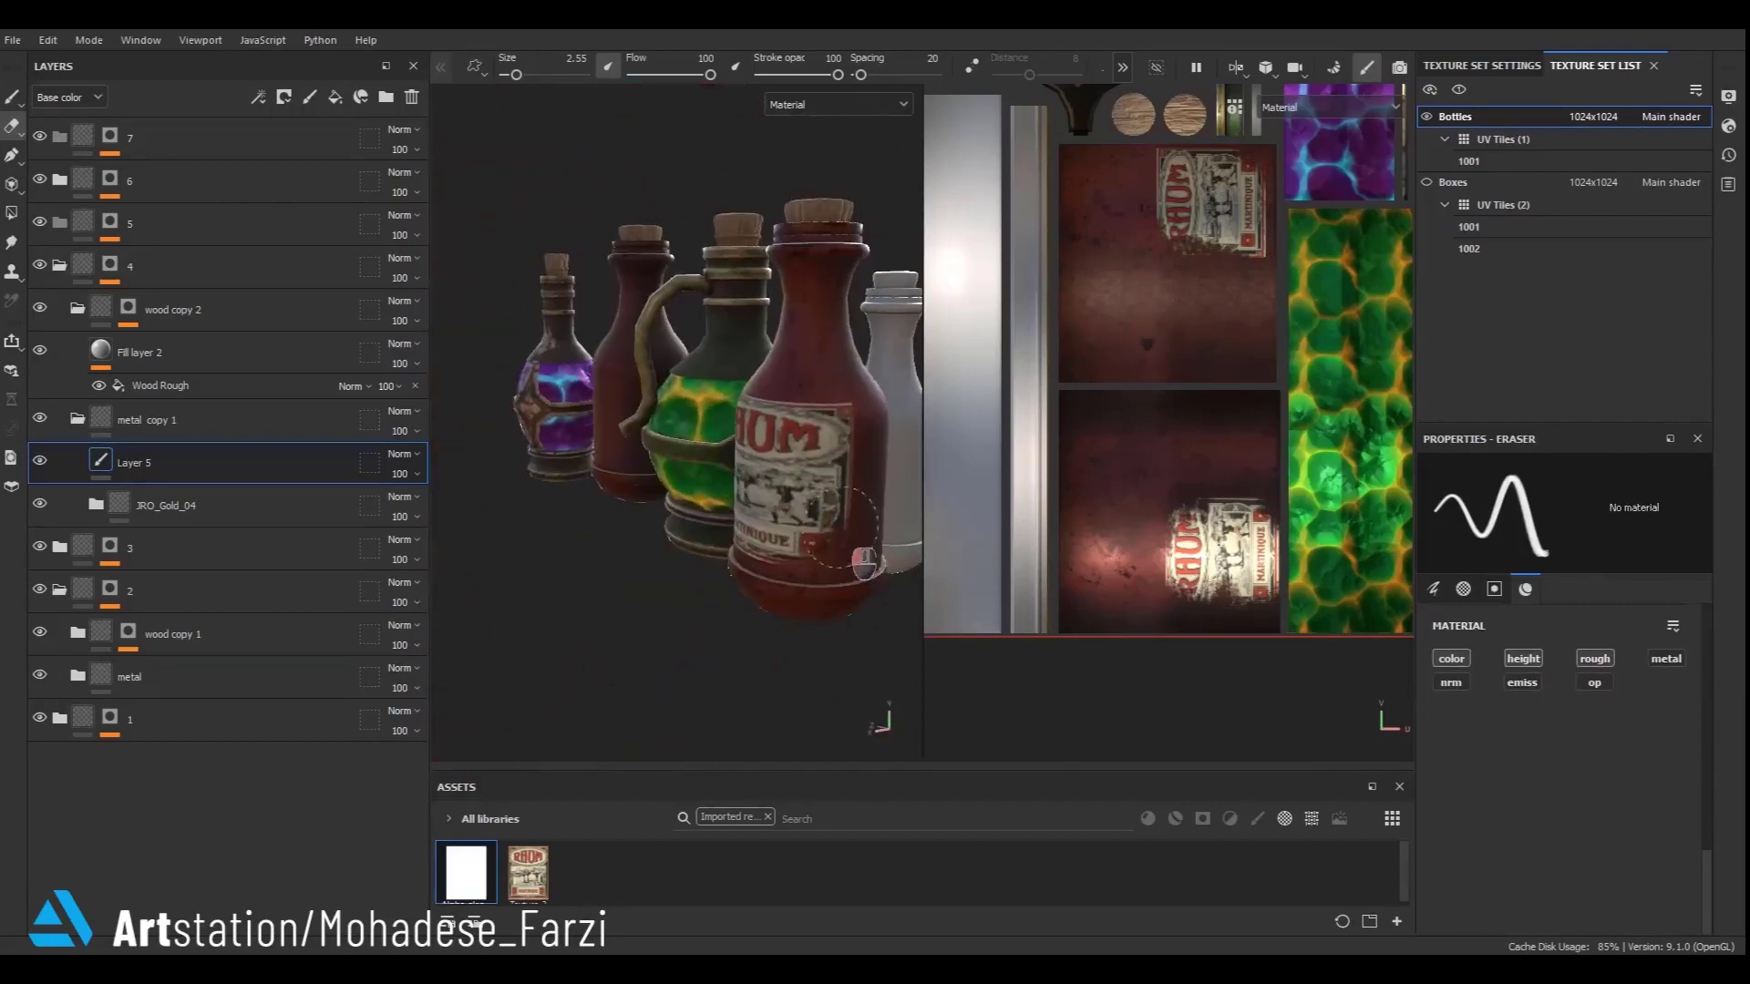
{"action": "mouse_move", "coordinate": [812, 465]}
{"action": "left_mouse_down"}
{"action": "mouse_move", "coordinate": [775, 437]}
{"action": "mouse_move", "coordinate": [790, 418]}
{"action": "mouse_move", "coordinate": [754, 613]}
{"action": "mouse_move", "coordinate": [781, 591]}
{"action": "mouse_move", "coordinate": [560, 595]}
{"action": "mouse_move", "coordinate": [729, 653]}
{"action": "left_mouse_up"}
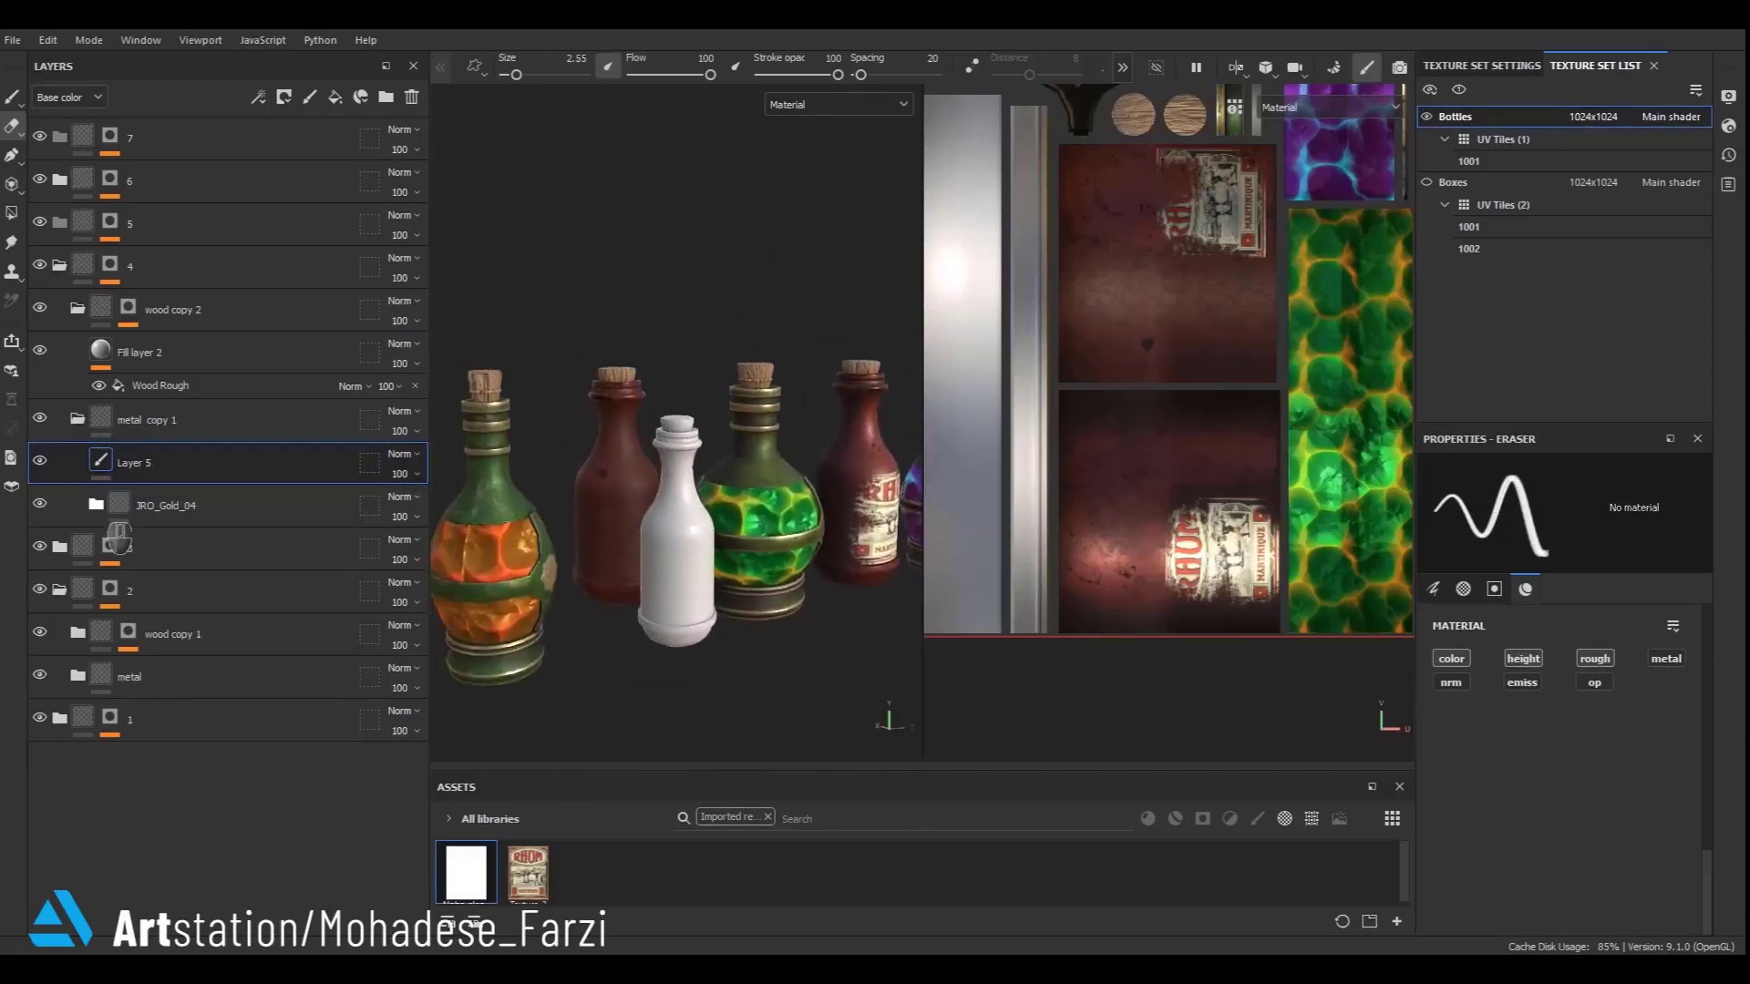
- Change the Base fill color in metal copy 1's JRO_Gold_04 folder to purple 6A3B6C
{"action": "left_click", "coordinate": [95, 504]}
{"action": "left_click", "coordinate": [137, 719]}
{"action": "left_click", "coordinate": [1549, 706]}
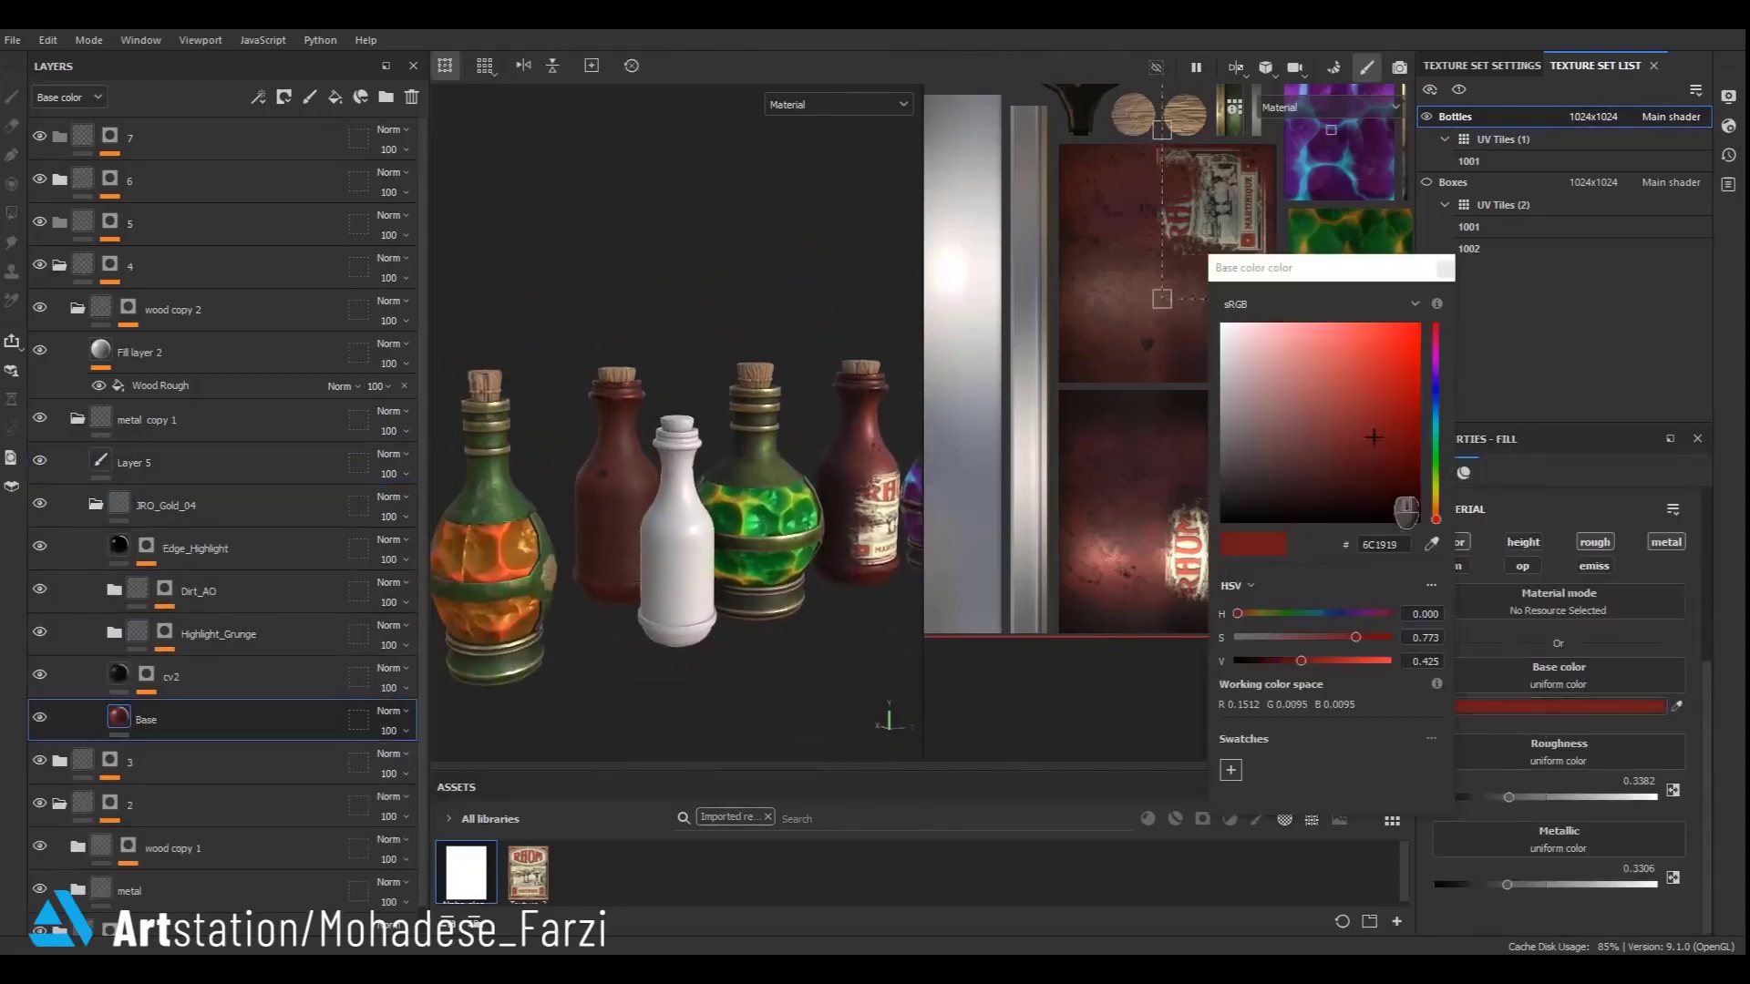
{"action": "left_click_drag", "start_coordinate": [1342, 638], "coordinate": [1305, 637]}
{"action": "left_click", "coordinate": [1365, 615]}
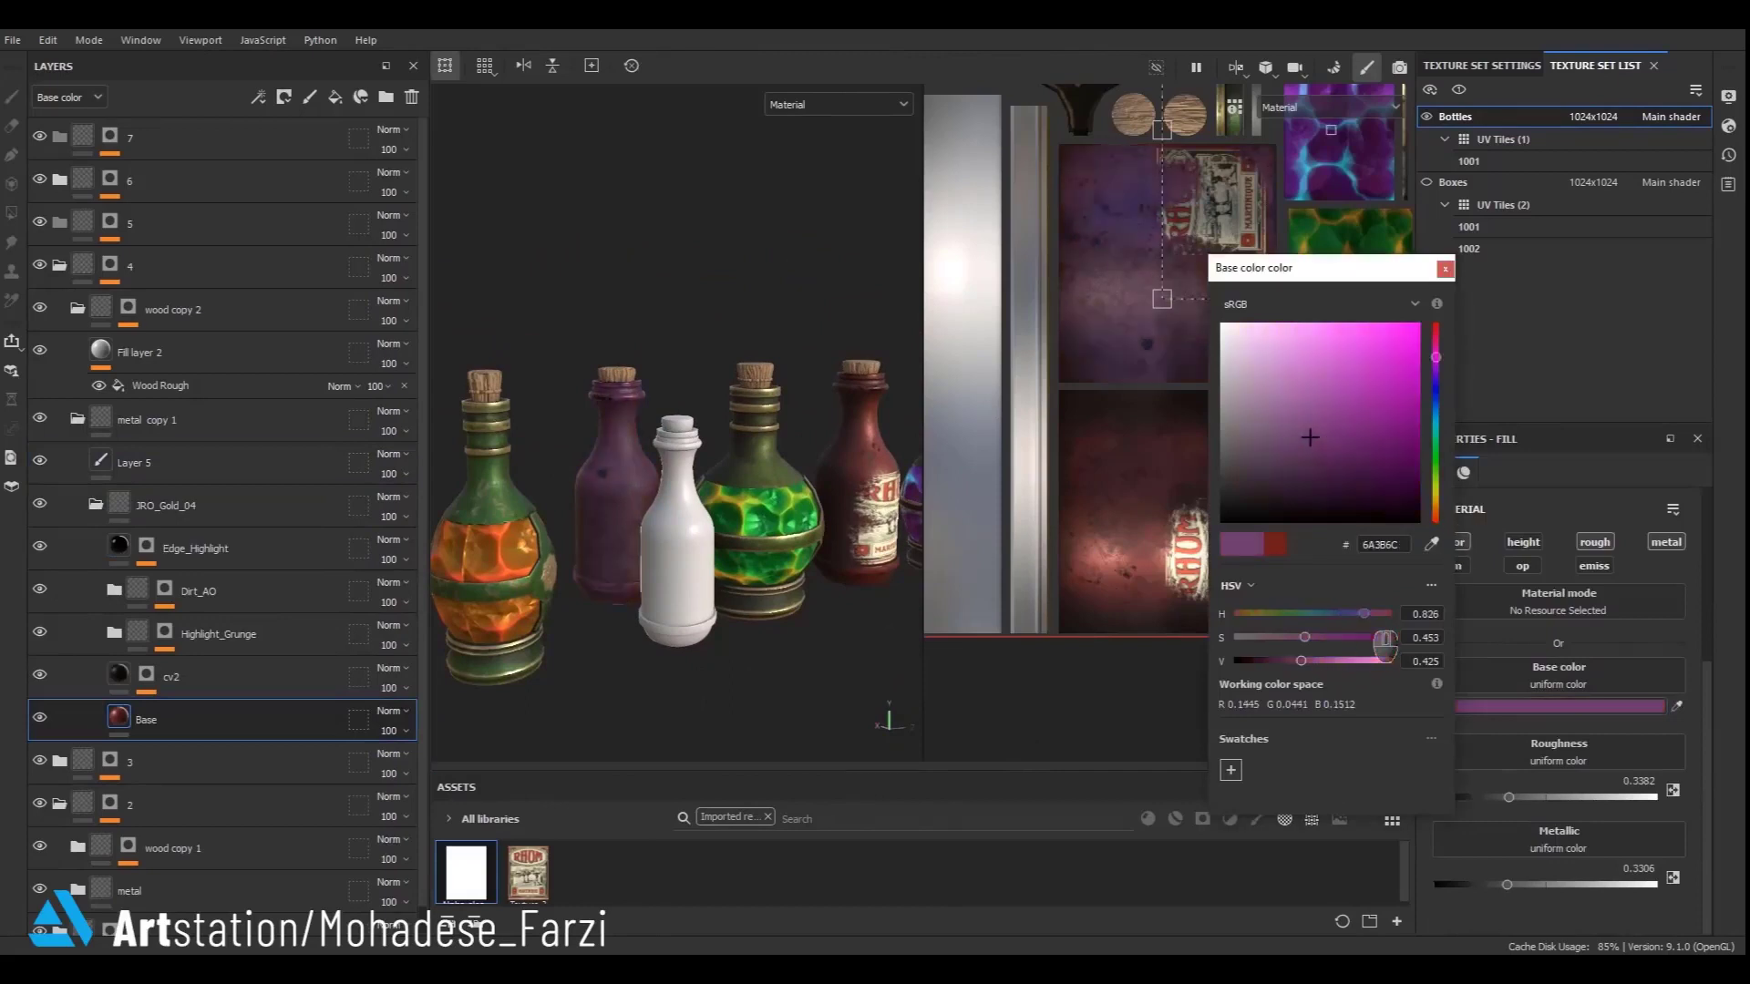
{"action": "left_click", "coordinate": [1445, 269]}
{"action": "scroll", "coordinate": [785, 381], "scroll_direction": "down", "scroll_amount": 5}
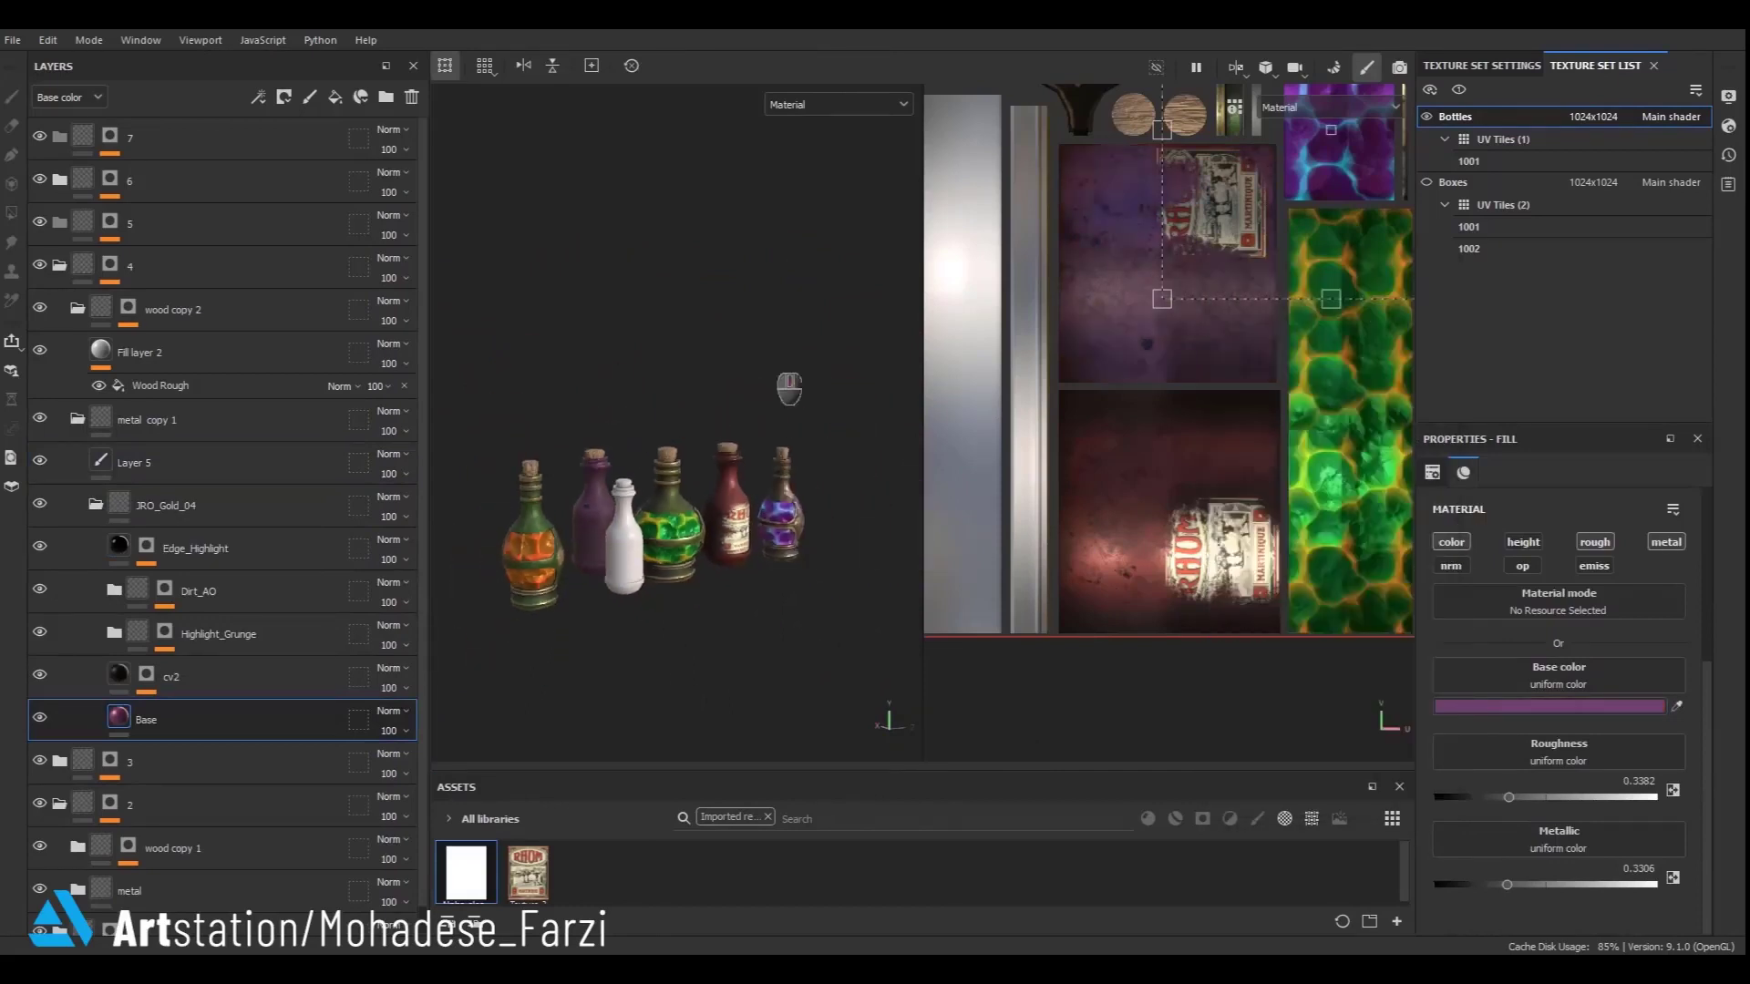
{"action": "mouse_move", "coordinate": [591, 588]}
{"action": "left_mouse_down", "text": "alt"}
{"action": "mouse_move", "coordinate": [795, 540]}
{"action": "mouse_move", "coordinate": [592, 583]}
{"action": "left_mouse_up", "text": "alt"}
- Duplicate the wood copy 2 and metal copy 1 folders and move the copies into folder 5
{"action": "left_click", "coordinate": [95, 504]}
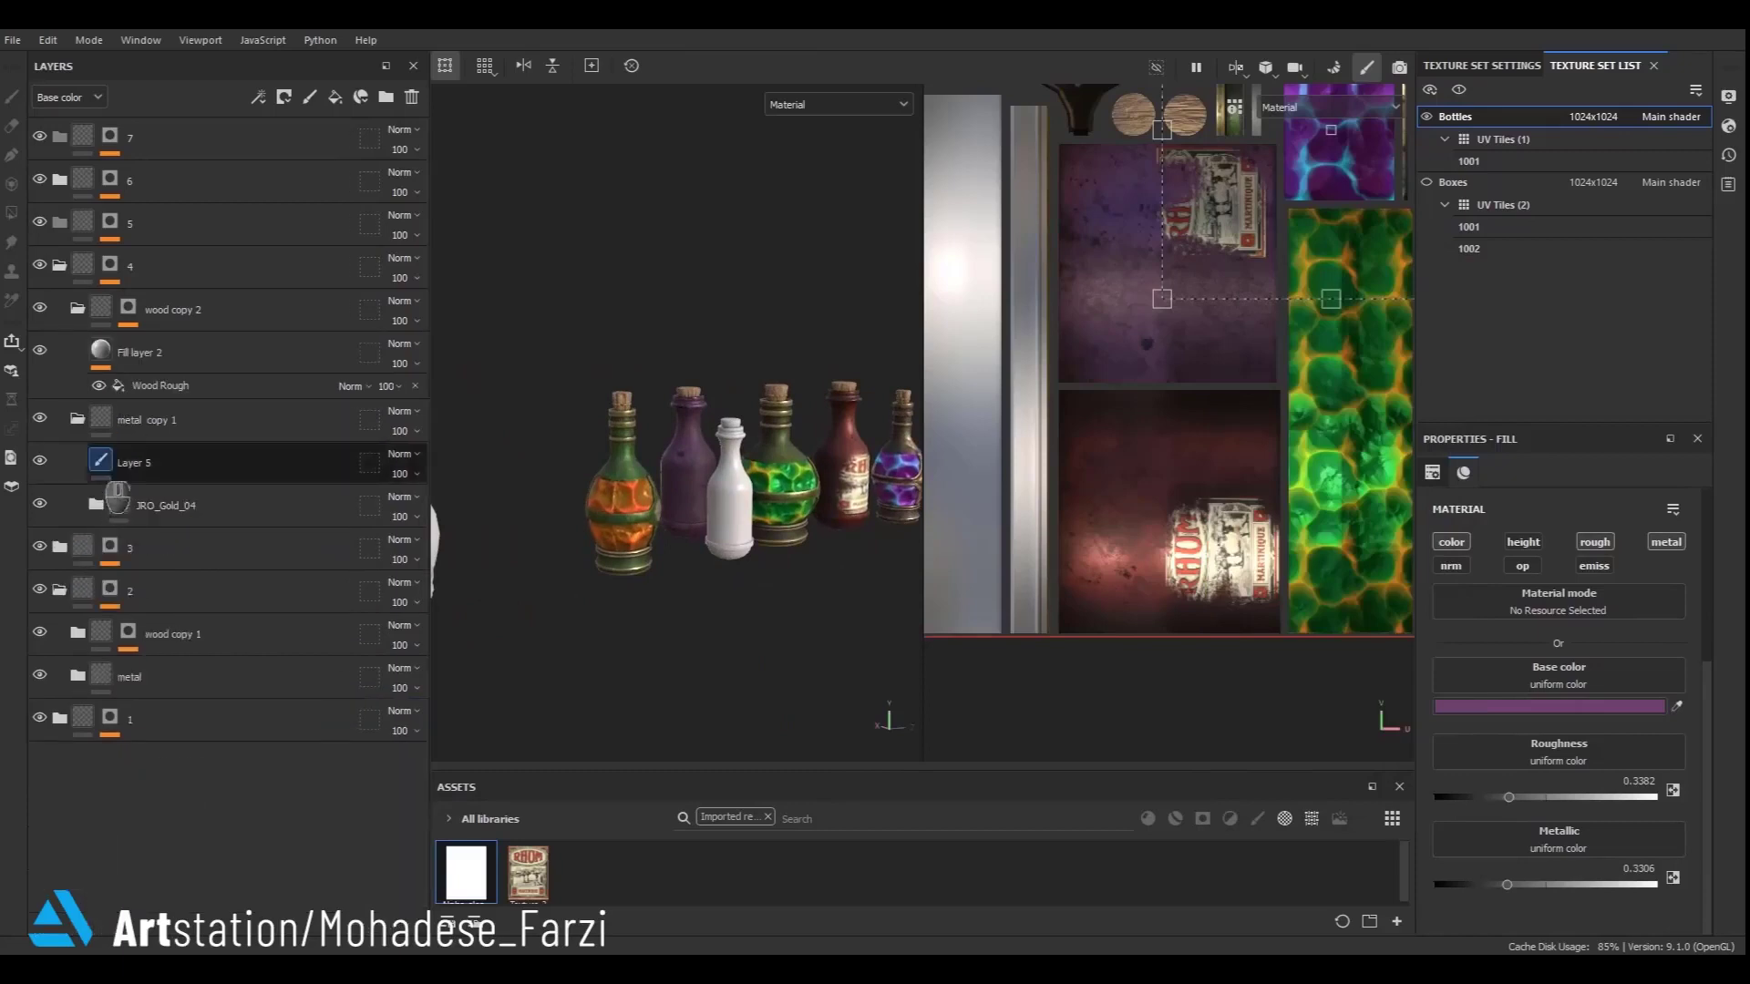
{"action": "left_click", "coordinate": [78, 418]}
{"action": "left_click", "coordinate": [78, 310]}
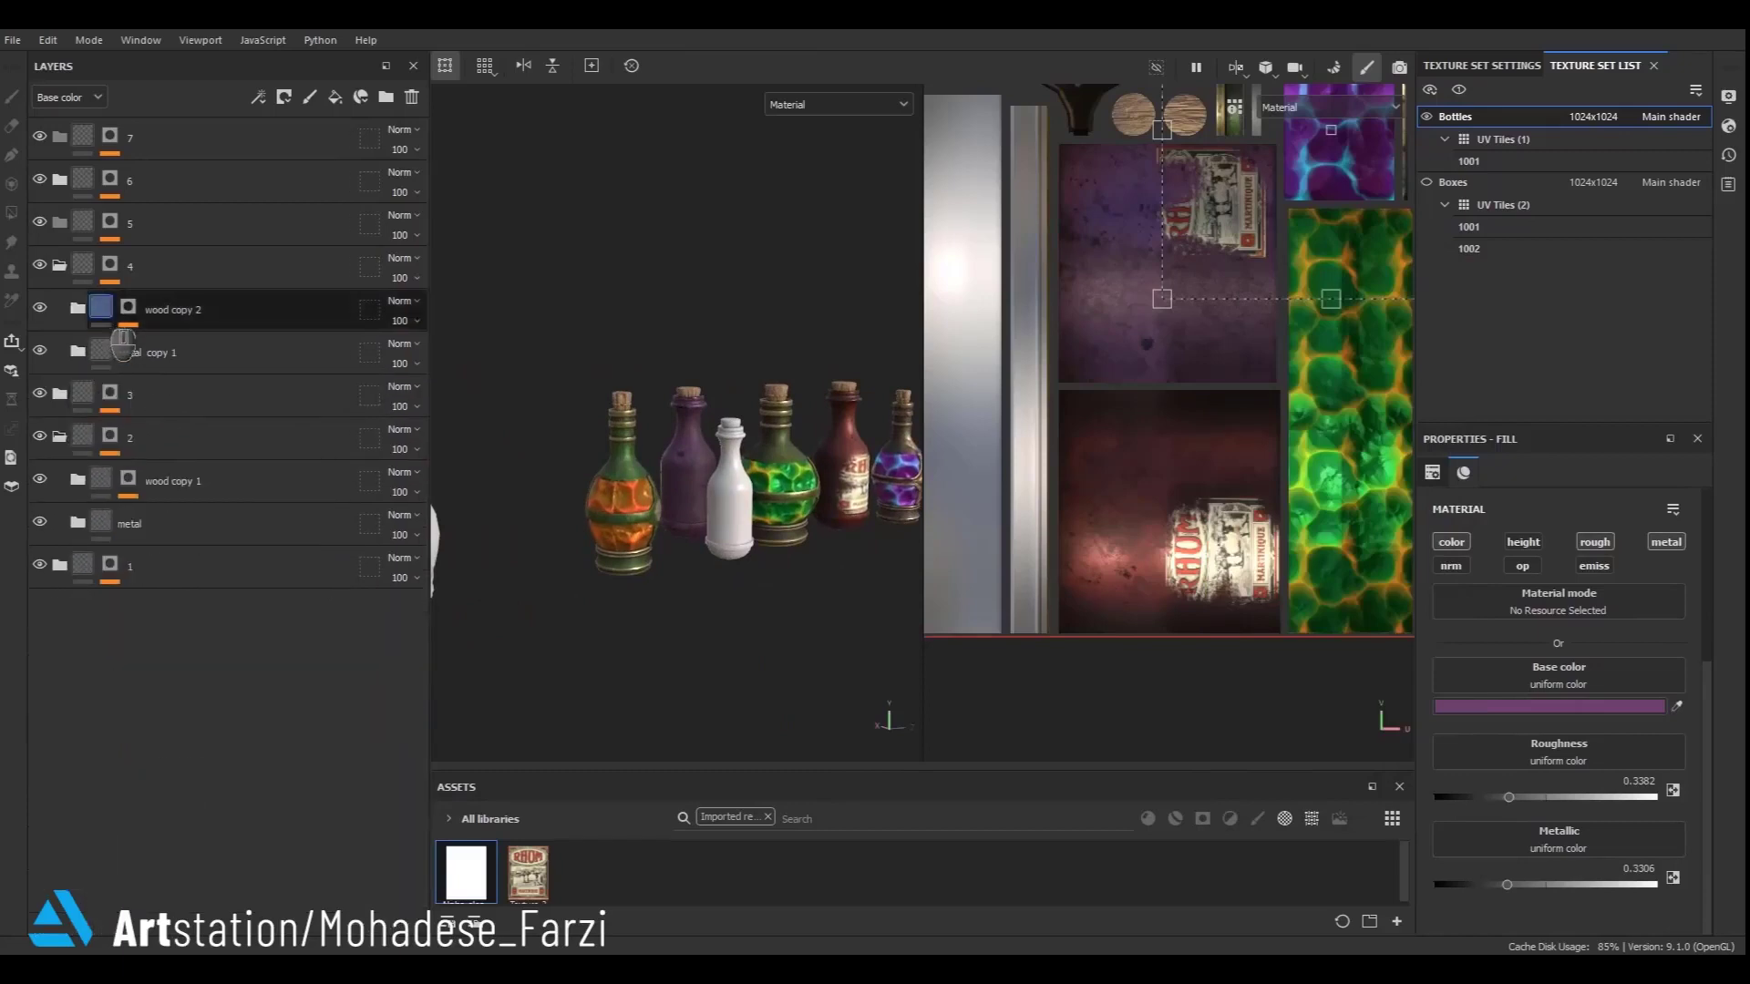
{"action": "left_click", "coordinate": [133, 345]}
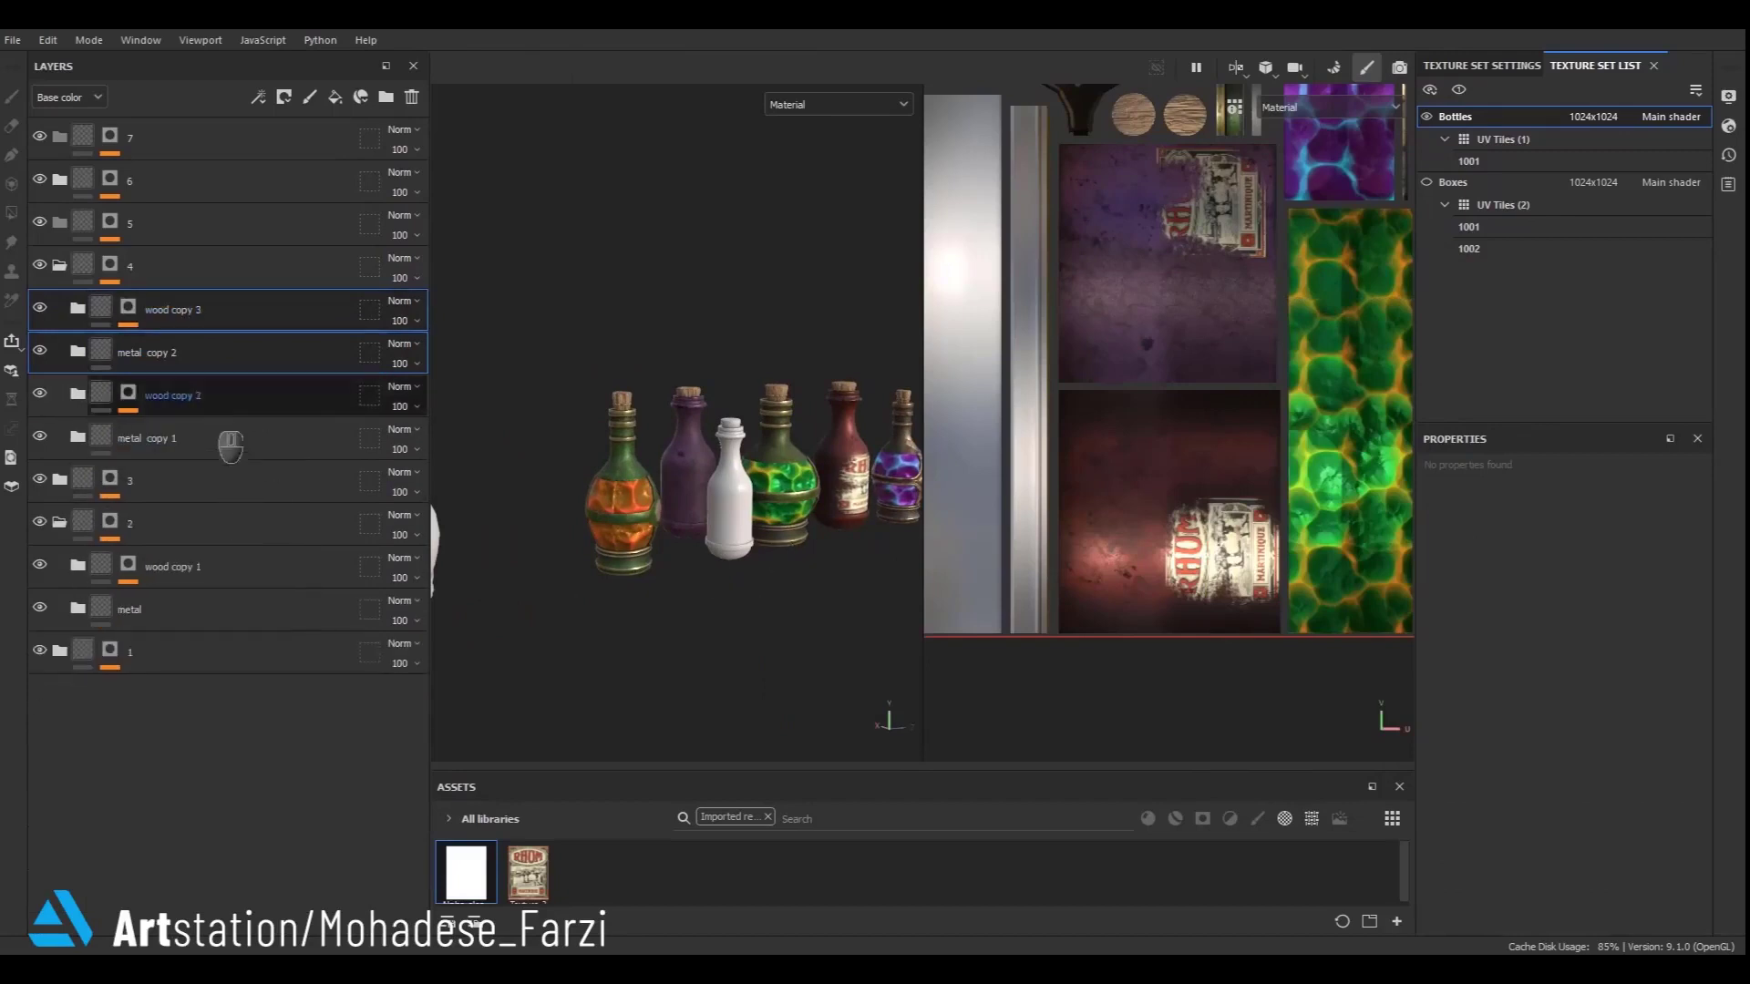
{"action": "key", "text": "ctrl+d"}
{"action": "left_click_drag", "start_coordinate": [321, 329], "coordinate": [204, 252]}
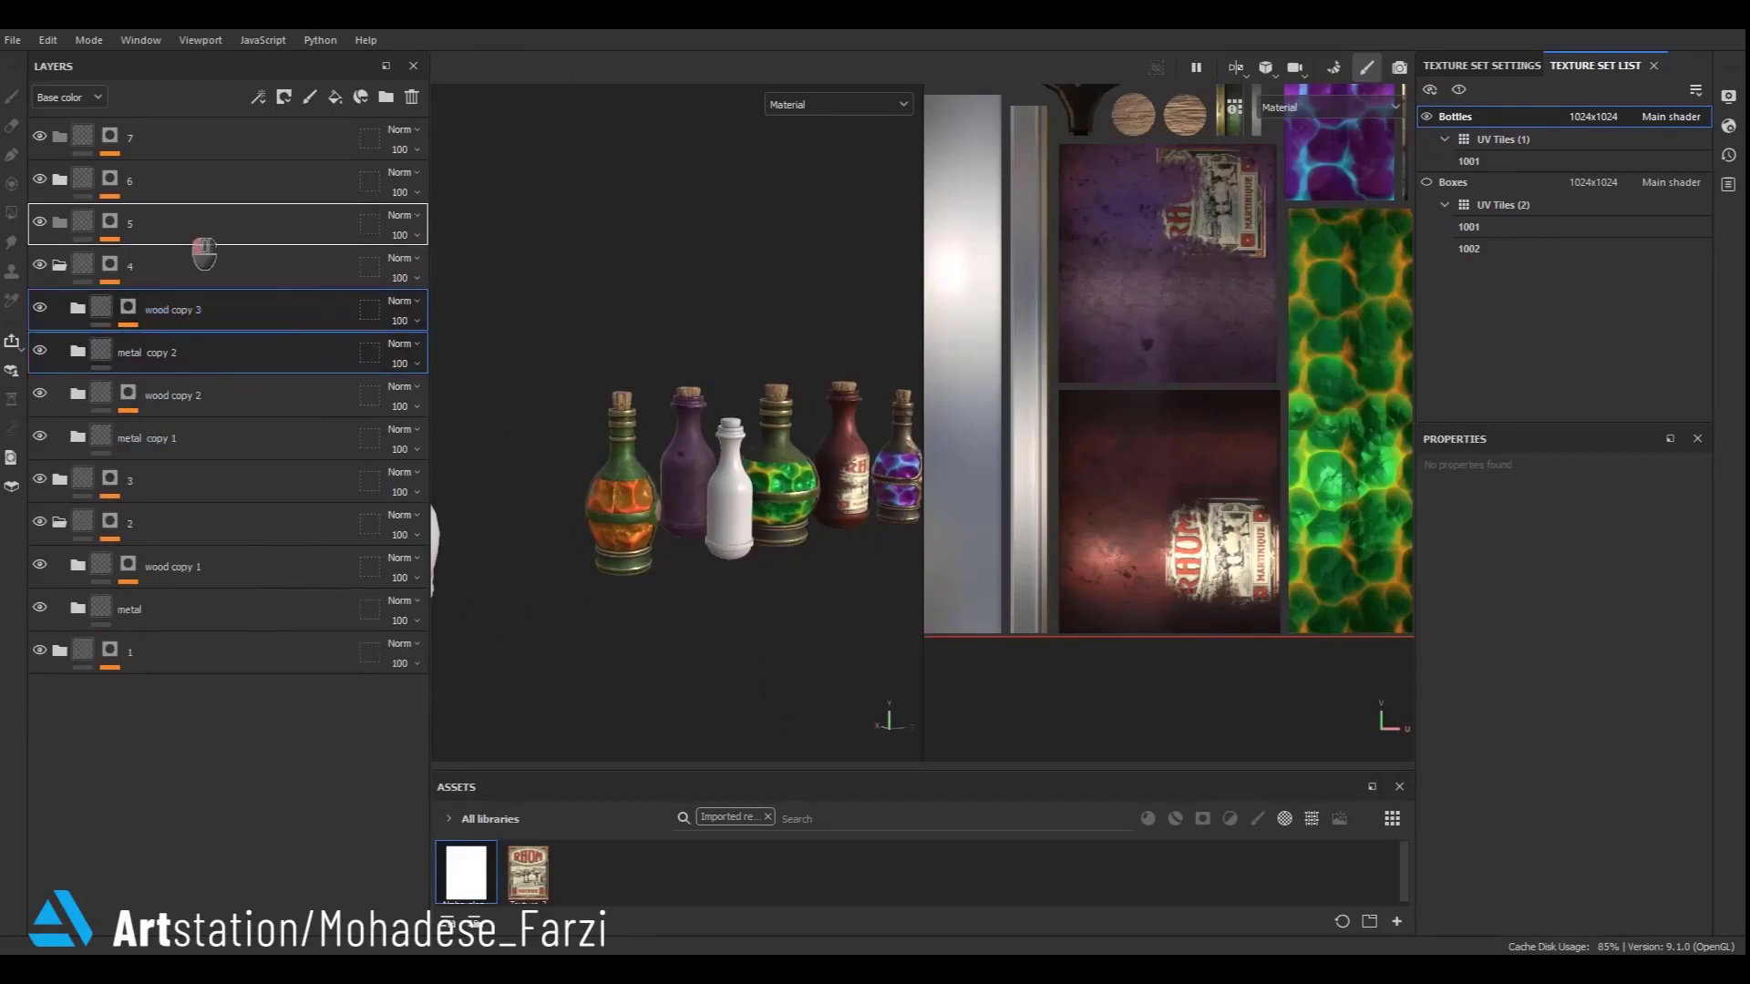
- In metal copy 2's JRO_Gold_04 folder, set the Base fill color to green 109410
{"action": "scroll", "coordinate": [779, 510], "scroll_direction": "up", "scroll_amount": 5}
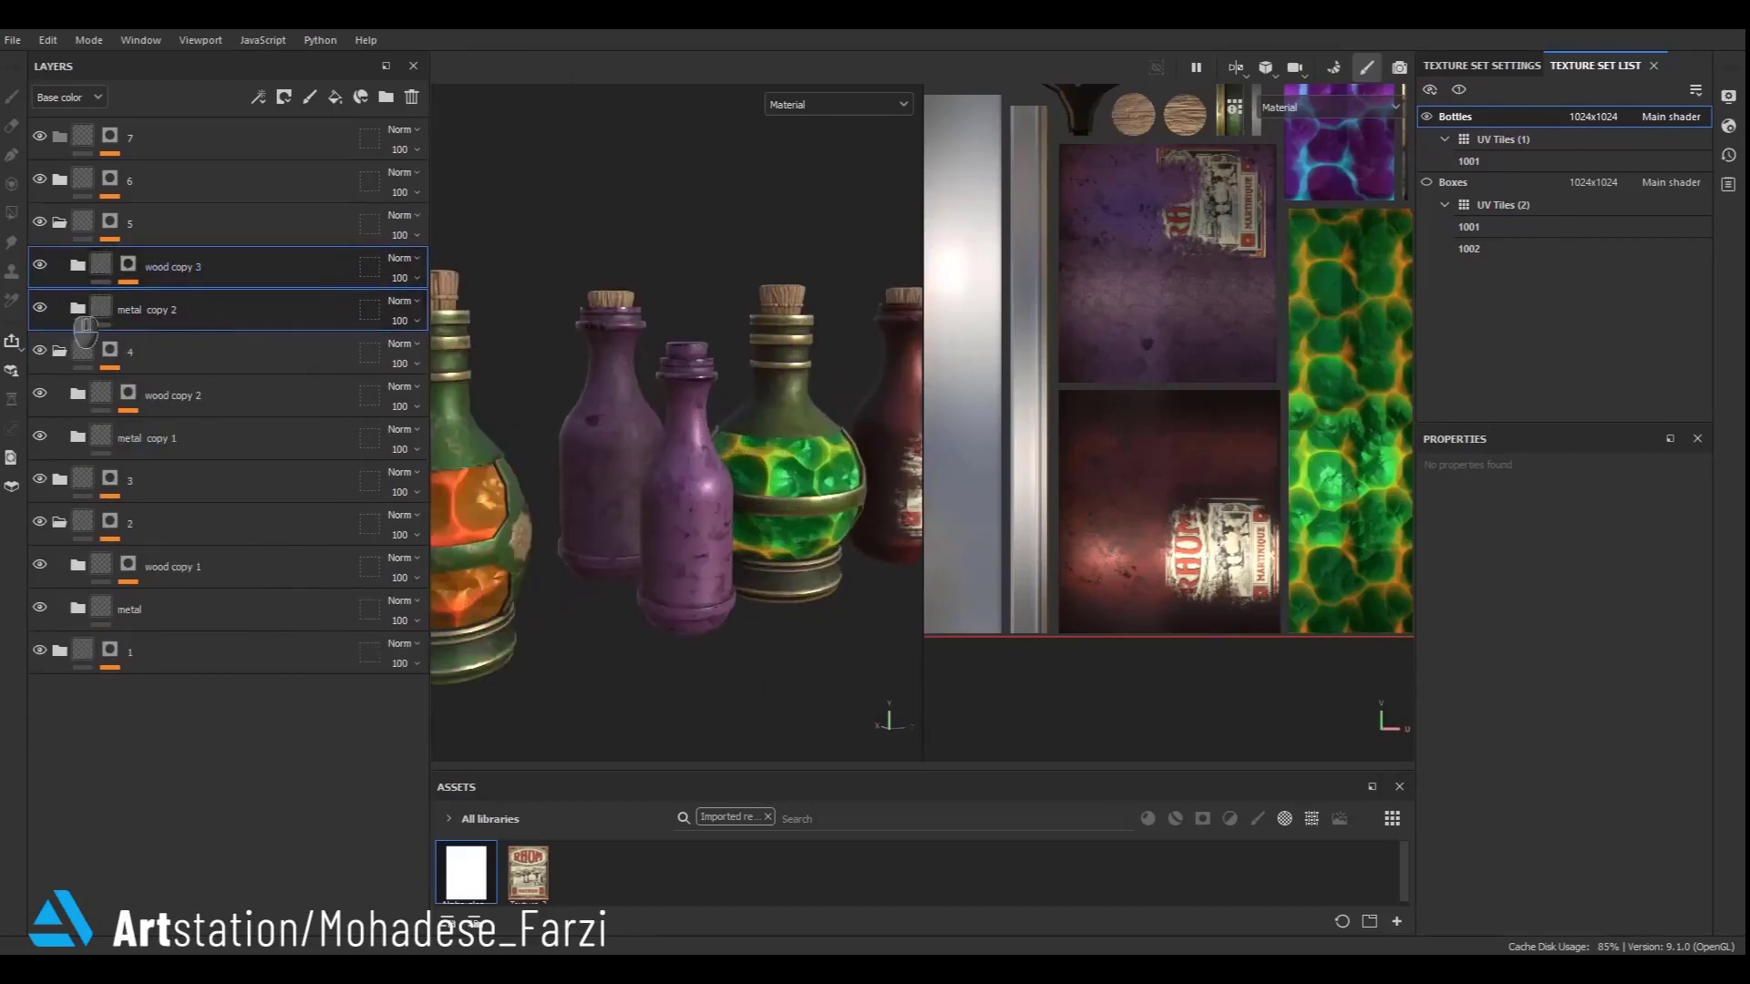
{"action": "left_click", "coordinate": [78, 309]}
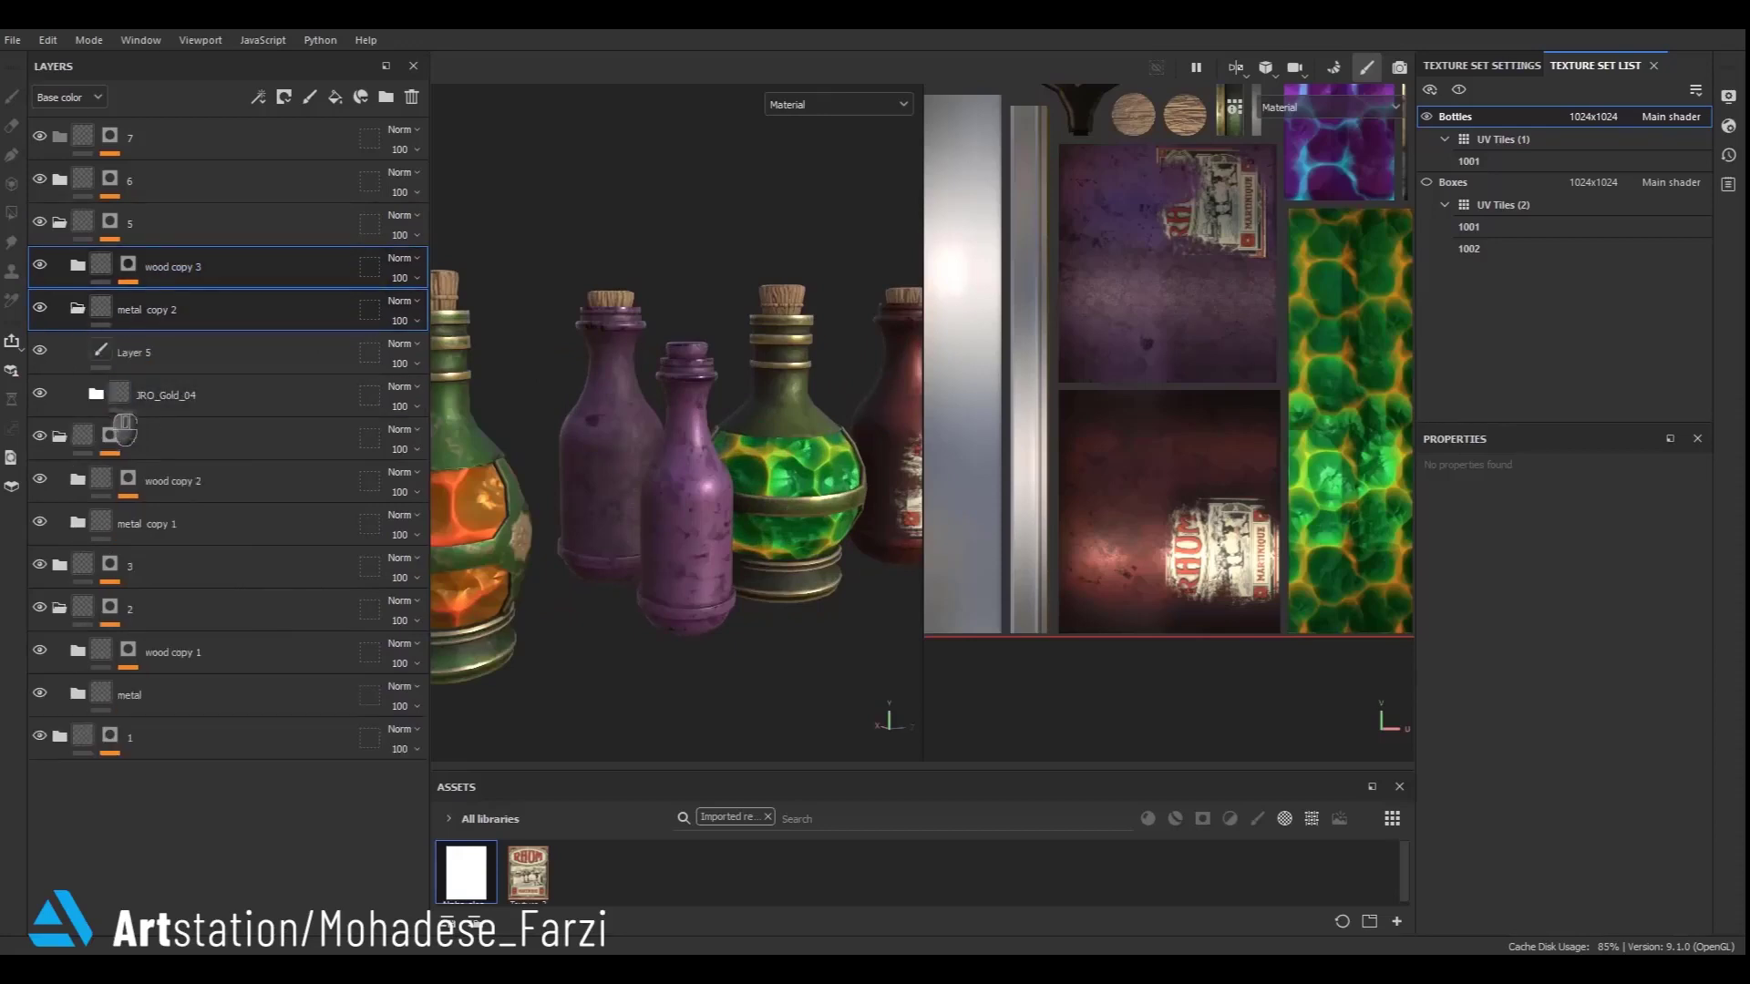
{"action": "left_click", "coordinate": [95, 395]}
{"action": "left_click", "coordinate": [174, 609]}
{"action": "left_click", "coordinate": [1540, 706]}
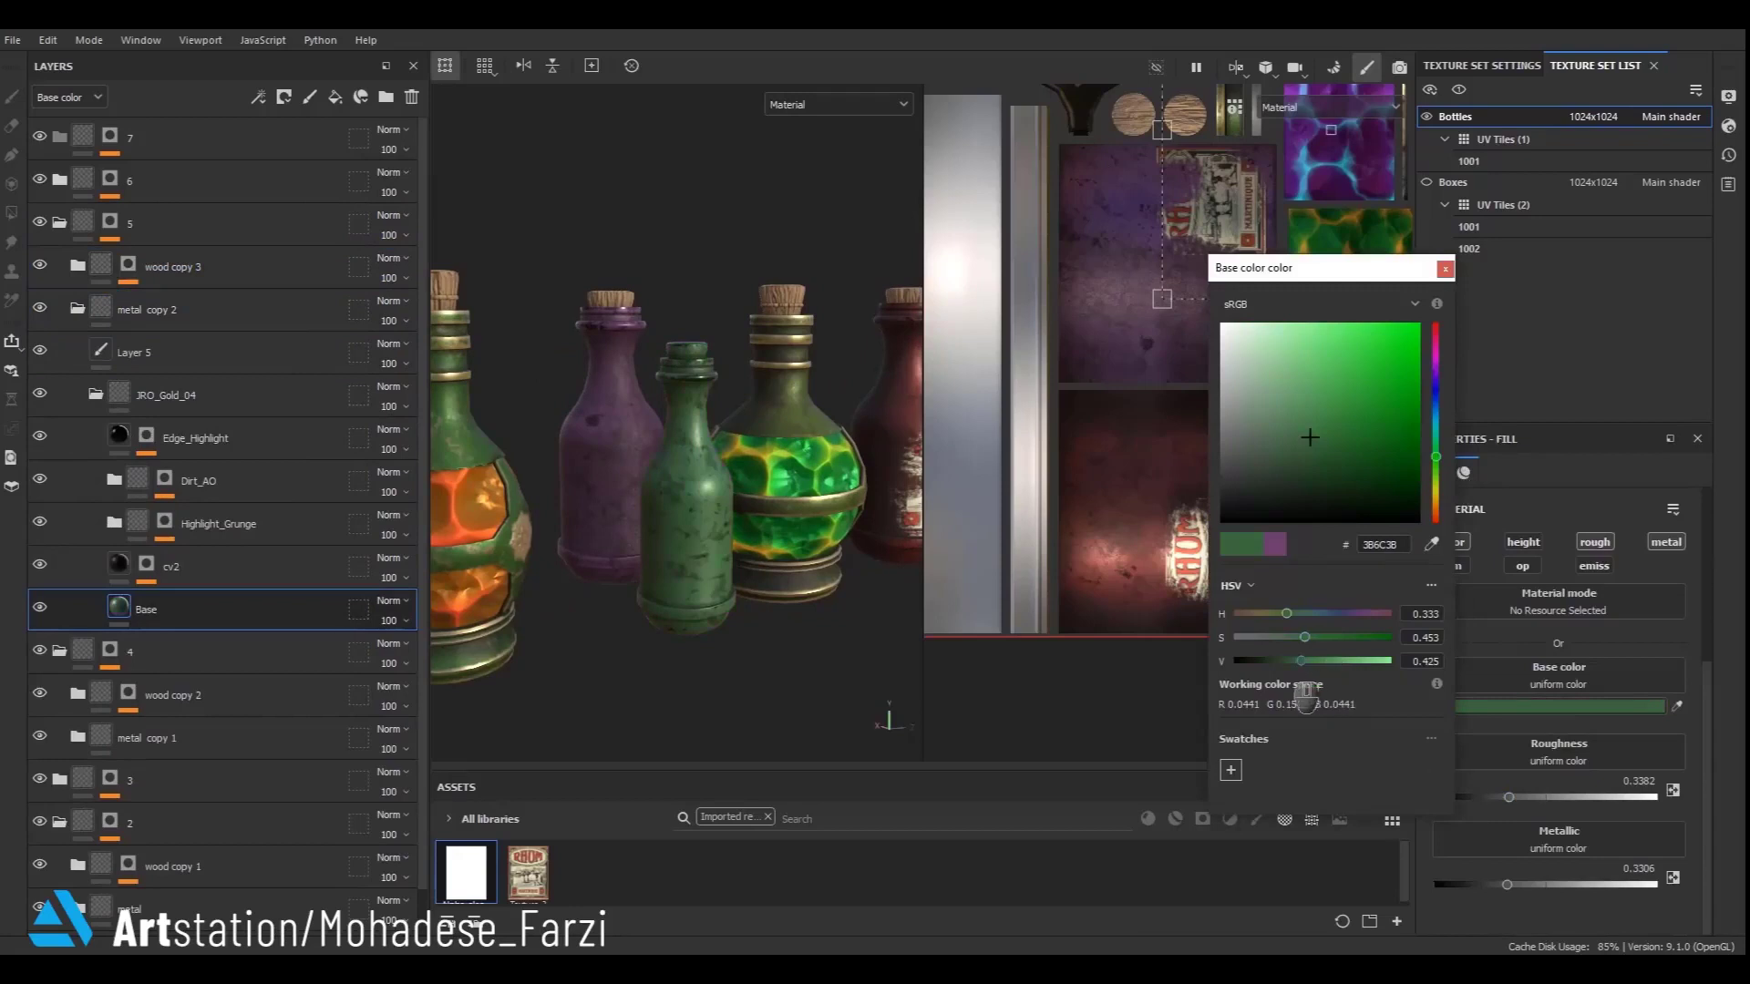
{"action": "left_click_drag", "start_coordinate": [1305, 692], "coordinate": [1291, 697]}
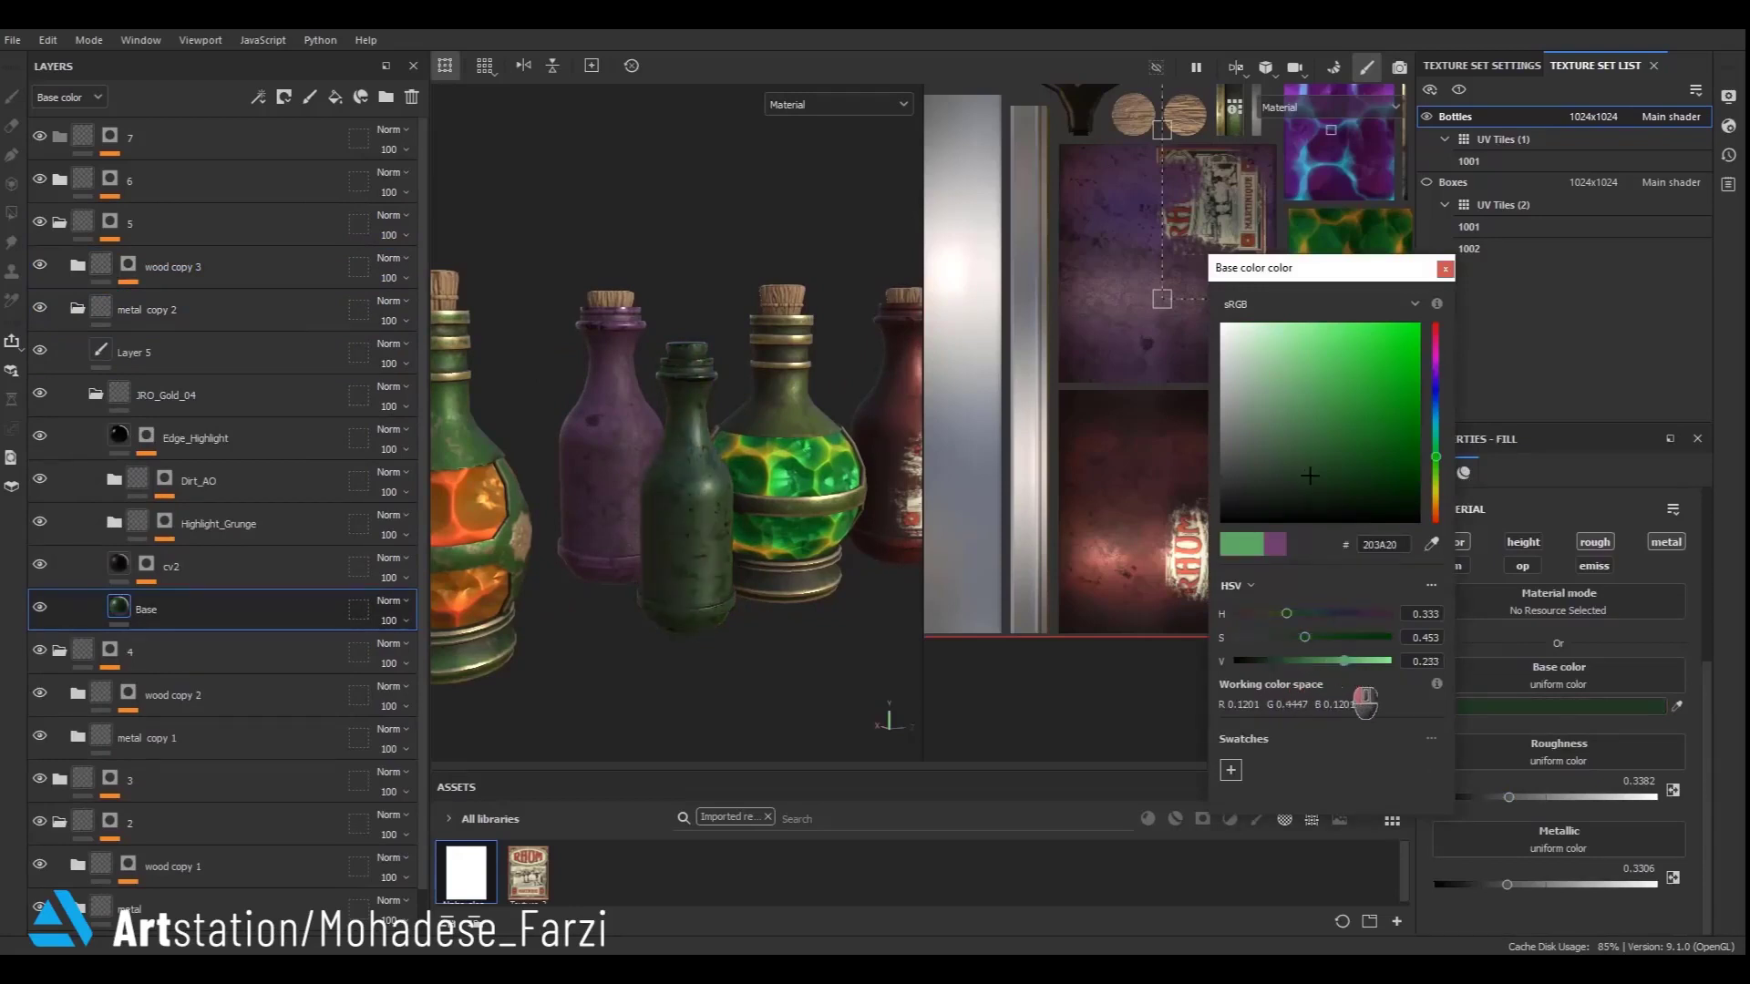
{"action": "left_click_drag", "start_coordinate": [1309, 475], "coordinate": [1310, 382]}
{"action": "left_click", "coordinate": [1376, 637]}
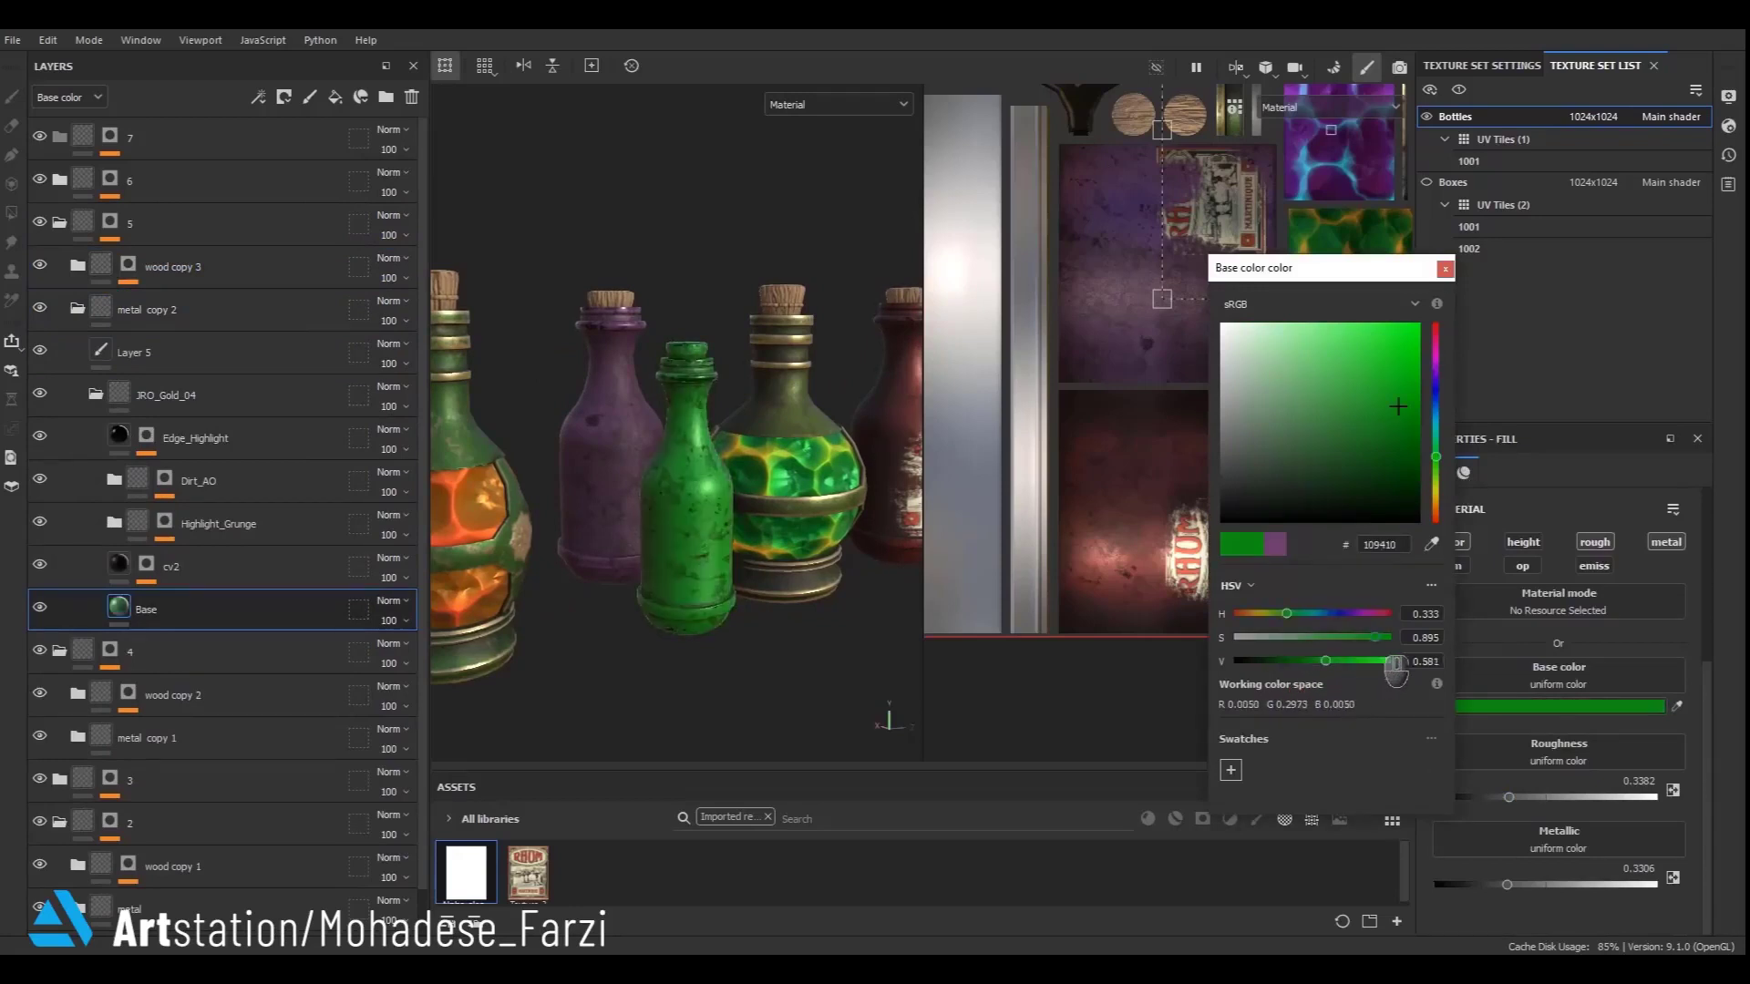
{"action": "left_click", "coordinate": [1295, 660]}
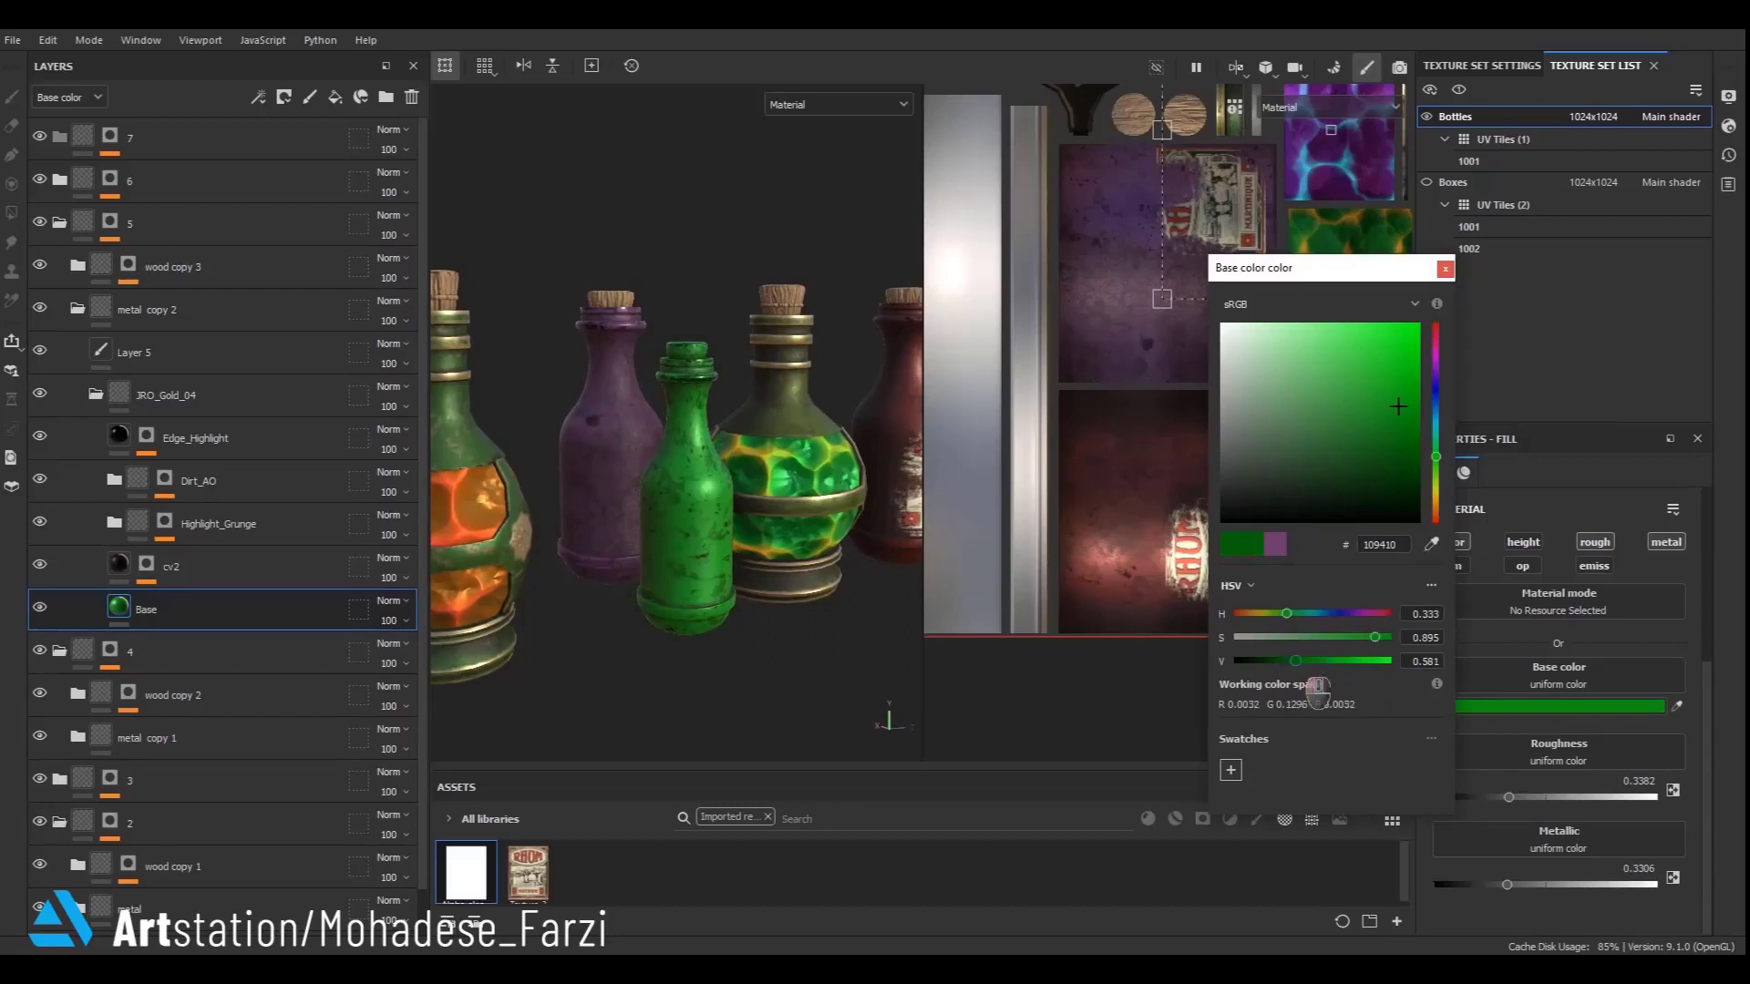
{"action": "left_click", "coordinate": [1466, 315]}
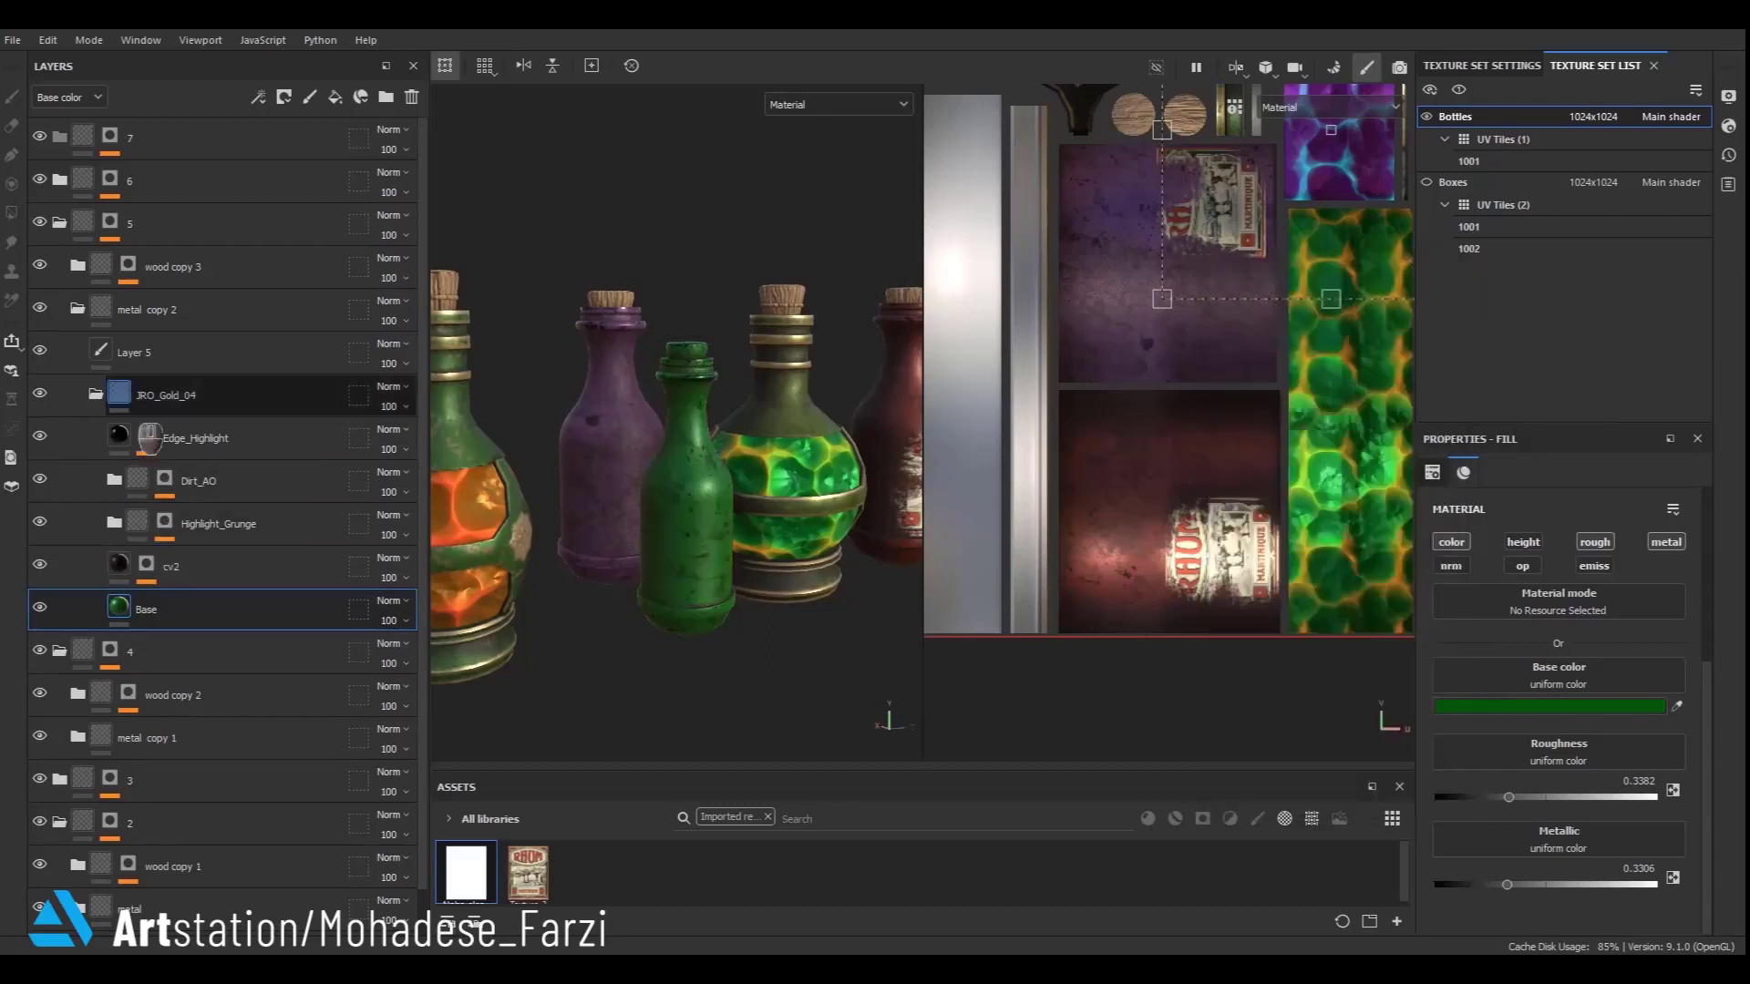
- Delete the paint layer inside metal copy 2 and raise its Base fill metallic to about 0.63
{"action": "left_click", "coordinate": [164, 353]}
{"action": "left_click", "coordinate": [412, 97]}
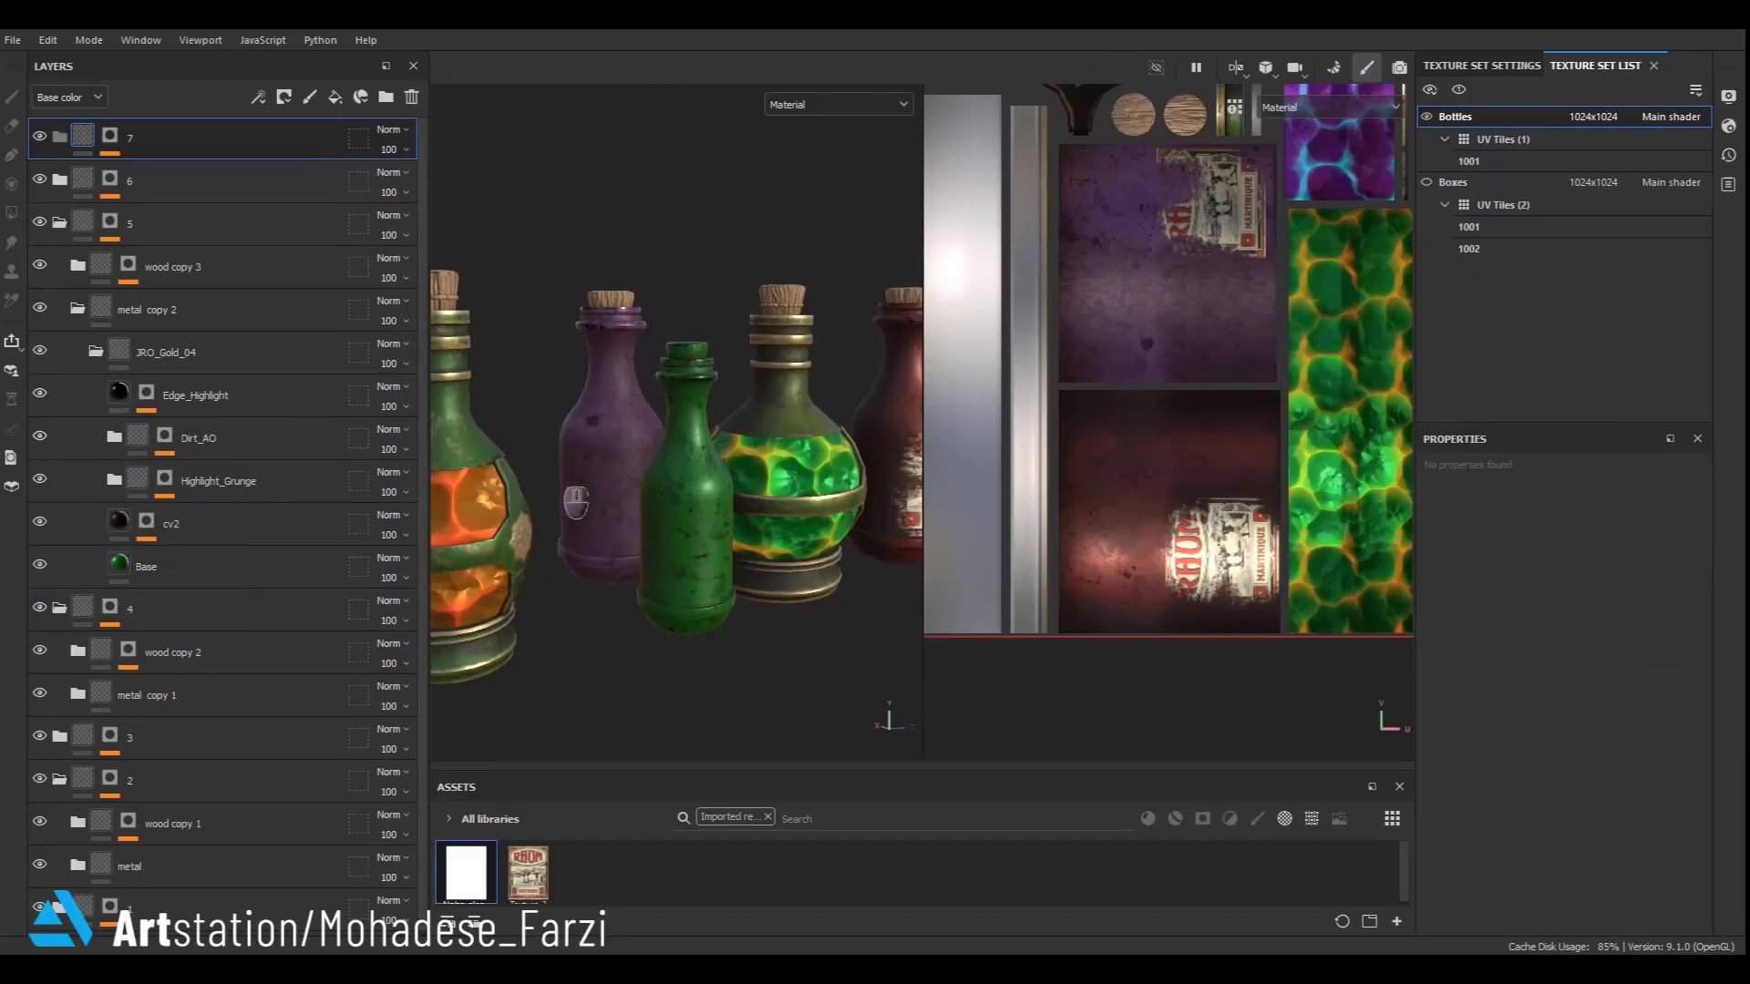
{"action": "left_click_drag", "start_coordinate": [554, 477], "coordinate": [593, 428], "text": "alt"}
{"action": "left_click", "coordinate": [182, 570]}
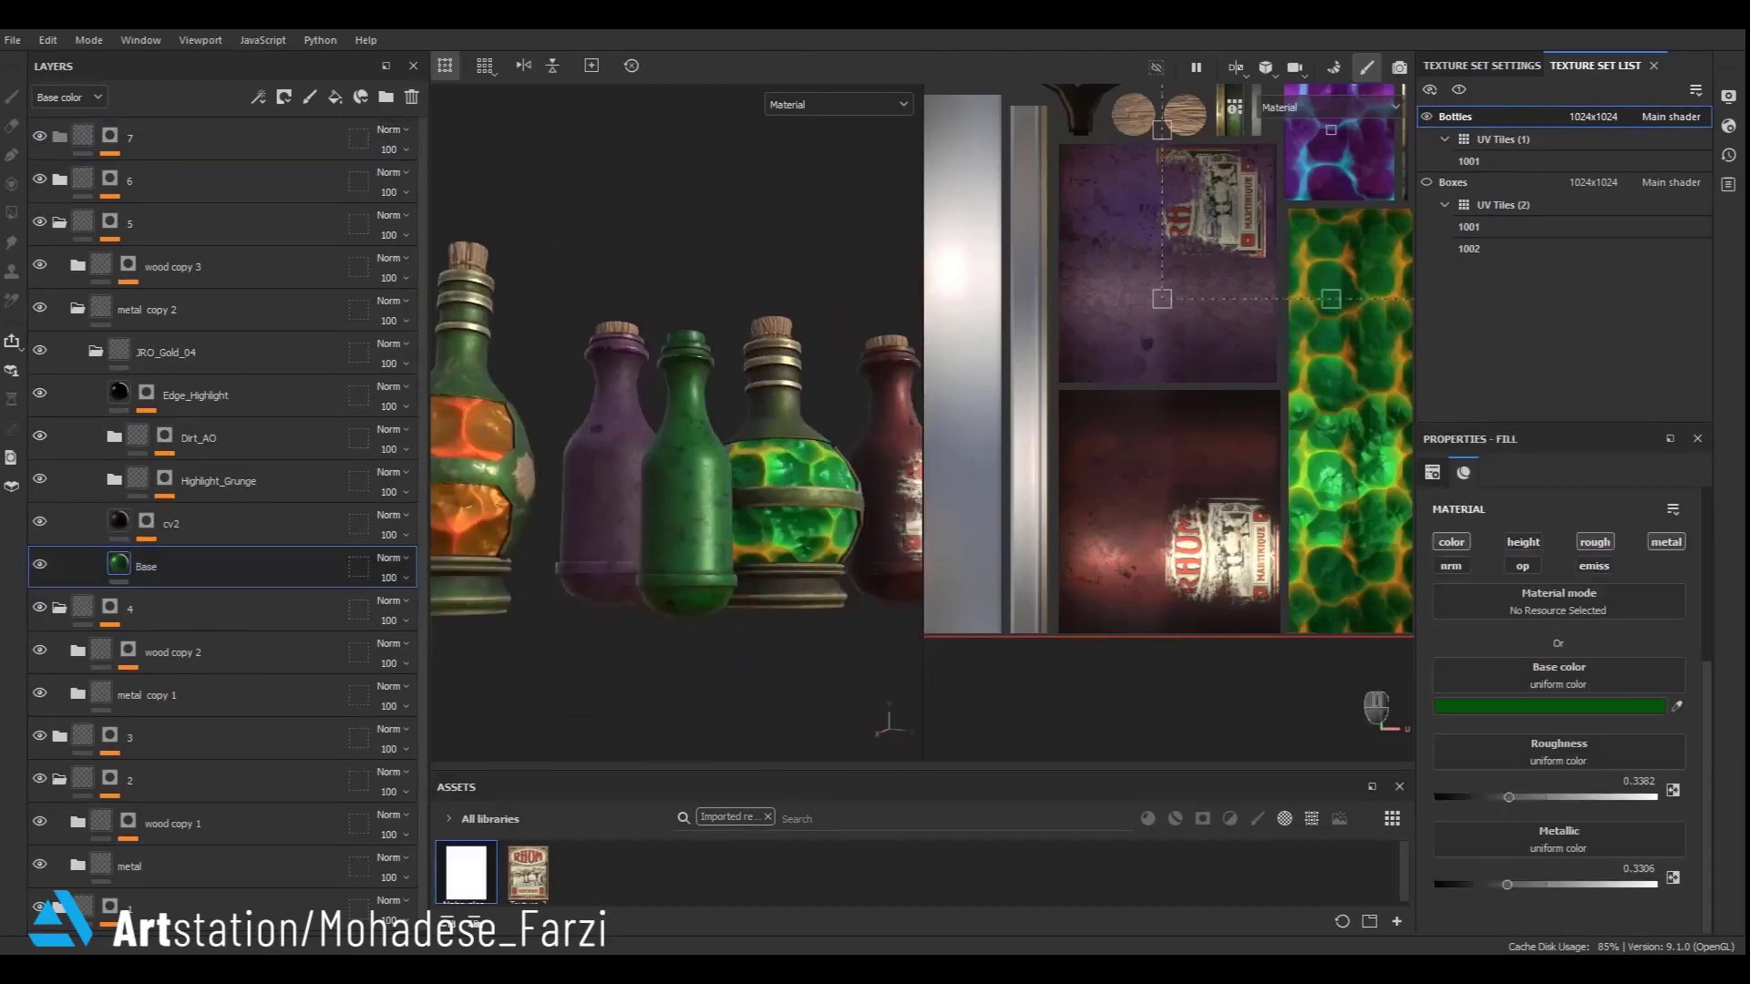
{"action": "left_click_drag", "start_coordinate": [1506, 884], "coordinate": [1575, 884]}
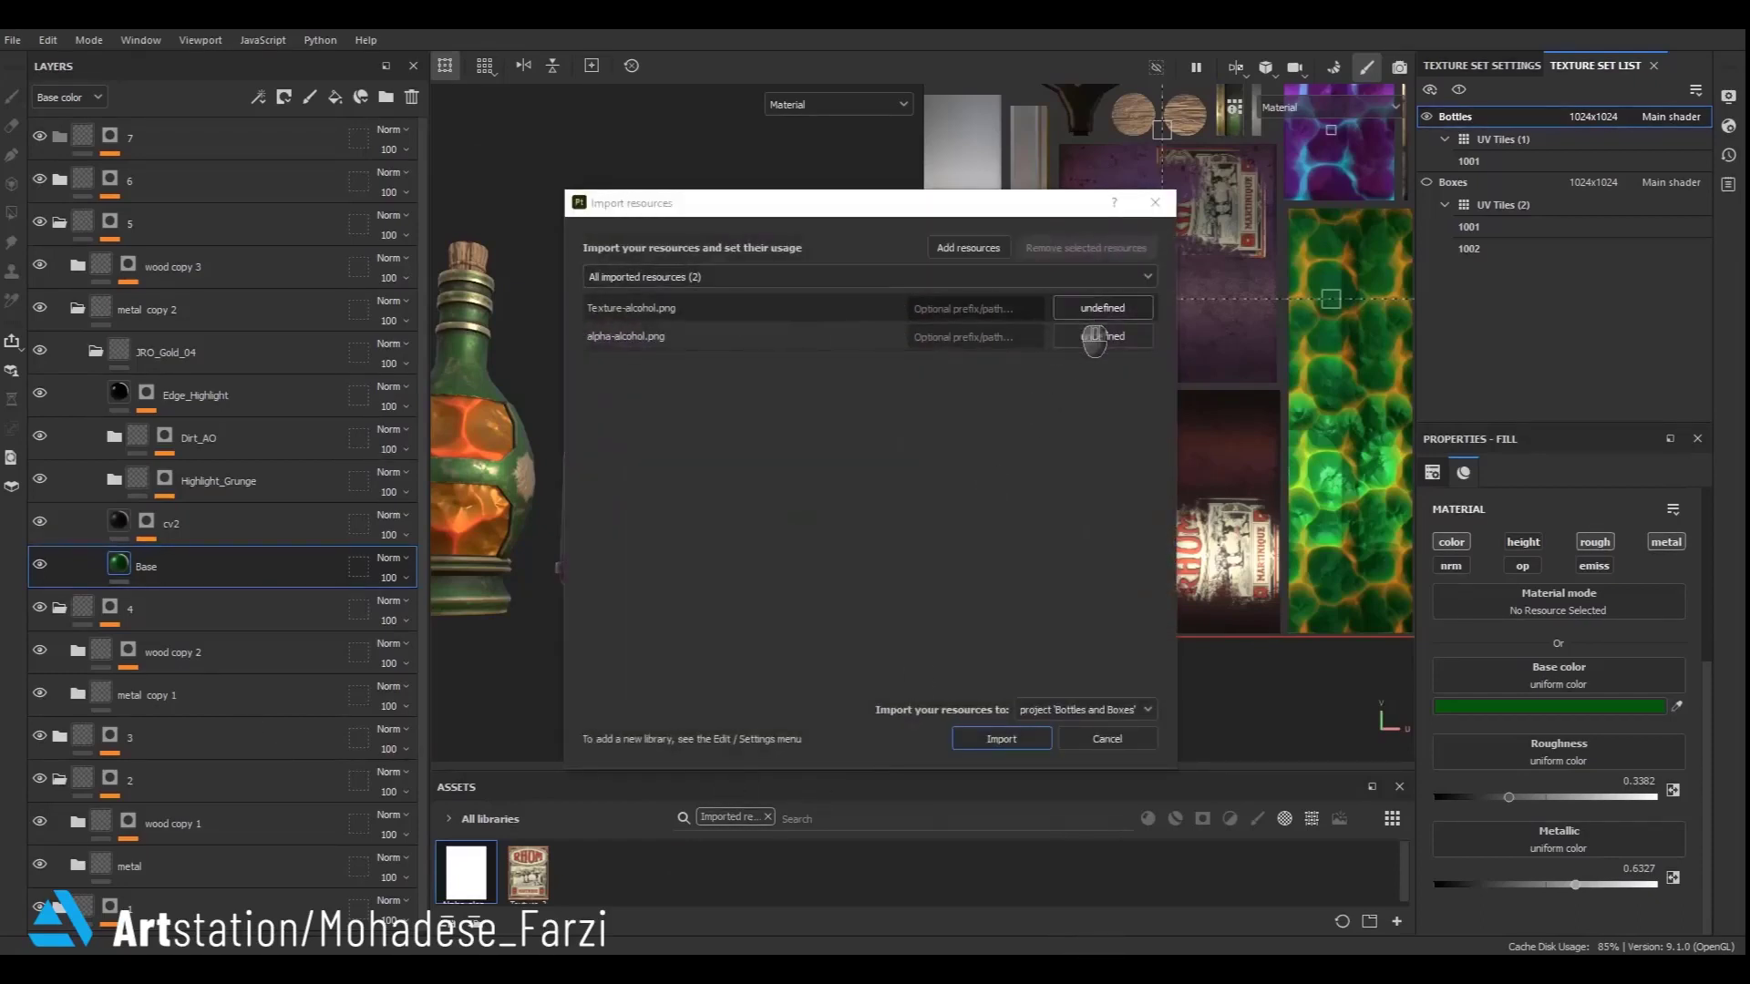
- Import Texture-alcohol.png as a texture and alpha-alcohol.png as an alpha into the Bottles and Boxes project
{"action": "left_click", "coordinate": [1075, 312]}
{"action": "left_click", "coordinate": [1106, 374]}
{"action": "left_click", "coordinate": [1094, 340]}
{"action": "left_click", "coordinate": [1117, 349]}
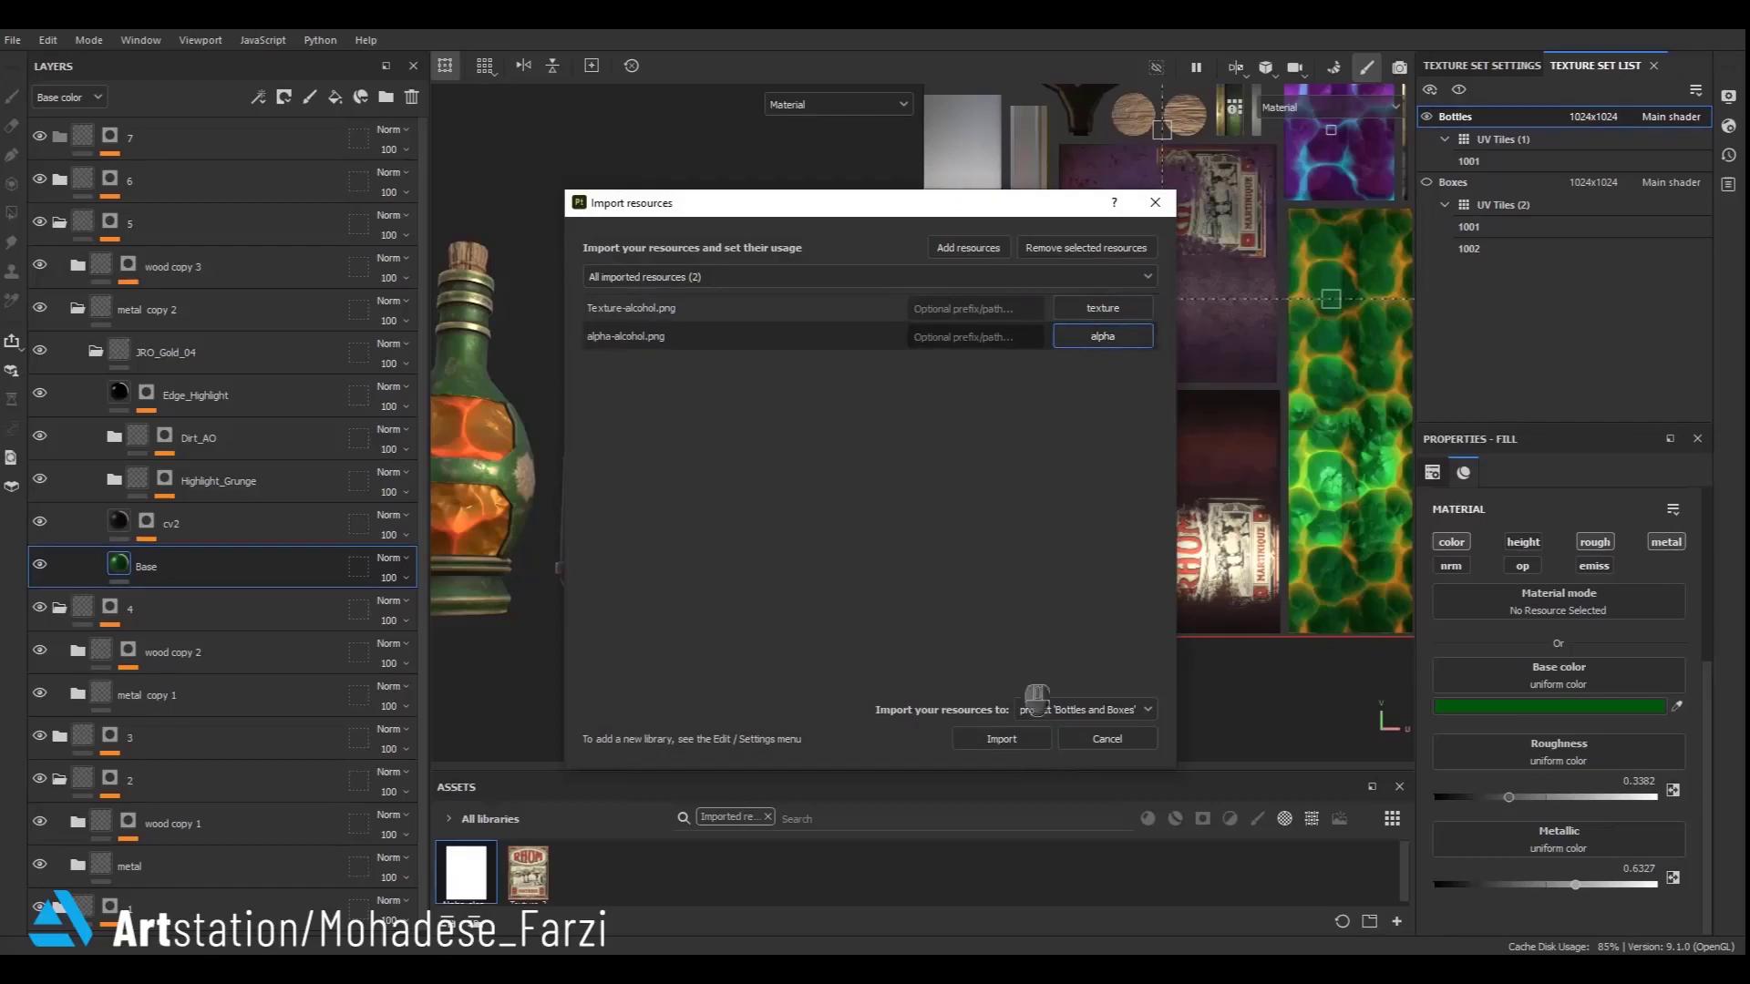
{"action": "left_click", "coordinate": [1036, 740]}
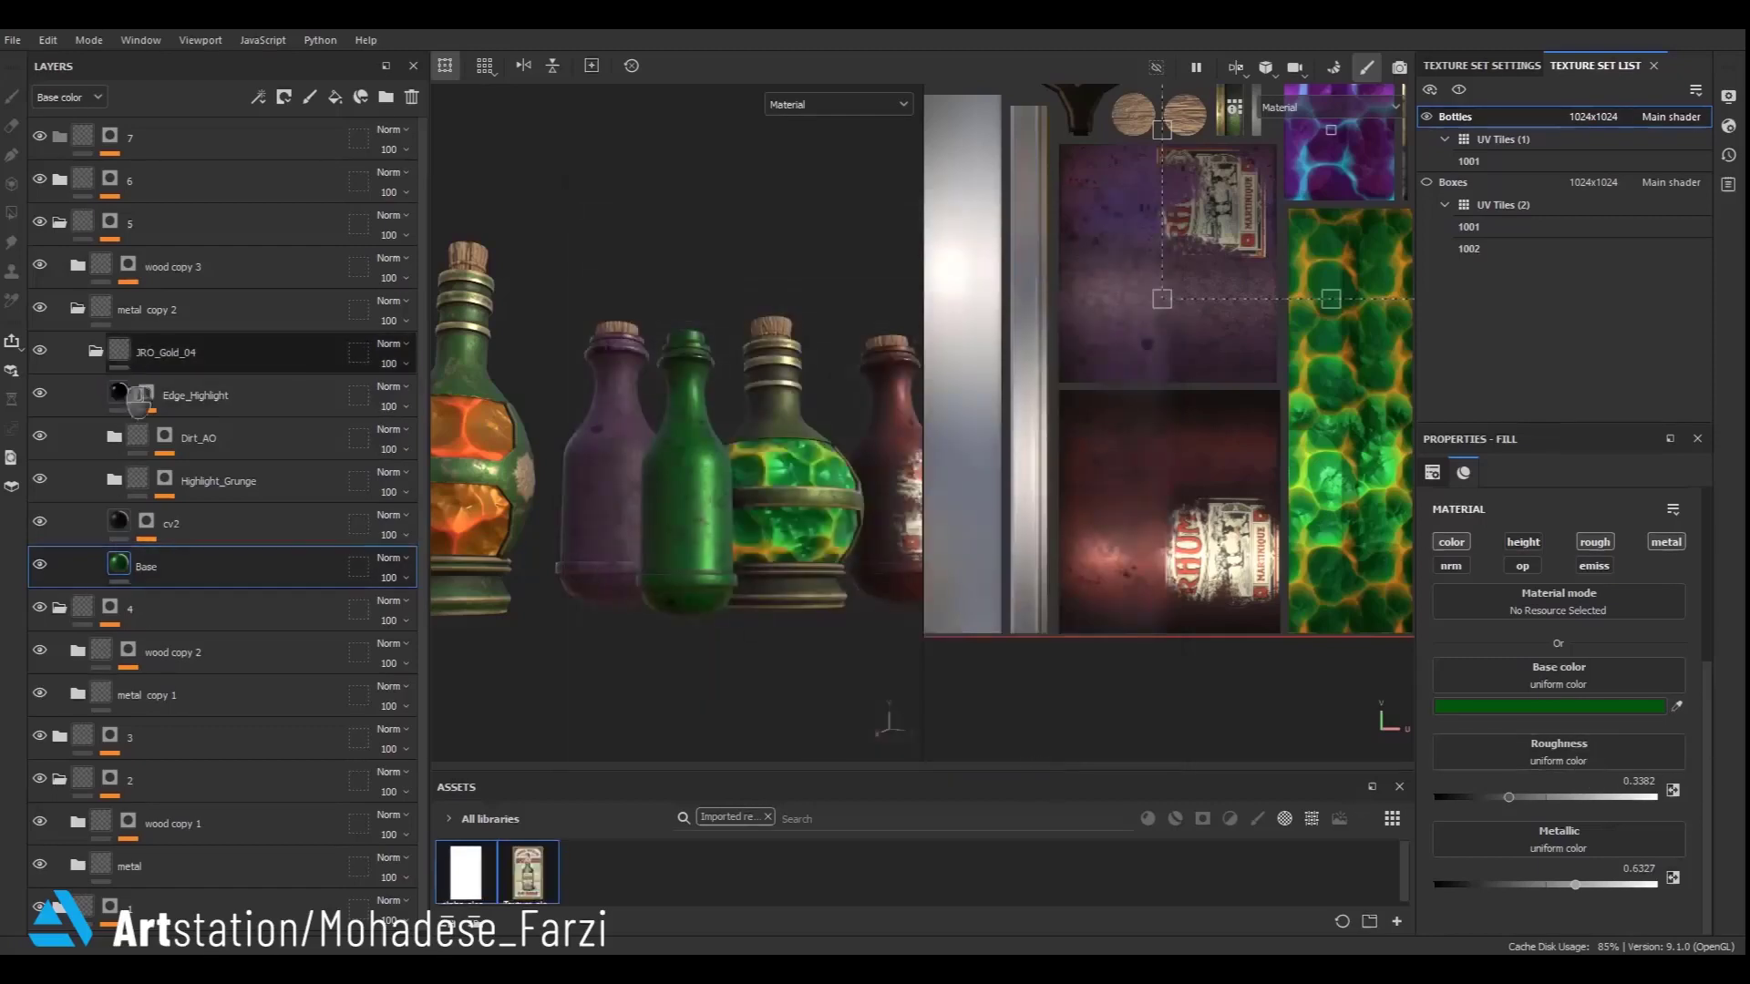
- Collapse JRO_Gold_04 and add a new paint layer inside metal copy 2
{"action": "left_click", "coordinate": [119, 352]}
{"action": "left_click", "coordinate": [95, 352]}
{"action": "left_click", "coordinate": [310, 97]}
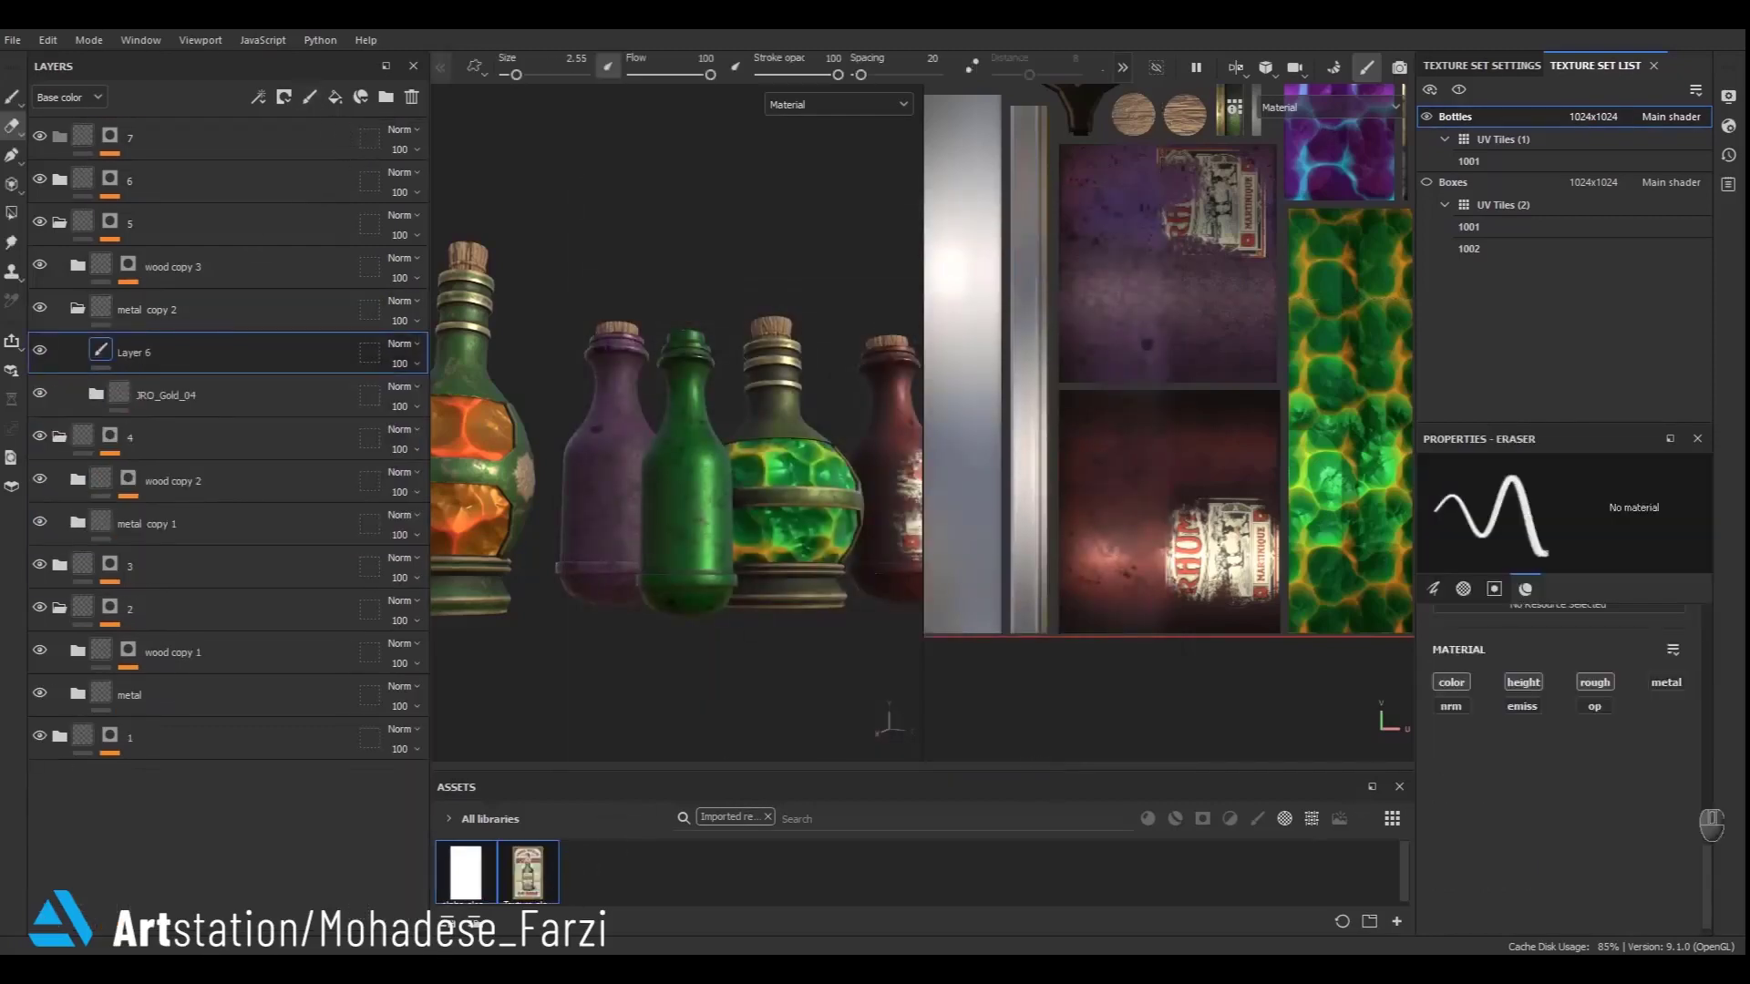
- Set up the paint brush with Texture-alcohol as its base color and alpha-alcohol as its alpha
{"action": "left_click", "coordinate": [13, 100]}
{"action": "left_click", "coordinate": [523, 888]}
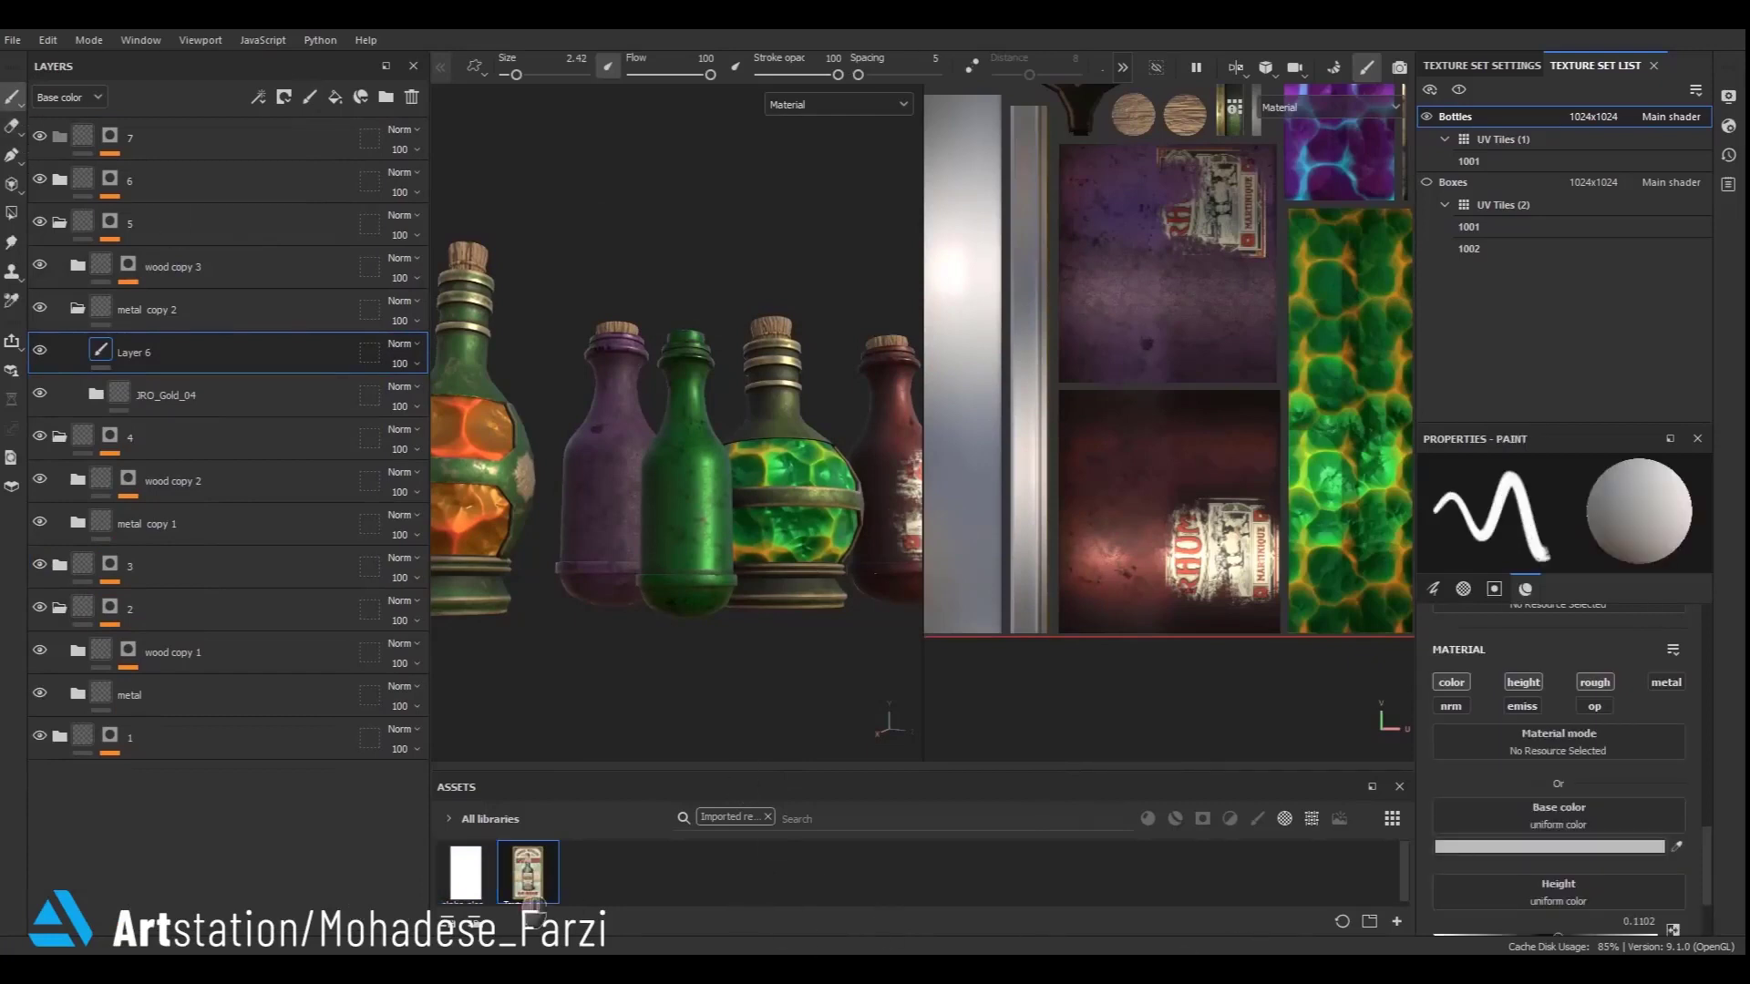
{"action": "left_click_drag", "start_coordinate": [523, 888], "coordinate": [1575, 767]}
{"action": "left_click_drag", "start_coordinate": [603, 908], "coordinate": [1571, 820]}
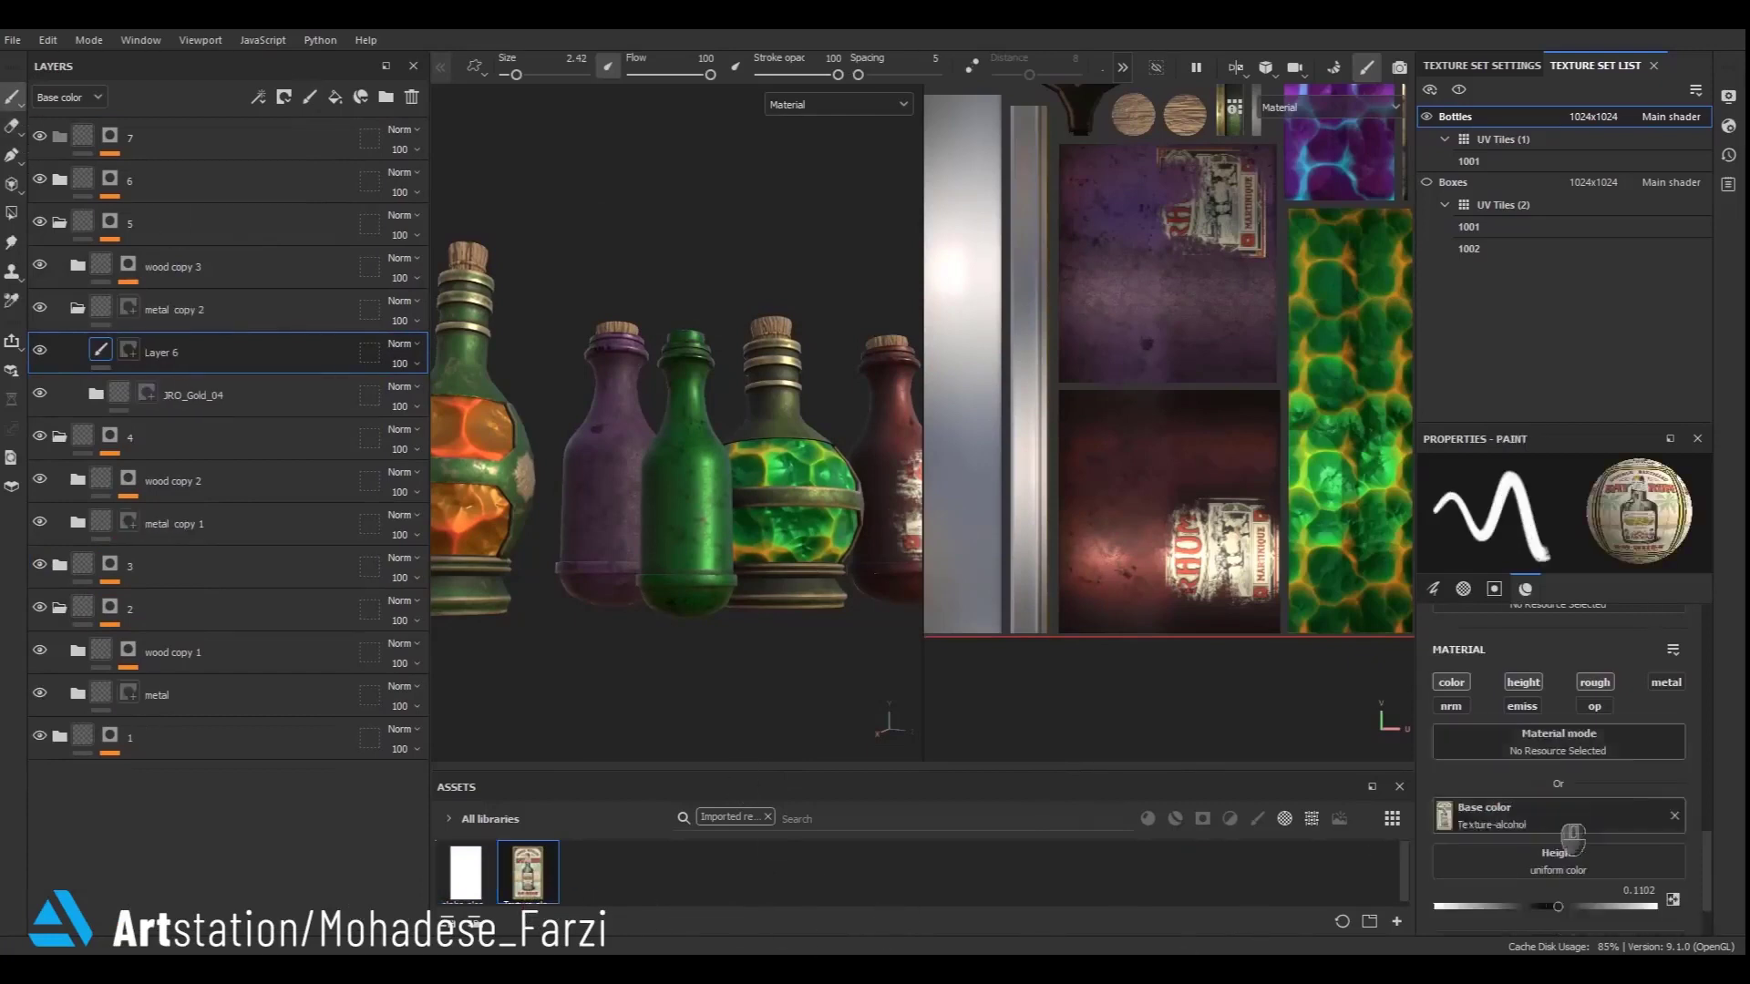
{"action": "scroll", "coordinate": [1567, 843], "scroll_direction": "down", "scroll_amount": 1}
{"action": "scroll", "coordinate": [1561, 849], "scroll_direction": "up", "scroll_amount": 6}
{"action": "mouse_move", "coordinate": [458, 880]}
{"action": "left_mouse_down"}
{"action": "mouse_move", "coordinate": [603, 883]}
{"action": "mouse_move", "coordinate": [1538, 729]}
{"action": "left_mouse_up"}
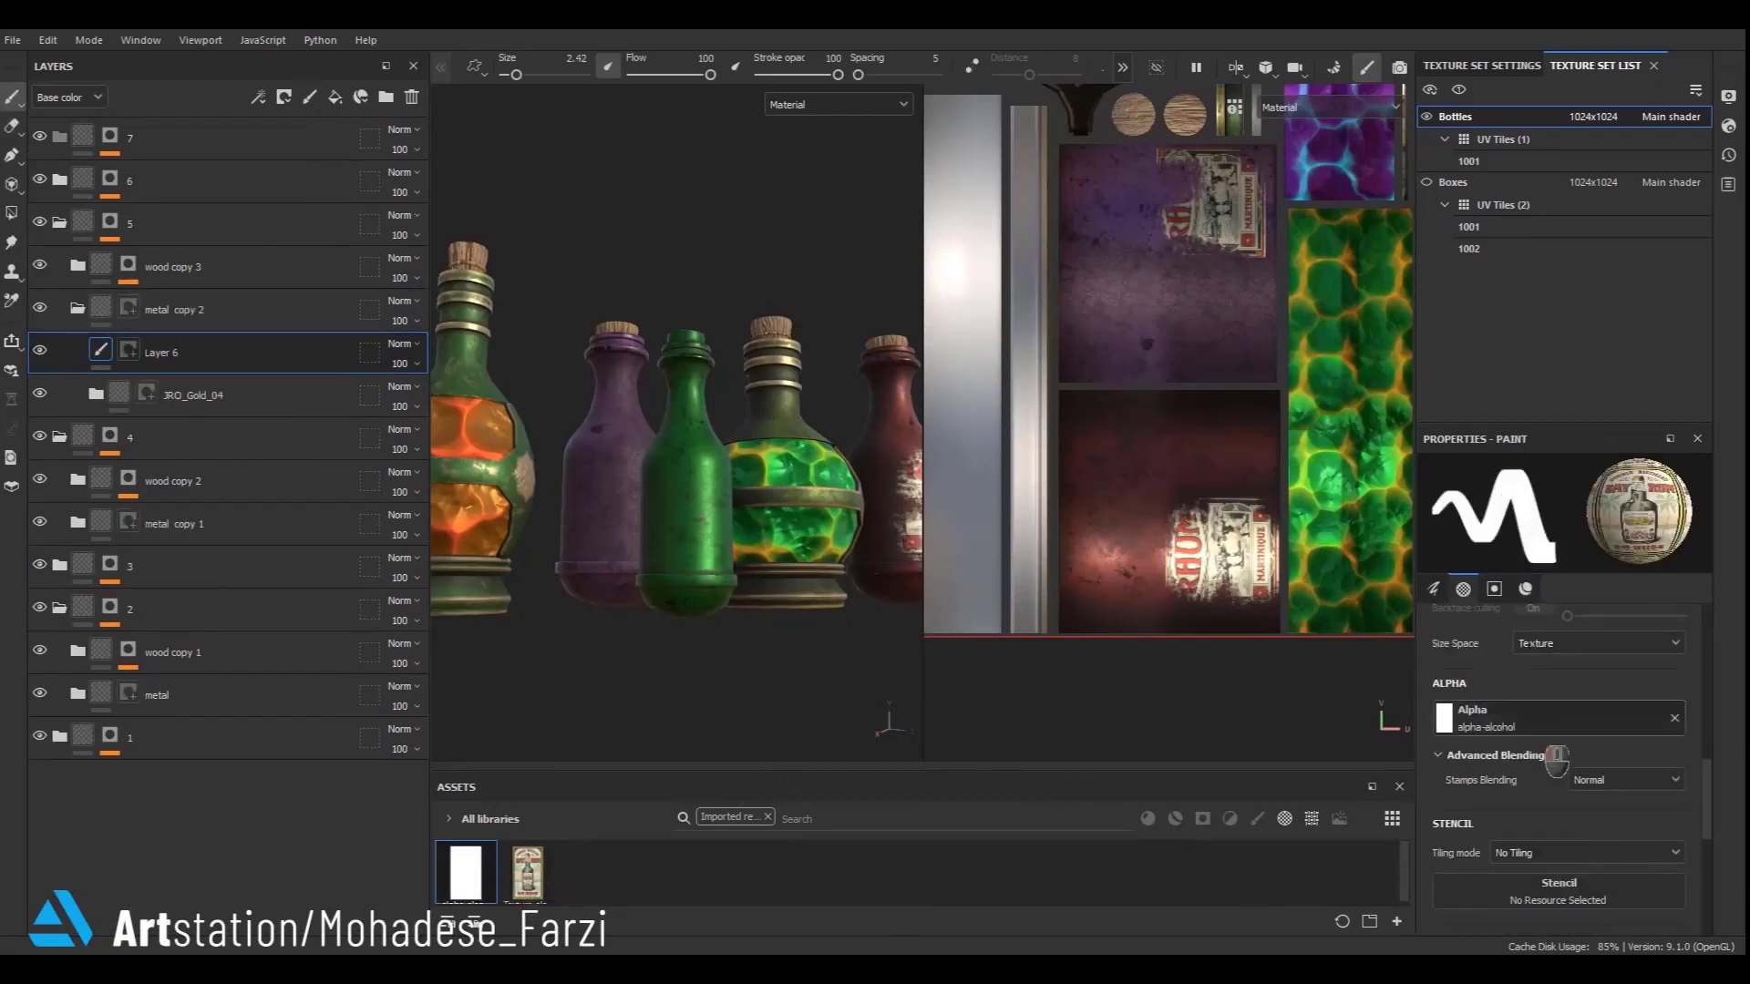
- Try stamping the alcohol label onto the green bottle, then undo the stamp
{"action": "right_click_drag", "start_coordinate": [710, 492], "coordinate": [770, 597], "text": "alt"}
{"action": "left_click_drag", "start_coordinate": [770, 597], "coordinate": [686, 602], "text": "alt"}
{"action": "right_click_drag", "start_coordinate": [665, 572], "coordinate": [699, 611], "text": "ctrl"}
{"action": "left_click", "coordinate": [651, 538]}
{"action": "key", "text": "ctrl+z"}
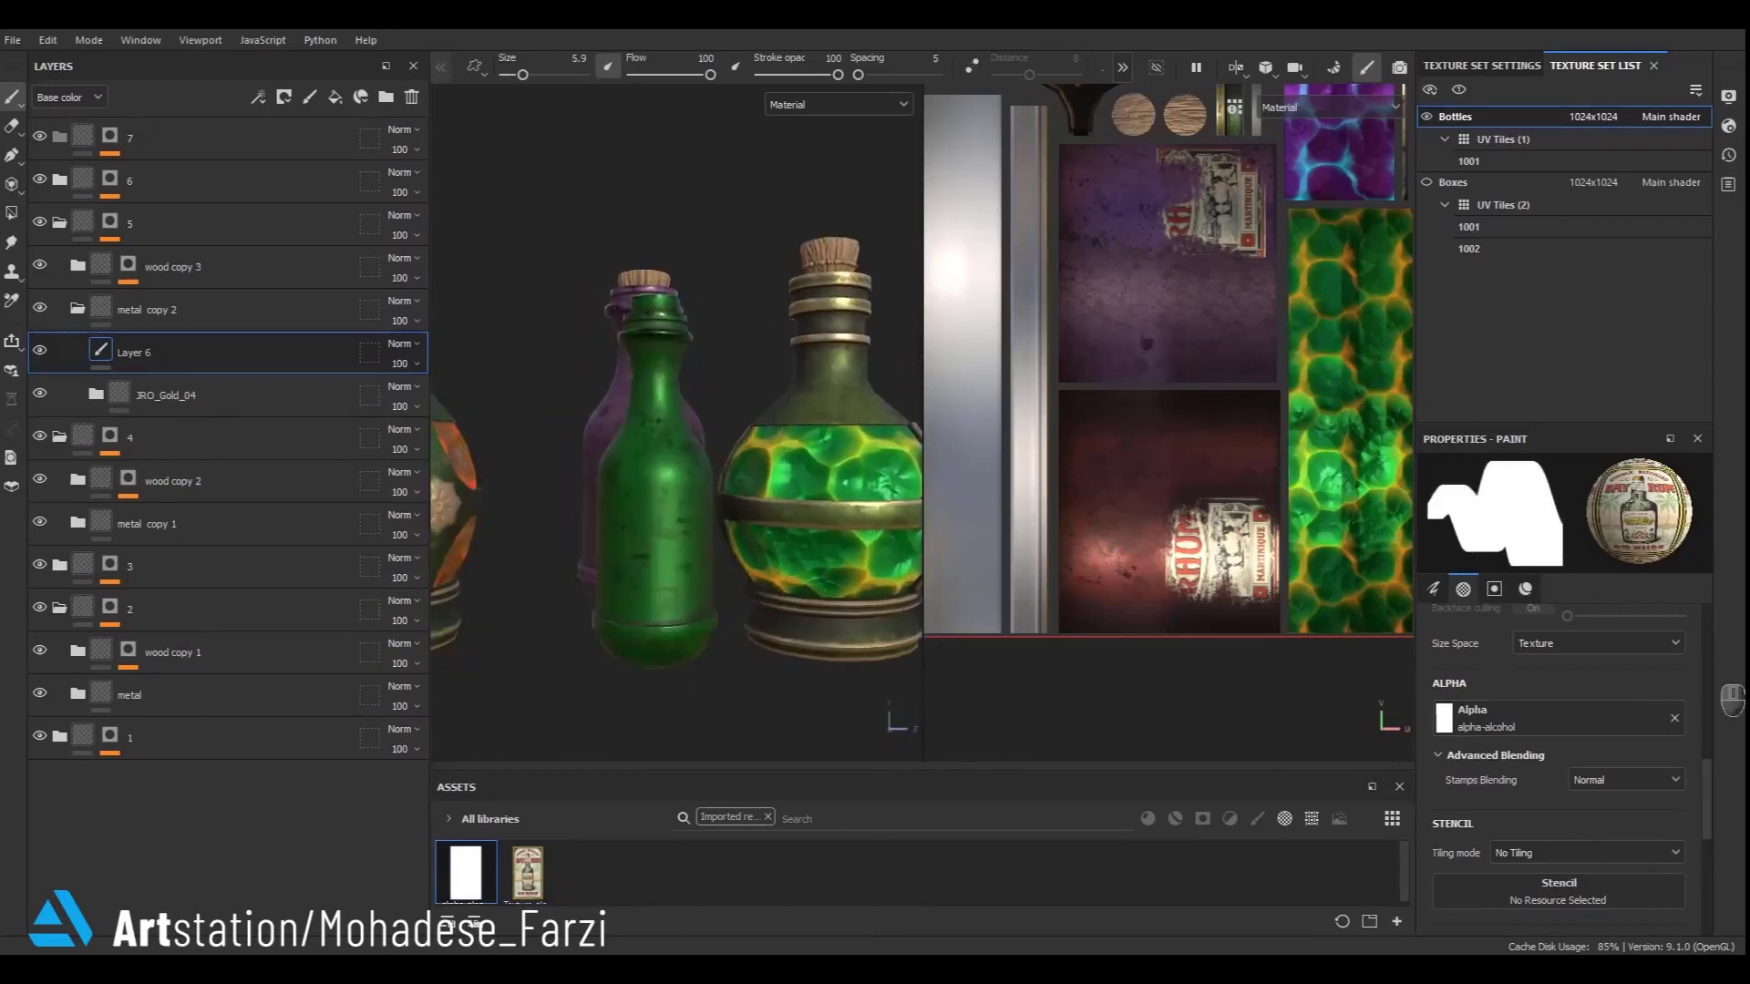
- Rotate the label brush to 180 degrees and stamp the alcohol label onto the green bottle's body
{"action": "scroll", "coordinate": [1718, 732], "scroll_direction": "up", "scroll_amount": 3}
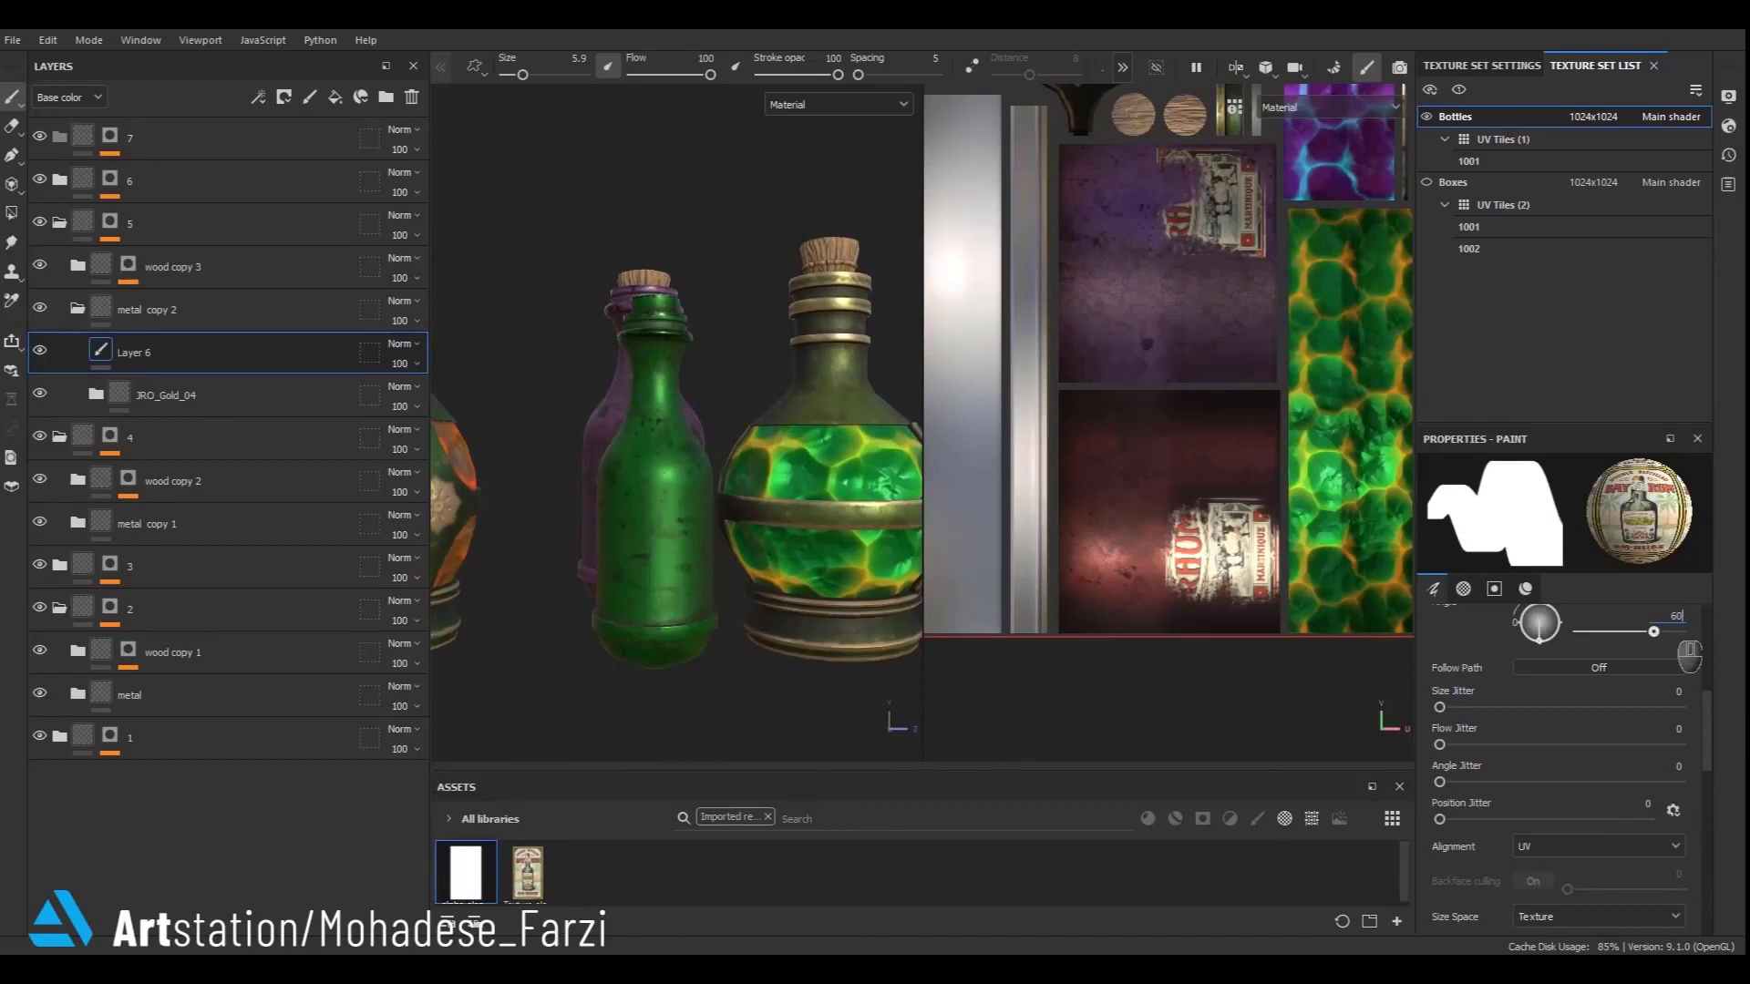
{"action": "left_click", "coordinate": [661, 549]}
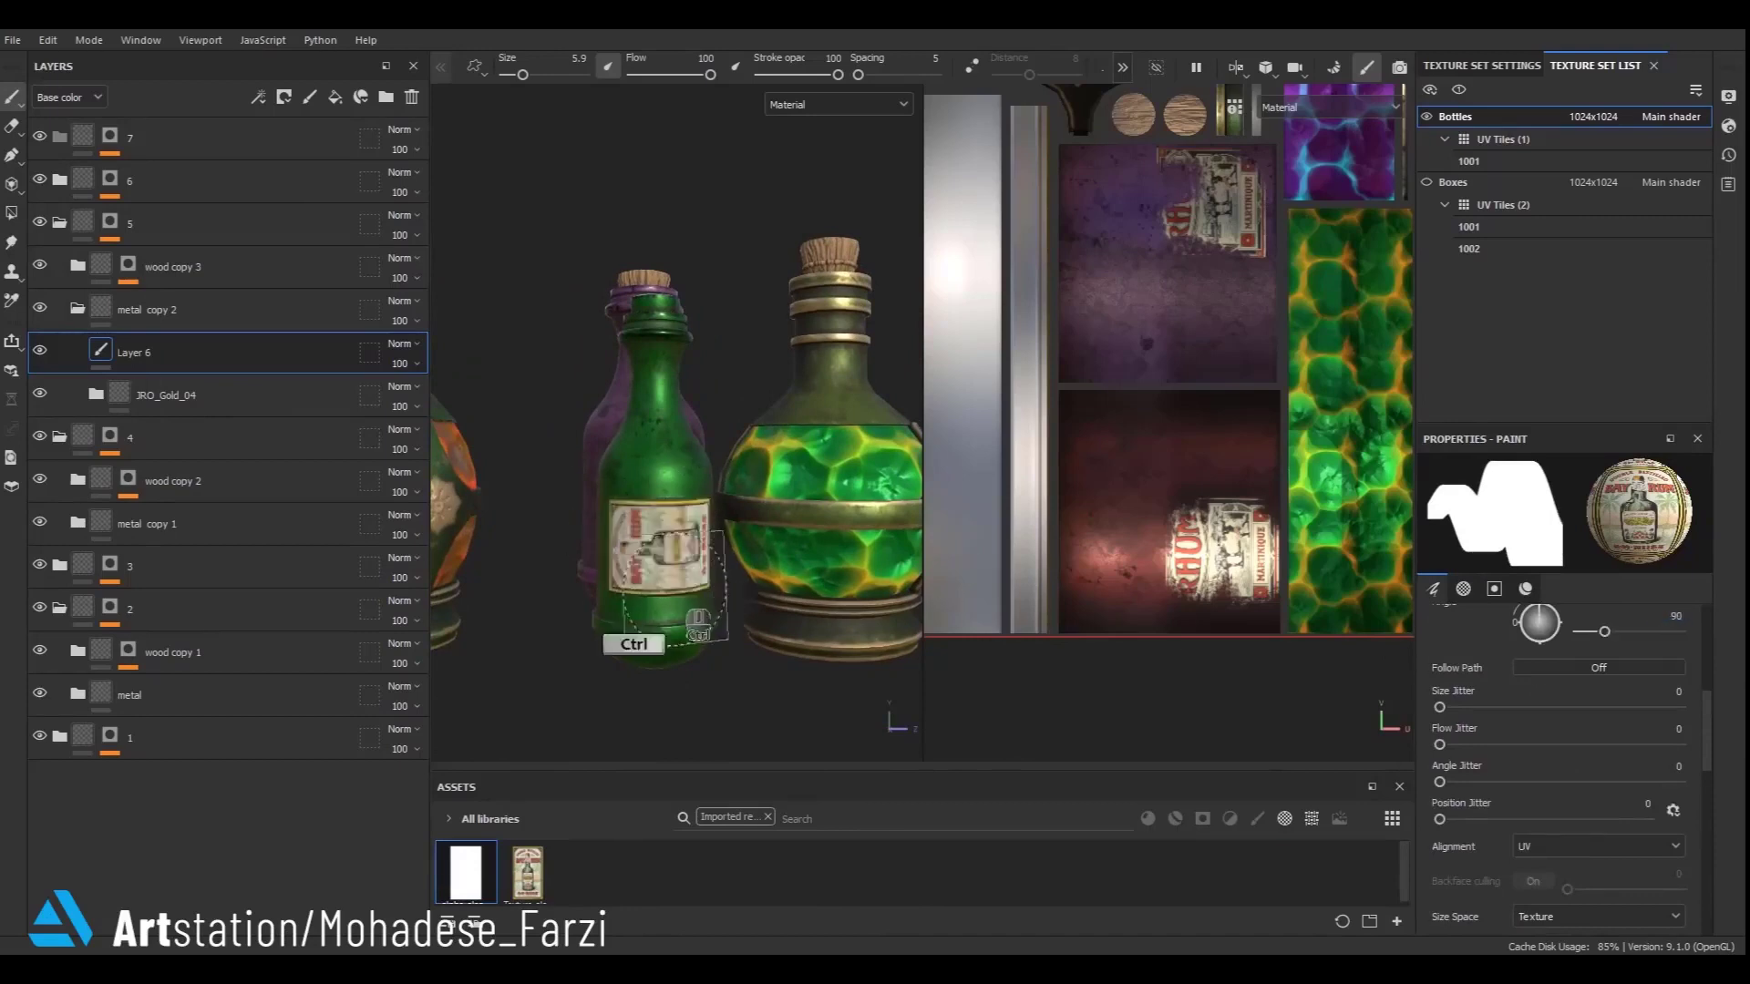
{"action": "key", "text": "ctrl+z"}
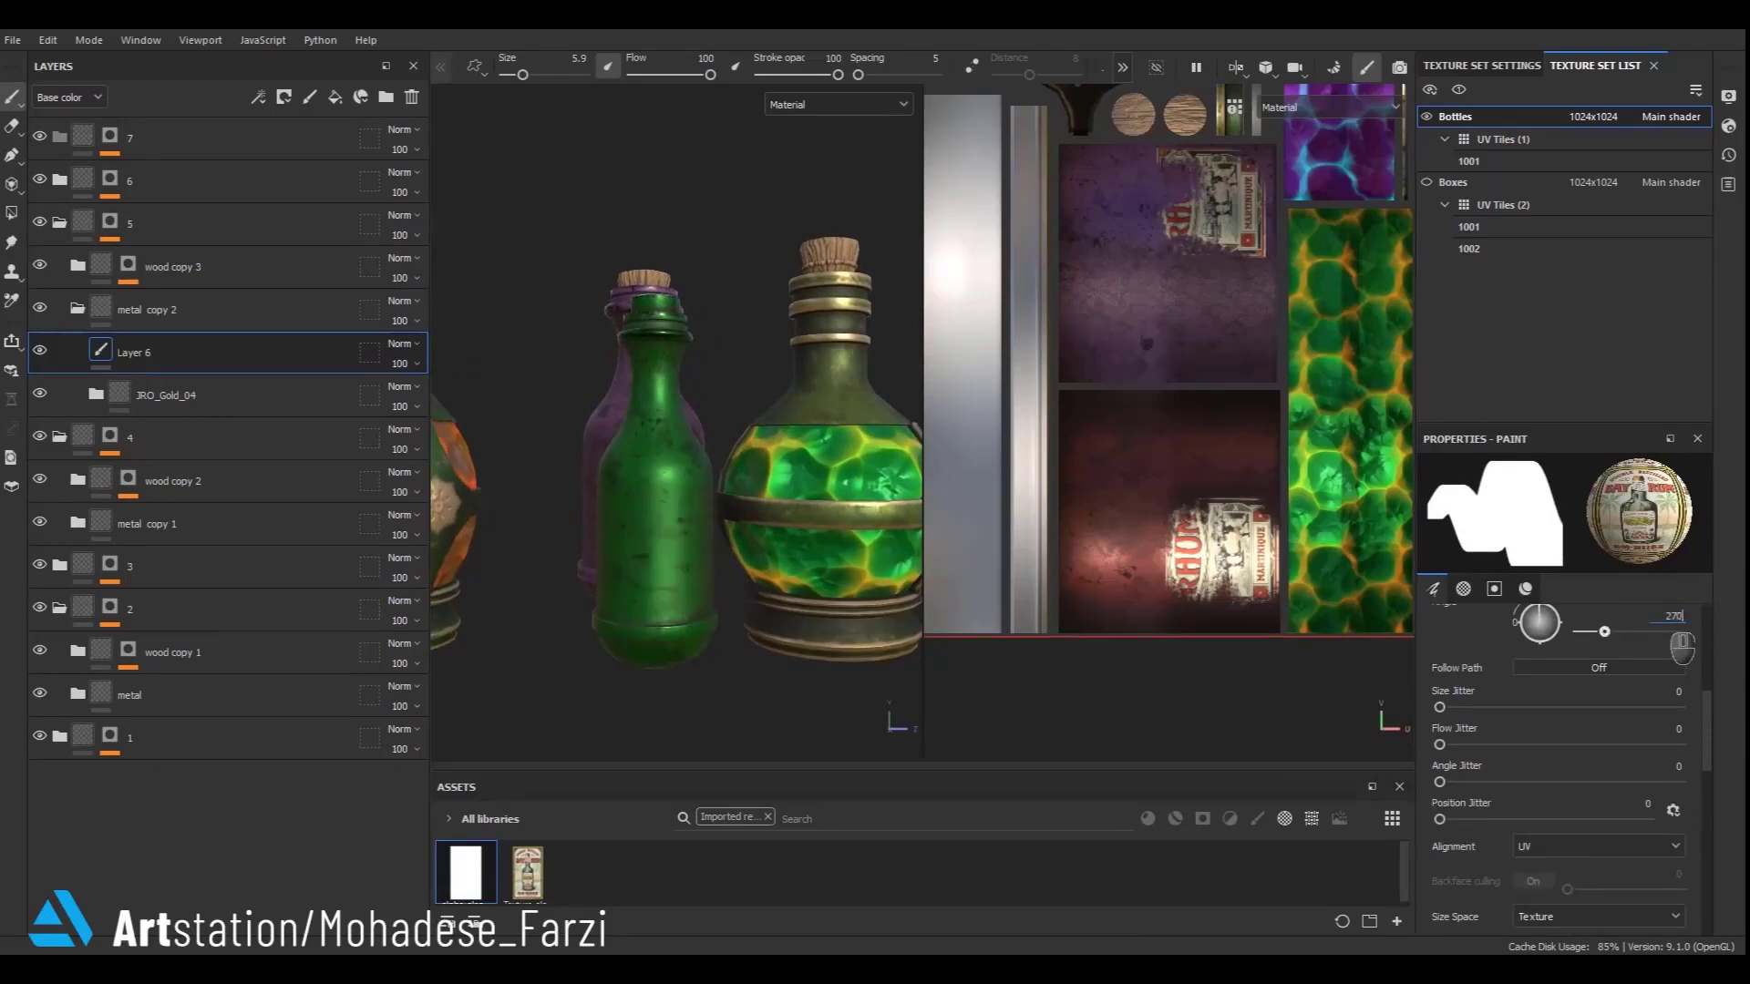
{"action": "left_click", "coordinate": [673, 596]}
{"action": "key", "text": "ctrl+z"}
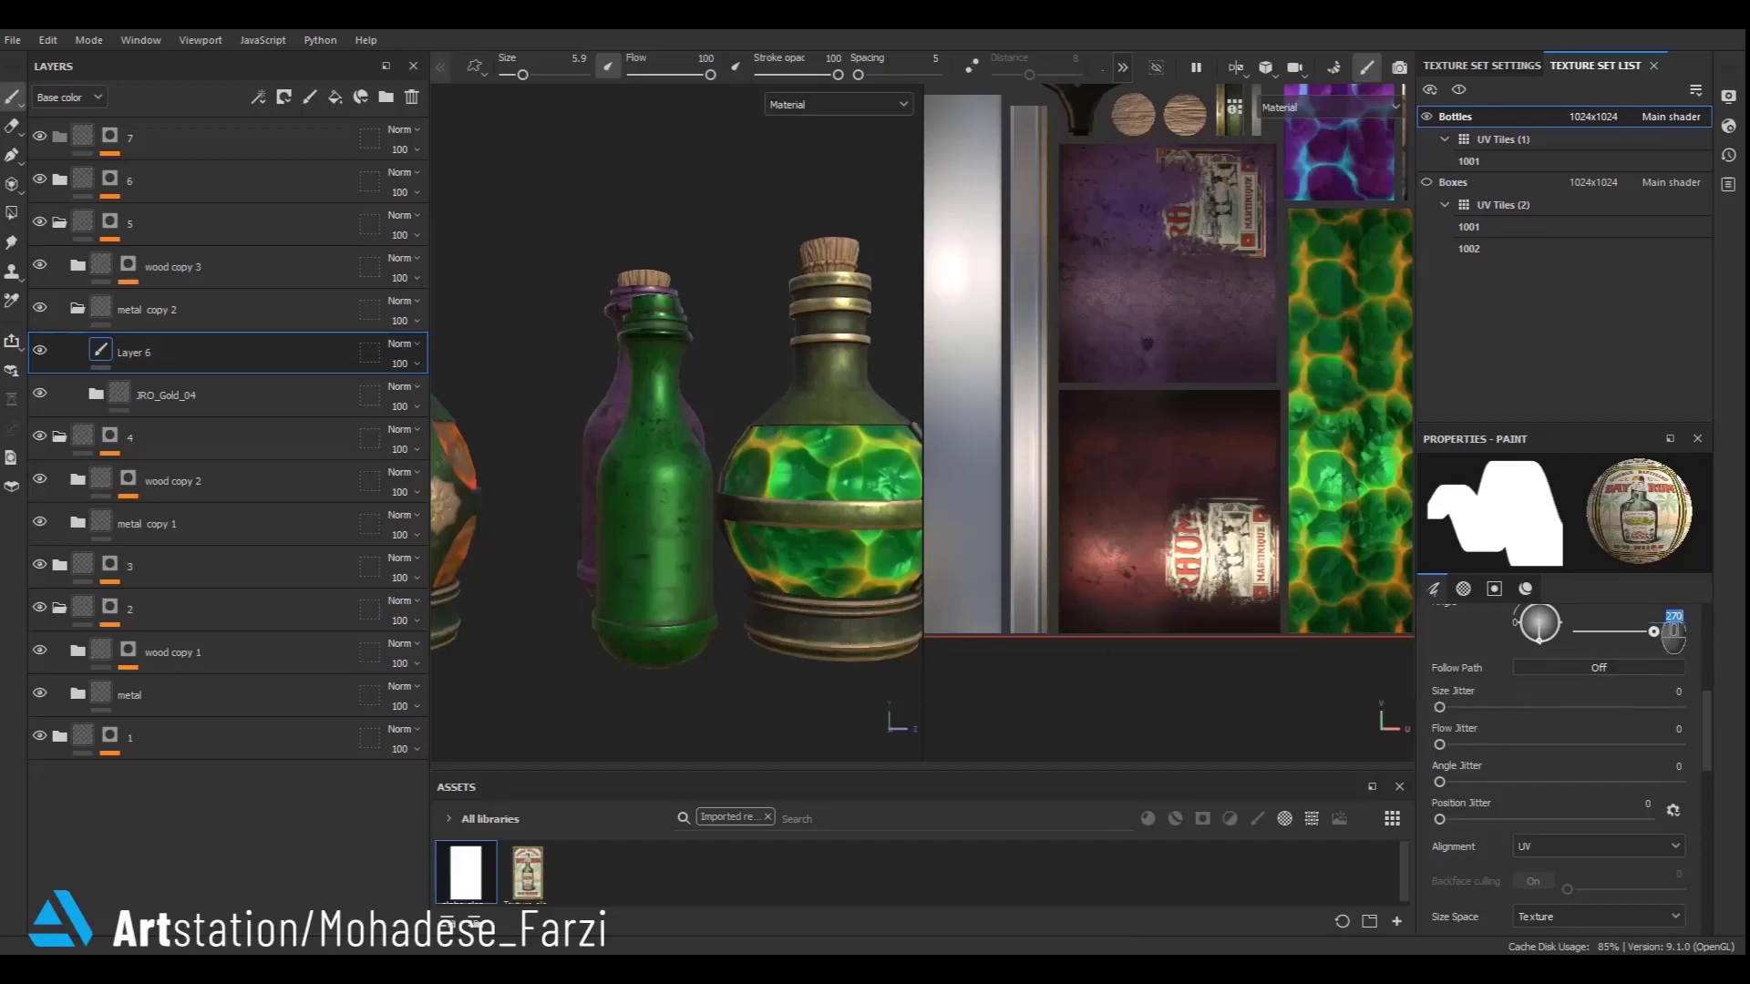
{"action": "left_click", "coordinate": [645, 560]}
{"action": "key", "text": "ctrl+z"}
{"action": "scroll", "coordinate": [672, 555], "scroll_direction": "up", "scroll_amount": 3}
{"action": "right_click_drag", "start_coordinate": [673, 543], "coordinate": [699, 561], "text": "ctrl"}
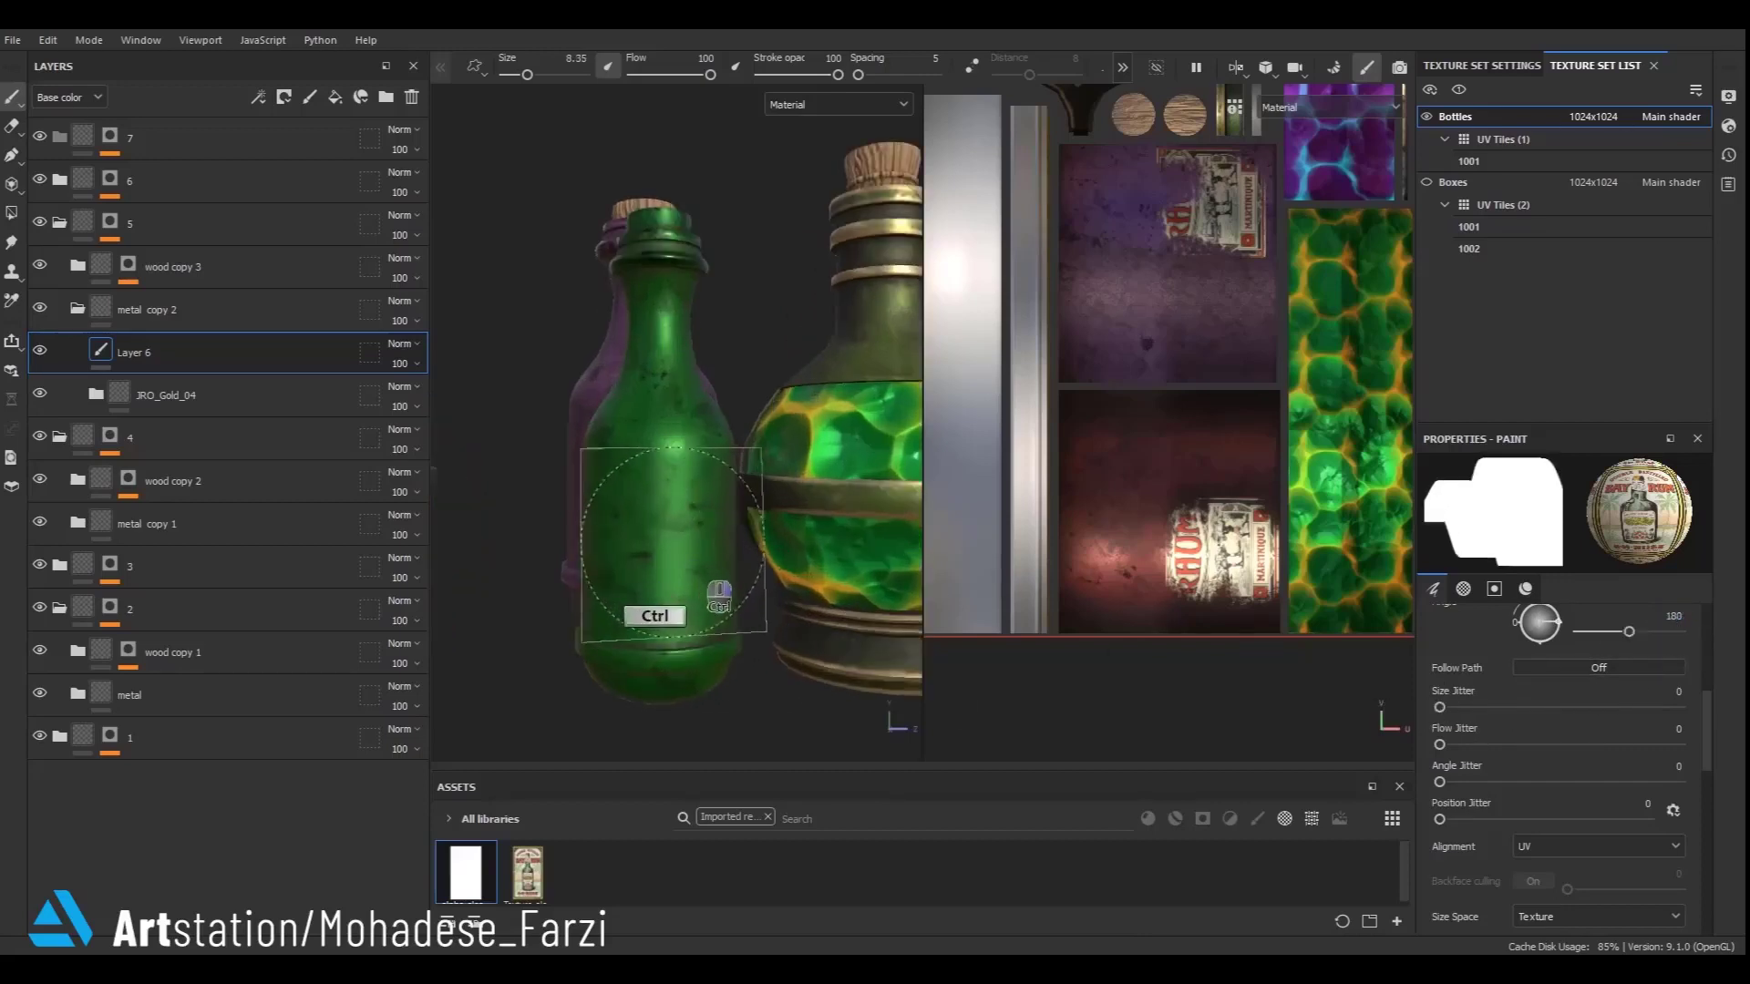
{"action": "left_click", "coordinate": [662, 529]}
{"action": "scroll", "coordinate": [668, 485], "scroll_direction": "down", "scroll_amount": 2}
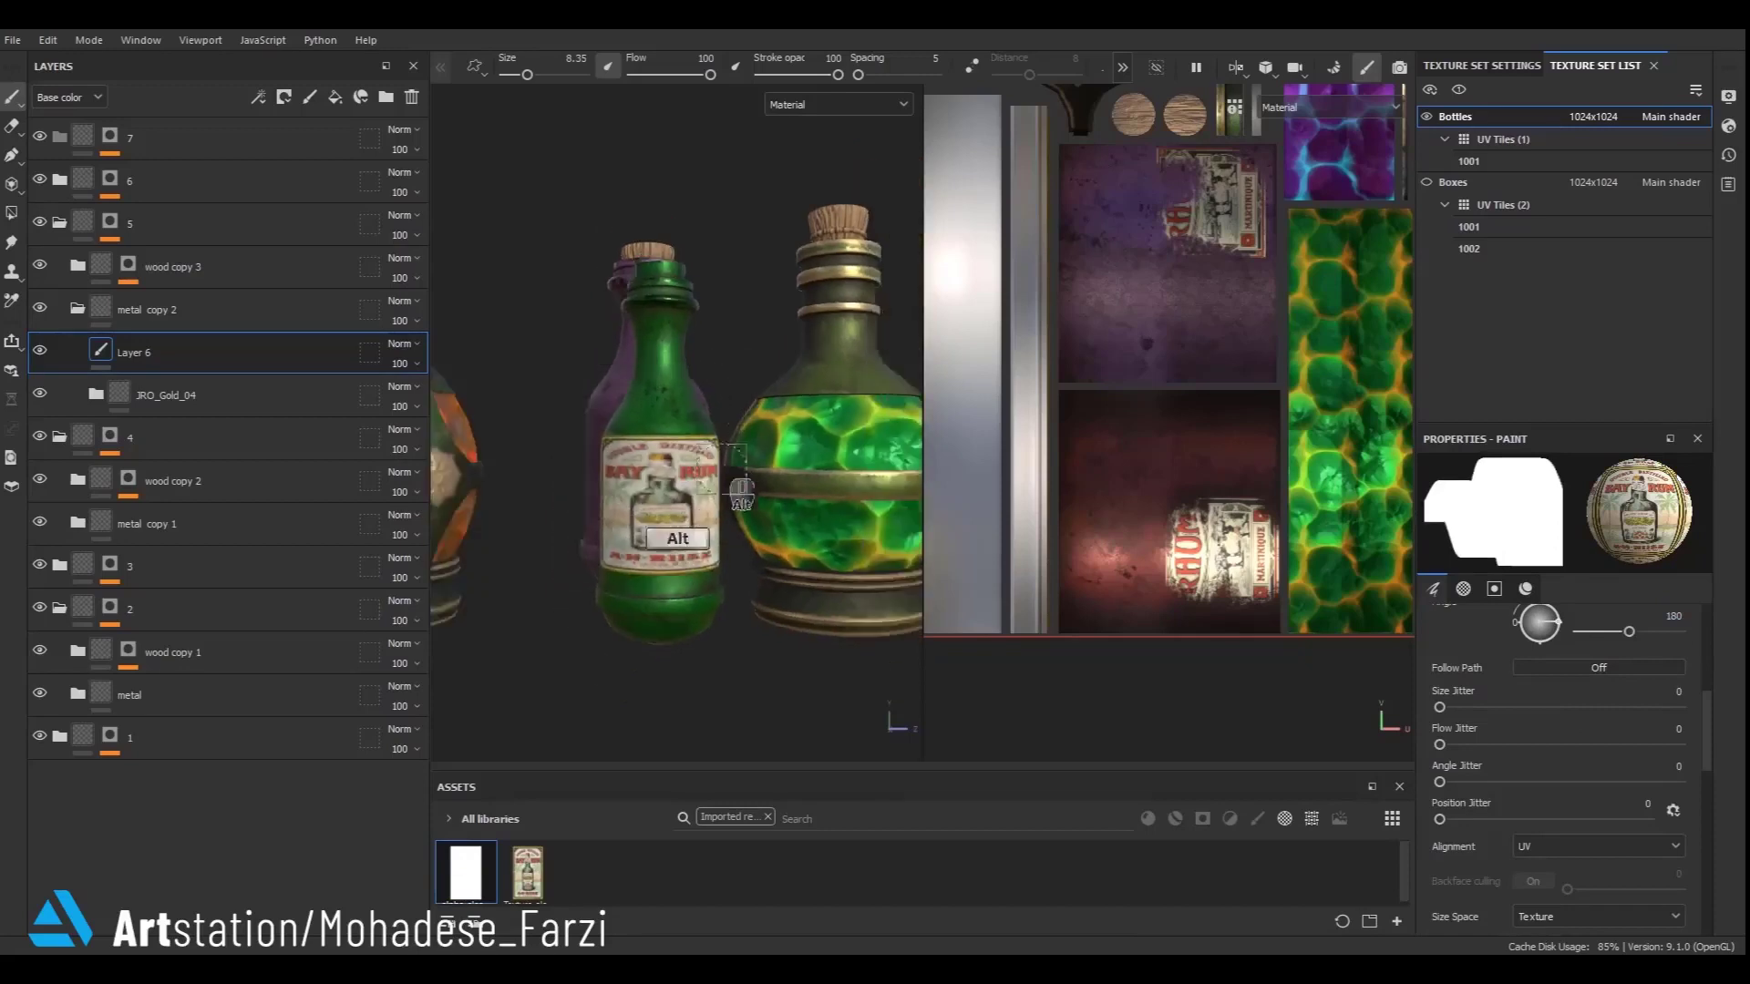
- Erase the stray edges of the stamped label on the green bottle with the Eraser
{"action": "left_click_drag", "start_coordinate": [741, 492], "coordinate": [510, 428], "text": "alt"}
{"action": "left_click", "coordinate": [9, 124]}
{"action": "scroll", "coordinate": [685, 496], "scroll_direction": "up", "scroll_amount": 3}
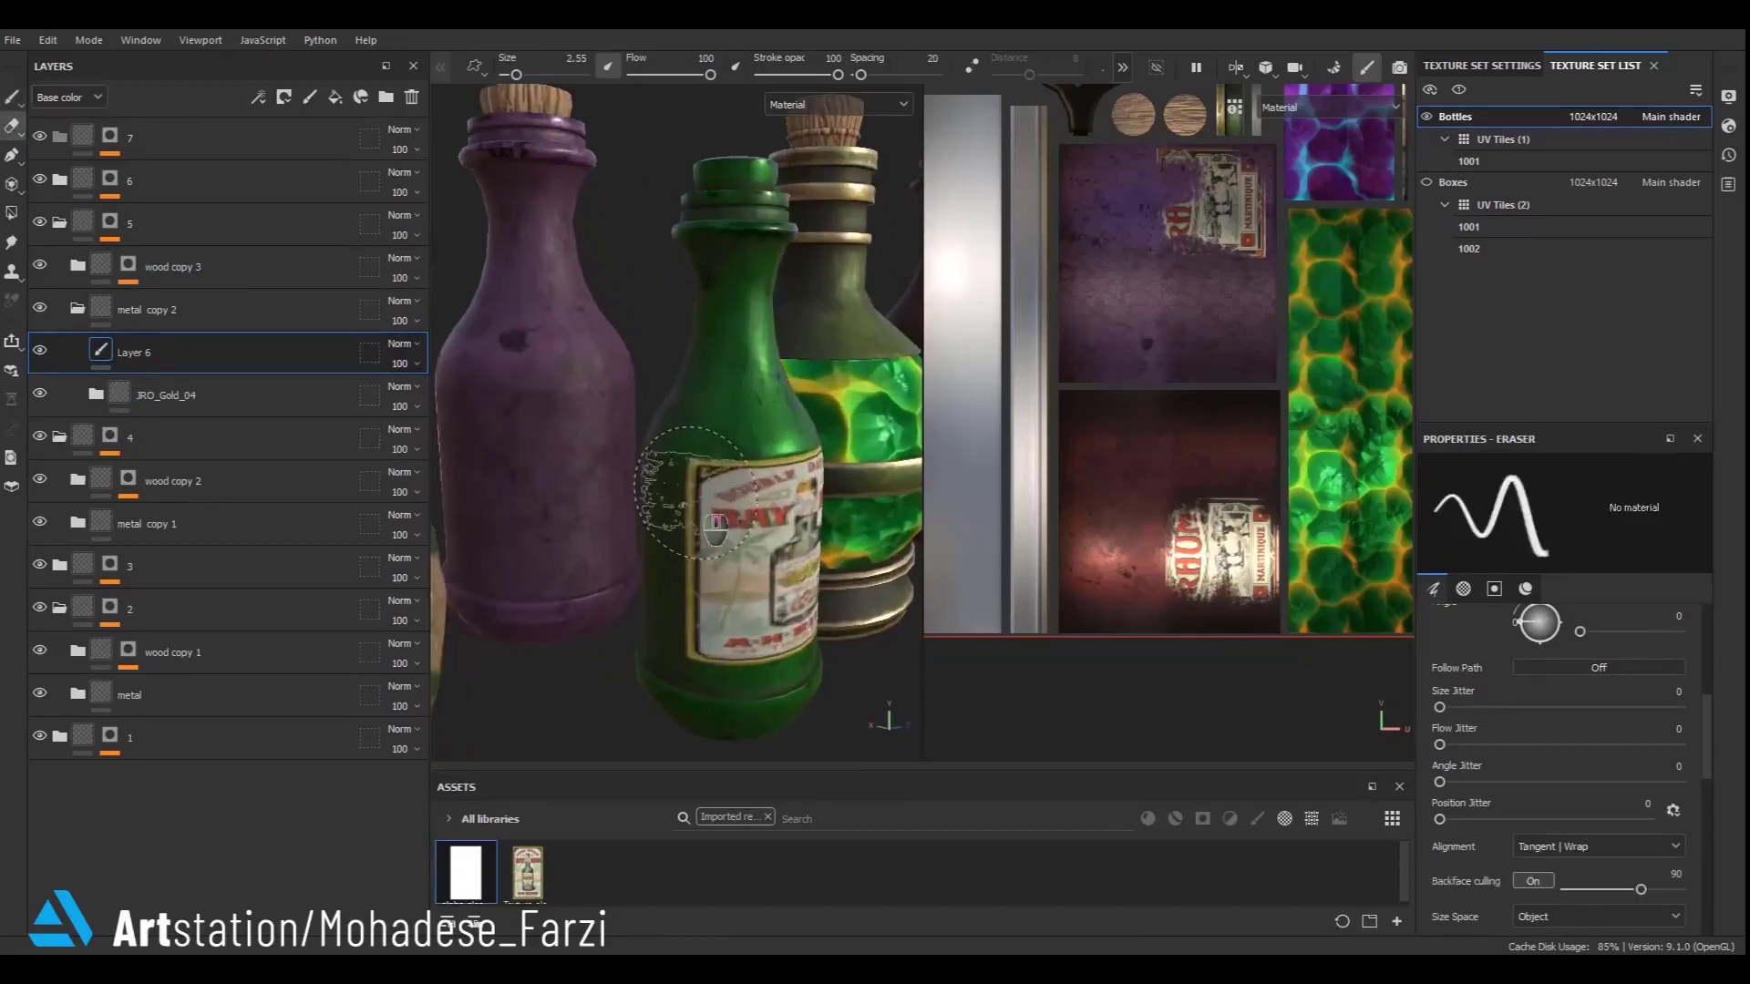
{"action": "left_click_drag", "start_coordinate": [690, 490], "coordinate": [689, 509]}
{"action": "mouse_move", "coordinate": [680, 655]}
{"action": "left_mouse_down"}
{"action": "mouse_move", "coordinate": [716, 685]}
{"action": "mouse_move", "coordinate": [654, 678]}
{"action": "left_mouse_up"}
{"action": "scroll", "coordinate": [655, 678], "scroll_direction": "down", "scroll_amount": 3}
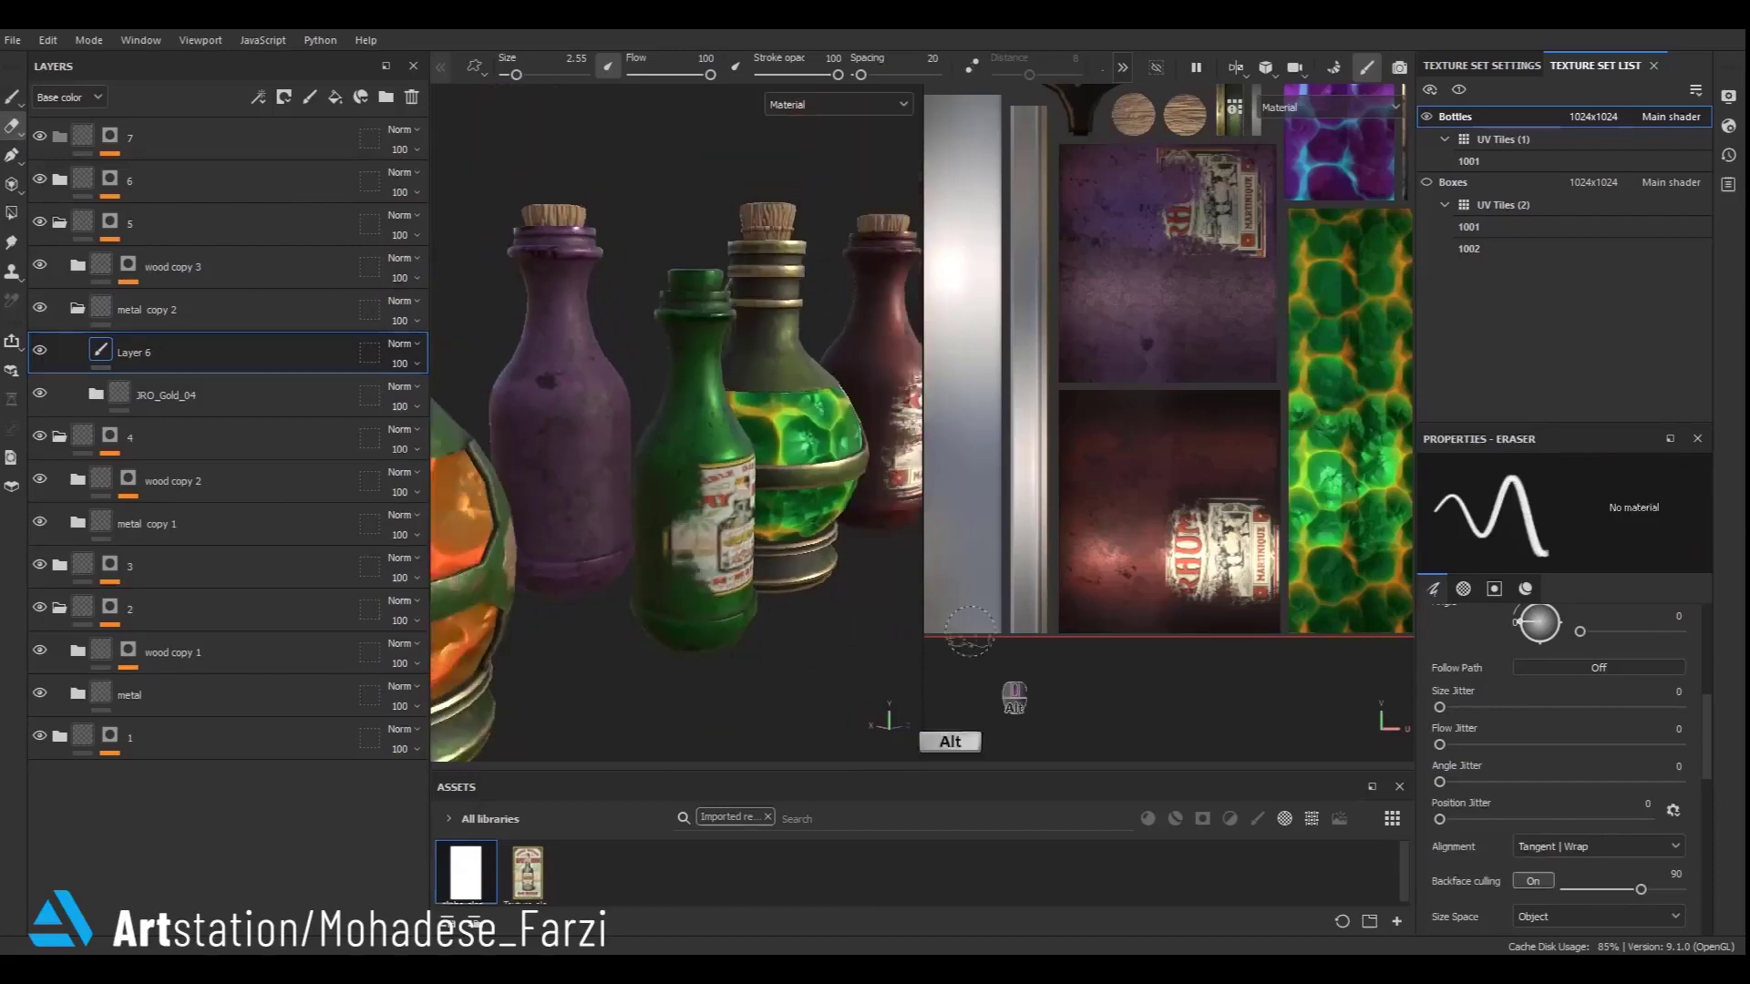
{"action": "mouse_move", "coordinate": [992, 660]}
{"action": "left_mouse_down", "text": "alt"}
{"action": "mouse_move", "coordinate": [908, 607]}
{"action": "mouse_move", "coordinate": [1025, 635]}
{"action": "left_mouse_up", "text": "alt"}
{"action": "left_click_drag", "start_coordinate": [1175, 613], "coordinate": [1117, 482], "text": "alt+shift"}
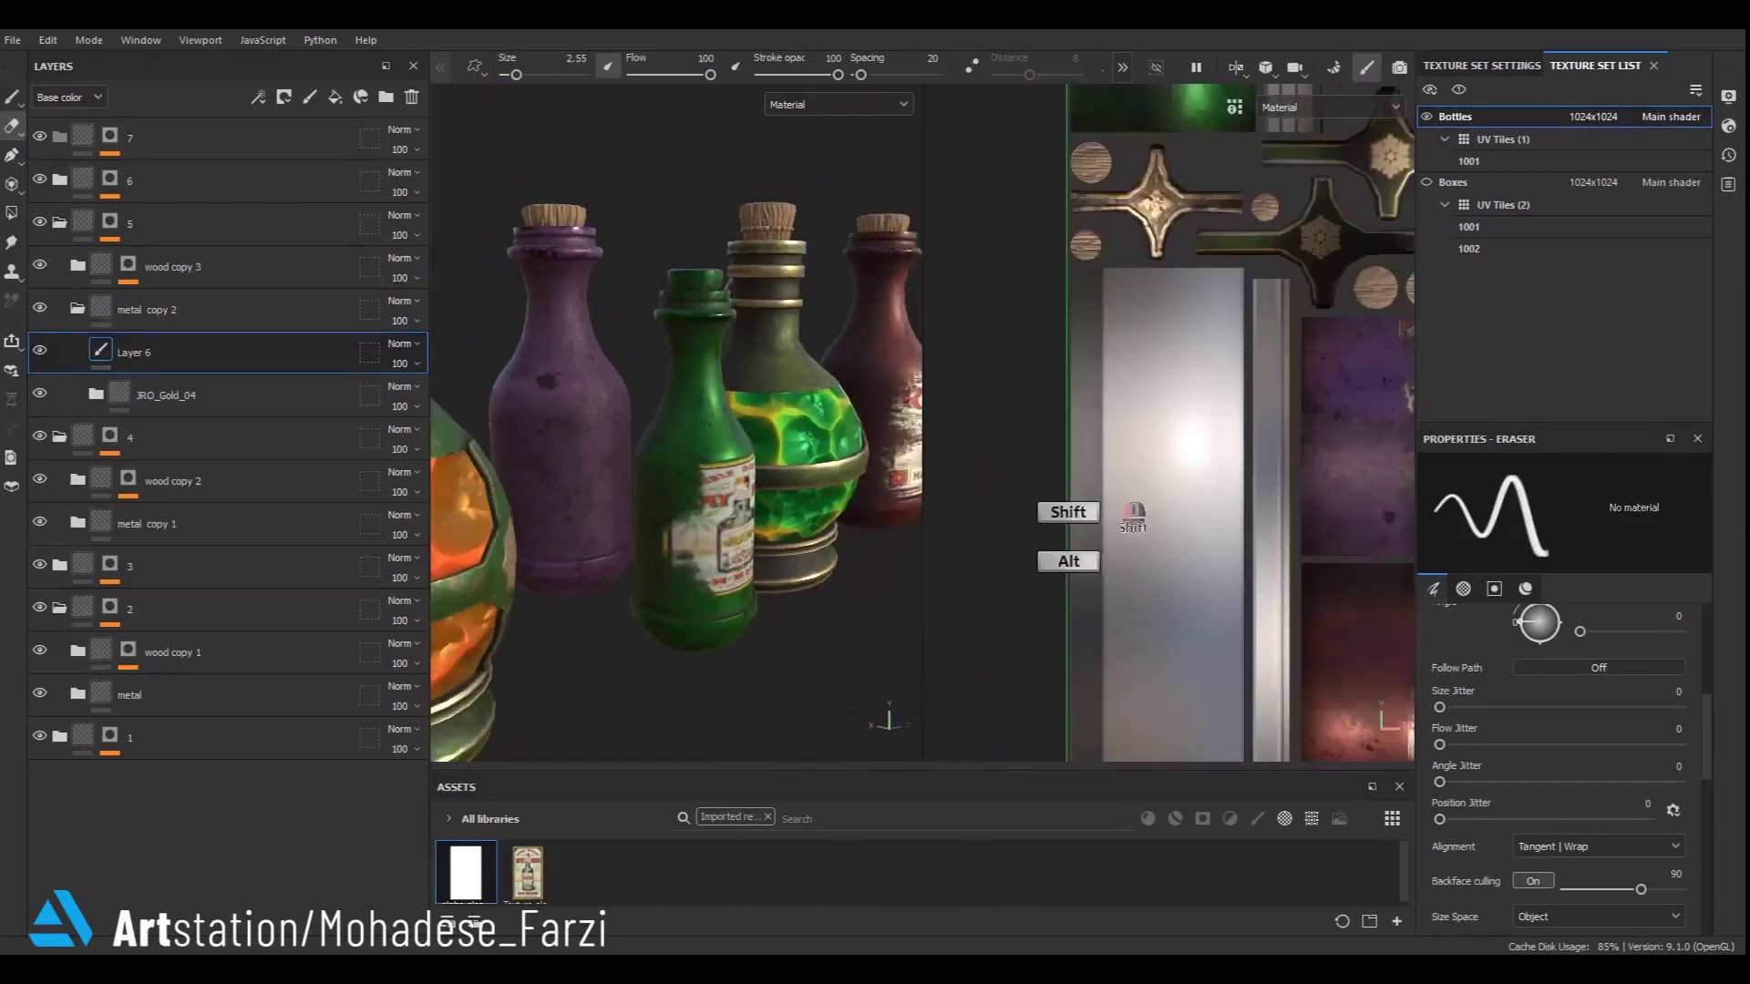
{"action": "left_click_drag", "start_coordinate": [791, 590], "coordinate": [665, 547], "text": "alt"}
{"action": "mouse_move", "coordinate": [792, 499]}
{"action": "left_mouse_down"}
{"action": "mouse_move", "coordinate": [709, 477]}
{"action": "mouse_move", "coordinate": [752, 459]}
{"action": "left_mouse_up"}
{"action": "key", "text": "ctrl+z"}
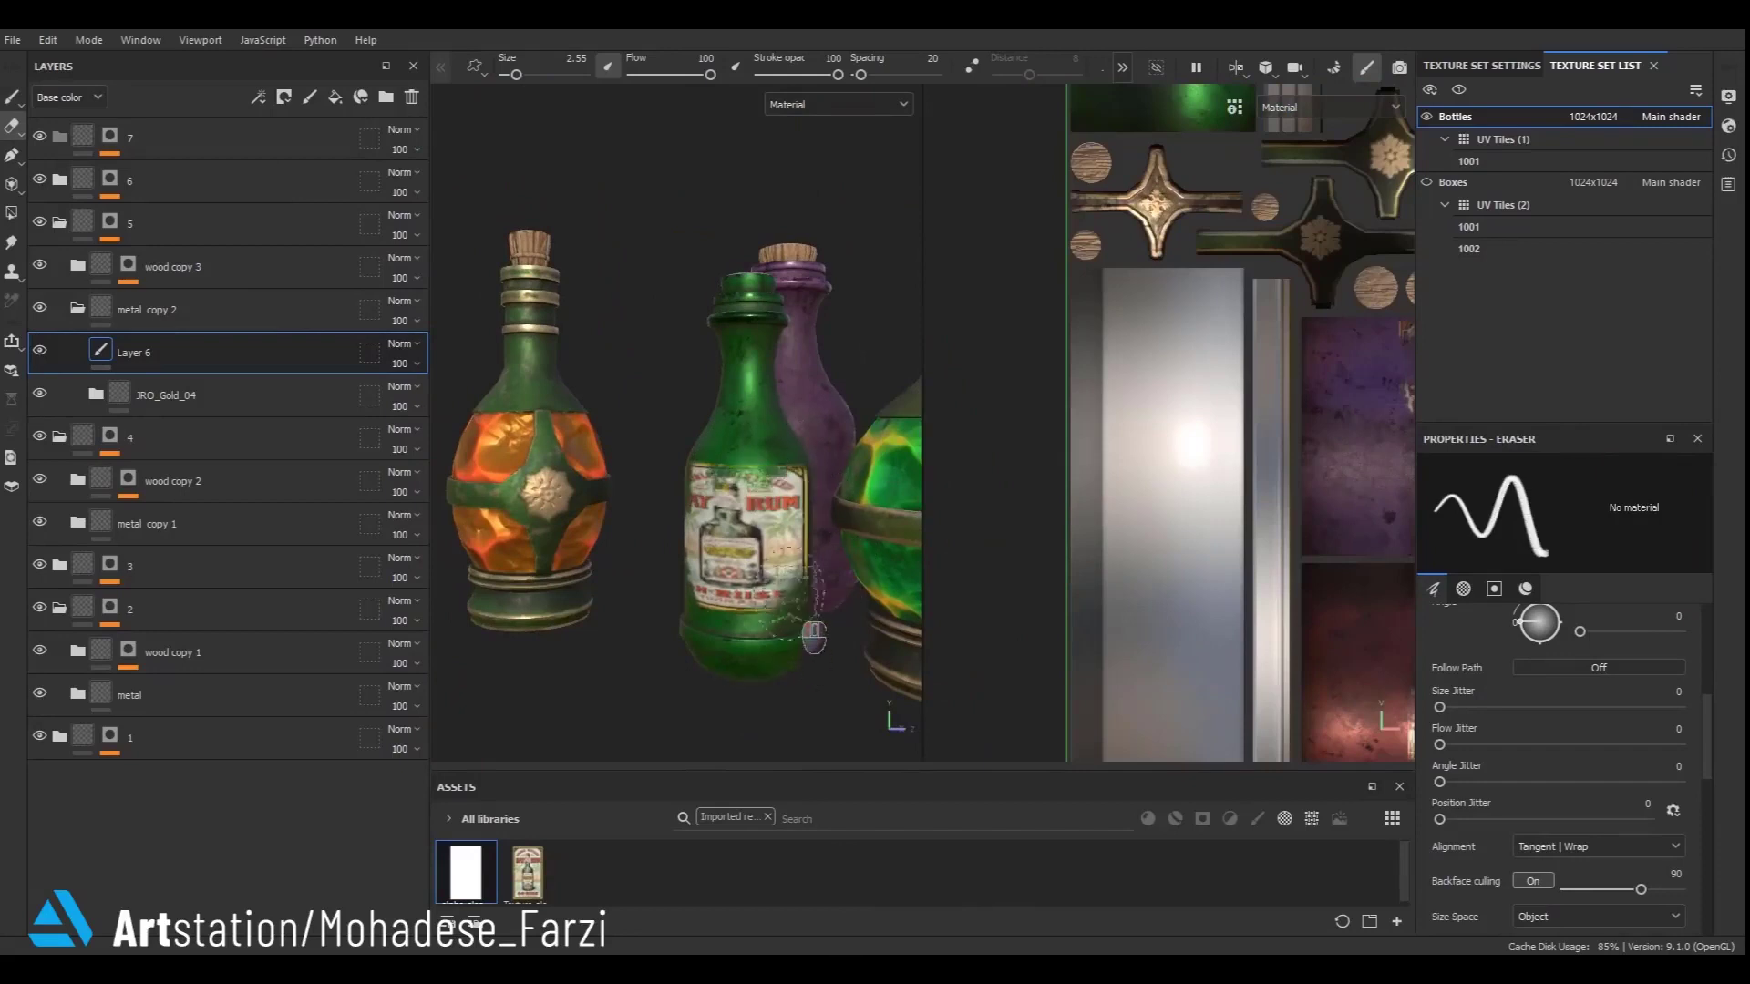
{"action": "scroll", "coordinate": [814, 638], "scroll_direction": "down", "scroll_amount": 5}
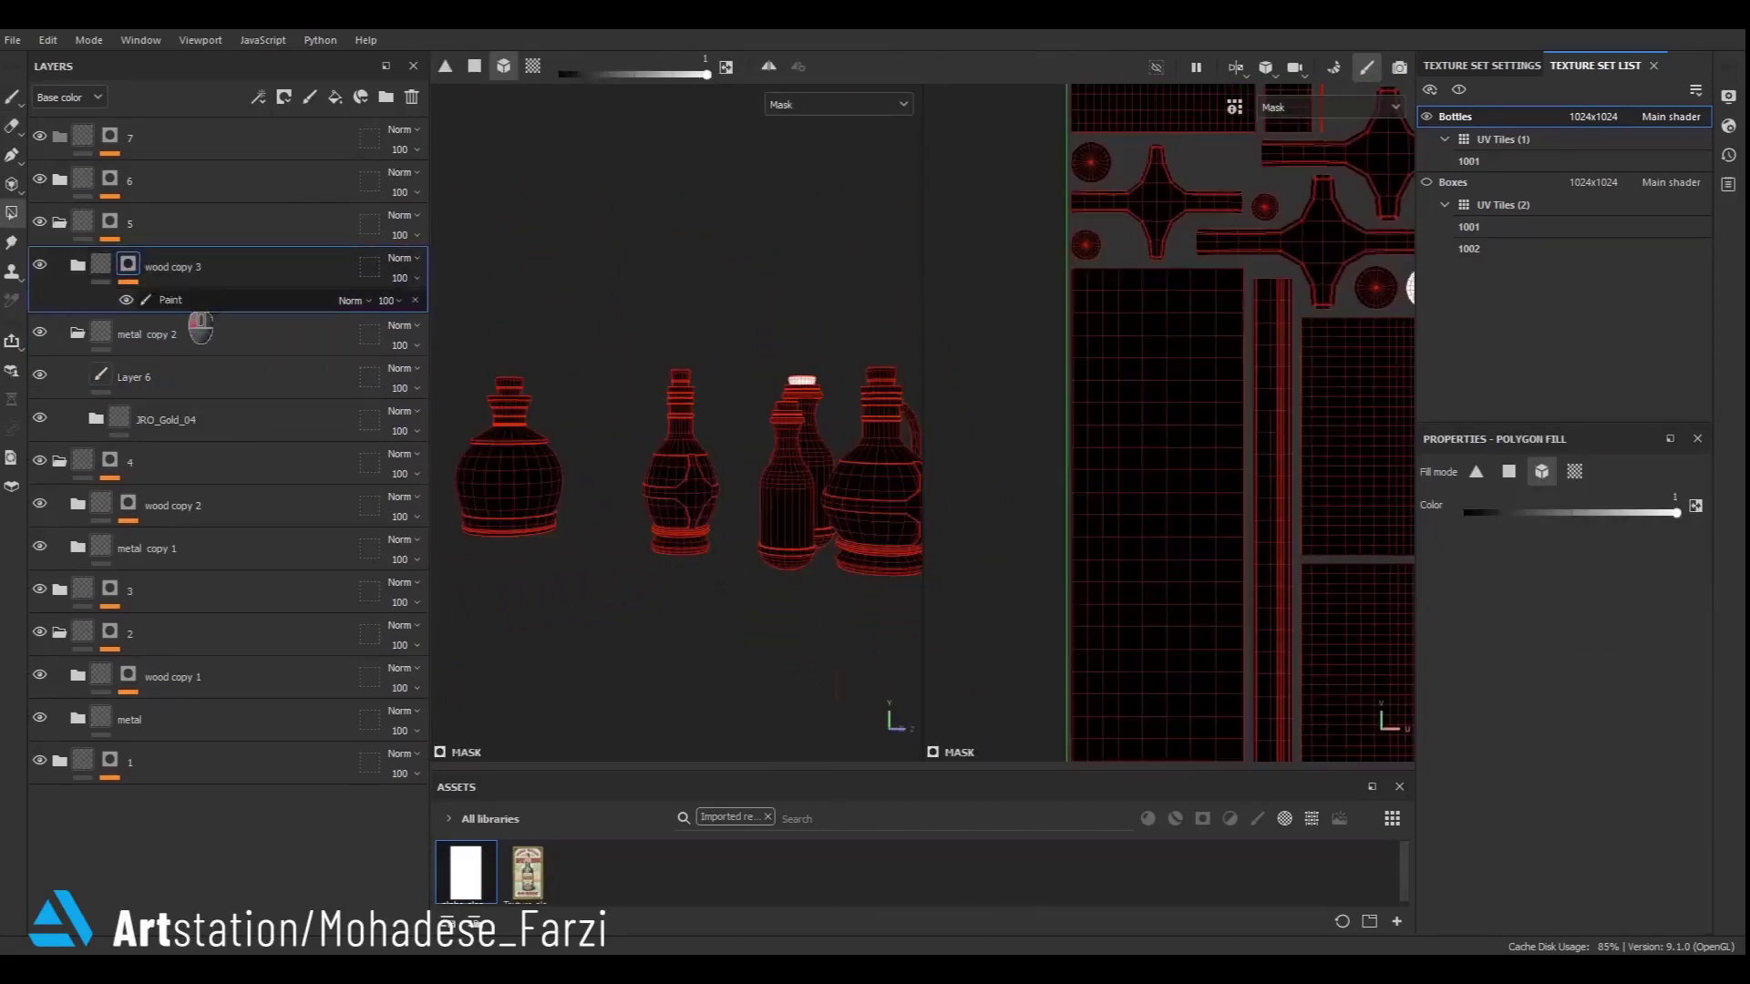
- Polygon-fill the green bottle's cork into wood copy 3's paint mask and collapse metal copy 2
{"action": "left_click", "coordinate": [185, 303]}
{"action": "scroll", "coordinate": [775, 440], "scroll_direction": "up", "scroll_amount": 5}
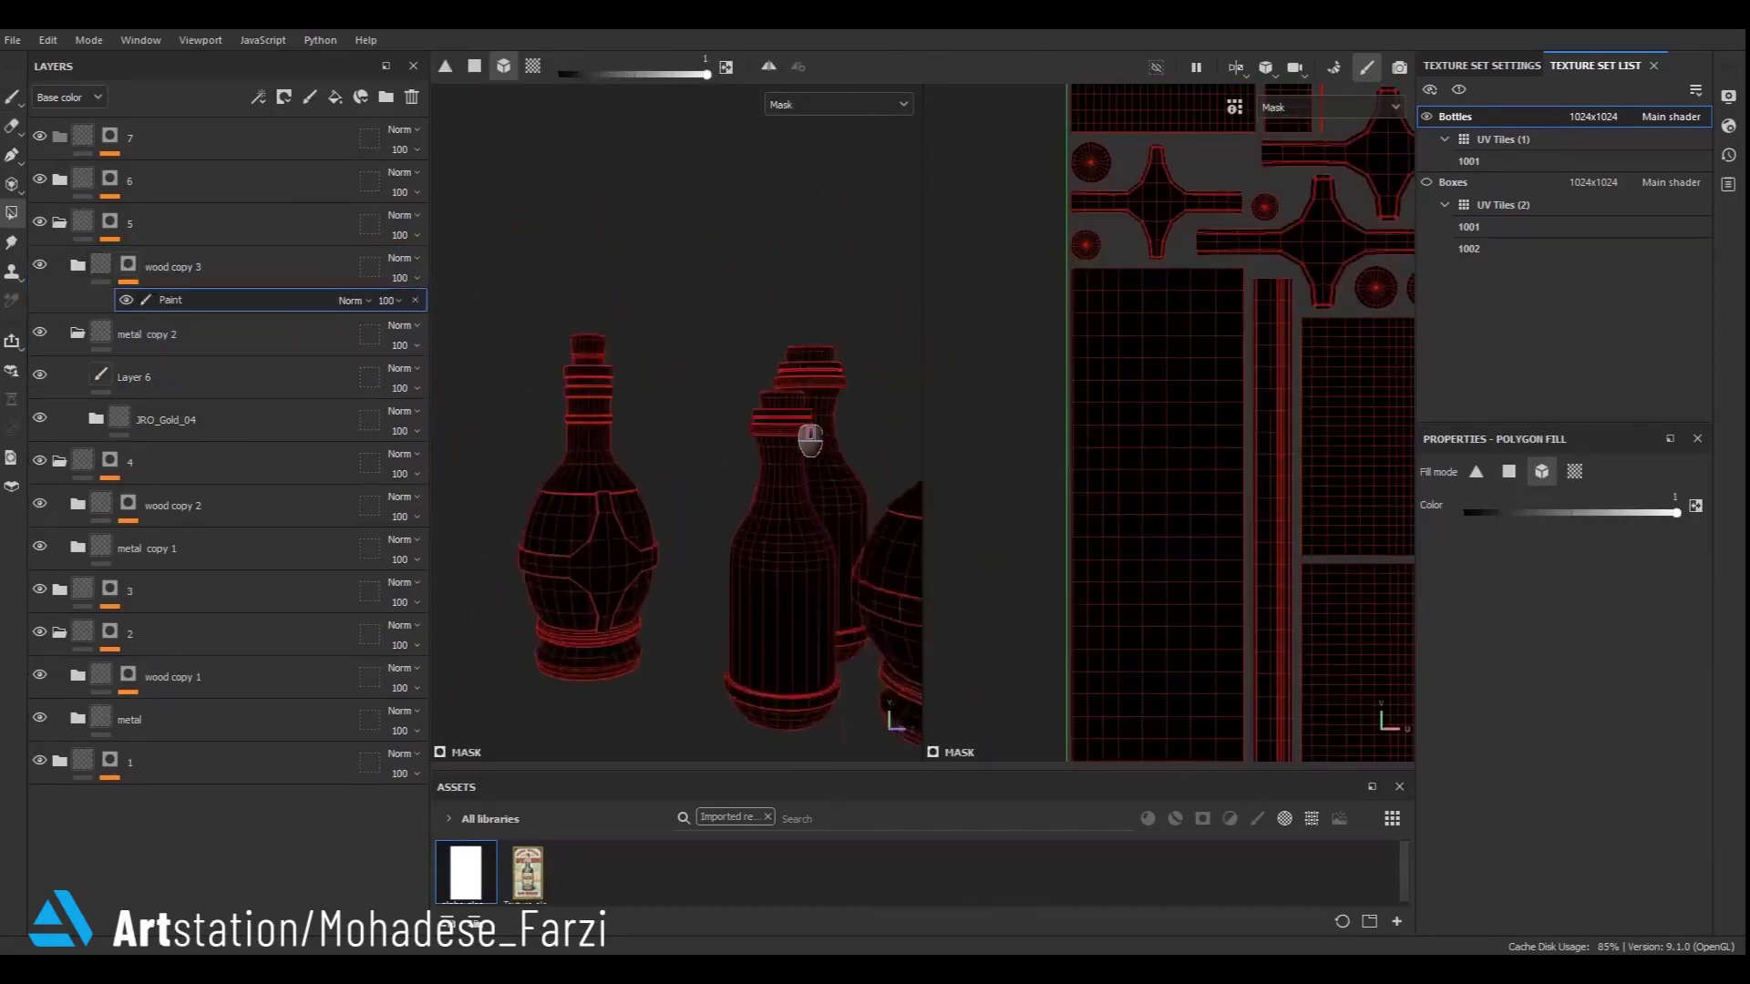
{"action": "left_click", "coordinate": [806, 428]}
{"action": "left_click", "coordinate": [102, 334]}
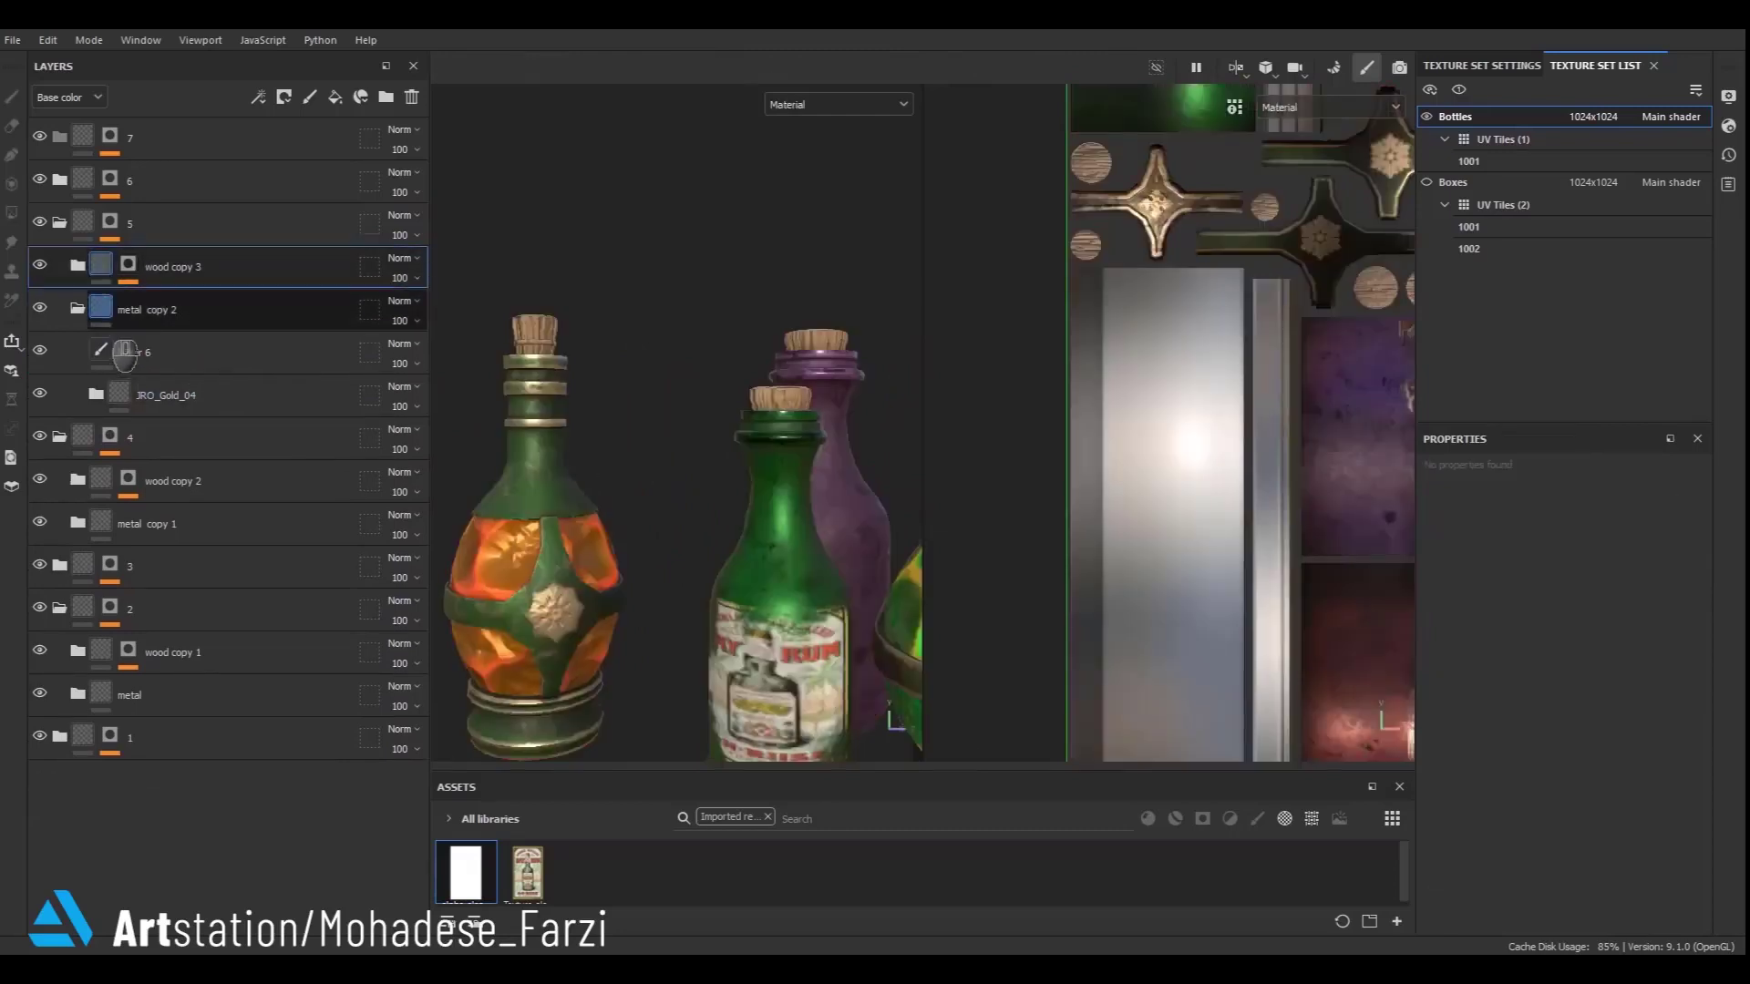
{"action": "left_click", "coordinate": [77, 308]}
- Duplicate the wood copy 3 and metal copy 2 folders and move the copies into folder 7
{"action": "scroll", "coordinate": [705, 510], "scroll_direction": "down", "scroll_amount": 5}
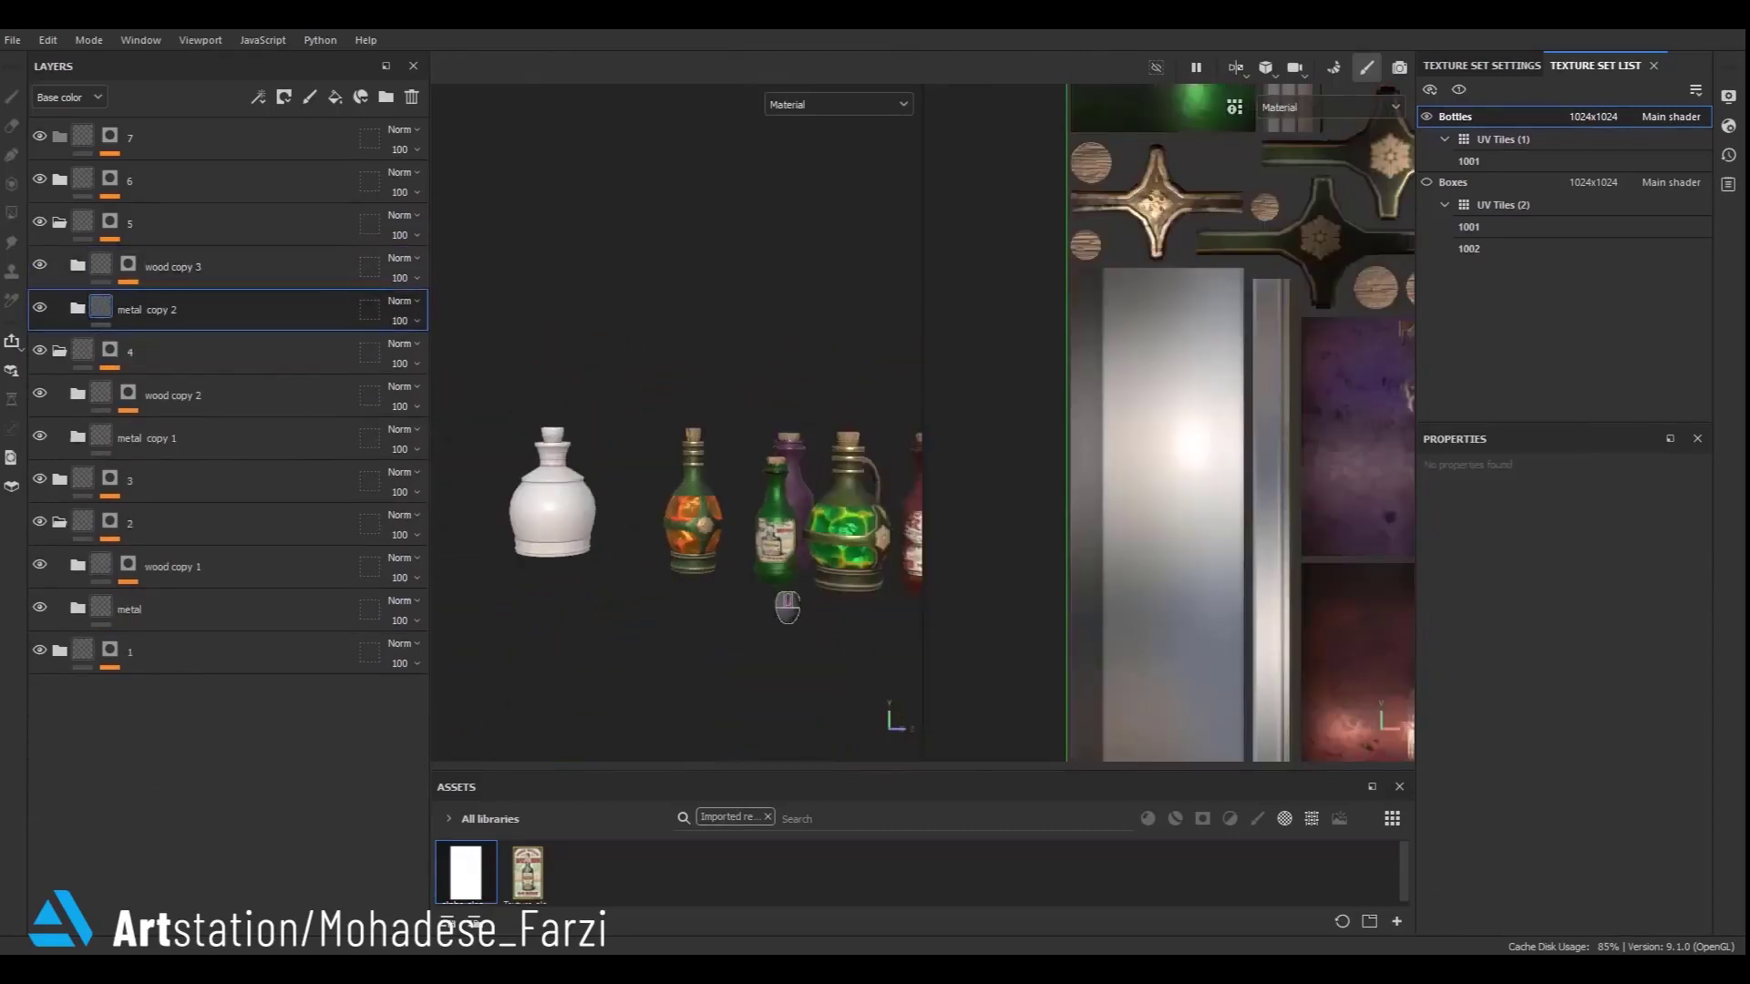
{"action": "left_click_drag", "start_coordinate": [711, 608], "coordinate": [530, 672], "text": "alt"}
{"action": "middle_click_drag", "start_coordinate": [530, 672], "coordinate": [703, 628], "text": "alt"}
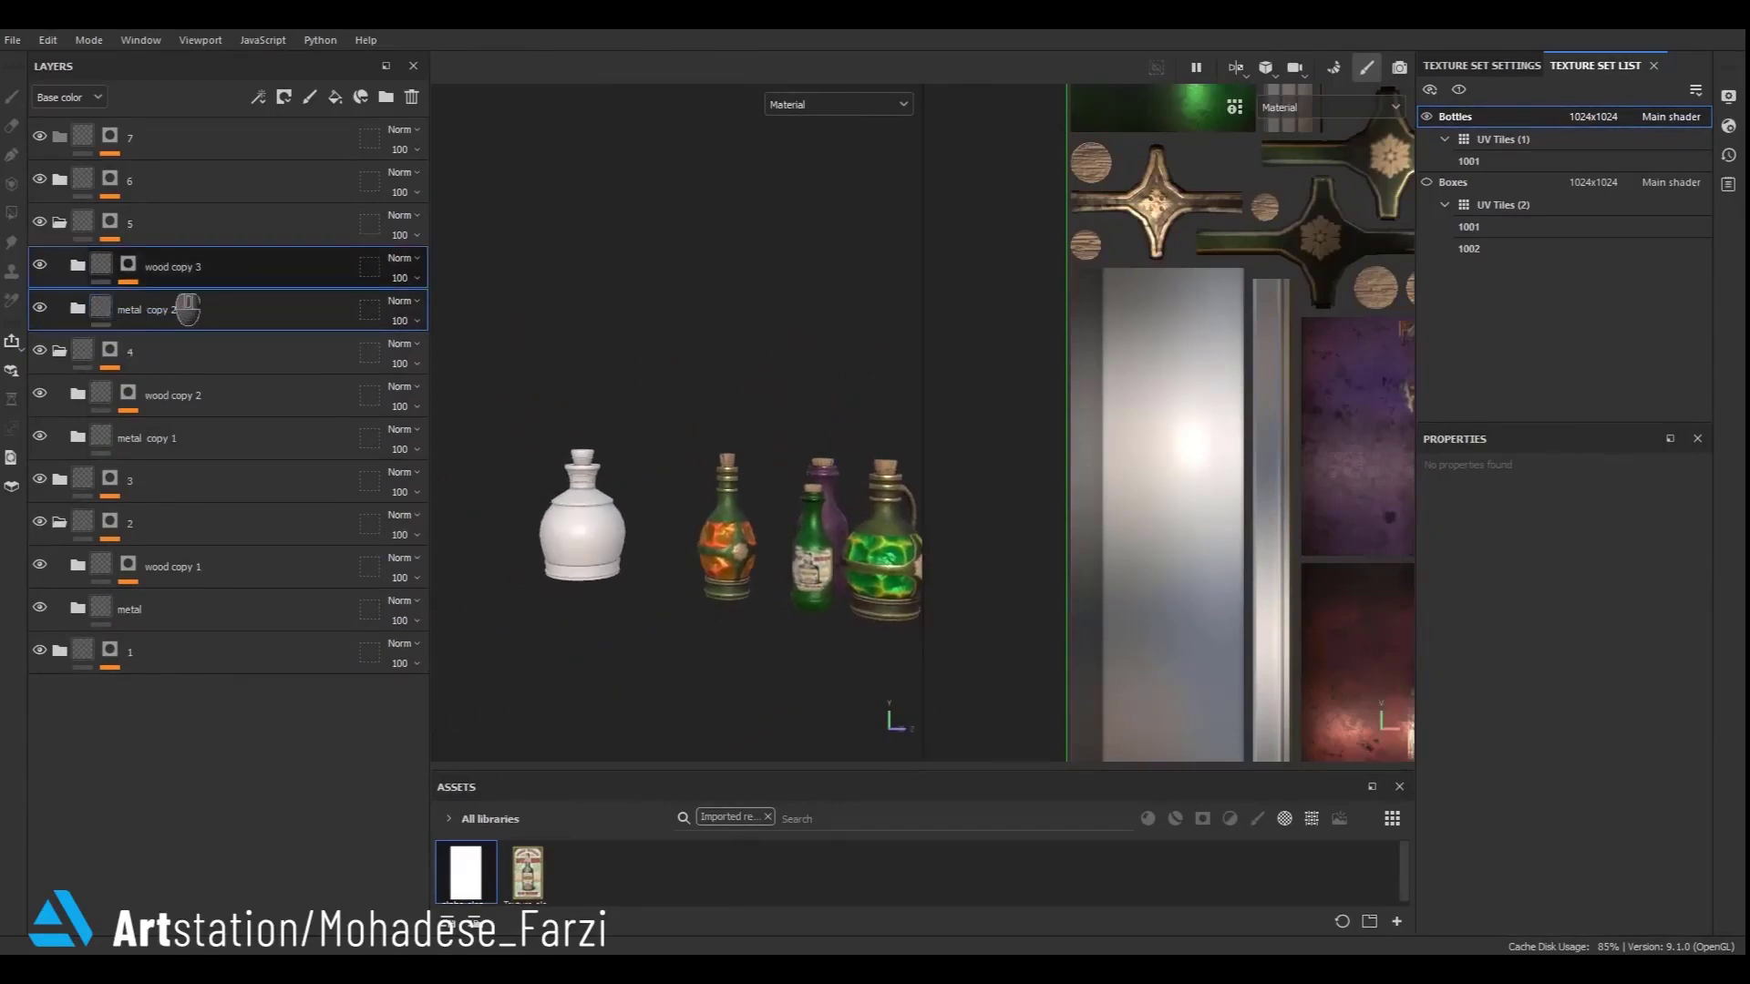
{"action": "key", "text": "ctrl+d"}
{"action": "left_click_drag", "start_coordinate": [187, 308], "coordinate": [249, 224]}
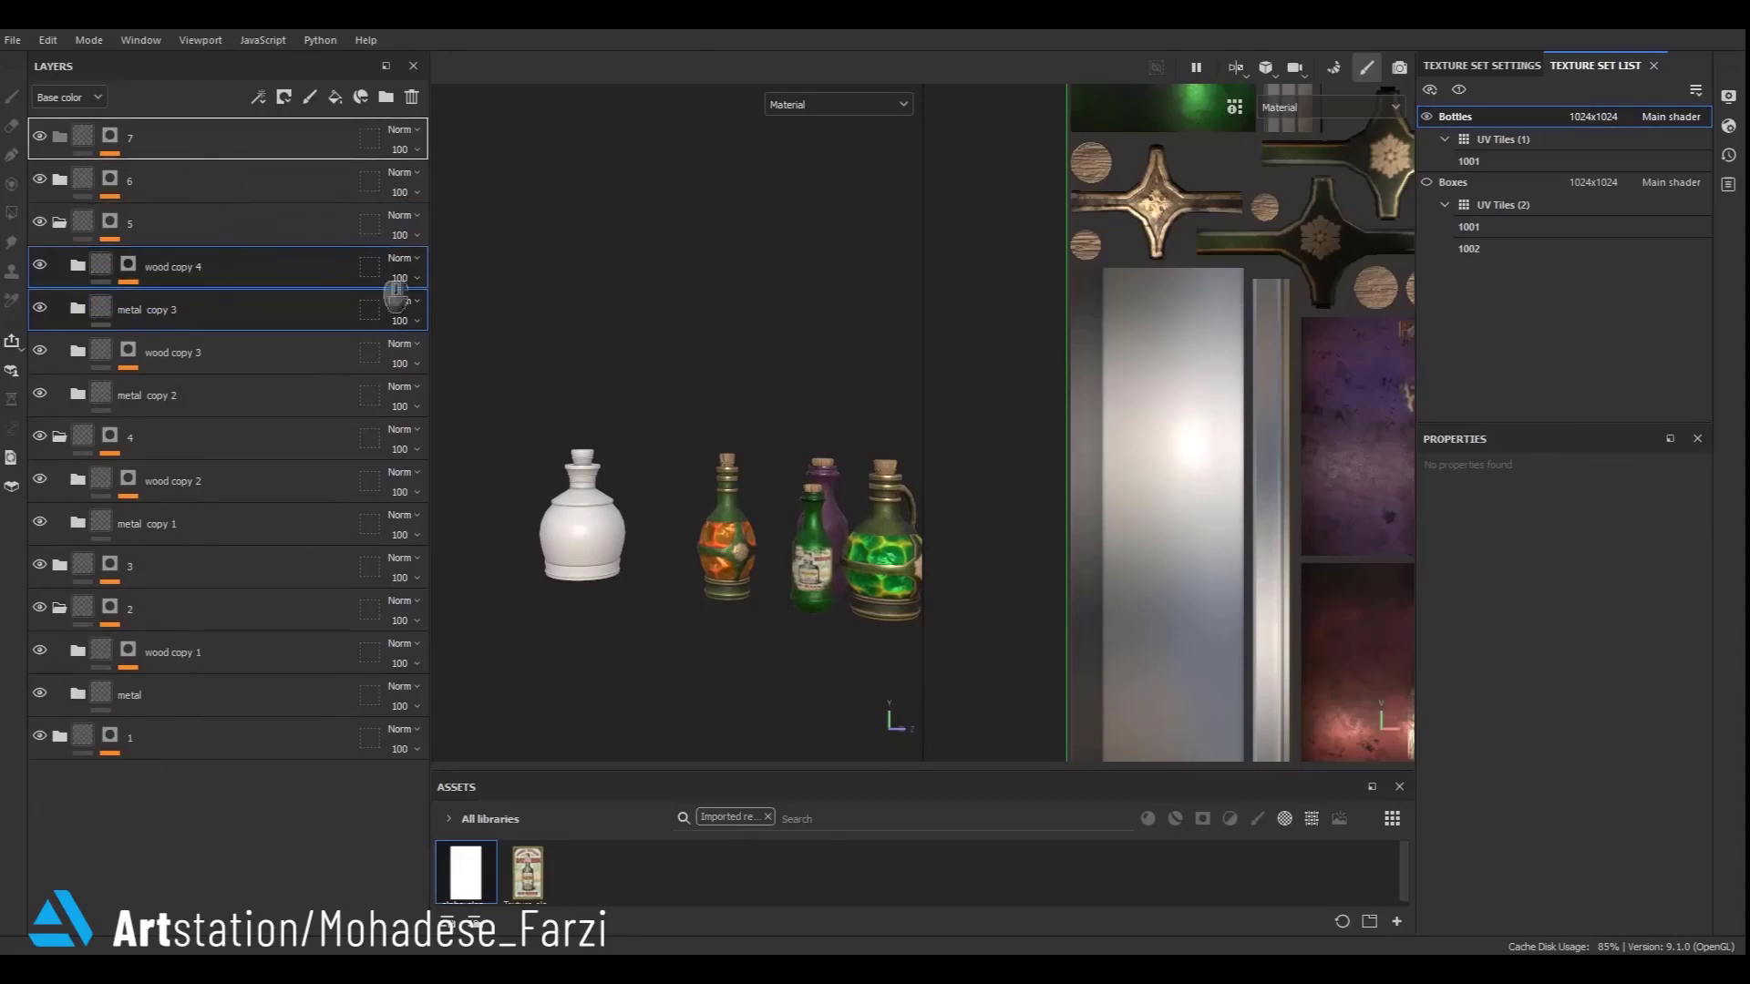
{"action": "scroll", "coordinate": [555, 581], "scroll_direction": "up", "scroll_amount": 2}
{"action": "middle_click_drag", "start_coordinate": [483, 581], "coordinate": [553, 580], "text": "alt"}
{"action": "scroll", "coordinate": [553, 580], "scroll_direction": "up", "scroll_amount": 4}
{"action": "middle_click_drag", "start_coordinate": [495, 517], "coordinate": [548, 518], "text": "alt"}
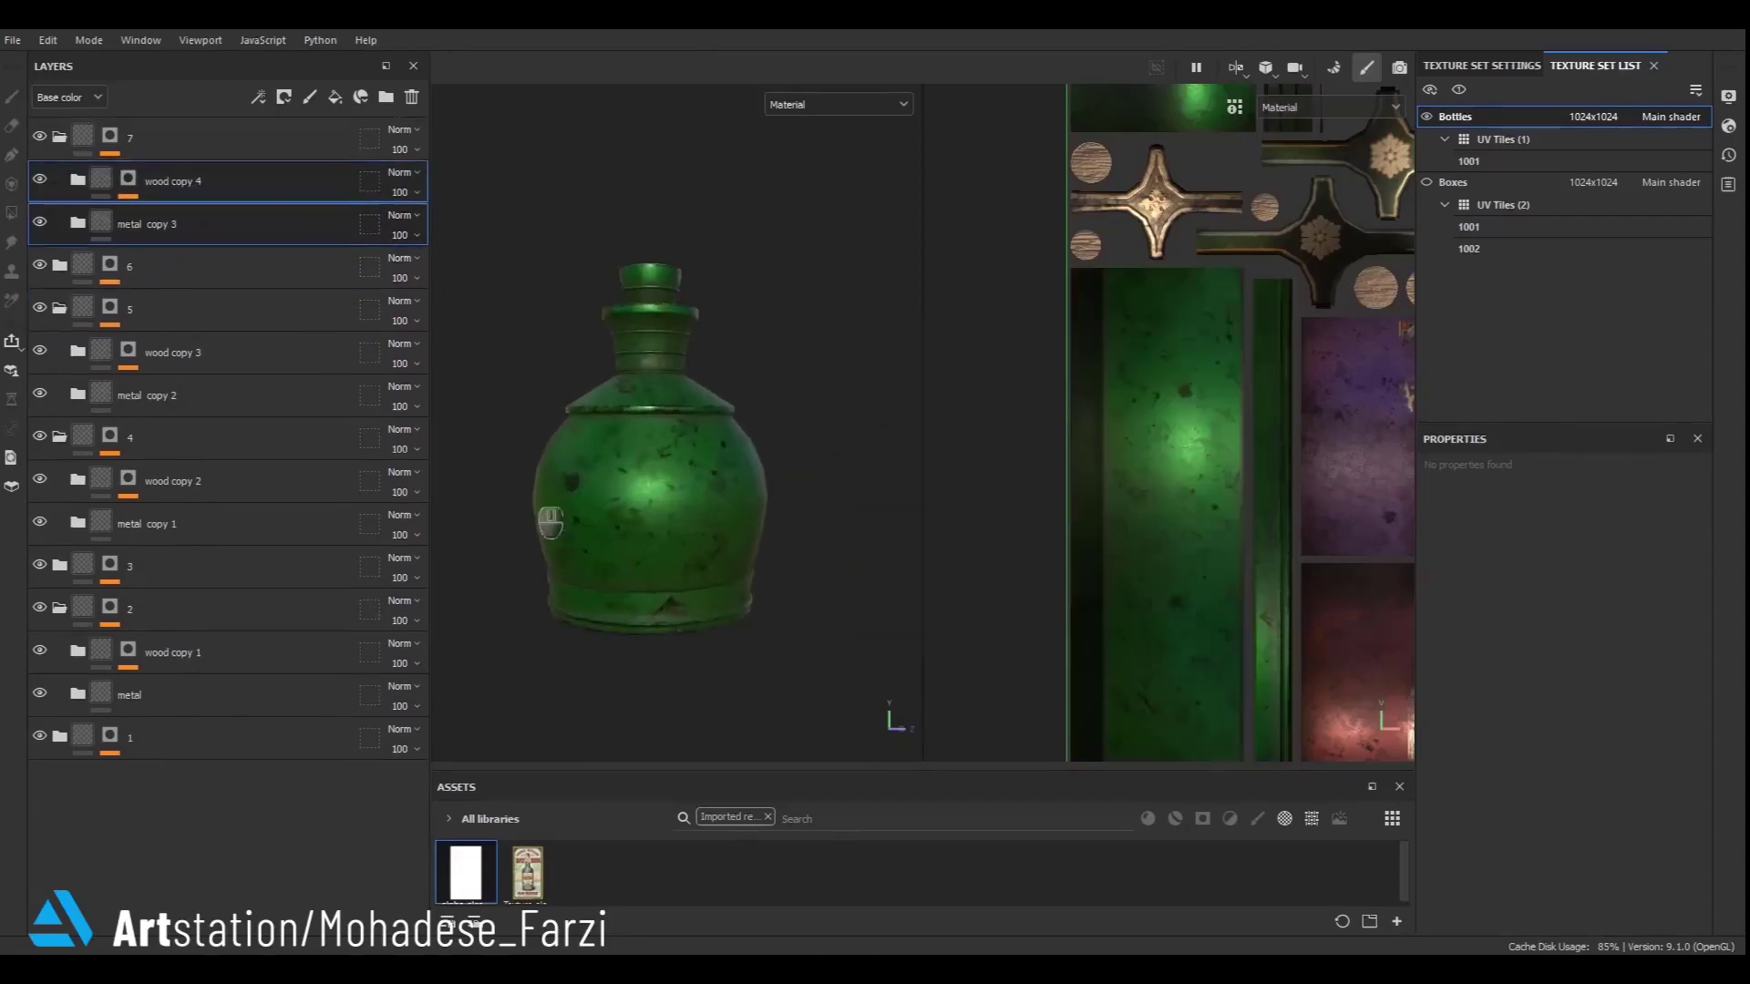
- Polygon-fill the round bottle's cork into wood copy 4's paint mask
{"action": "left_click", "coordinate": [129, 182], "text": "alt"}
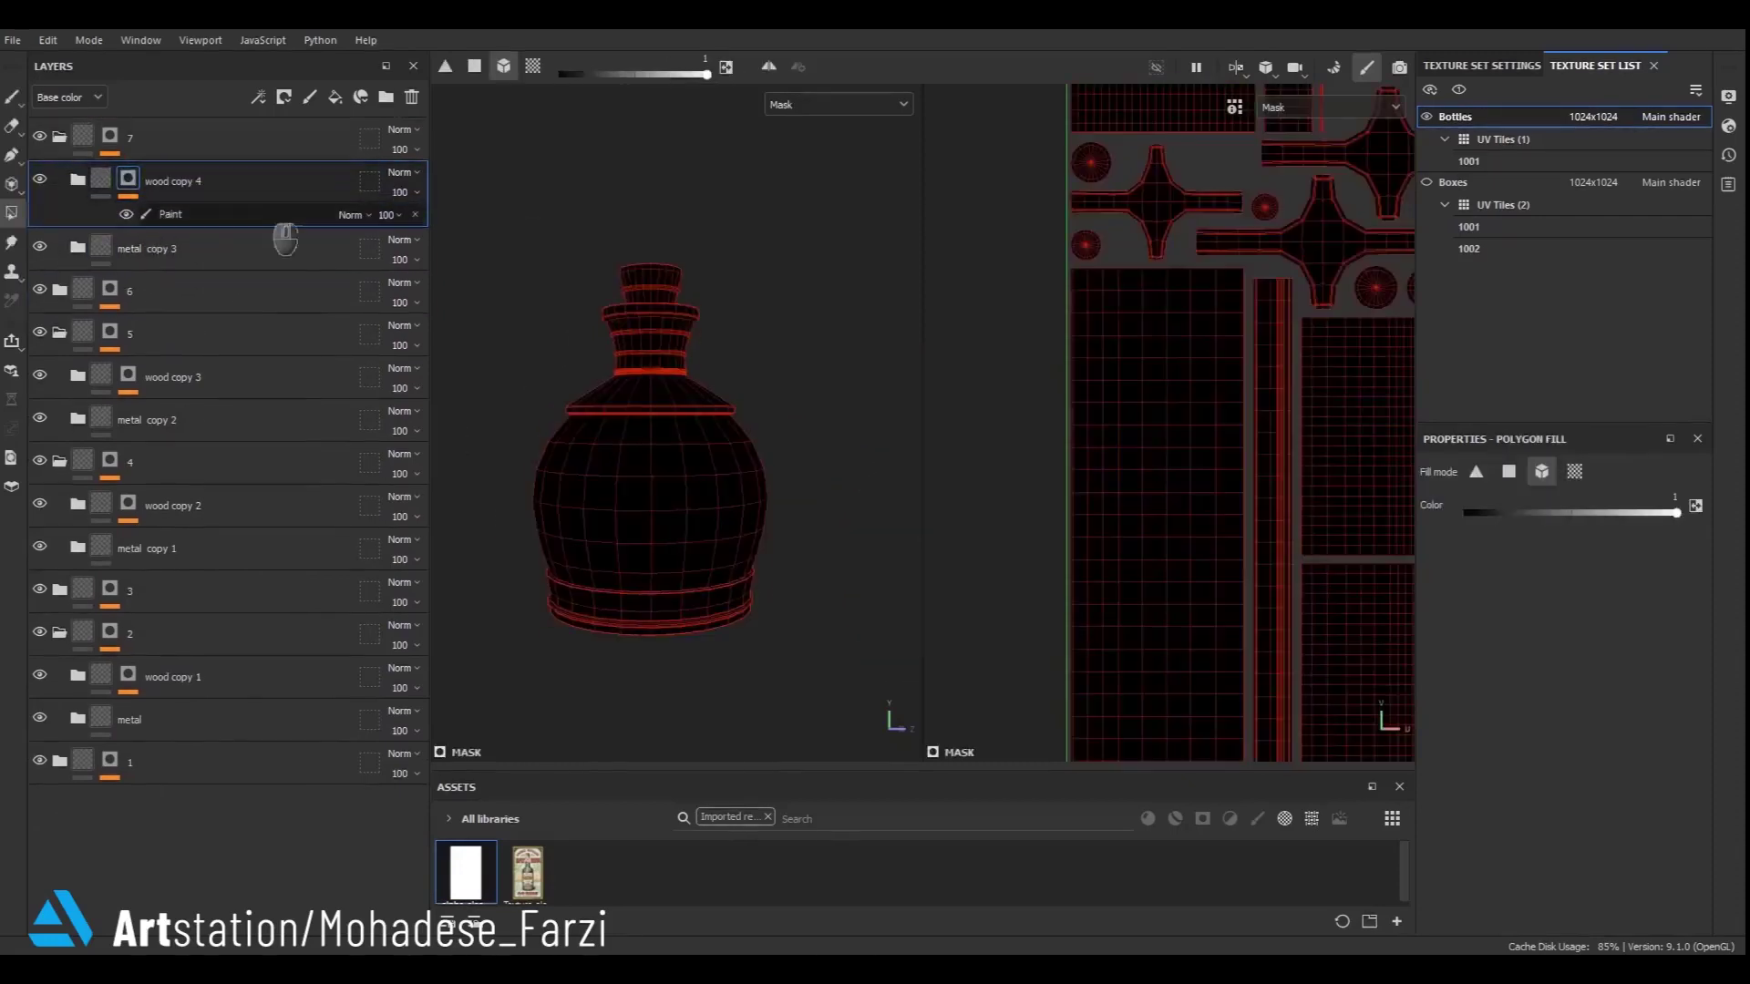
{"action": "scroll", "coordinate": [677, 292], "scroll_direction": "up", "scroll_amount": 2}
{"action": "left_click_drag", "start_coordinate": [635, 254], "coordinate": [635, 270]}
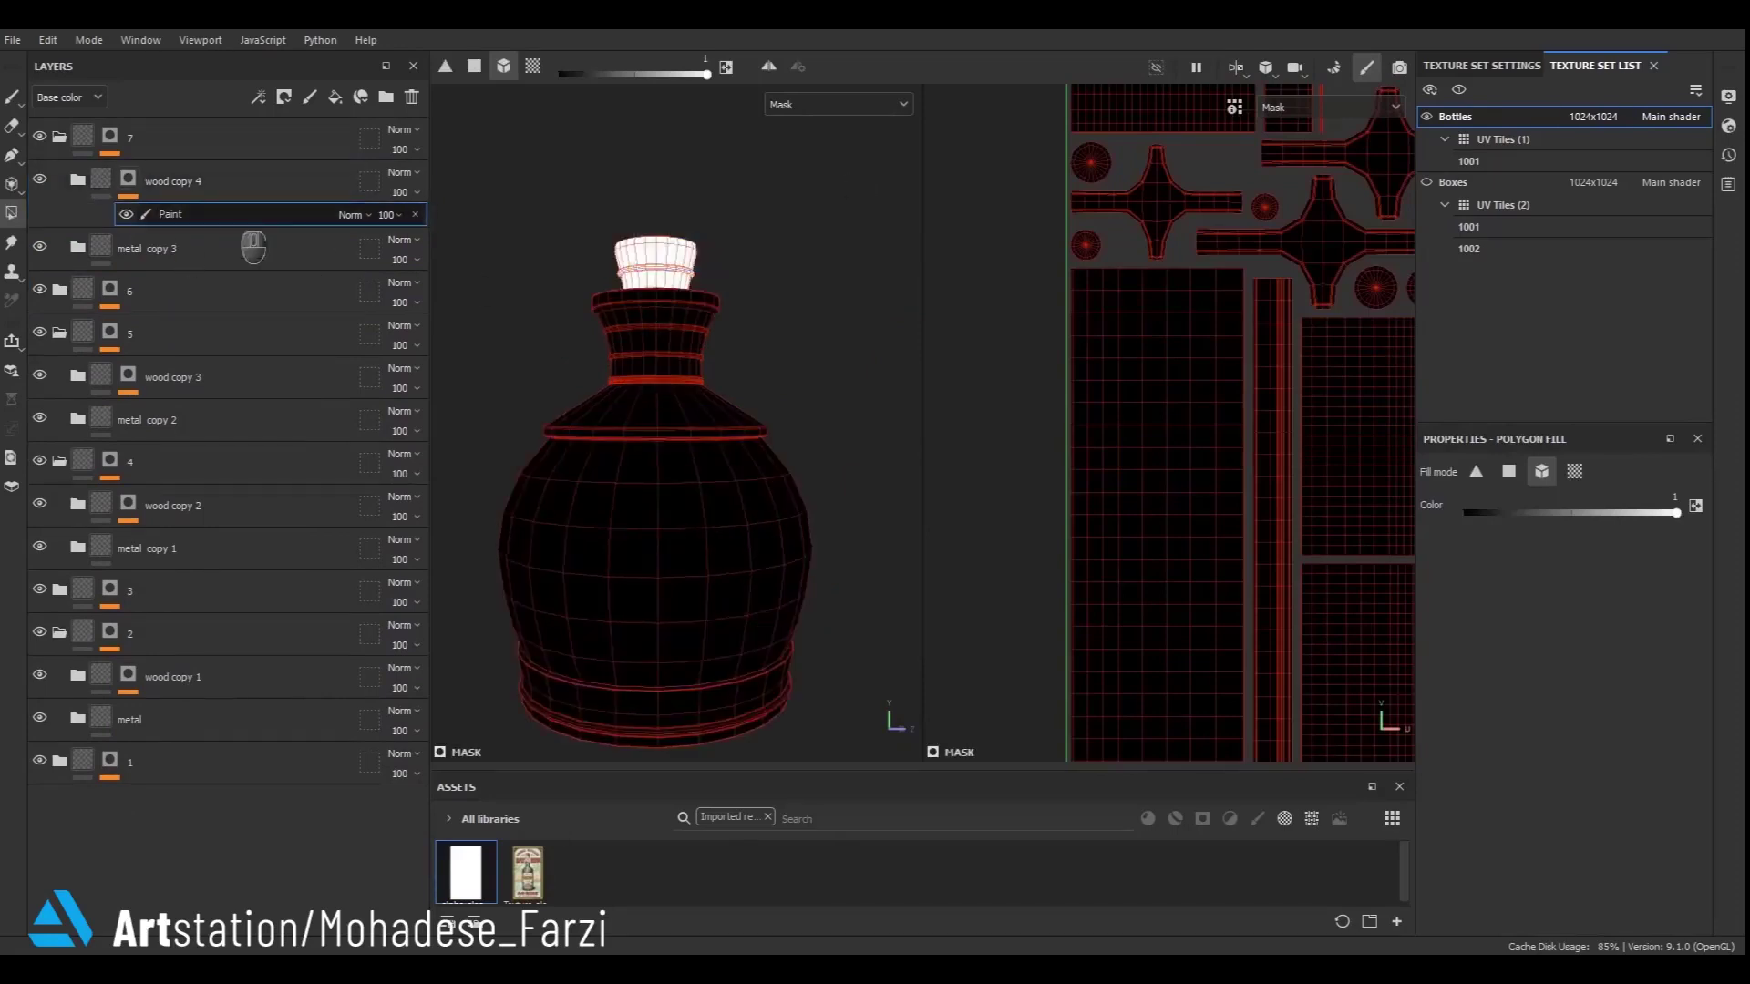
{"action": "left_click", "coordinate": [103, 179]}
{"action": "scroll", "coordinate": [517, 438], "scroll_direction": "down", "scroll_amount": 5}
{"action": "scroll", "coordinate": [518, 438], "scroll_direction": "down", "scroll_amount": 2}
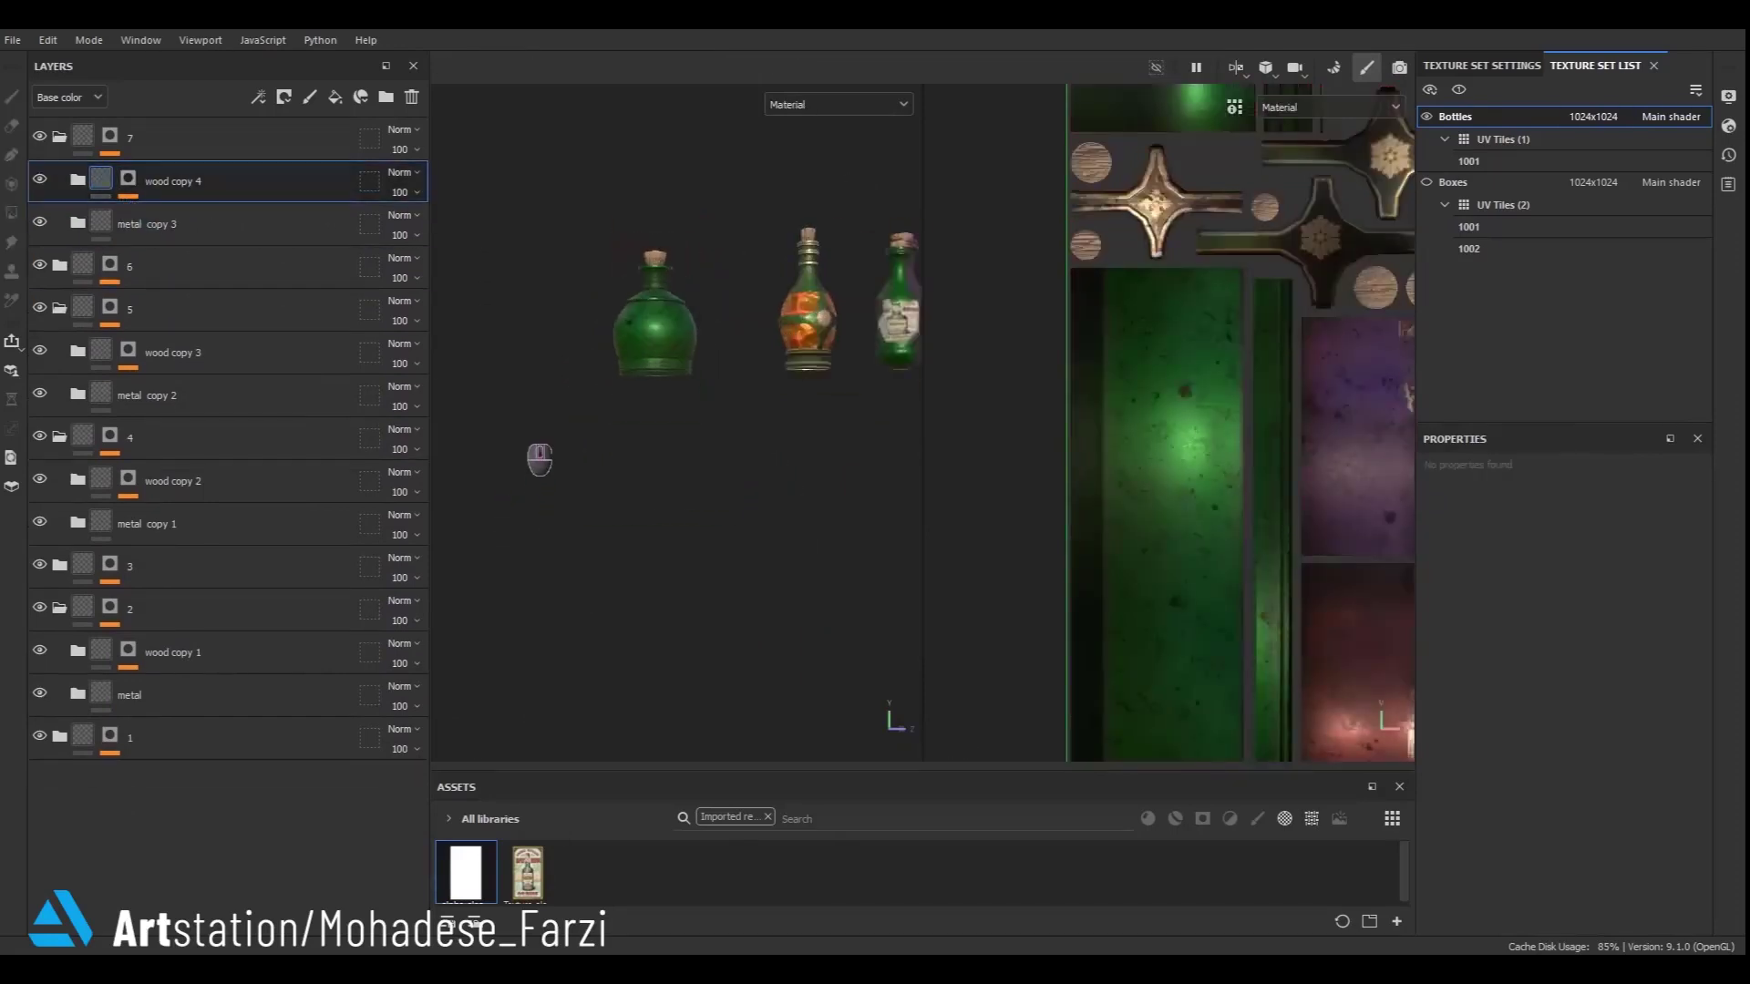
- Try adding a black mask to metal copy 3, then undo it
{"action": "middle_click_drag", "start_coordinate": [807, 392], "coordinate": [1045, 389], "text": "alt"}
{"action": "scroll", "coordinate": [793, 489], "scroll_direction": "up", "scroll_amount": 3}
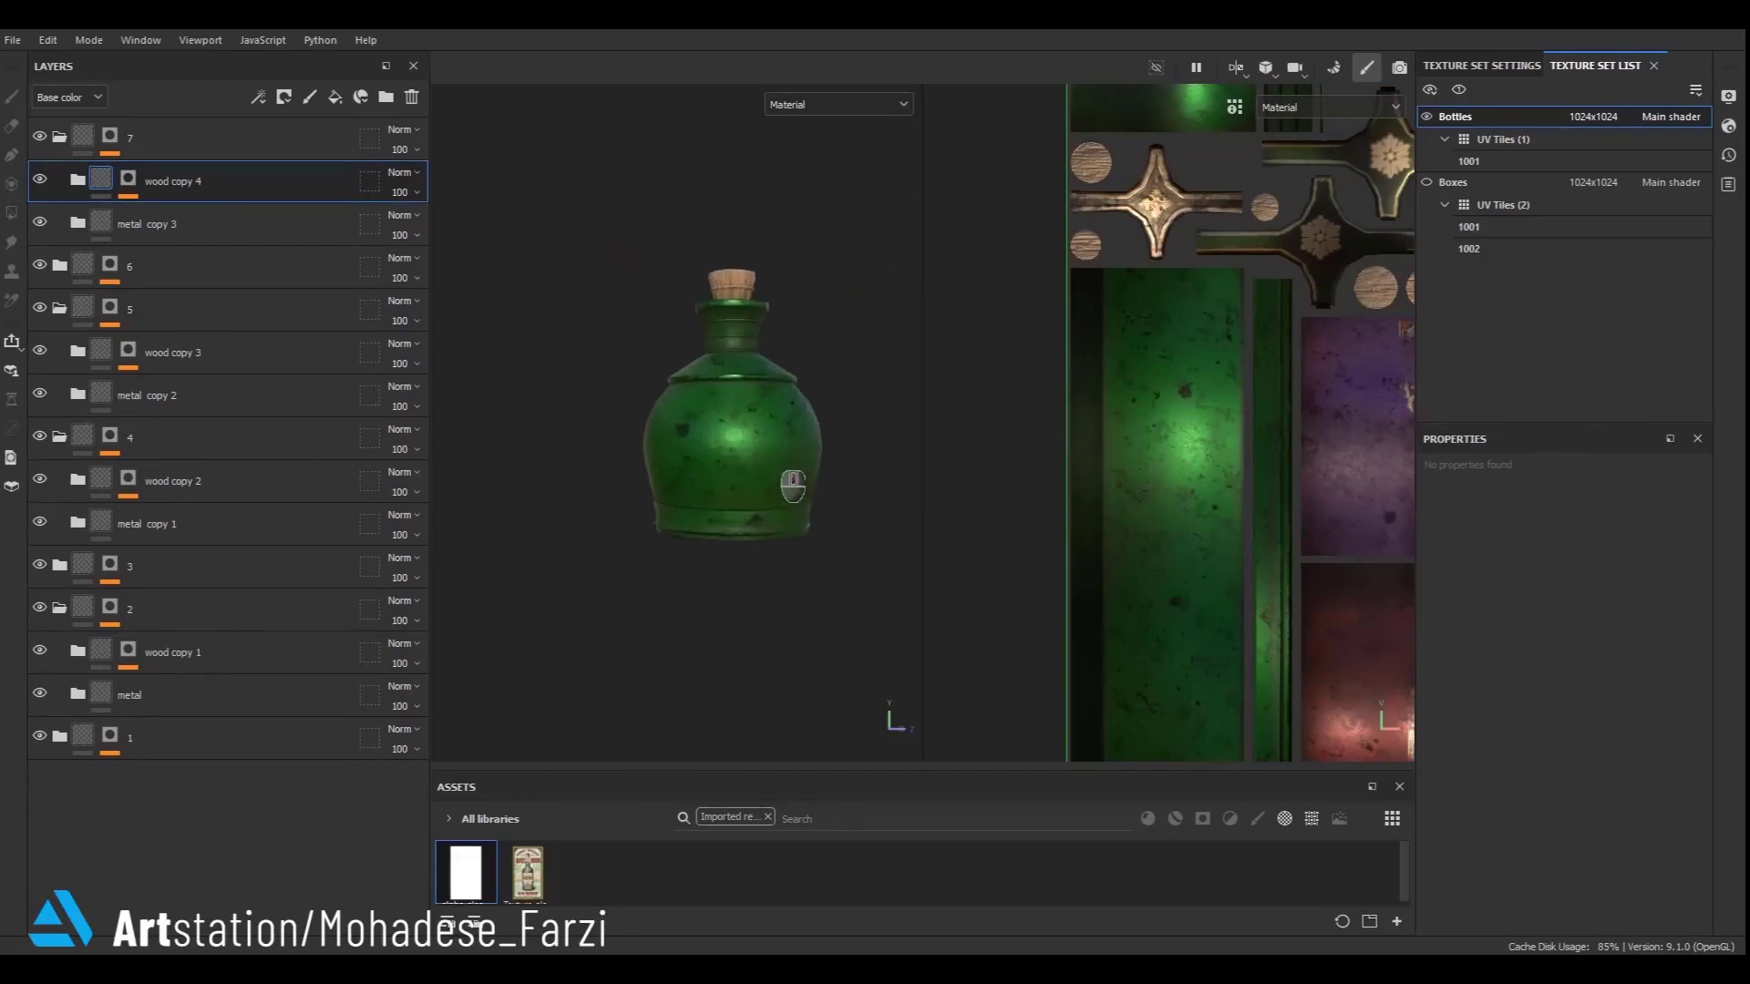
{"action": "right_click", "coordinate": [103, 221]}
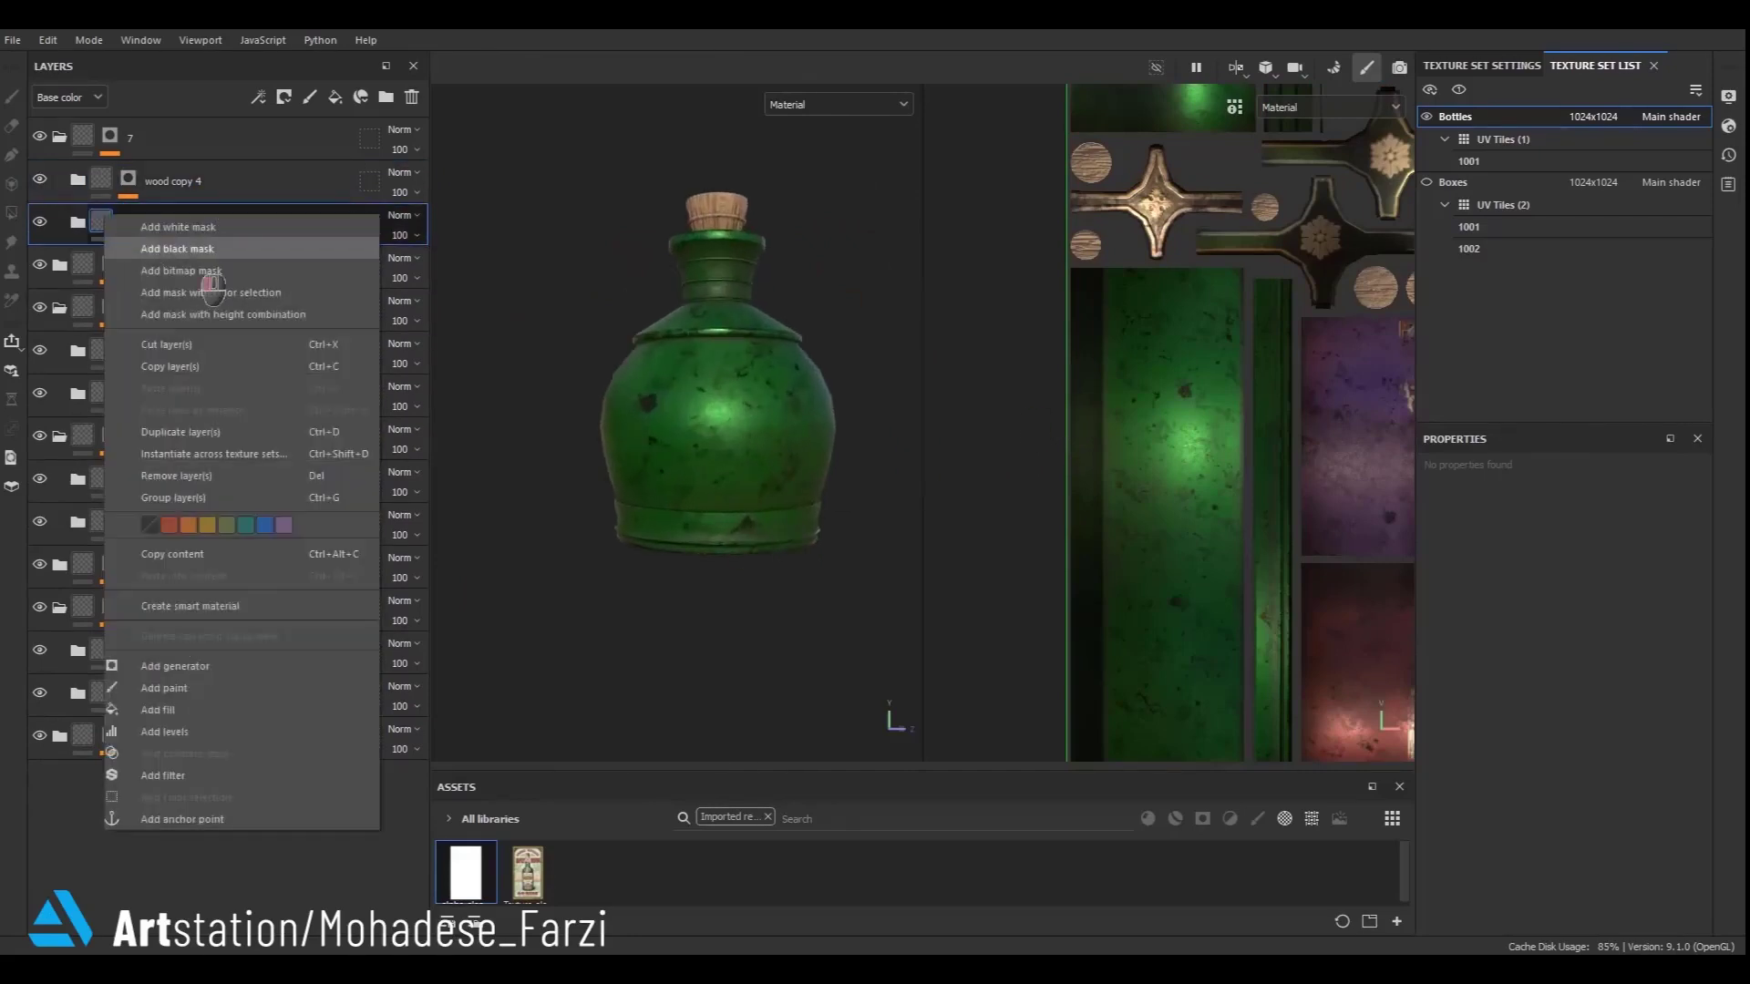
{"action": "left_click", "coordinate": [206, 249]}
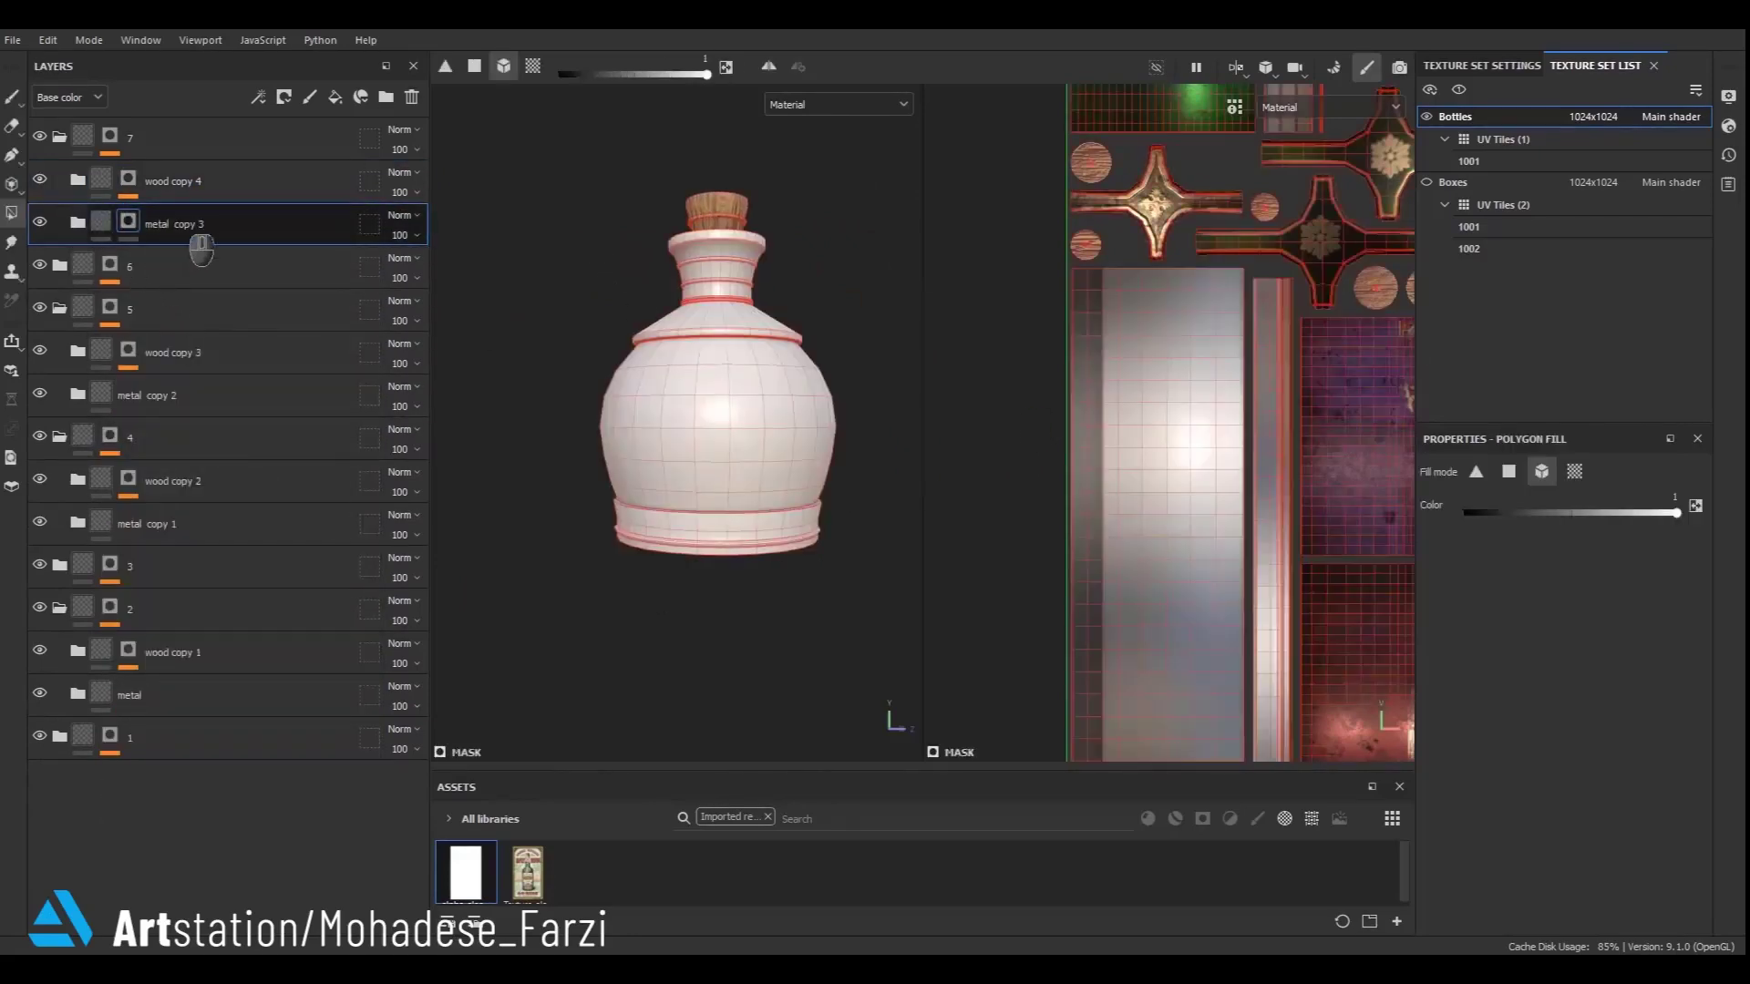
{"action": "key", "text": "ctrl+z"}
{"action": "scroll", "coordinate": [777, 423], "scroll_direction": "up", "scroll_amount": 2}
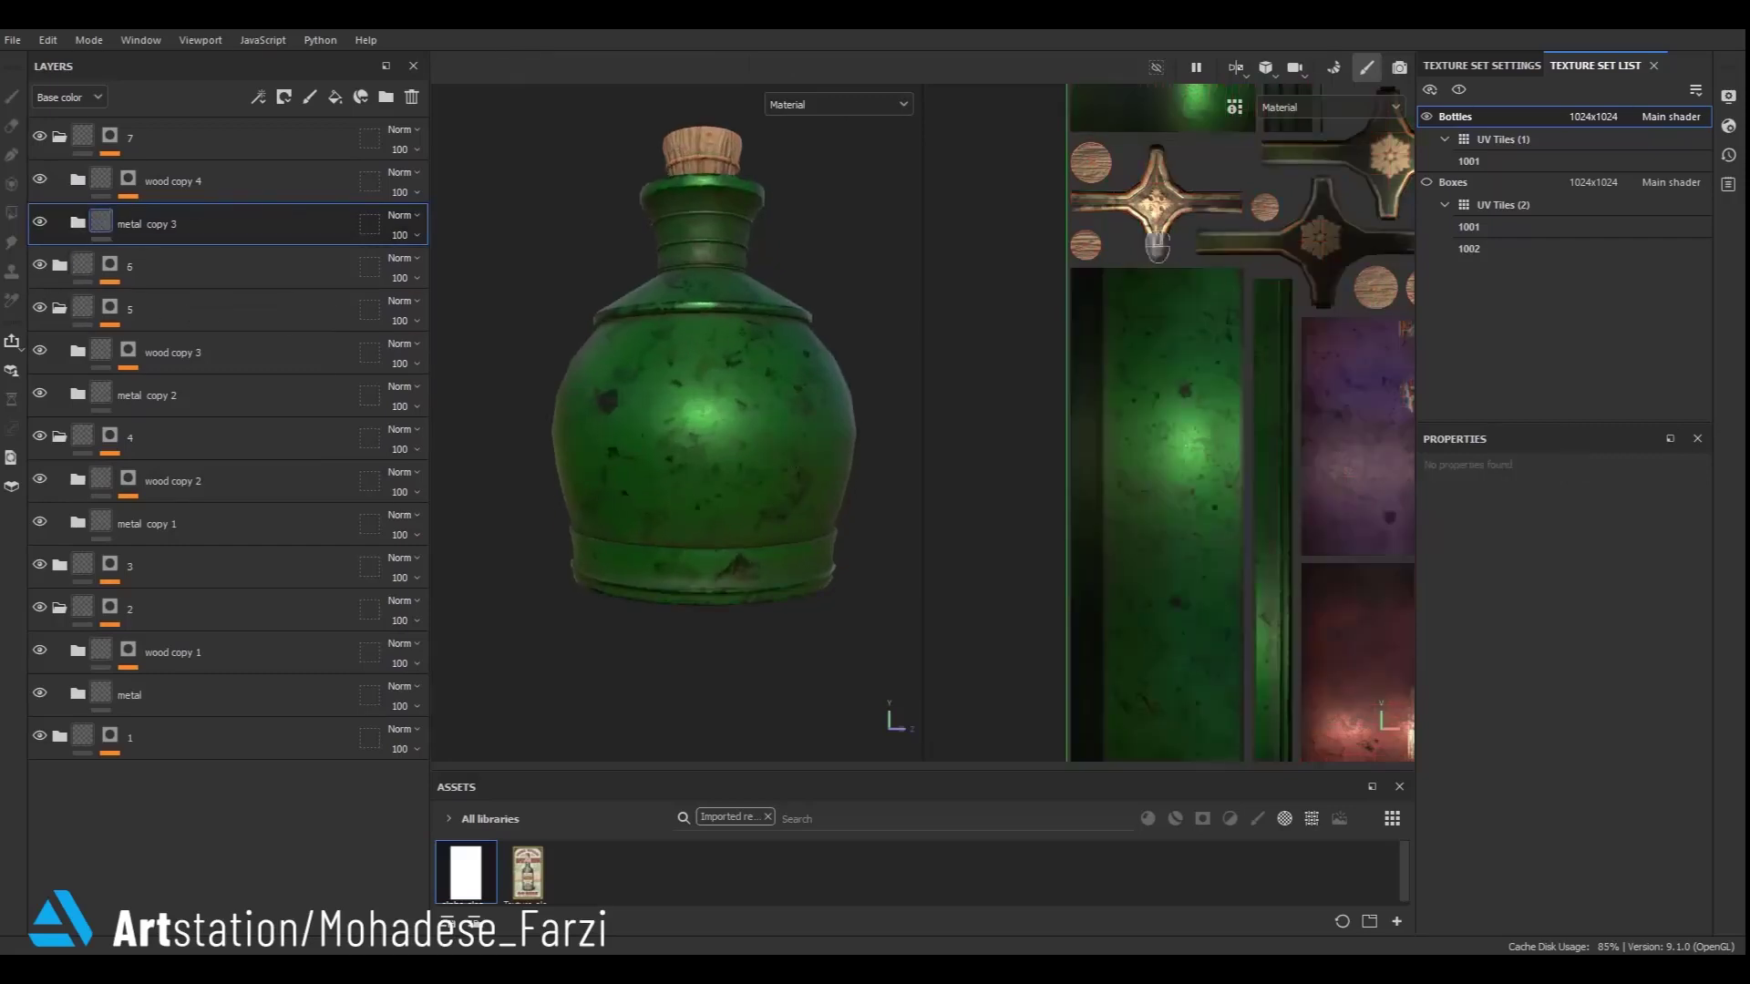
- Delete the paint layer inside metal copy 3
{"action": "left_click", "coordinate": [77, 223]}
{"action": "left_click", "coordinate": [178, 268]}
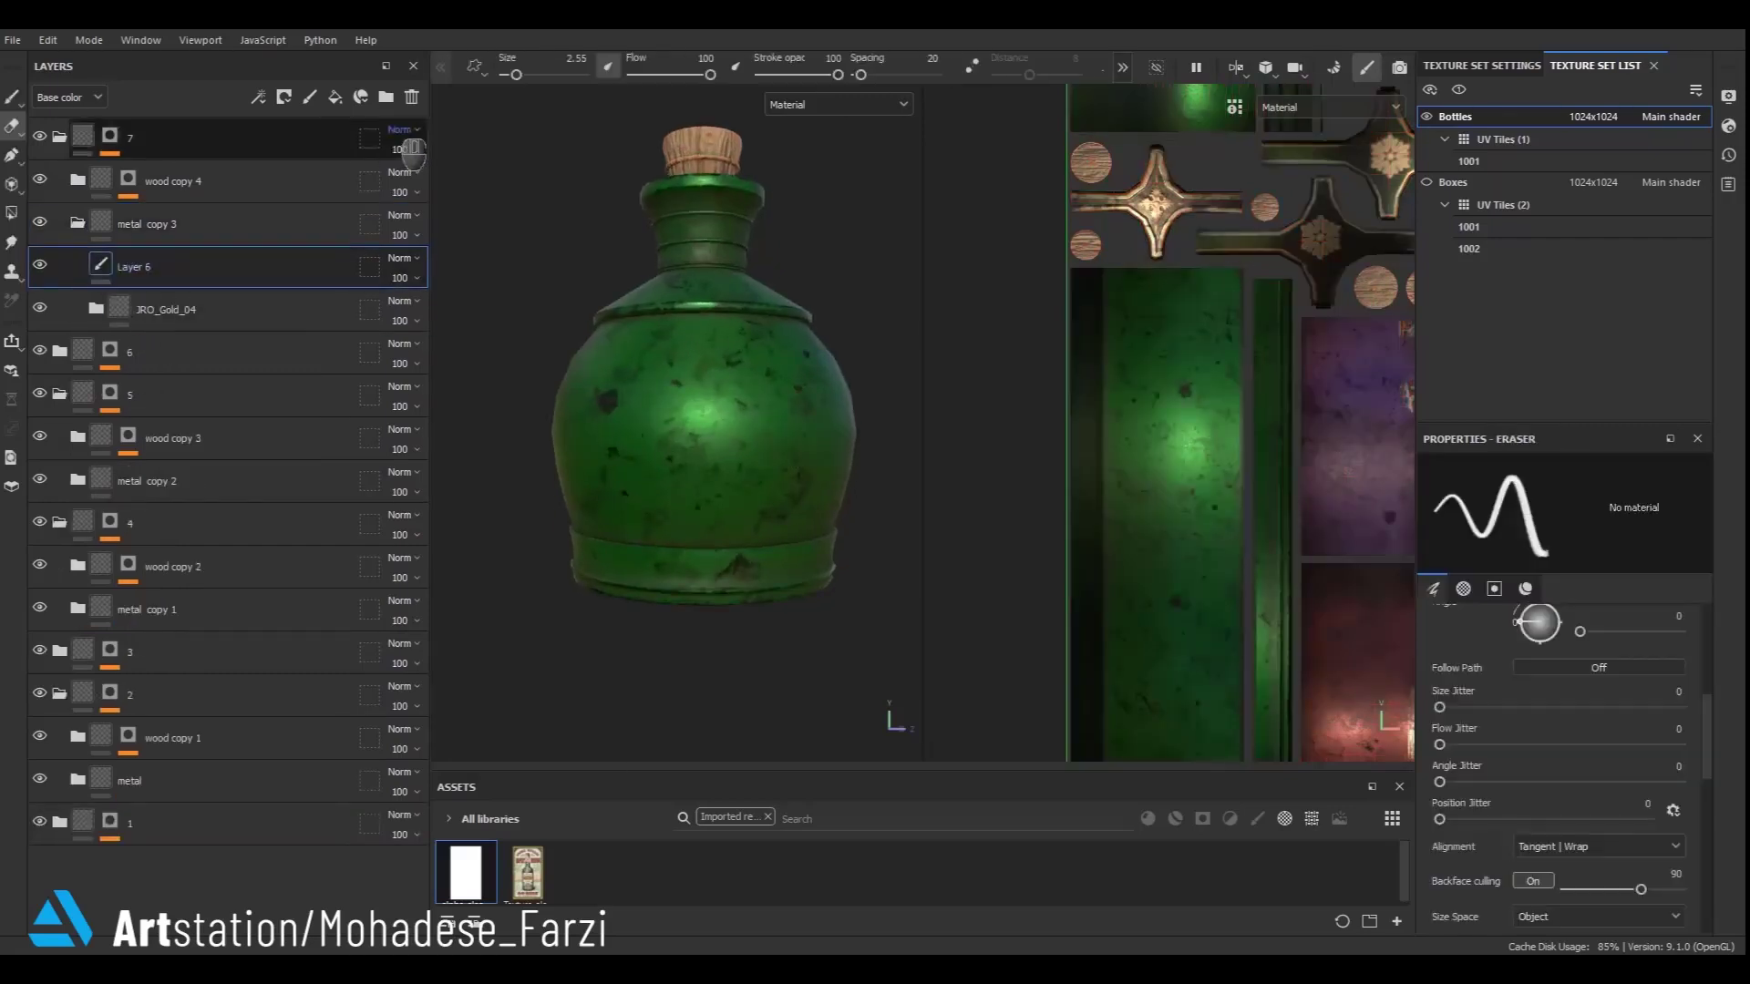
{"action": "left_click", "coordinate": [412, 96]}
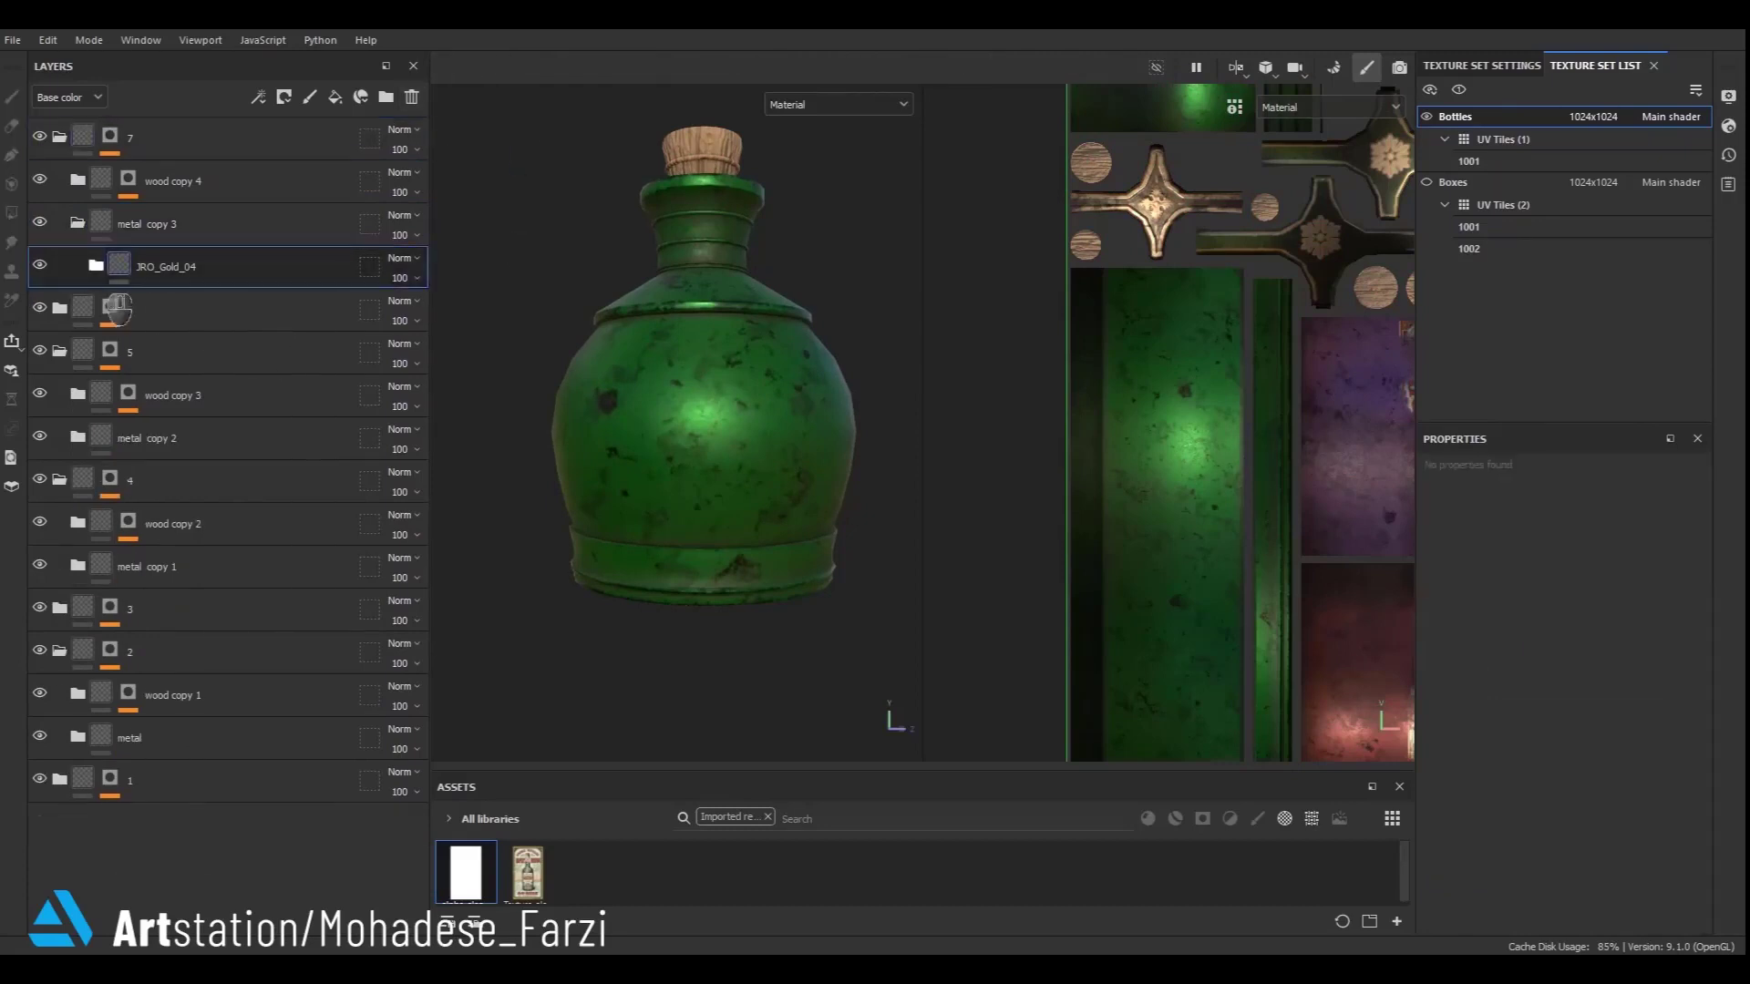
- In metal copy 3's JRO_Gold_04 folder, set the Base fill color to olive yellow 797B06
{"action": "left_click", "coordinate": [96, 266]}
{"action": "left_click", "coordinate": [173, 497]}
{"action": "left_click", "coordinate": [1495, 716]}
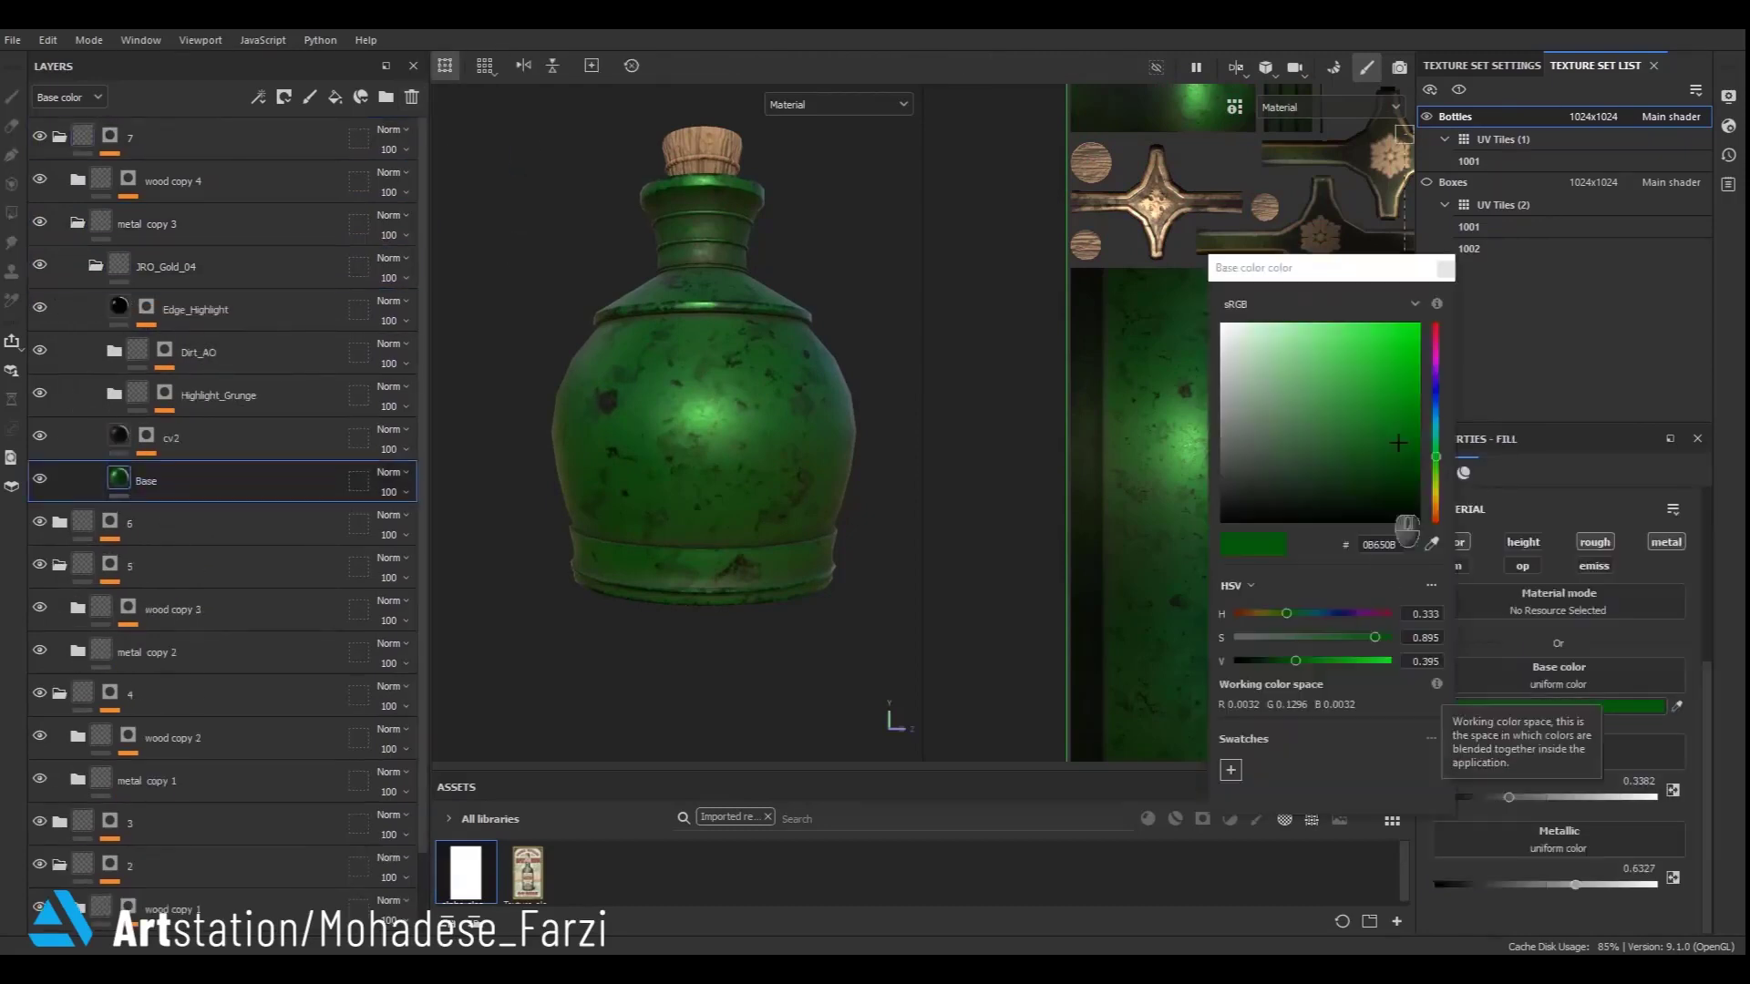
{"action": "left_click", "coordinate": [1437, 497]}
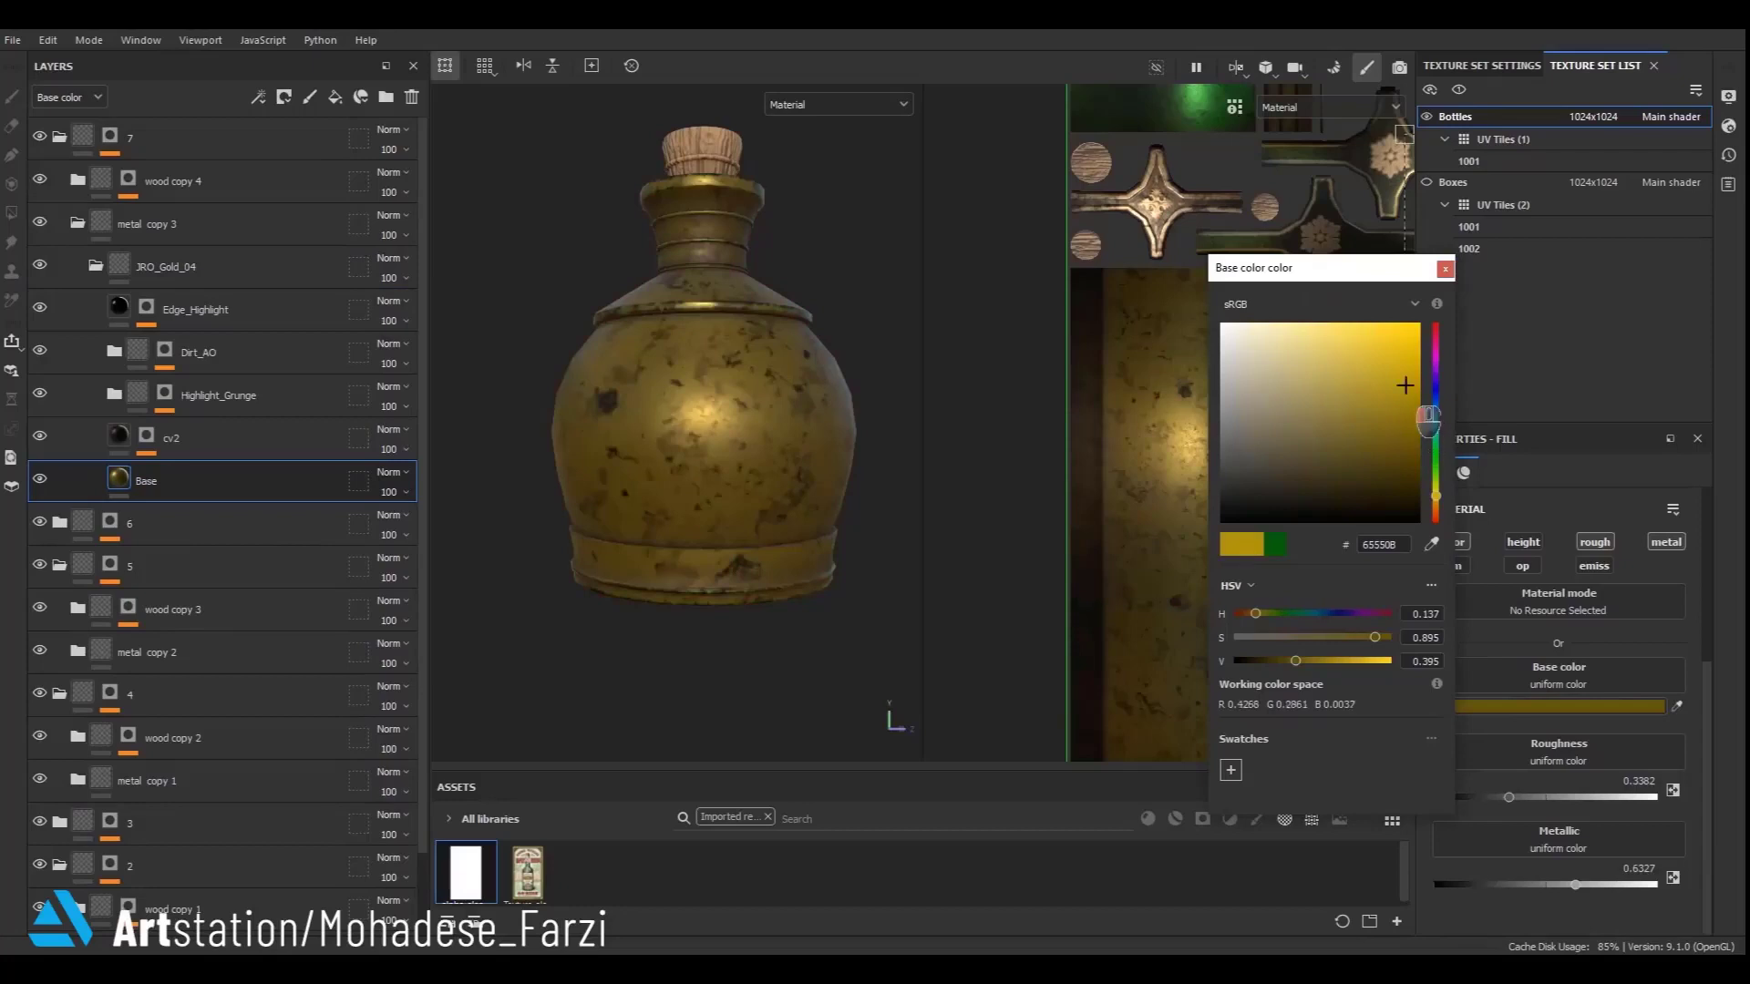
{"action": "left_click_drag", "start_coordinate": [1429, 419], "coordinate": [1434, 428]}
{"action": "left_click_drag", "start_coordinate": [1334, 661], "coordinate": [1310, 662]}
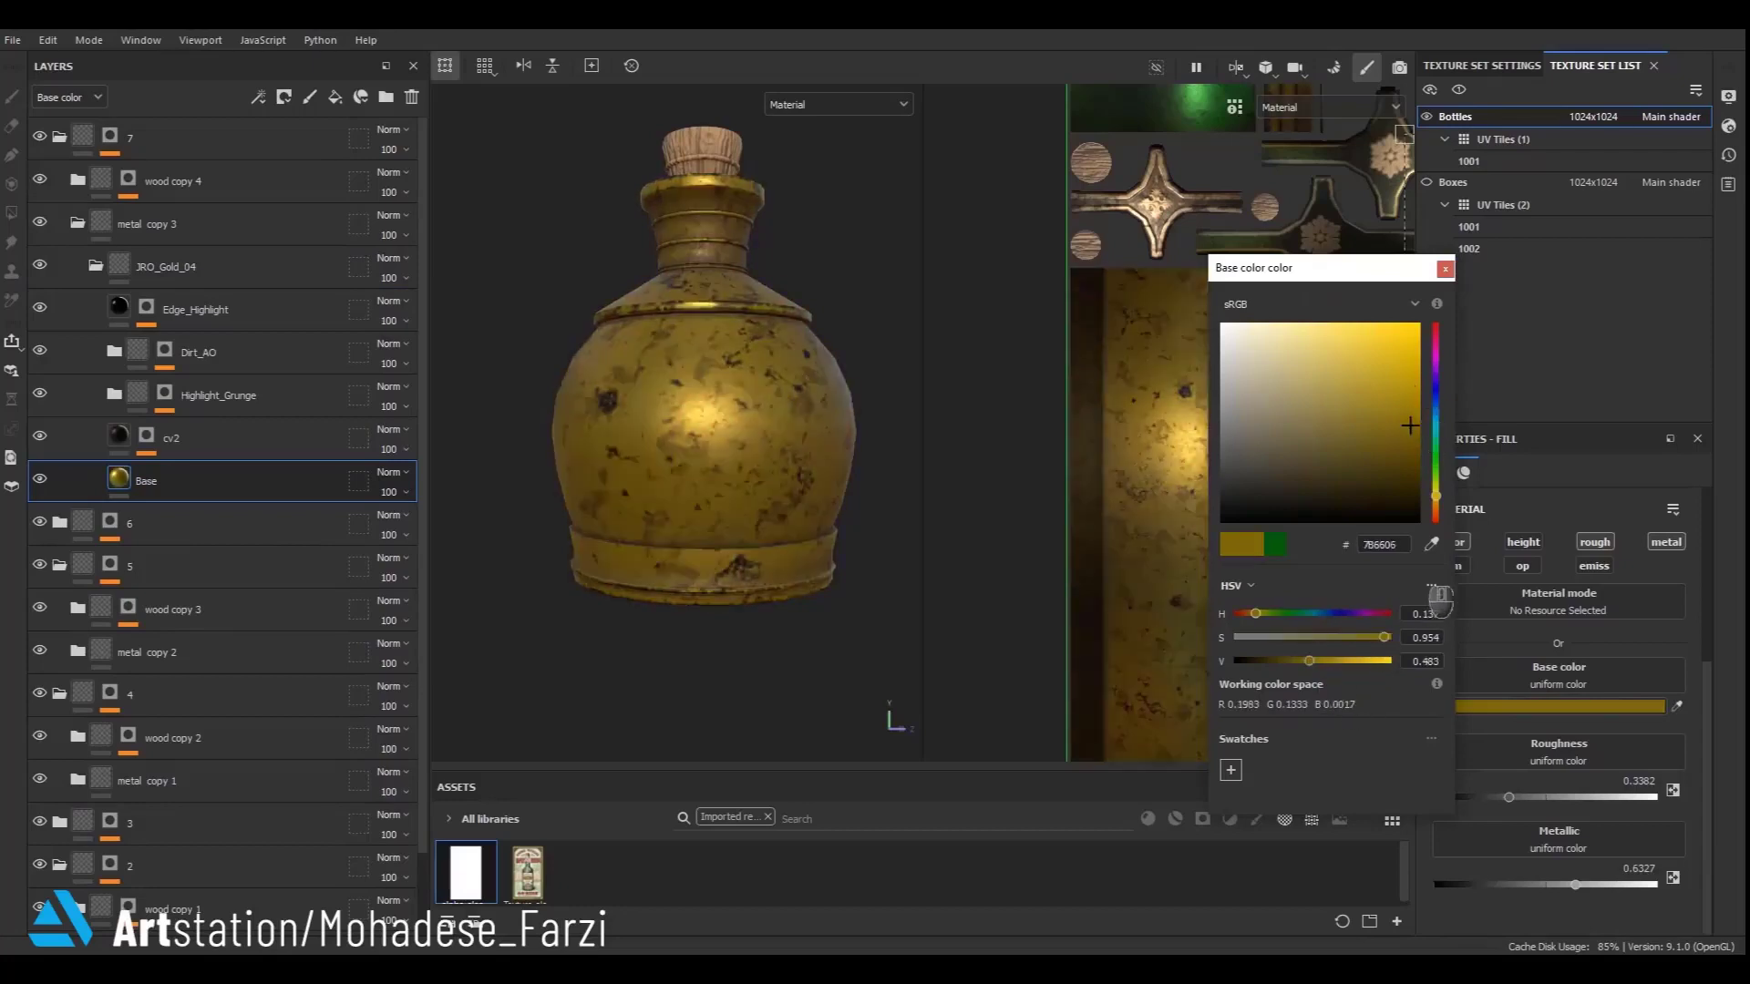
{"action": "left_click_drag", "start_coordinate": [1436, 495], "coordinate": [1435, 492]}
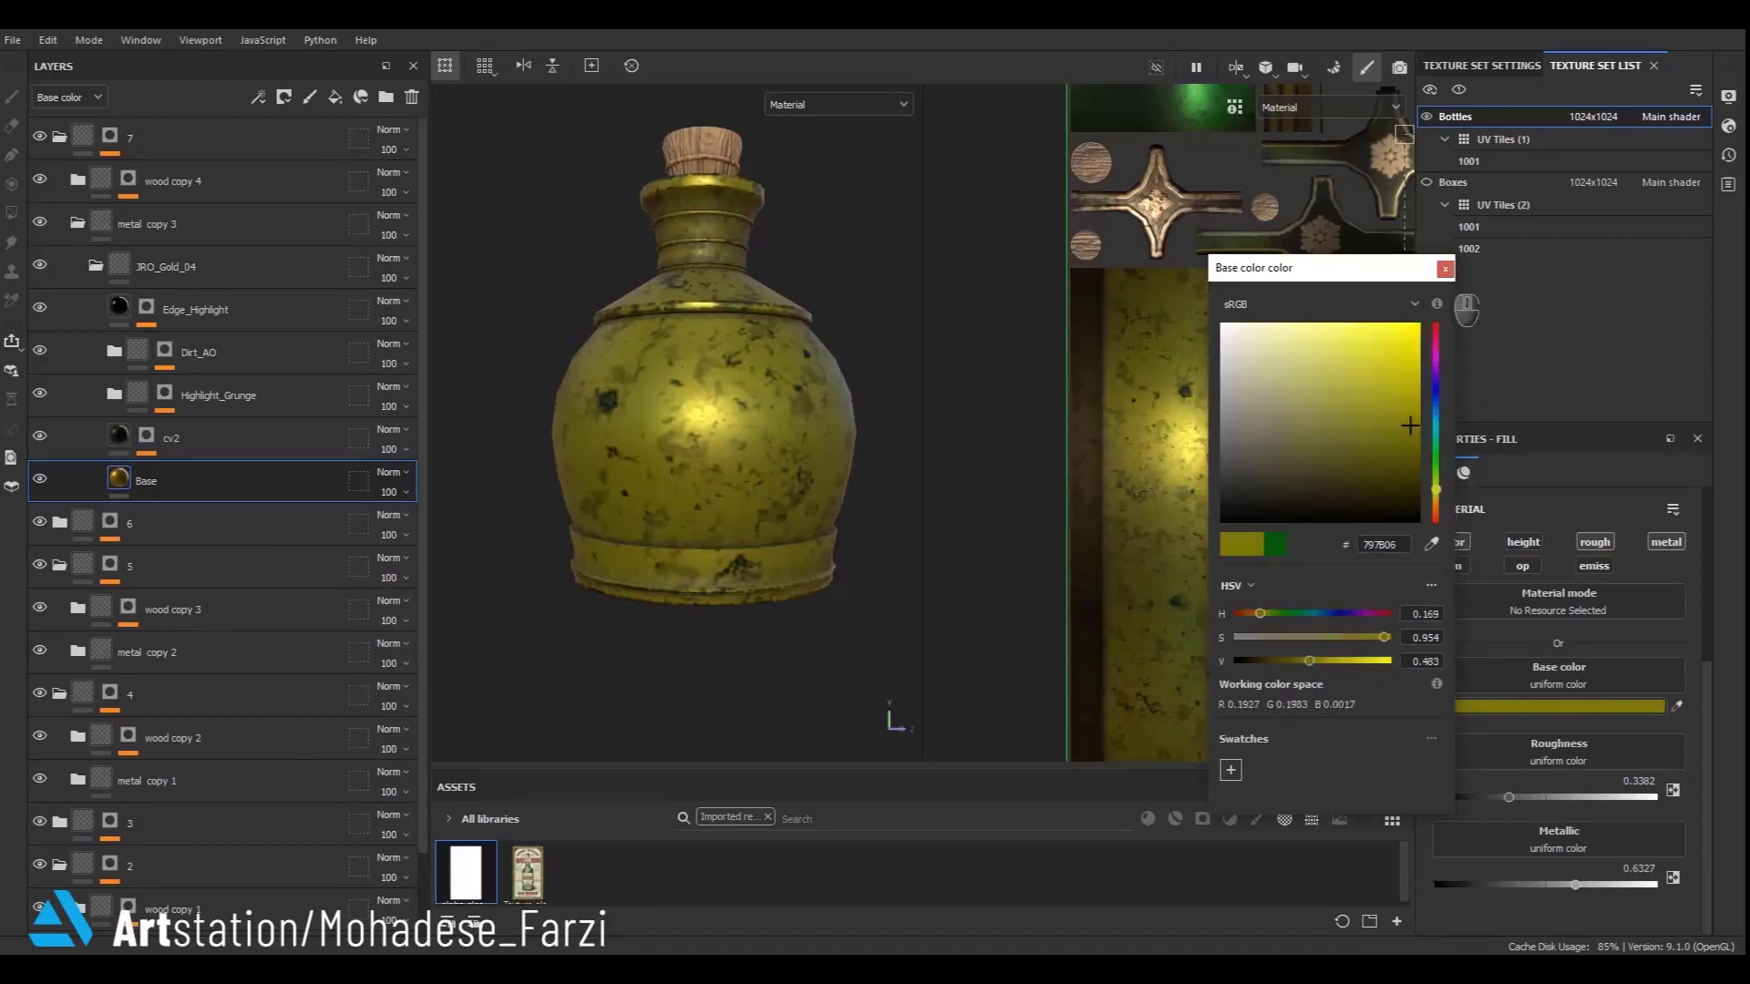
- Change the JRO_Gold_04 Base fill color to a warmer gold, 785906, and close the color picker
{"action": "left_click", "coordinate": [1445, 269]}
{"action": "left_click", "coordinate": [1524, 706]}
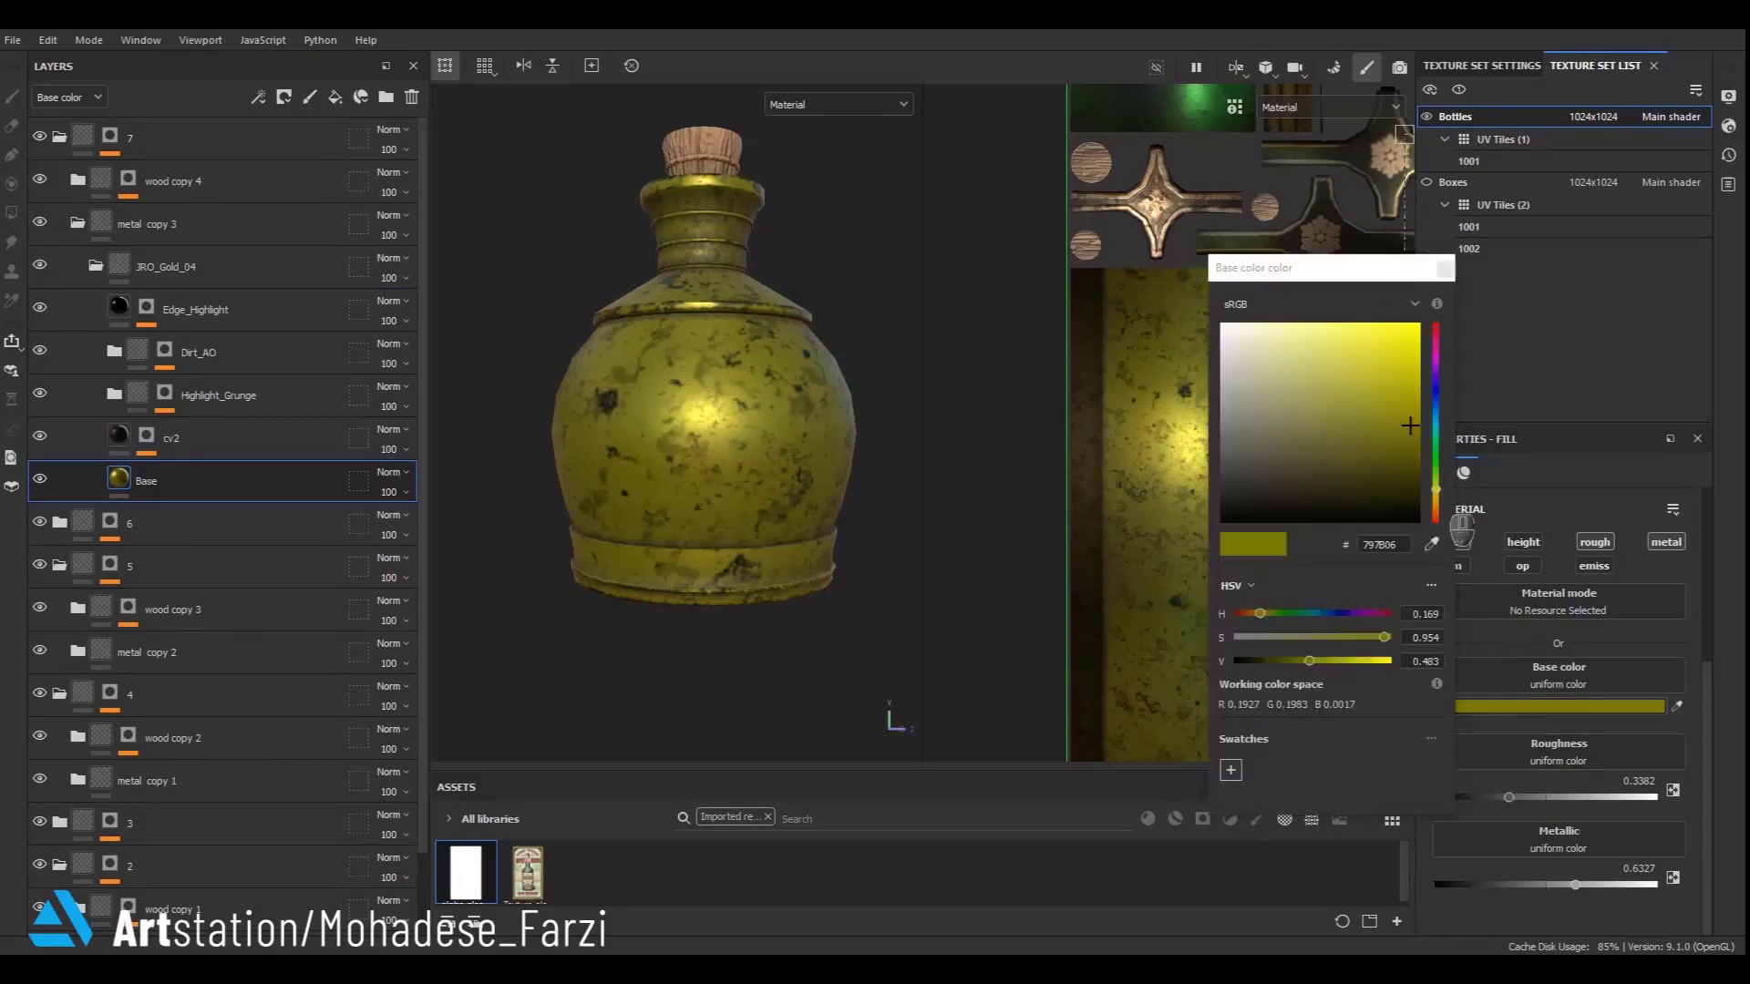
{"action": "left_click_drag", "start_coordinate": [1435, 495], "coordinate": [1436, 500]}
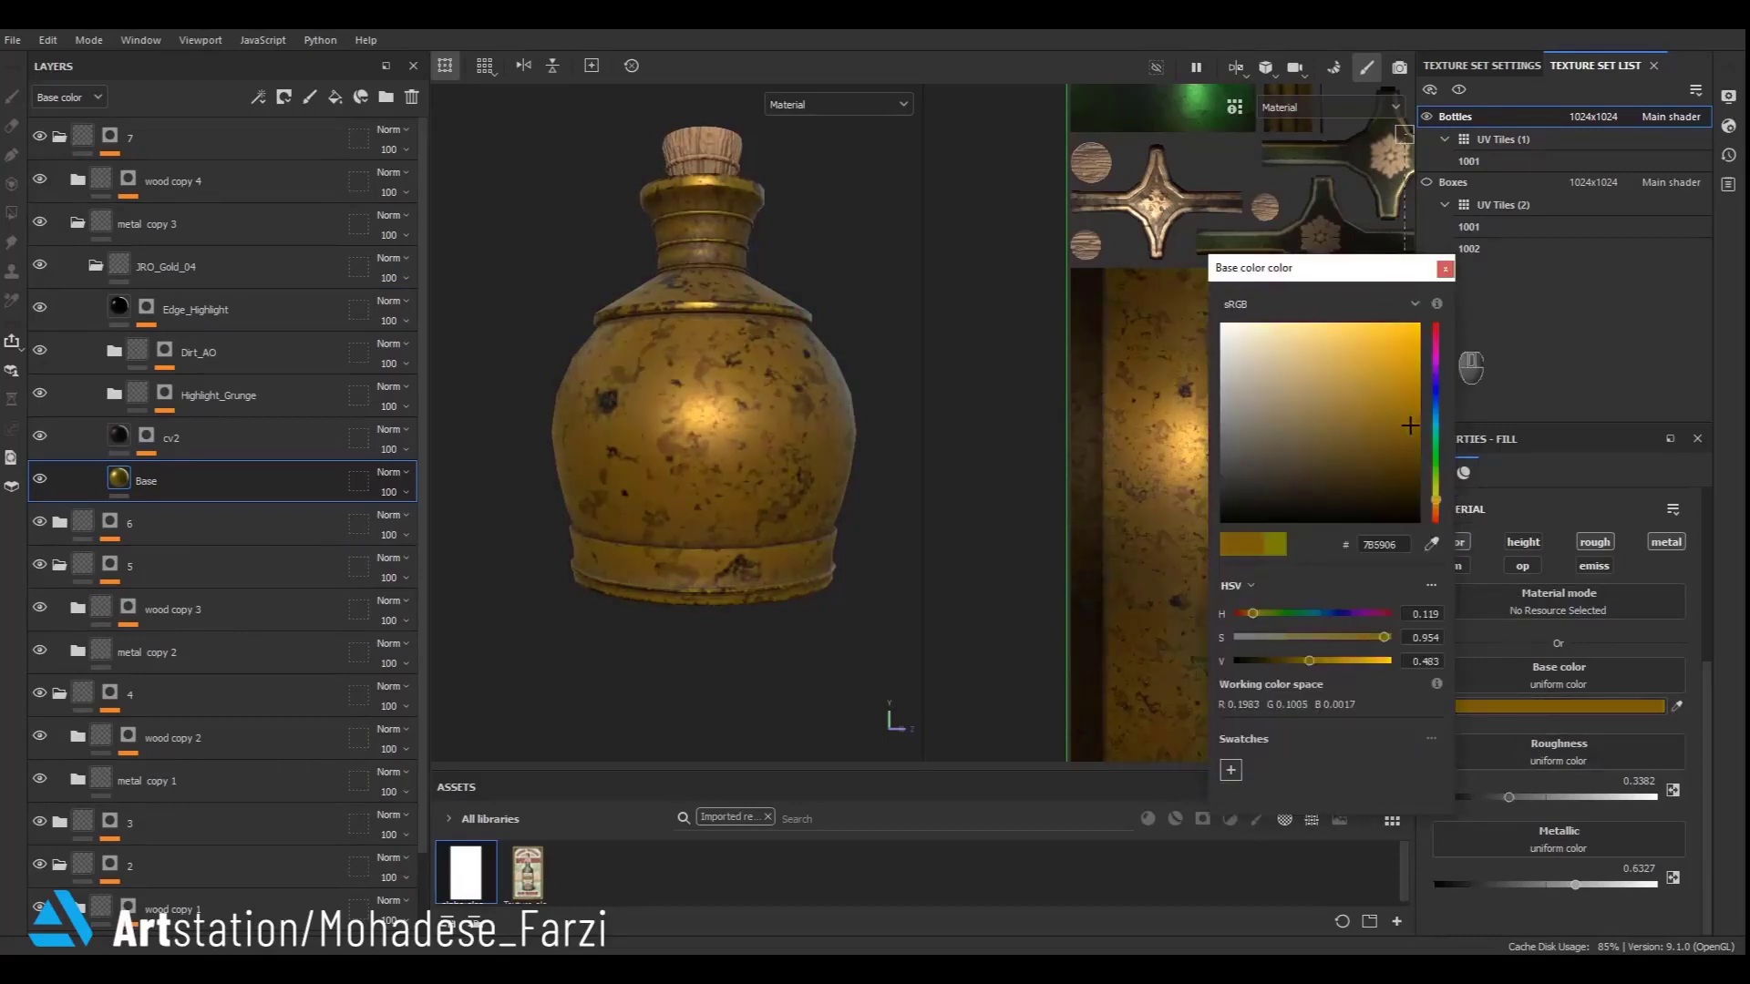
{"action": "left_click", "coordinate": [1445, 270]}
- Collapse the JRO_Gold_04 folder and add a new paint layer above it inside metal copy 3, ready to paint
{"action": "left_click", "coordinate": [96, 267]}
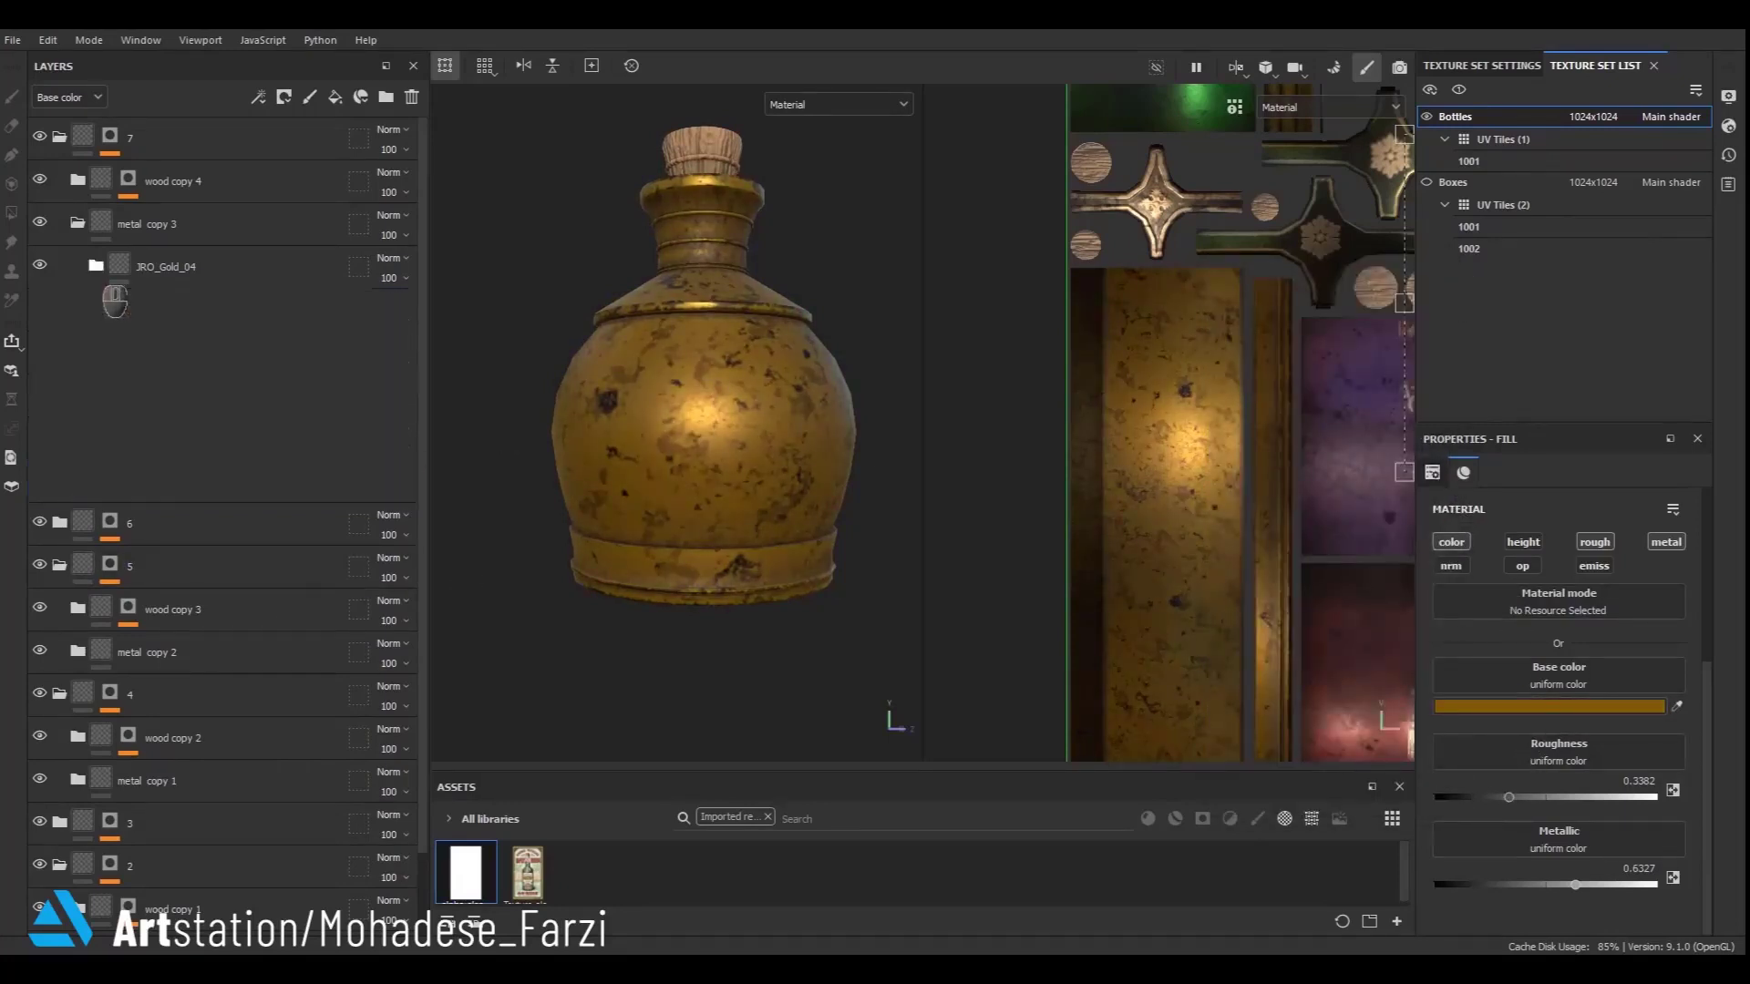
{"action": "left_click", "coordinate": [310, 97]}
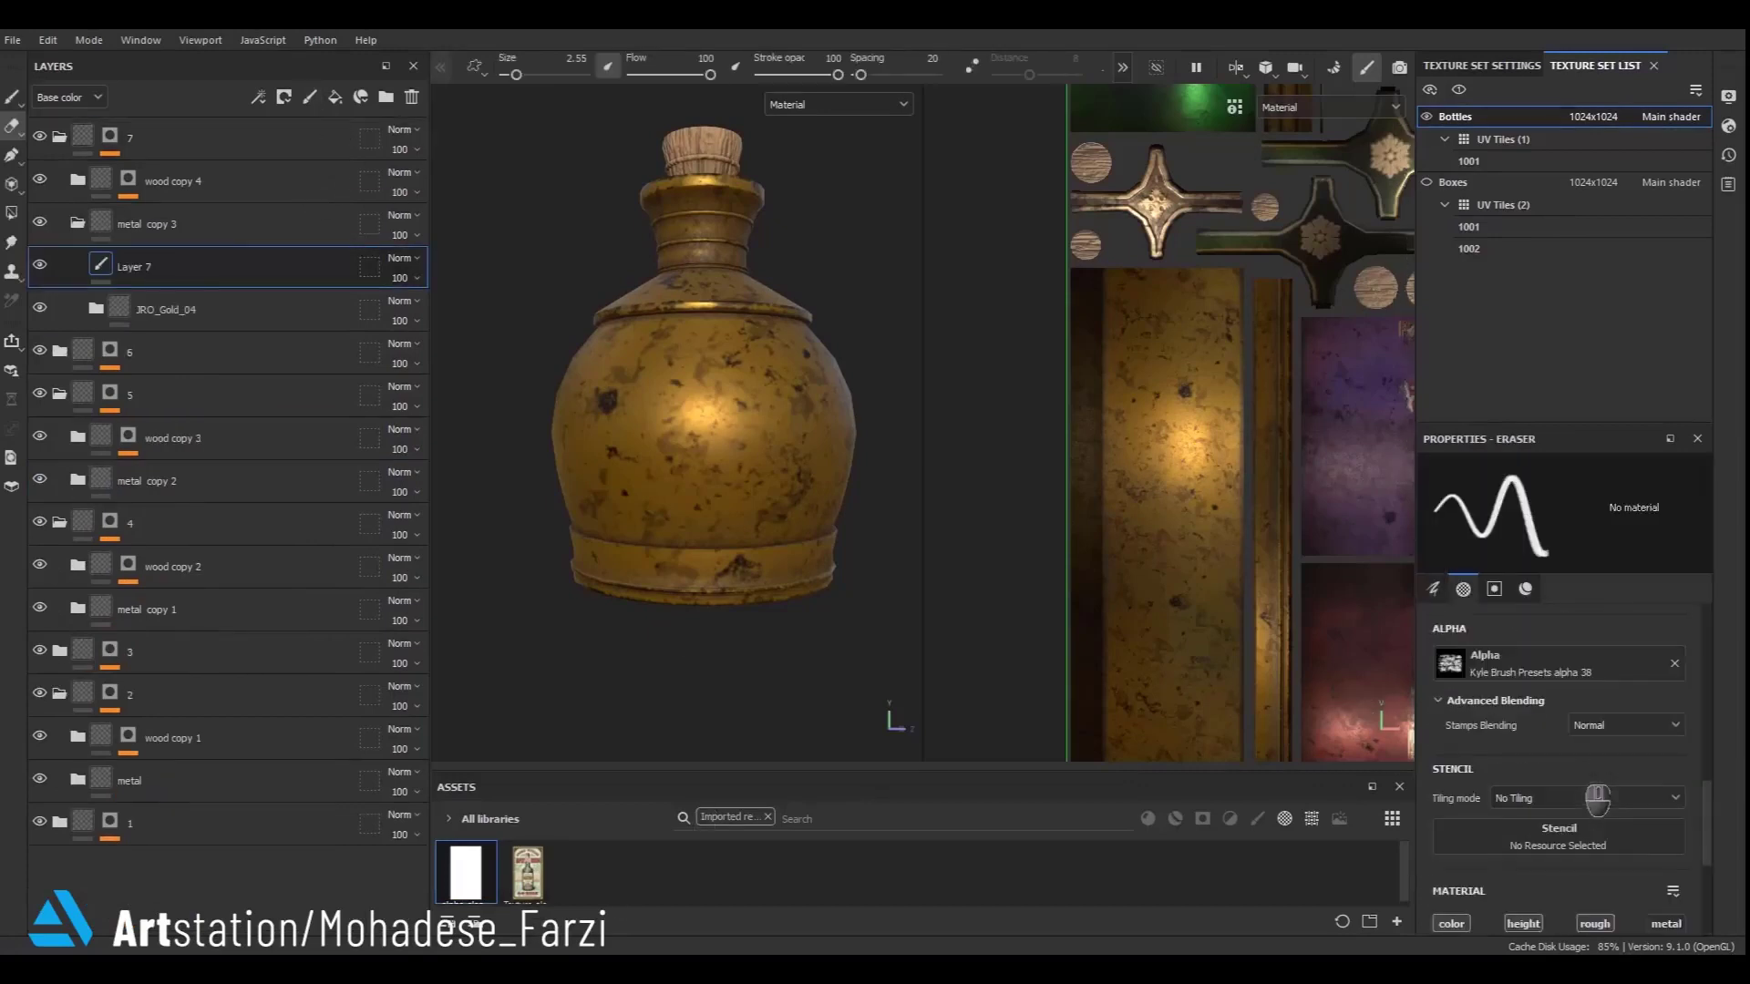
{"action": "scroll", "coordinate": [1562, 852], "scroll_direction": "down", "scroll_amount": 3}
{"action": "key", "text": "1"}
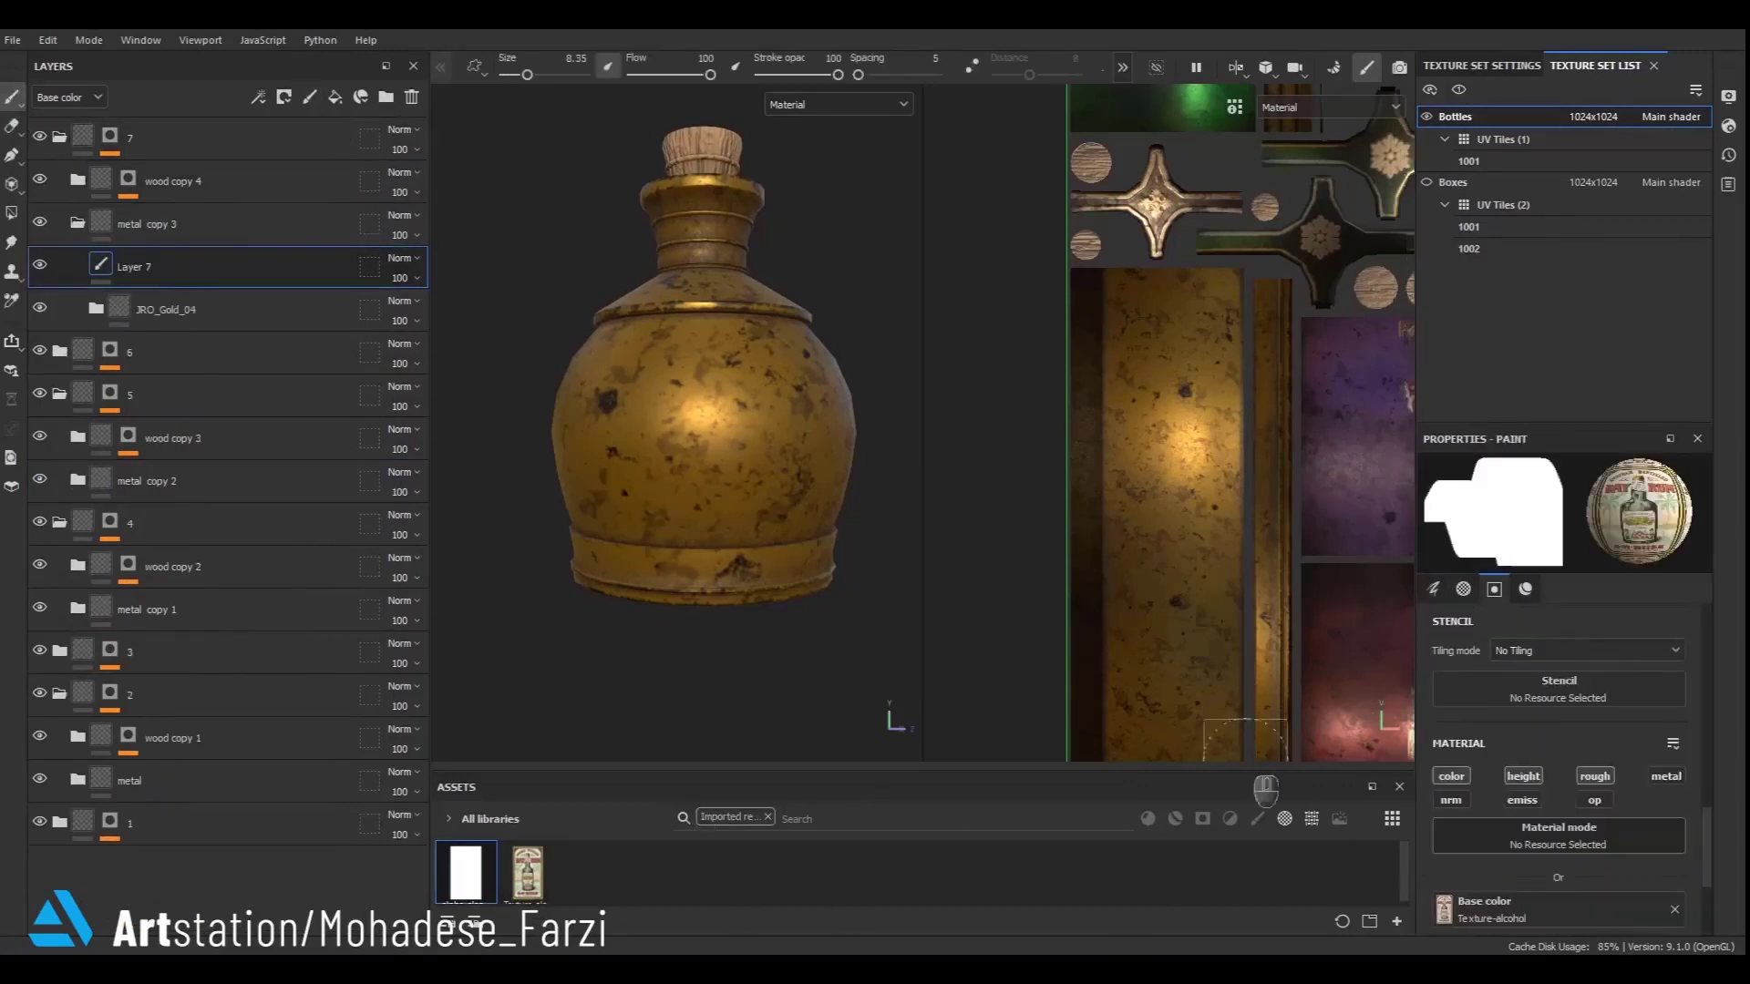
- Stamp the alcohol label texture onto the round bottle's front with the brush at size about 13 and angle 90
{"action": "right_click_drag", "start_coordinate": [707, 433], "coordinate": [728, 445], "text": "ctrl"}
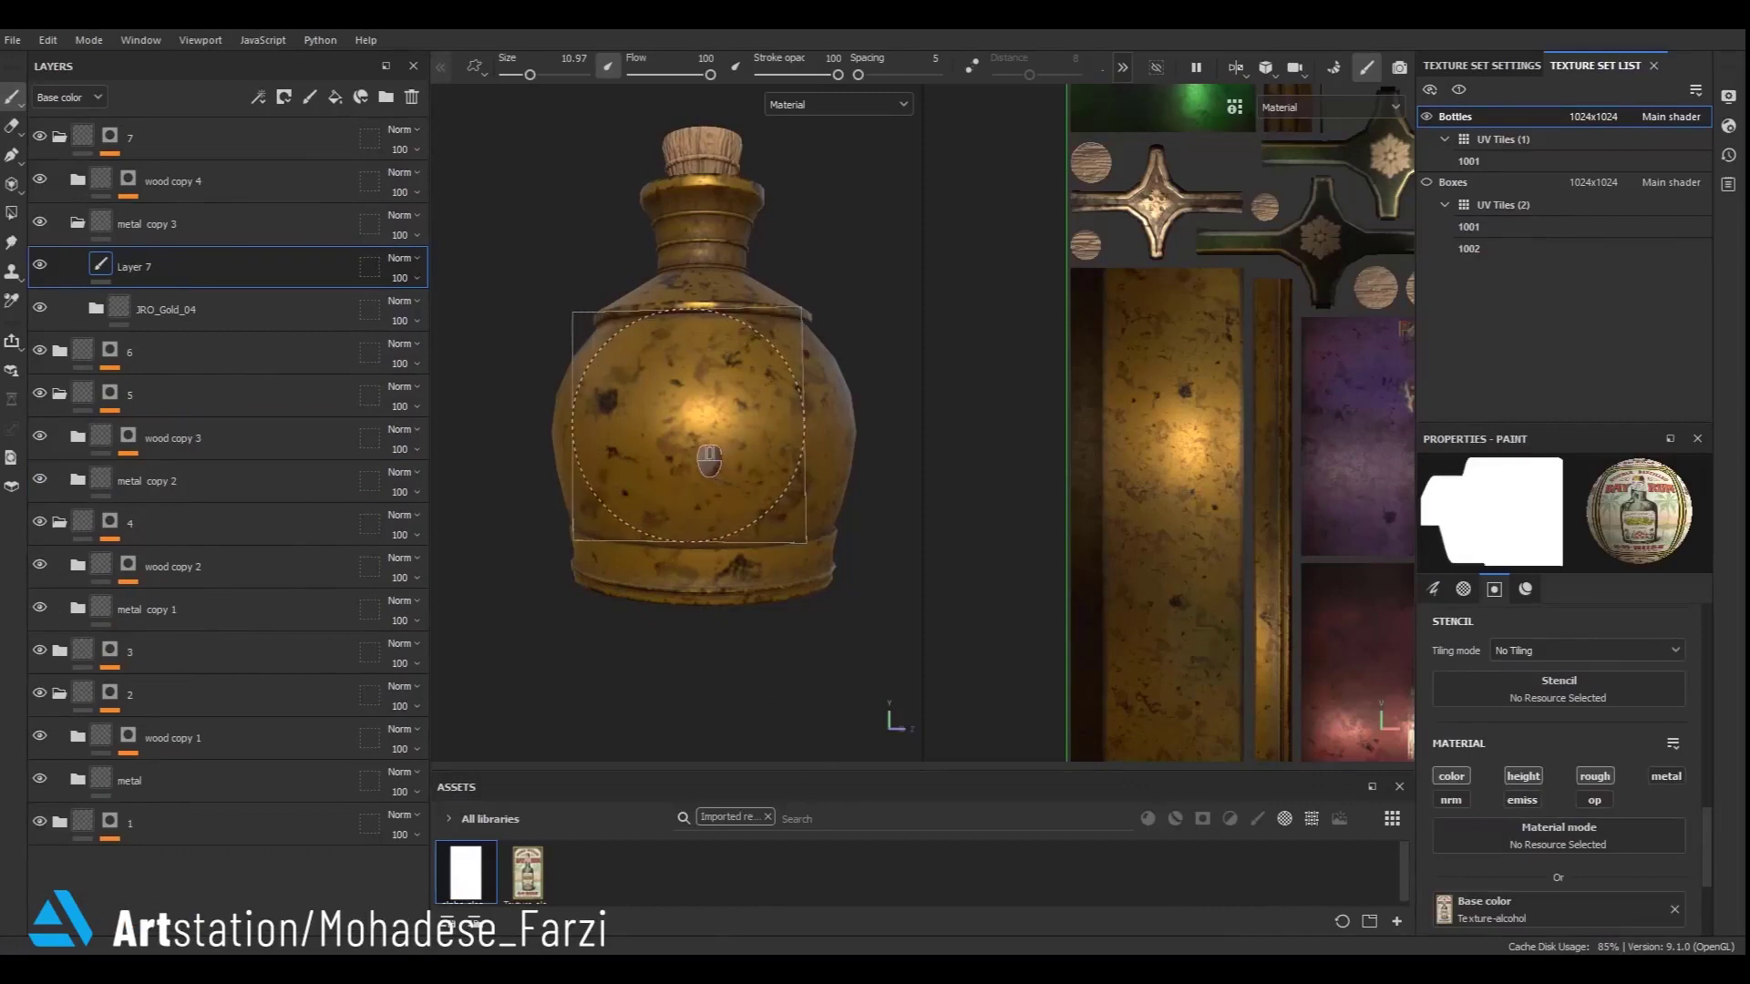
{"action": "left_click", "coordinate": [688, 430]}
{"action": "key", "text": "ctrl+z"}
{"action": "scroll", "coordinate": [1631, 854], "scroll_direction": "up", "scroll_amount": 10}
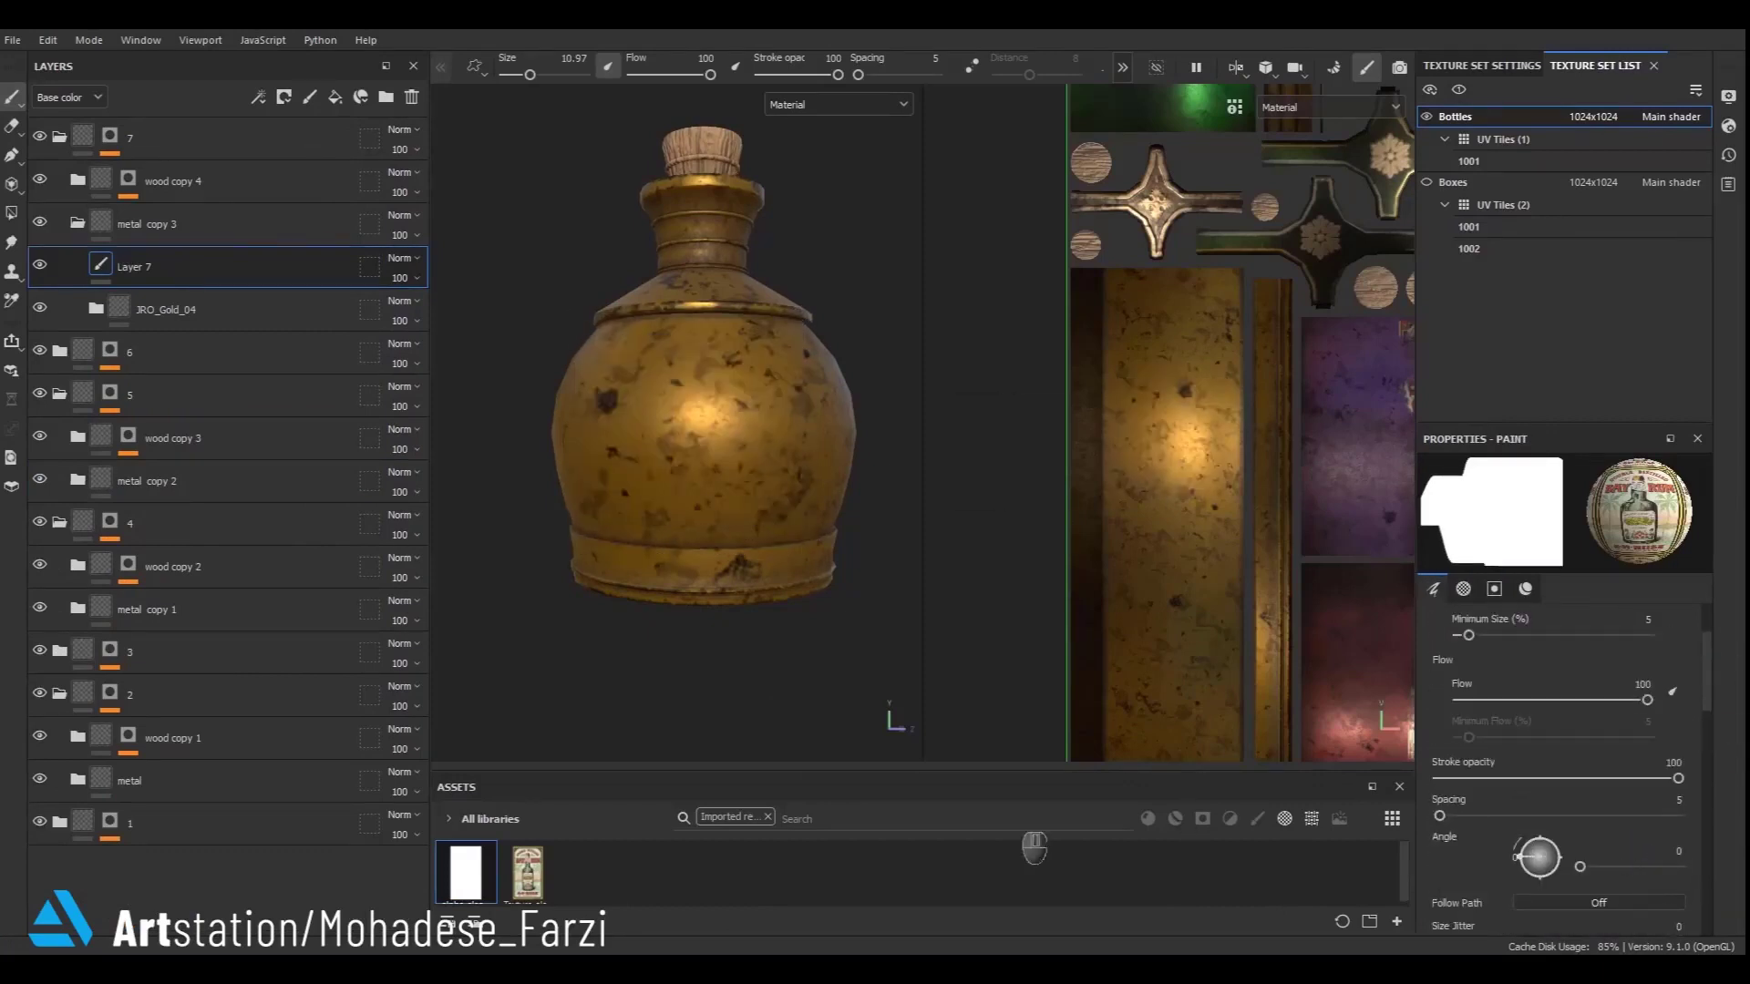
{"action": "left_click", "coordinate": [713, 463]}
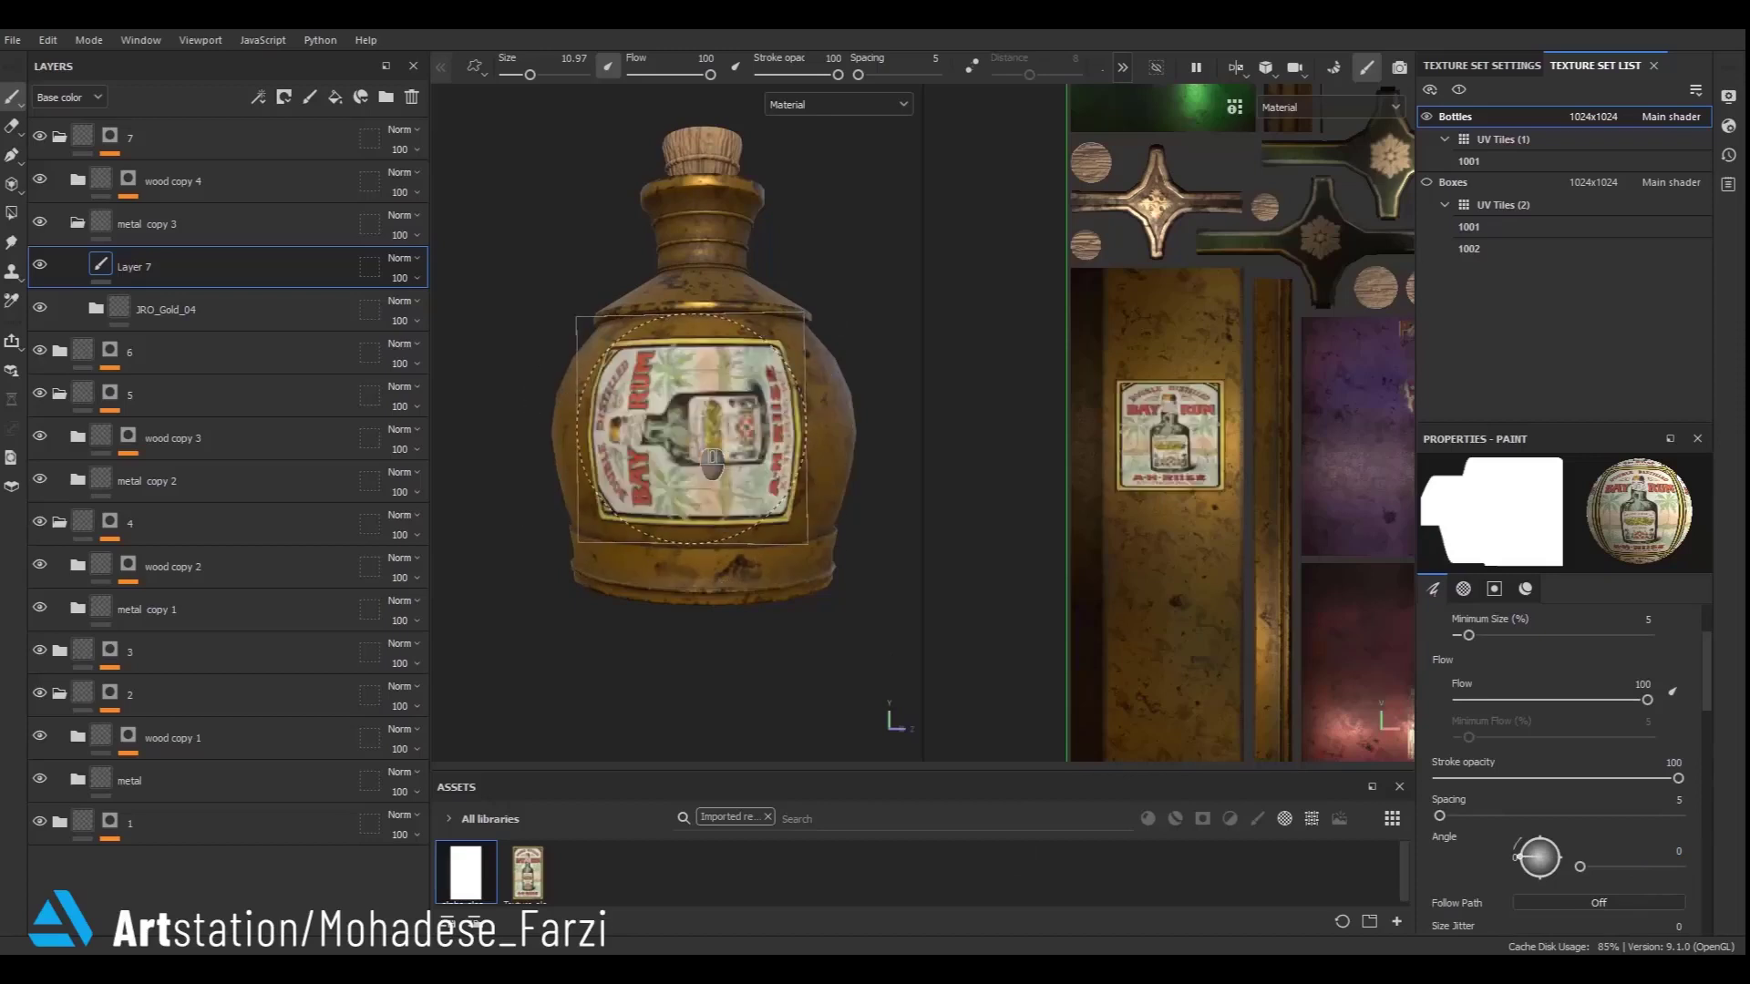
{"action": "key", "text": "ctrl+z"}
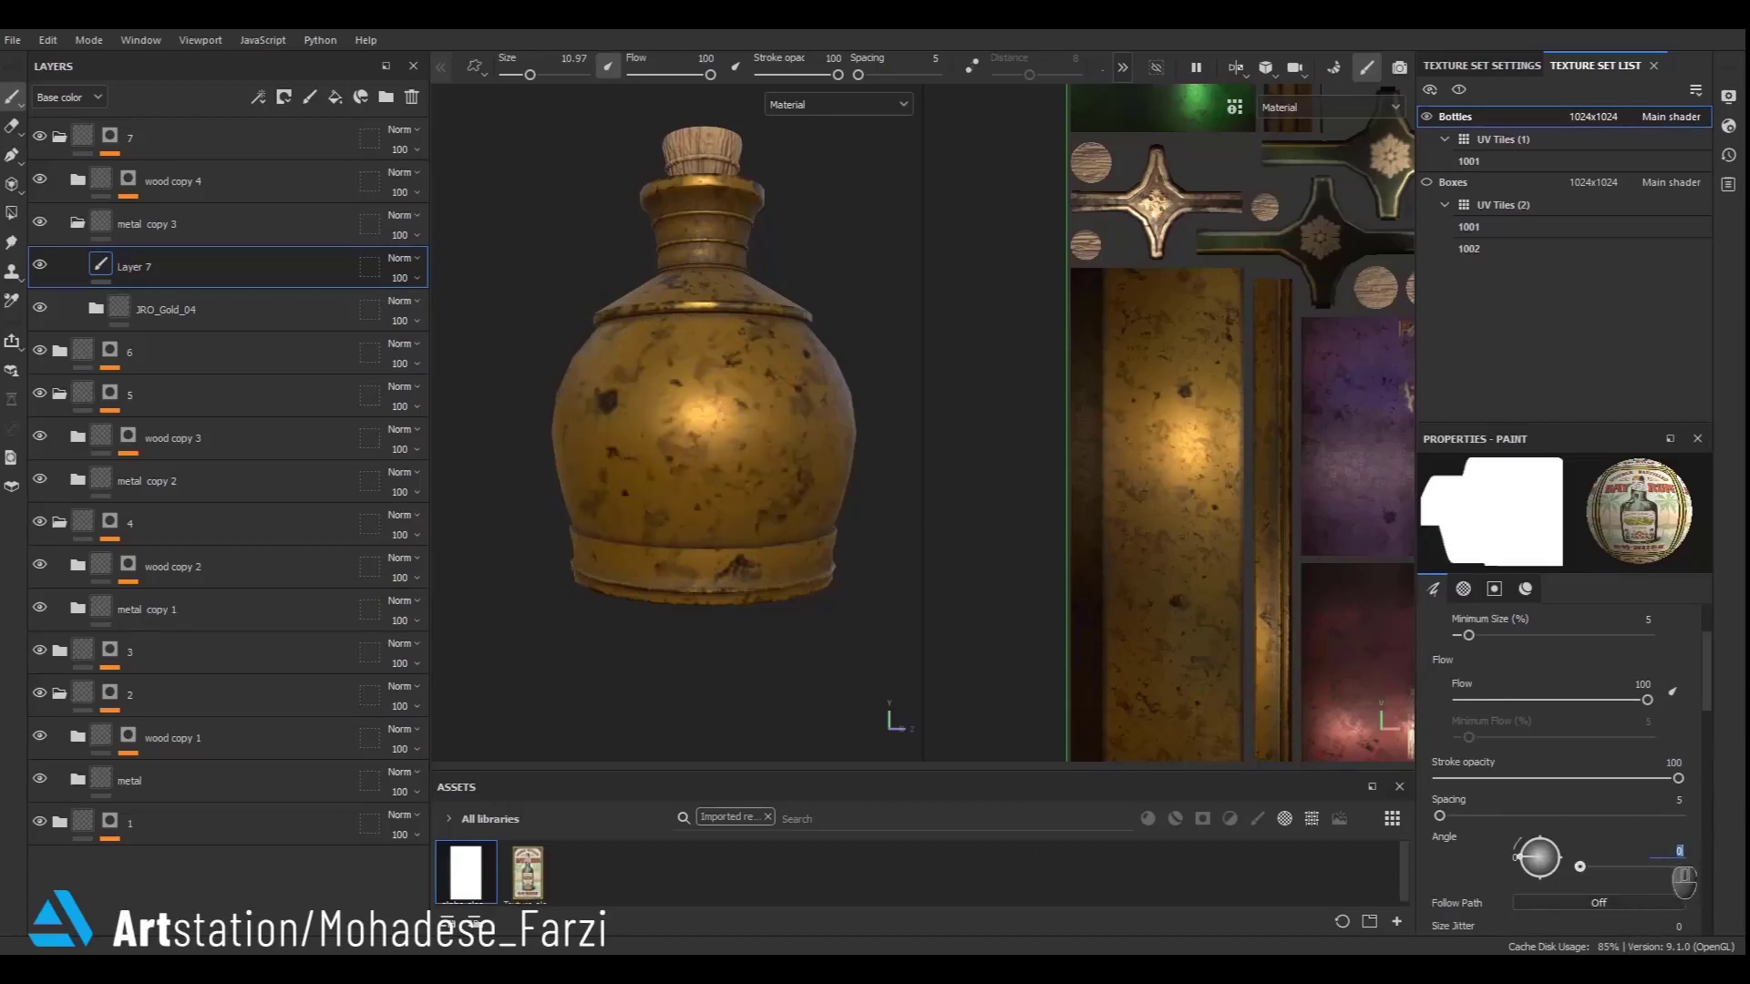
{"action": "left_click", "coordinate": [697, 432]}
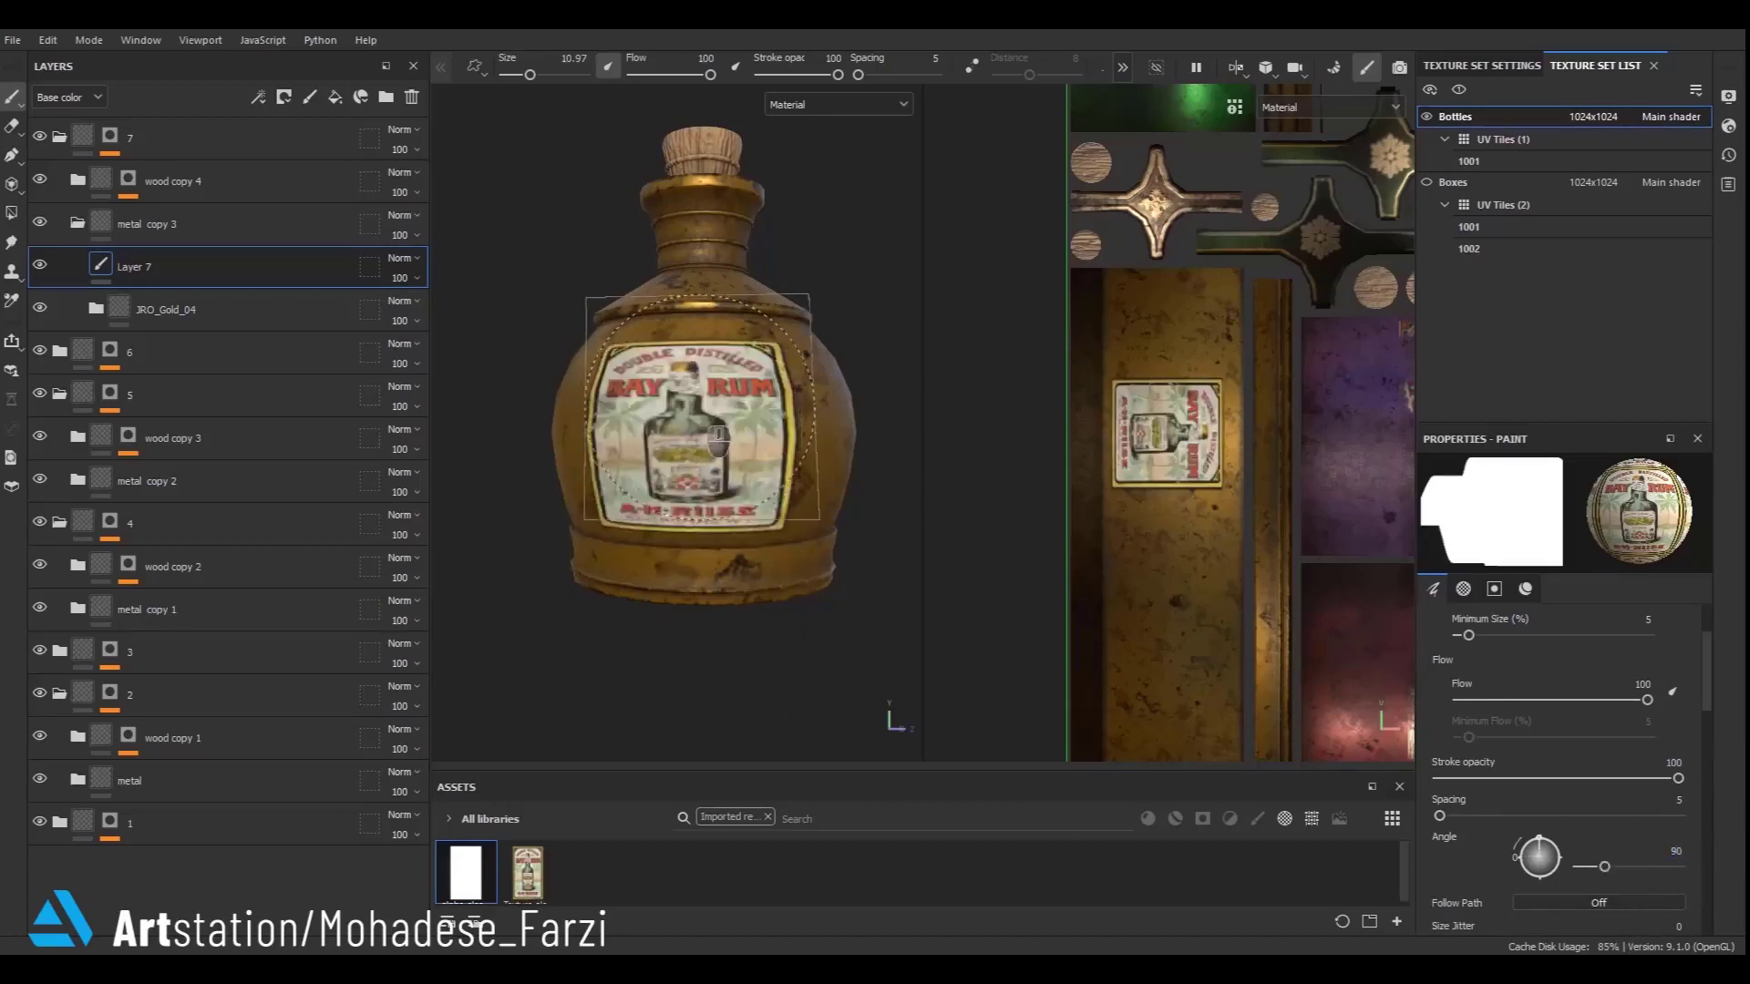
{"action": "scroll", "coordinate": [718, 410], "scroll_direction": "down", "scroll_amount": 5}
{"action": "key", "text": "ctrl+z"}
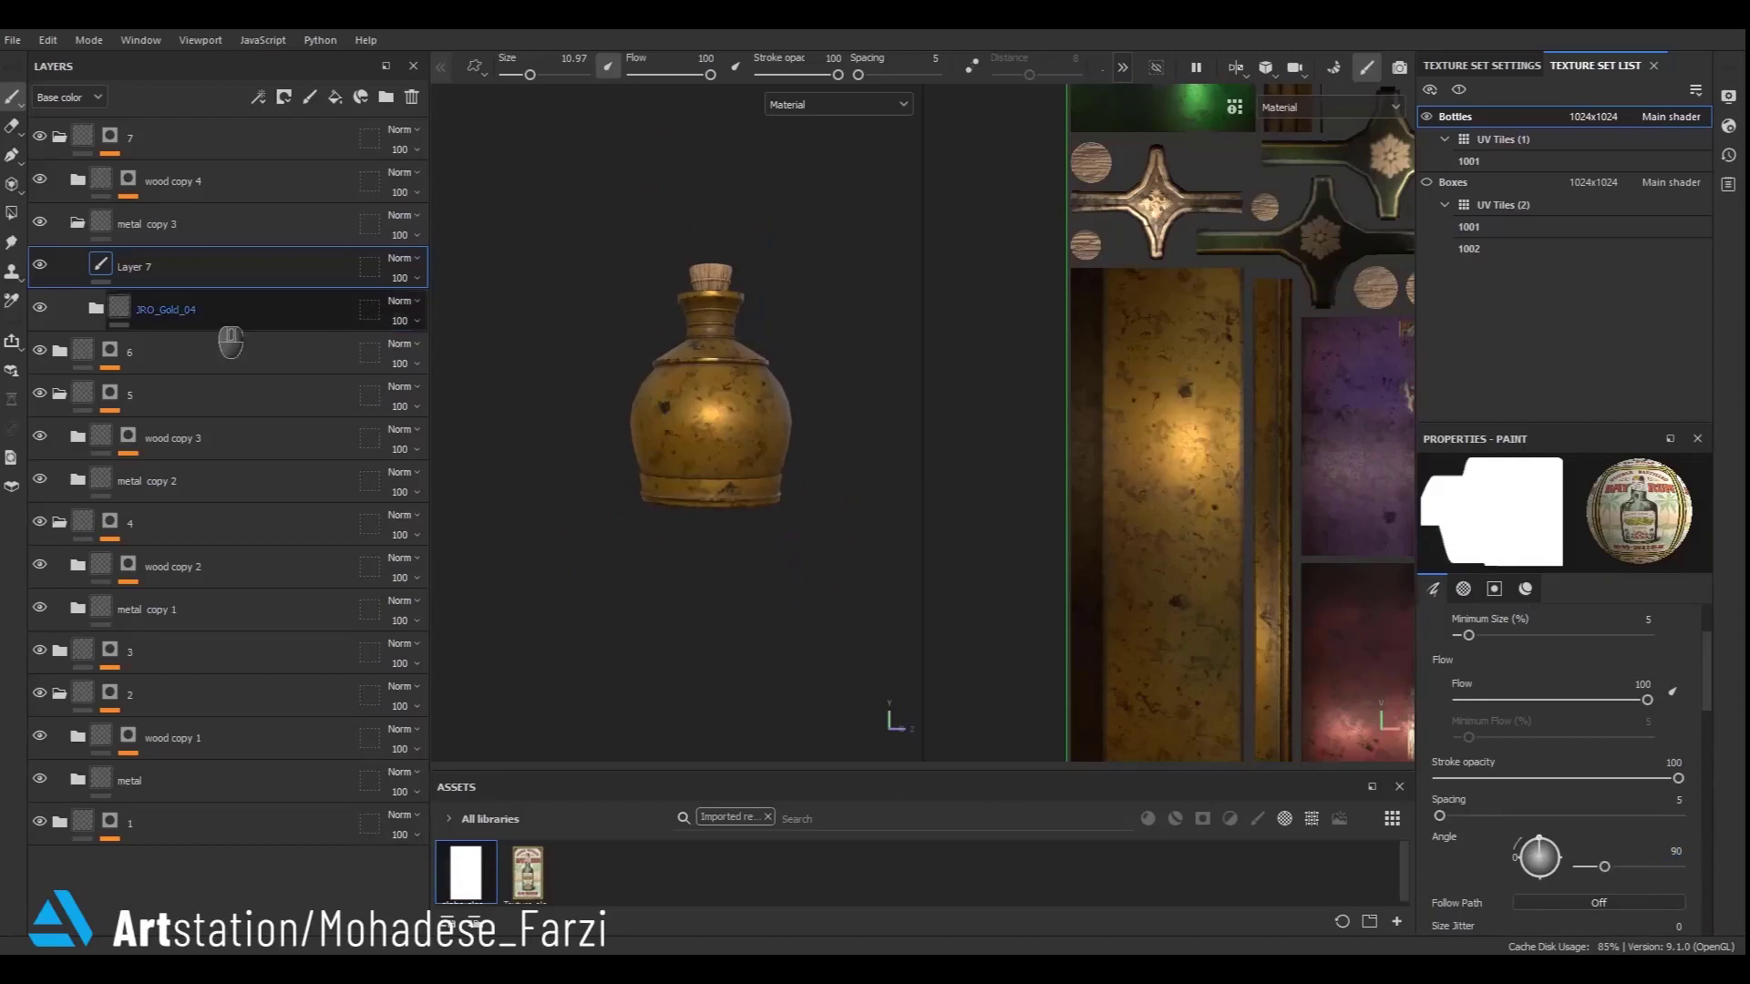
{"action": "scroll", "coordinate": [726, 457], "scroll_direction": "up", "scroll_amount": 5}
{"action": "left_click", "coordinate": [762, 466]}
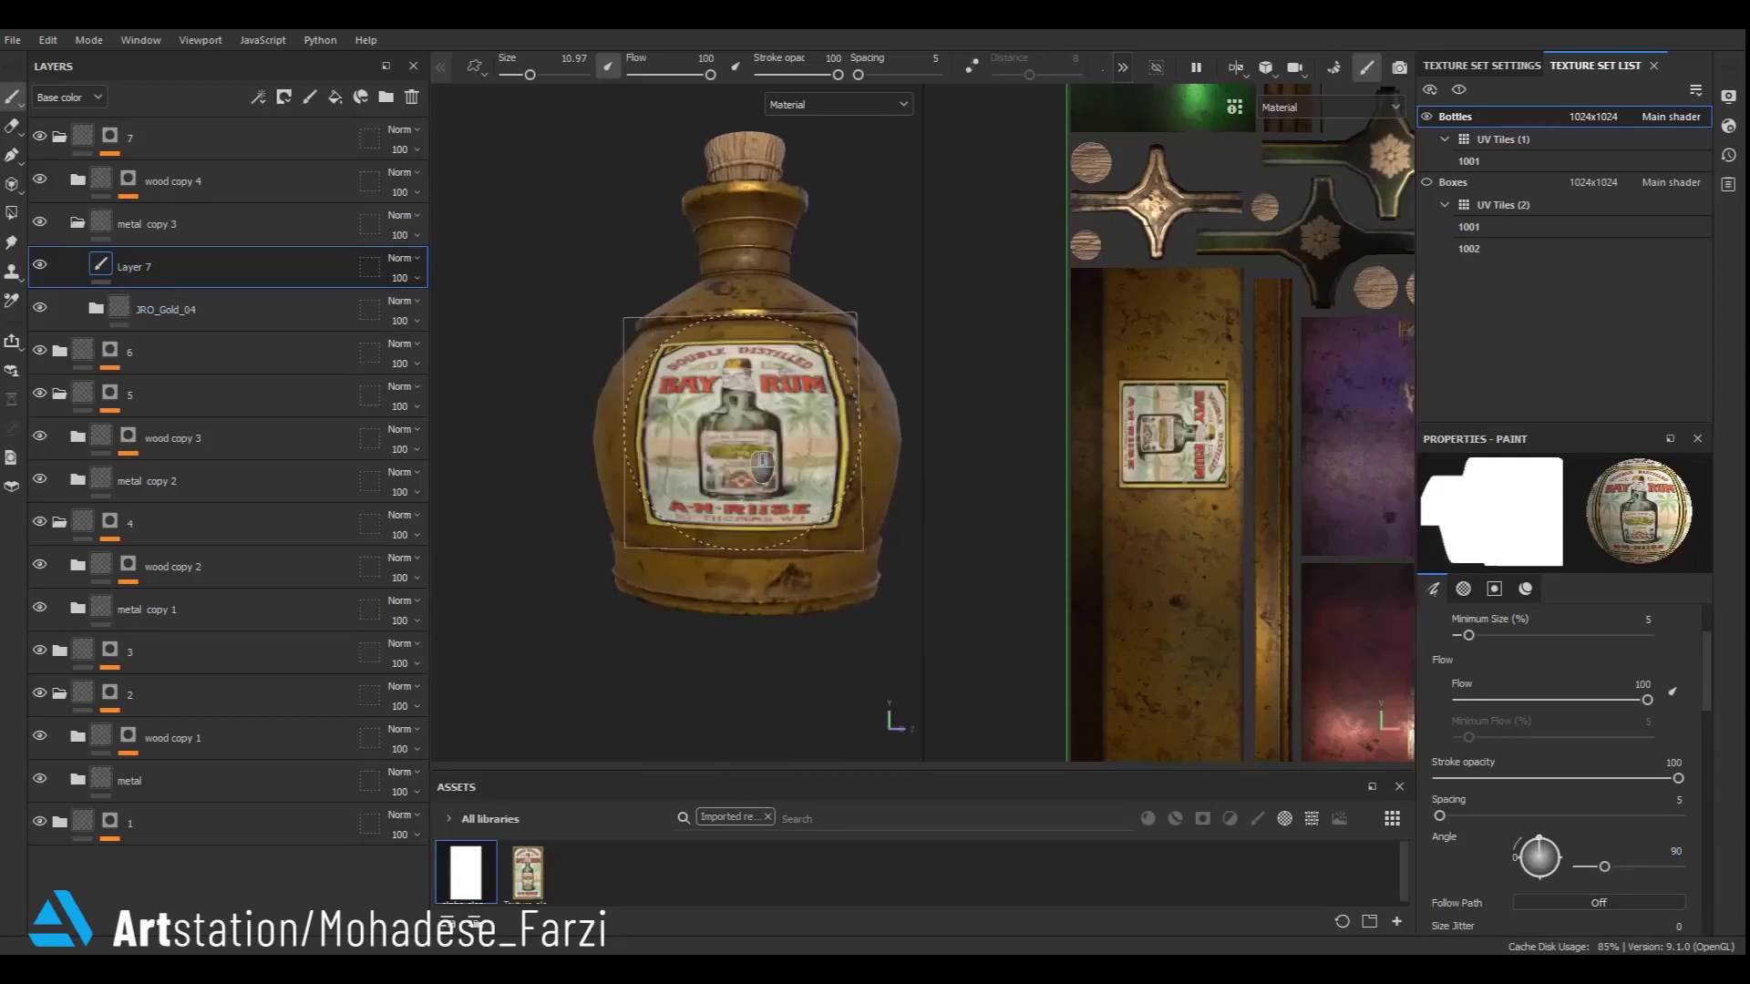
{"action": "key", "text": "ctrl+z"}
{"action": "right_click_drag", "start_coordinate": [742, 433], "coordinate": [758, 434], "text": "ctrl"}
{"action": "left_click", "coordinate": [743, 433]}
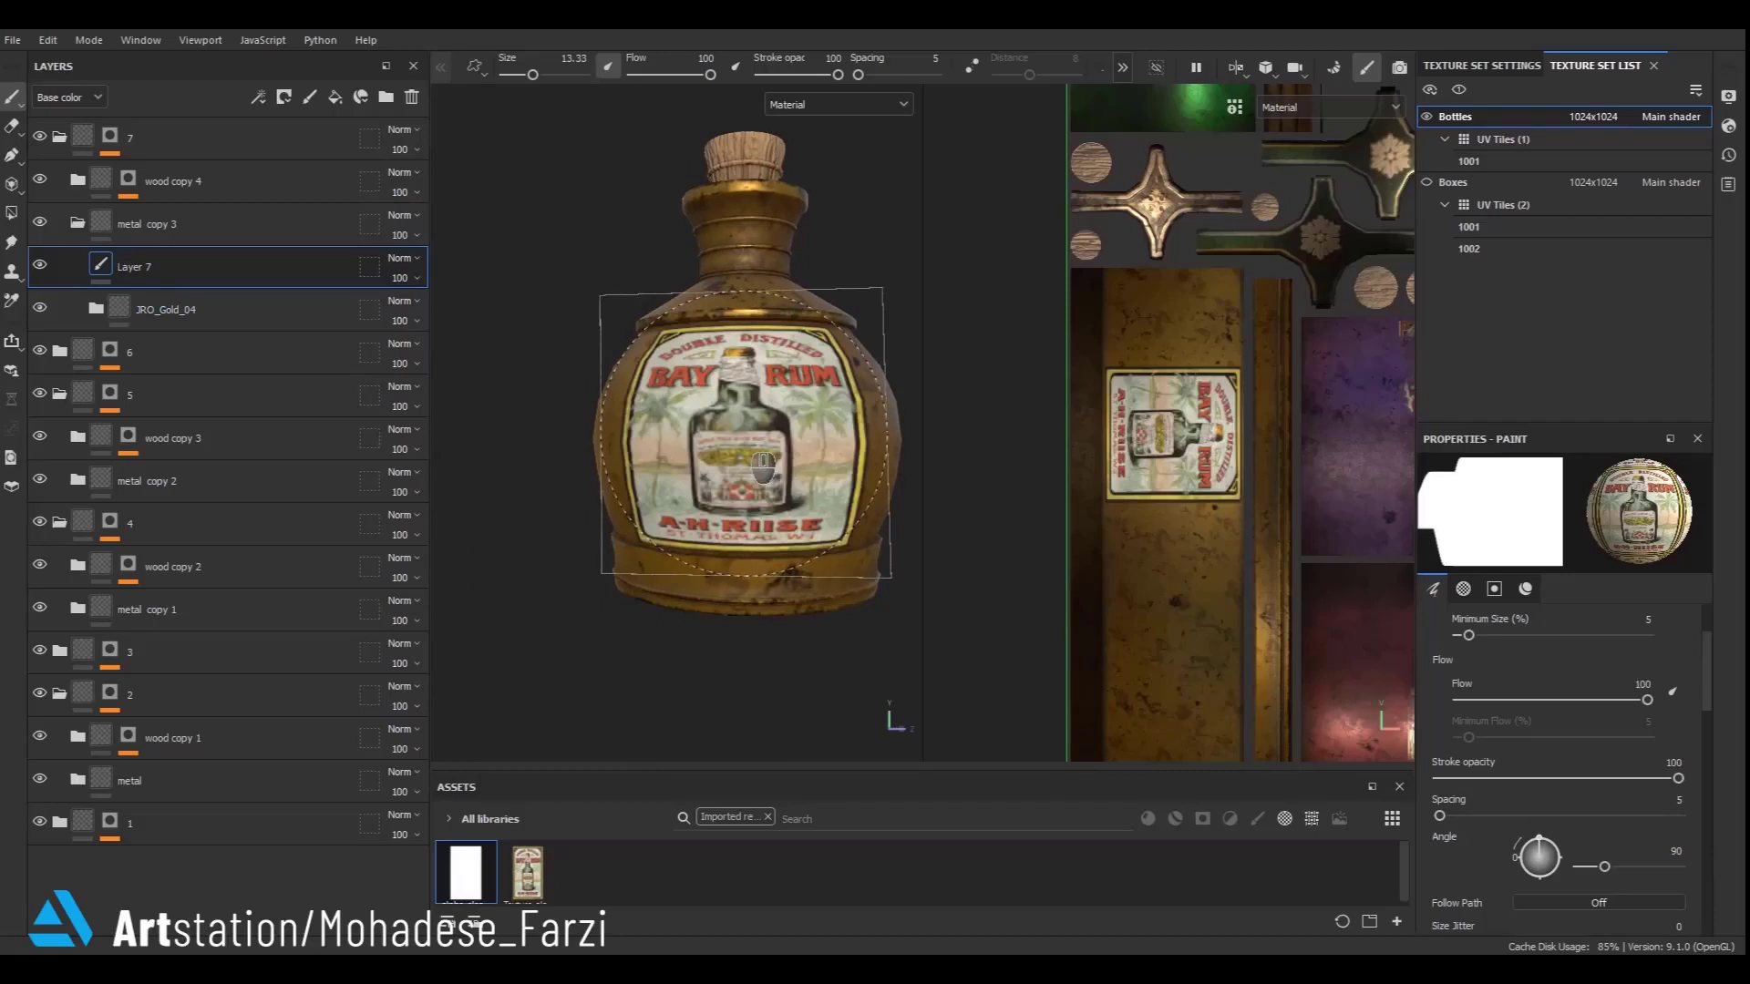
- Erase part of the label's lower right edge with the Eraser to make it look worn
{"action": "key", "text": "e"}
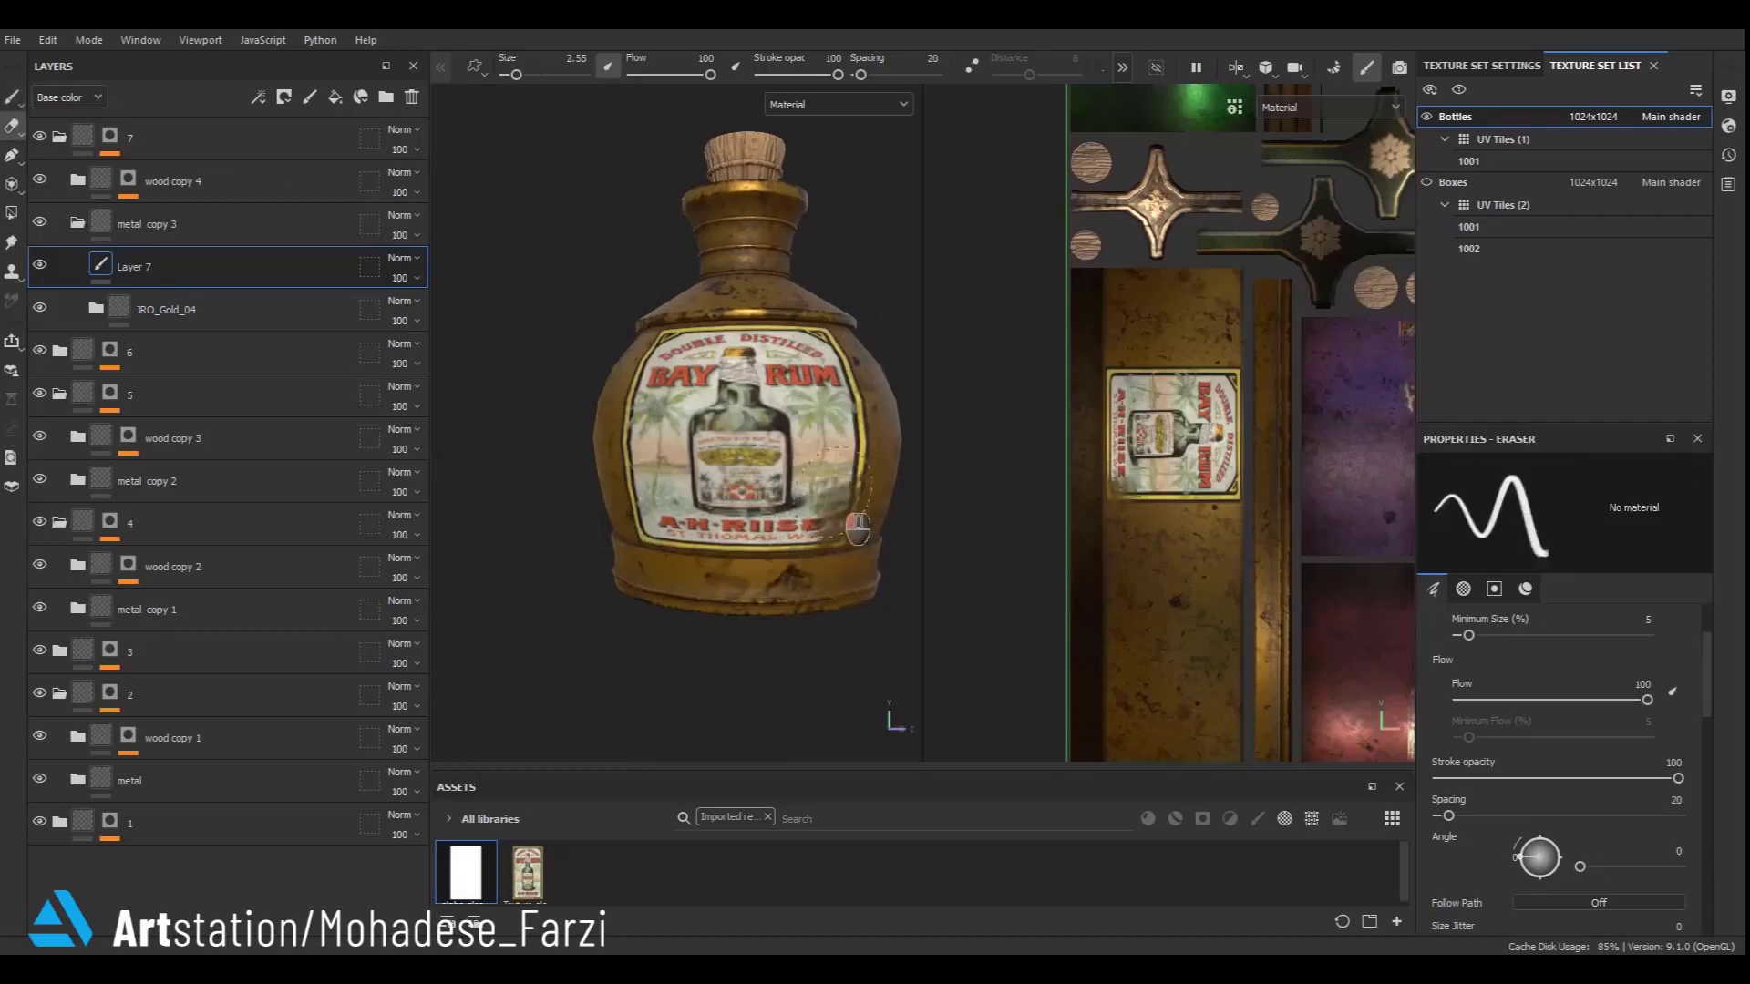
{"action": "left_click_drag", "start_coordinate": [858, 529], "coordinate": [790, 597]}
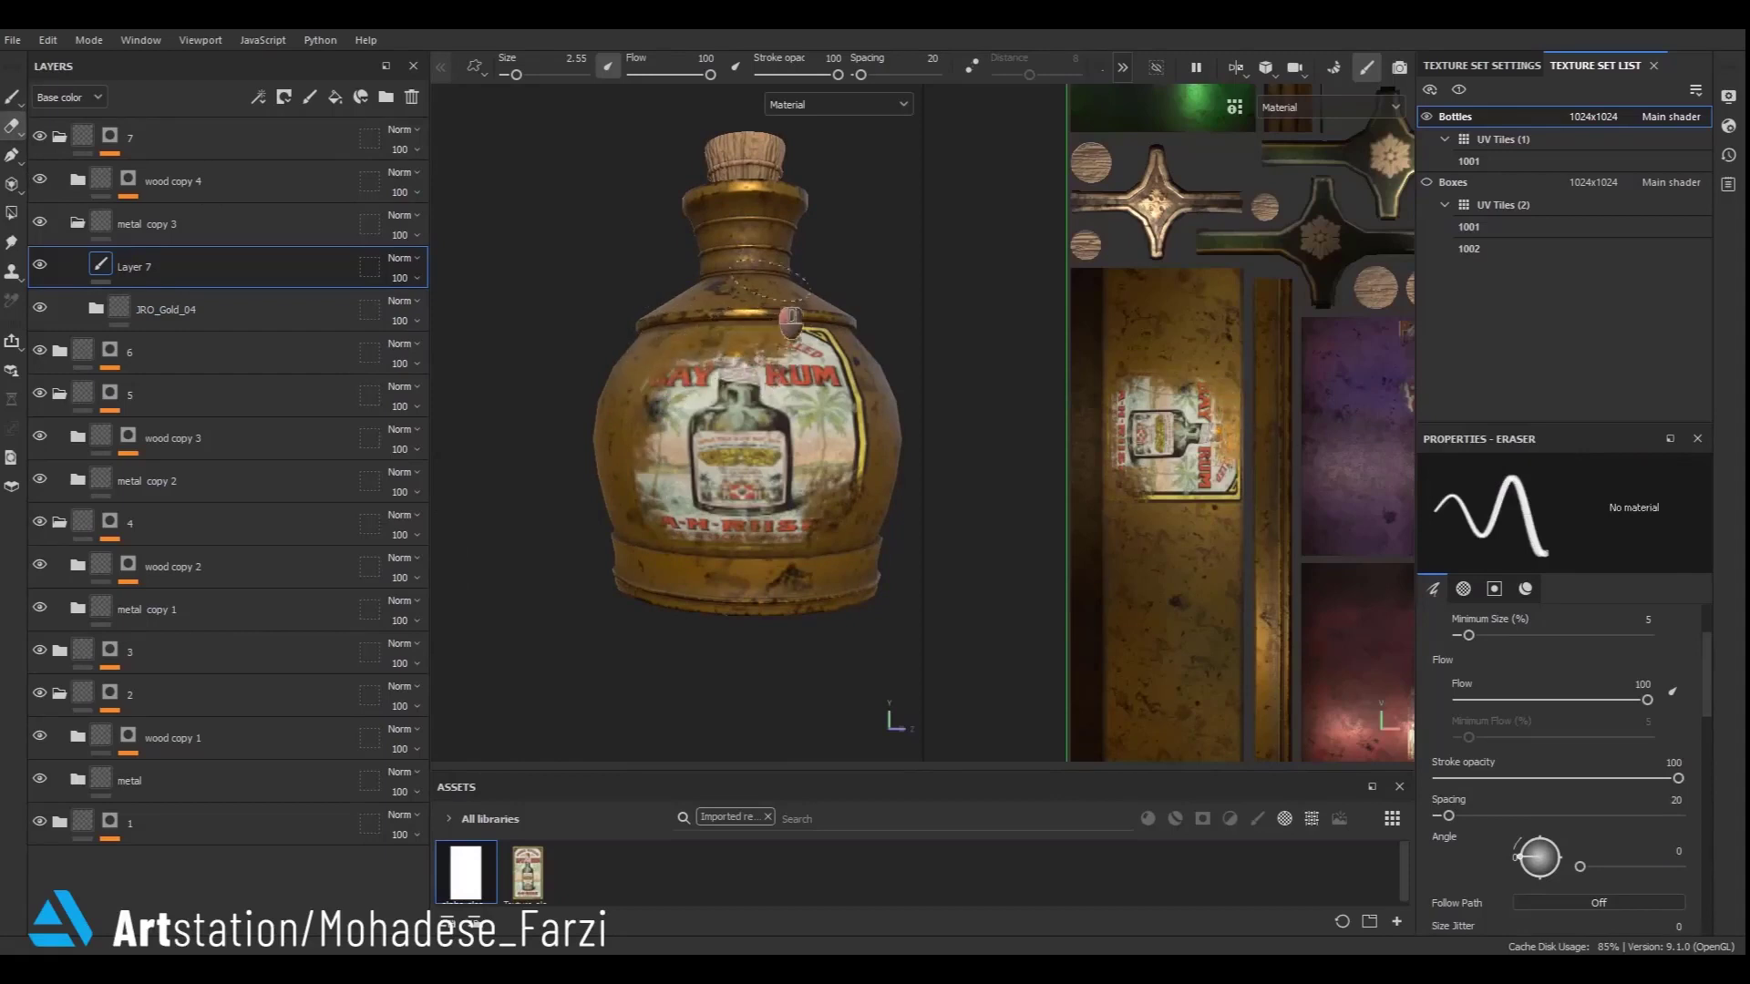
- Collapse the metal copy 3 folder and the folders 7 and 5 in the layer stack
{"action": "scroll", "coordinate": [602, 419], "scroll_direction": "down", "scroll_amount": 10}
{"action": "middle_click_drag", "start_coordinate": [842, 594], "coordinate": [665, 529], "text": "alt"}
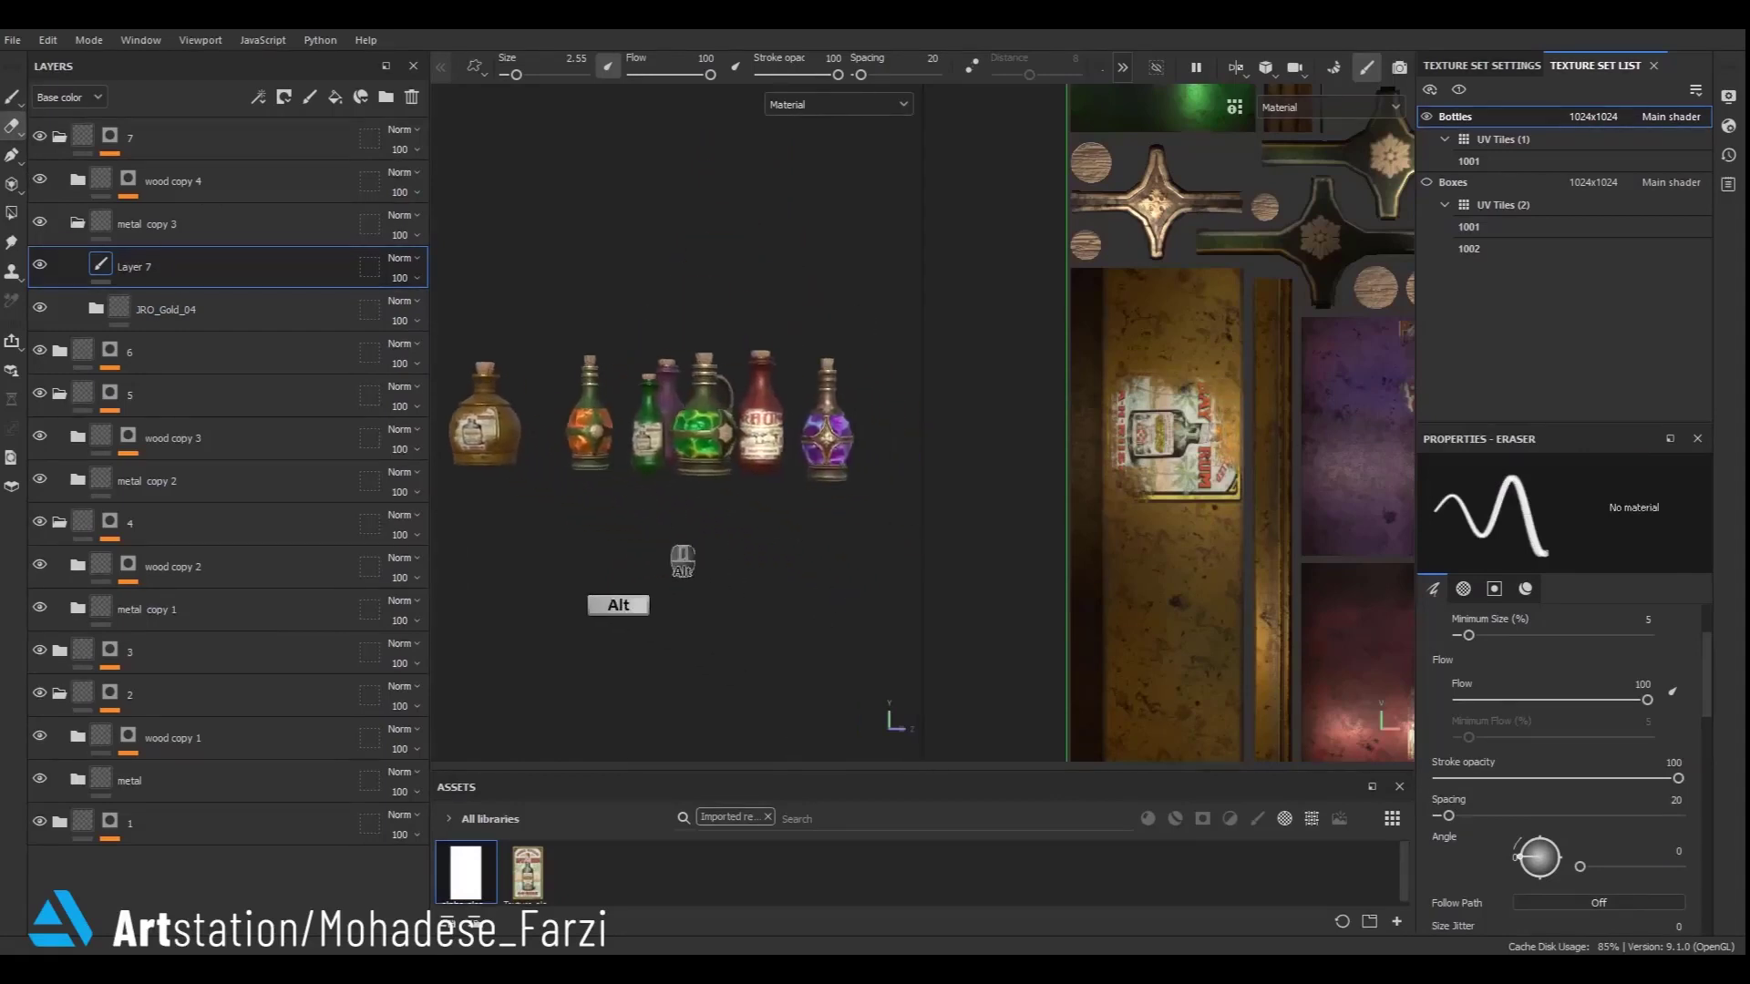
{"action": "left_click_drag", "start_coordinate": [683, 561], "coordinate": [793, 547], "text": "alt"}
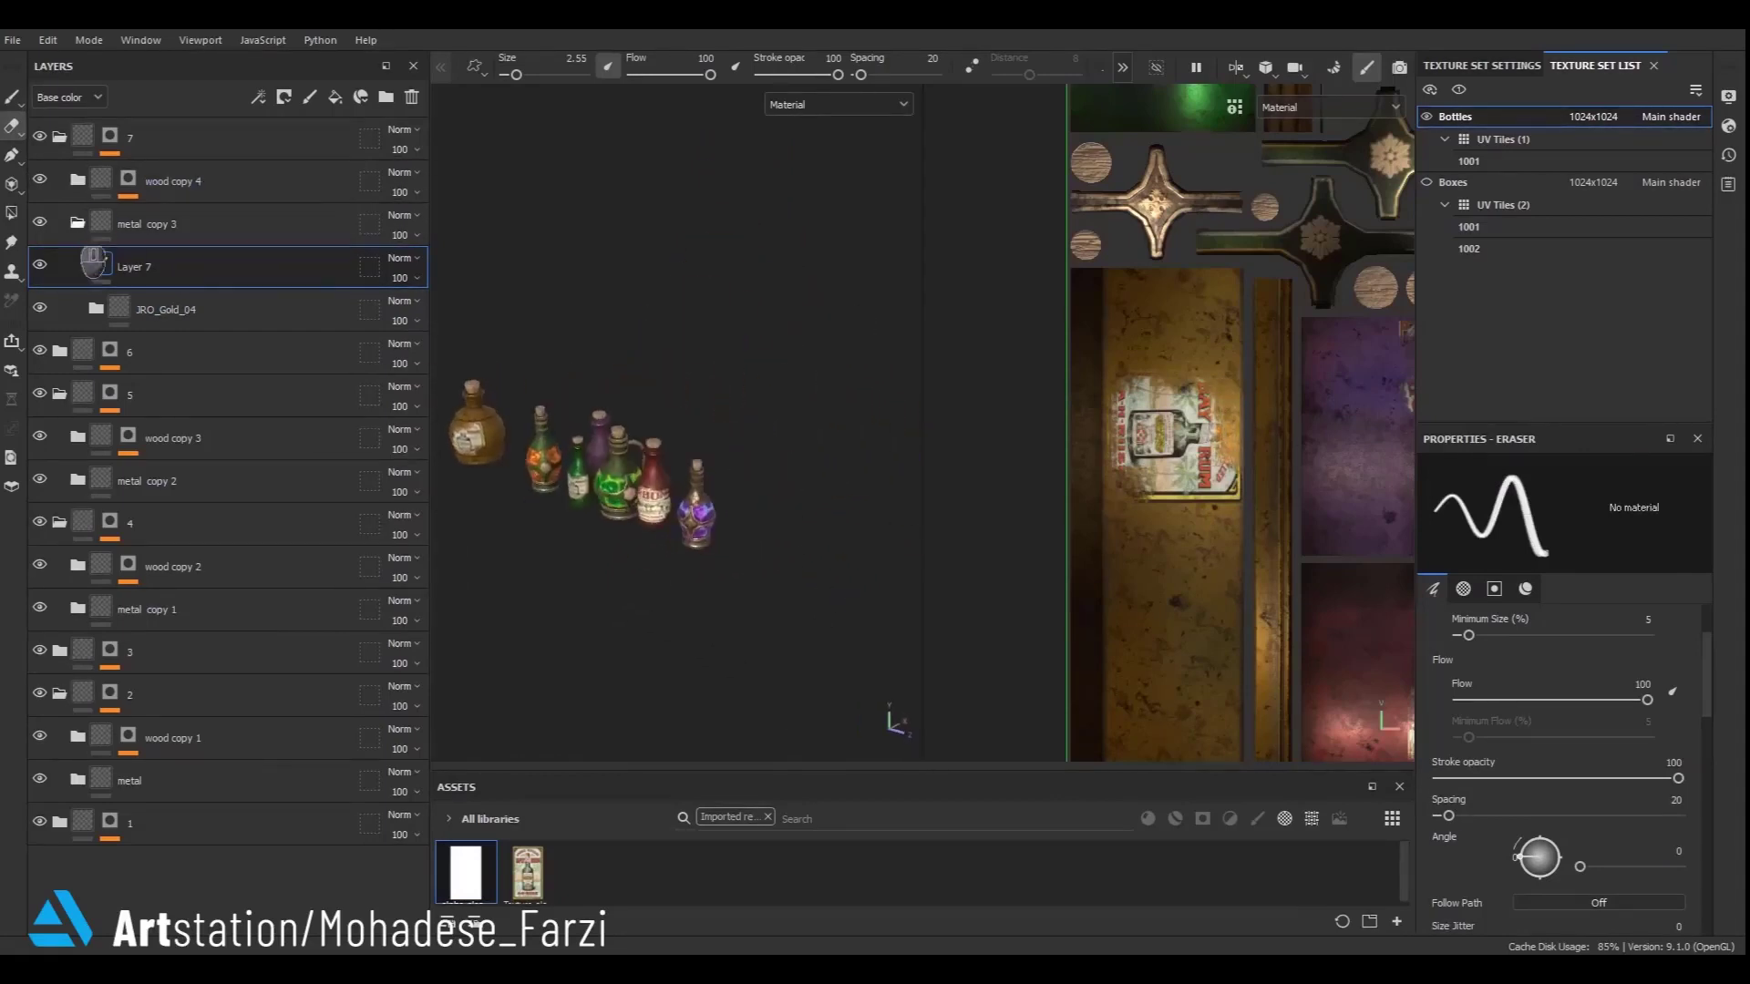
{"action": "left_click", "coordinate": [78, 224]}
{"action": "left_click", "coordinate": [60, 137]}
{"action": "left_click", "coordinate": [60, 223]}
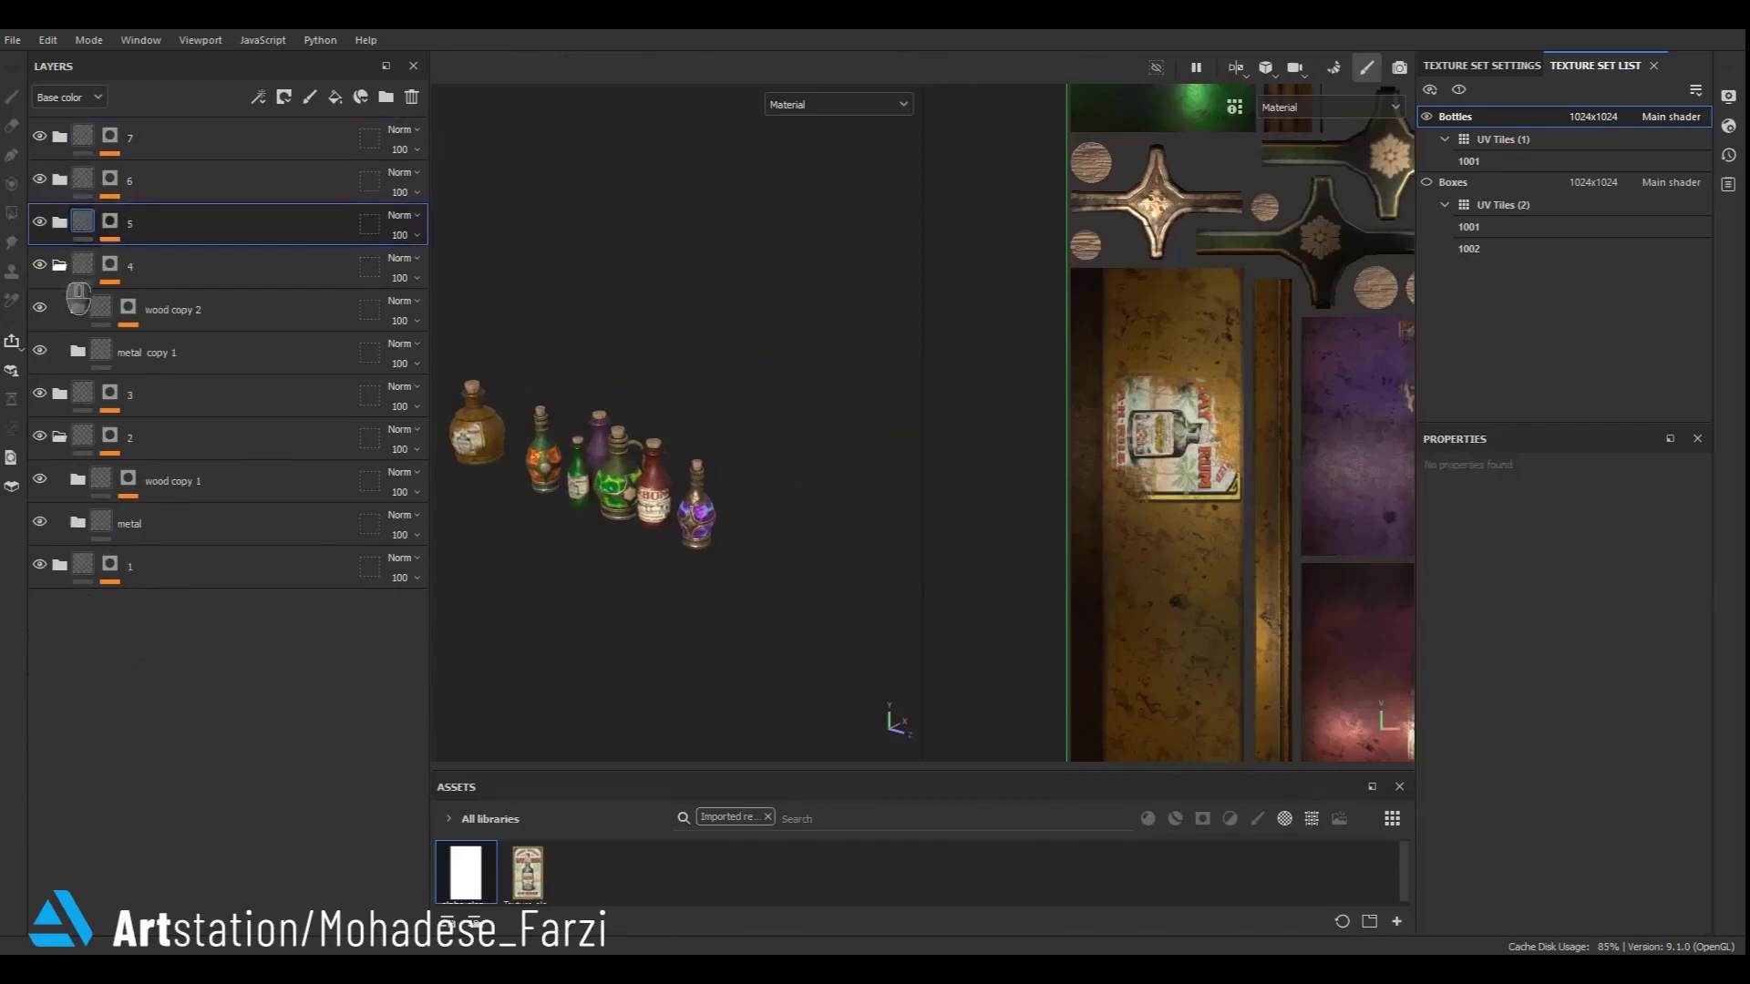